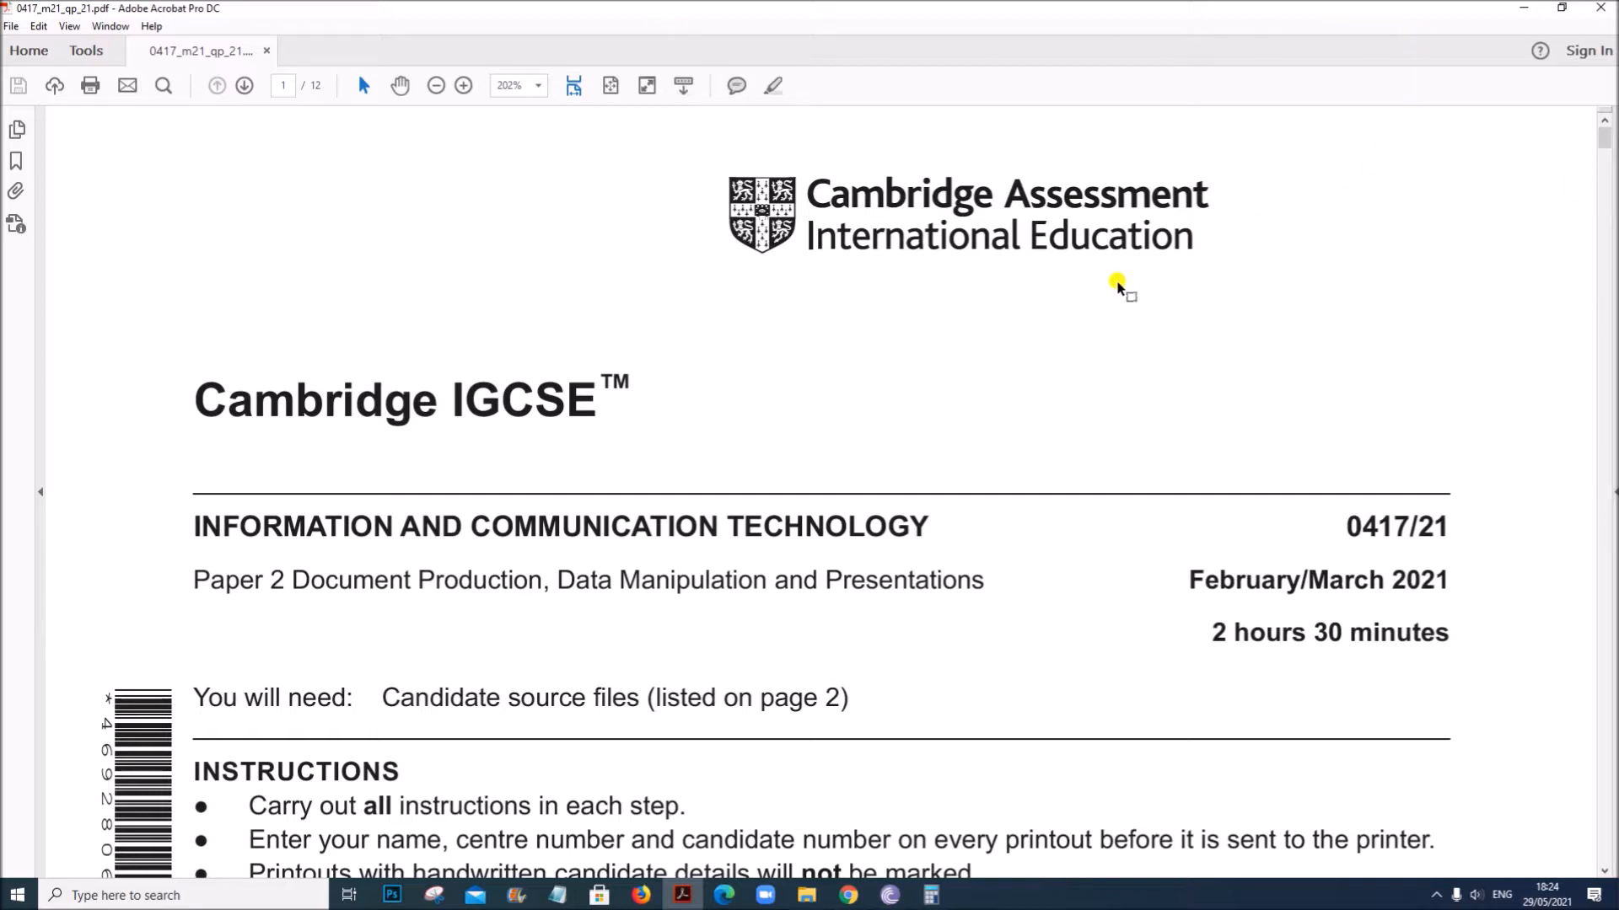
Review the source file list on page 2 of the exam paper and check the files in the M21 P2 folder.
scroll(1234, 618, down, 2)
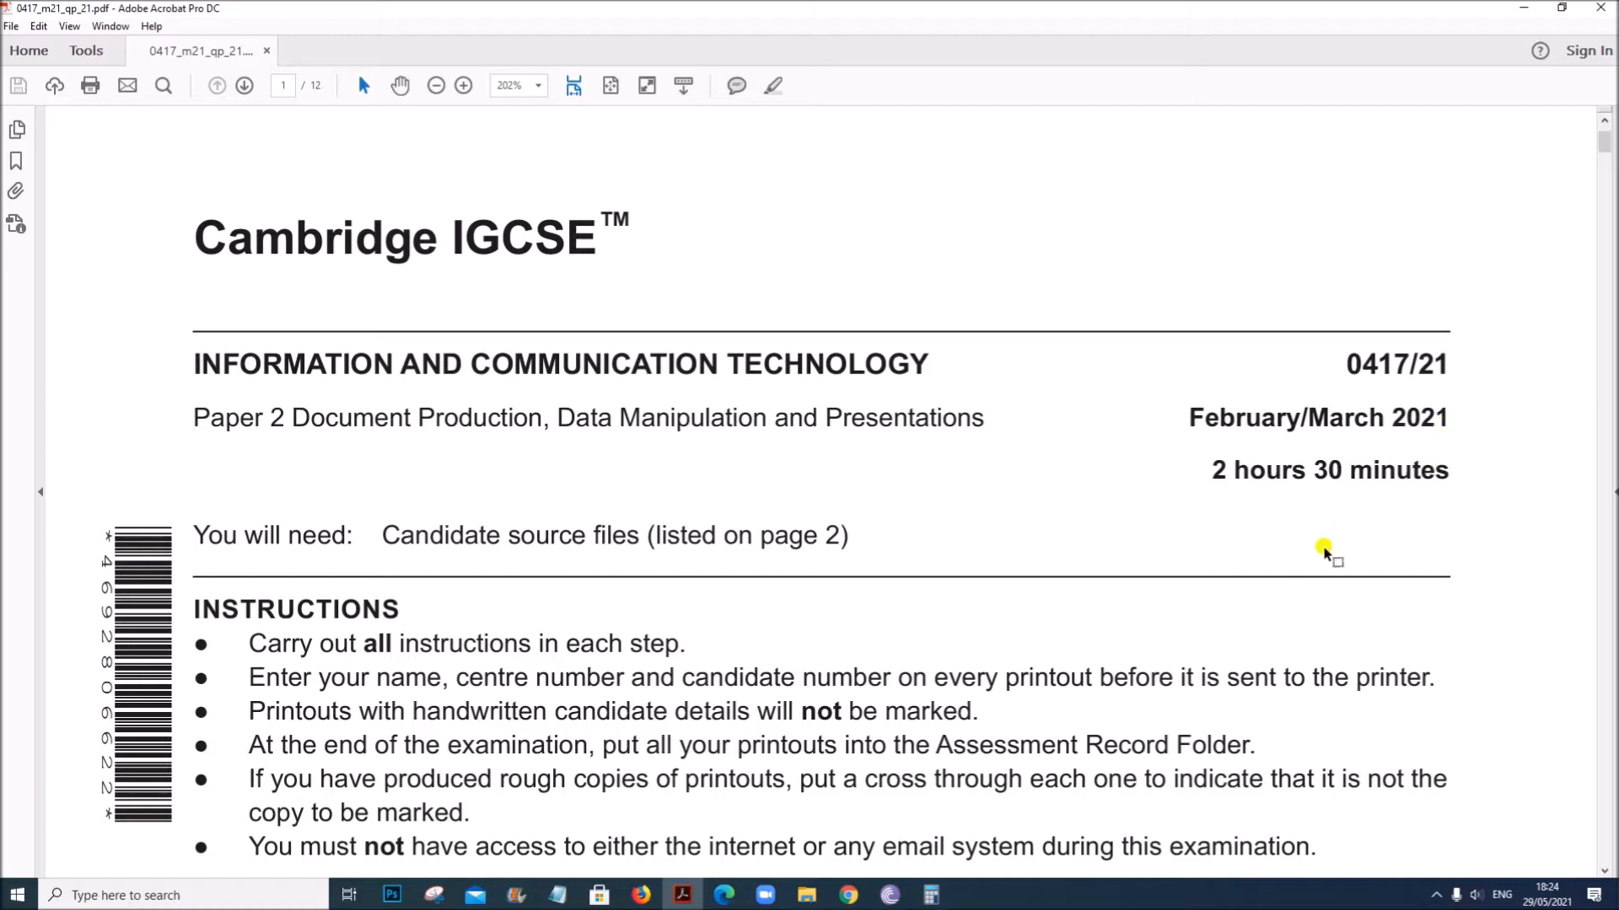
scroll(1272, 747, down, 15)
scroll(1272, 604, down, 12)
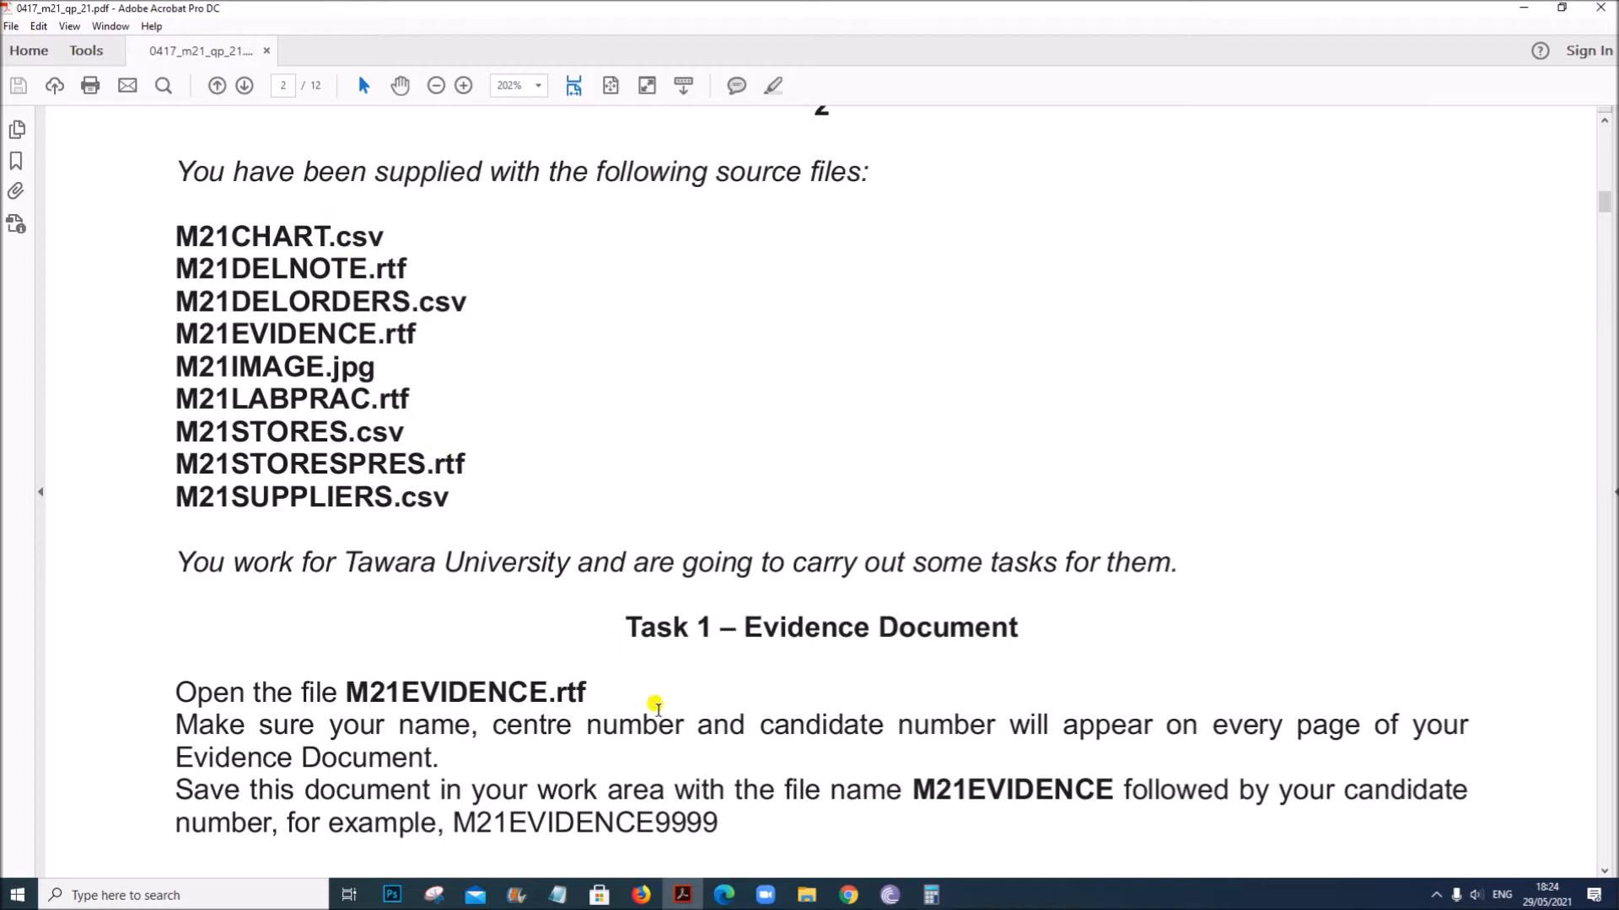
click(806, 895)
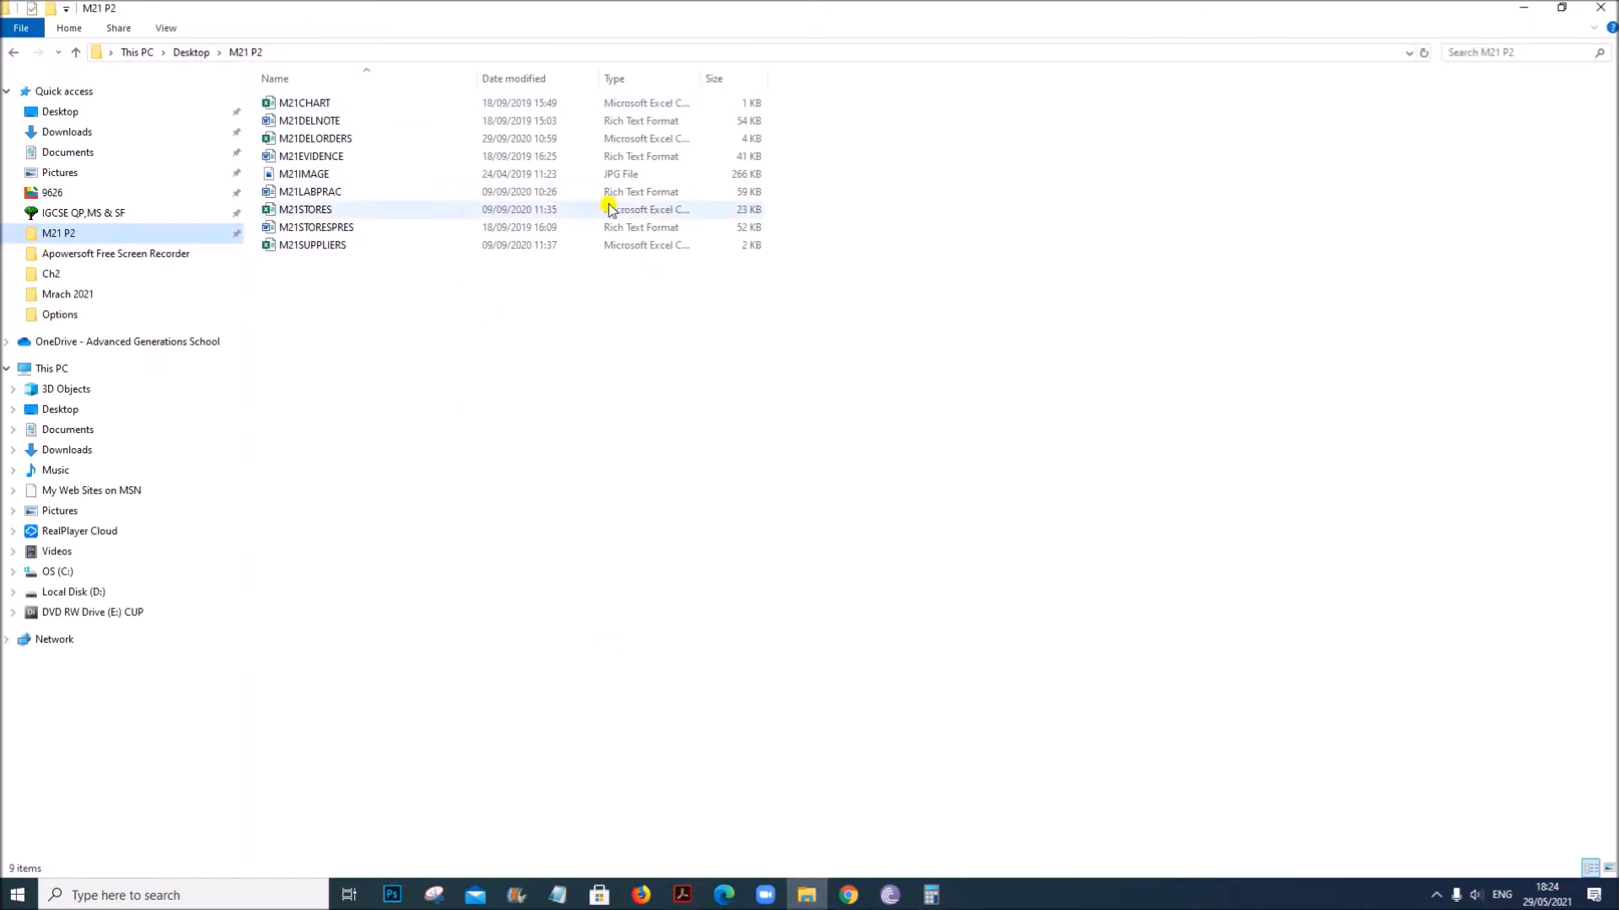
click(681, 895)
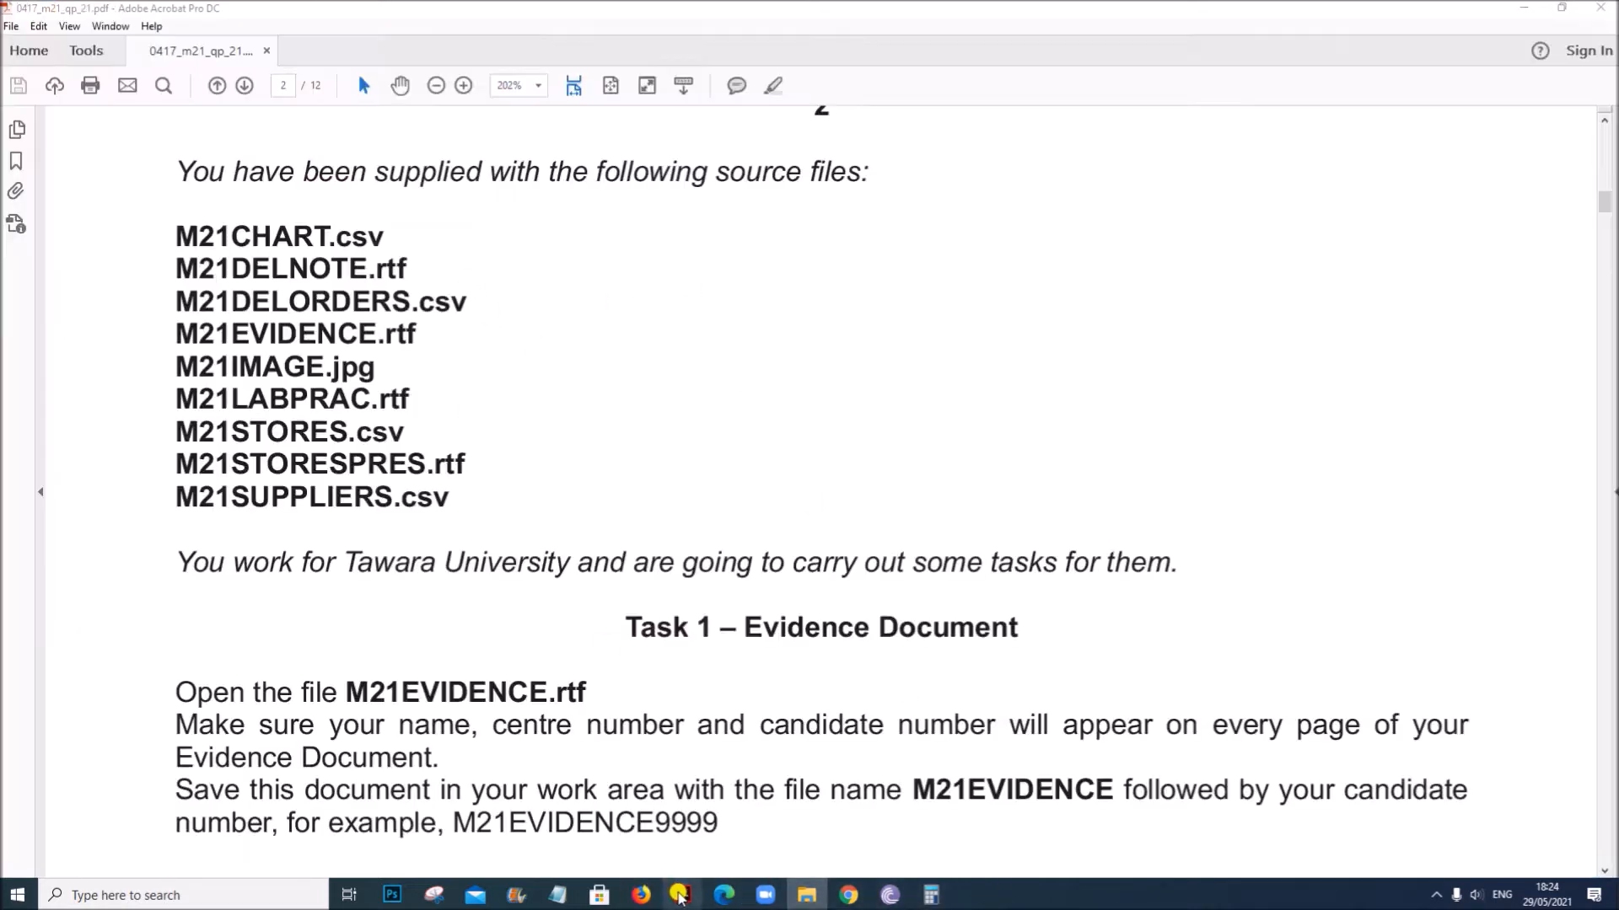
scroll(631, 736, down, 5)
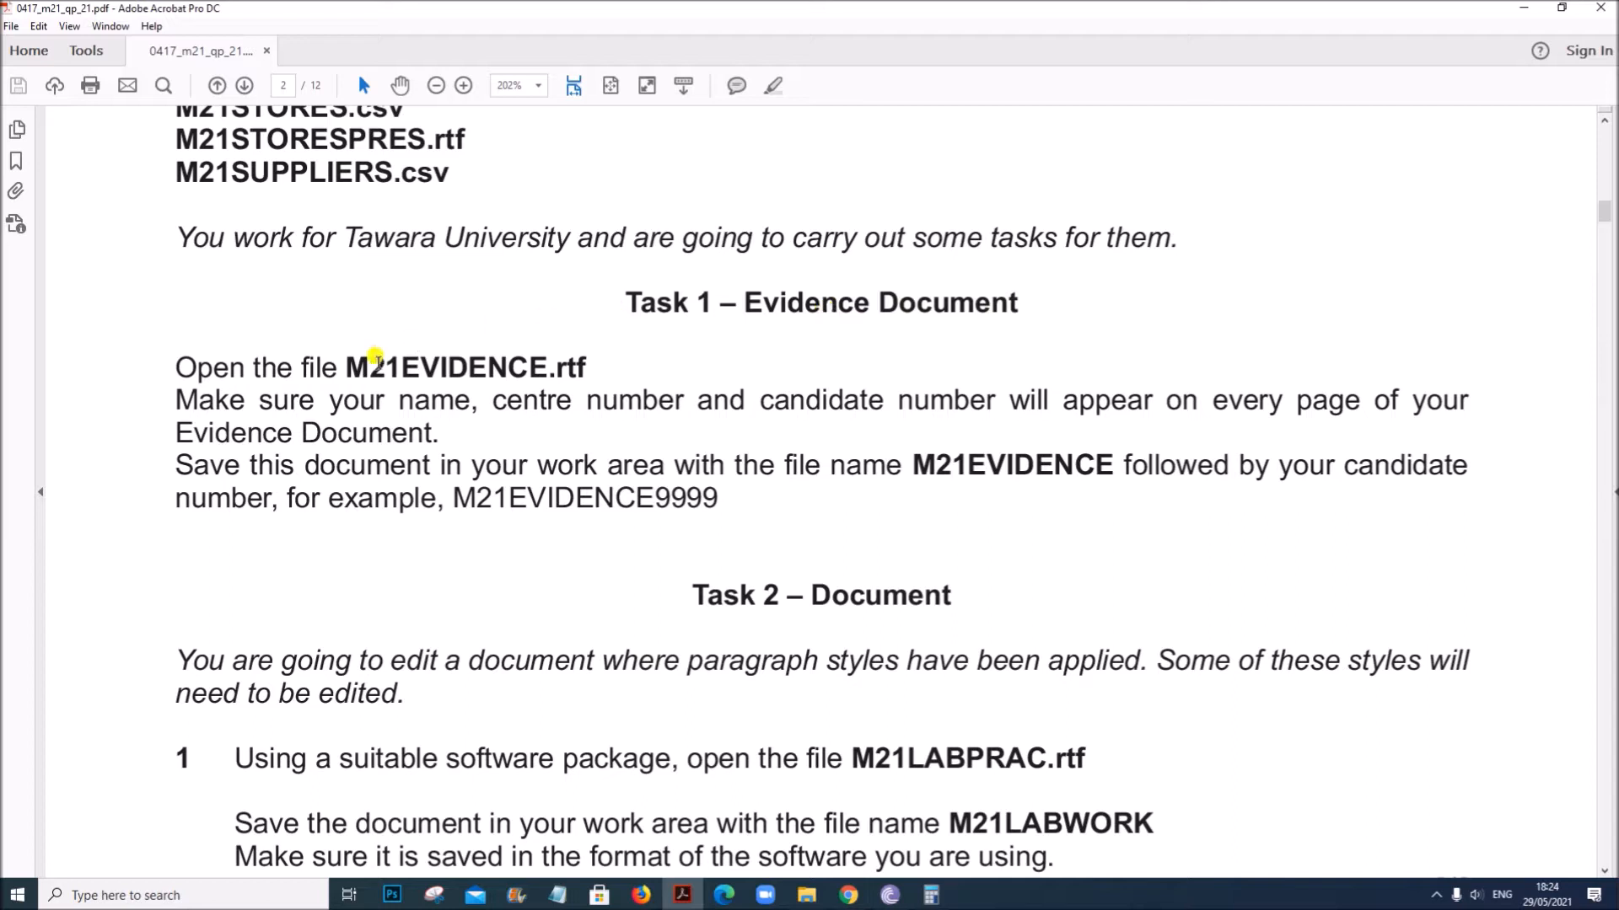
Open the M21EVIDENCE rich text file from the M21 P2 folder in Word, as Task 1 asks.
drag(344, 368, 587, 368)
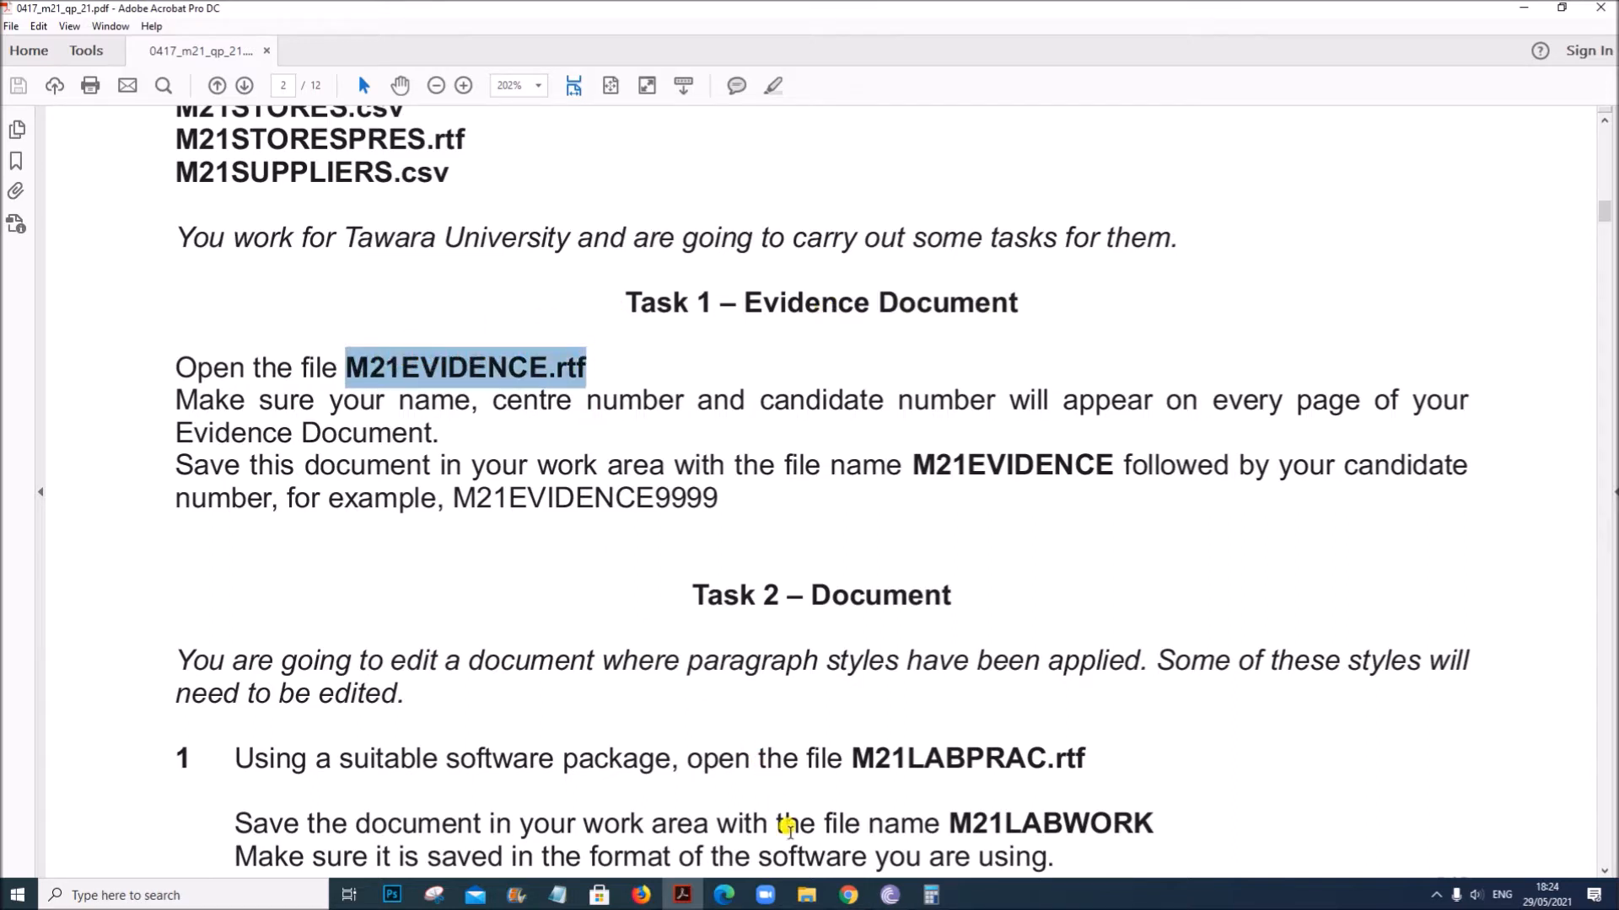
click(806, 895)
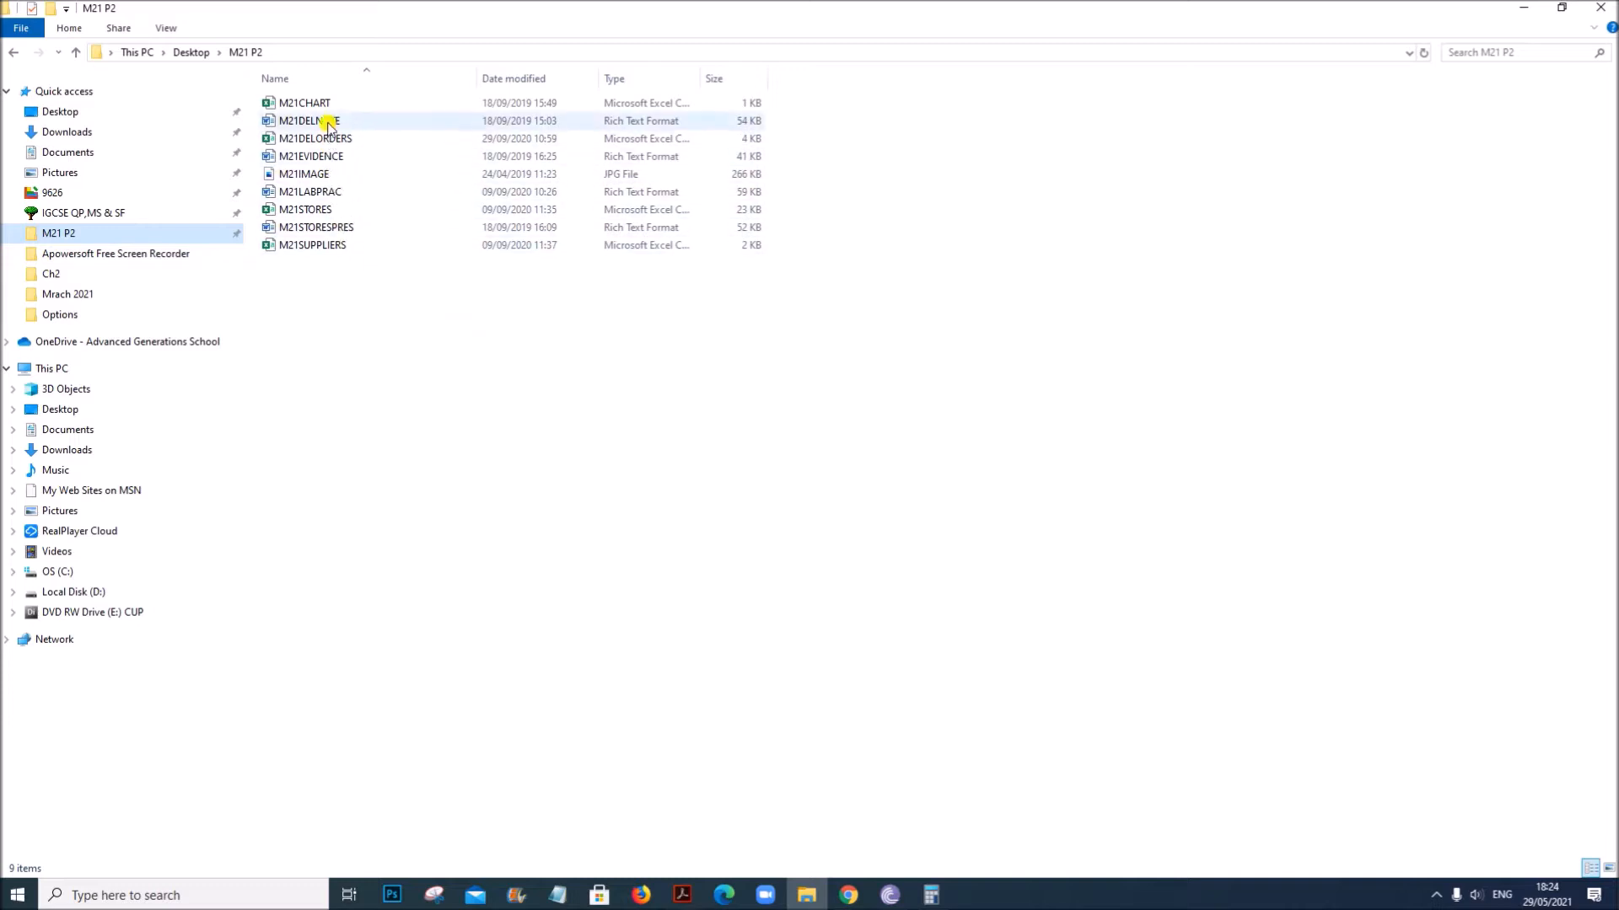
click(320, 156)
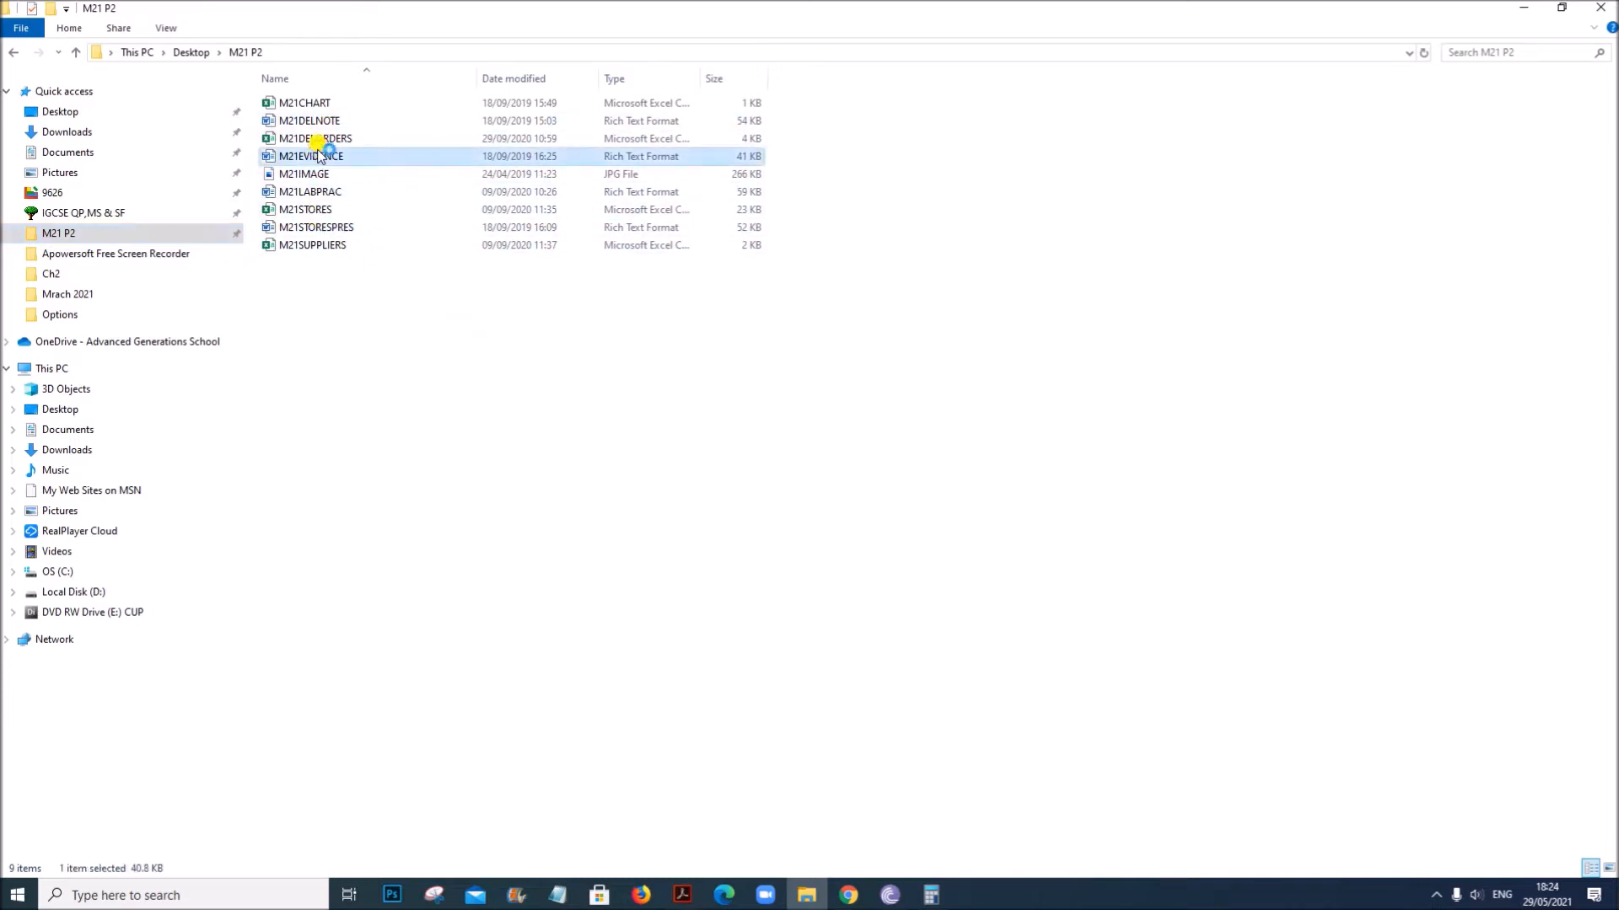
double_click(320, 156)
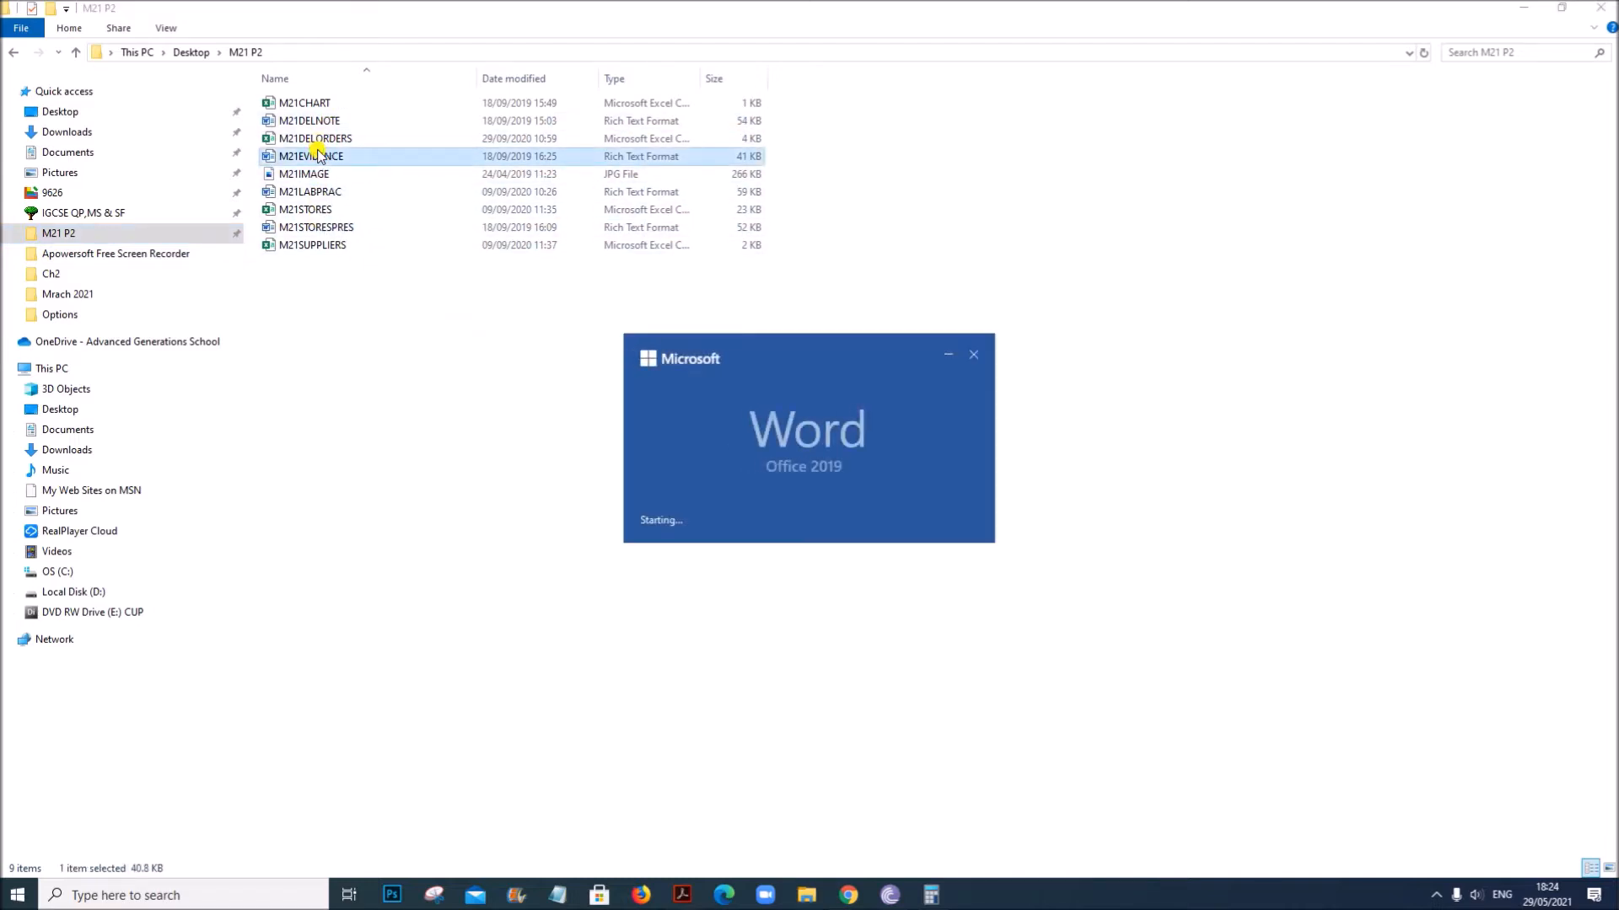
Check the Task 1 header and file name requirements, and insert a Blank (Three Columns) header in the M21EVIDENCE document in Word.
click(682, 894)
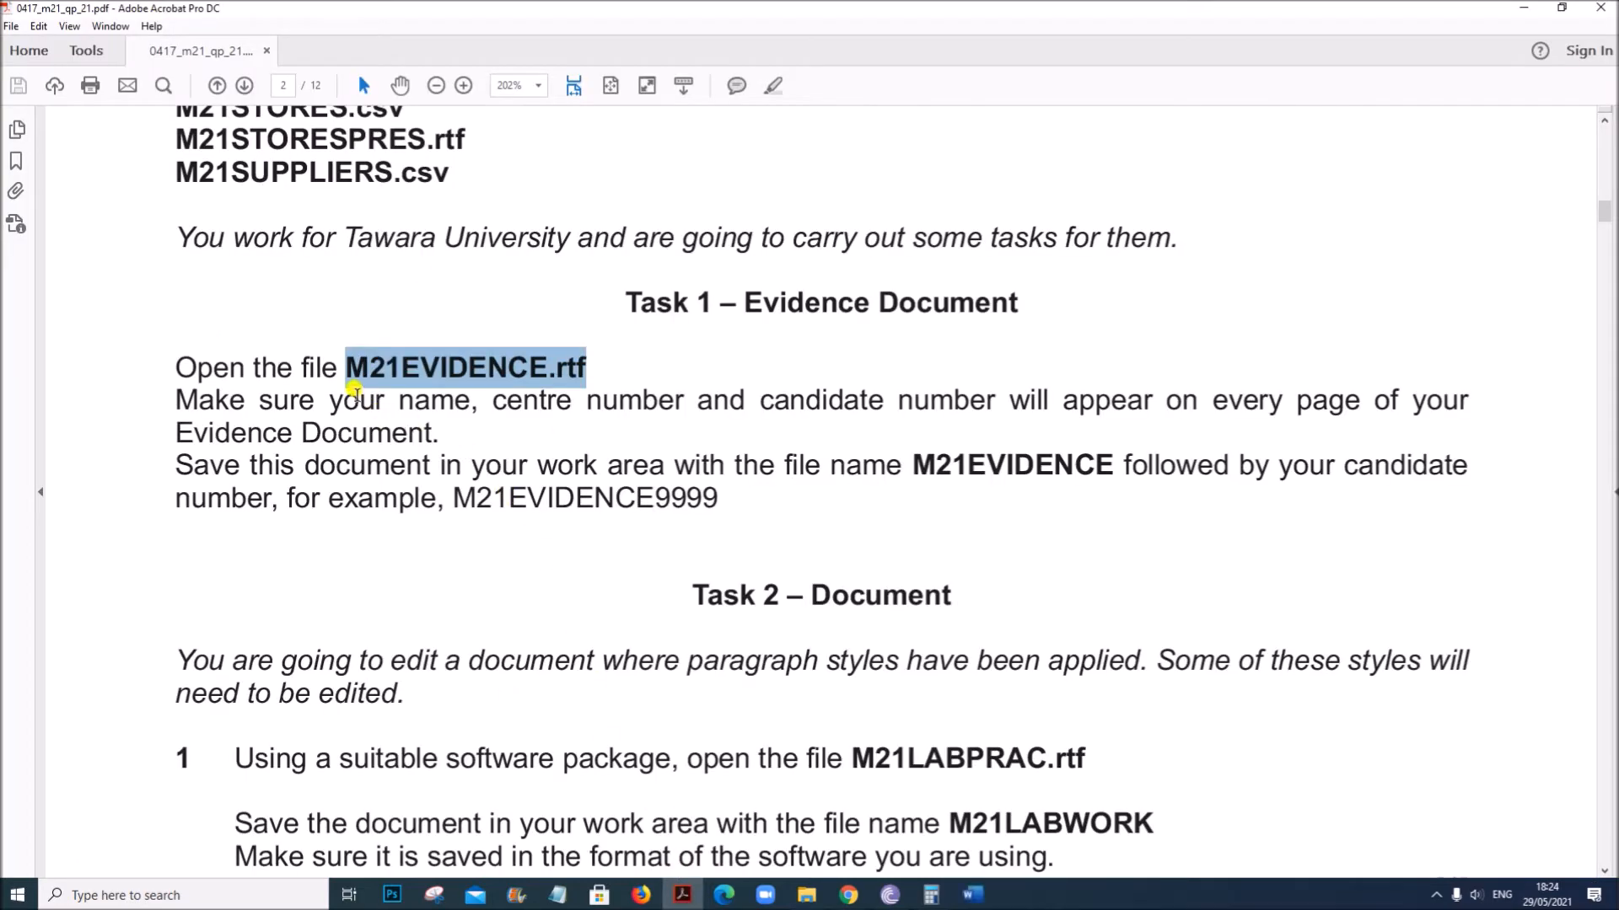
drag(351, 389, 1341, 403)
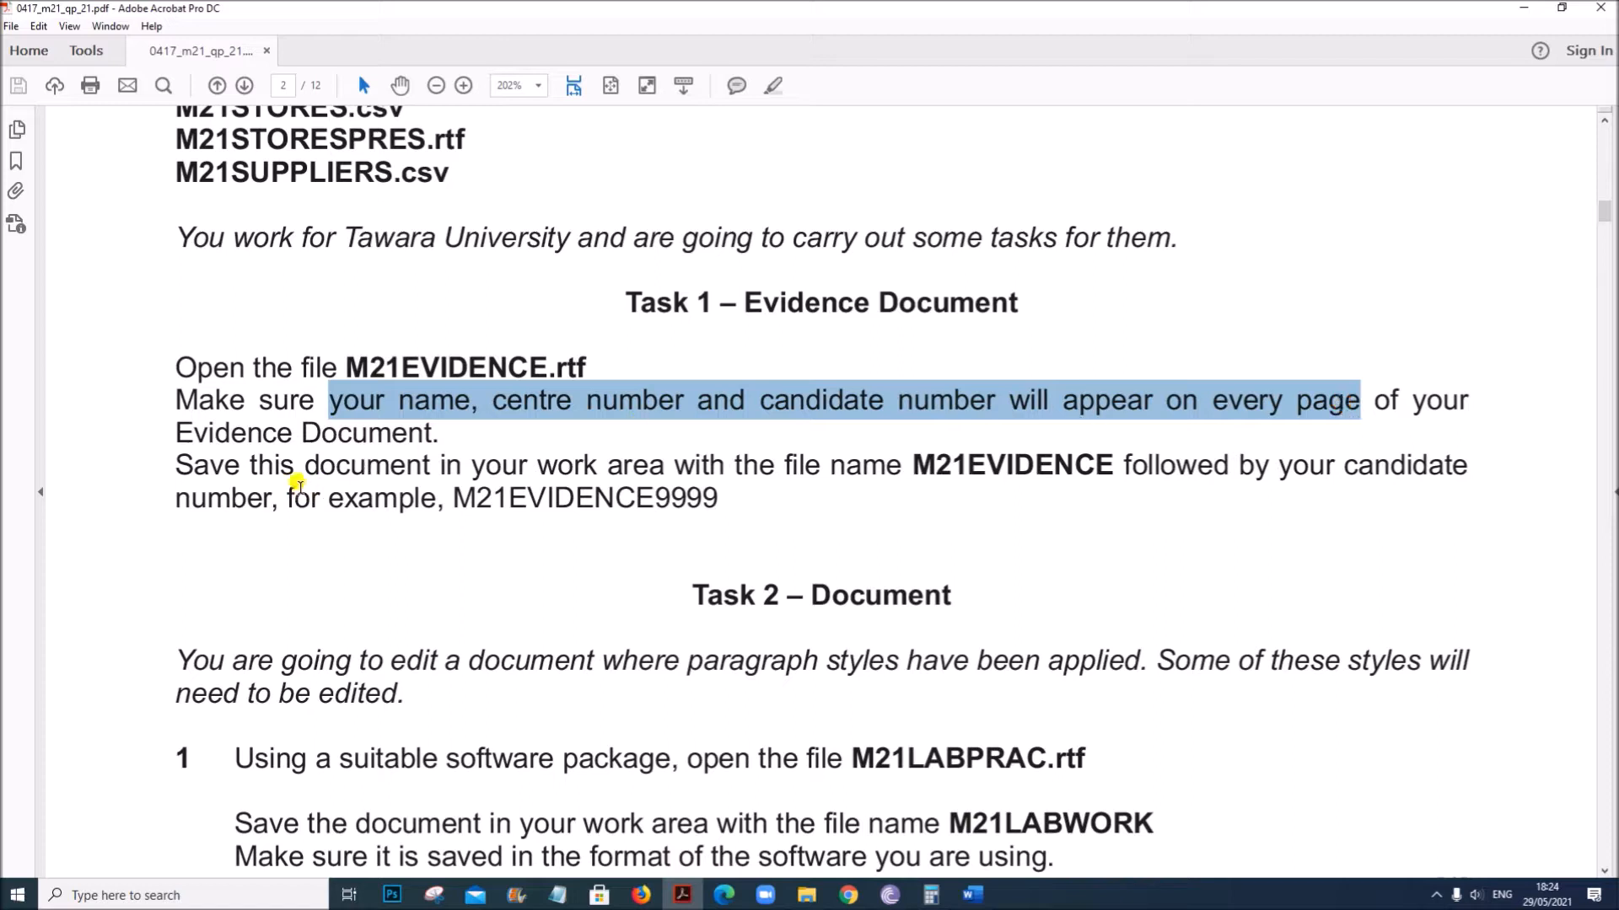
drag(299, 468, 1072, 476)
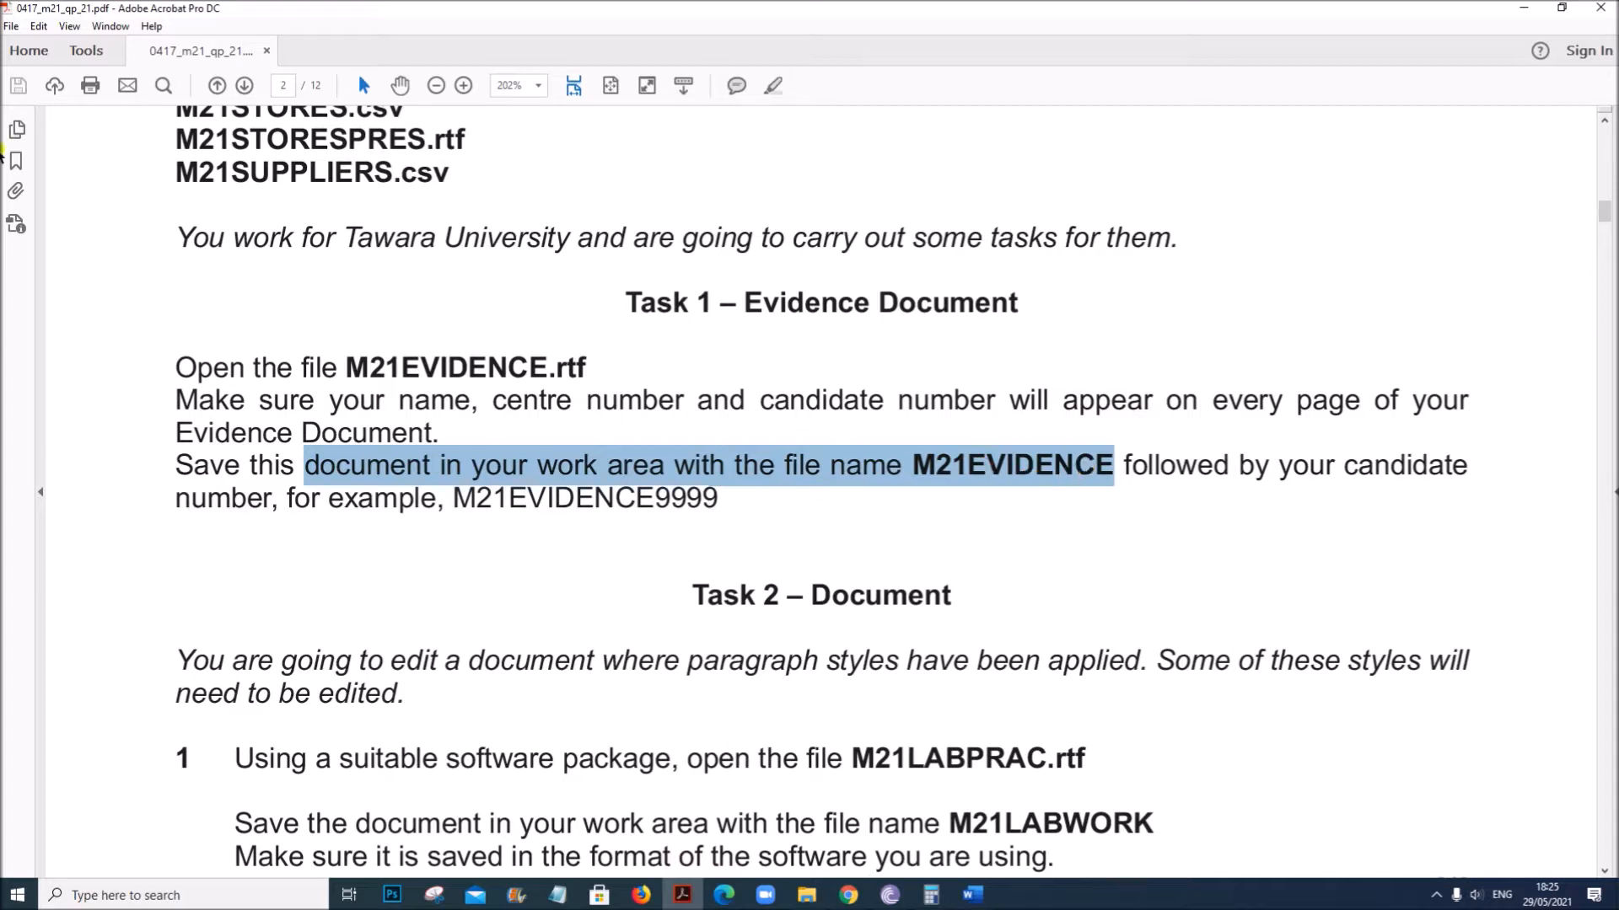
click(986, 899)
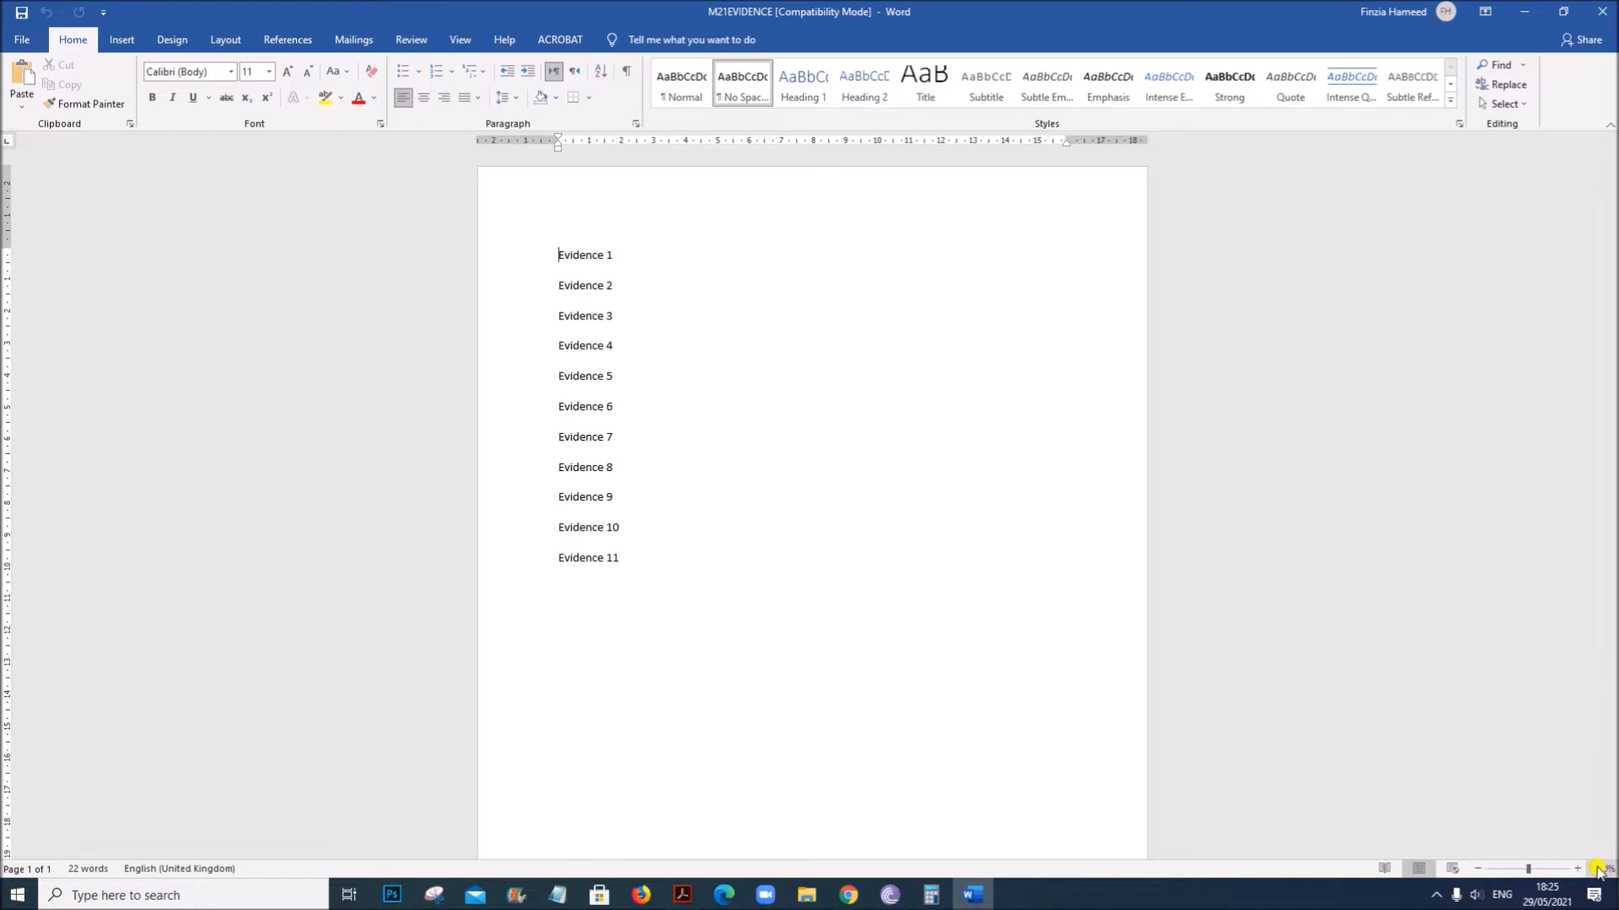
click(1577, 869)
click(1577, 869)
click(1578, 869)
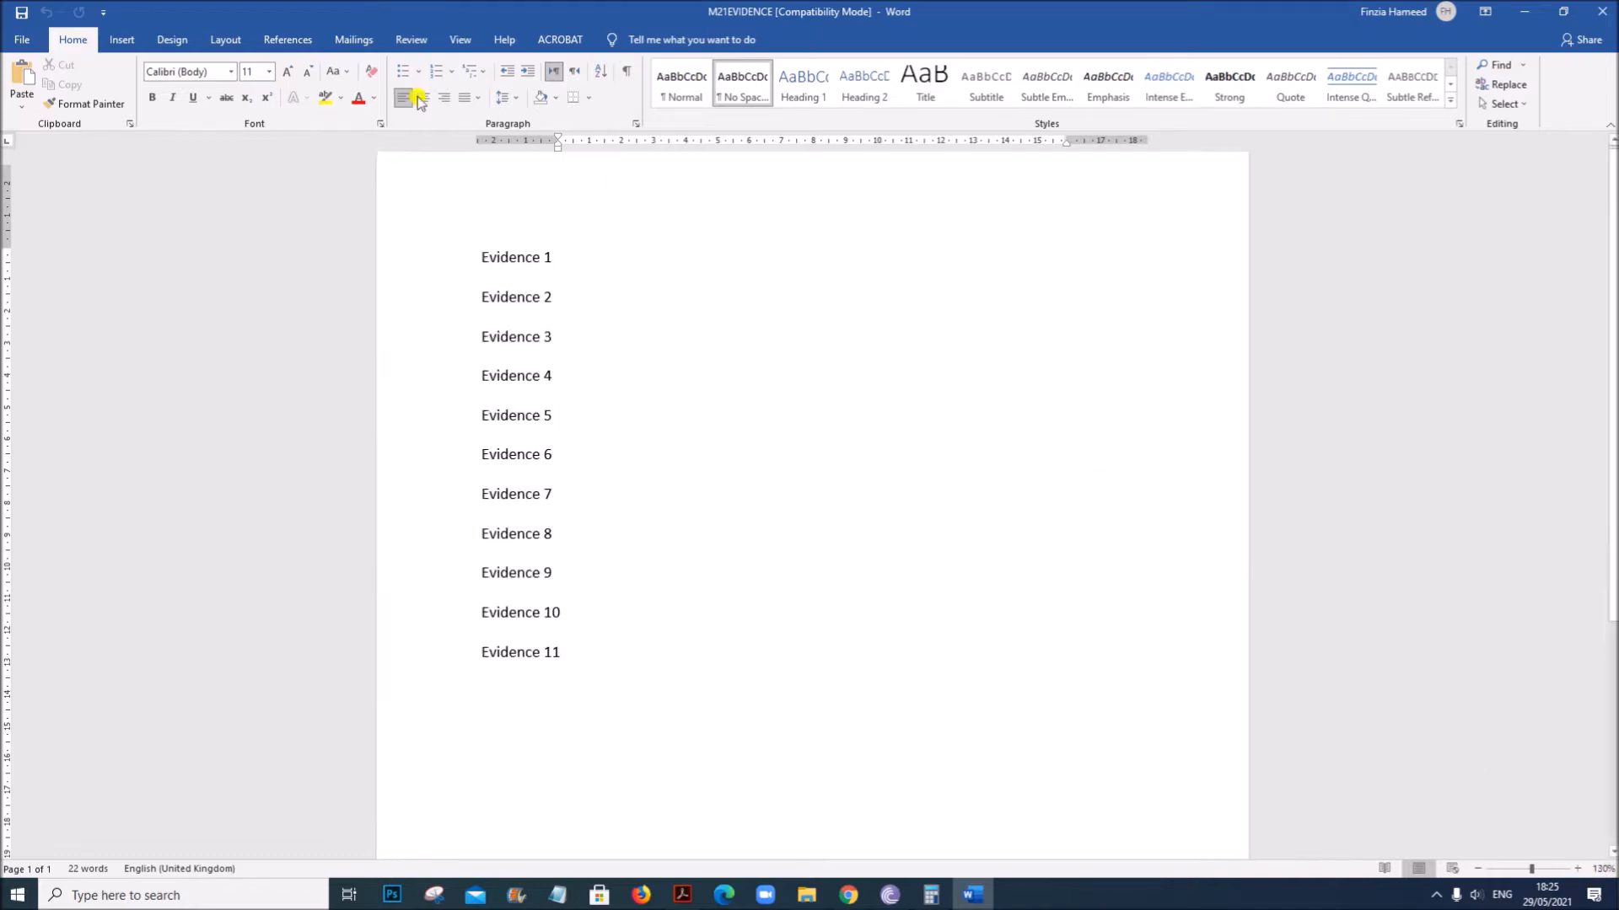
click(121, 40)
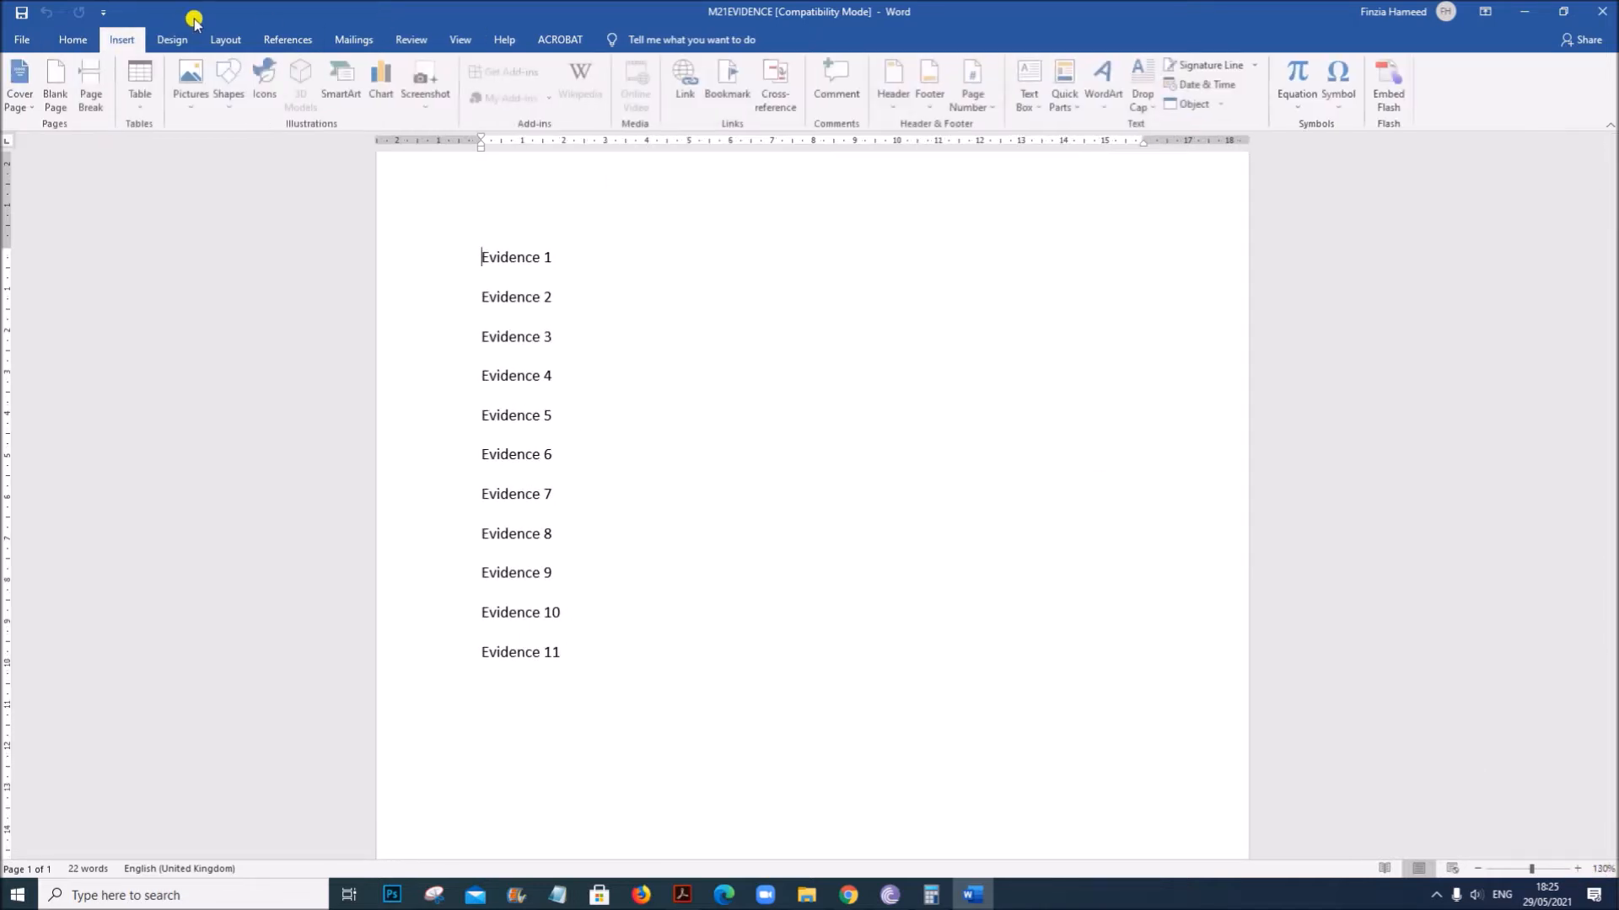
click(887, 100)
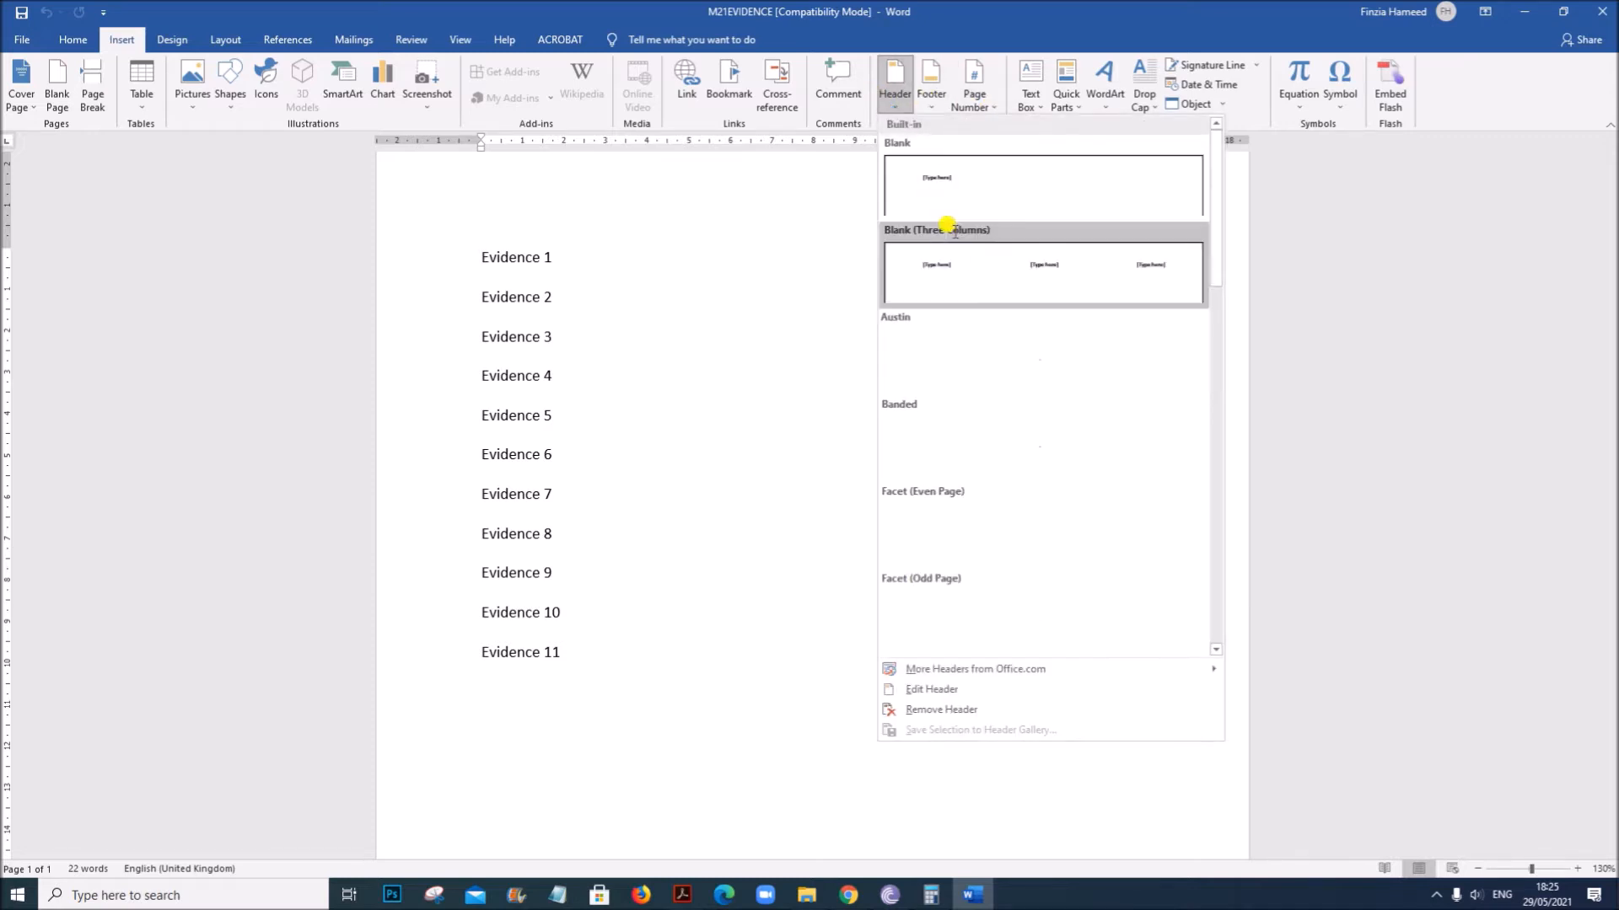
click(960, 287)
Fill the three header placeholders with the text Name, the candidate number and the centre number, and return to the document body.
click(514, 235)
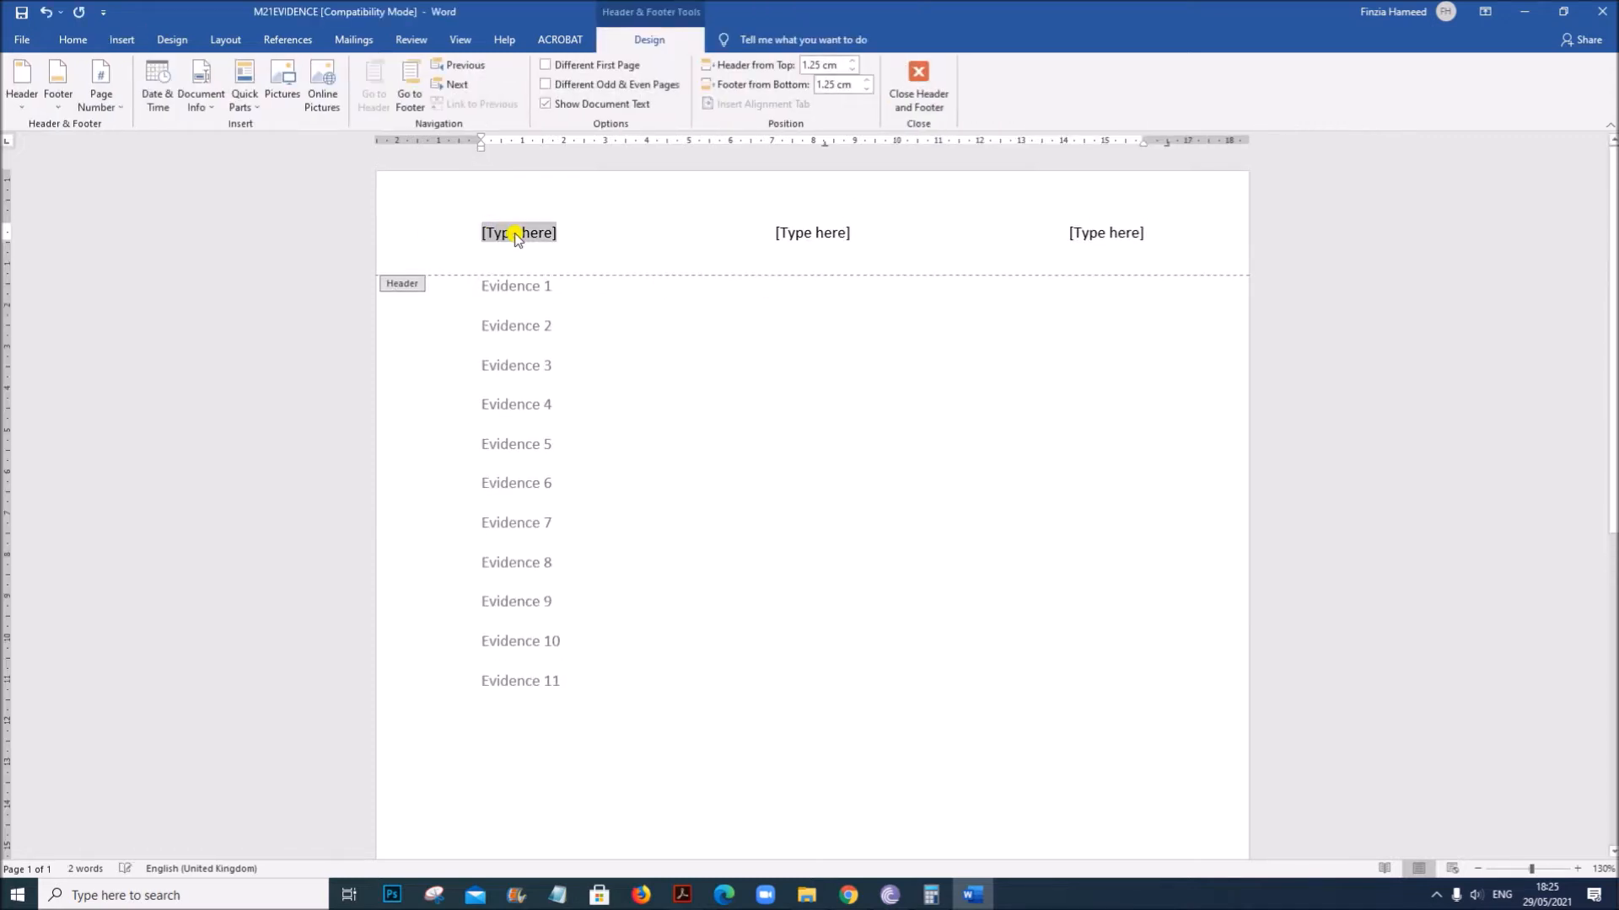
text(Name)
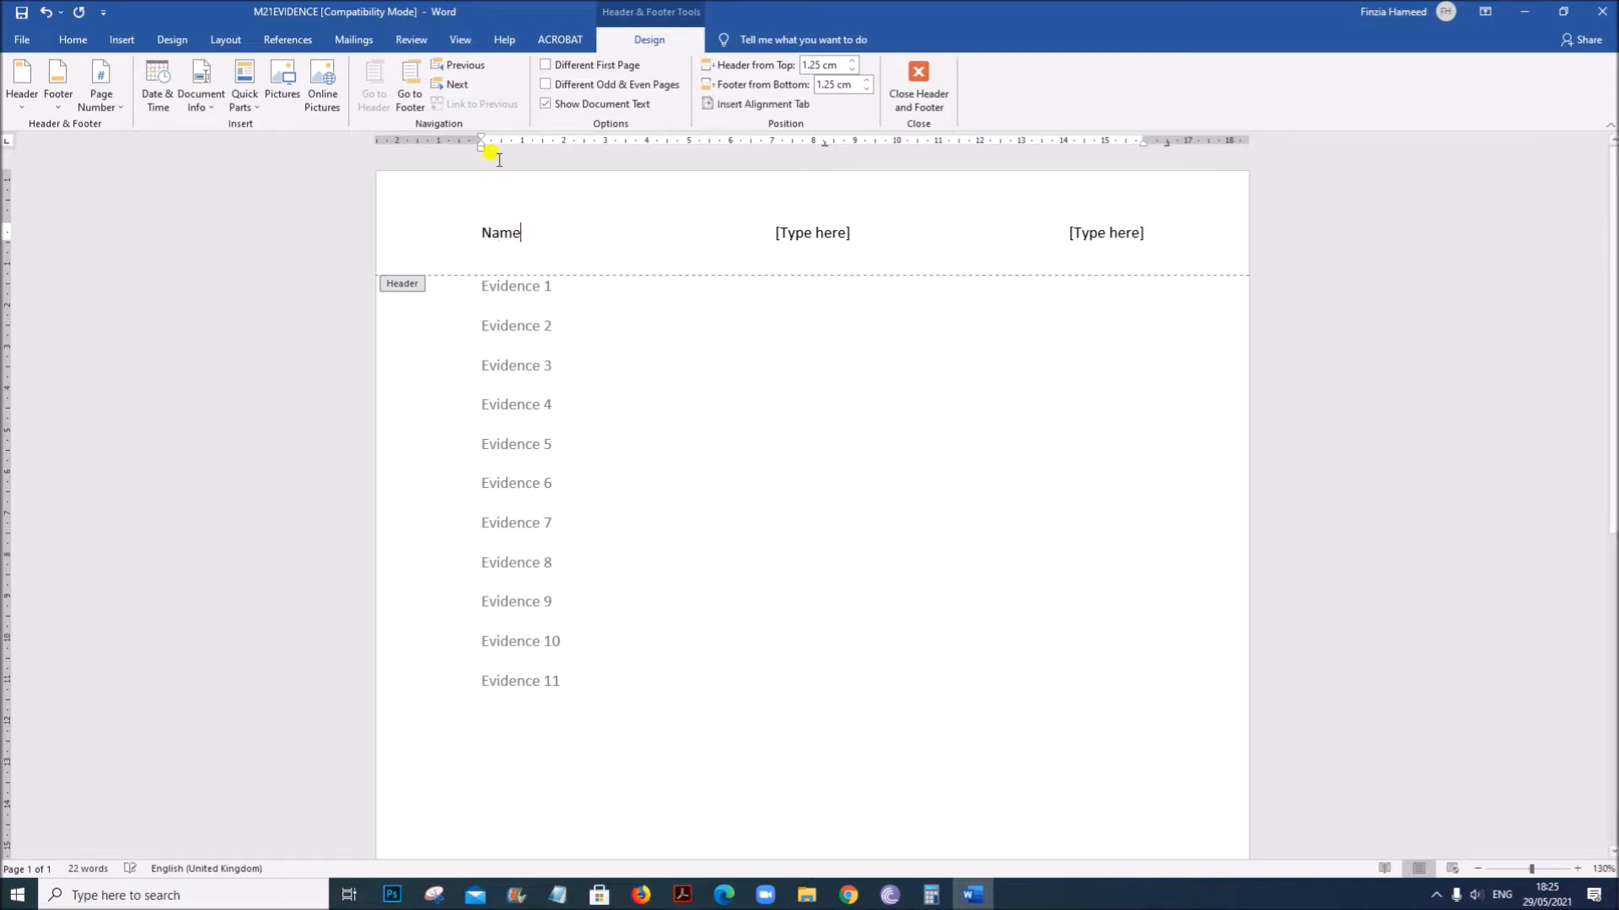
click(793, 224)
text(1234)
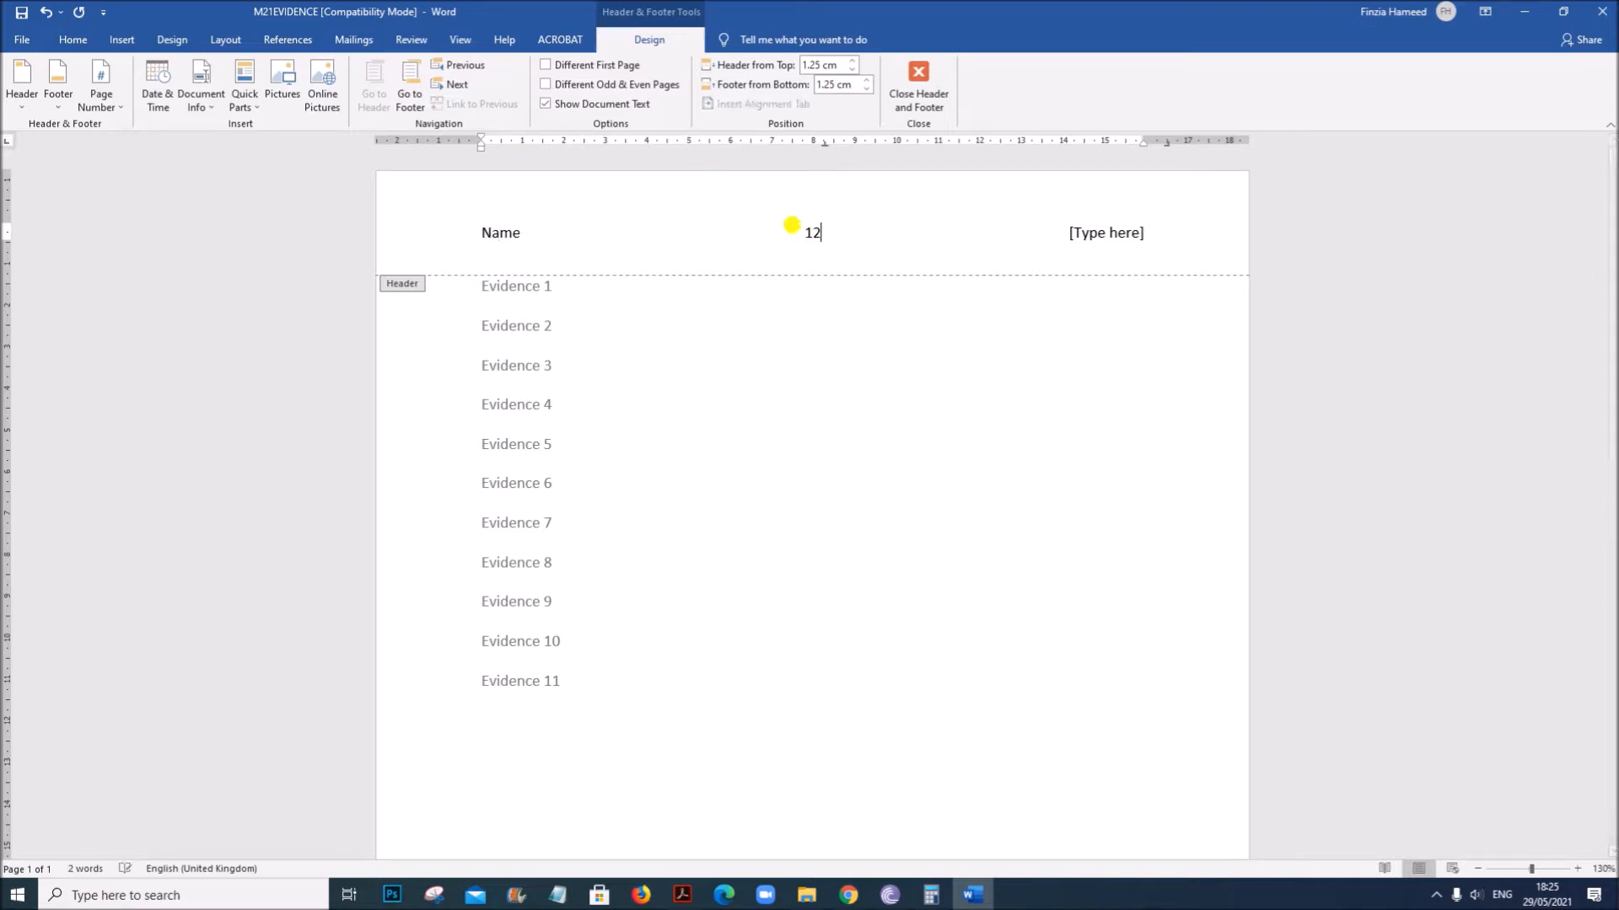
click(1082, 234)
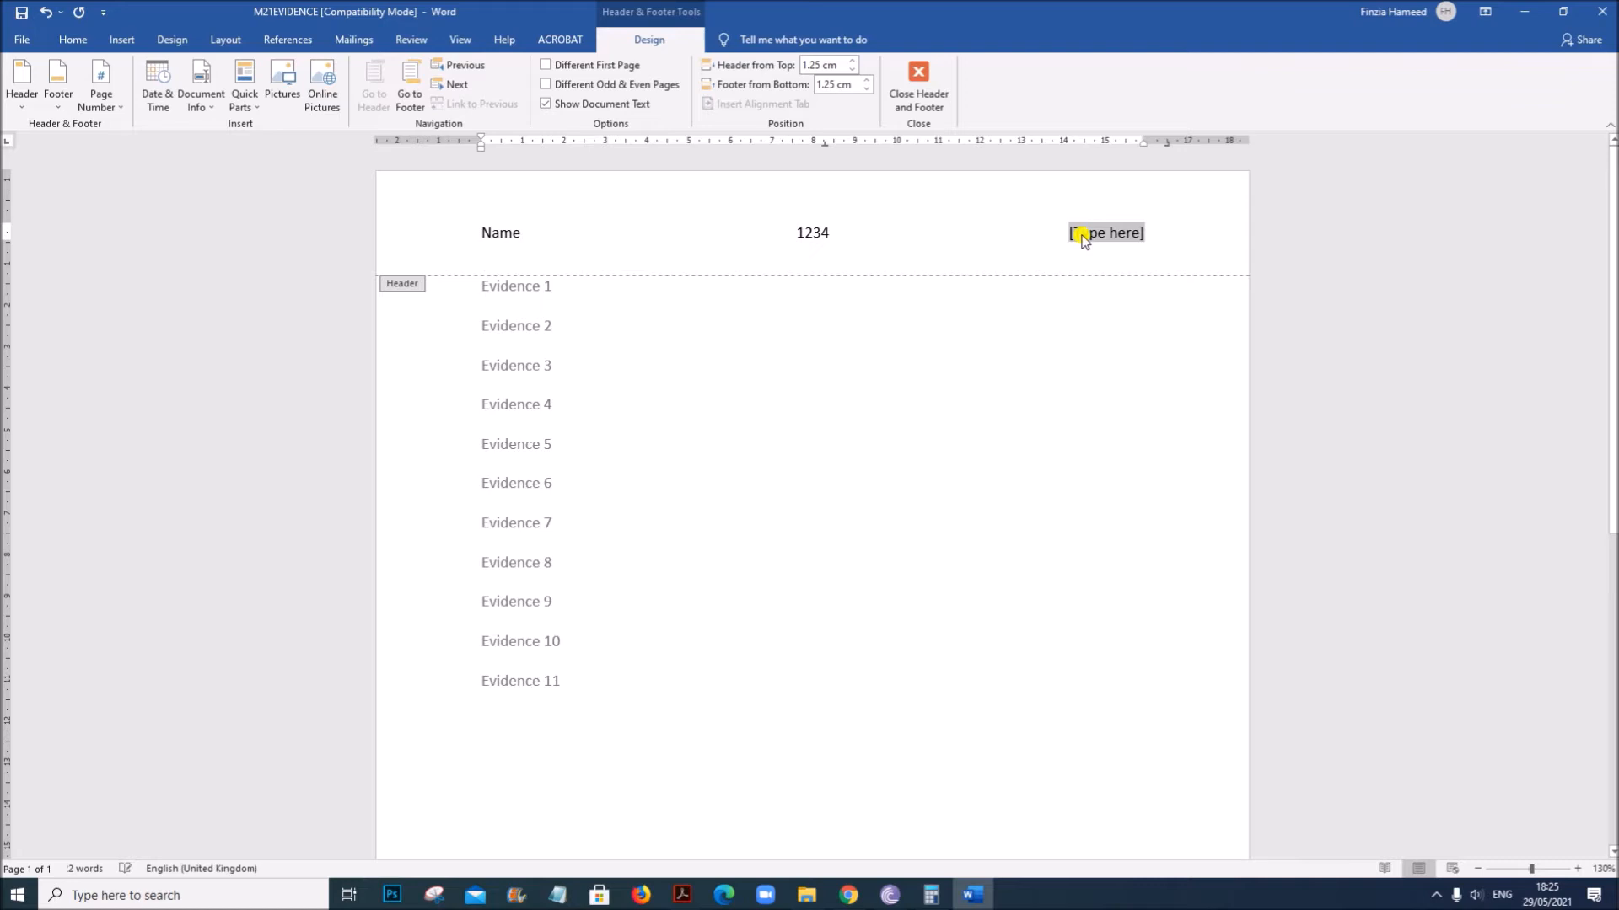
text(ZZ123)
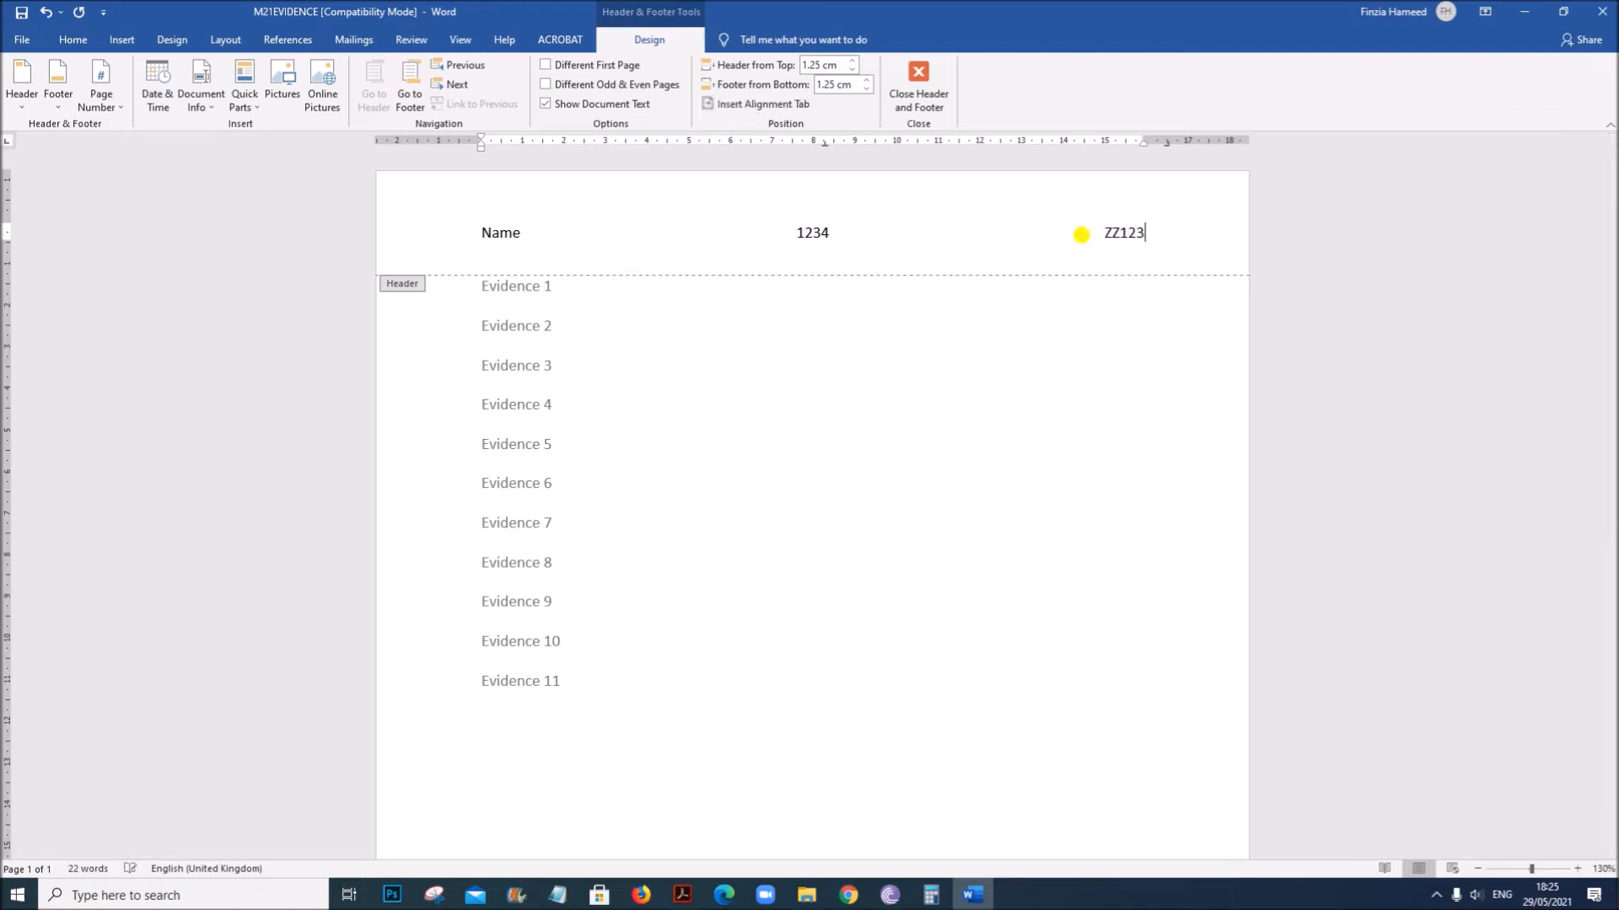
click(918, 85)
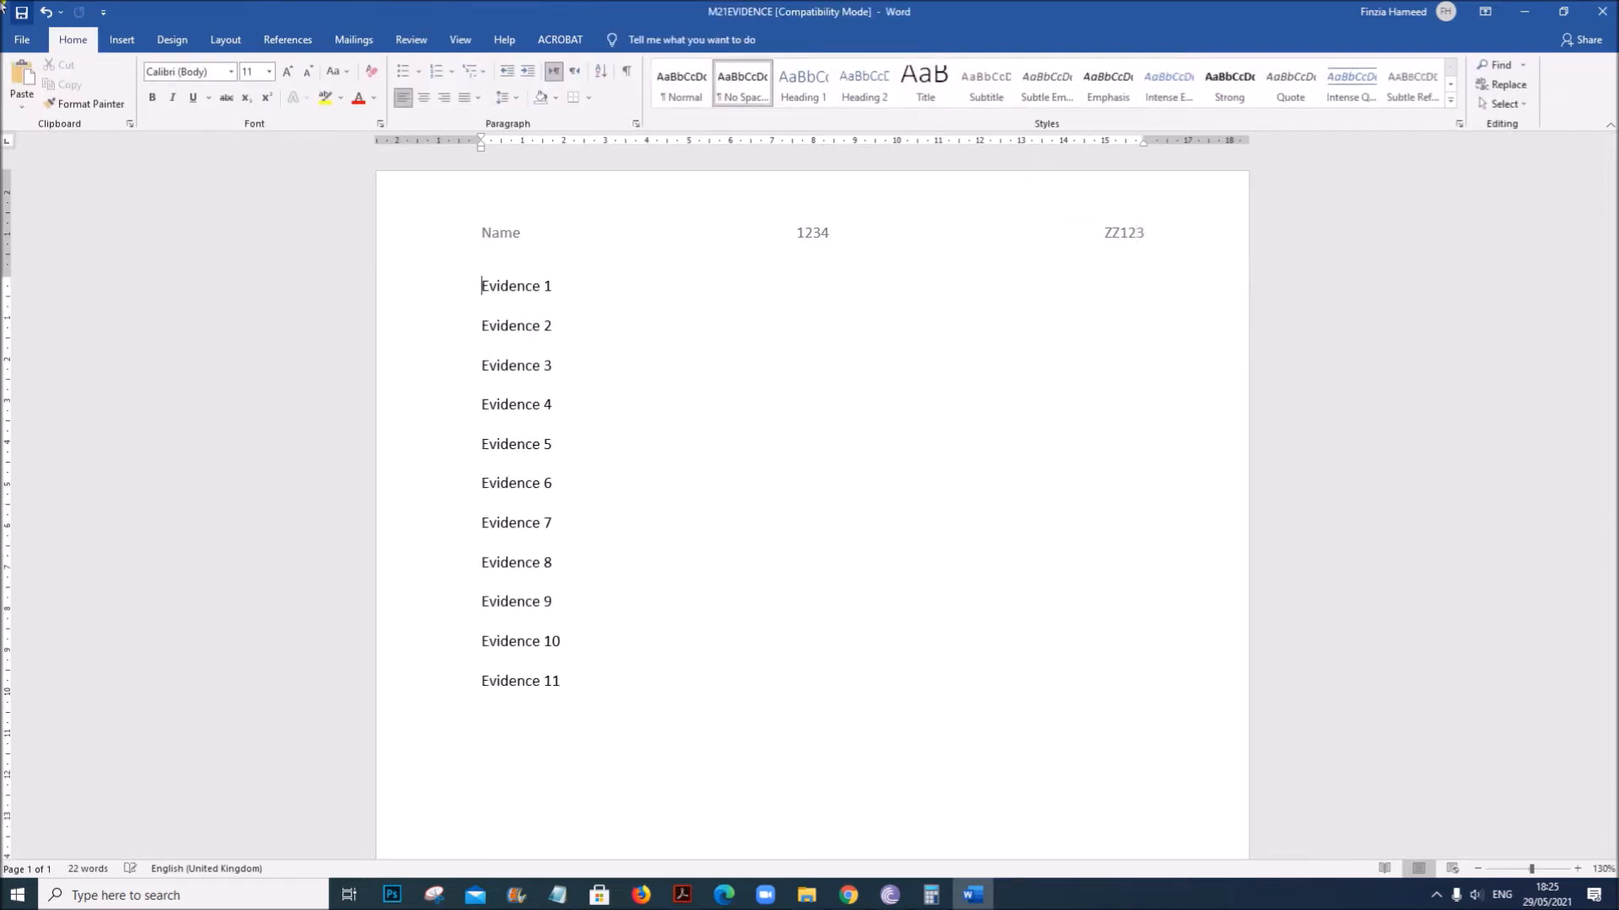
Save the evidence document in the M21 P2 folder as a Word Document named M21EVIDENCE followed by the candidate number.
click(22, 40)
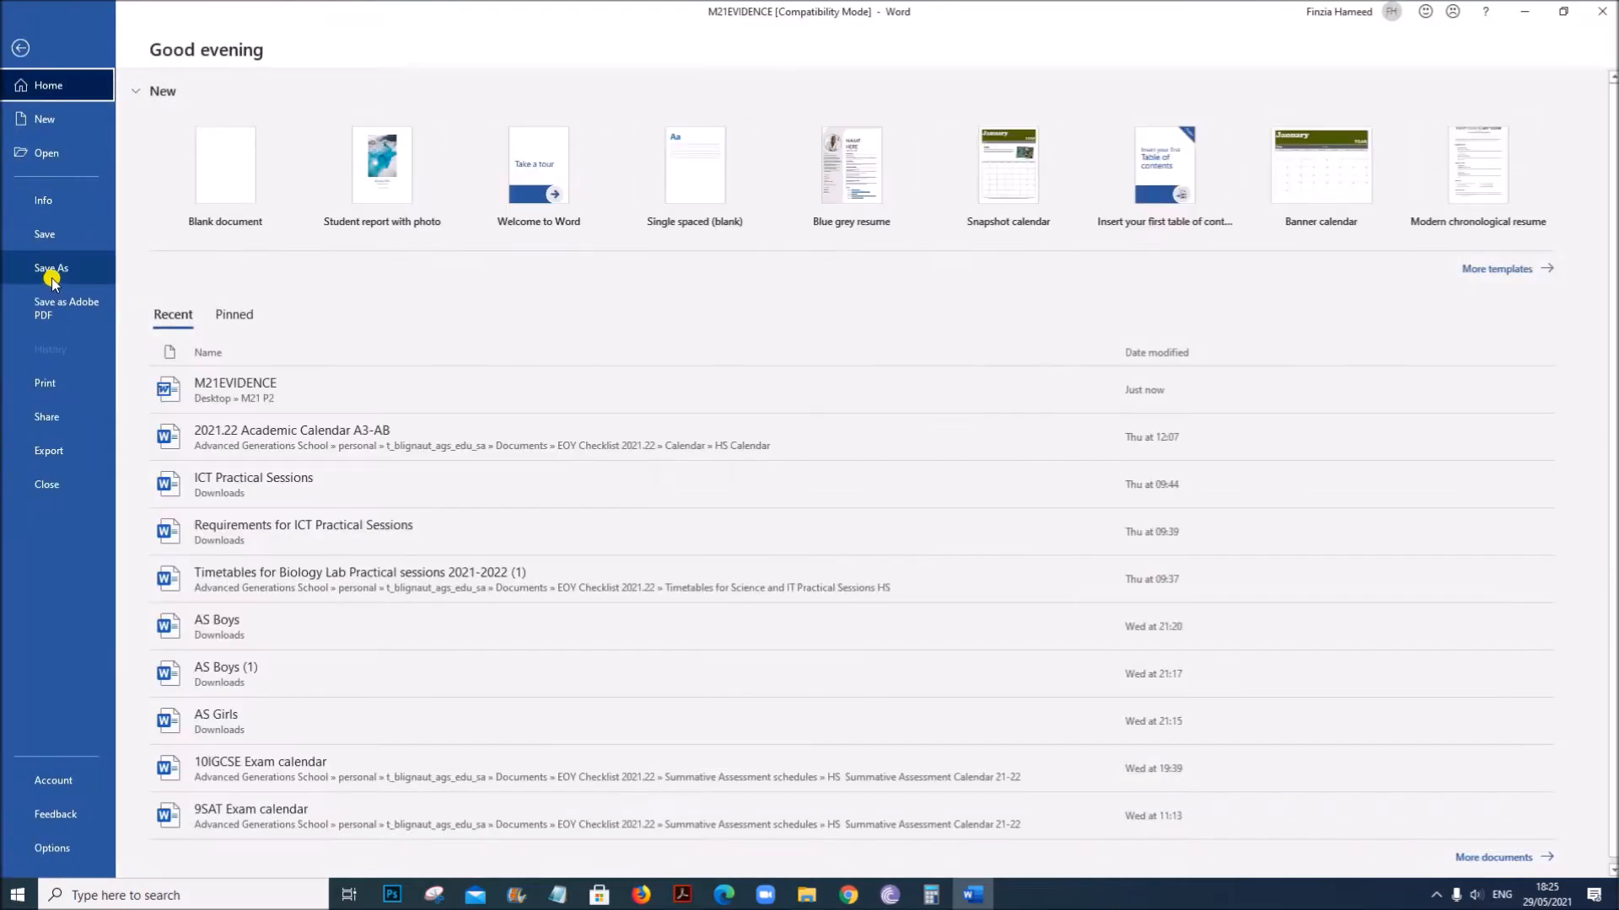
click(51, 277)
click(618, 201)
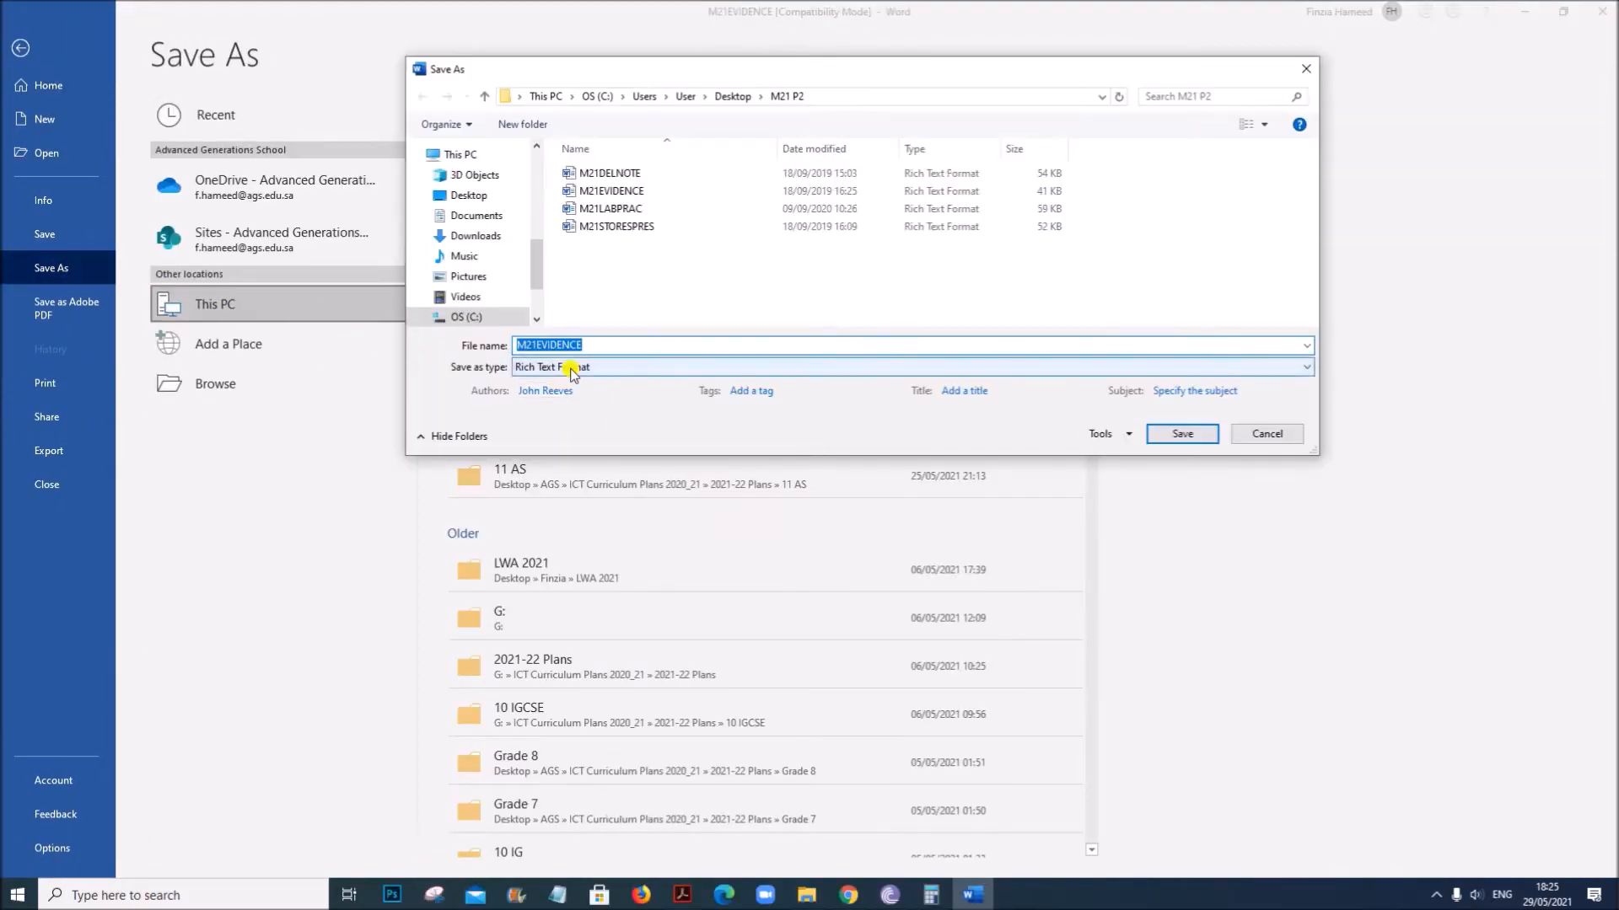
click(571, 368)
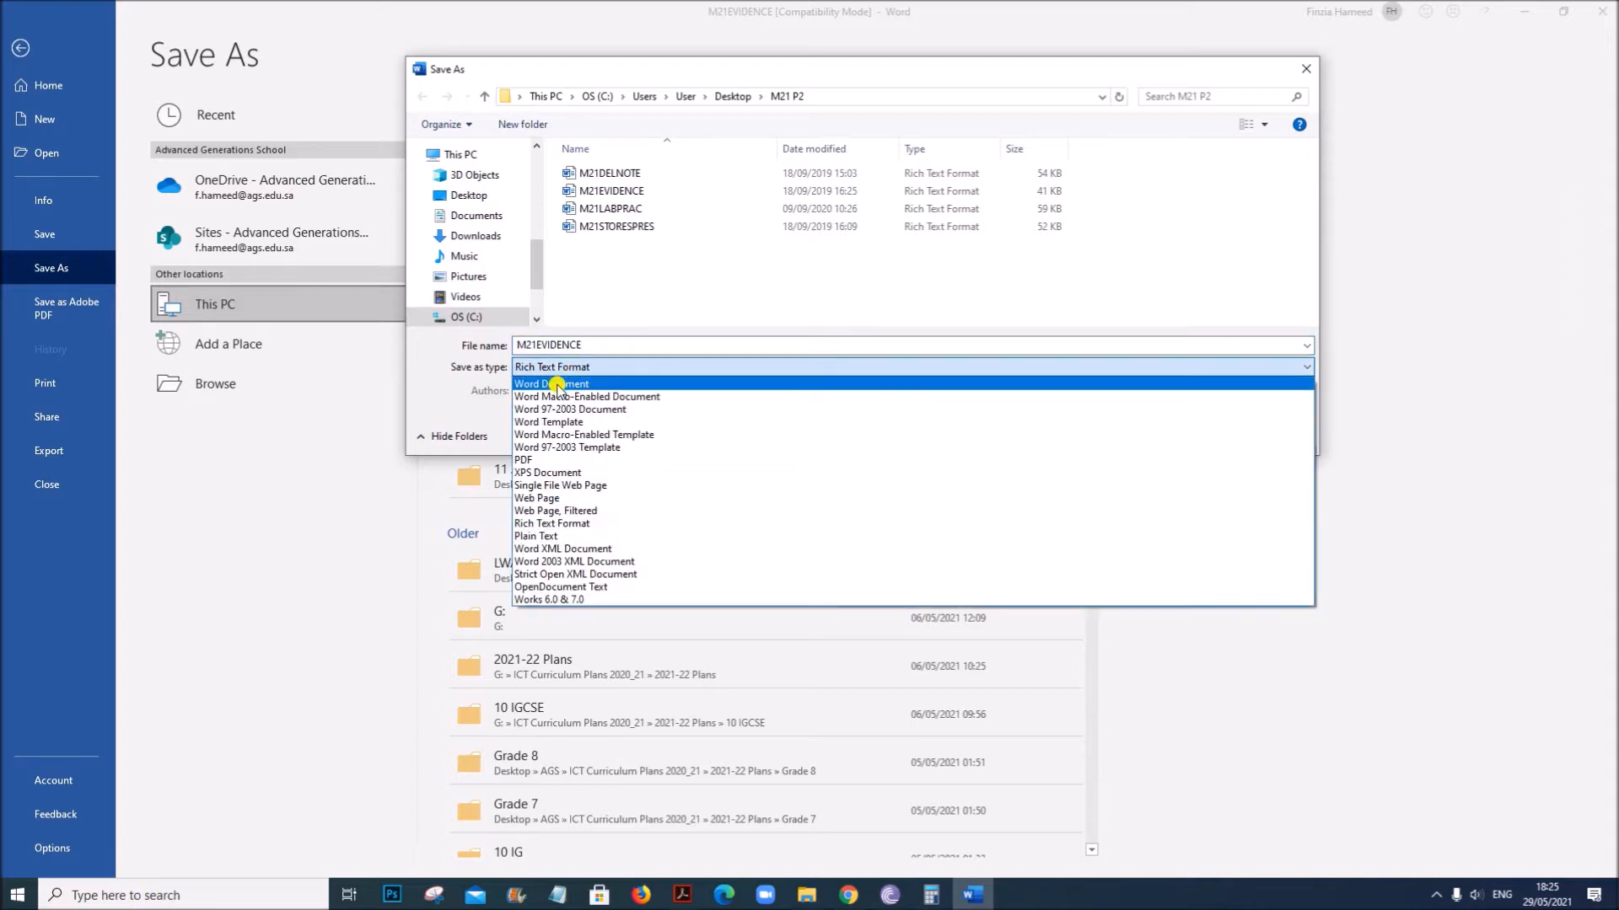
click(557, 385)
click(600, 340)
click(614, 346)
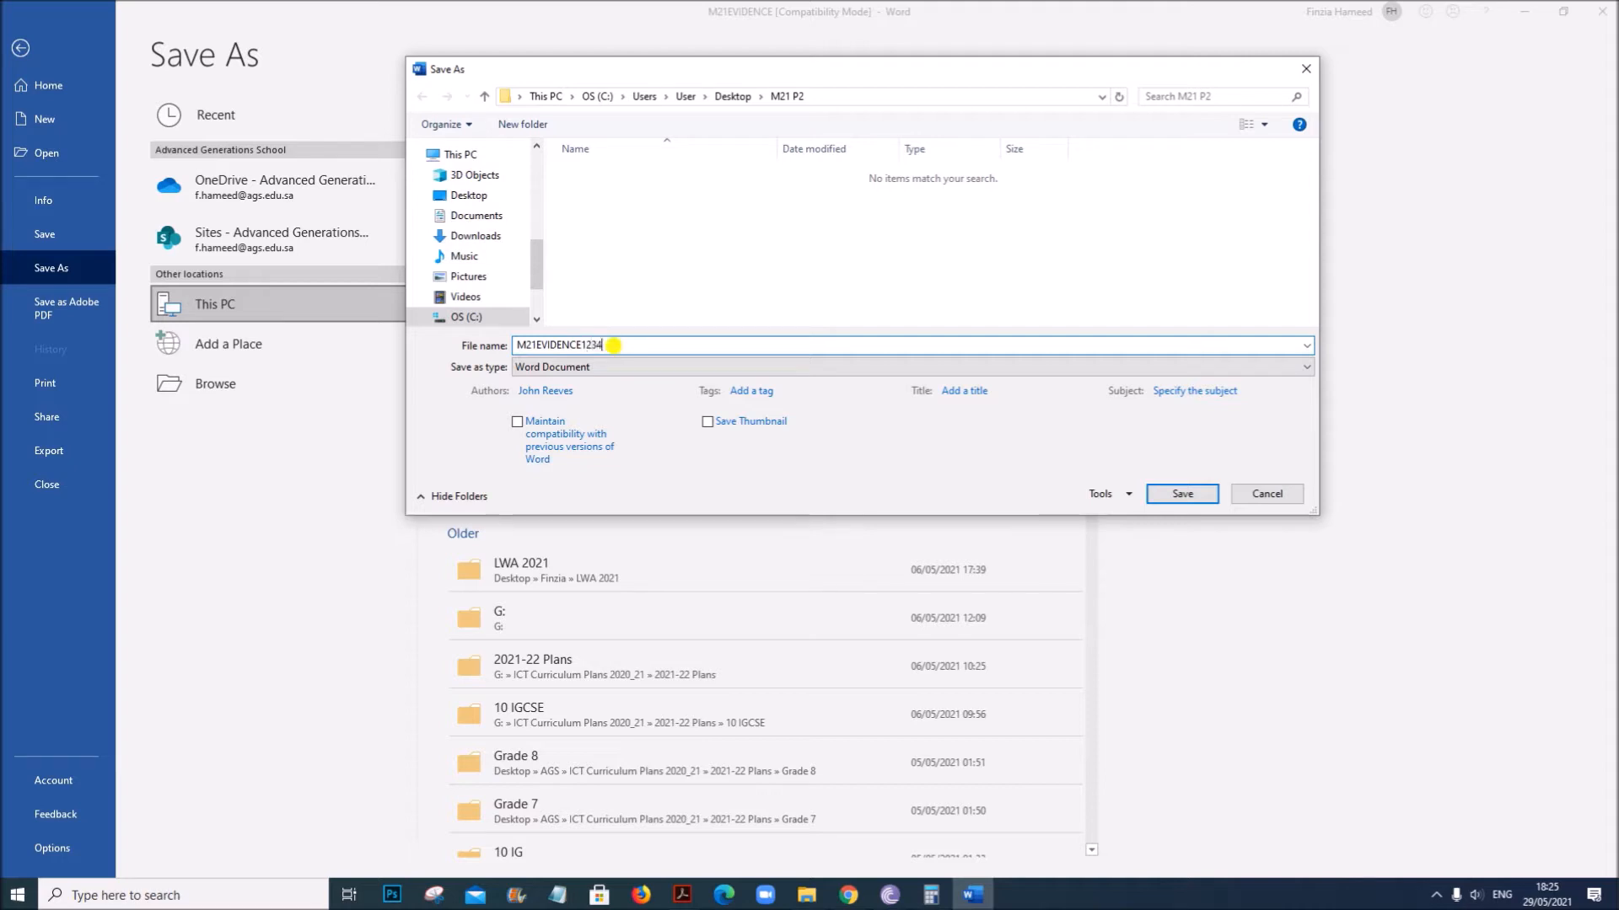
click(1181, 496)
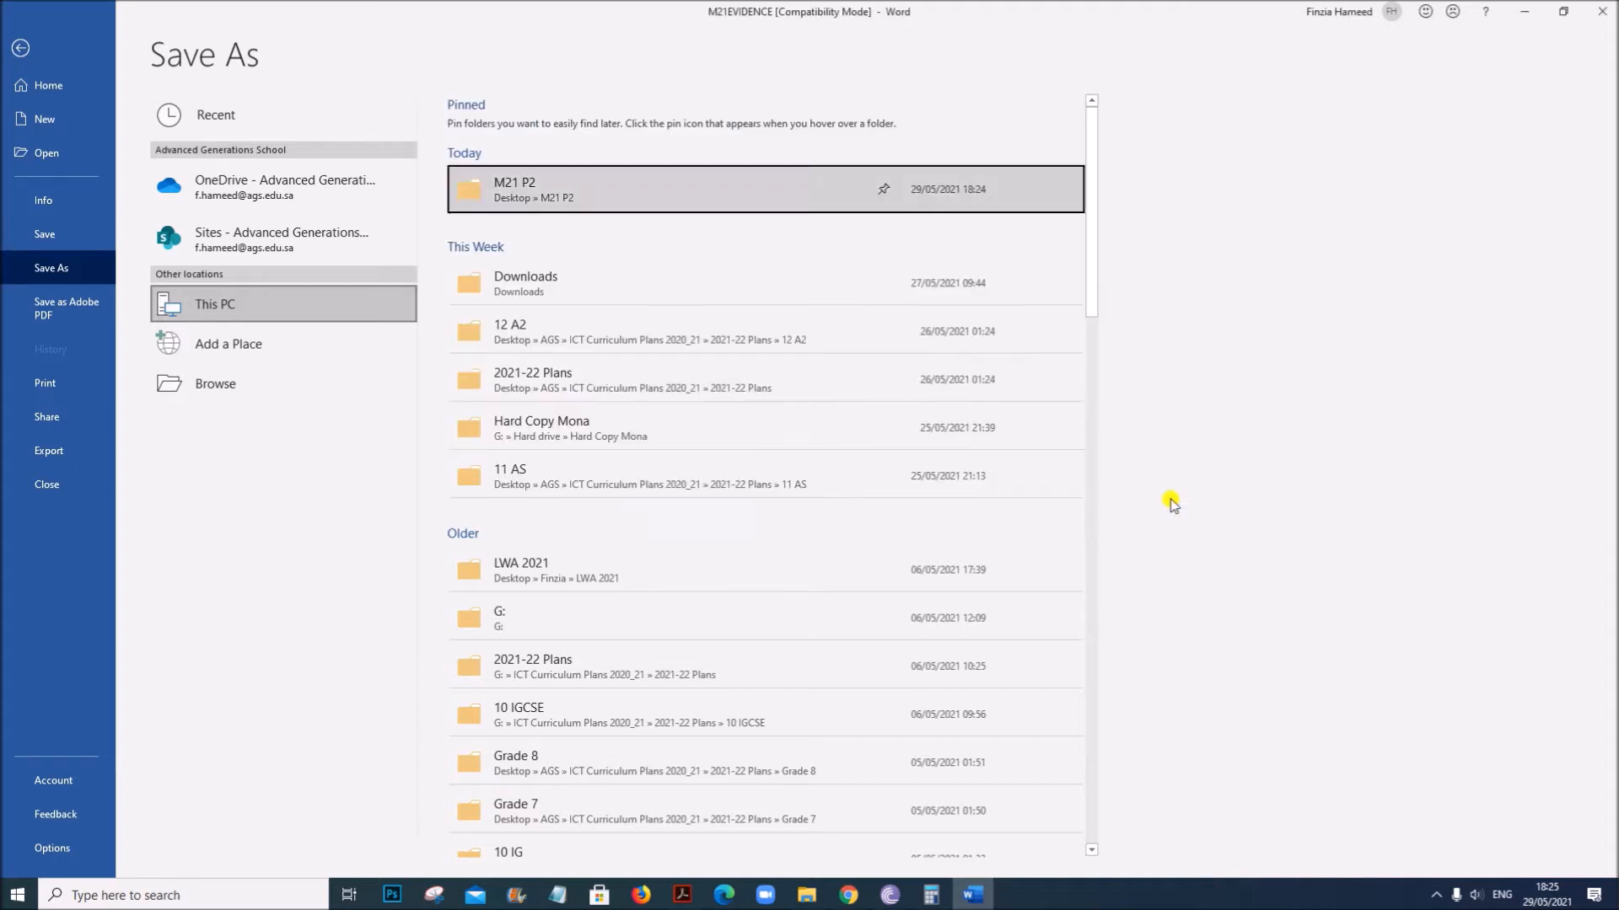
click(882, 489)
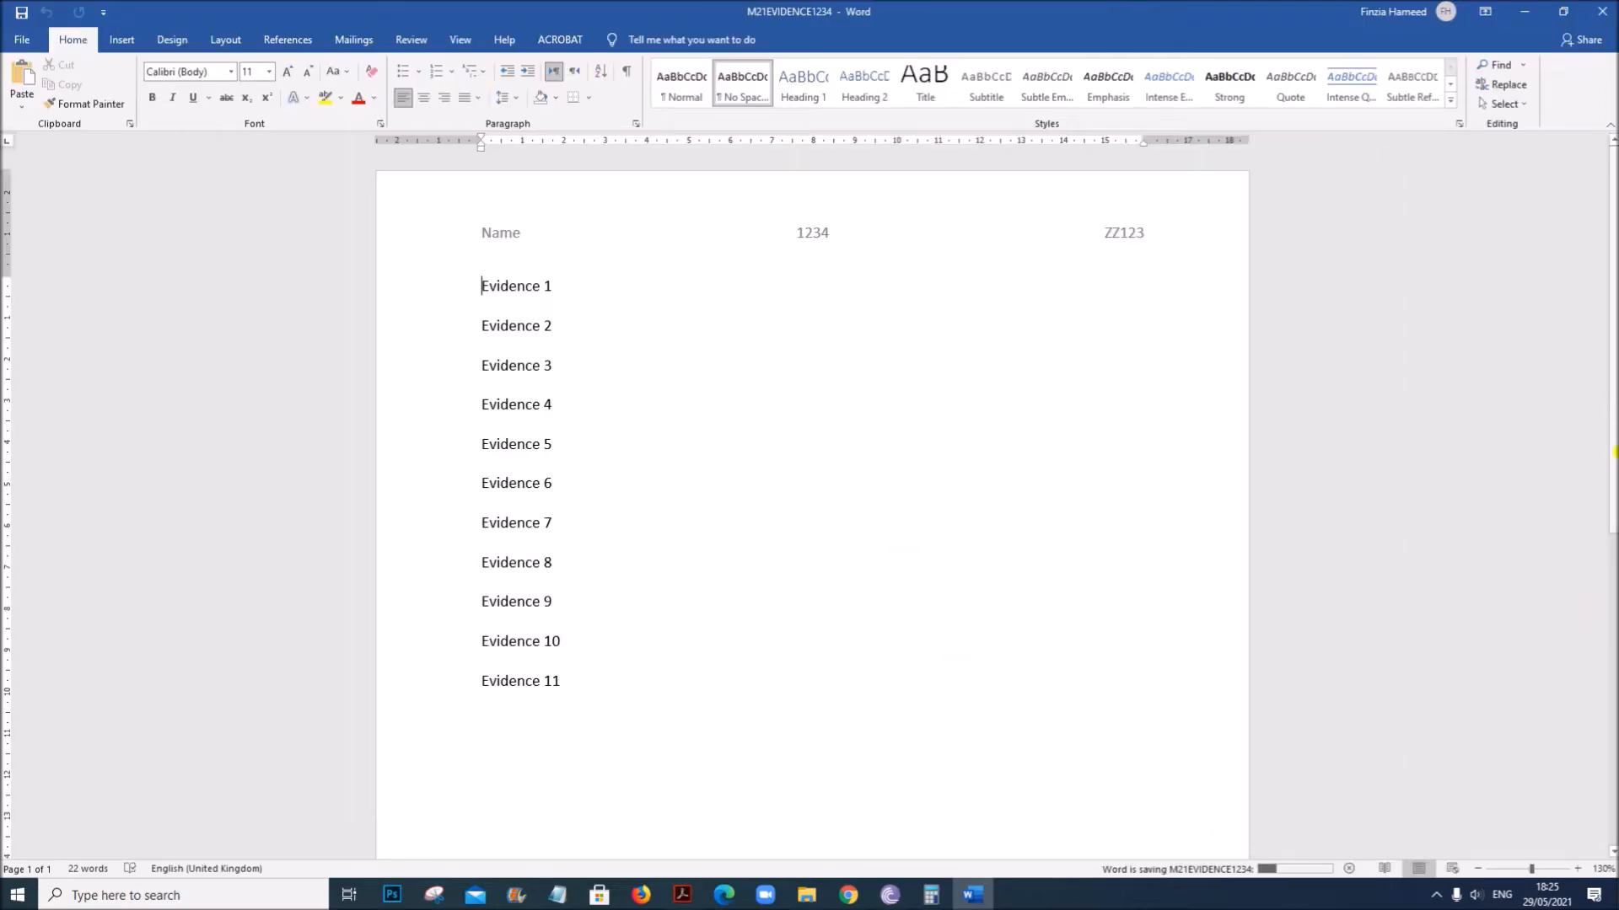
Consult the first instruction of Task 2 in the exam paper and open M21LABPRAC from the M21 P2 folder in Word.
click(682, 895)
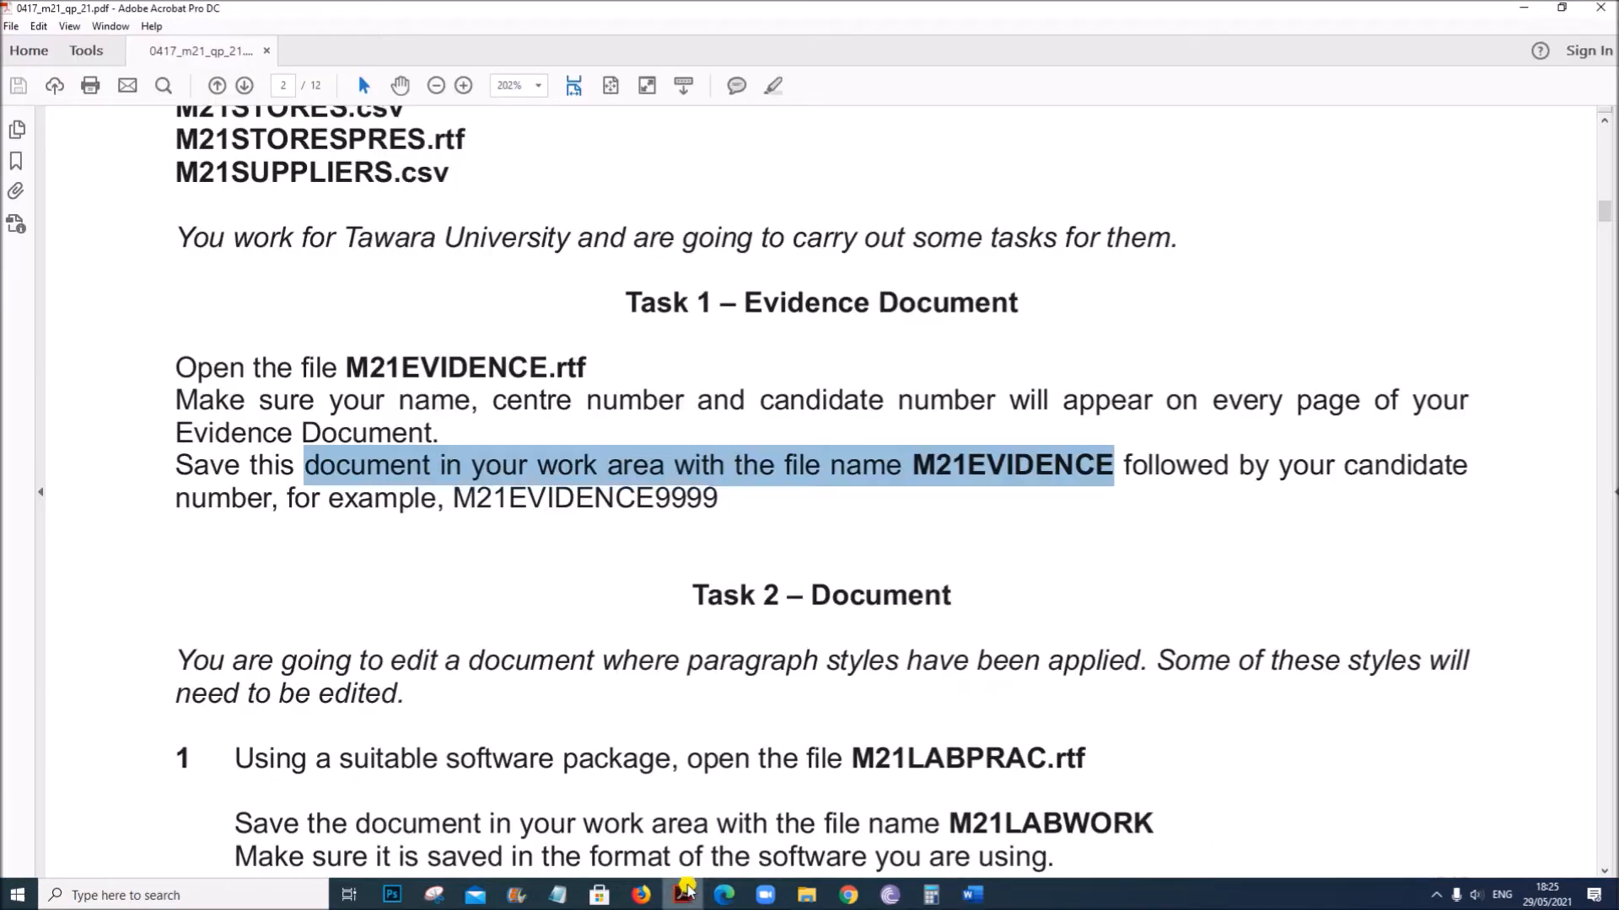
scroll(740, 763, down, 4)
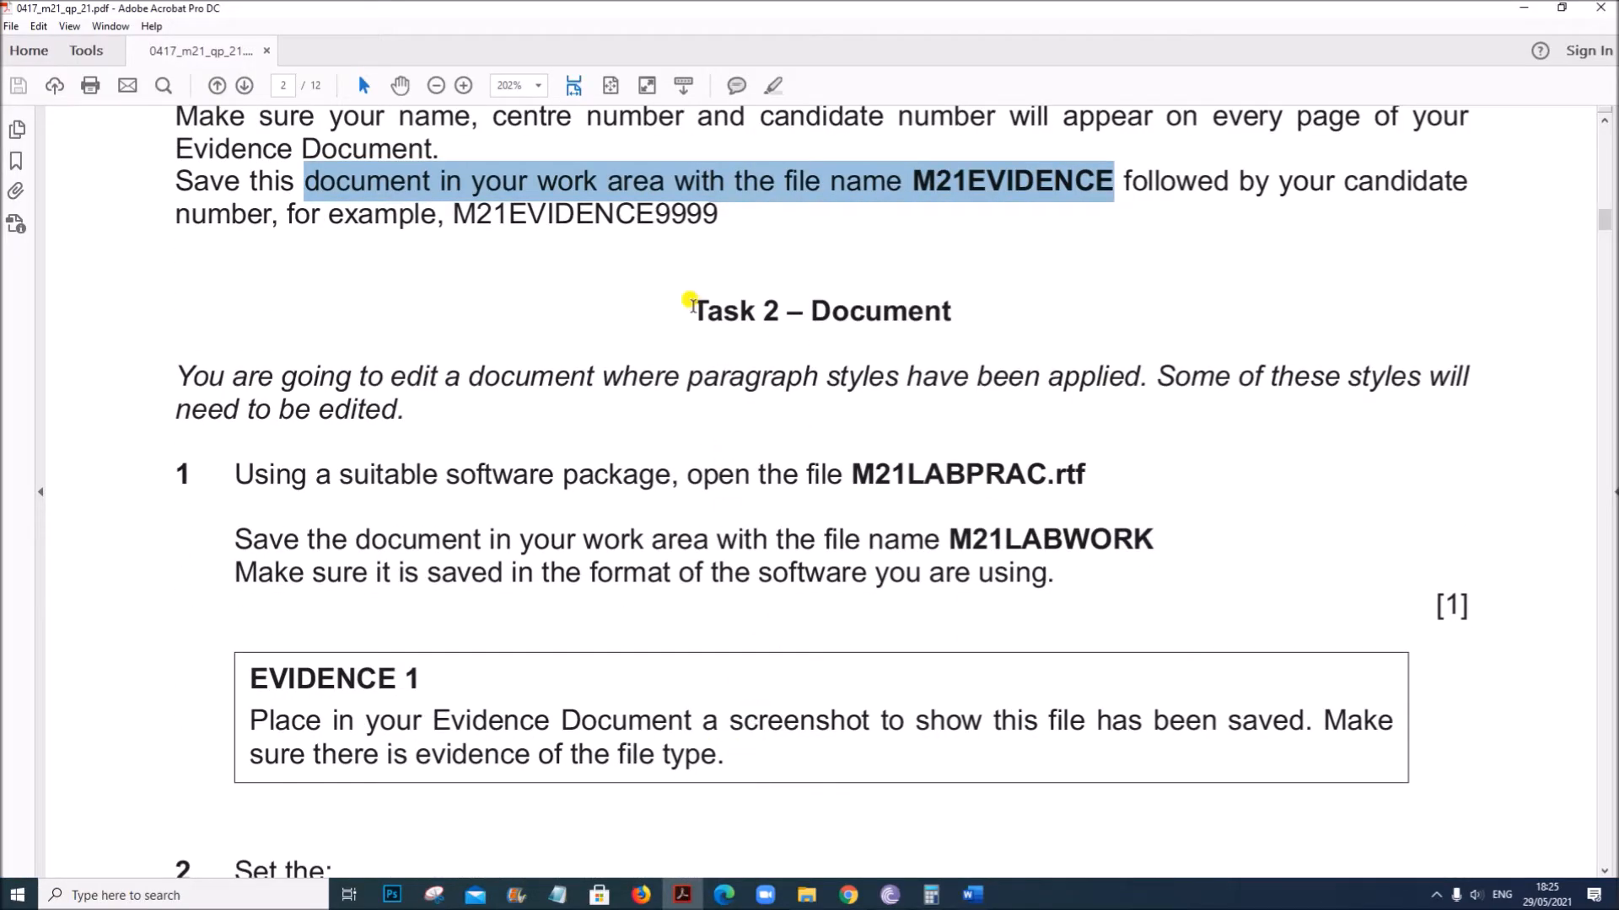
drag(688, 305, 948, 313)
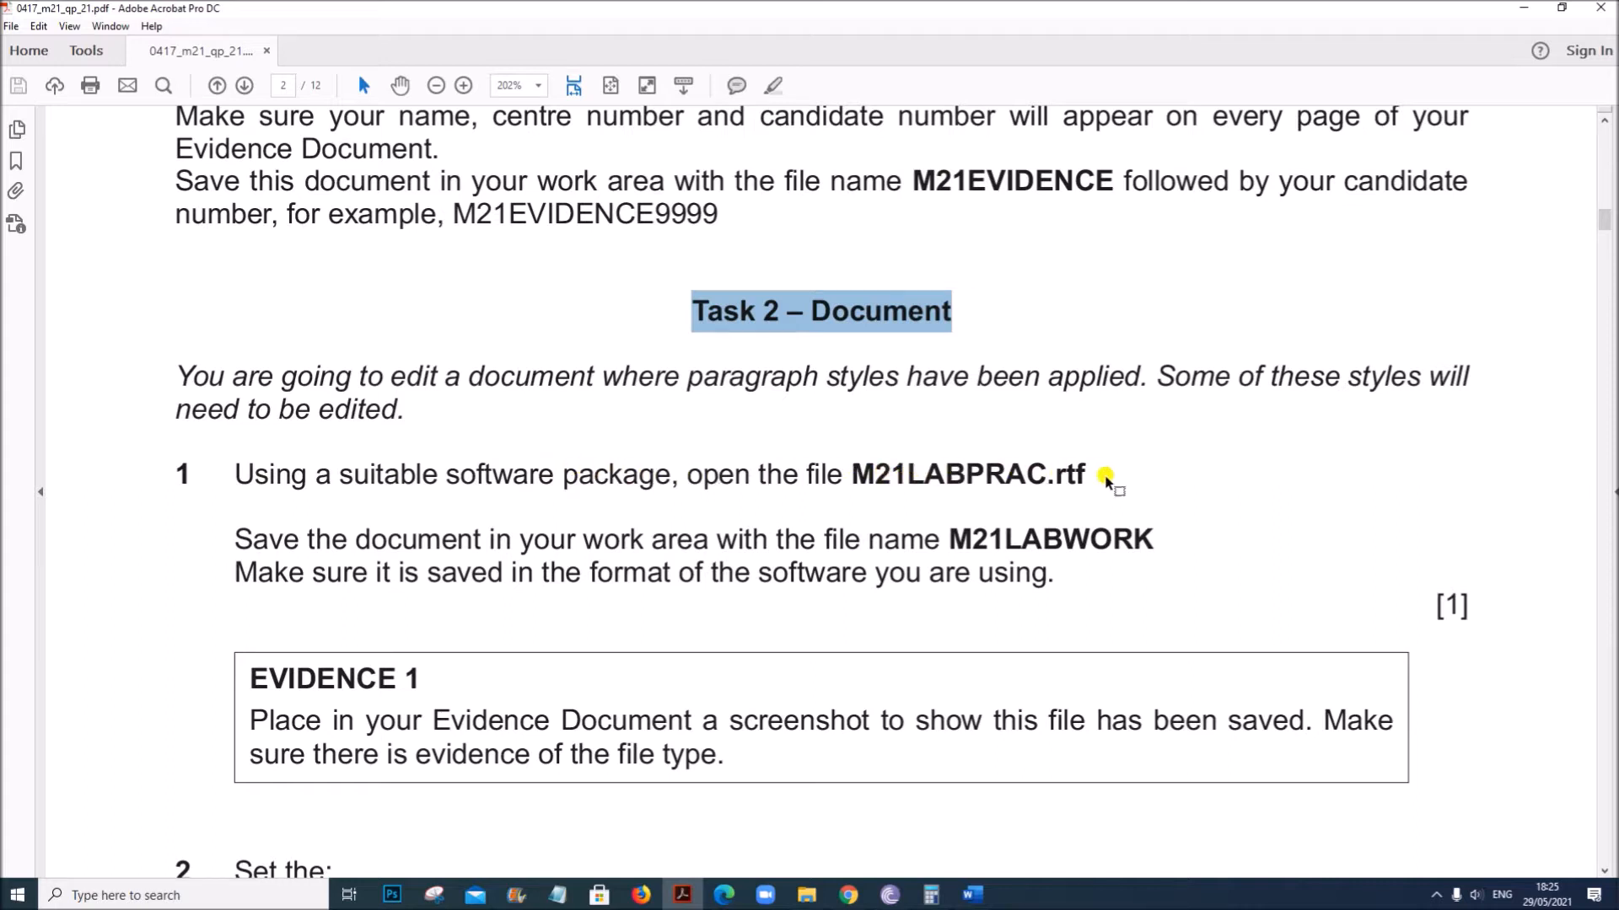
click(808, 895)
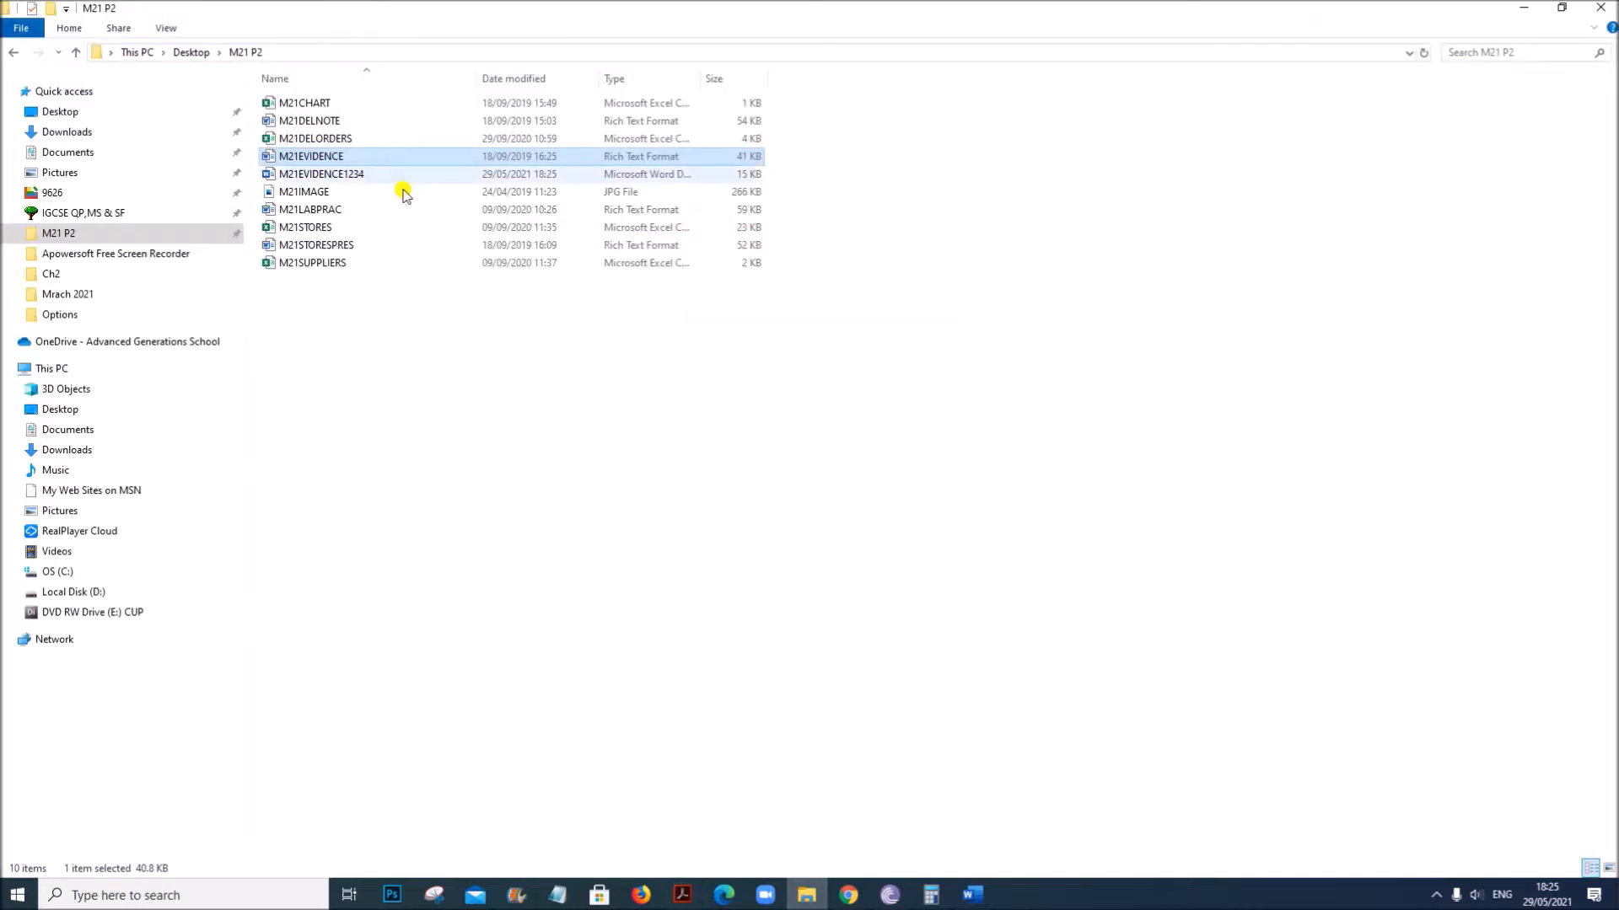
double_click(314, 211)
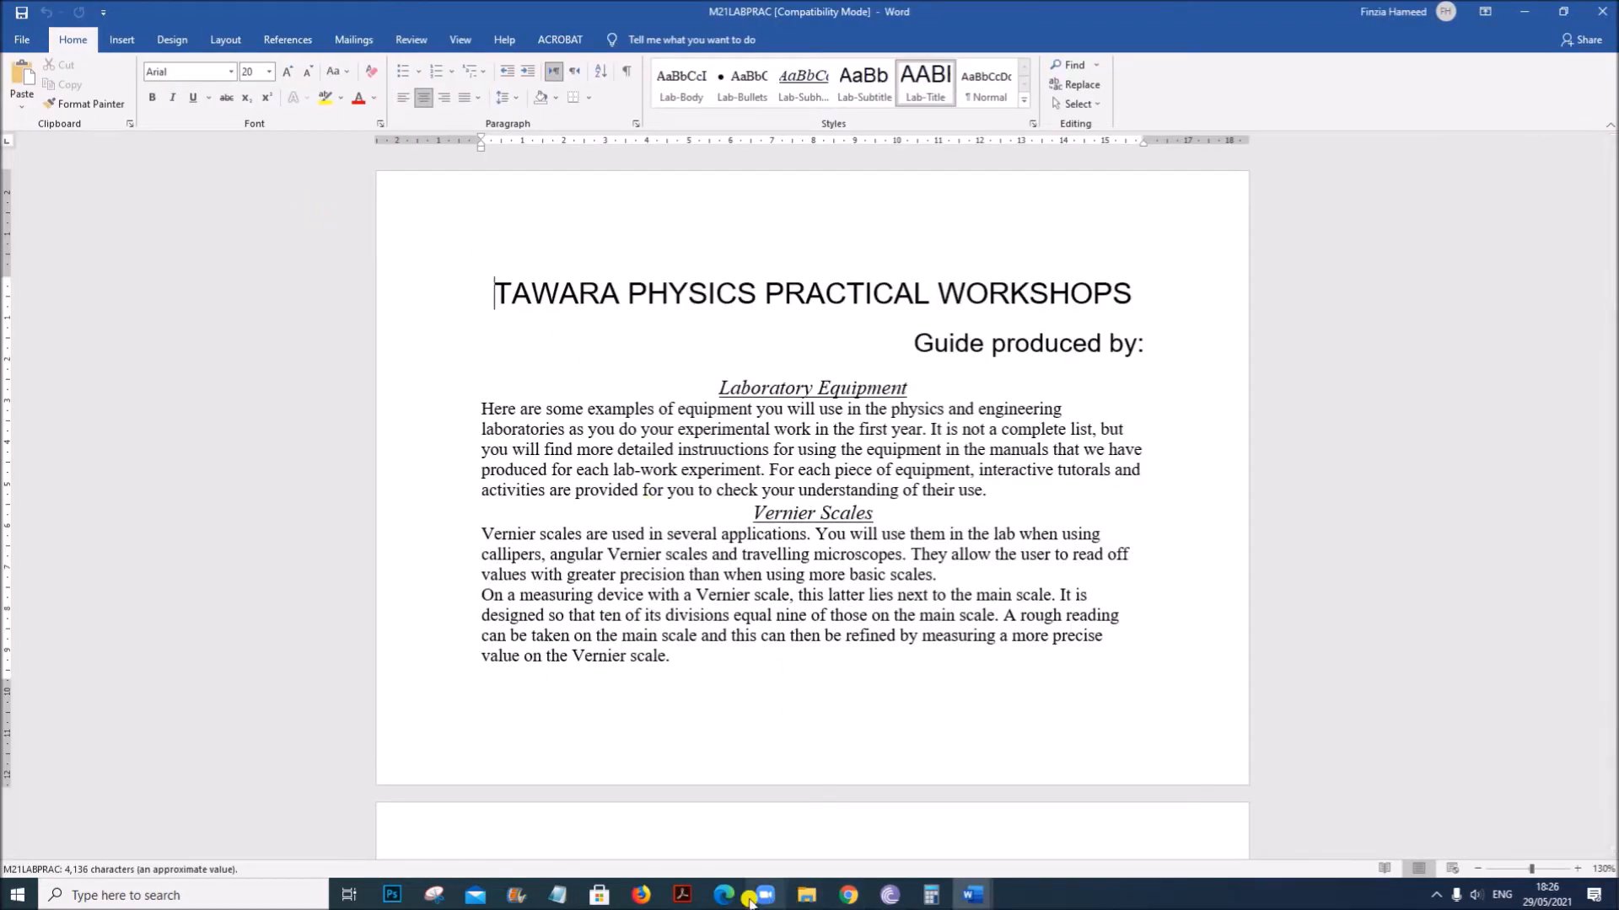
Check the file name required for the Task 2 document in the exam paper, and return to M21LABPRAC in Word.
click(683, 894)
scroll(716, 697, down, 2)
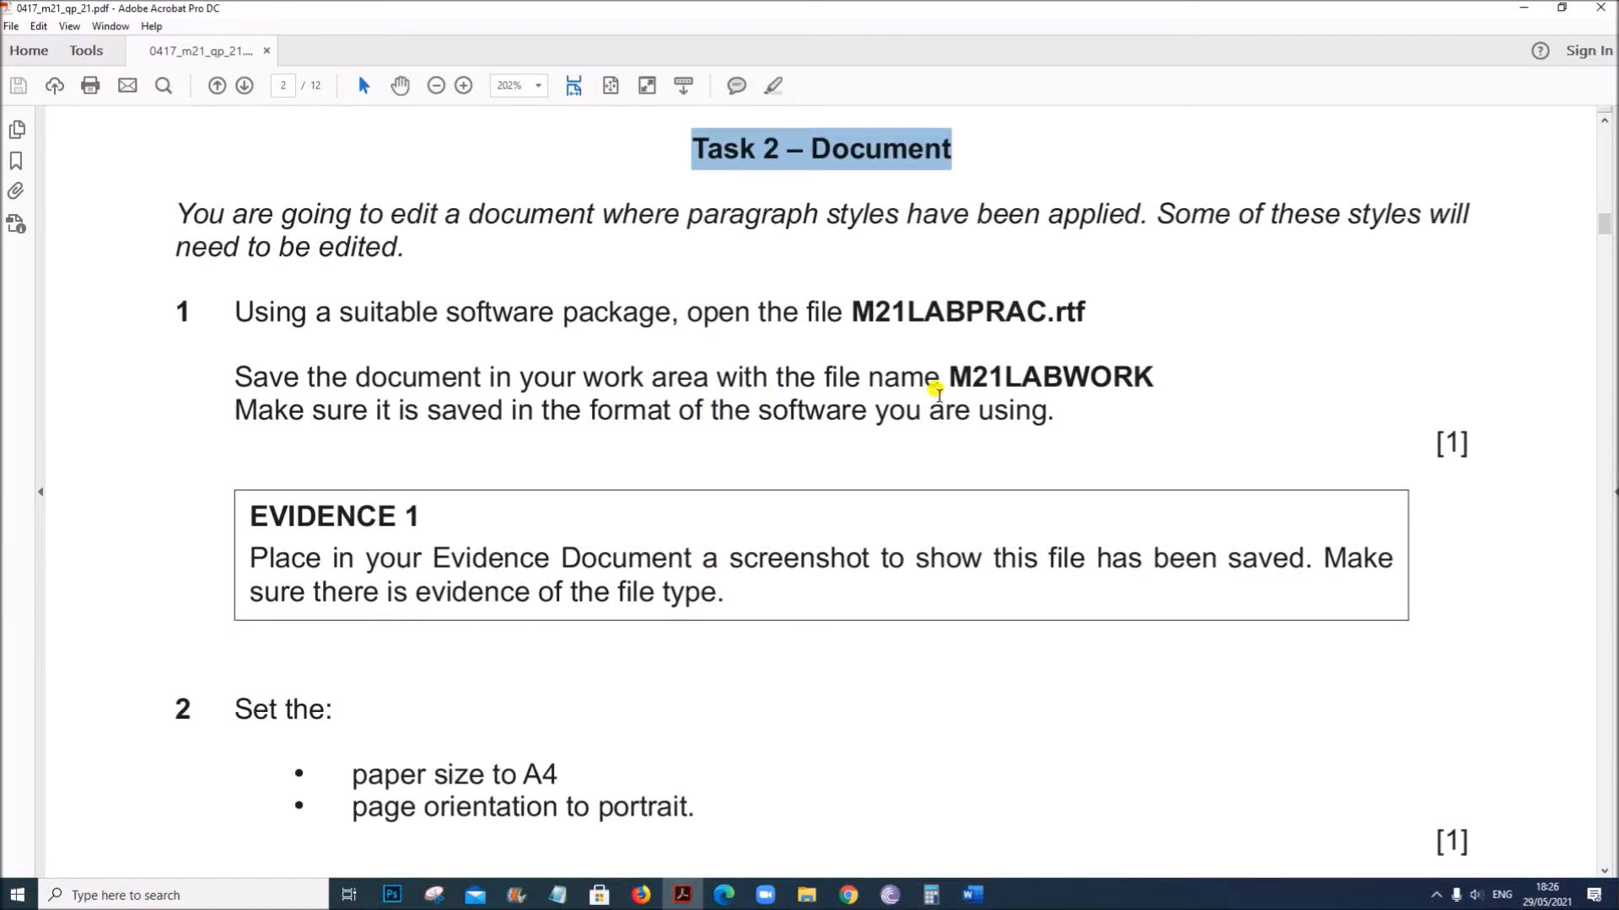
drag(944, 374, 1155, 371)
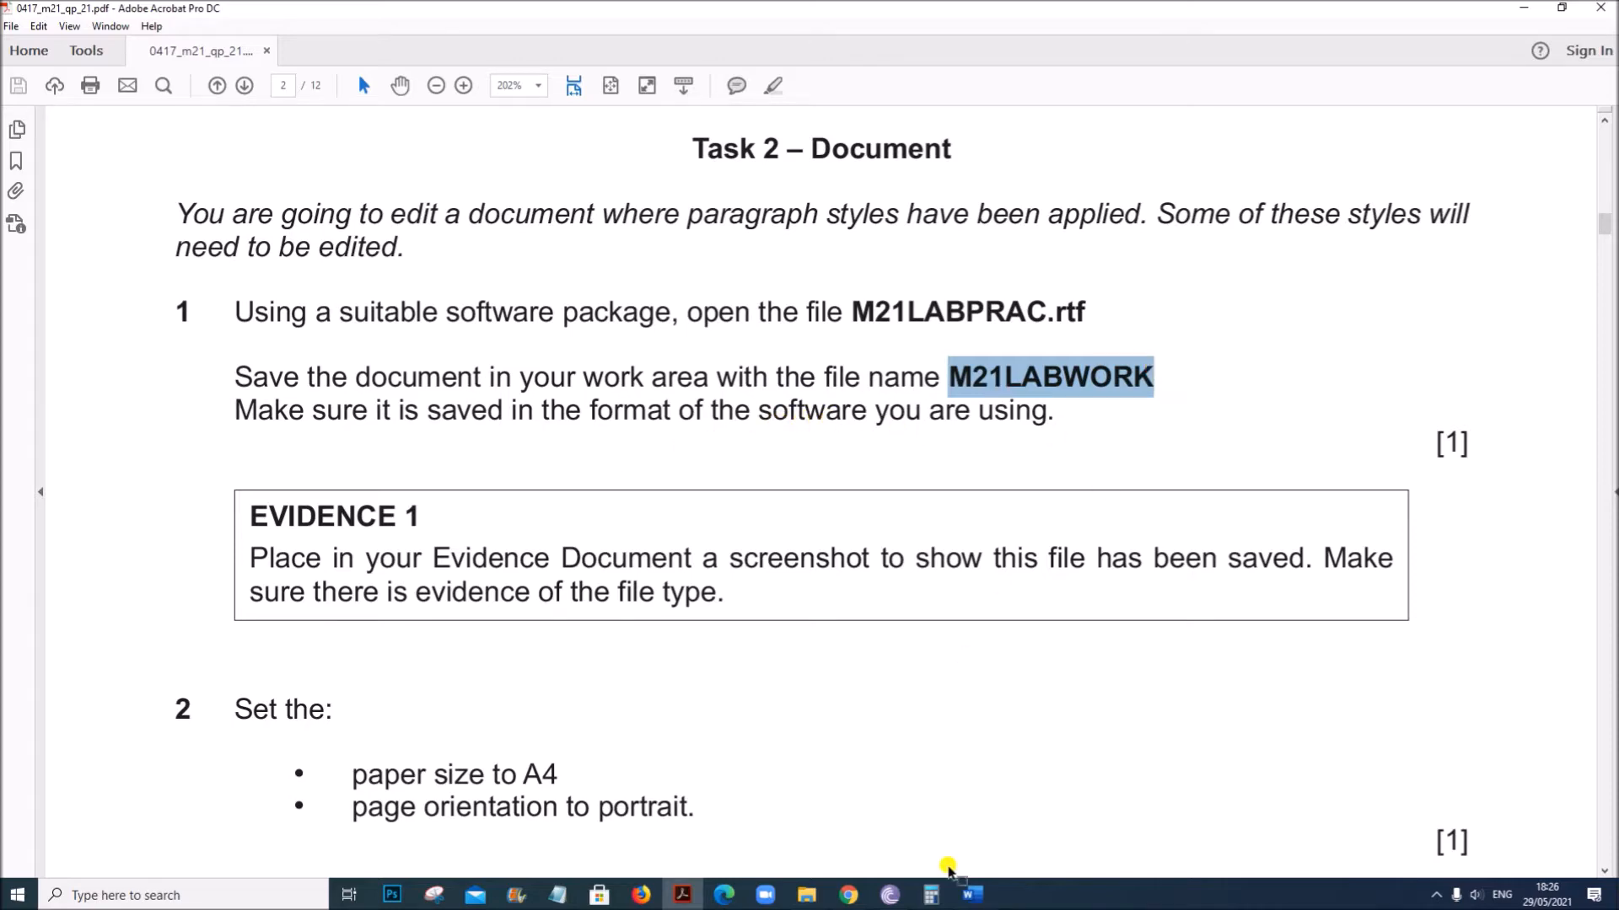
click(973, 895)
click(1014, 849)
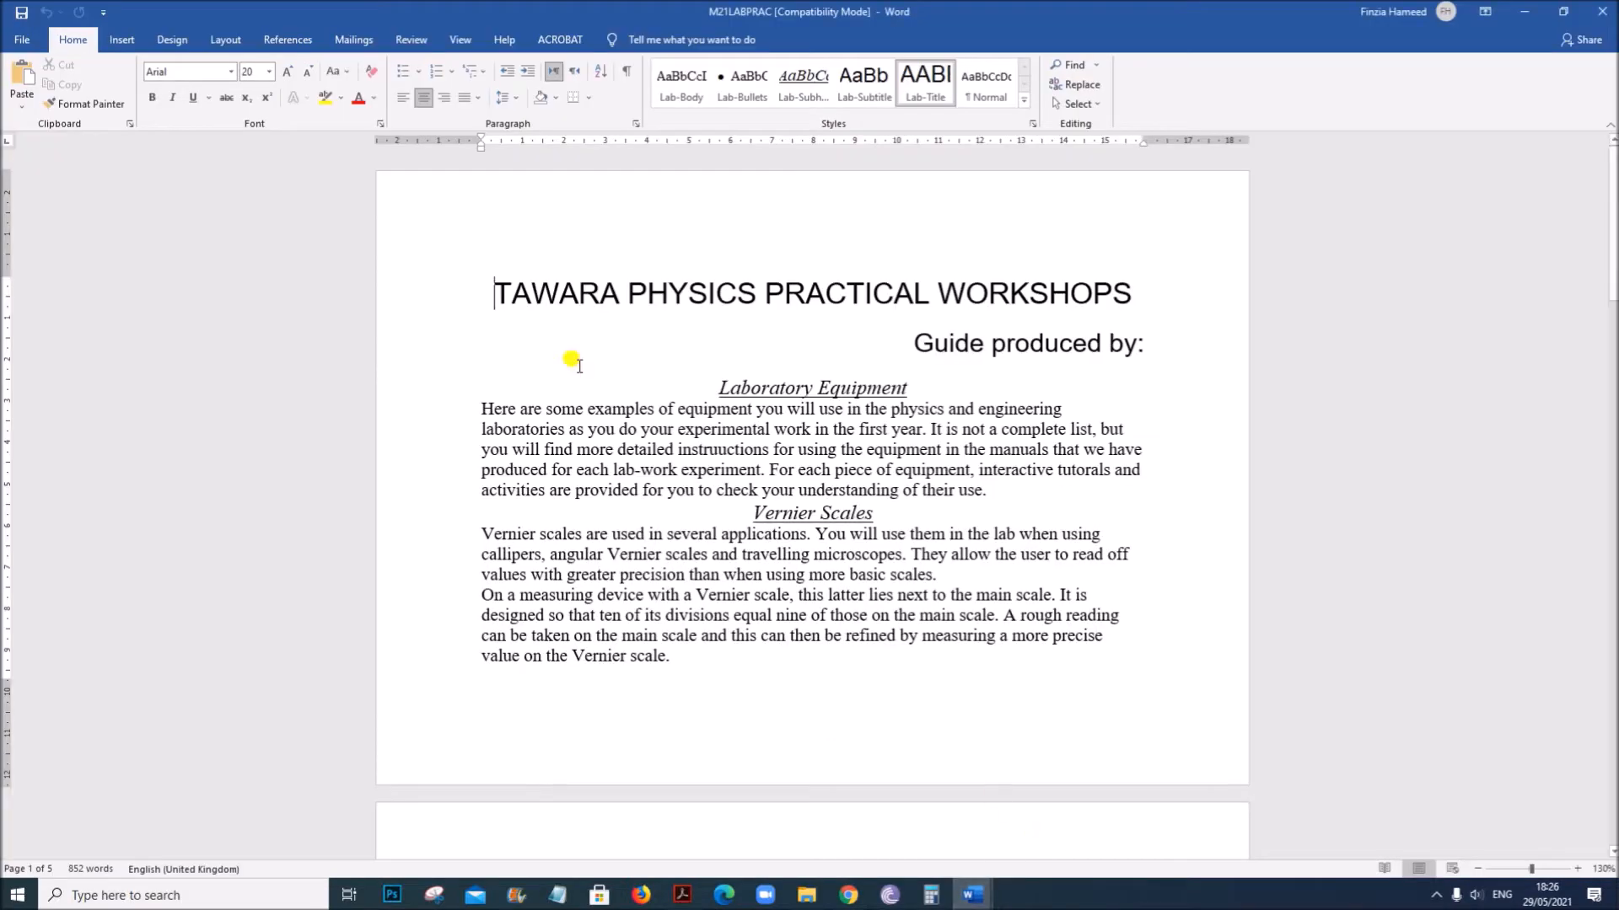
Save the document in the M21 P2 folder as a Word Document named M21LABWORK.
click(18, 47)
click(72, 265)
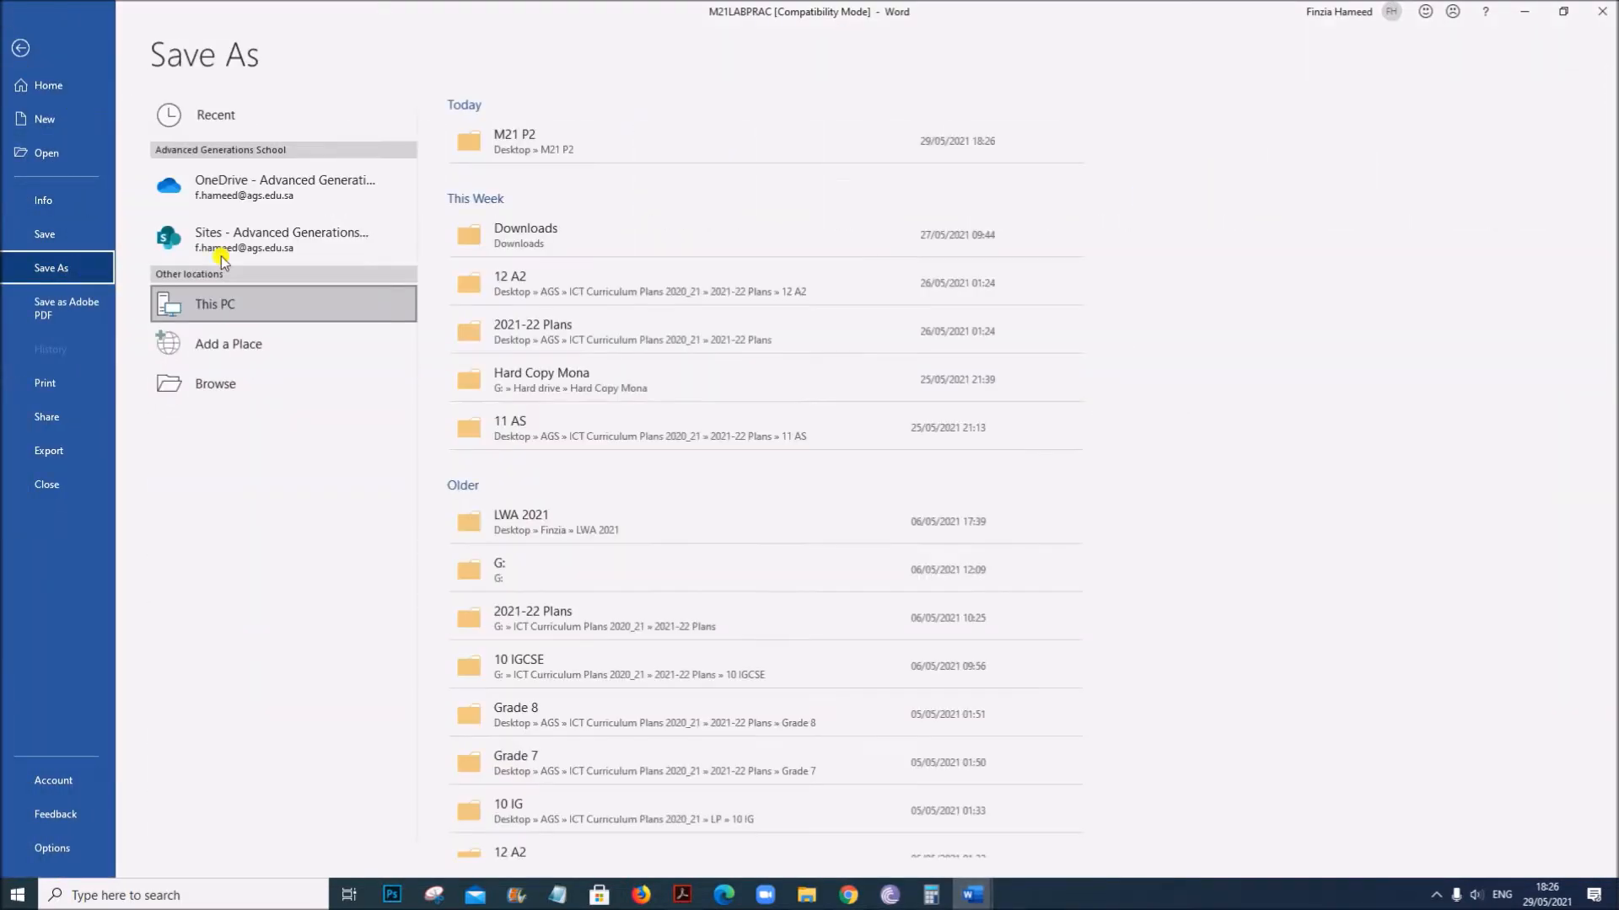
click(549, 188)
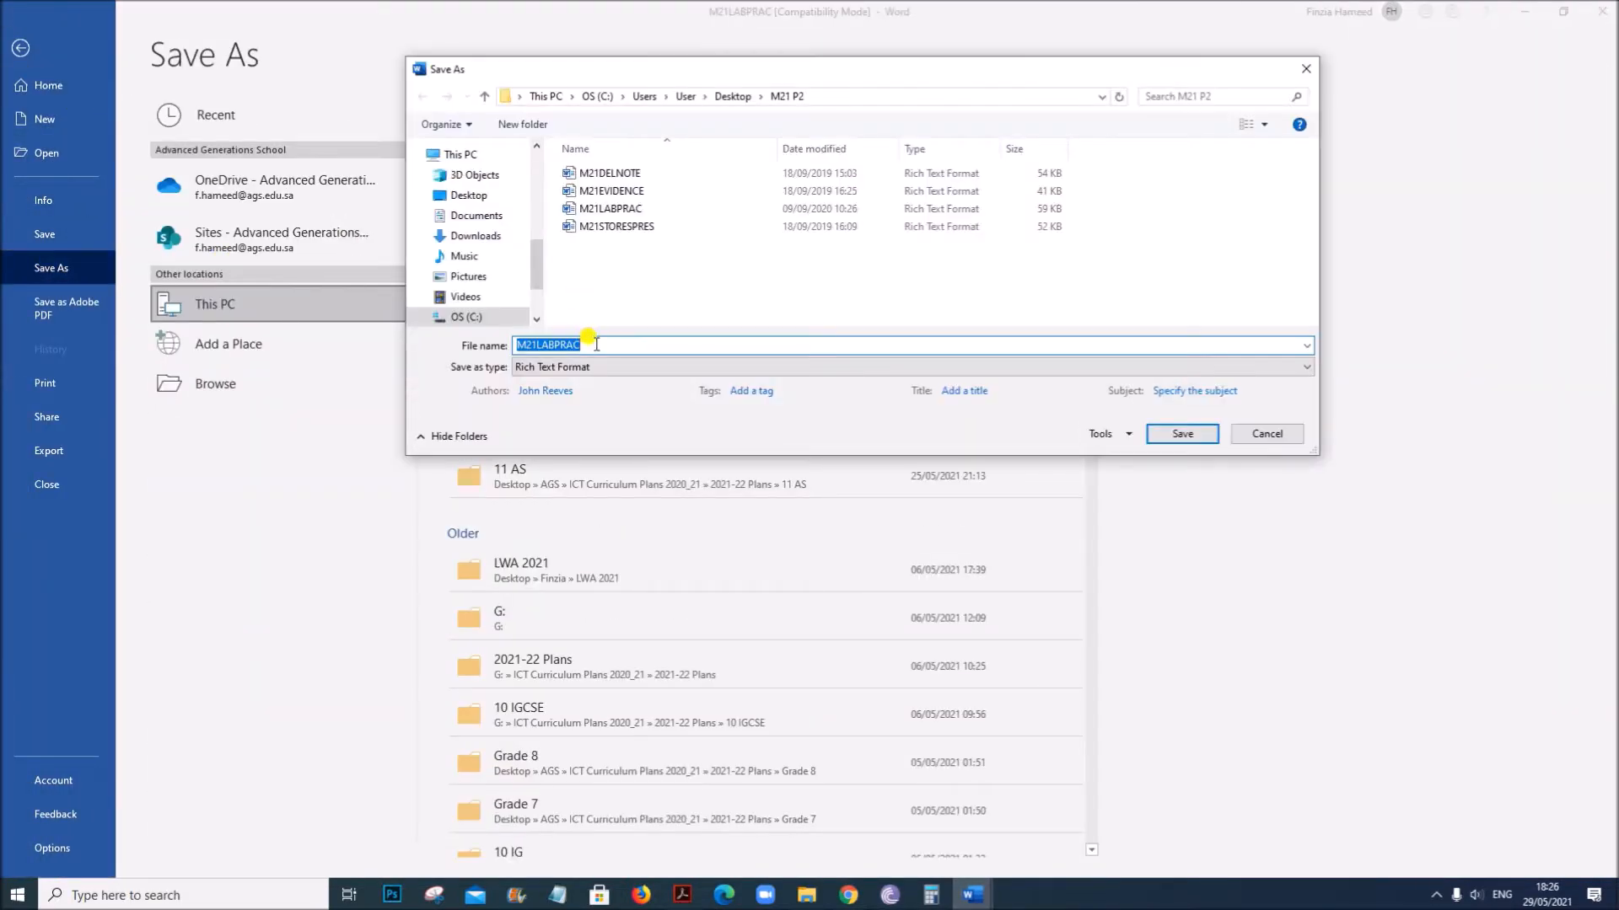
text(M21LABWORK)
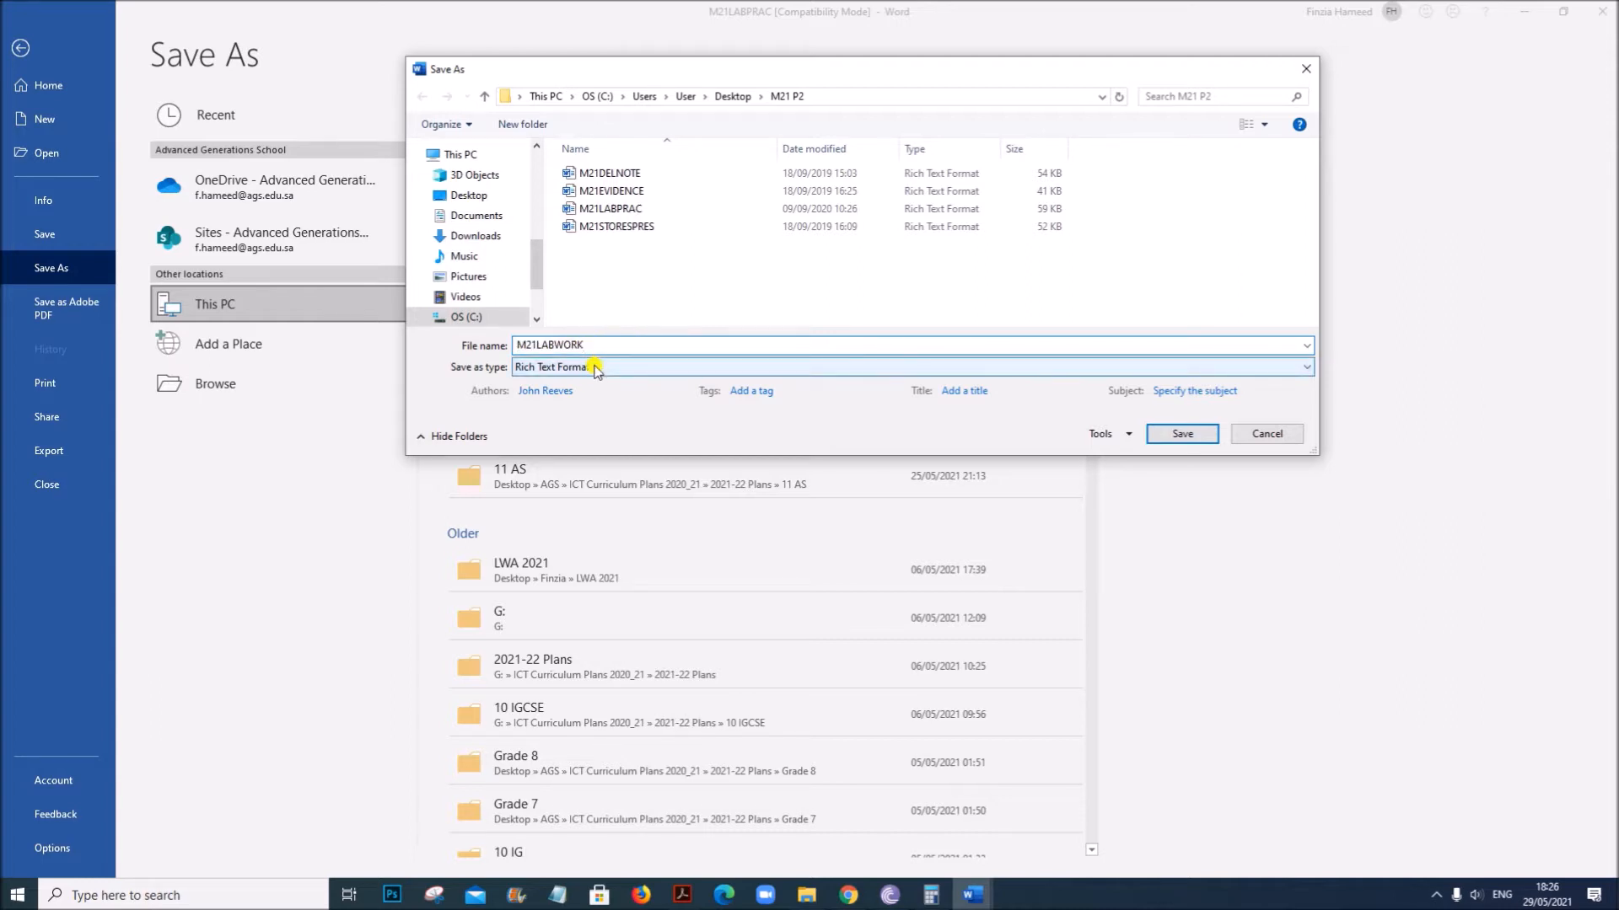
click(595, 369)
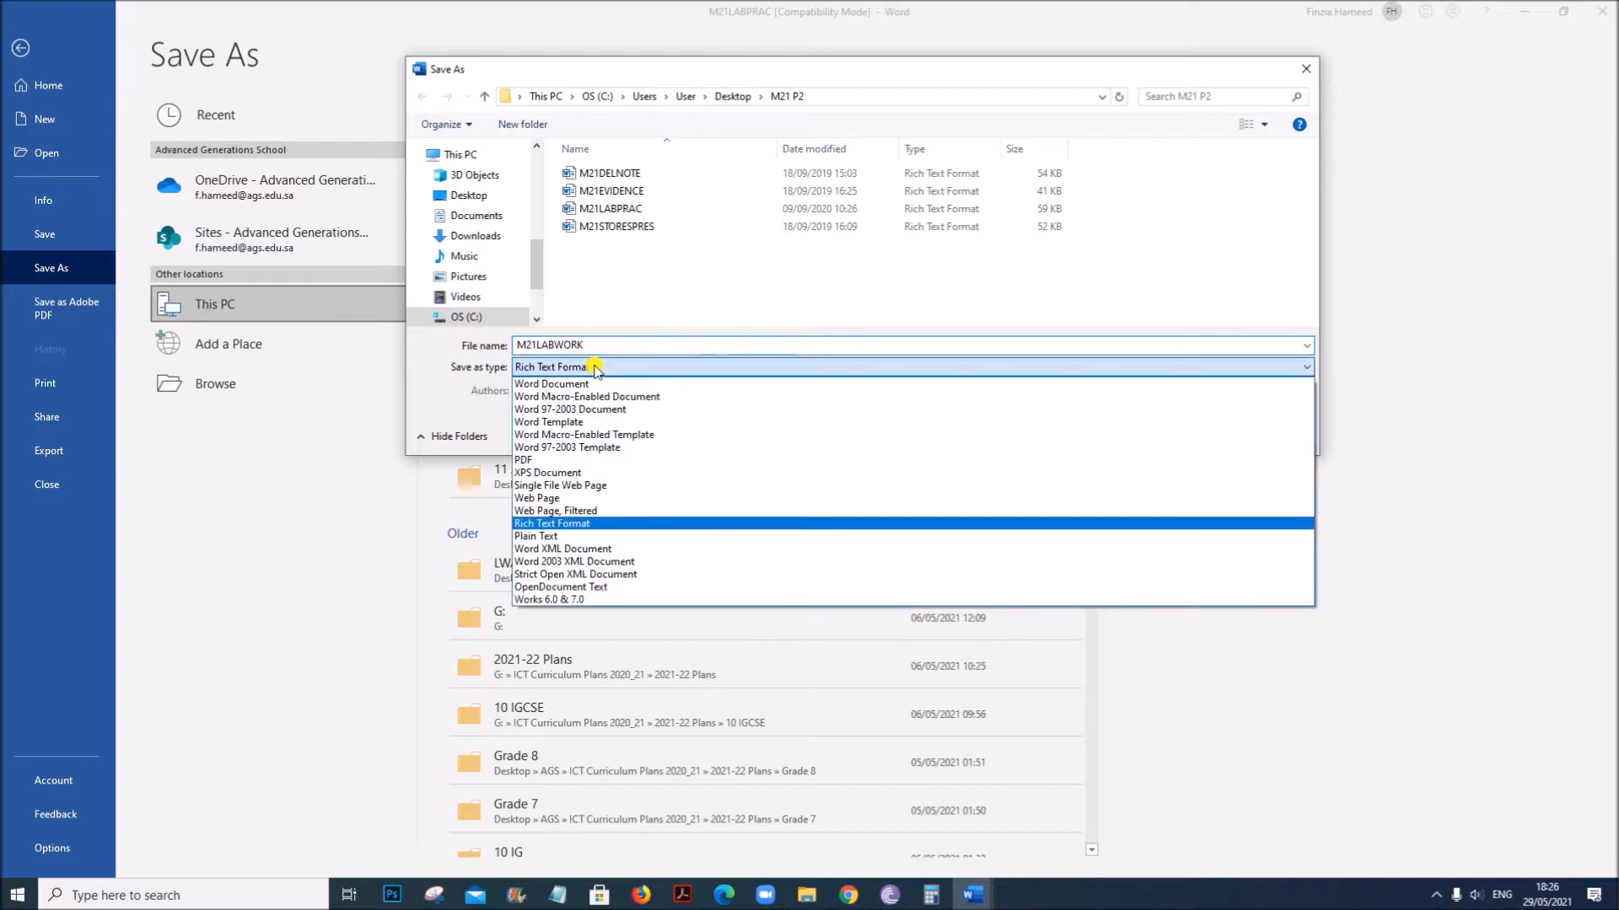
click(558, 384)
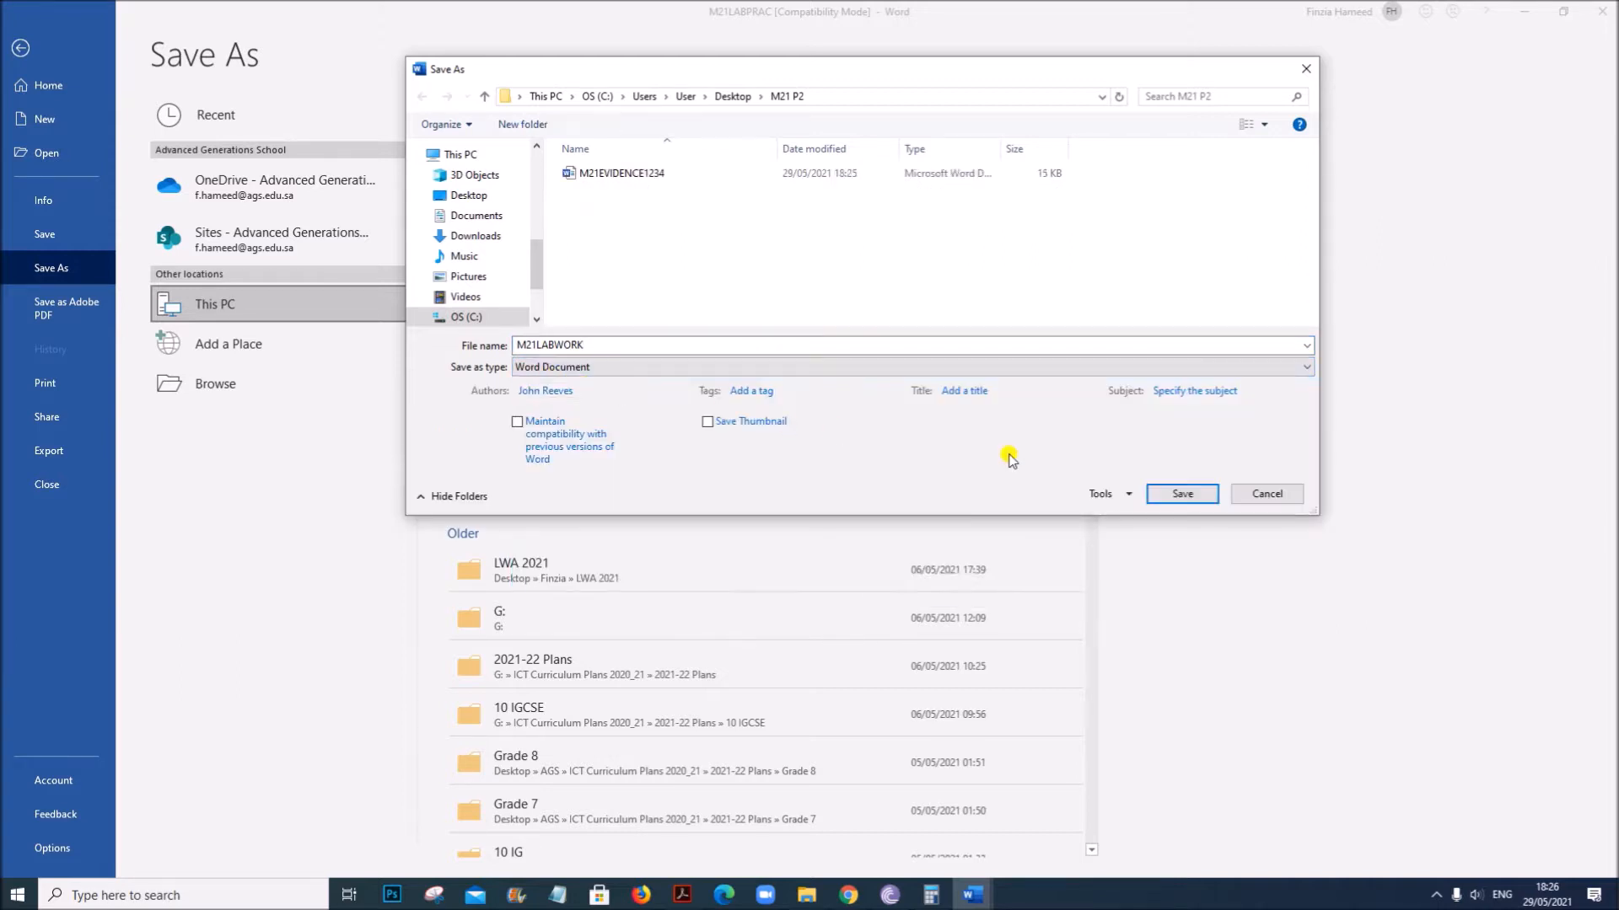
click(1157, 497)
click(856, 495)
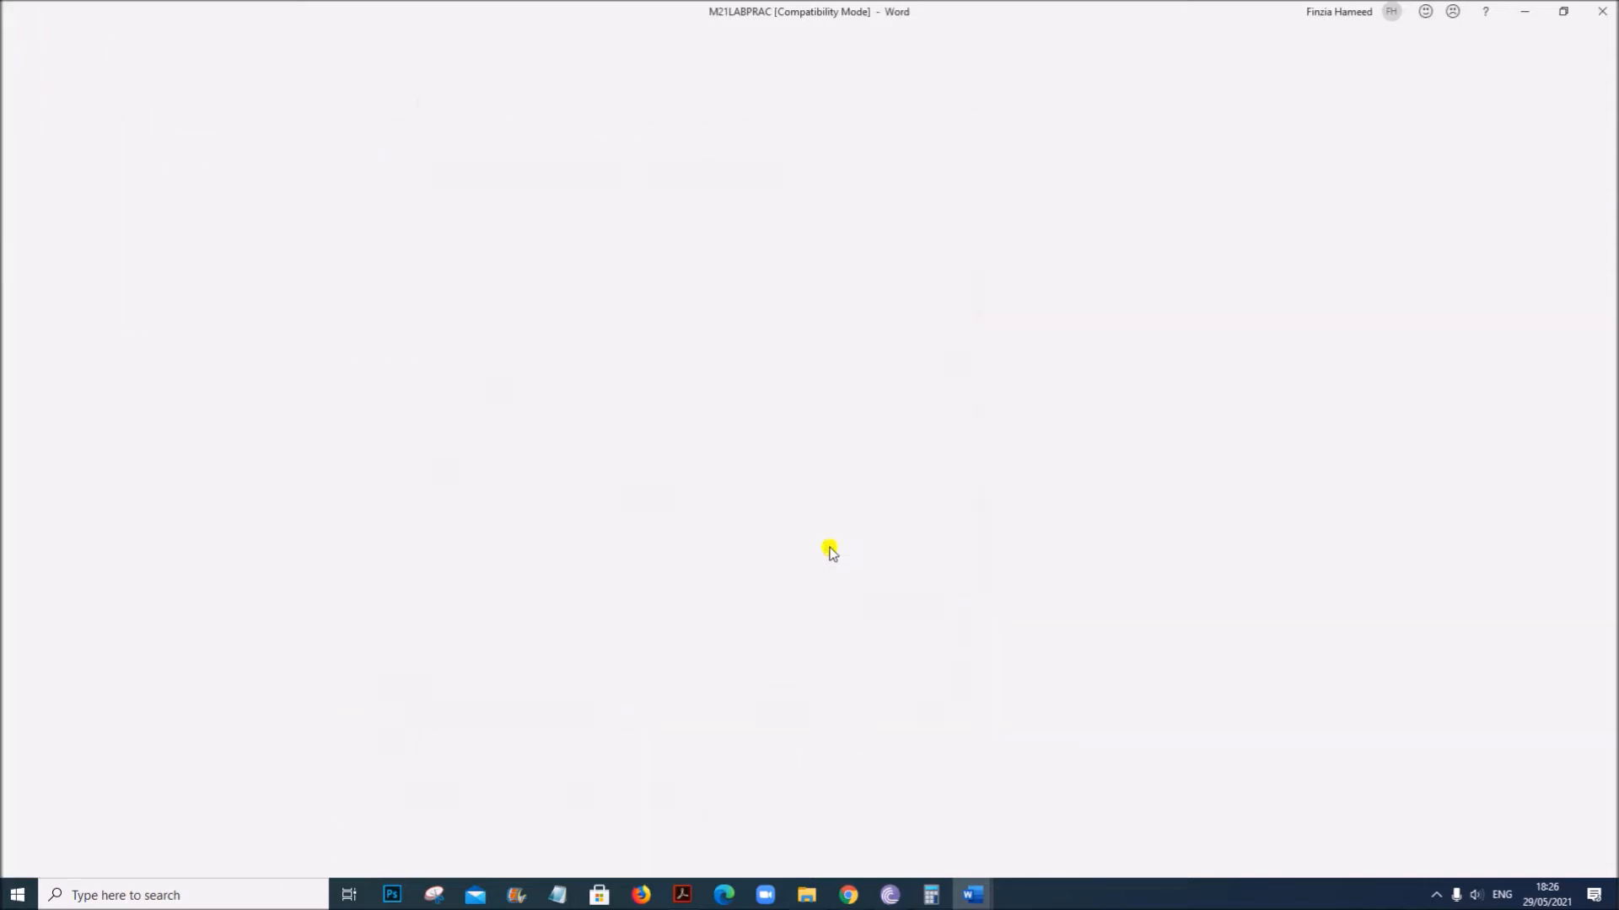
Check the Evidence 1 requirement in the exam paper, and select M21LABWORK in the M21 P2 folder with the Name and Type columns widened.
click(682, 894)
scroll(634, 671, down, 2)
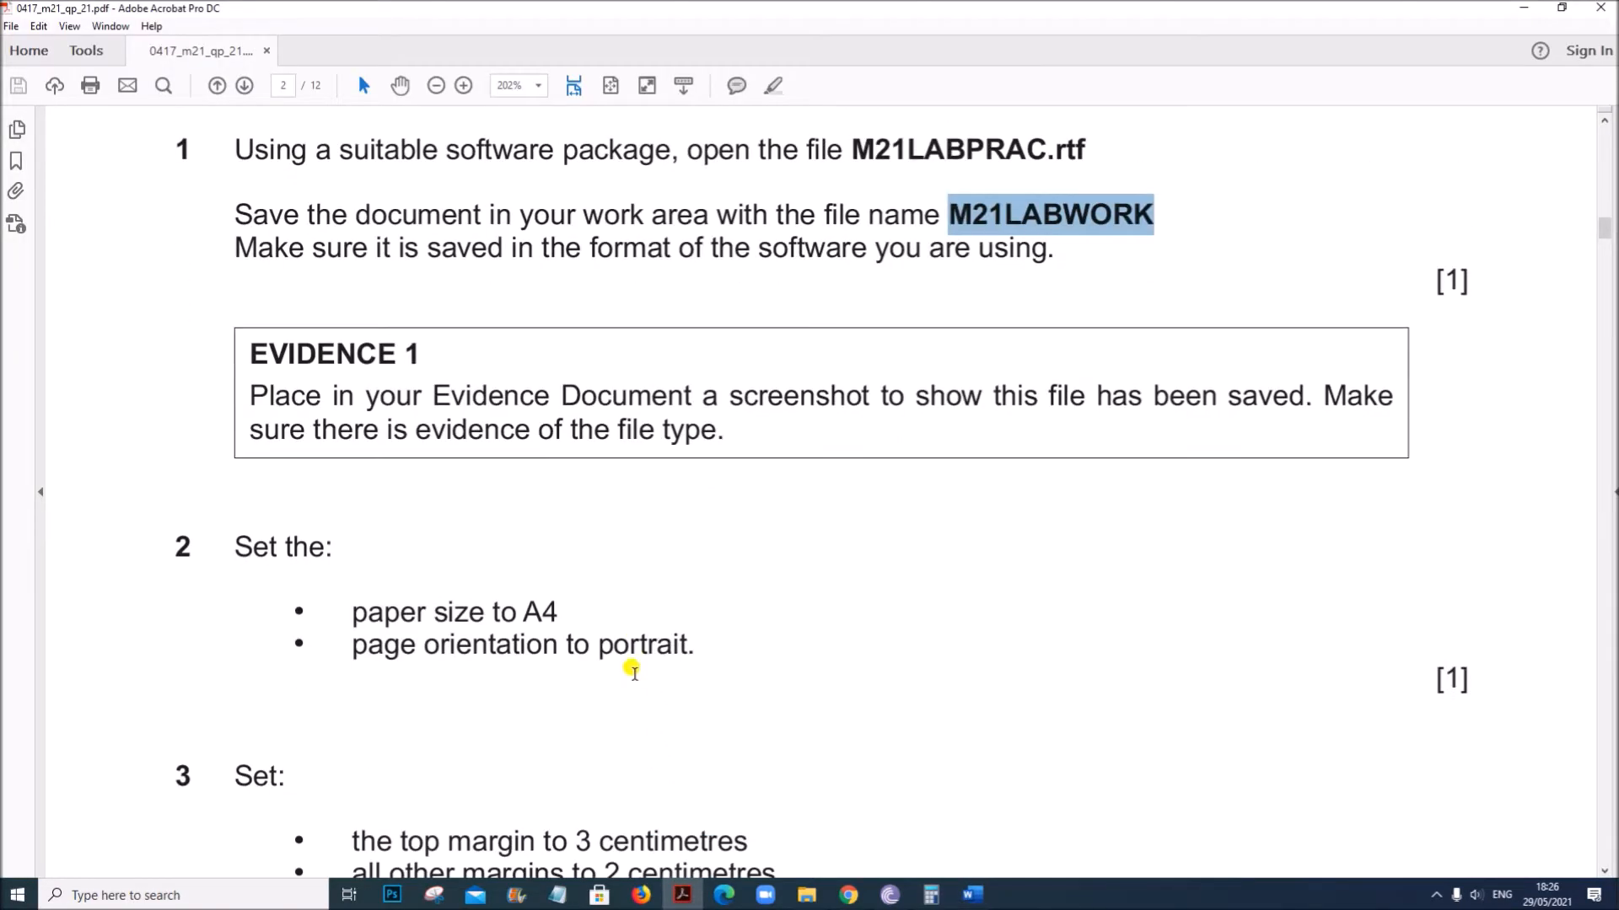
scroll(615, 661, down, 2)
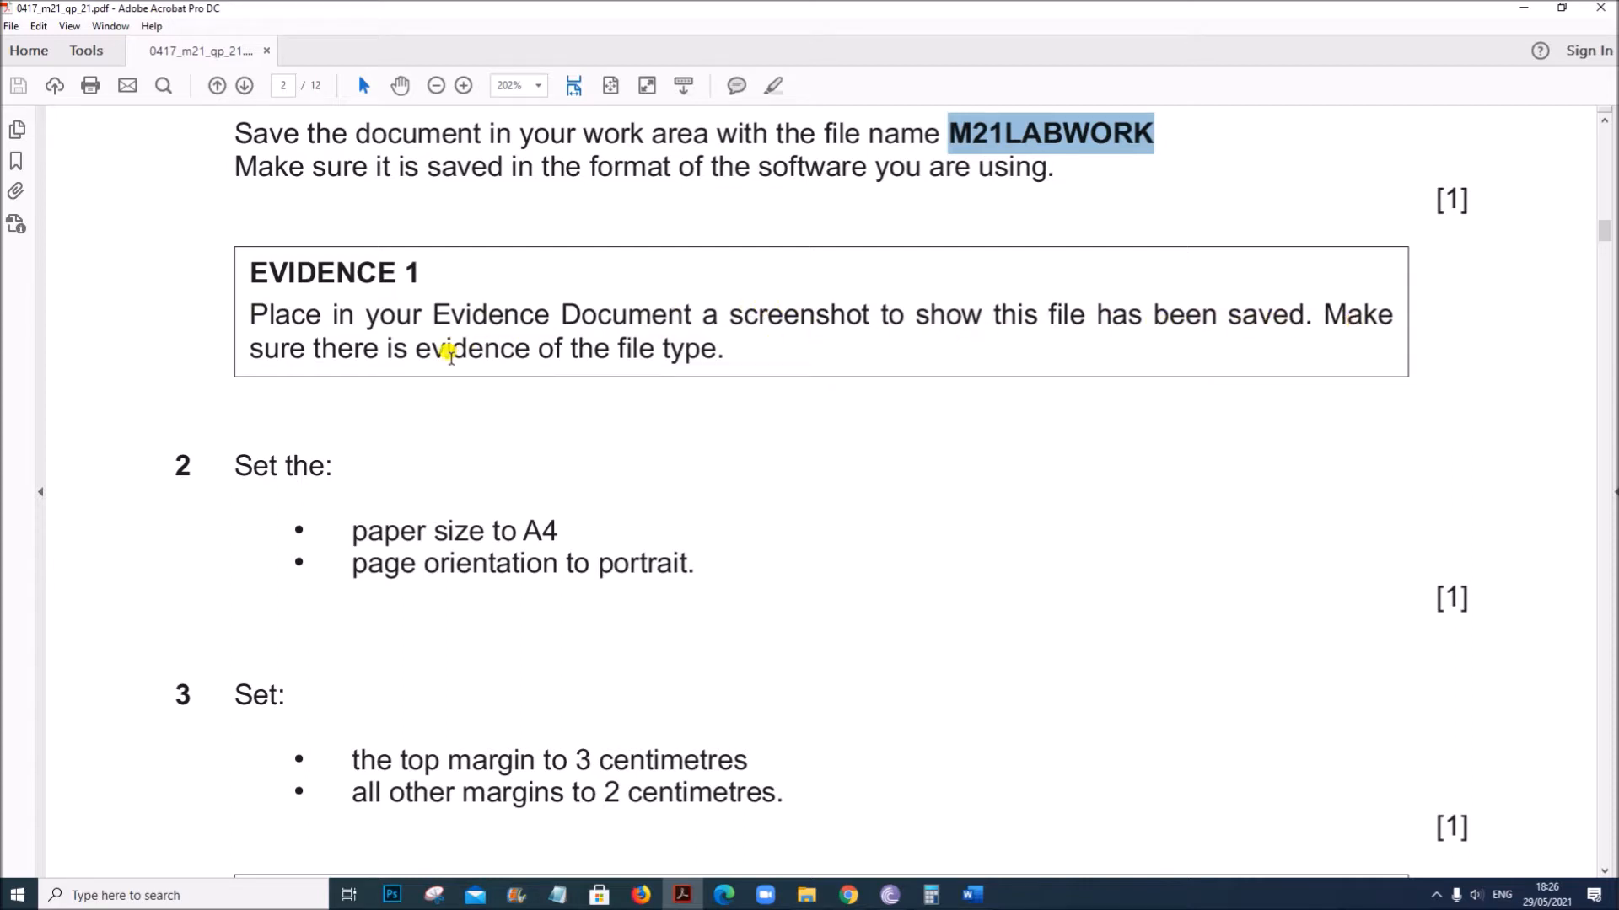
click(806, 895)
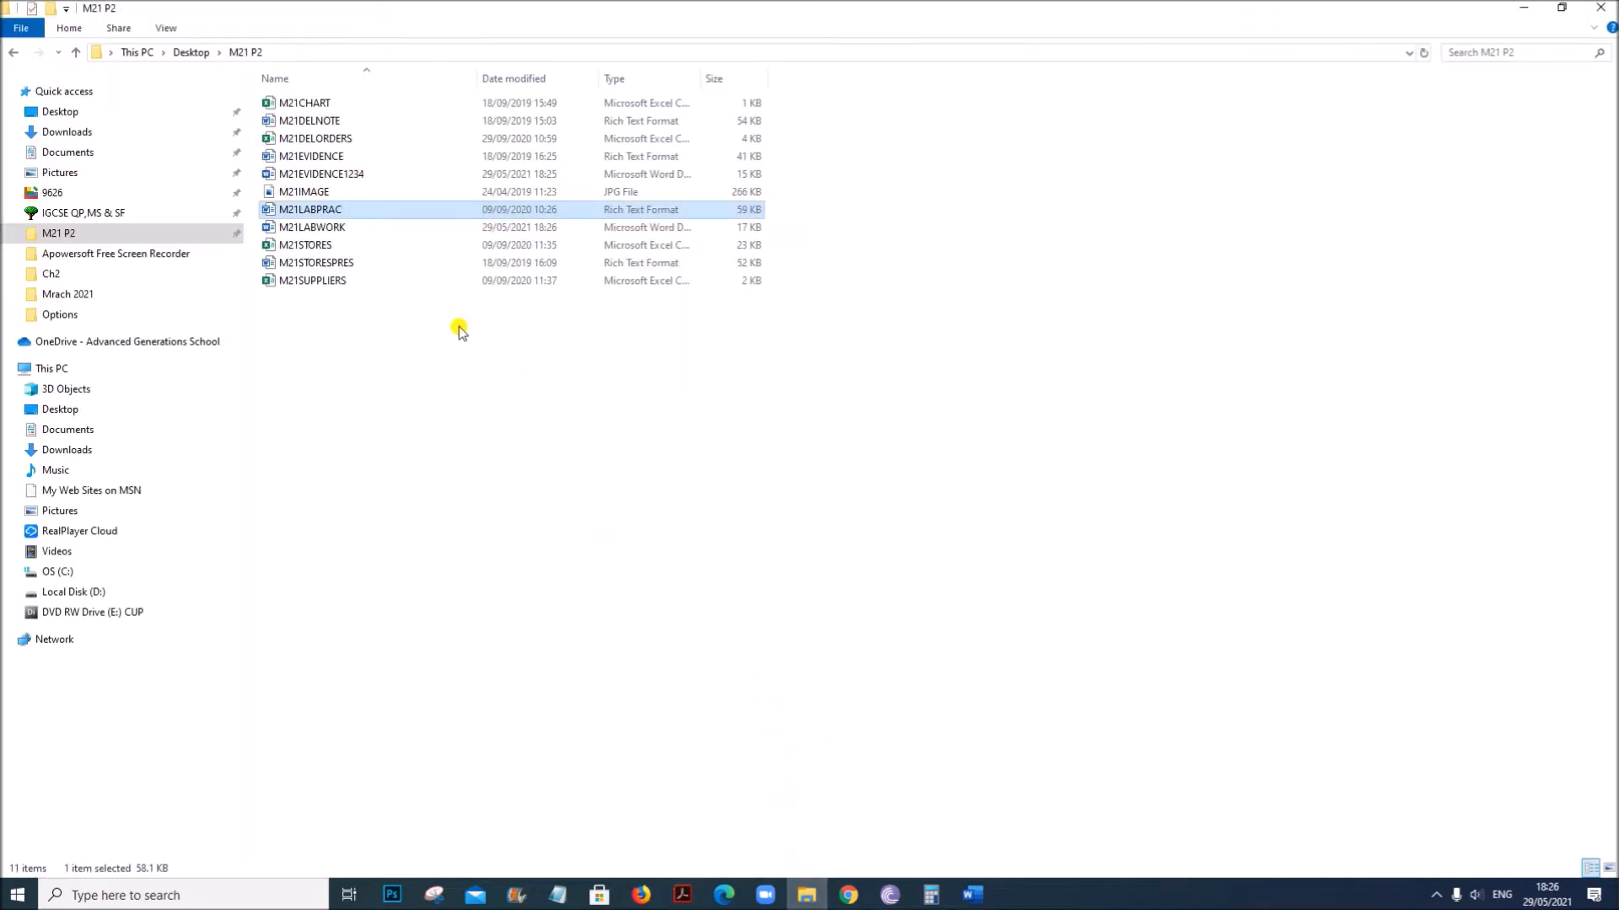
click(308, 226)
drag(475, 77, 512, 78)
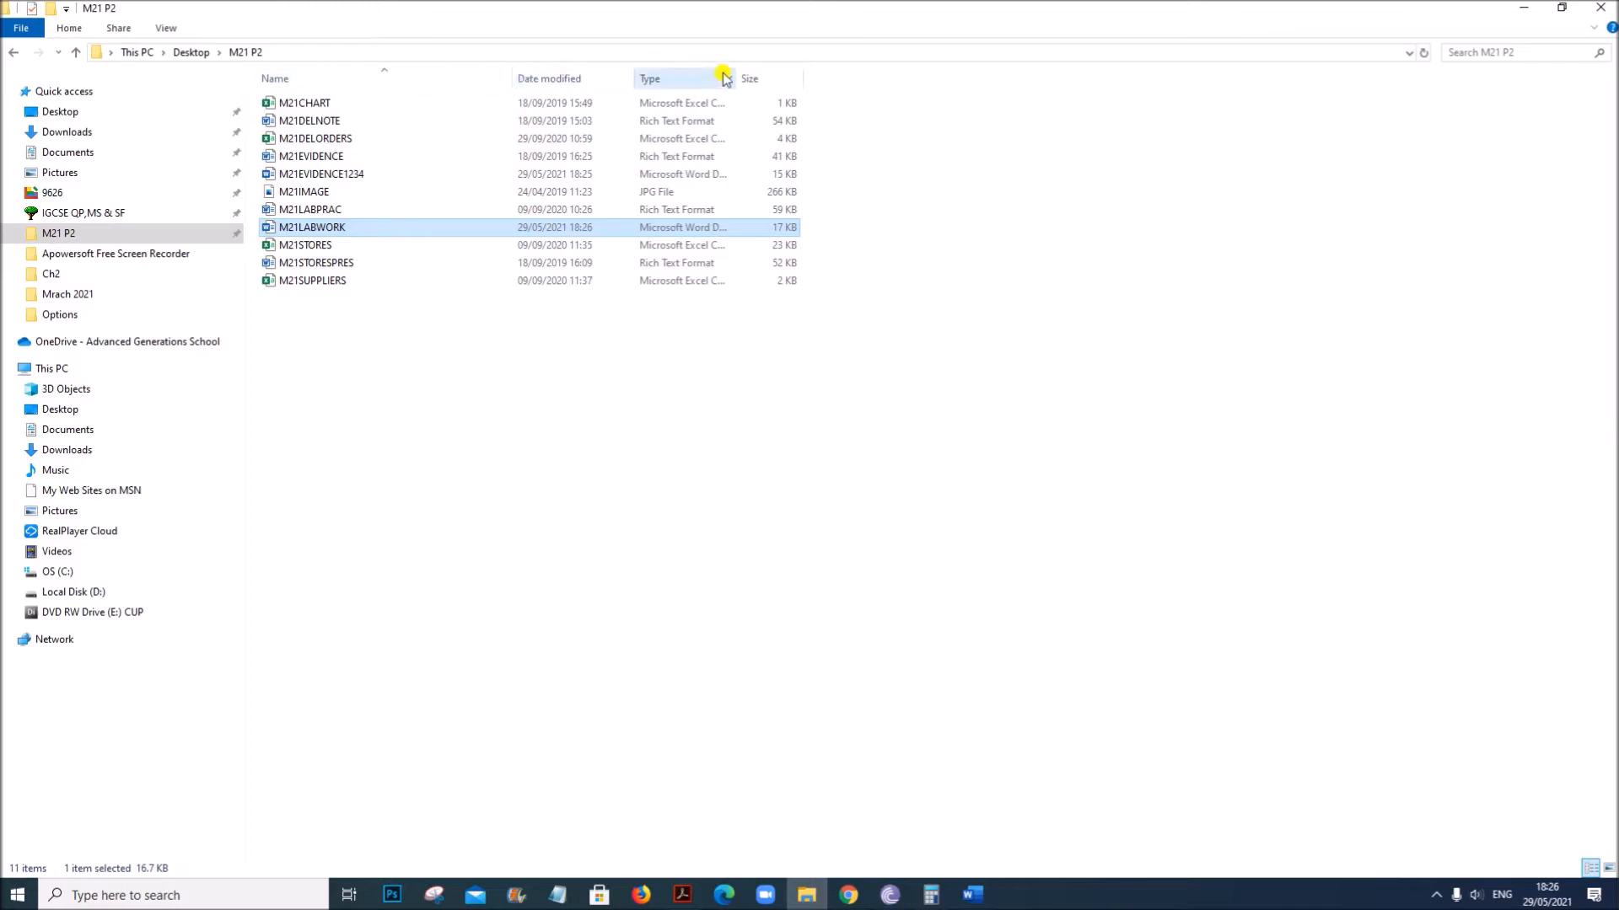
click(869, 469)
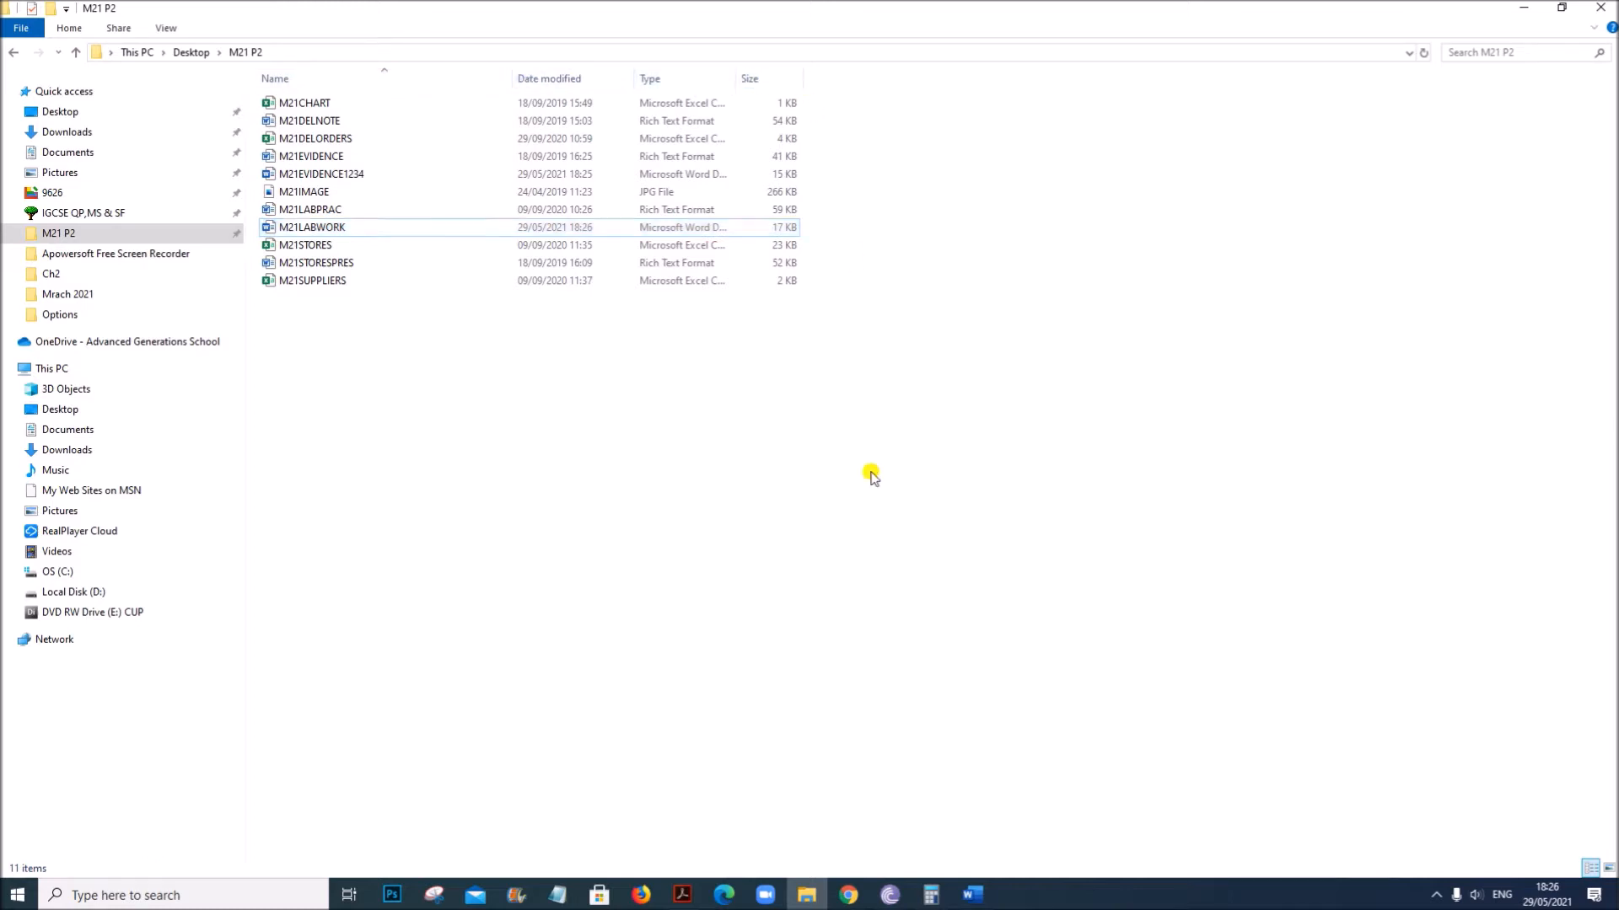
drag(737, 70, 846, 78)
click(334, 229)
Capture the file rows around M21LABWORK, from file name to size, with the Snipping Tool.
click(434, 895)
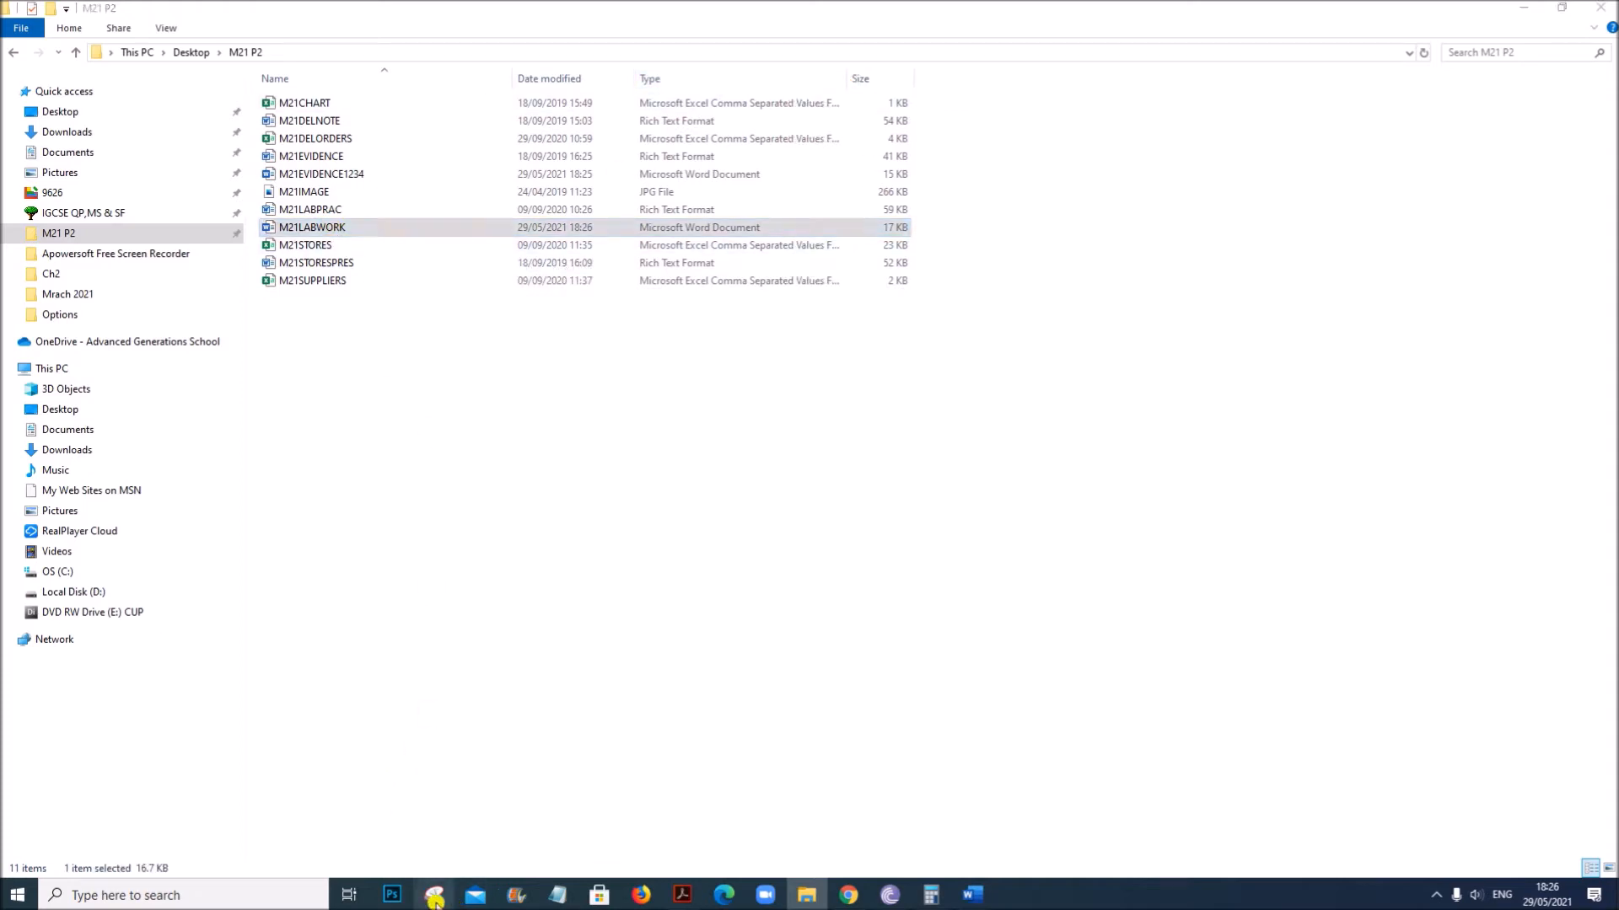
click(1197, 302)
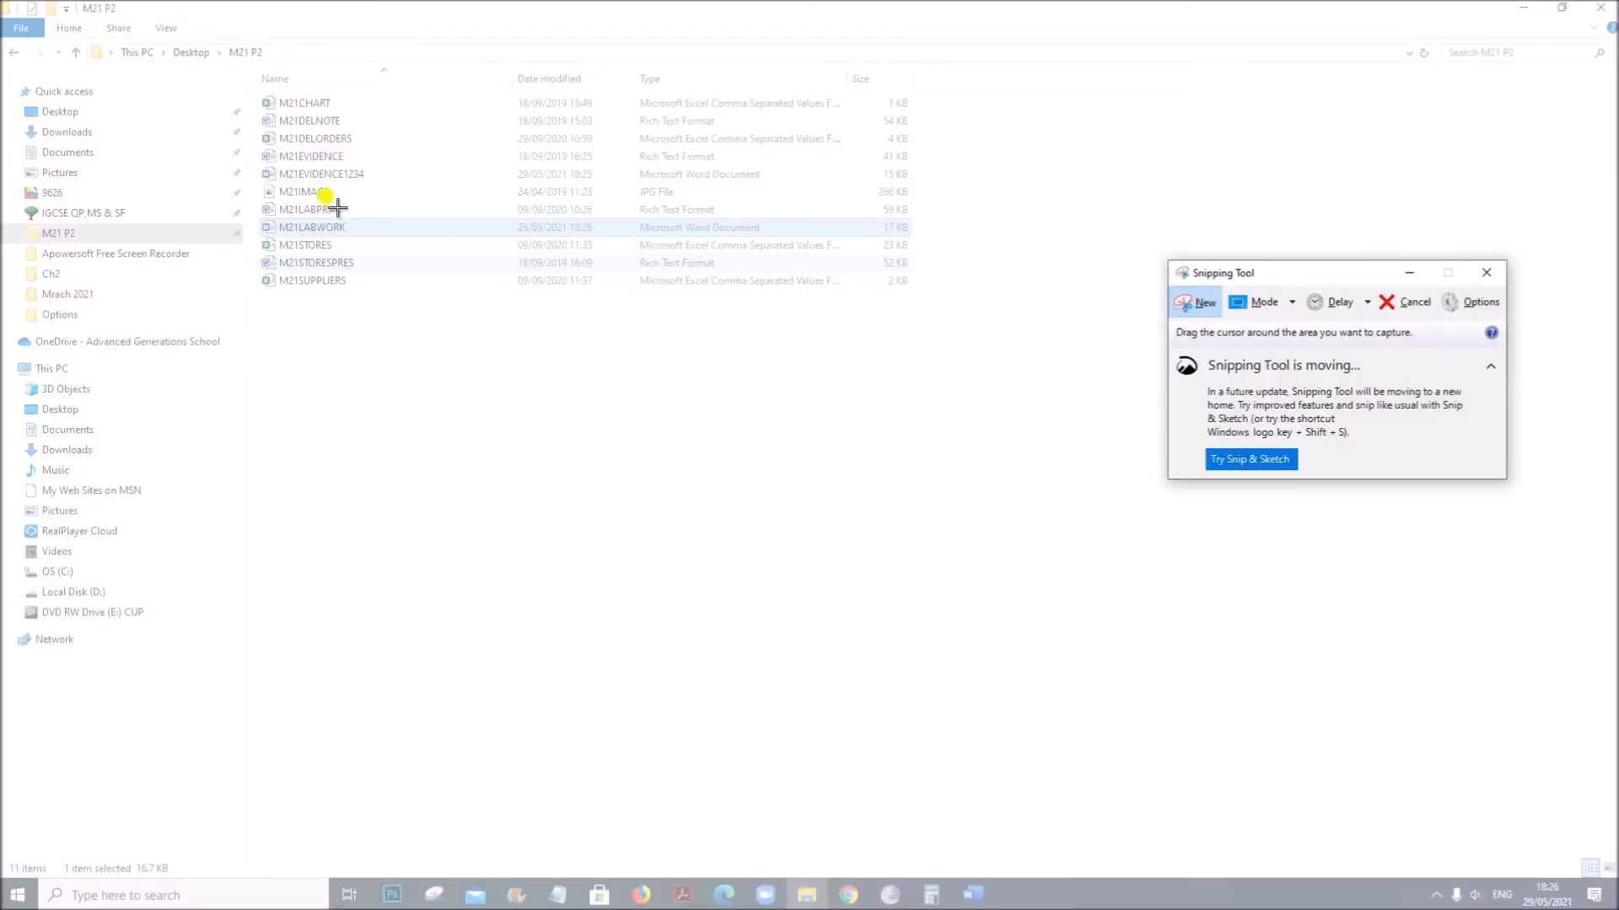
drag(255, 198, 915, 247)
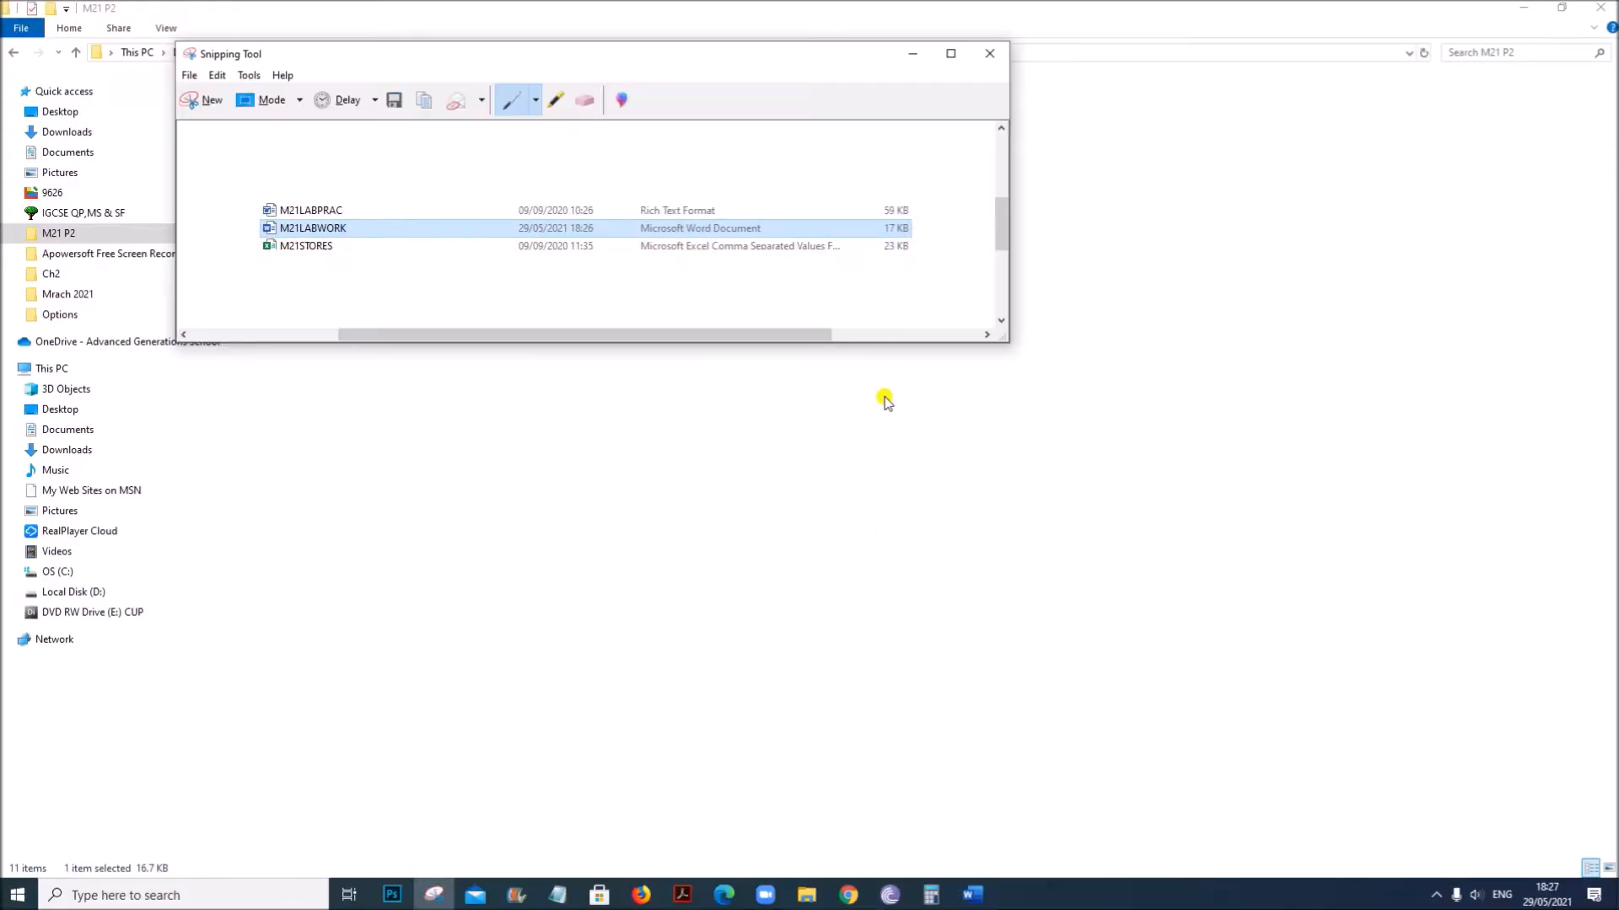
Paste the captured file listing on a new line below Evidence 1 in the evidence document in Word.
mouse_move(973, 894)
click(930, 840)
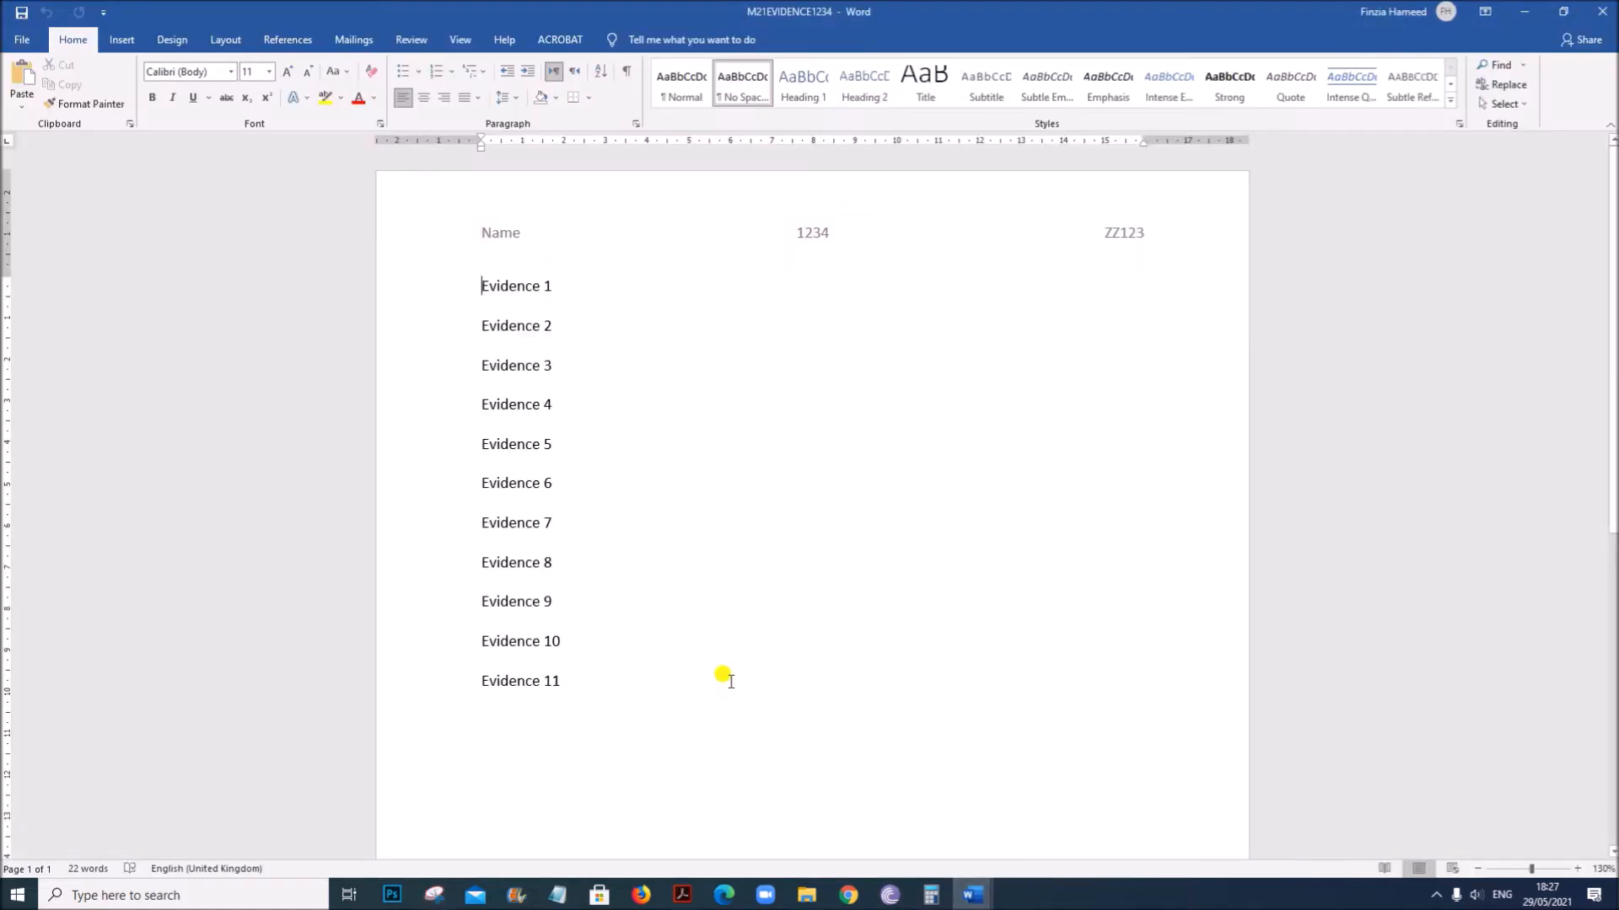
click(596, 289)
key(Return)
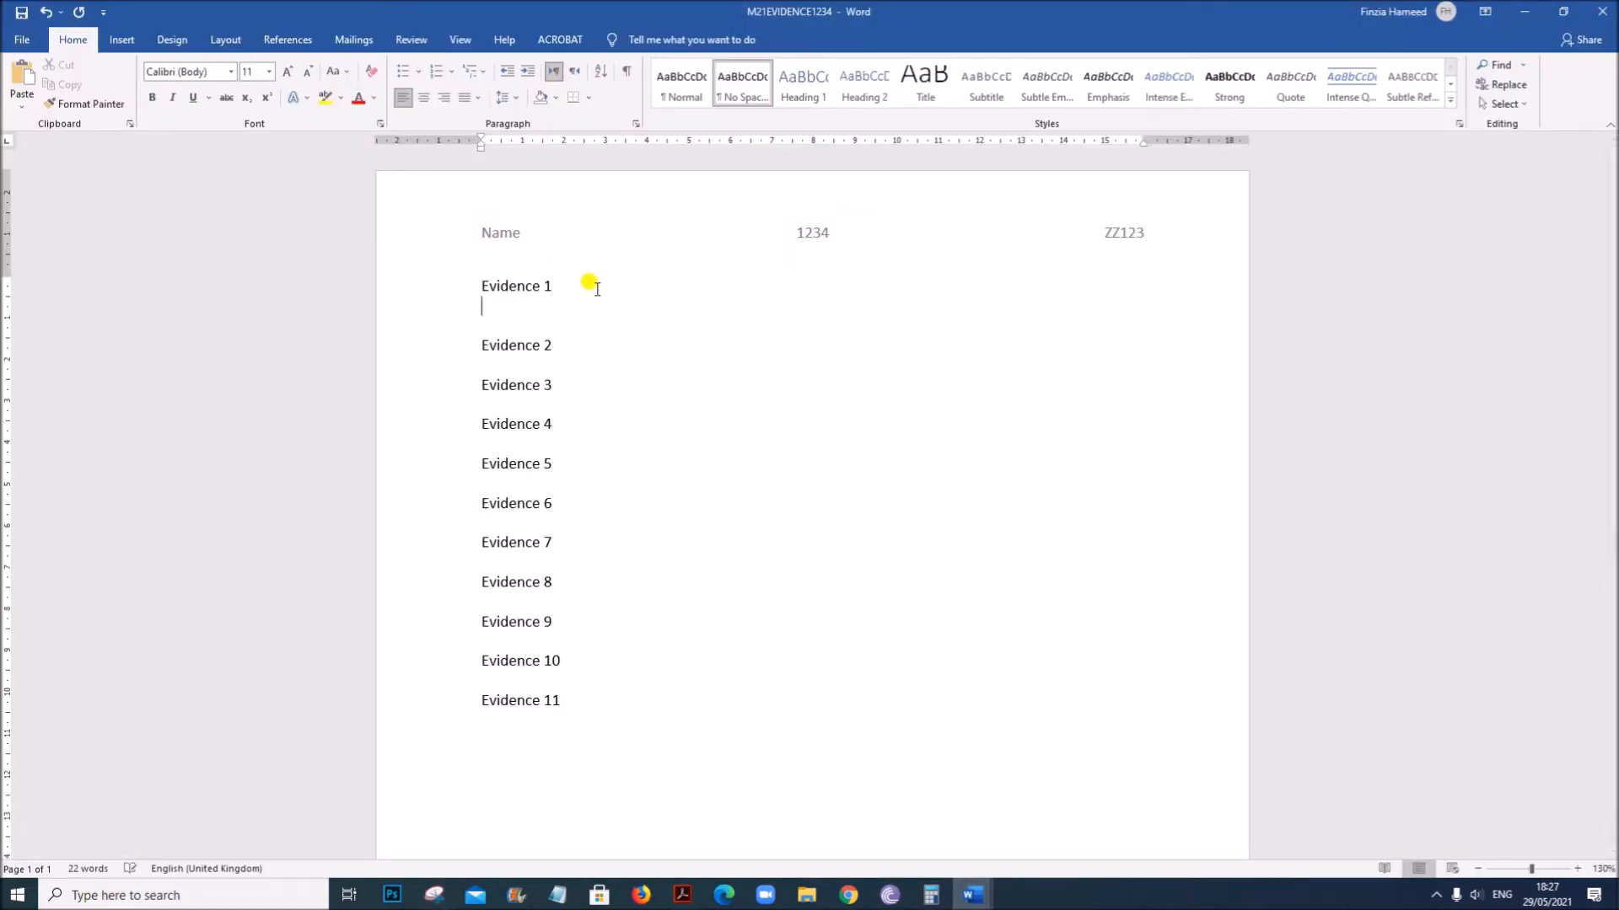
key(ctrl+v)
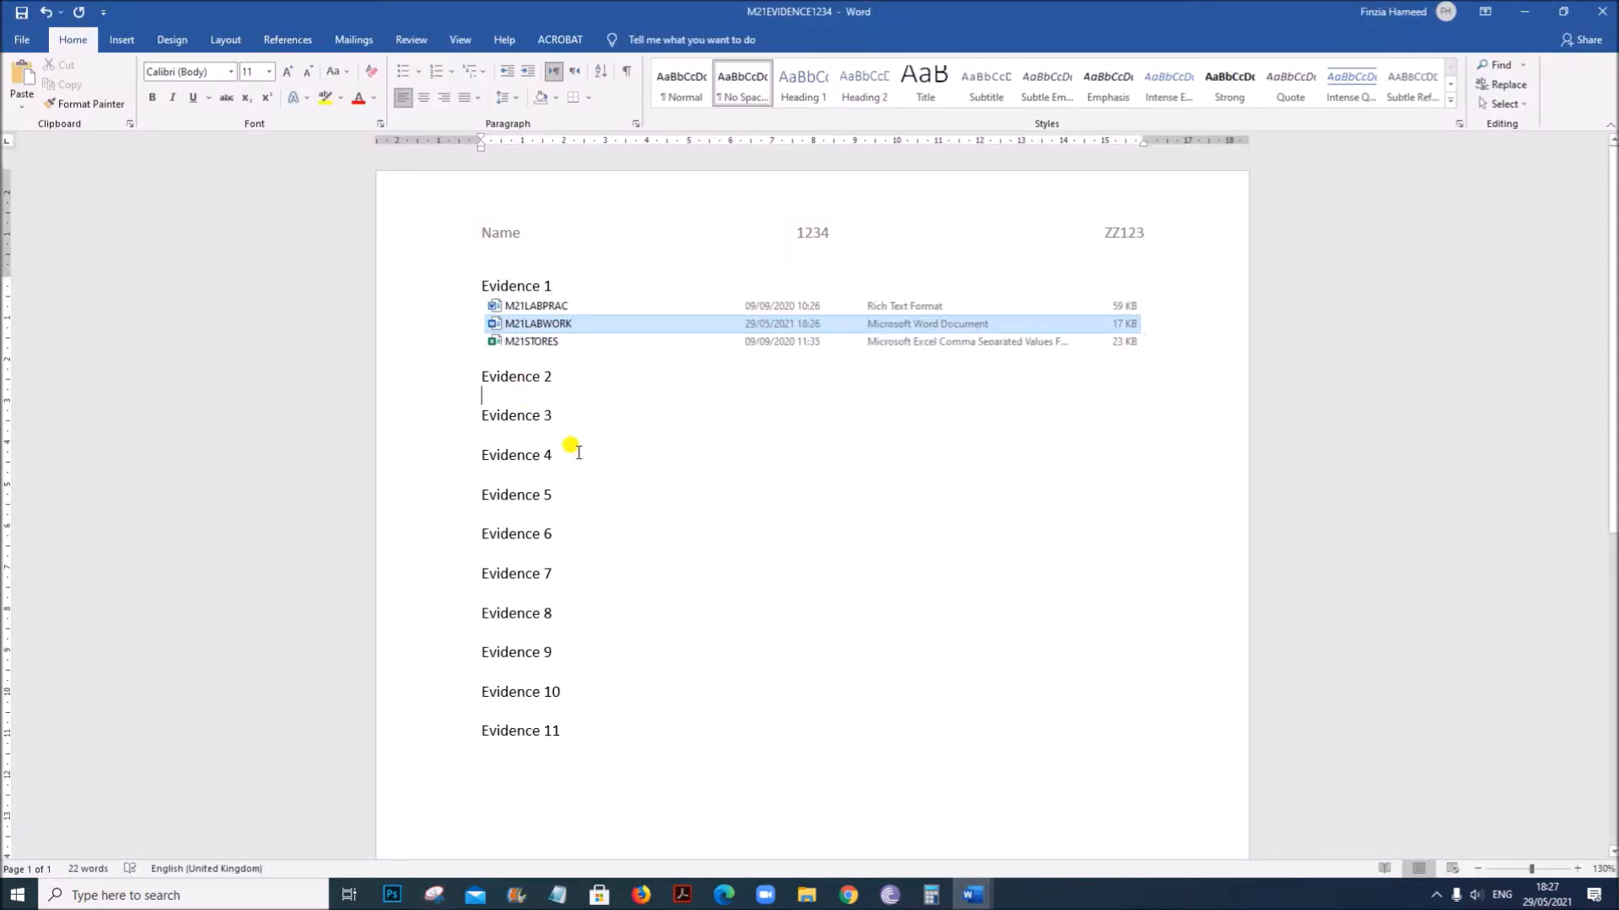
Consult instruction 2 in the exam paper, and set M21LABWORK in Word to A4 paper size with portrait orientation.
click(682, 894)
scroll(699, 809, down, 3)
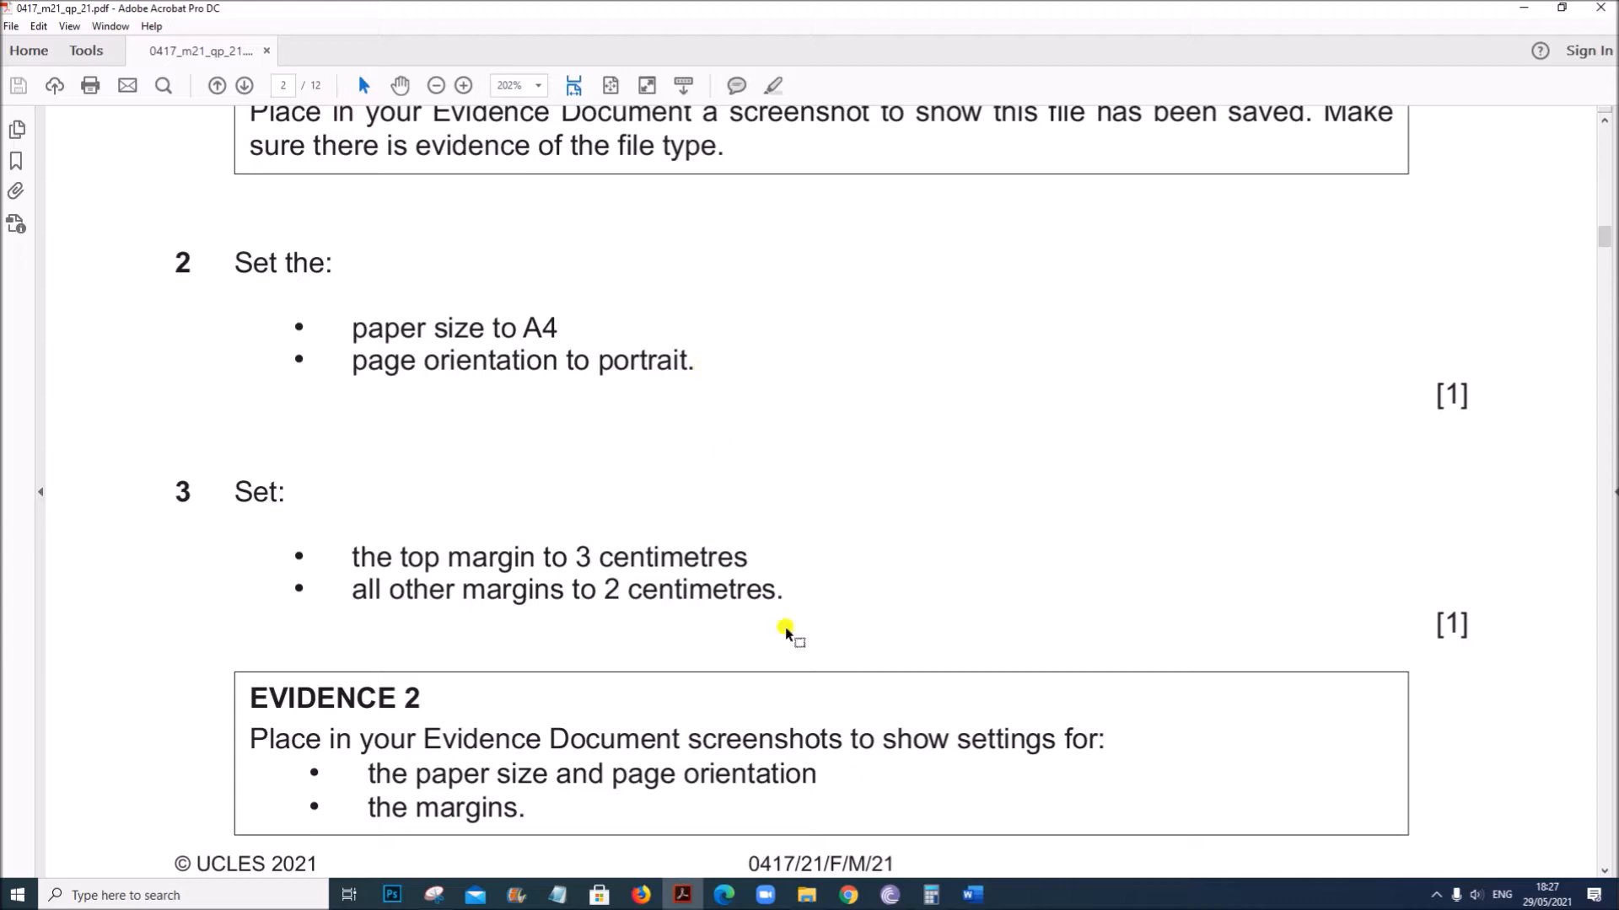
click(983, 899)
click(1023, 795)
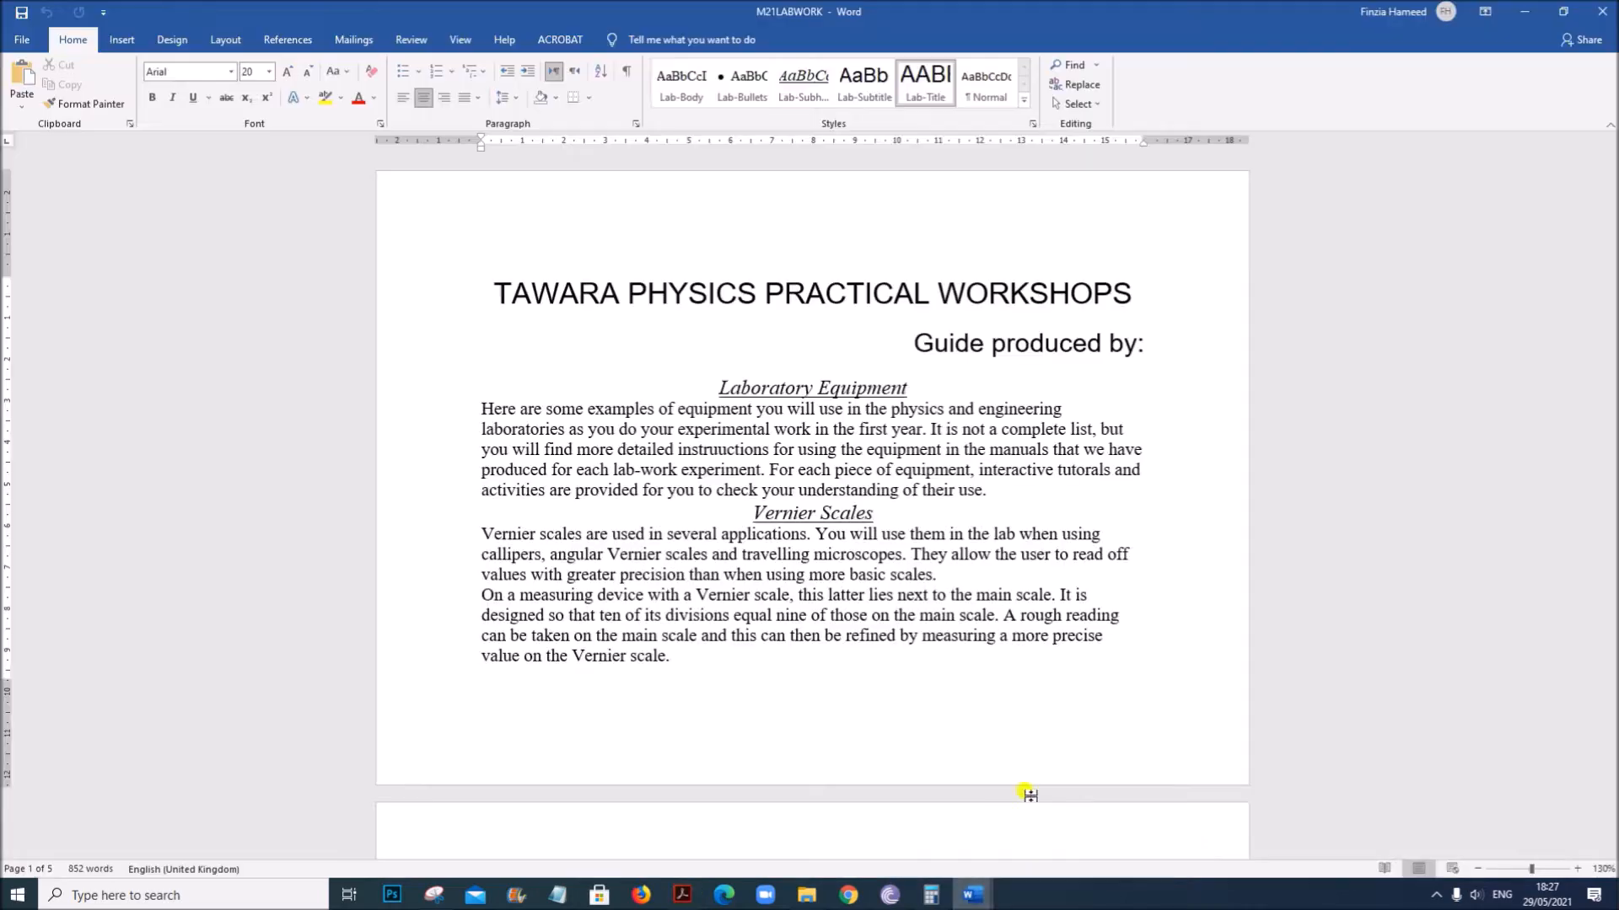
click(174, 39)
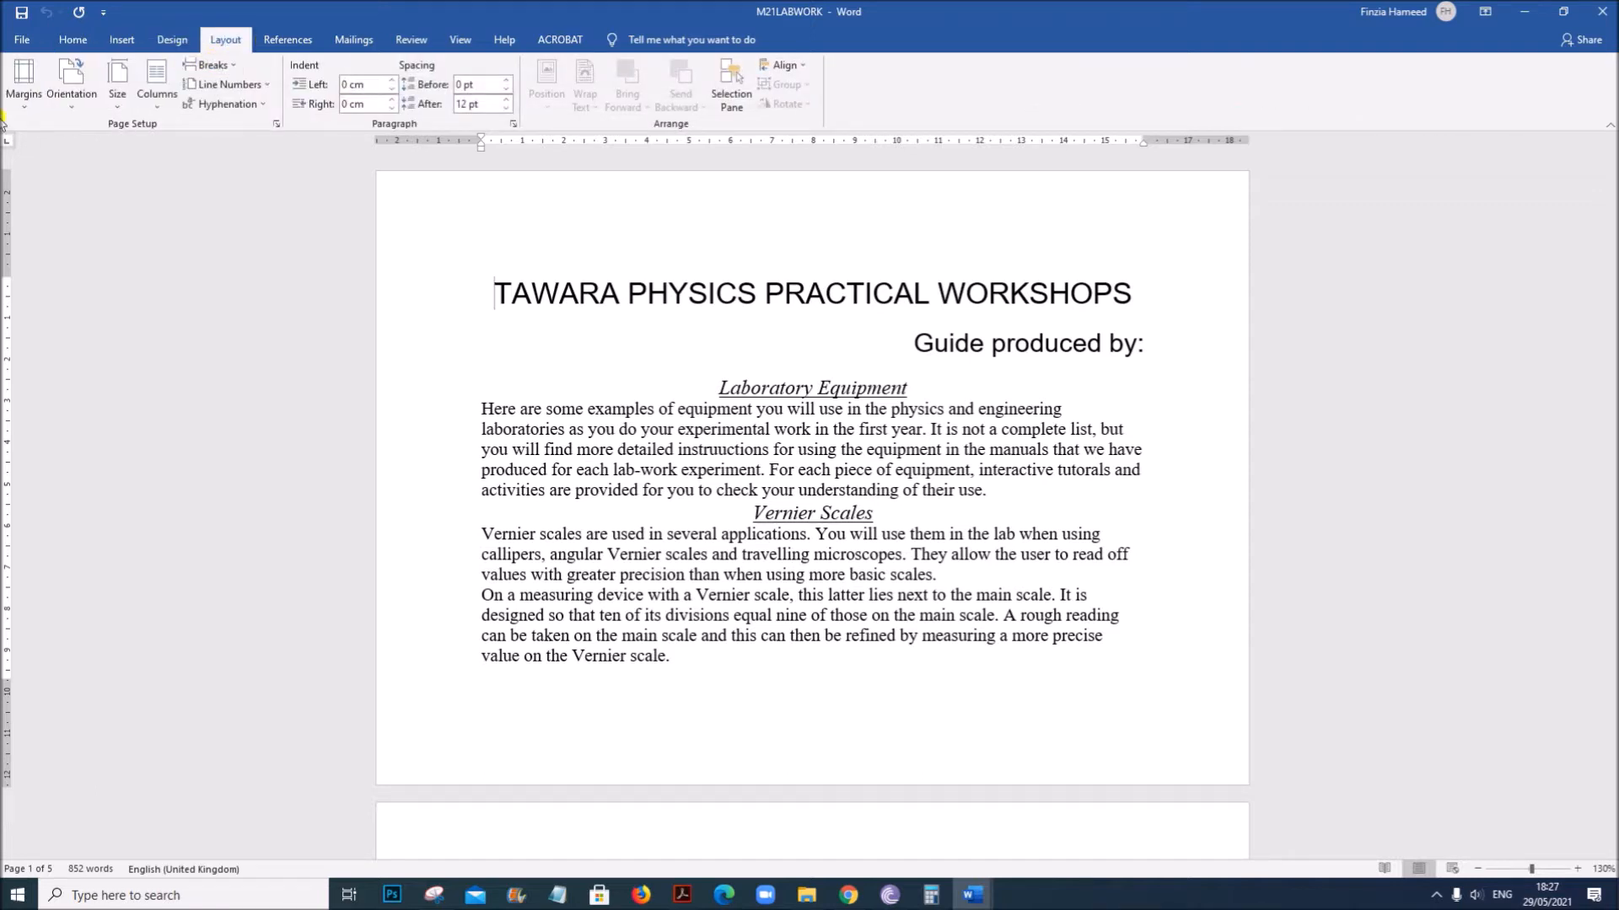
click(118, 105)
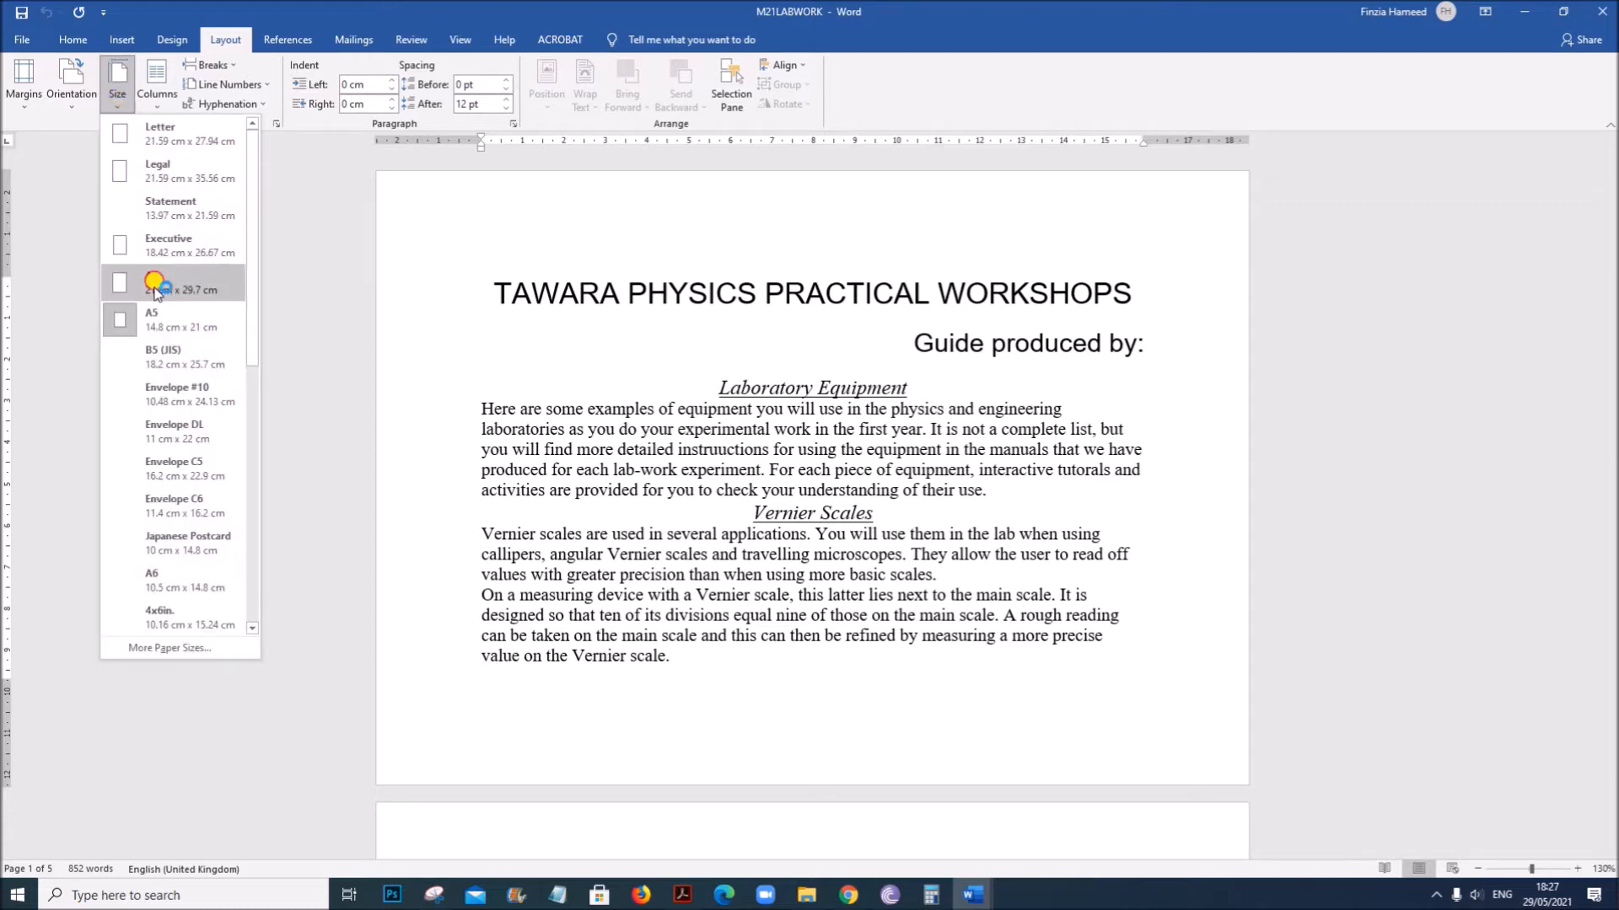
click(151, 282)
click(71, 88)
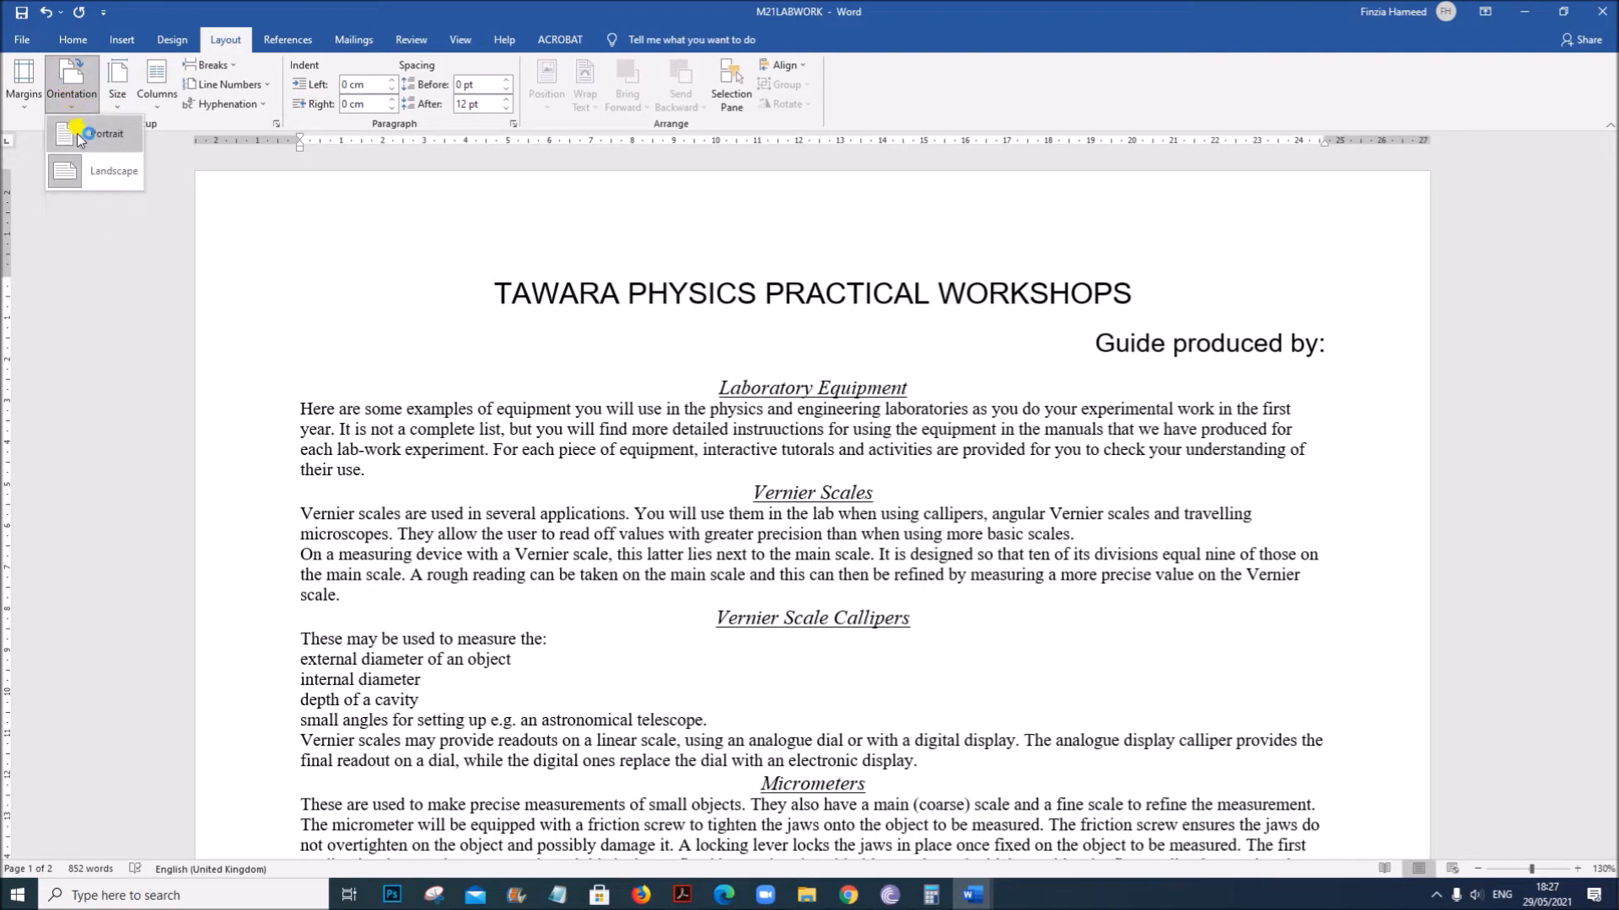
click(81, 139)
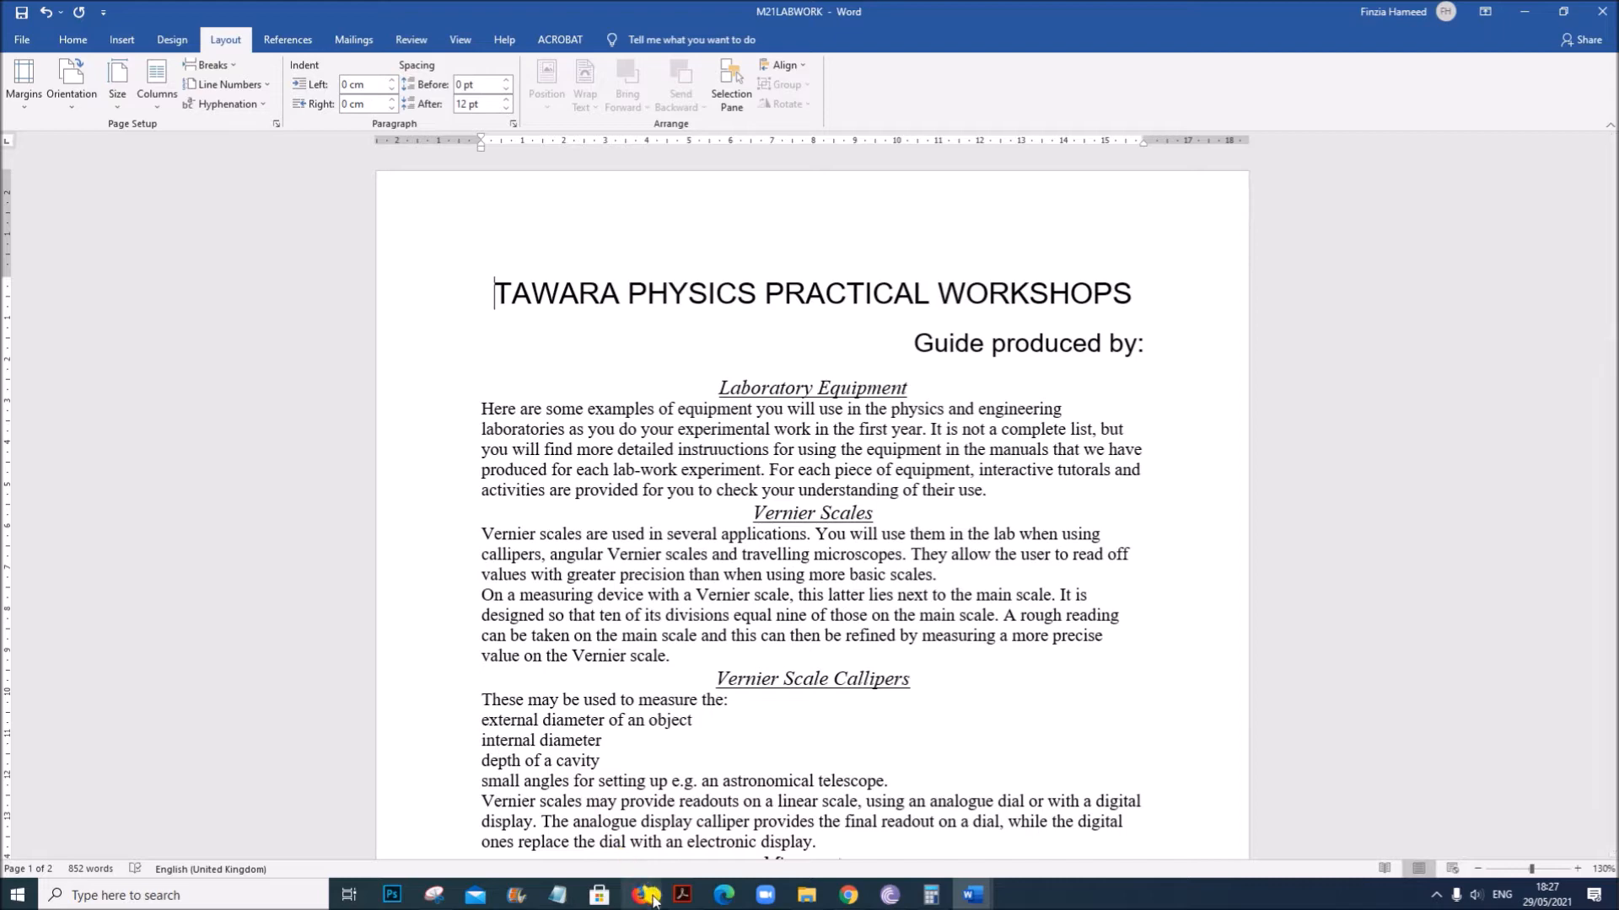
Check the margin values required by instruction 3 in the exam paper, and return to M21LABWORK in Word.
click(682, 894)
scroll(566, 709, down, 1)
scroll(565, 708, down, 1)
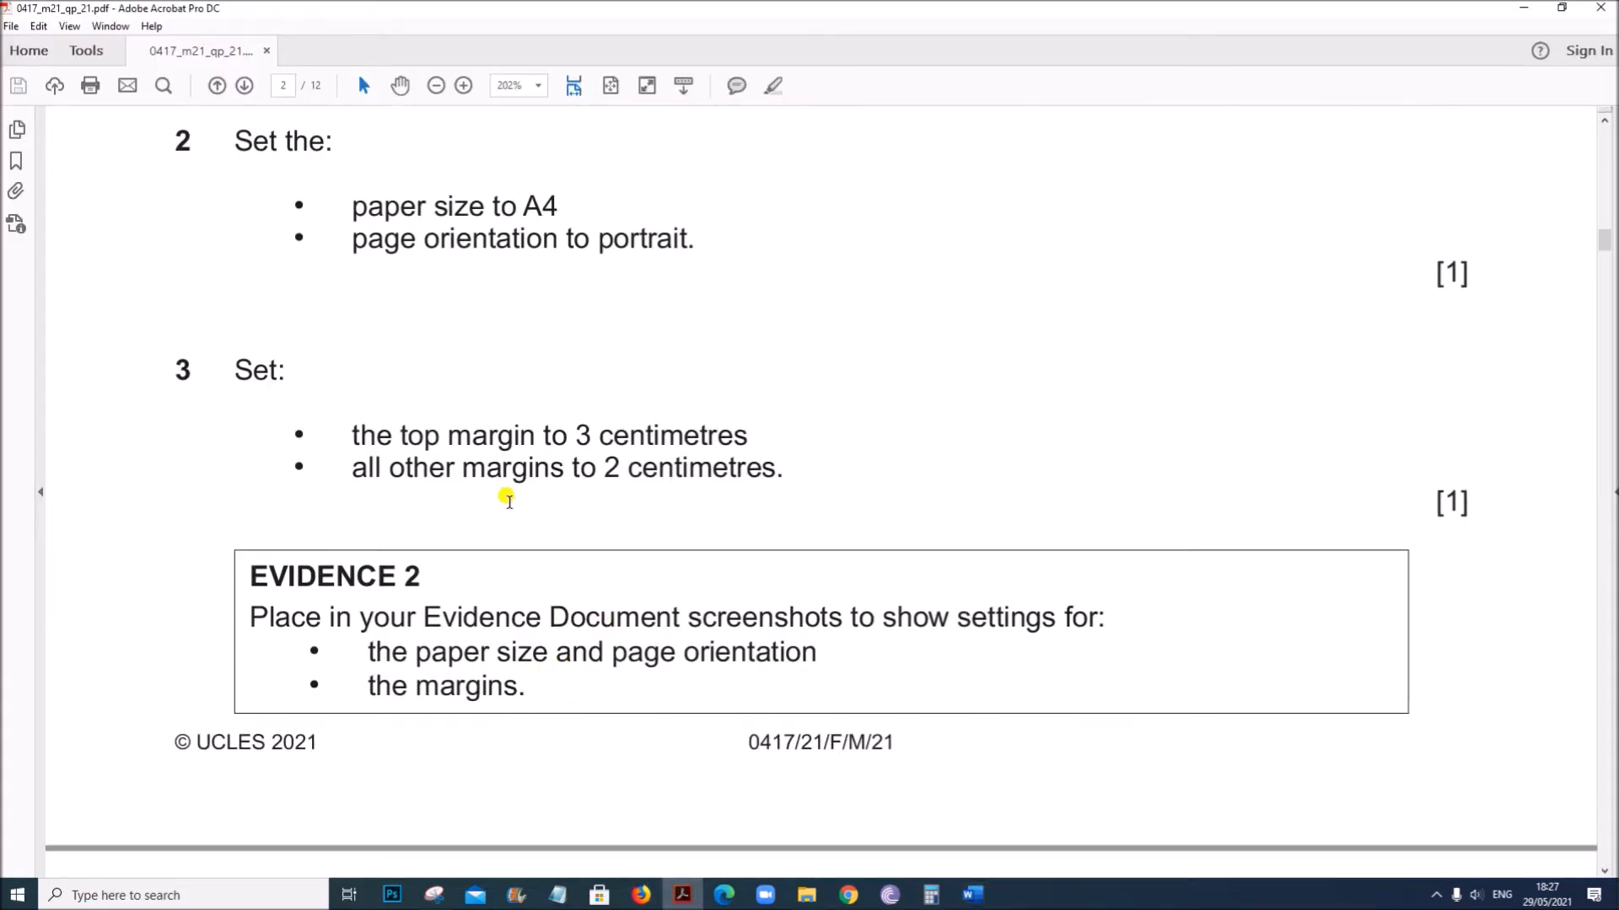
drag(573, 432, 771, 468)
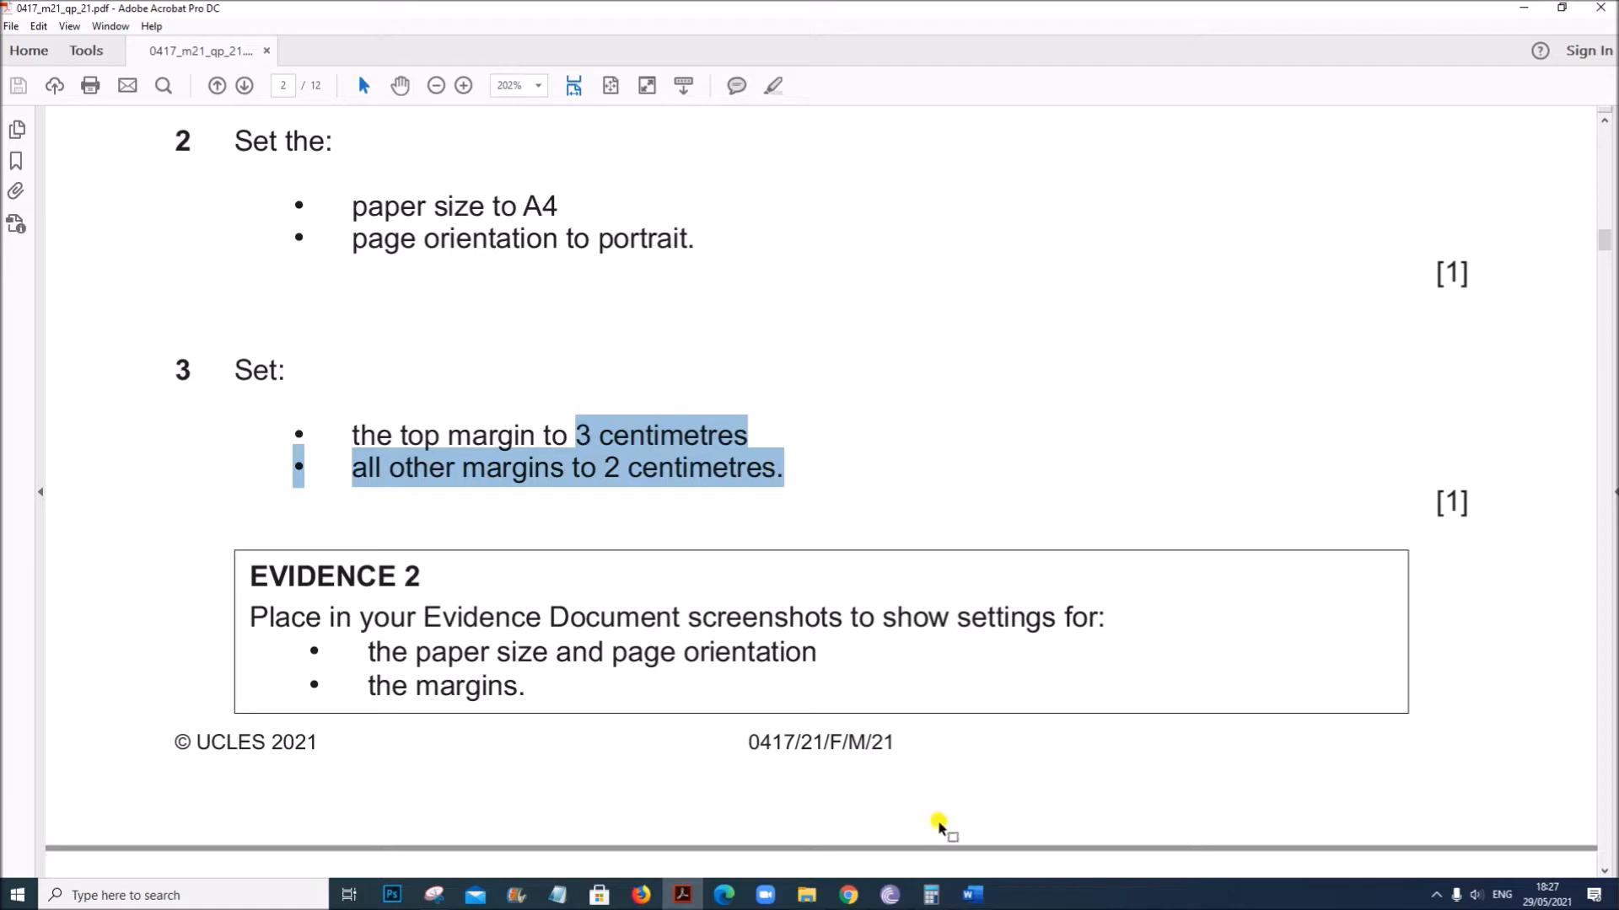
mouse_move(972, 894)
click(1029, 835)
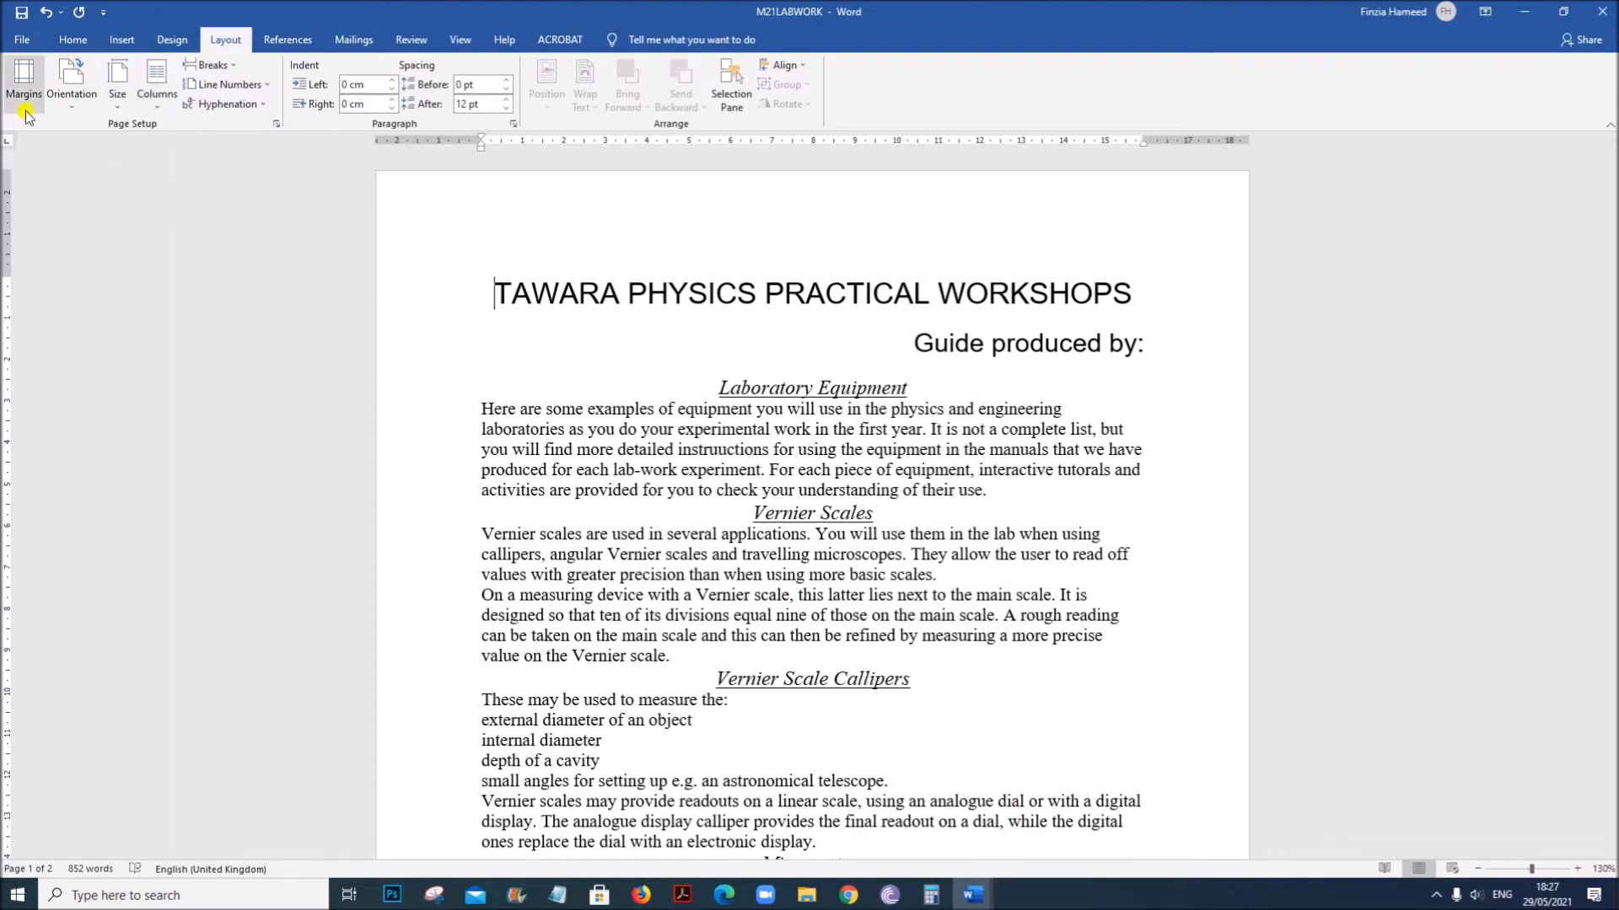
Set custom margins for the whole document, with the top margin at 3 cm and the other margins at 2 cm.
click(24, 83)
click(84, 518)
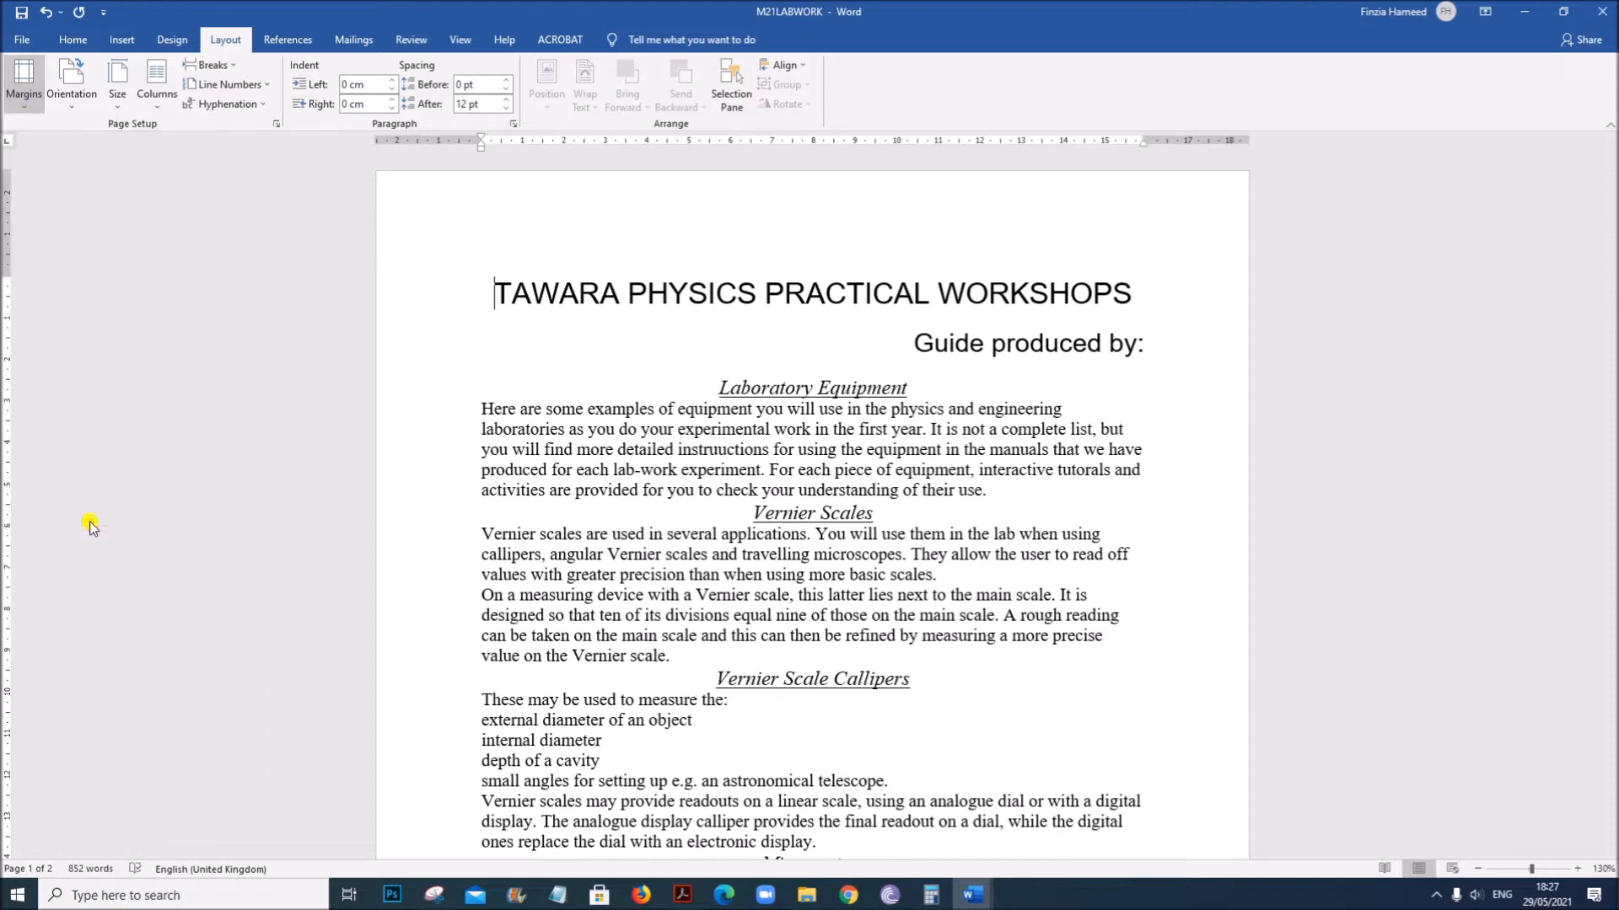
drag(724, 277, 666, 278)
text(3)
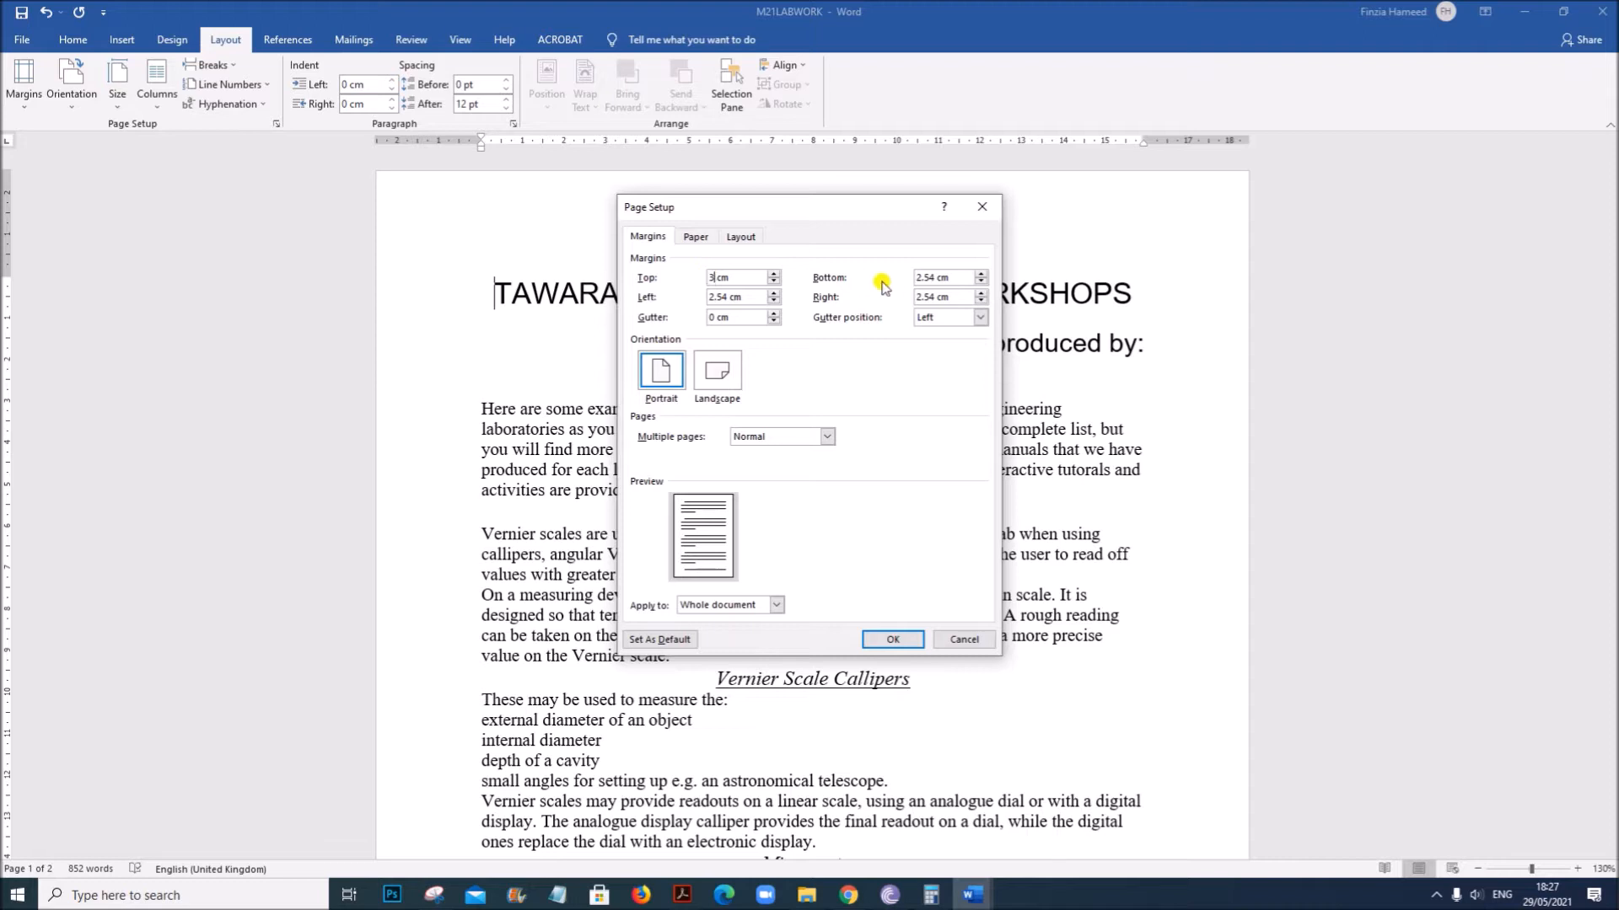
drag(933, 278, 917, 277)
text(3)
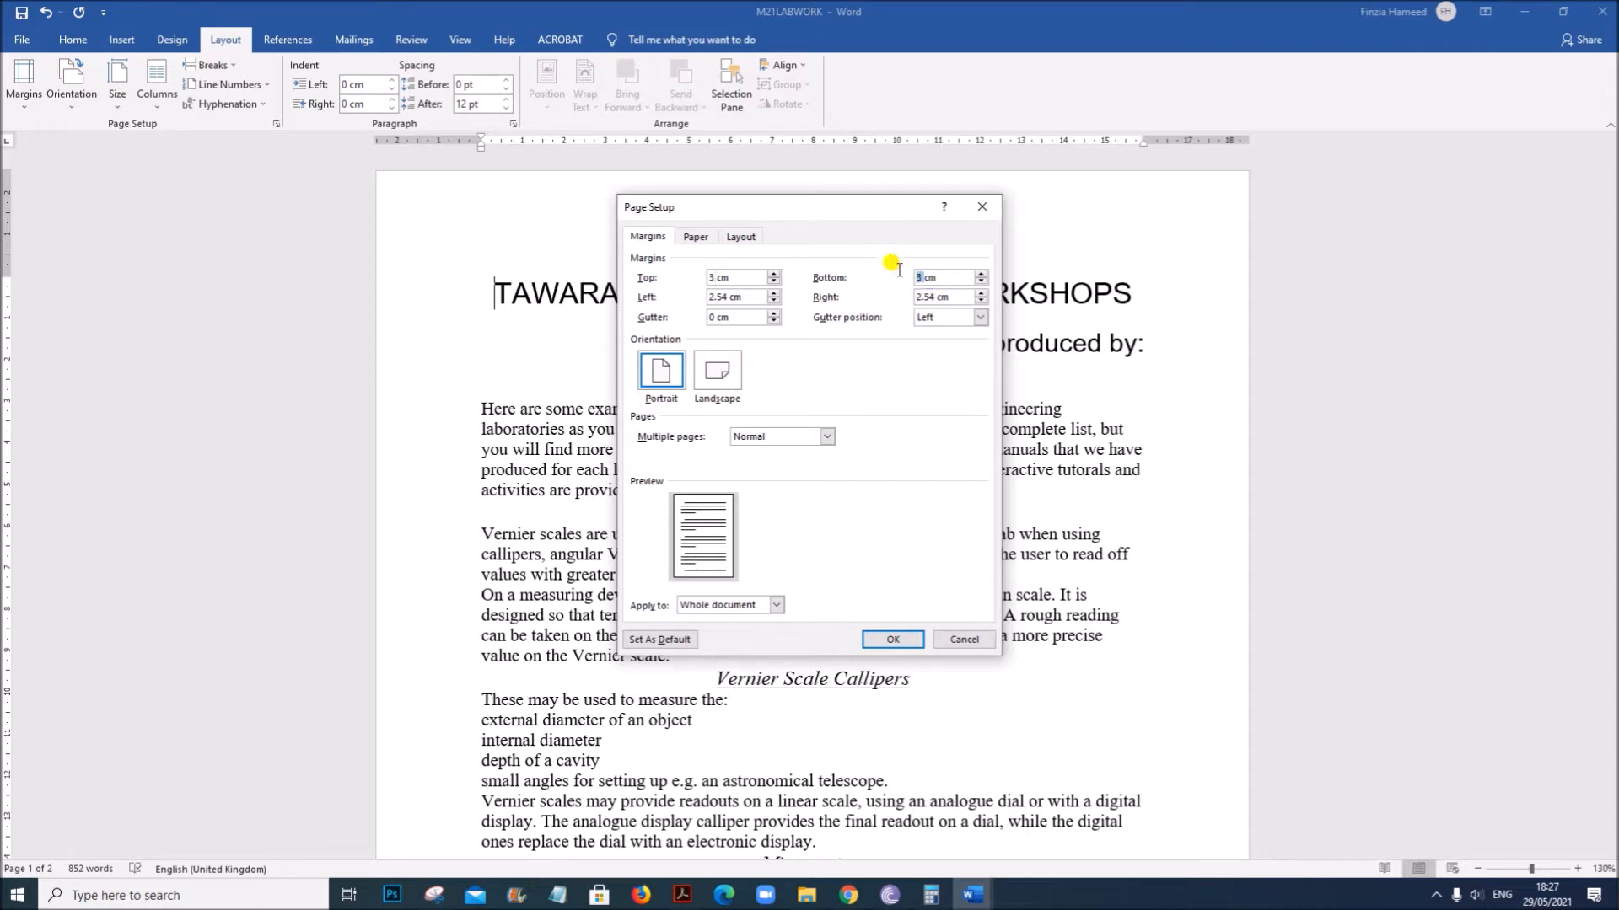
drag(934, 297, 917, 297)
text(2)
drag(721, 289, 690, 293)
text(2)
click(892, 640)
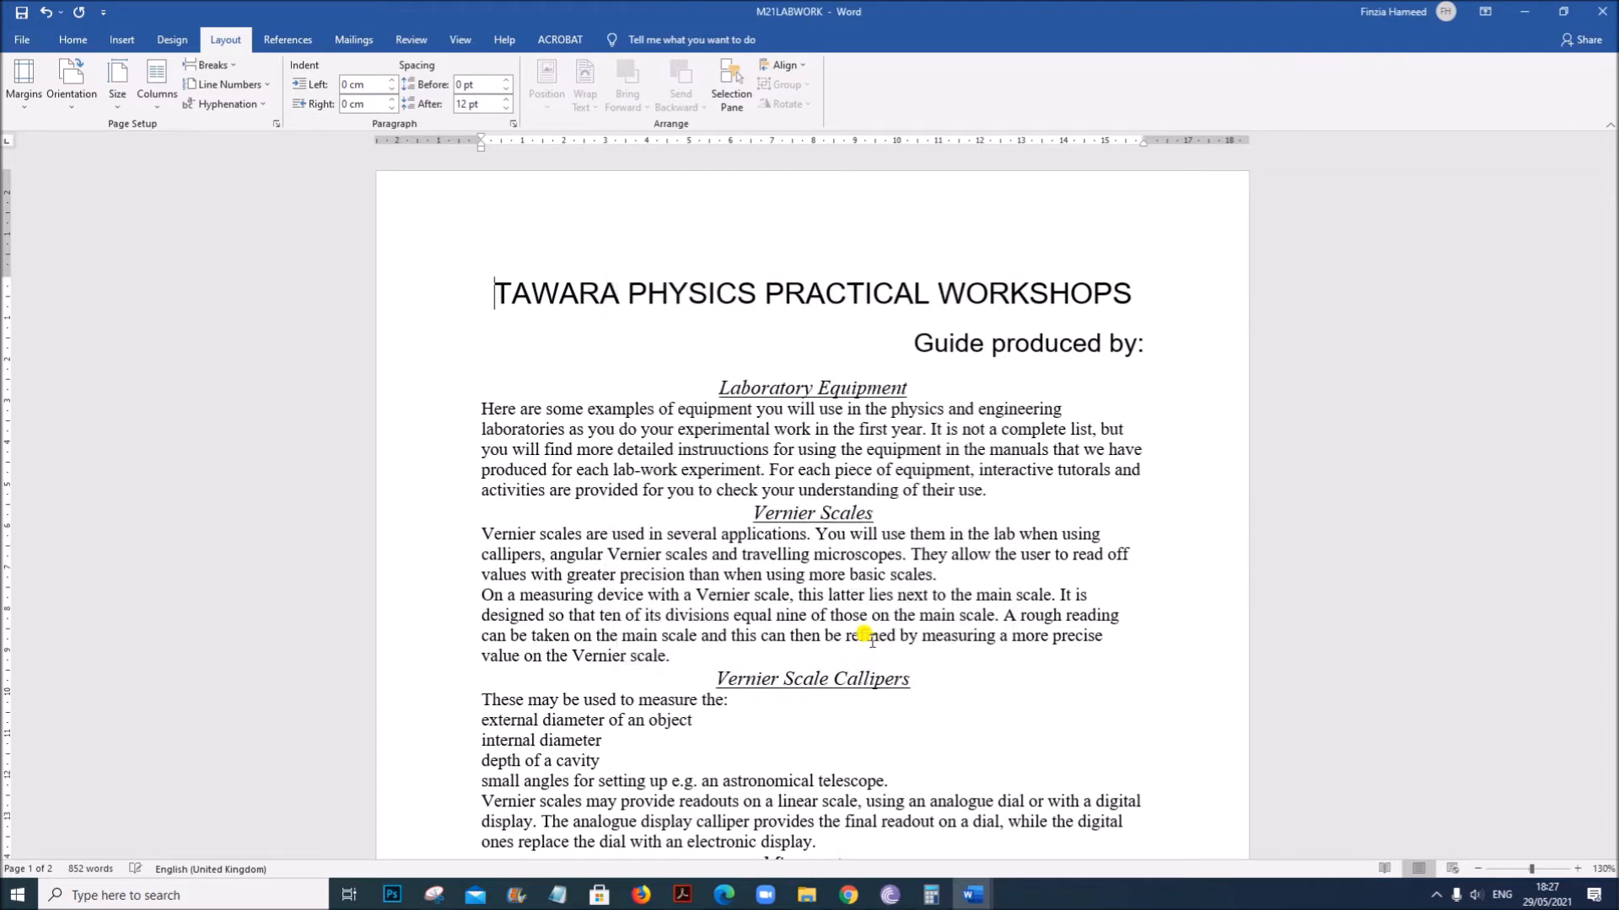
Check the screenshots required for Evidence 2 in the exam paper in Acrobat, and return to M21LABWORK in Word.
click(681, 895)
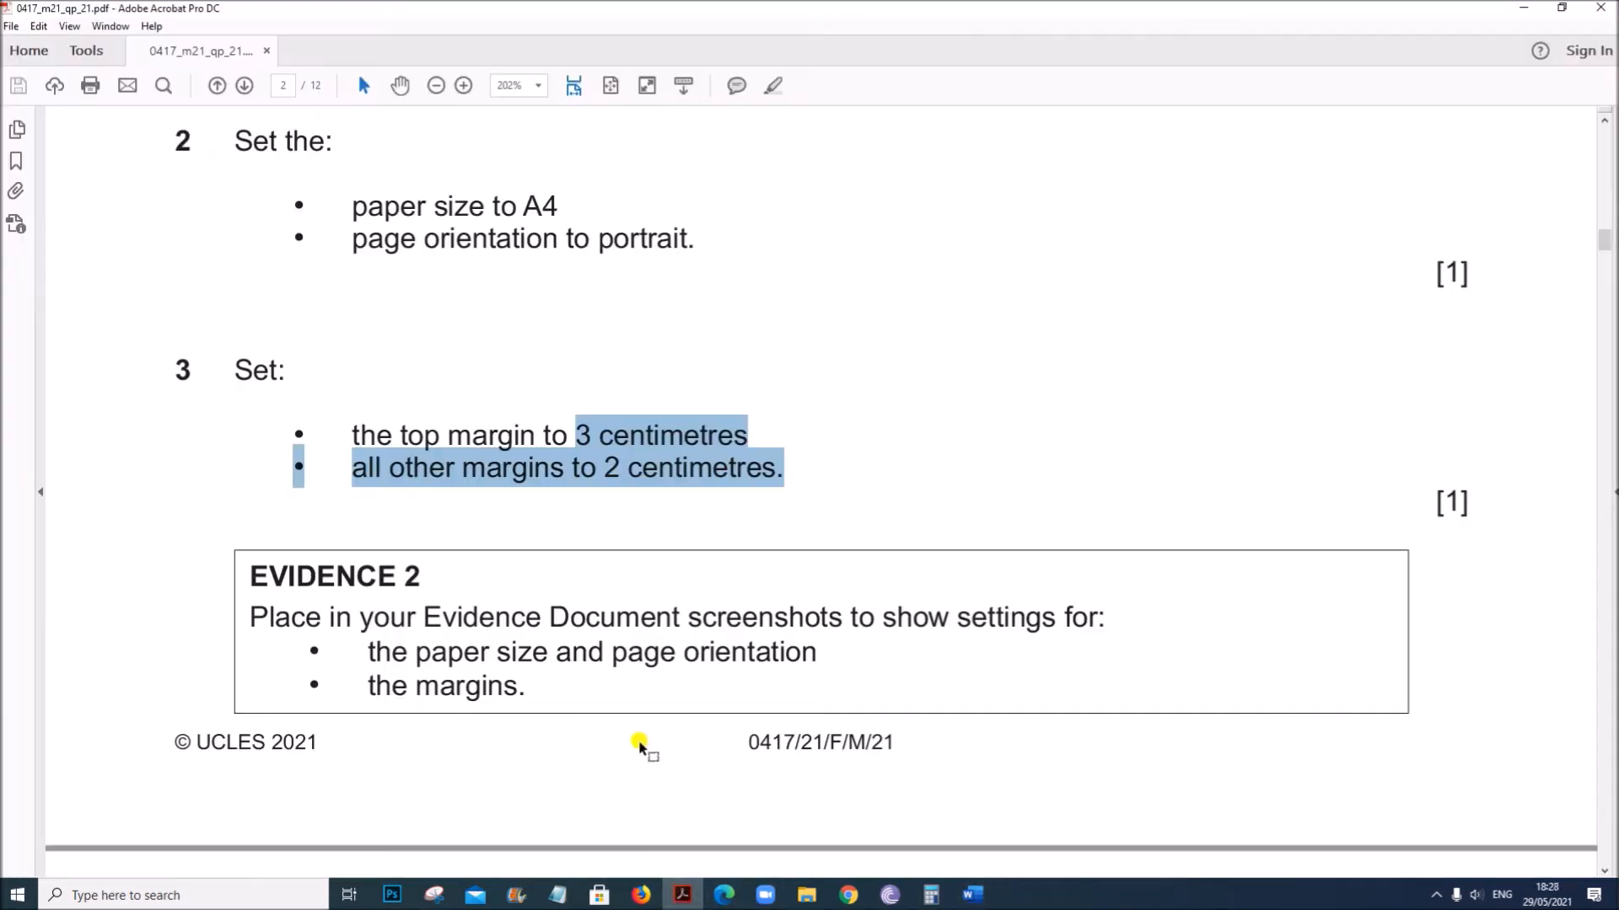
scroll(633, 517, down, 5)
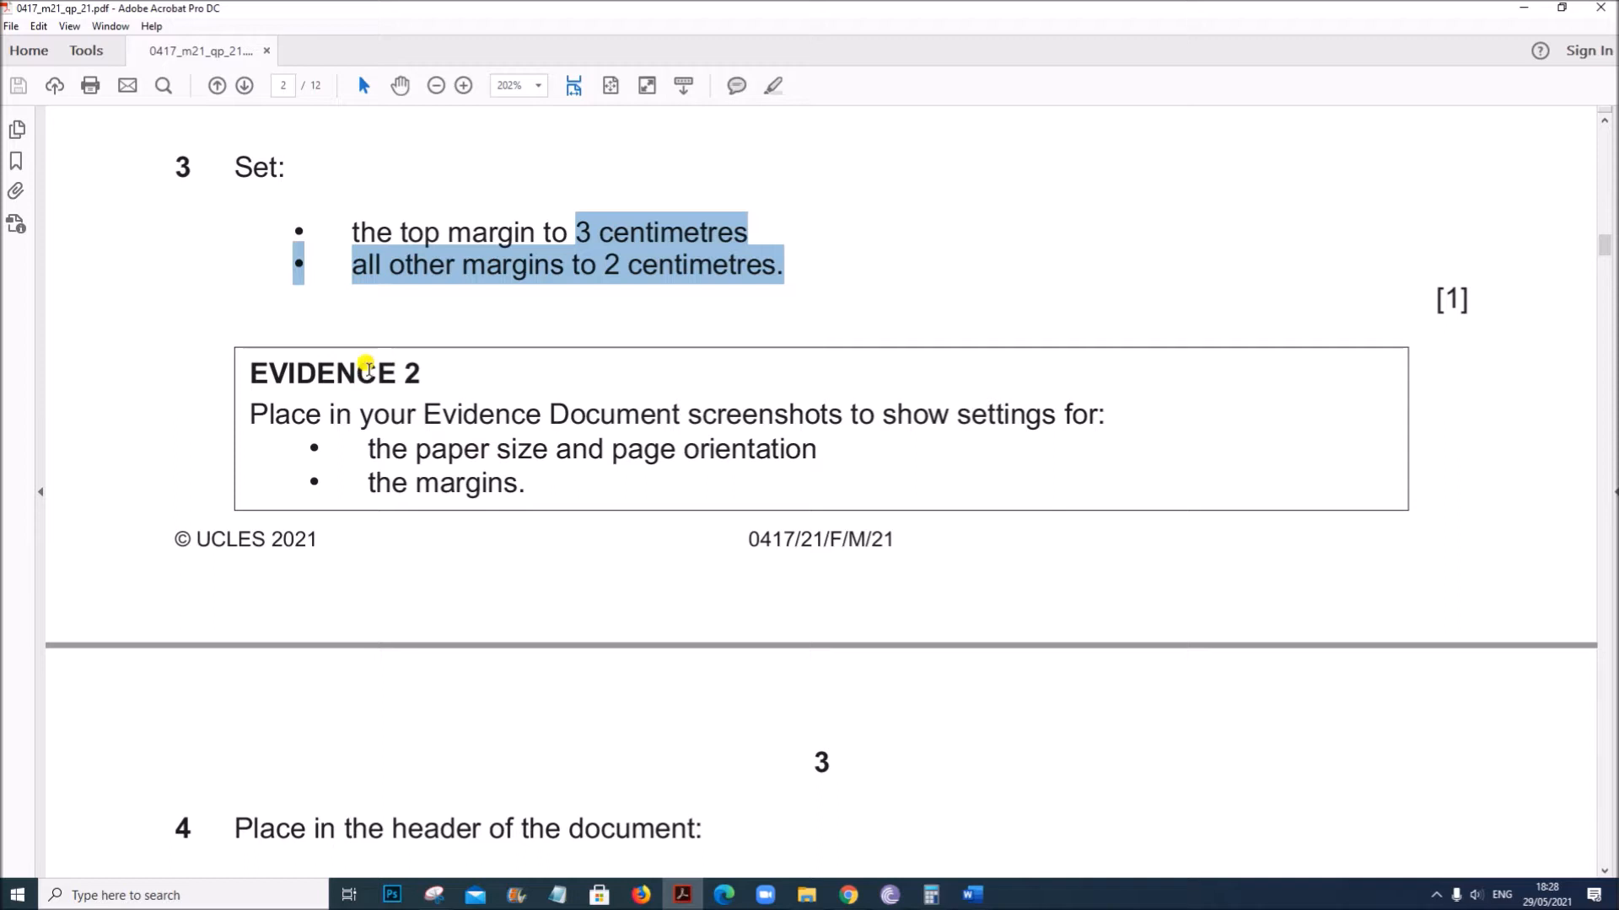
click(365, 362)
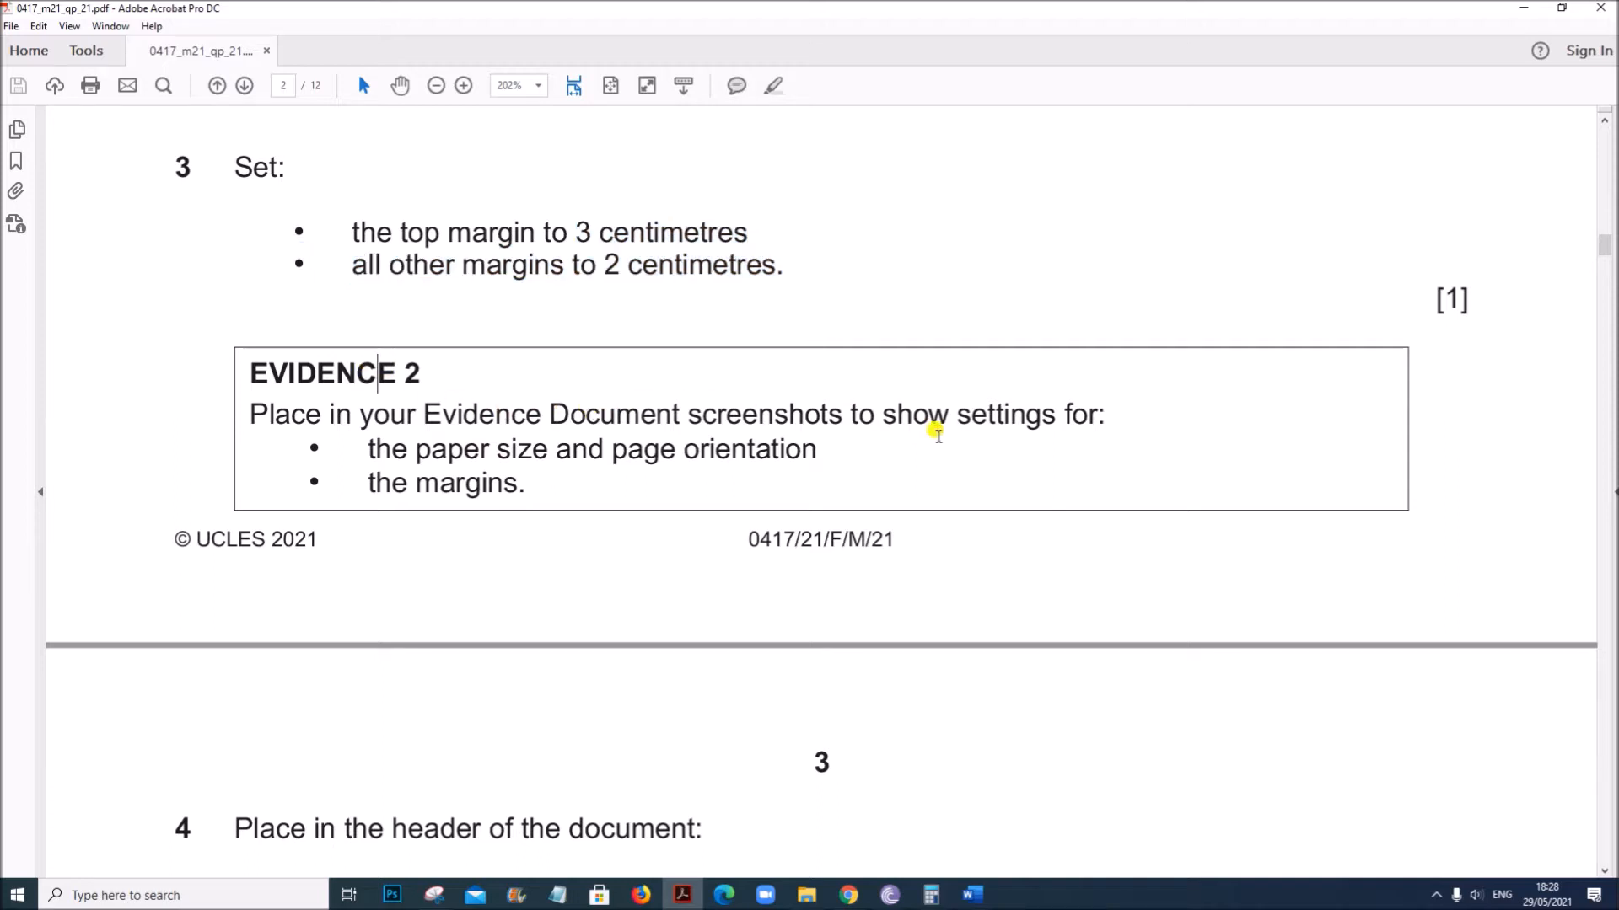
drag(498, 446, 515, 487)
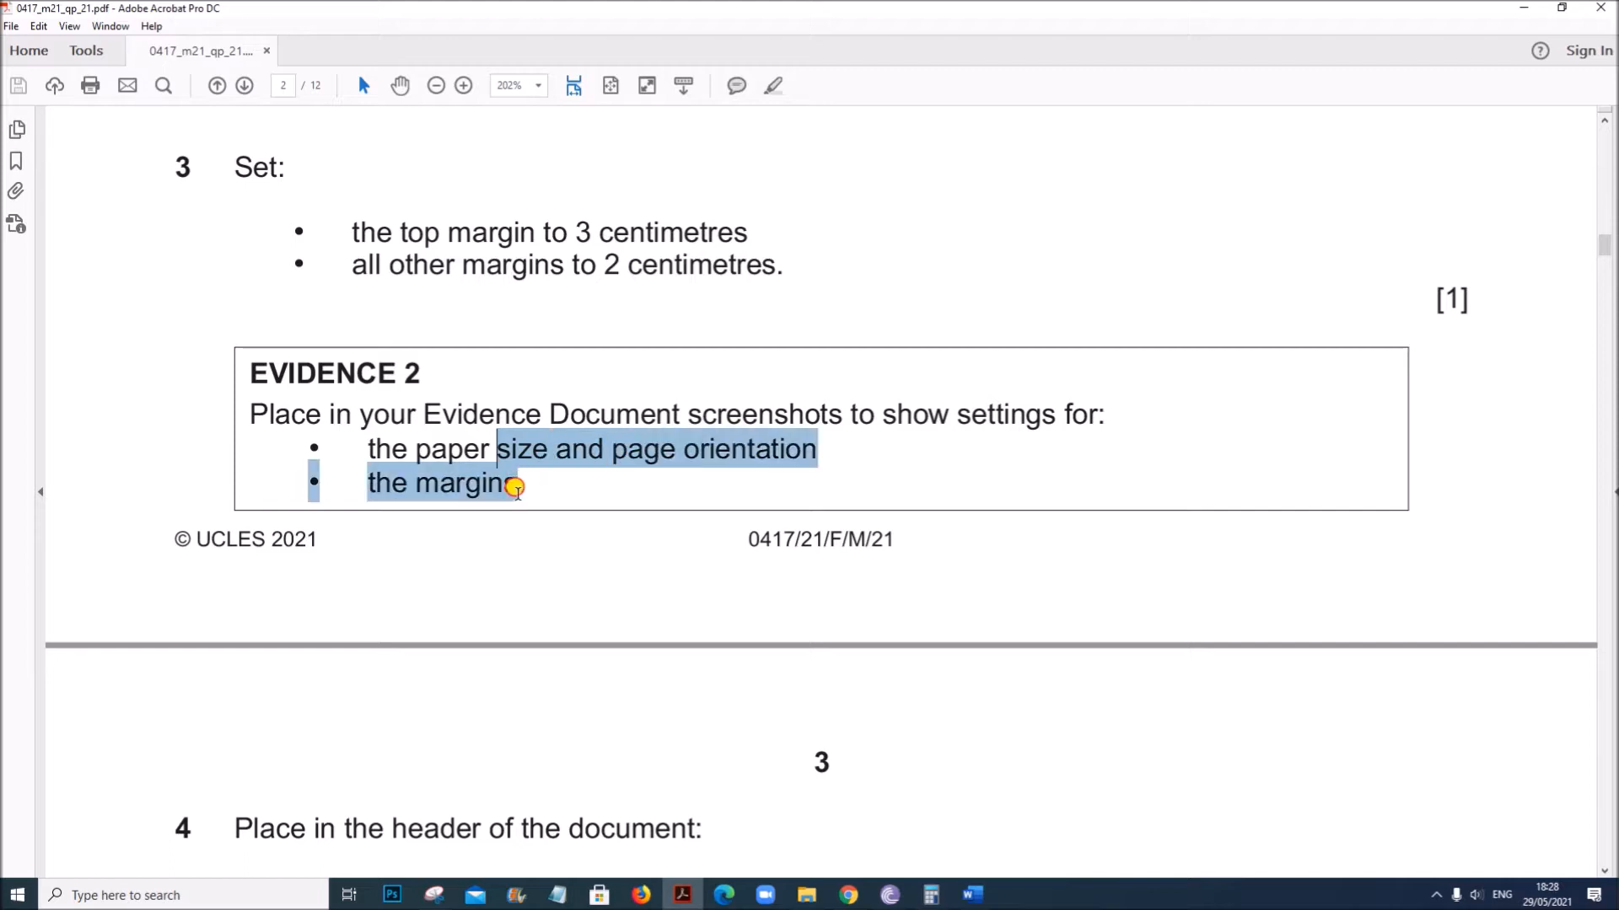
click(515, 487)
click(969, 896)
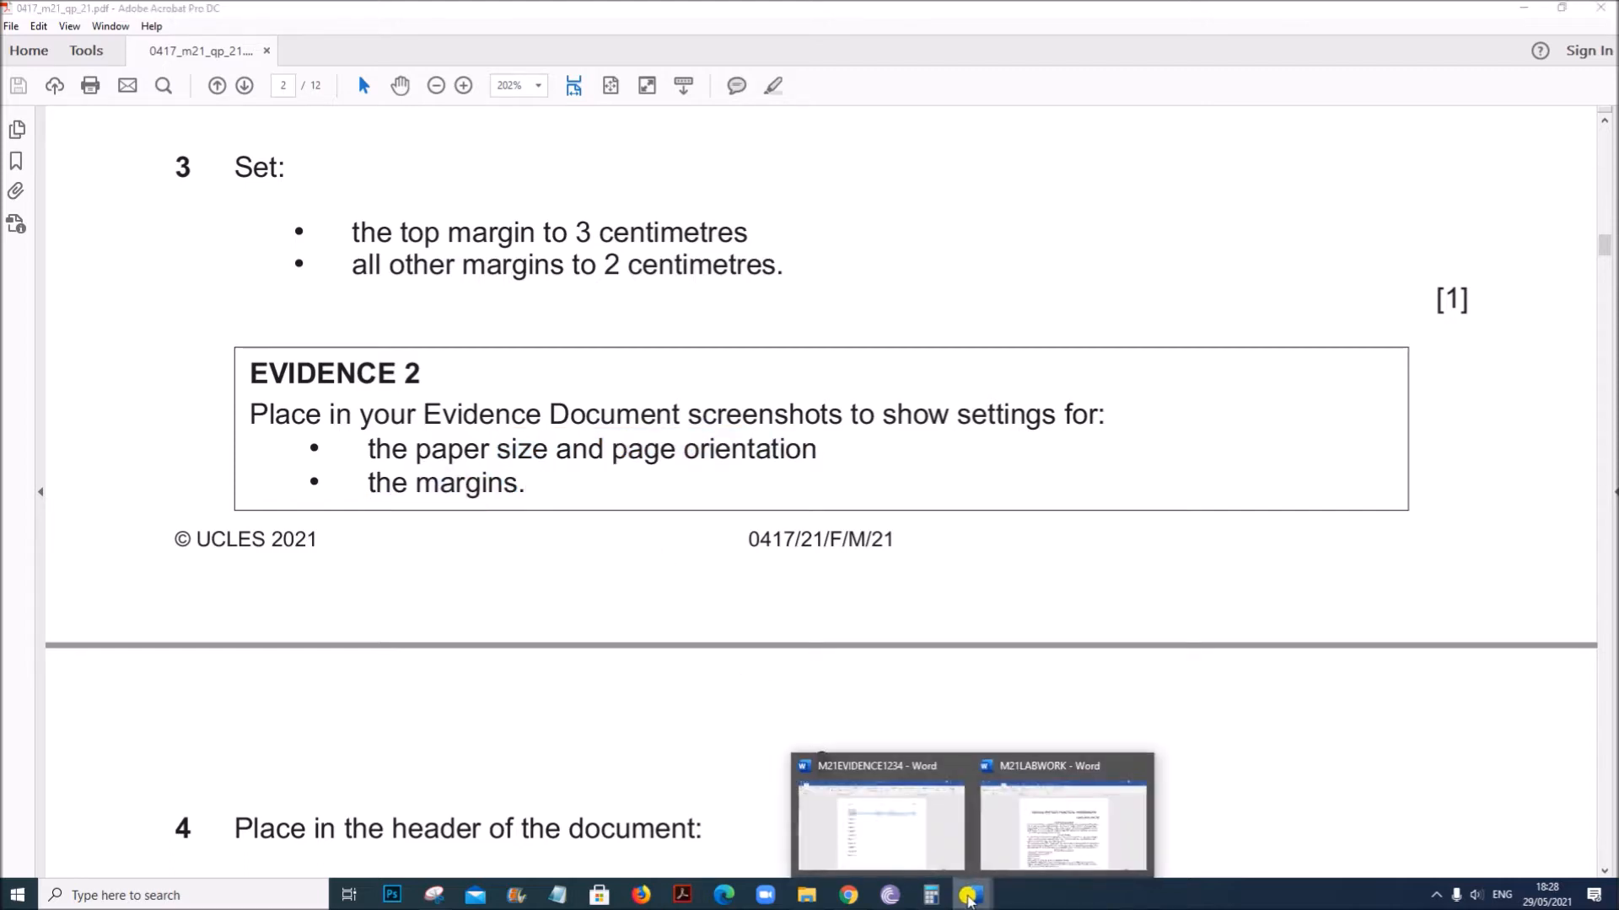
click(1063, 822)
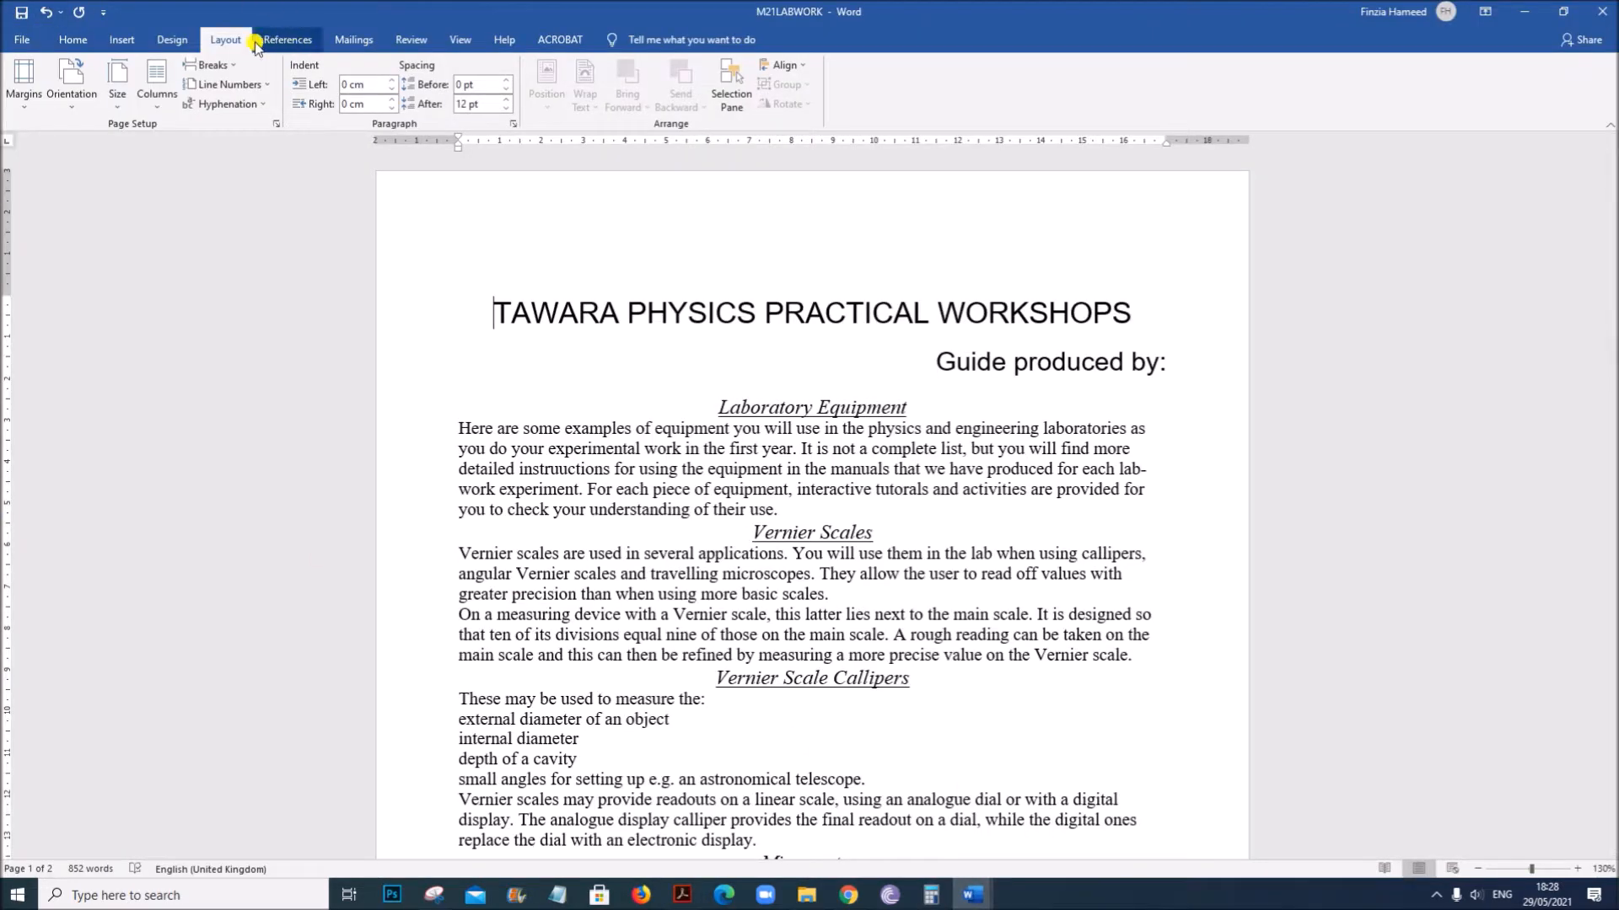
Capture the margin and orientation settings of M21LABWORK's Page Setup with the Snipping Tool, and close the settings.
click(277, 124)
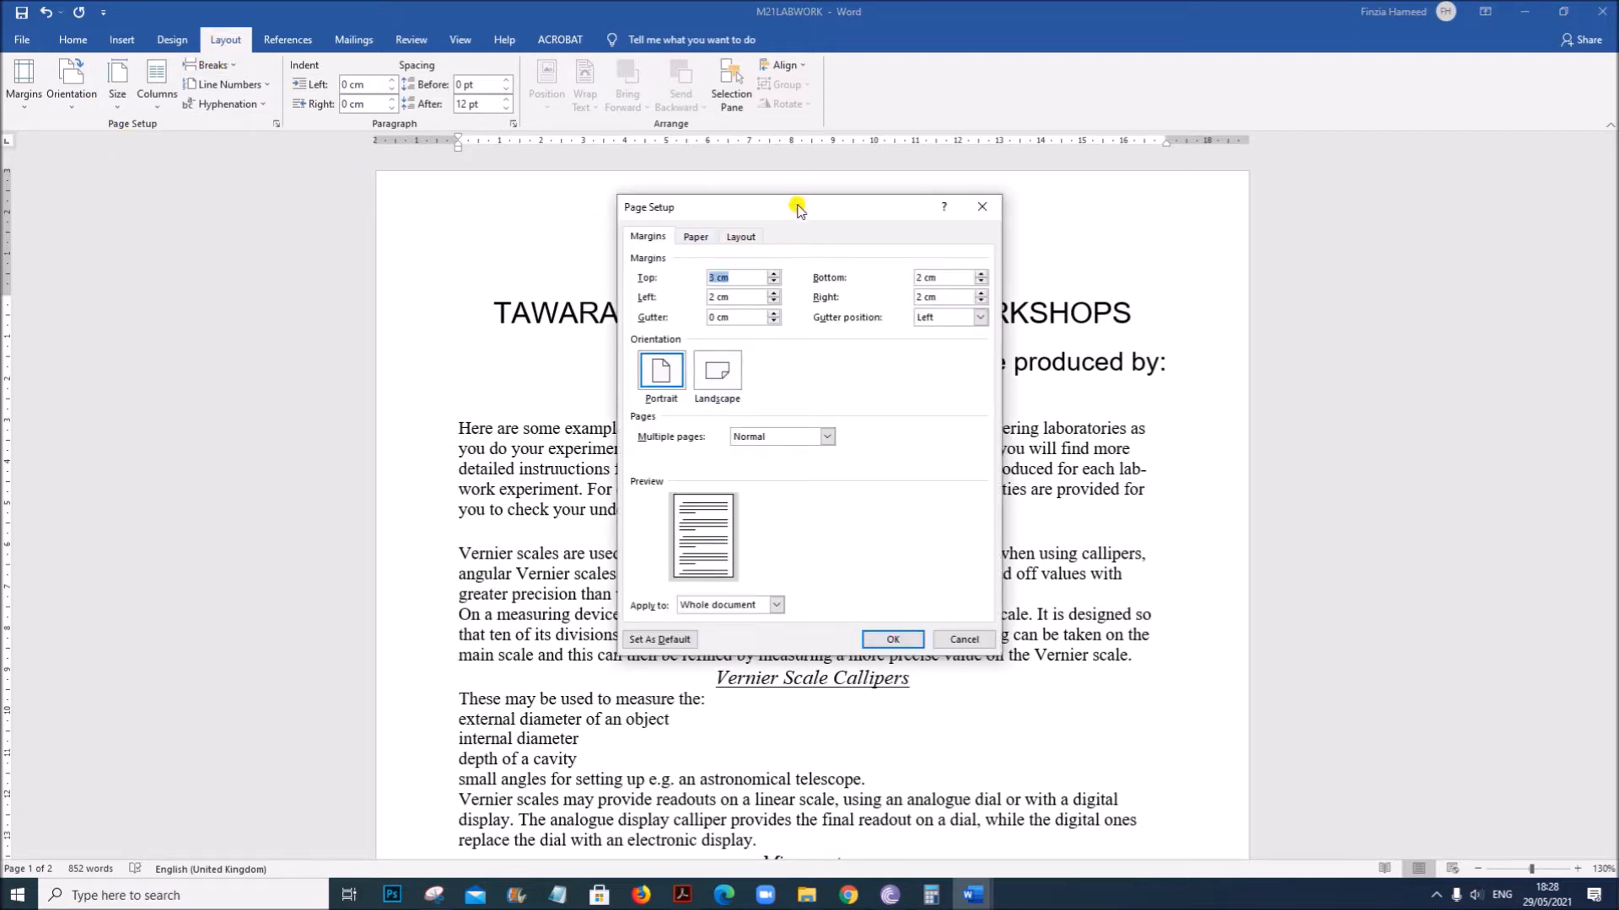
drag(796, 208, 686, 210)
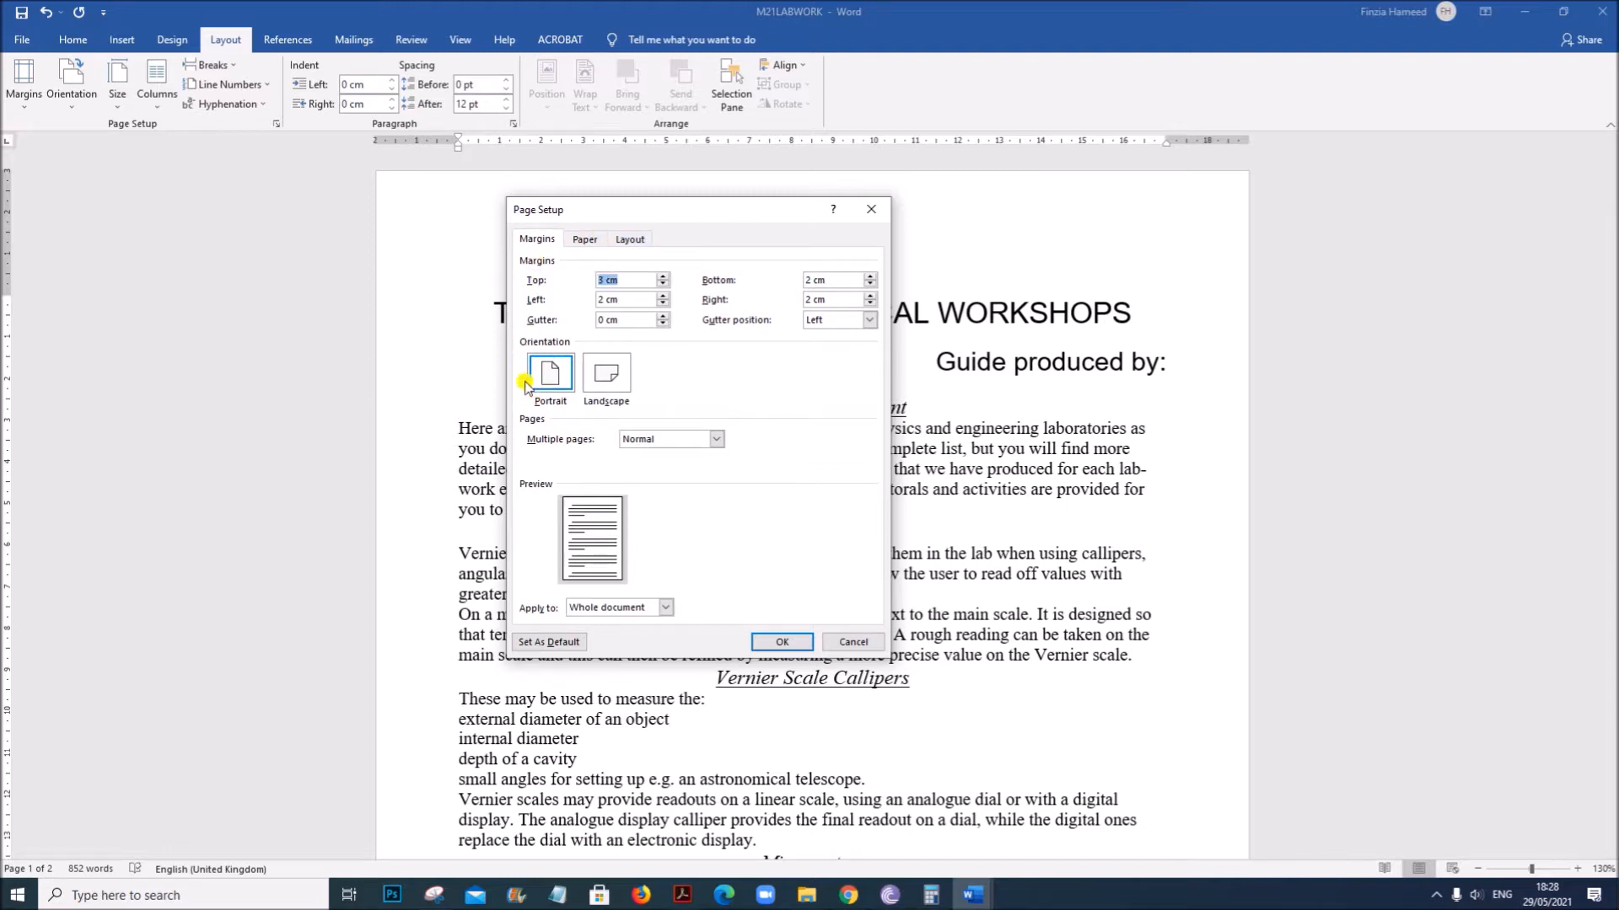
click(433, 895)
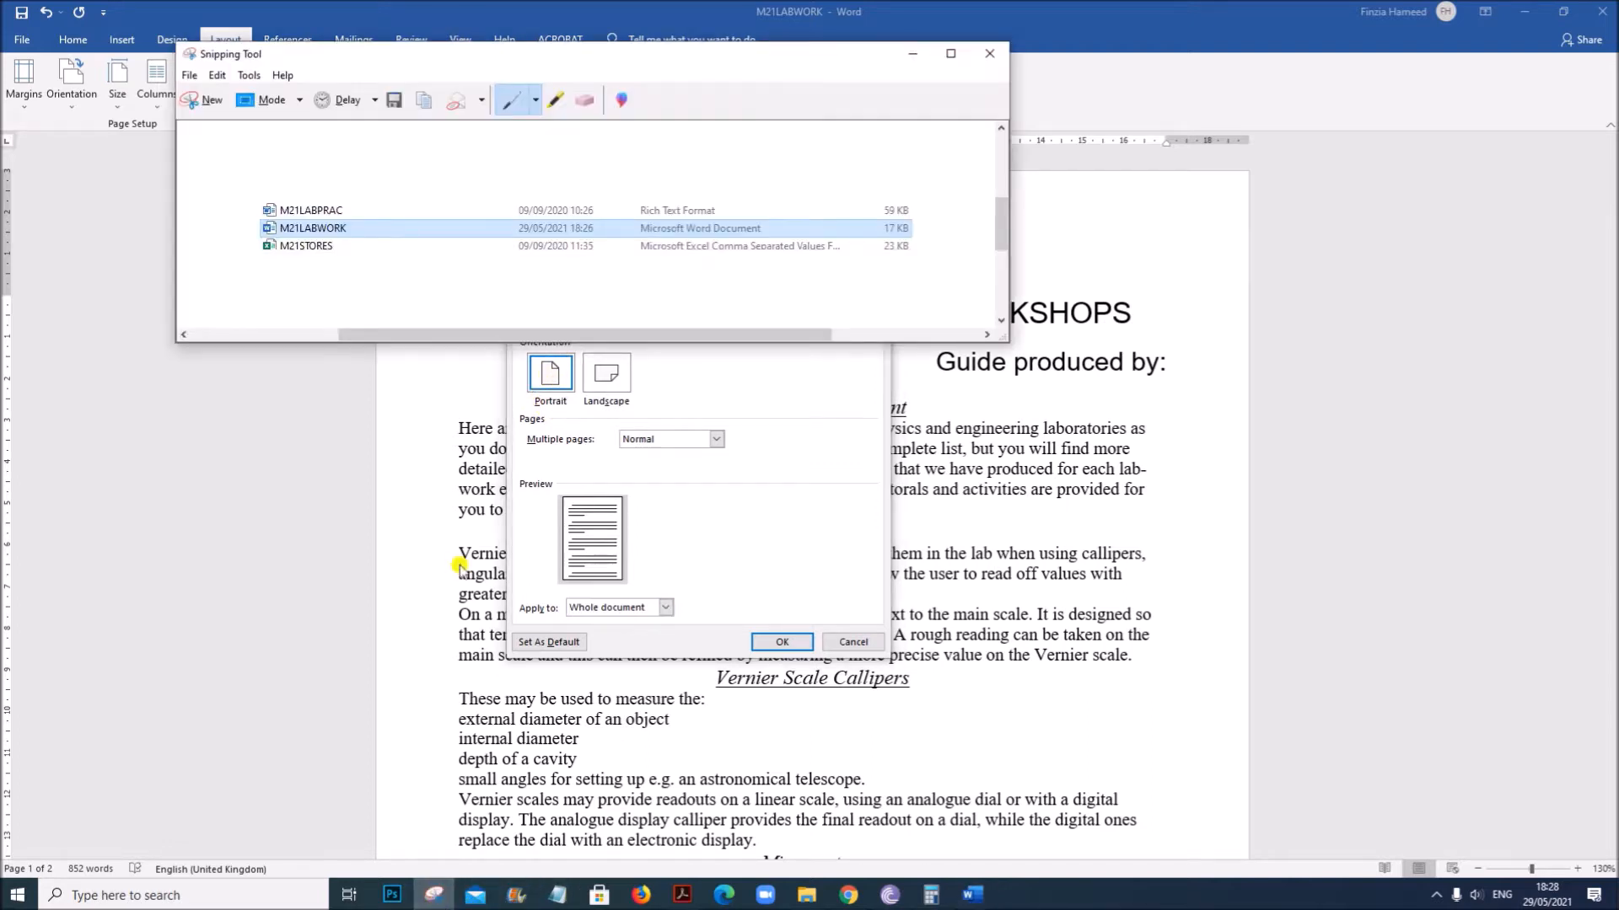
click(206, 100)
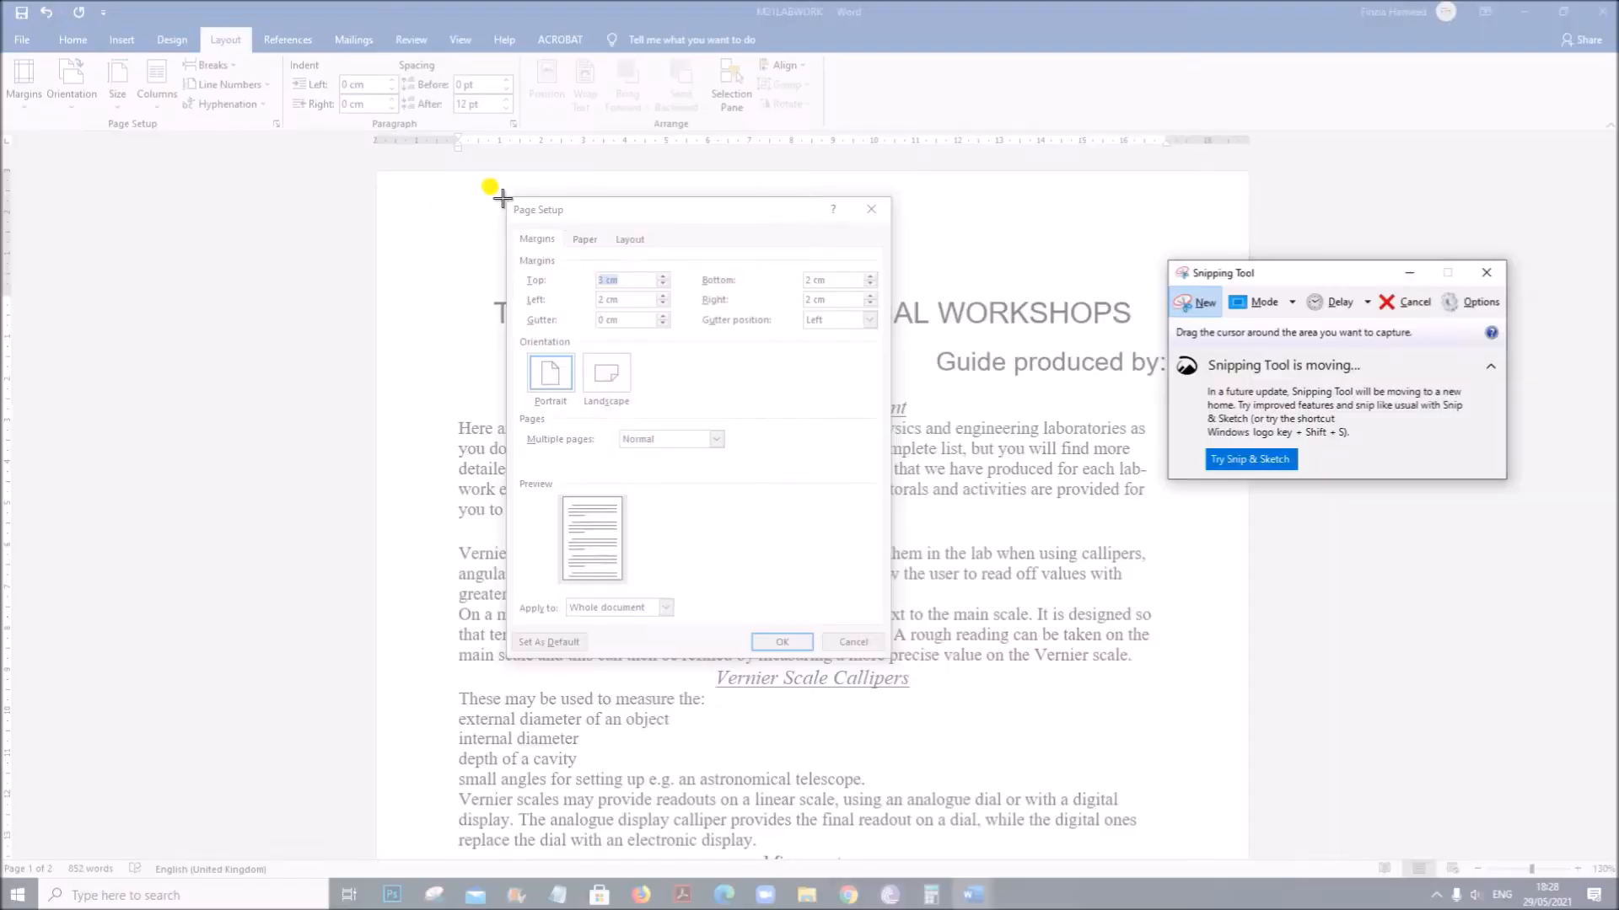
drag(505, 197, 890, 415)
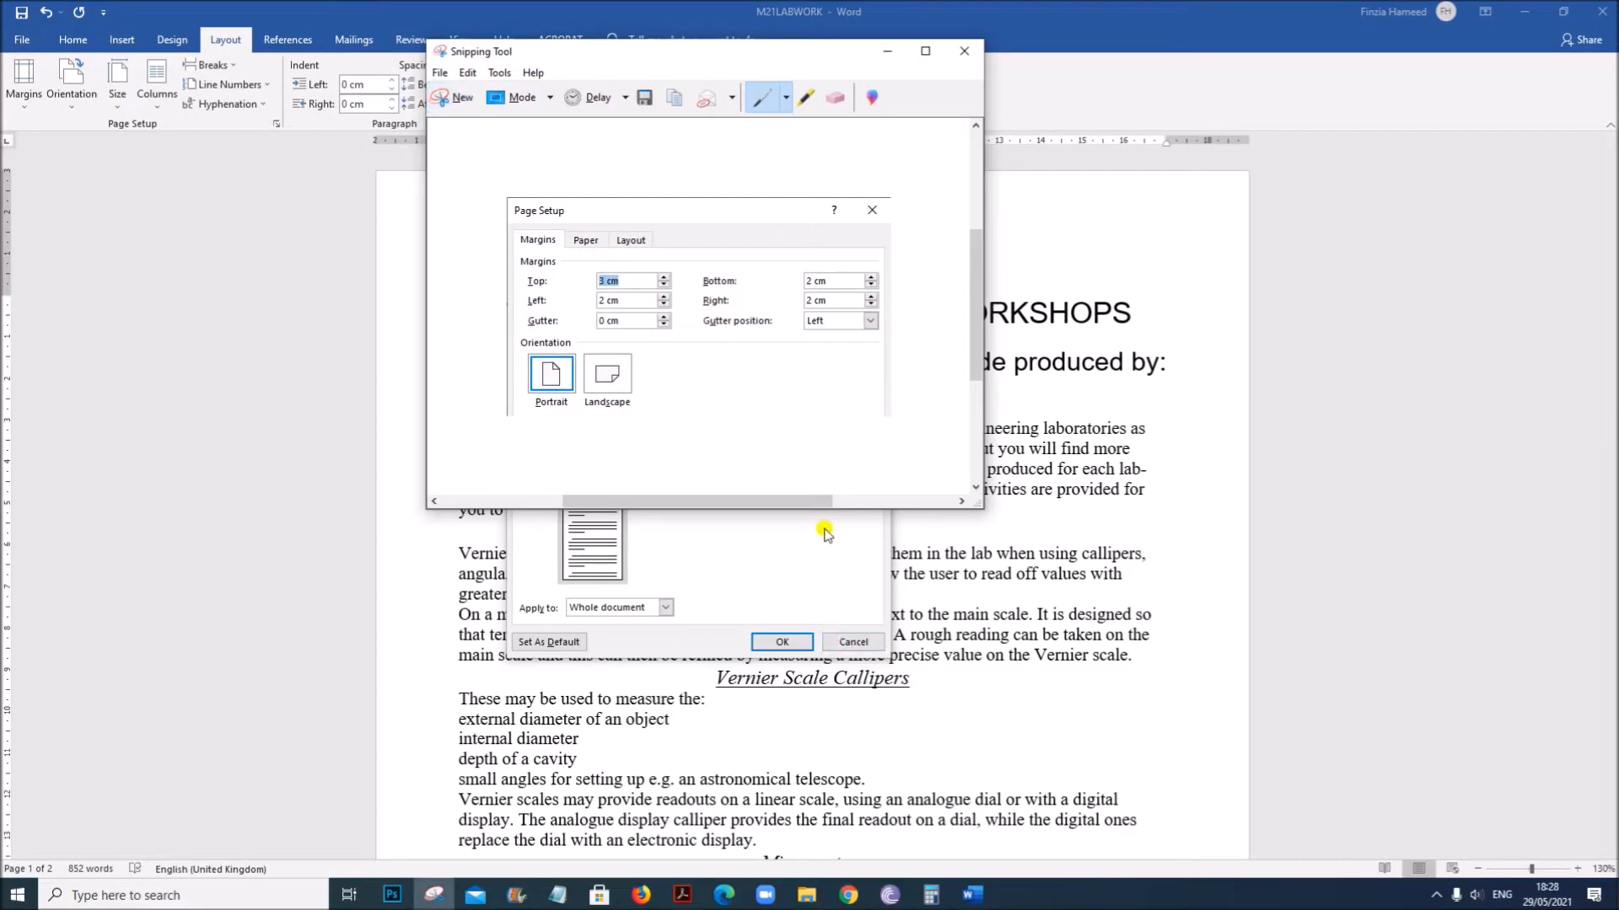
click(832, 577)
click(782, 642)
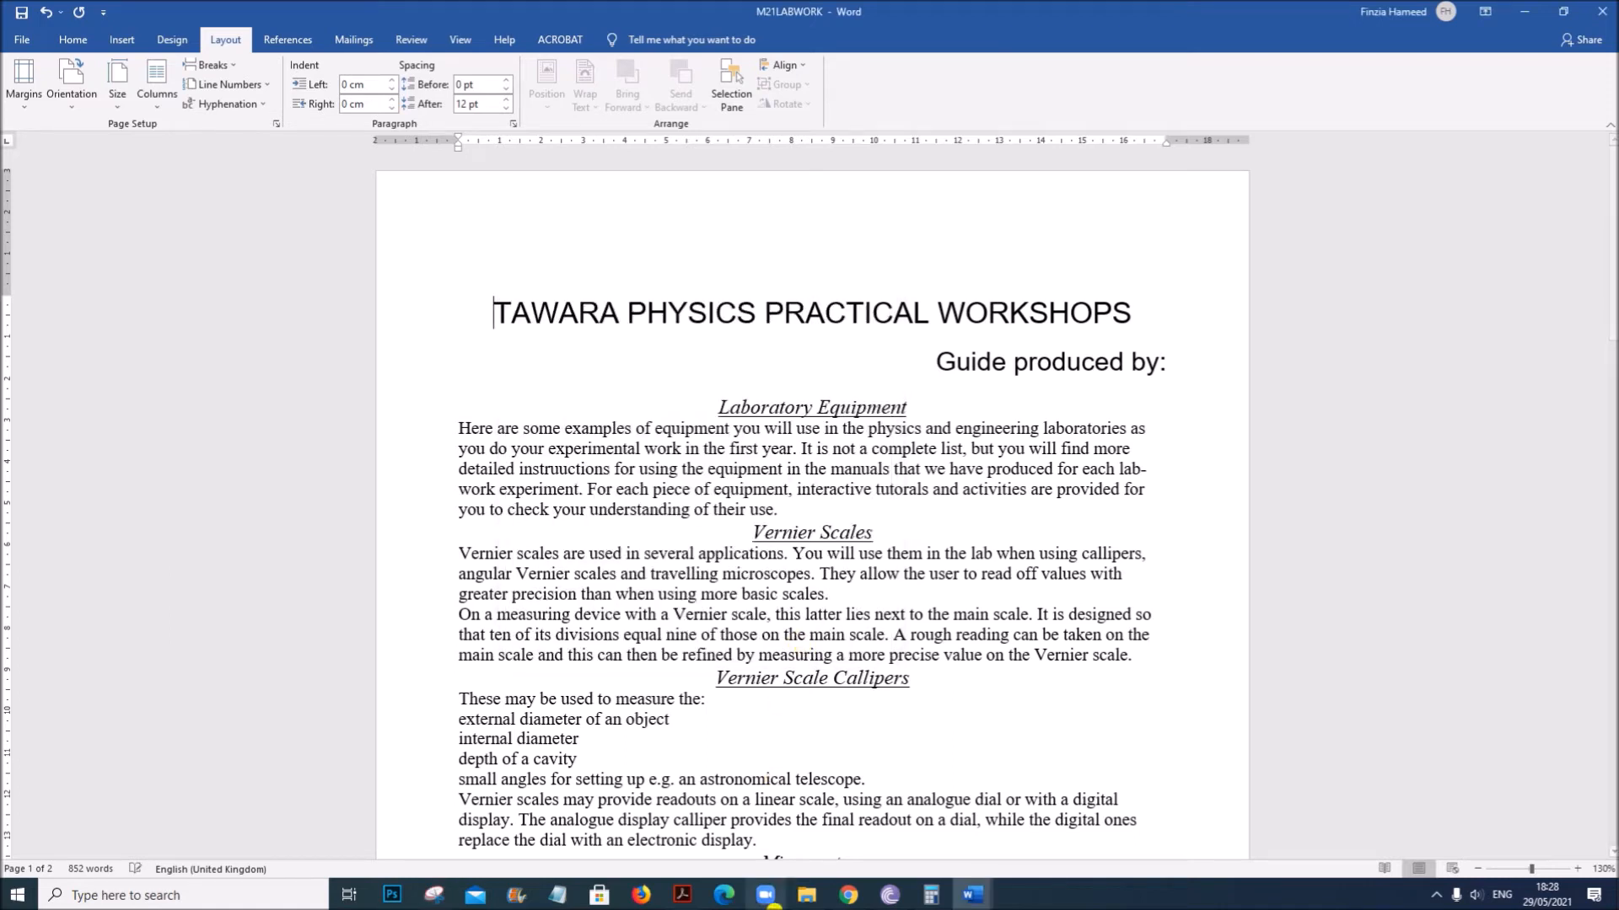
Paste the margins and orientation screenshot below Evidence 2 in M21EVIDENCE1234, and start a new line after it.
mouse_move(986, 894)
click(876, 834)
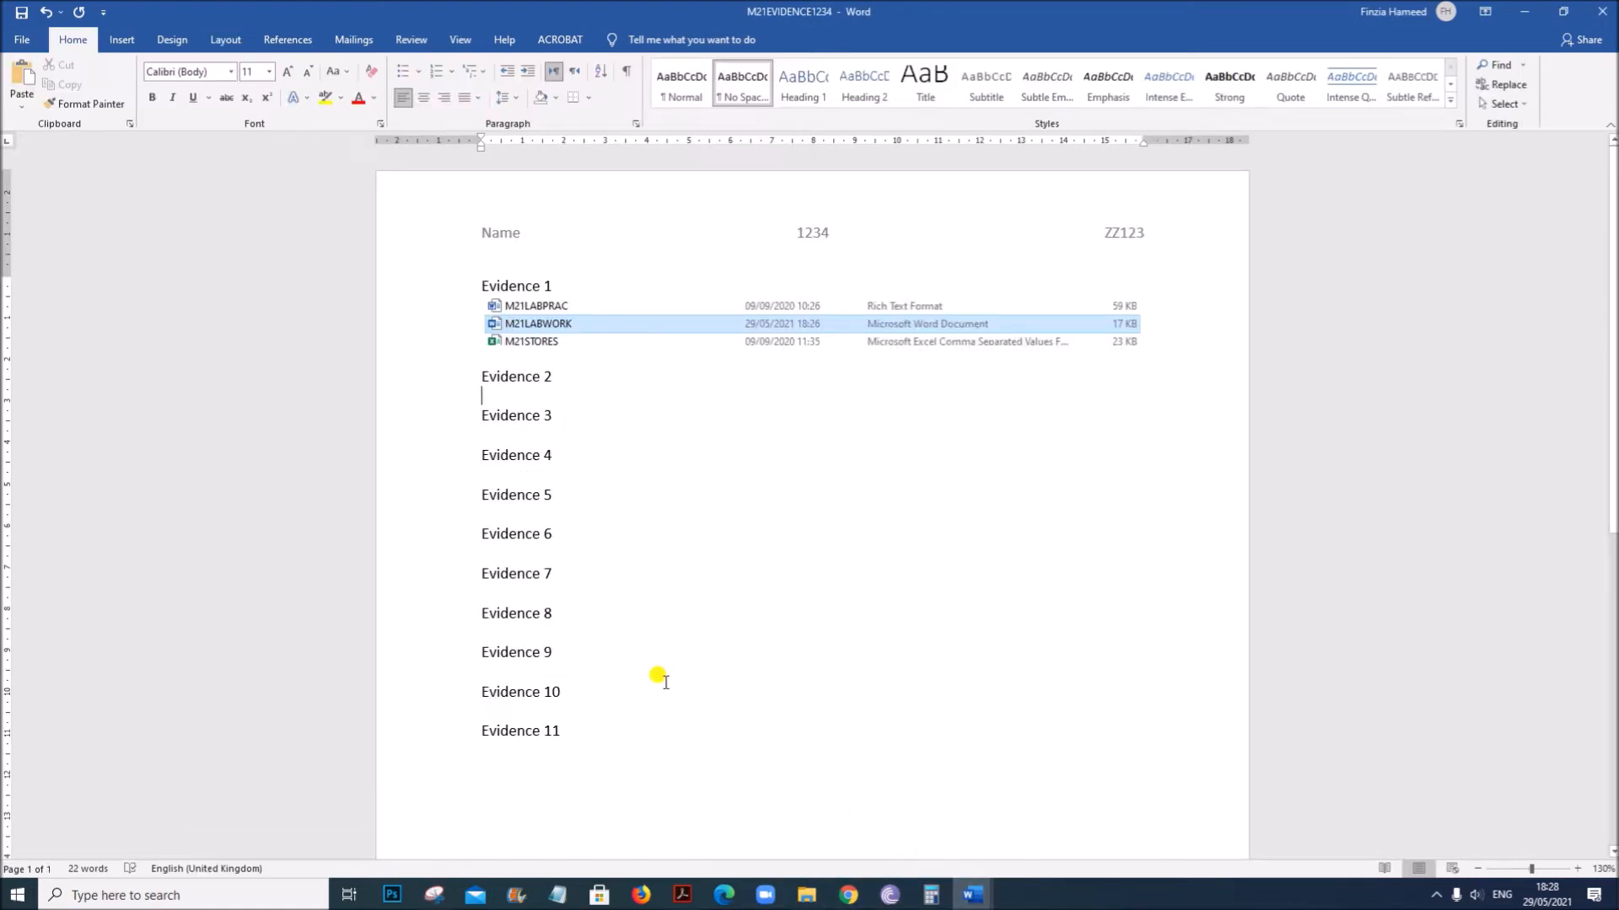
key(ctrl+v)
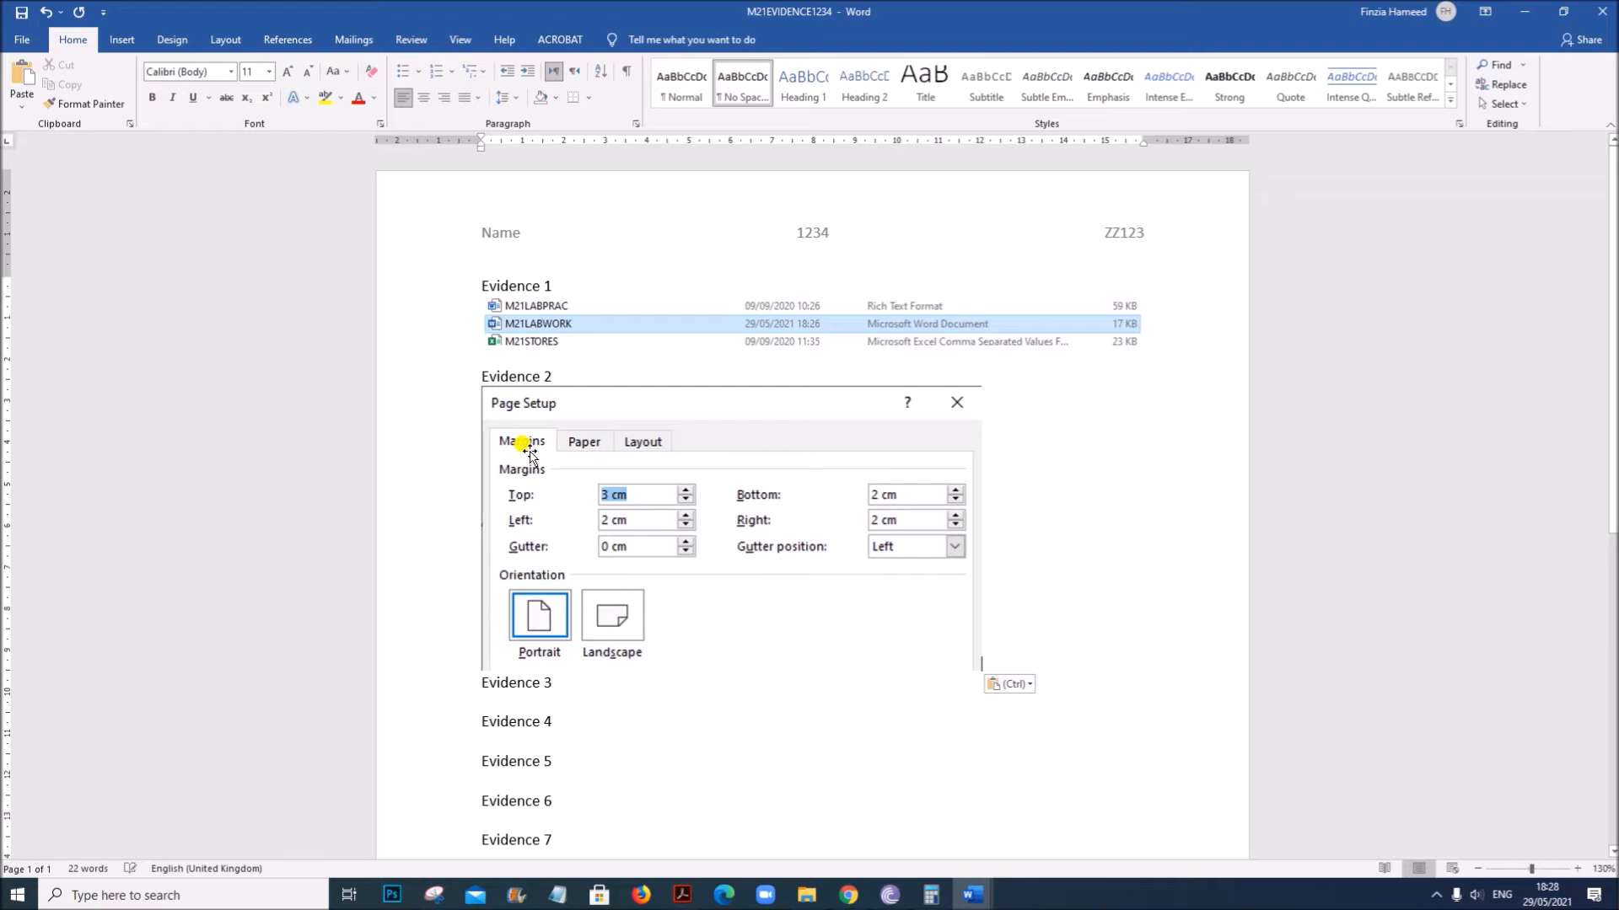
scroll(529, 455, down, 3)
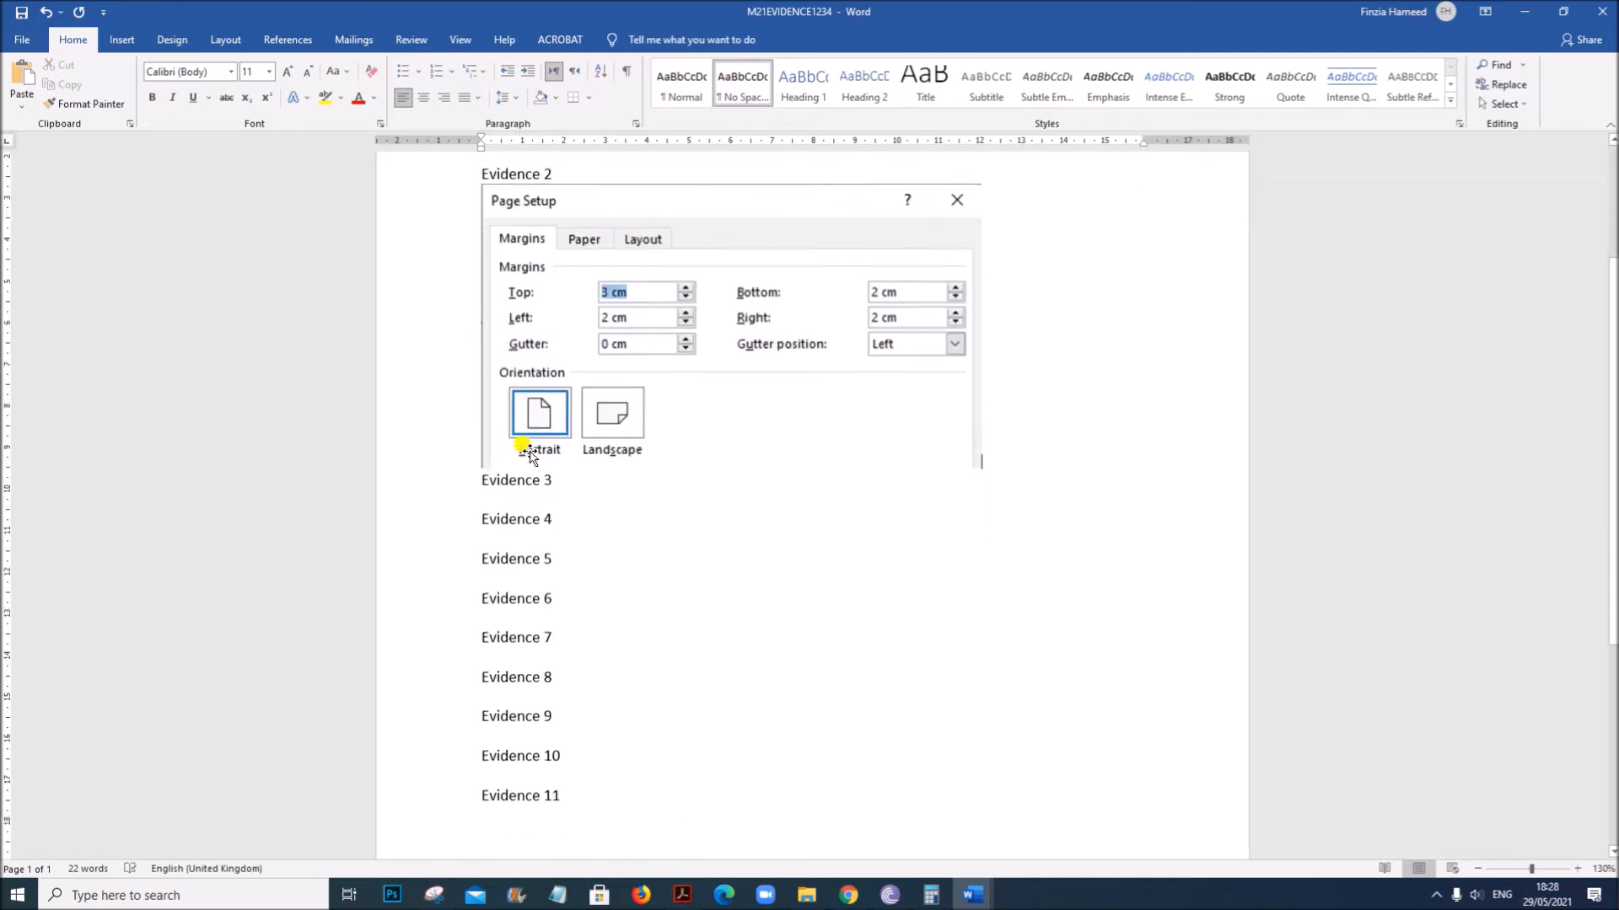
key(Return)
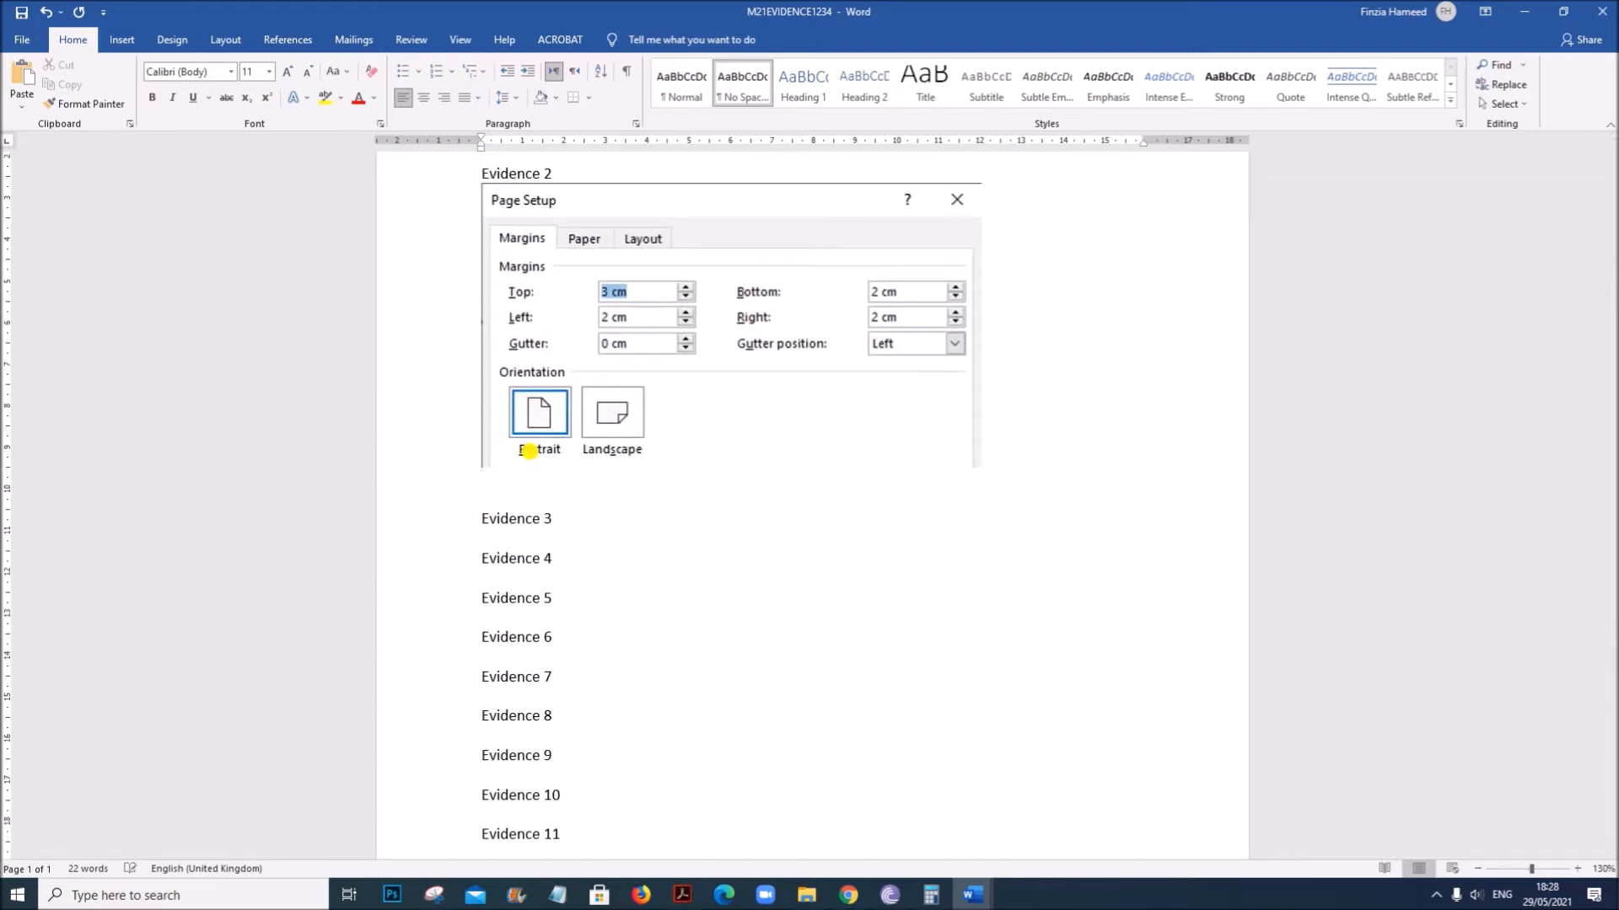
Recheck the Evidence 2 requirements in the exam paper, and capture M21LABWORK's A4 paper size settings with the Snipping Tool.
click(682, 894)
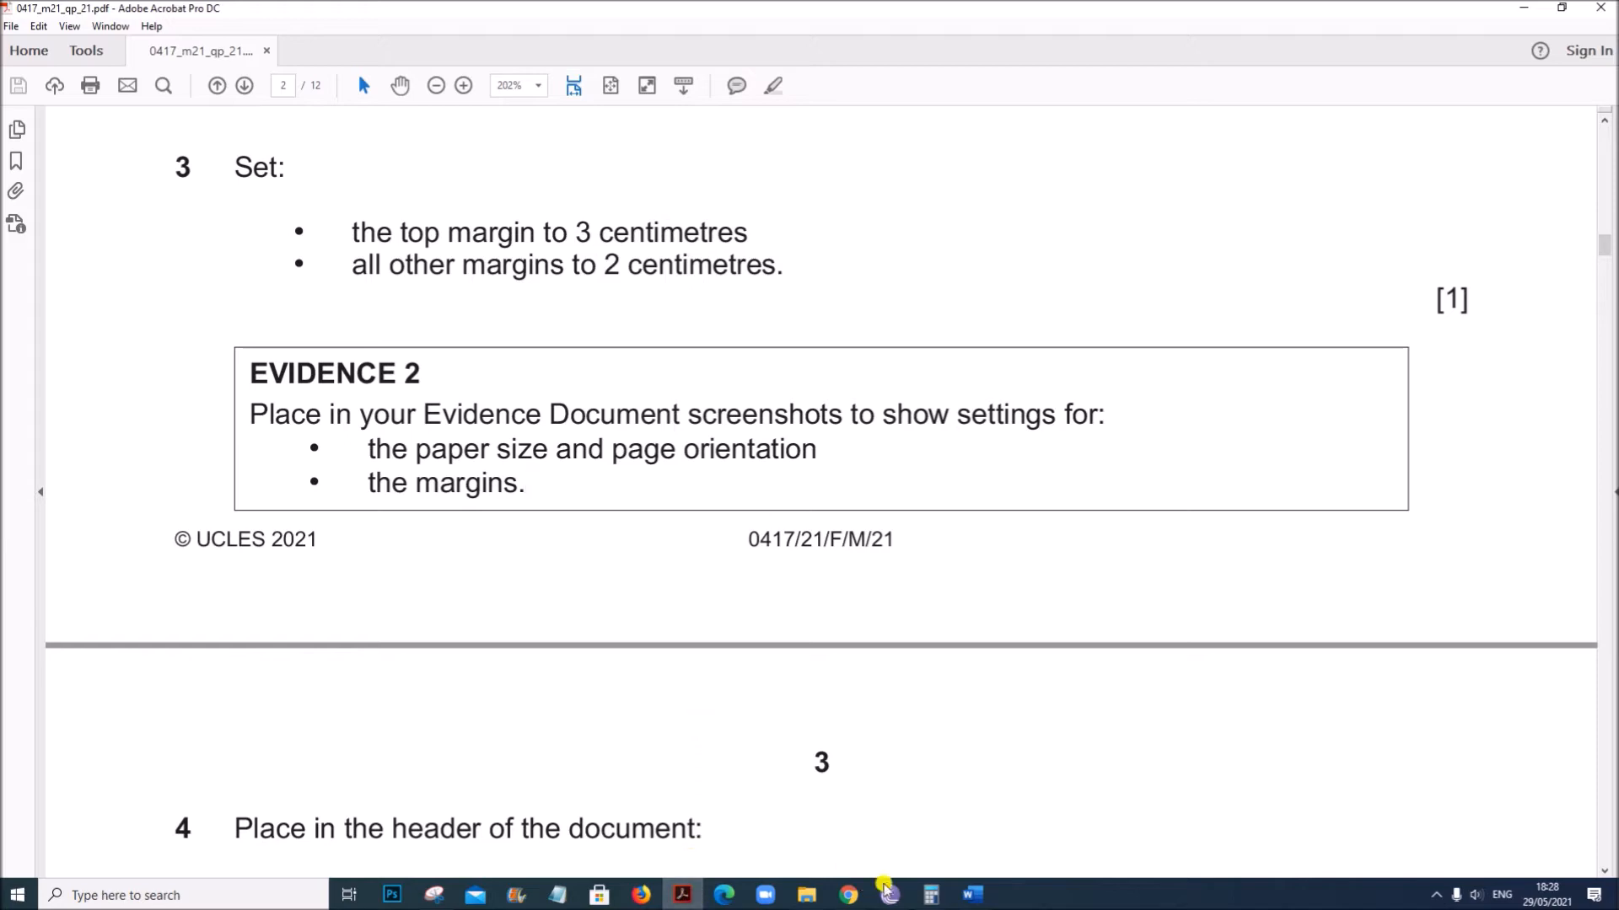
mouse_move(973, 894)
click(1029, 843)
click(276, 122)
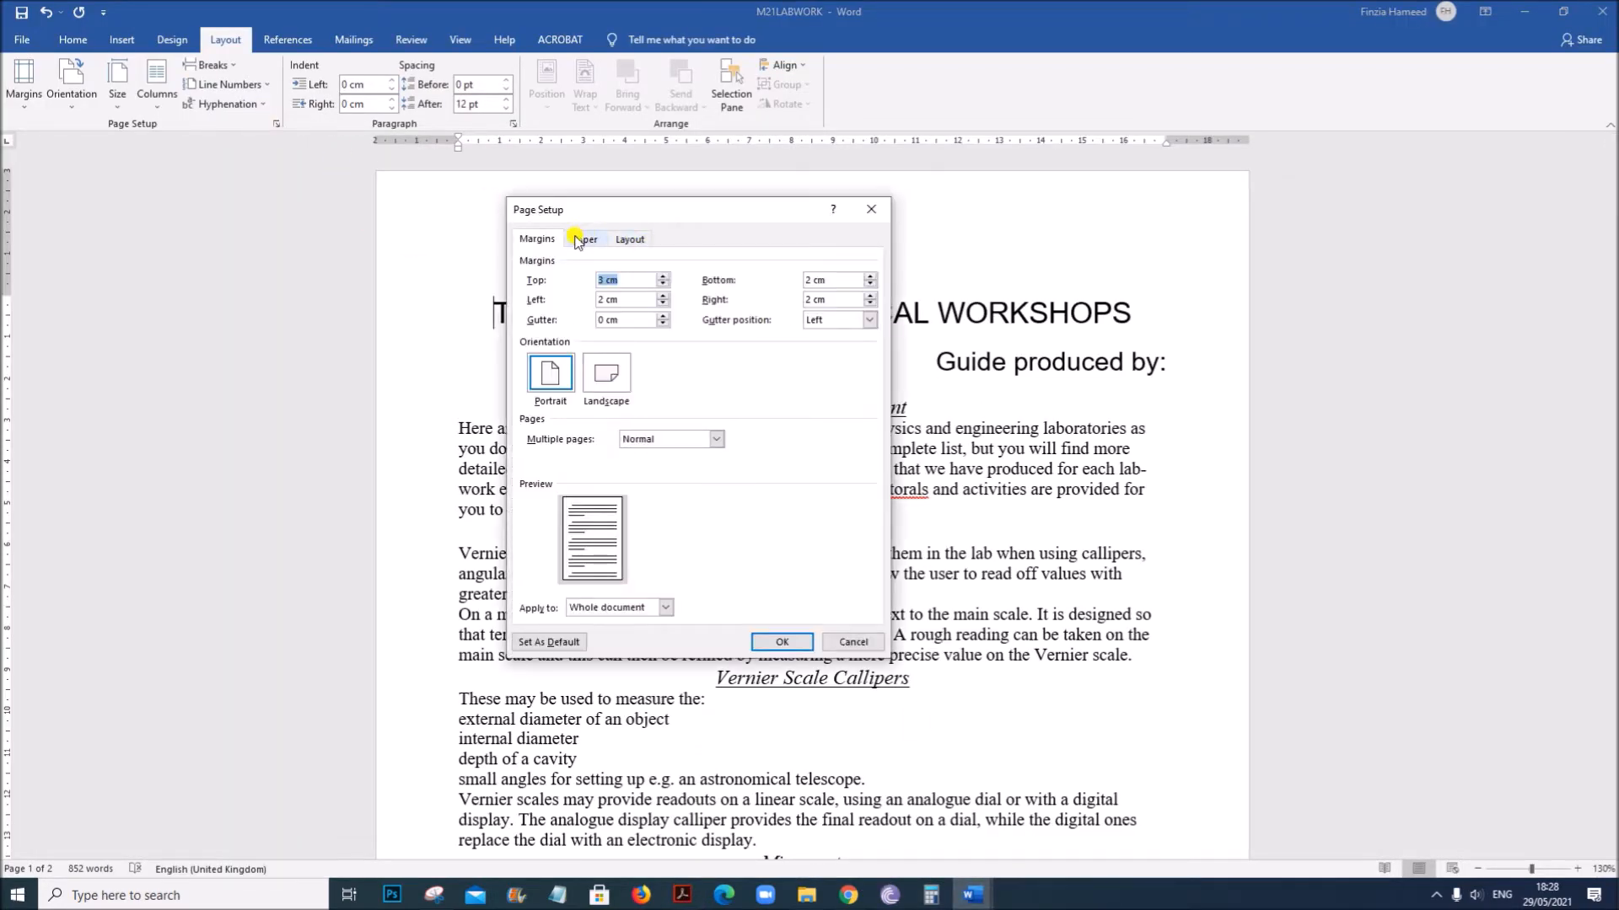
click(580, 240)
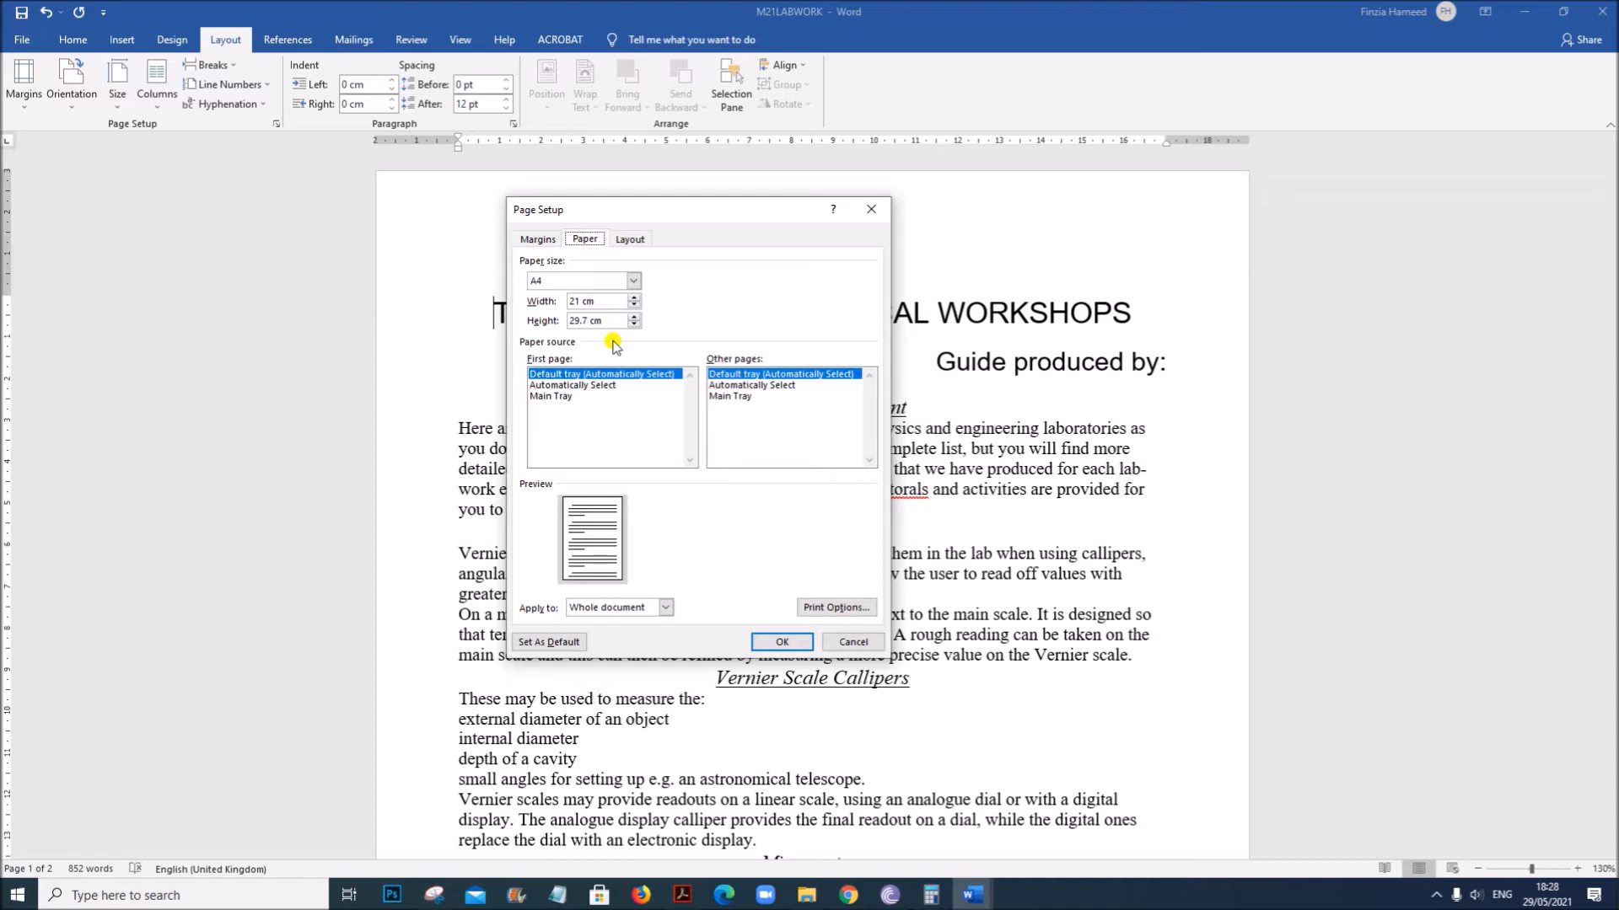
click(445, 896)
click(442, 117)
drag(506, 198, 887, 364)
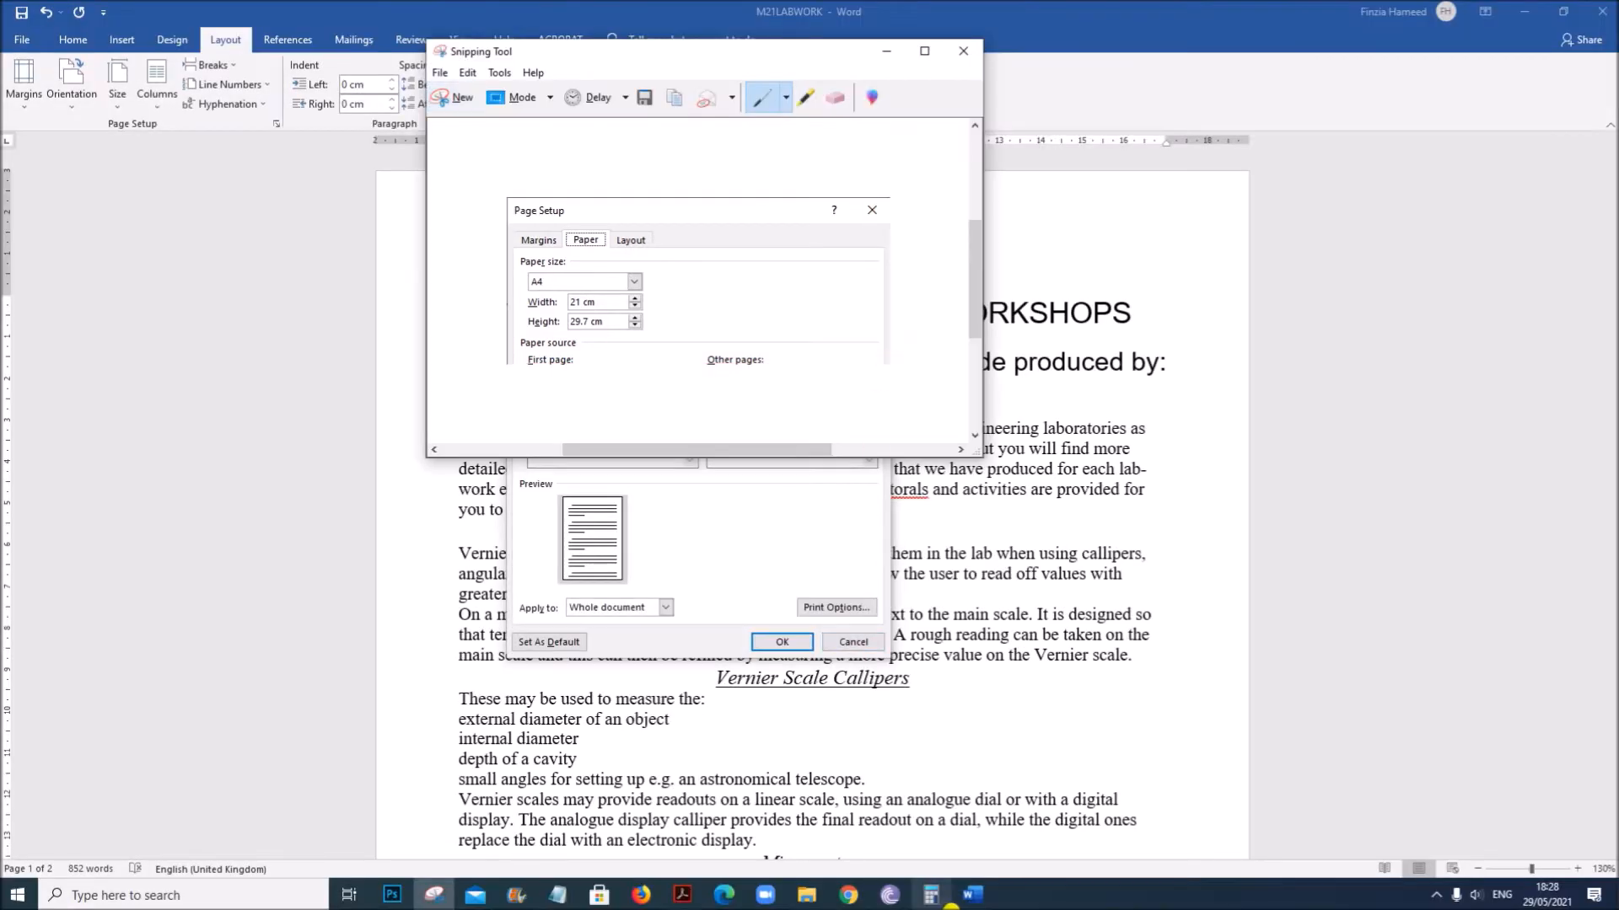
mouse_move(972, 895)
click(946, 820)
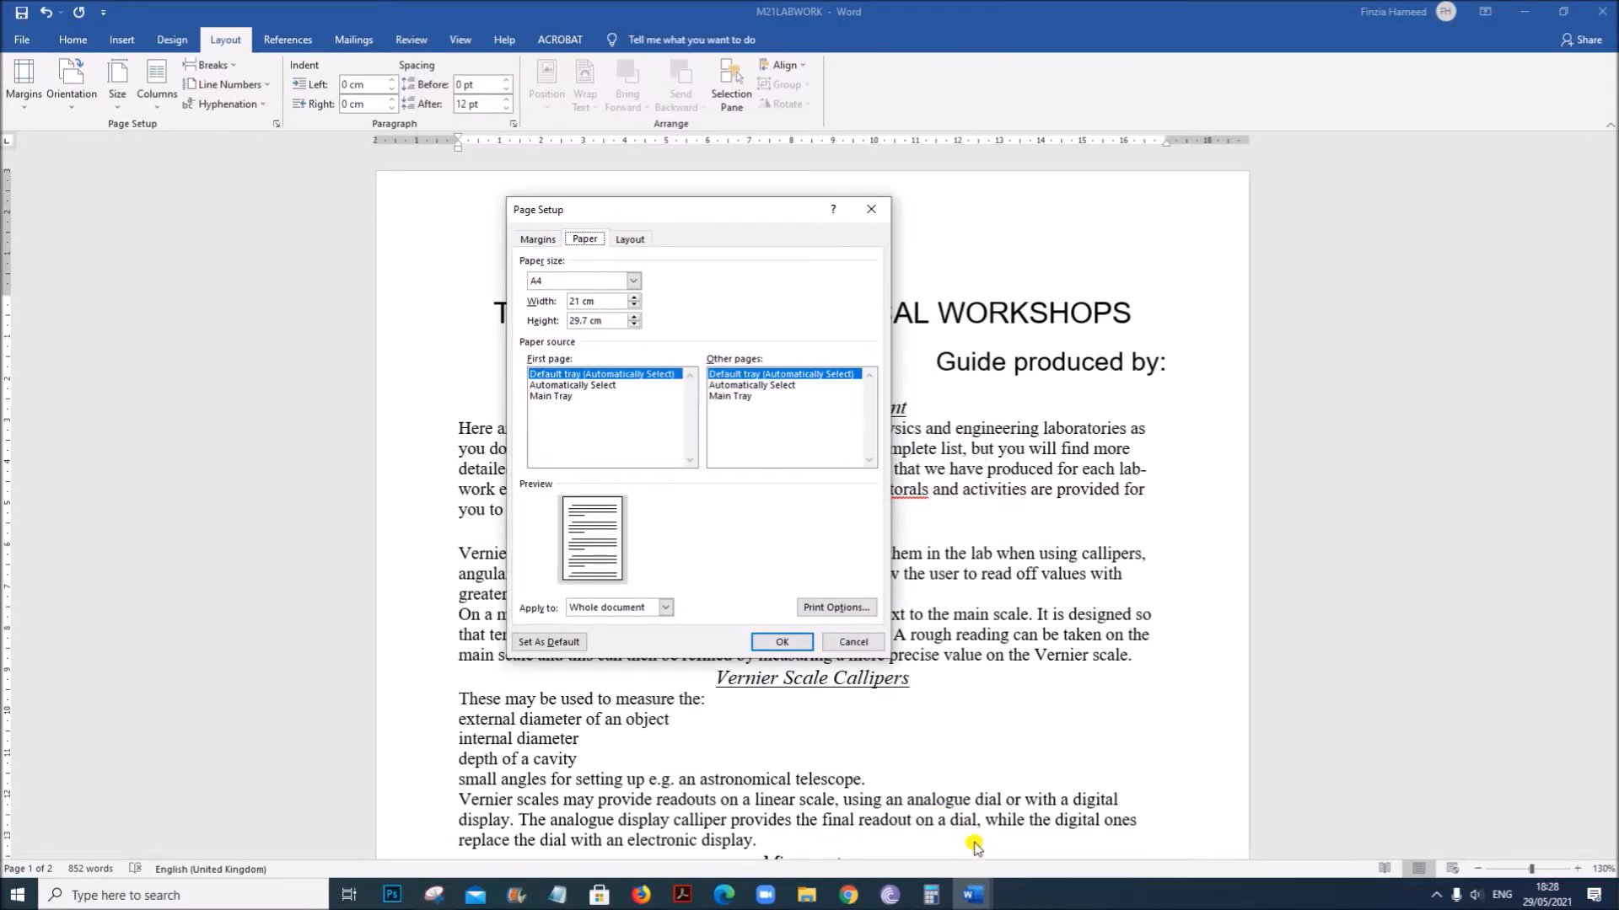
click(854, 642)
Paste the paper size screenshot under the margins screenshot in M21EVIDENCE1234, and add a blank line before Evidence 3.
mouse_move(974, 895)
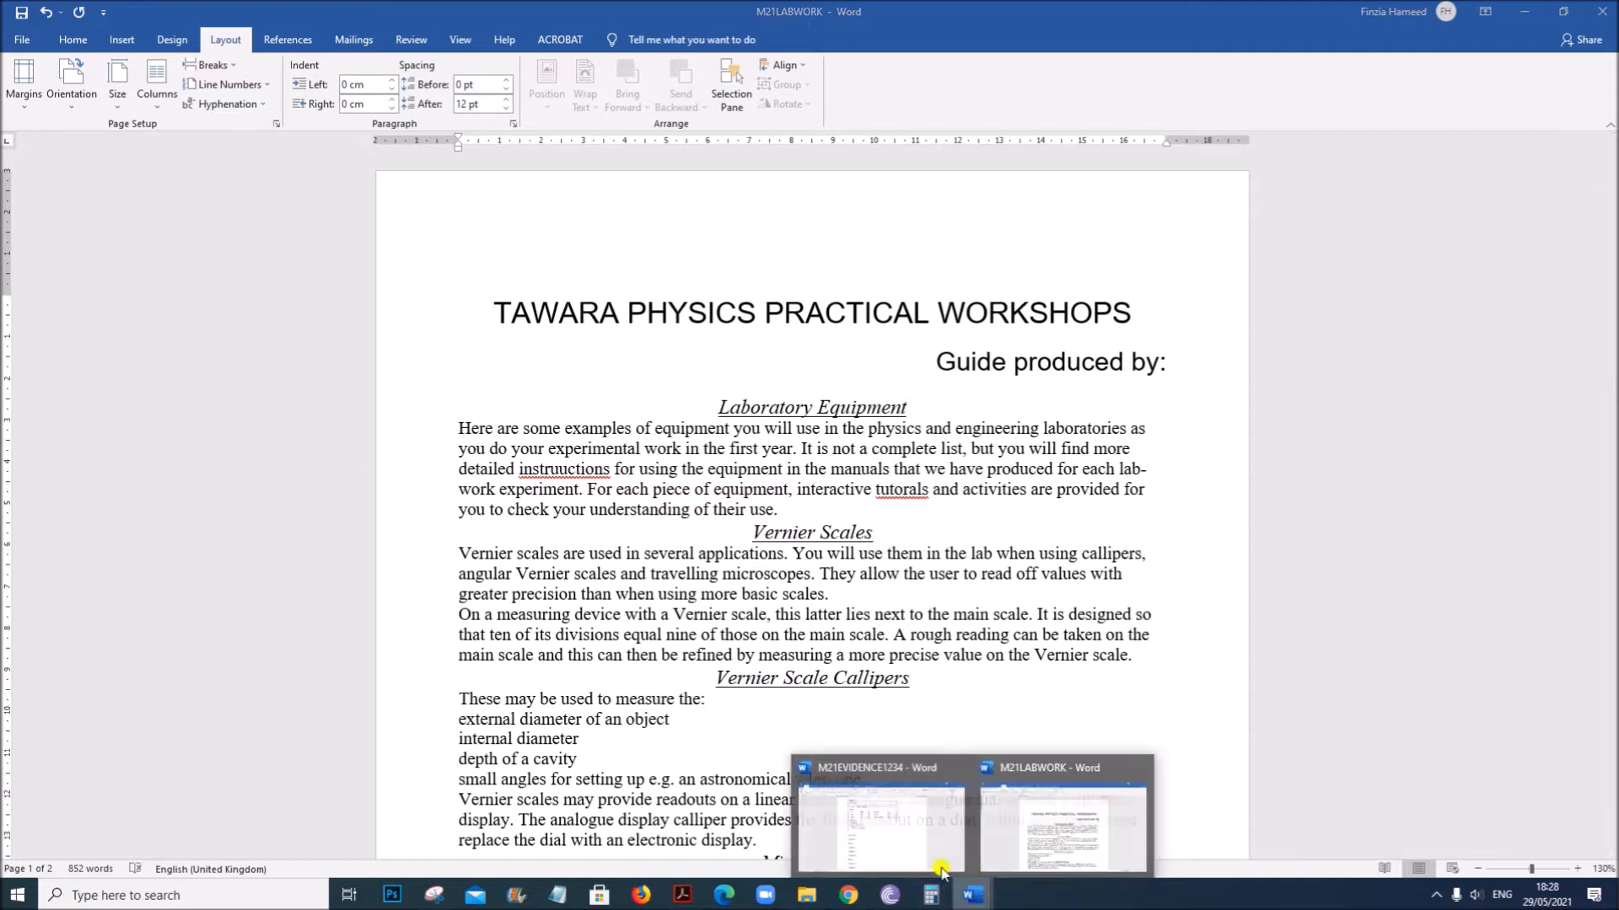
click(940, 868)
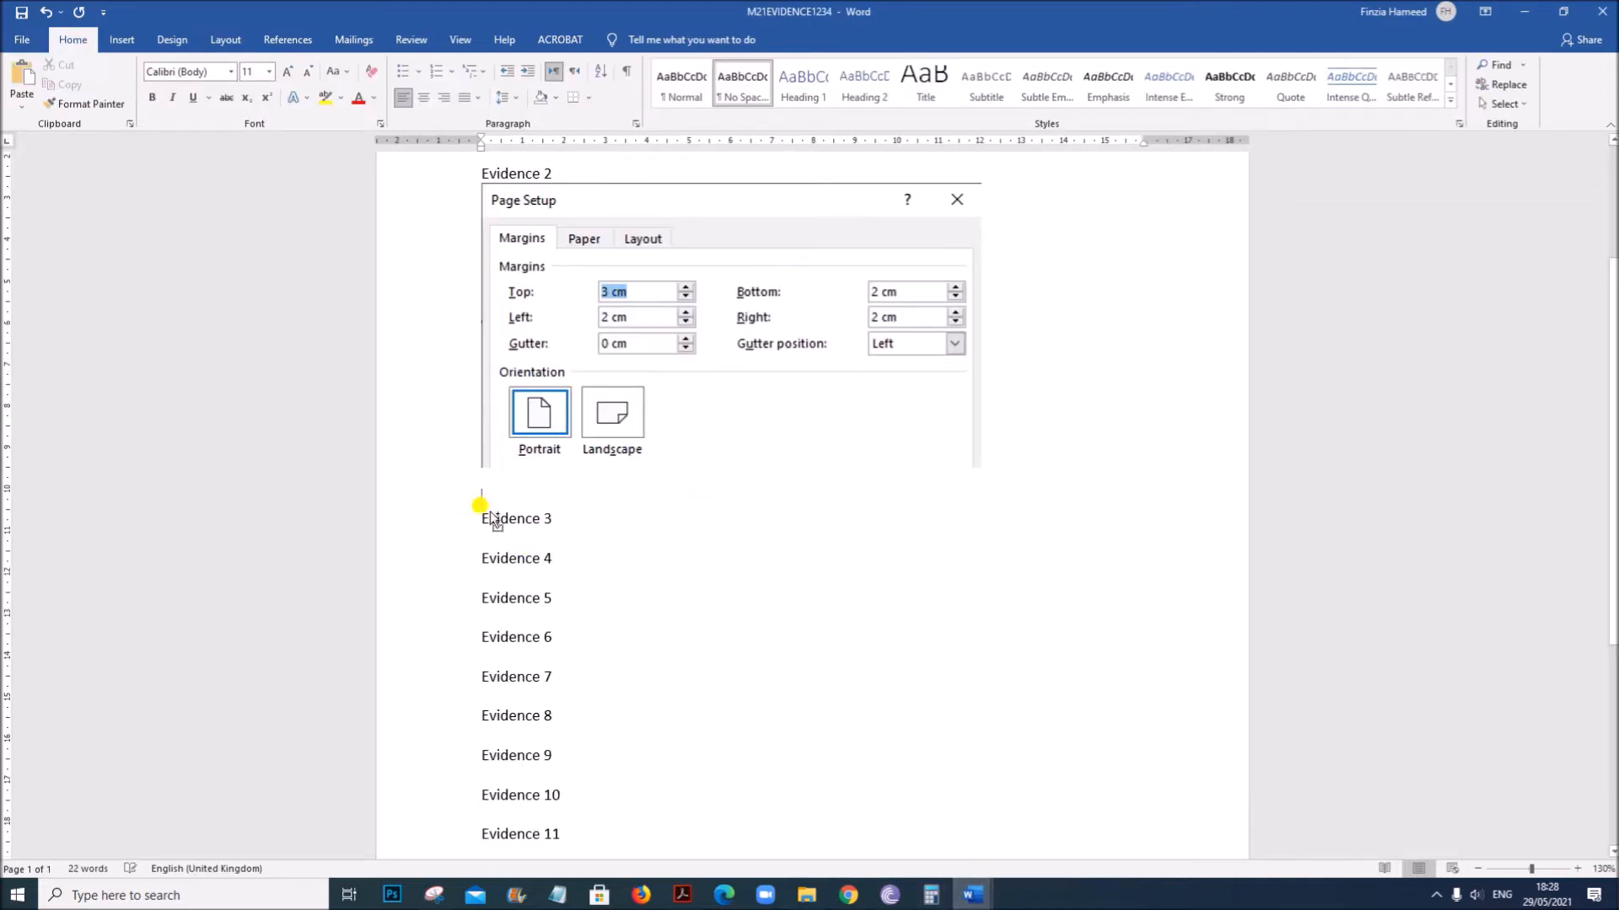
key(ctrl+v)
scroll(1011, 565, down, 3)
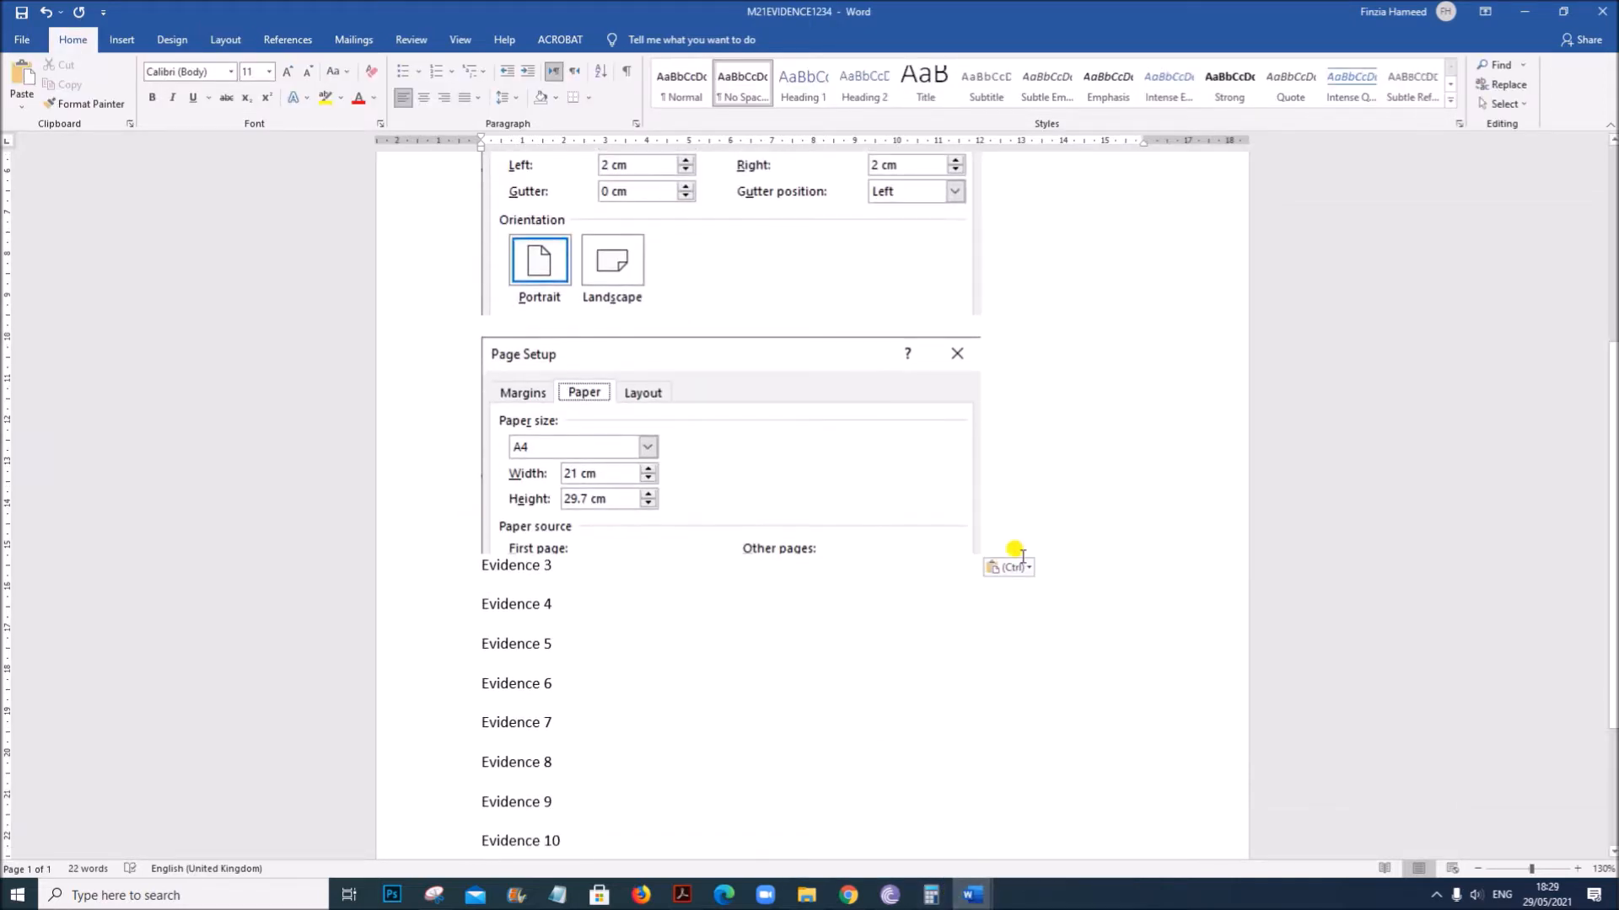
key(Return)
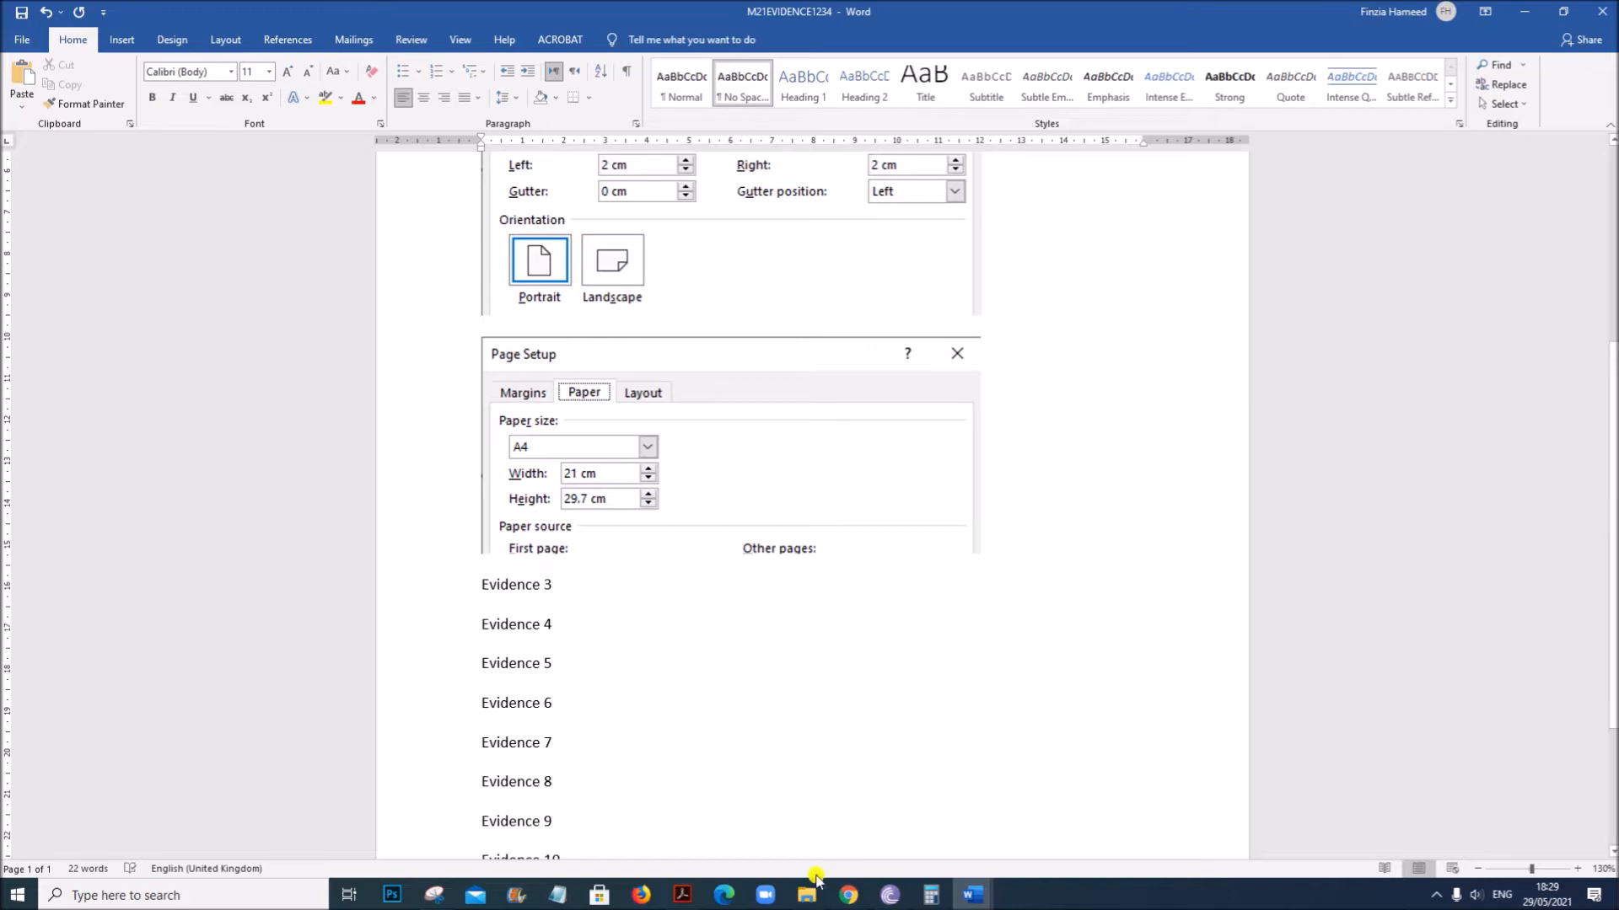
Read the header and footer requirements of instruction 4 in the exam paper in Acrobat, and return to M21LABWORK in Word.
click(683, 895)
scroll(745, 668, down, 5)
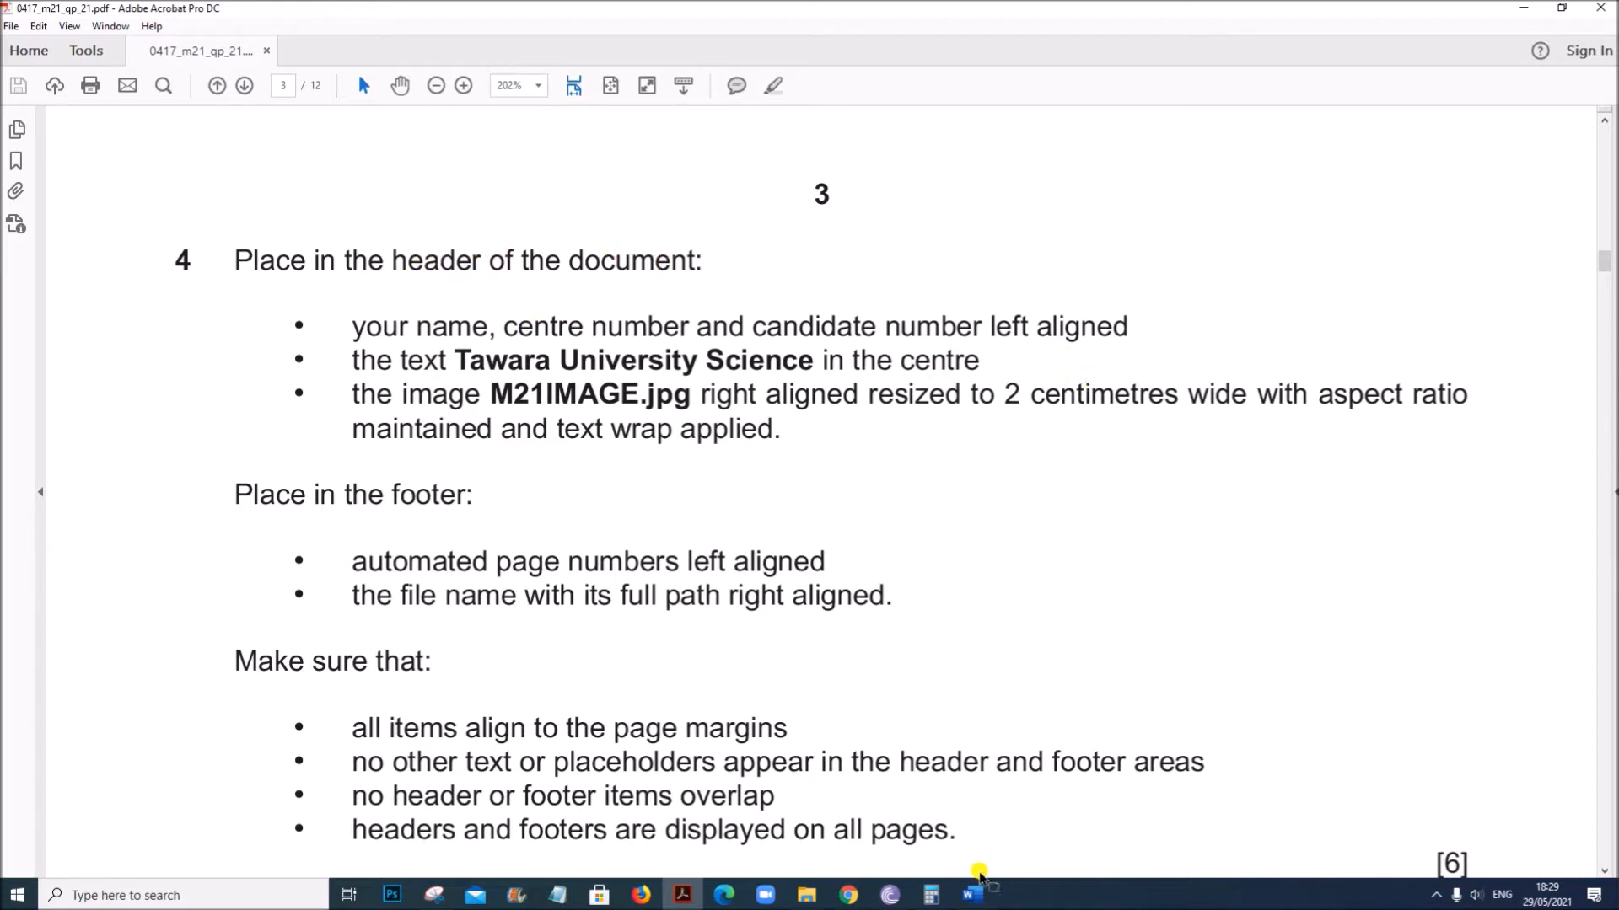
click(969, 896)
click(1064, 826)
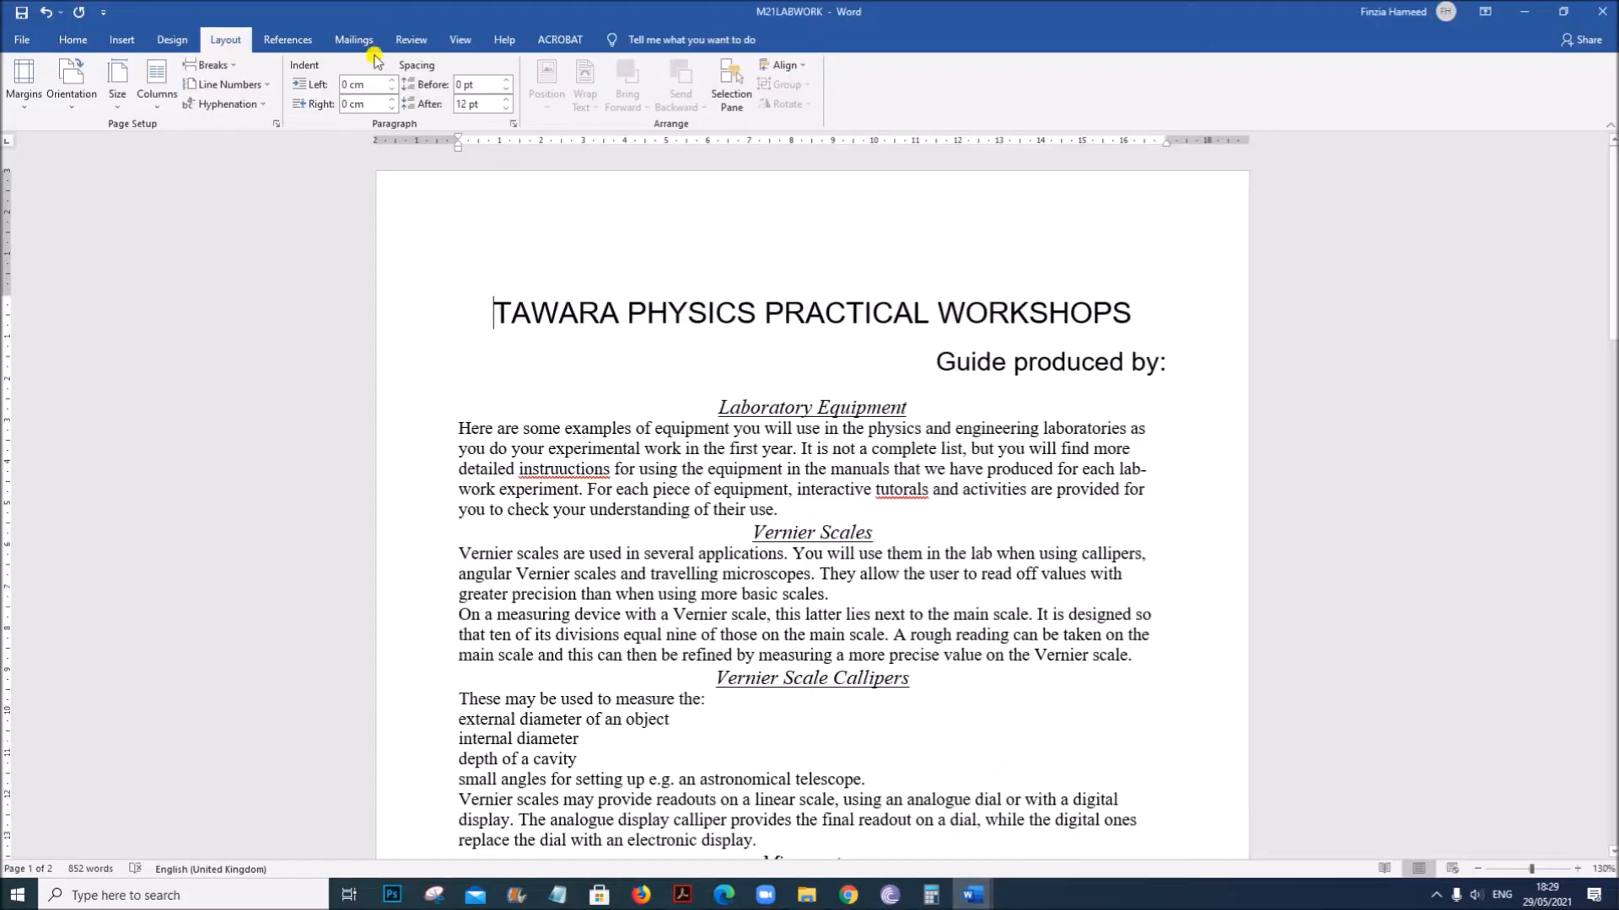
Insert a Blank (Three Columns) header, and fill its left-aligned placeholder with the comma-separated name, candidate number and centre number.
click(124, 42)
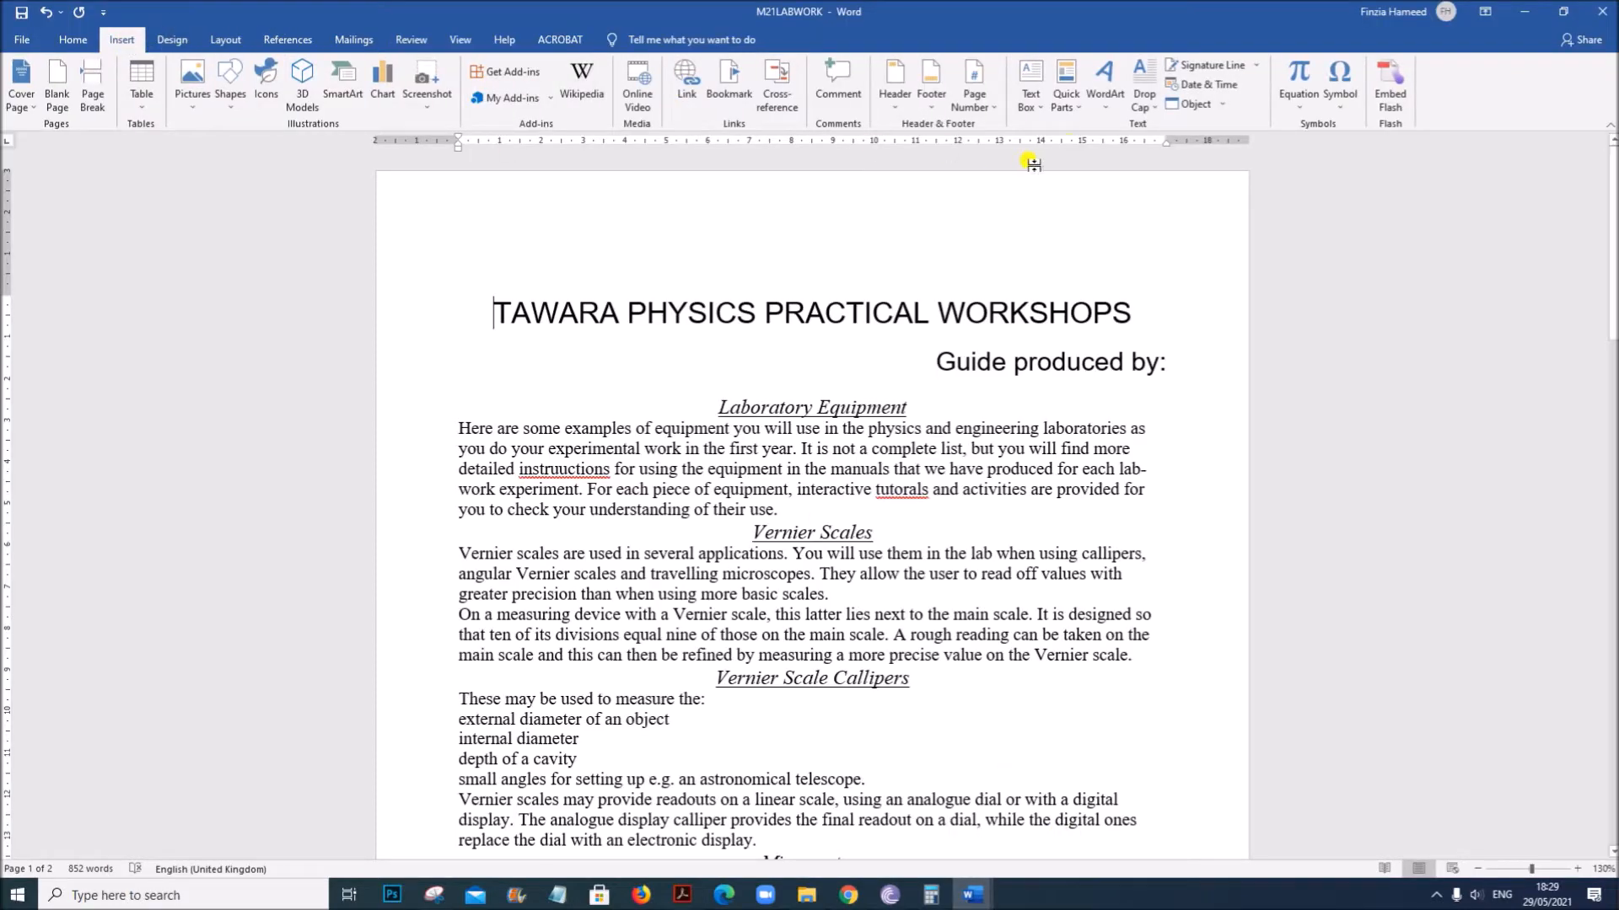
click(896, 97)
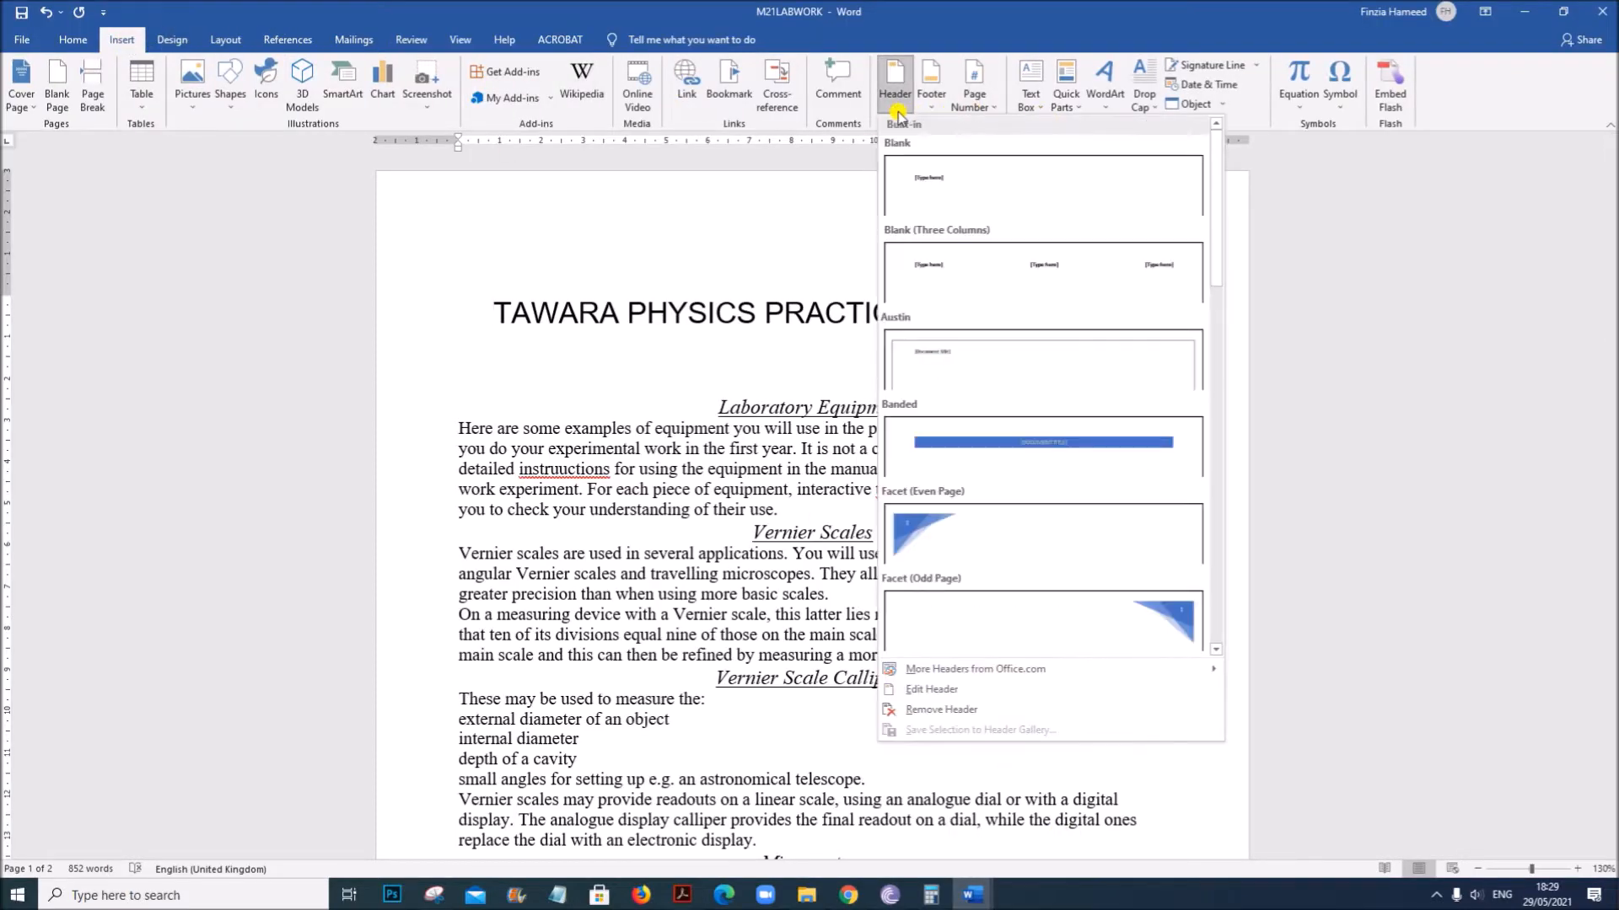
click(1066, 274)
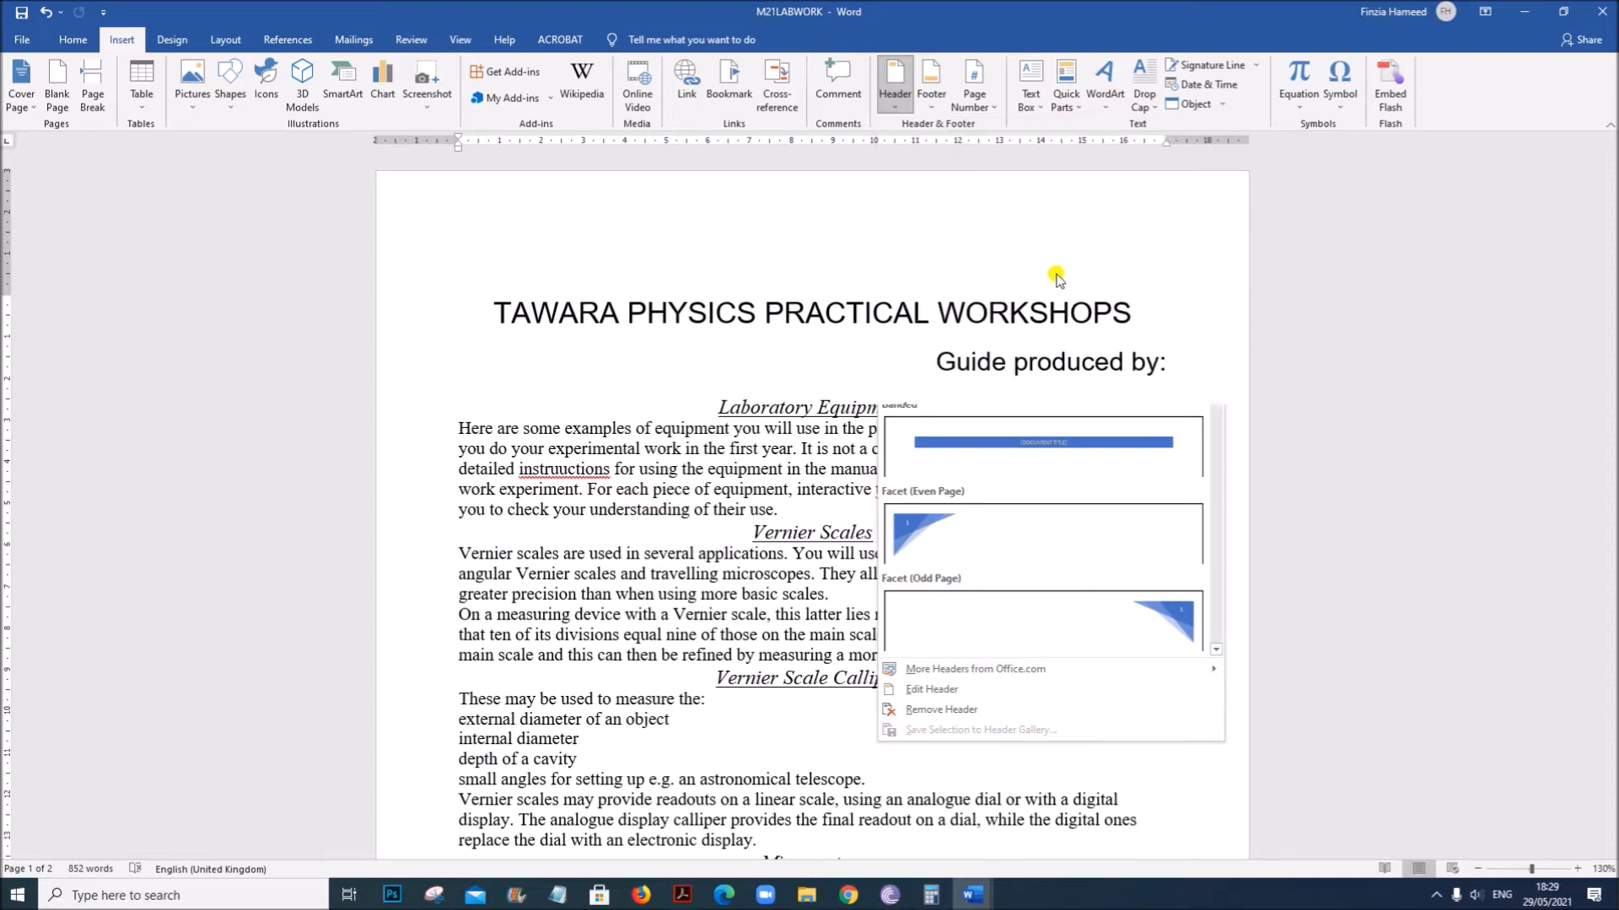
click(514, 236)
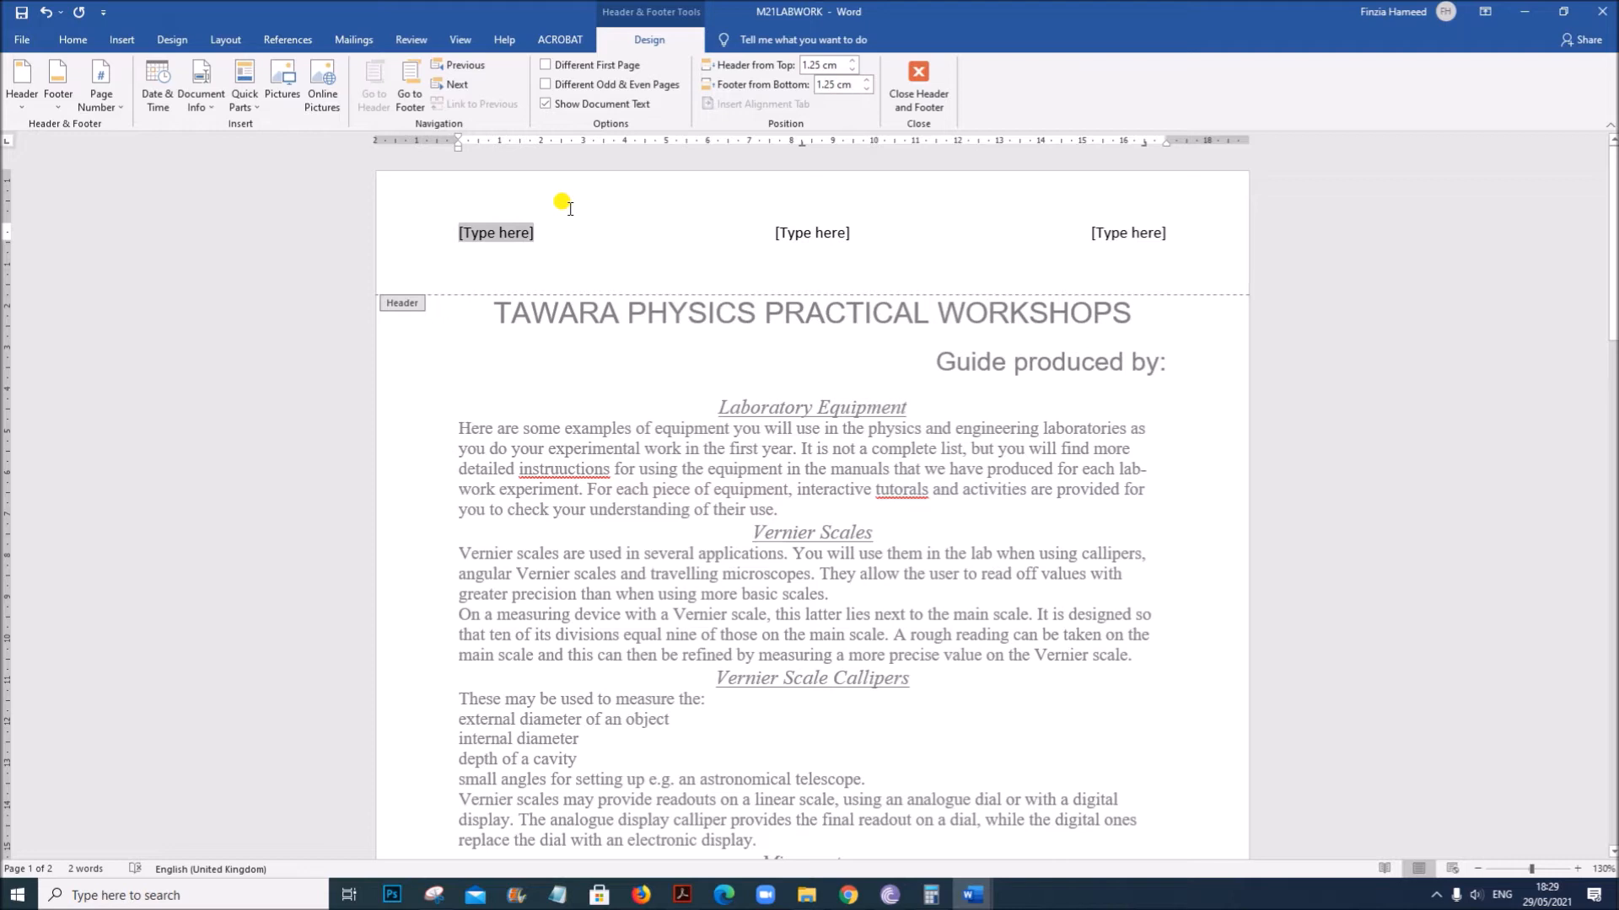
text(Name,1234,ZZ123)
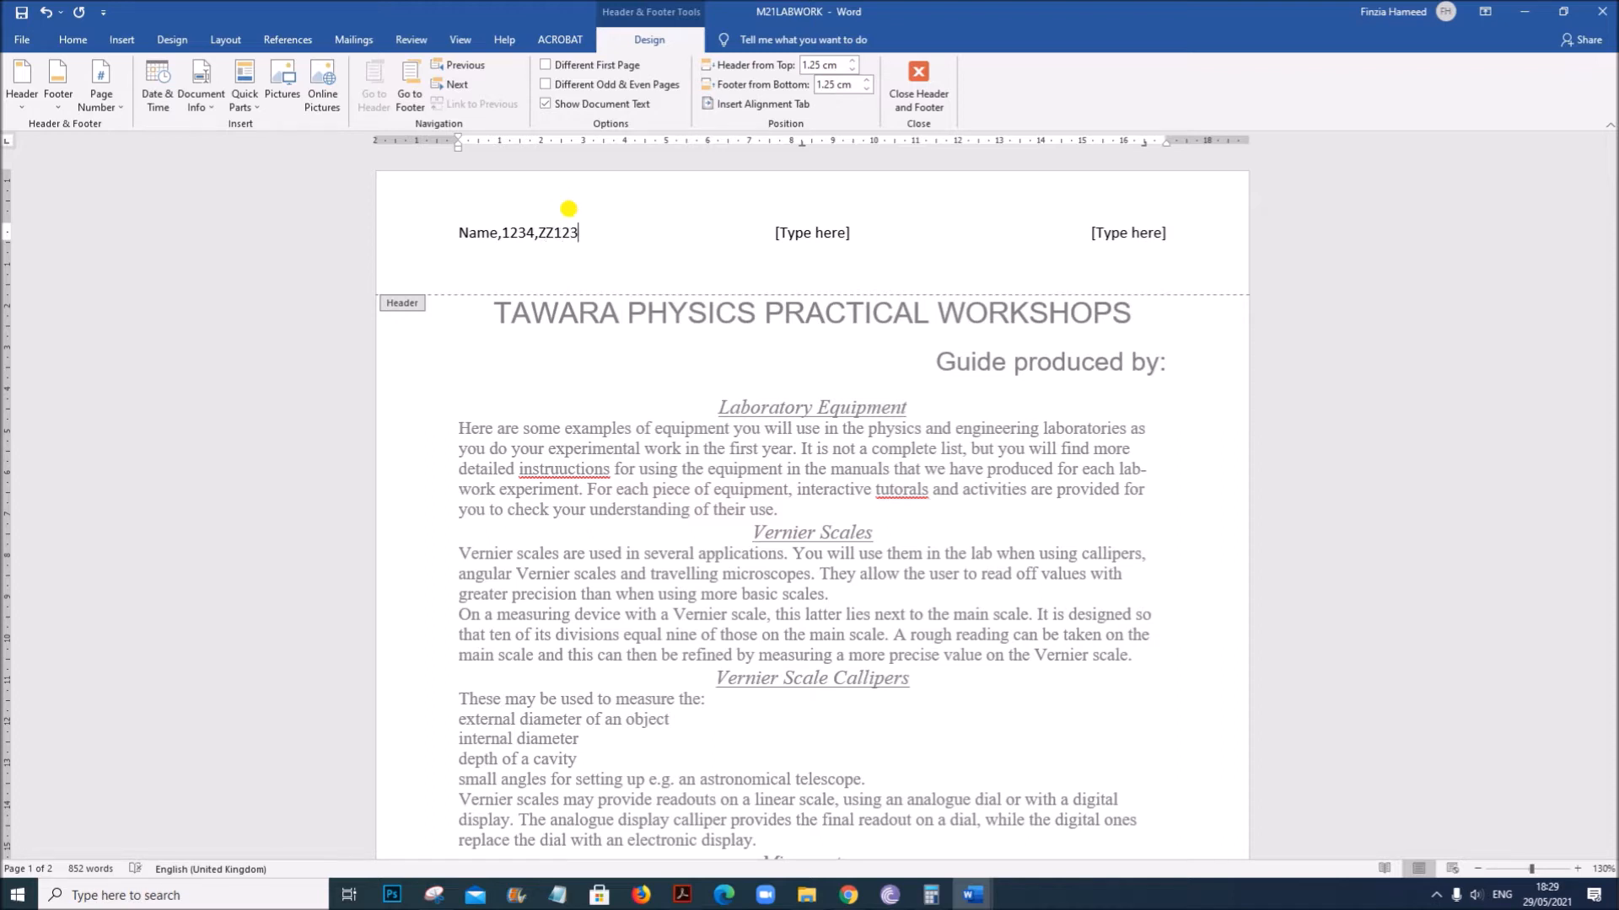
Check the required centre text in the exam paper in Acrobat, and fill the header's centre placeholder in M21LABWORK with "Tawara University Science".
click(814, 232)
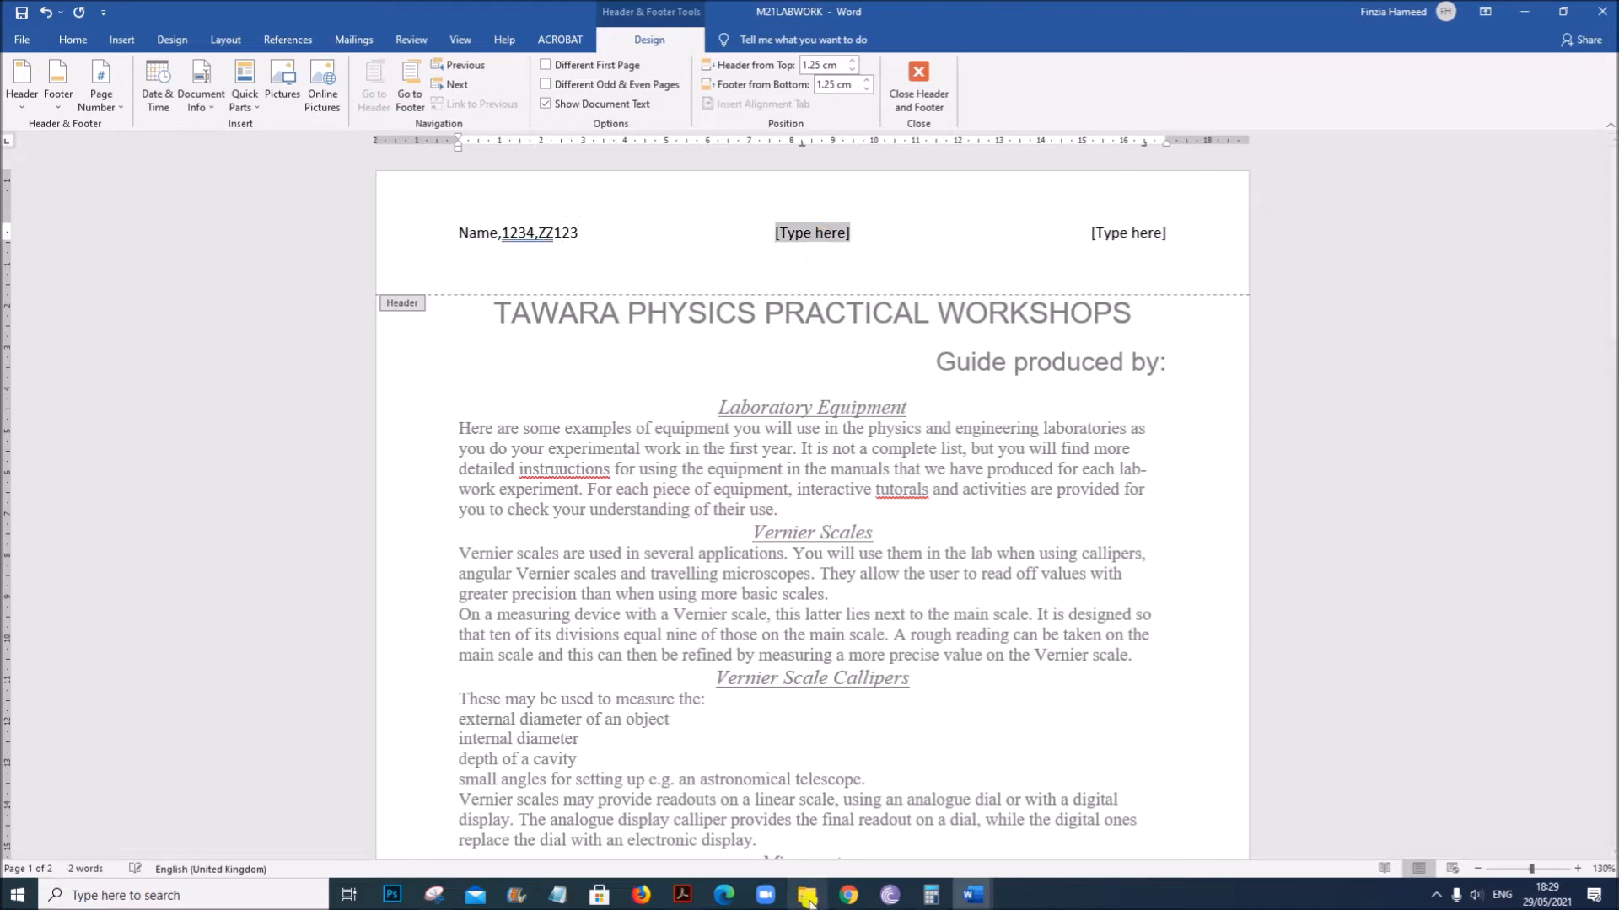
click(683, 894)
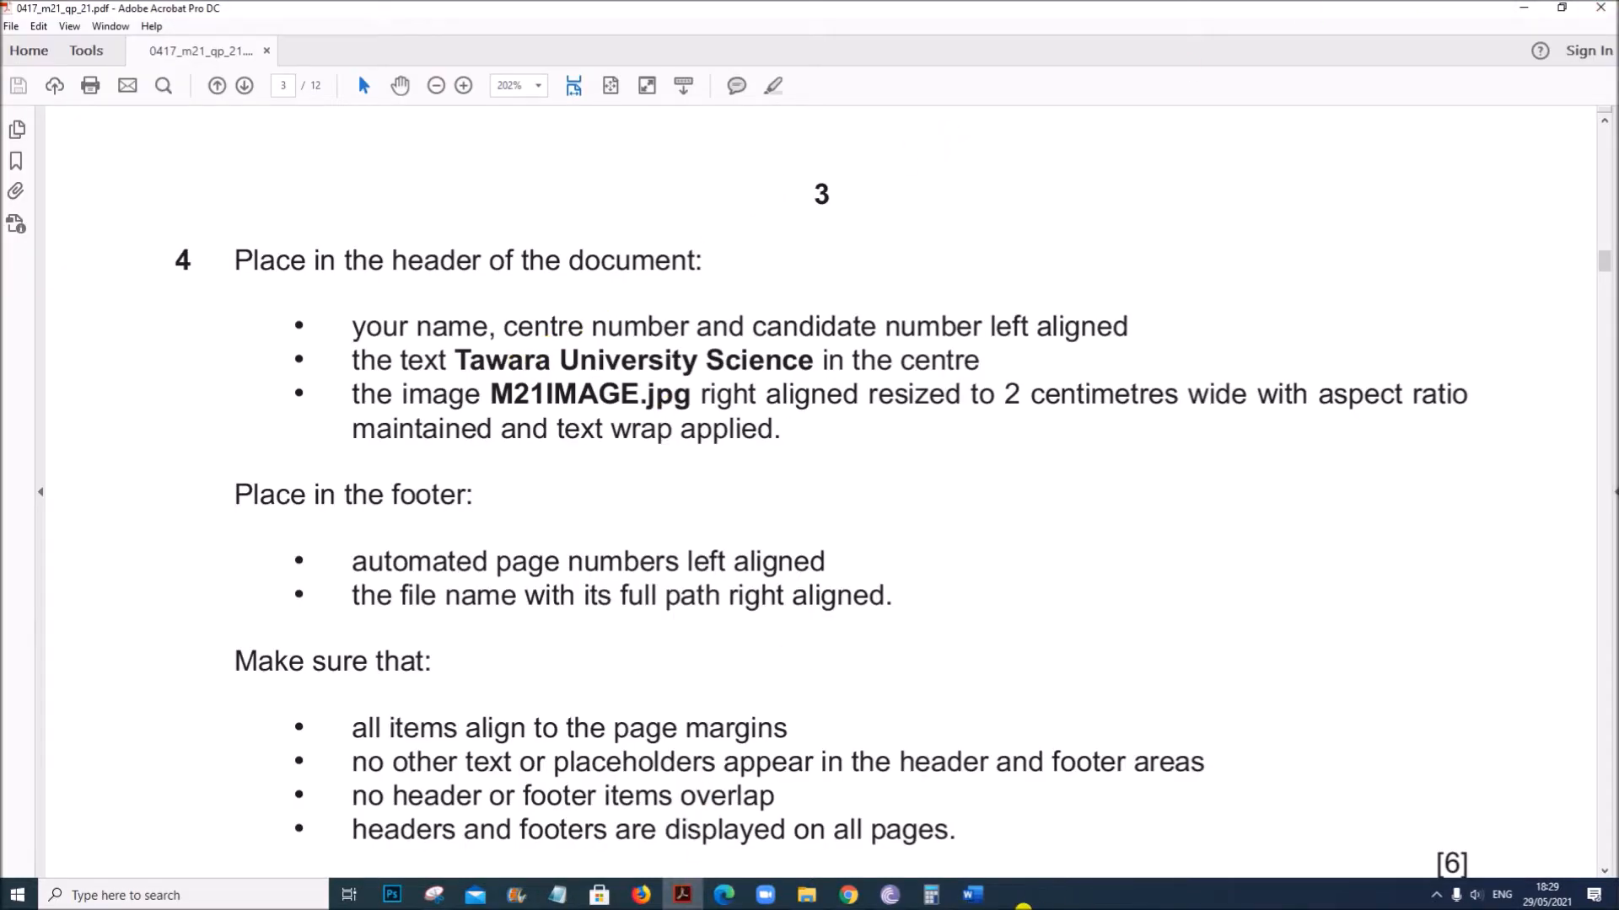
click(972, 894)
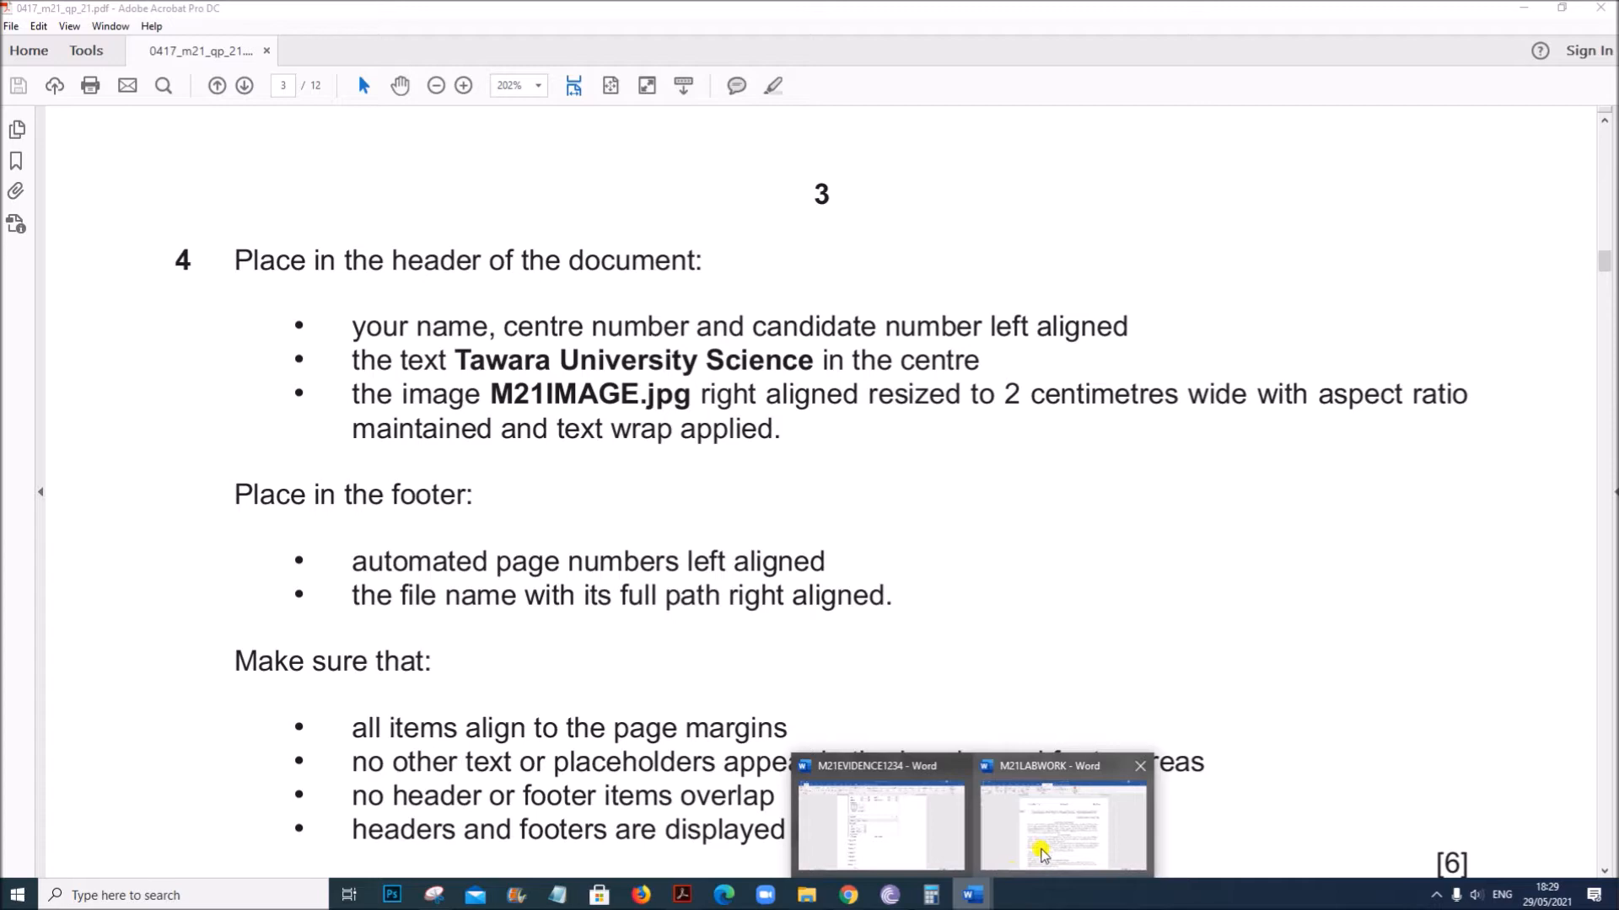
click(1042, 854)
text(T)
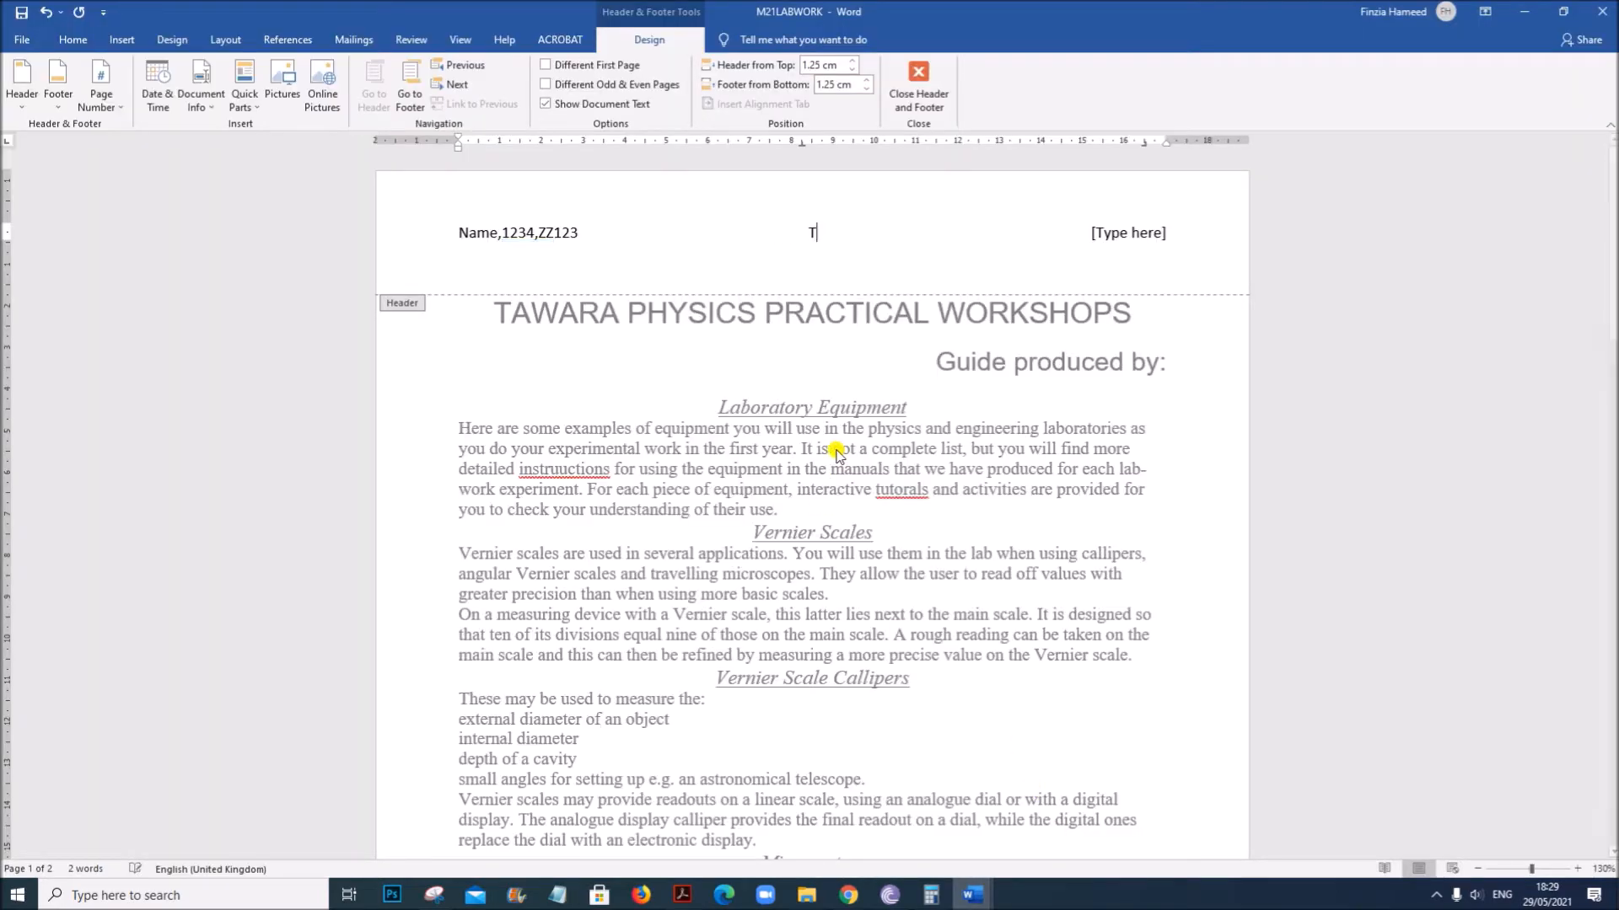
text(awara University Science)
Read the M21IMAGE.jpg requirements of instruction 4 in the exam paper in Acrobat, and return to M21LABWORK in Word.
click(1148, 235)
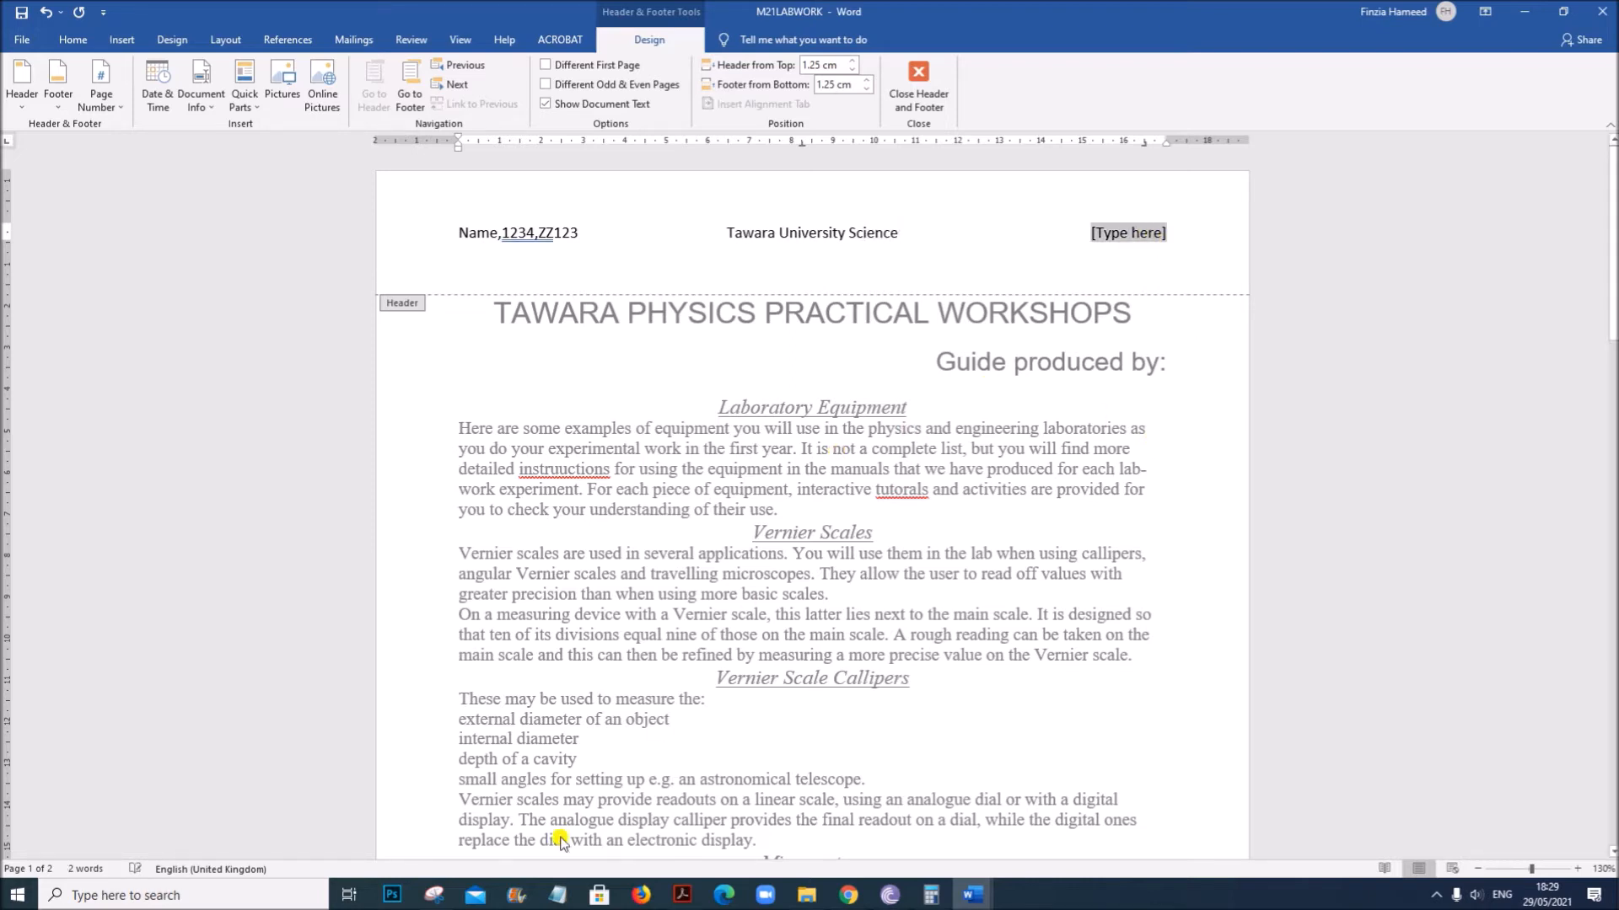
click(683, 894)
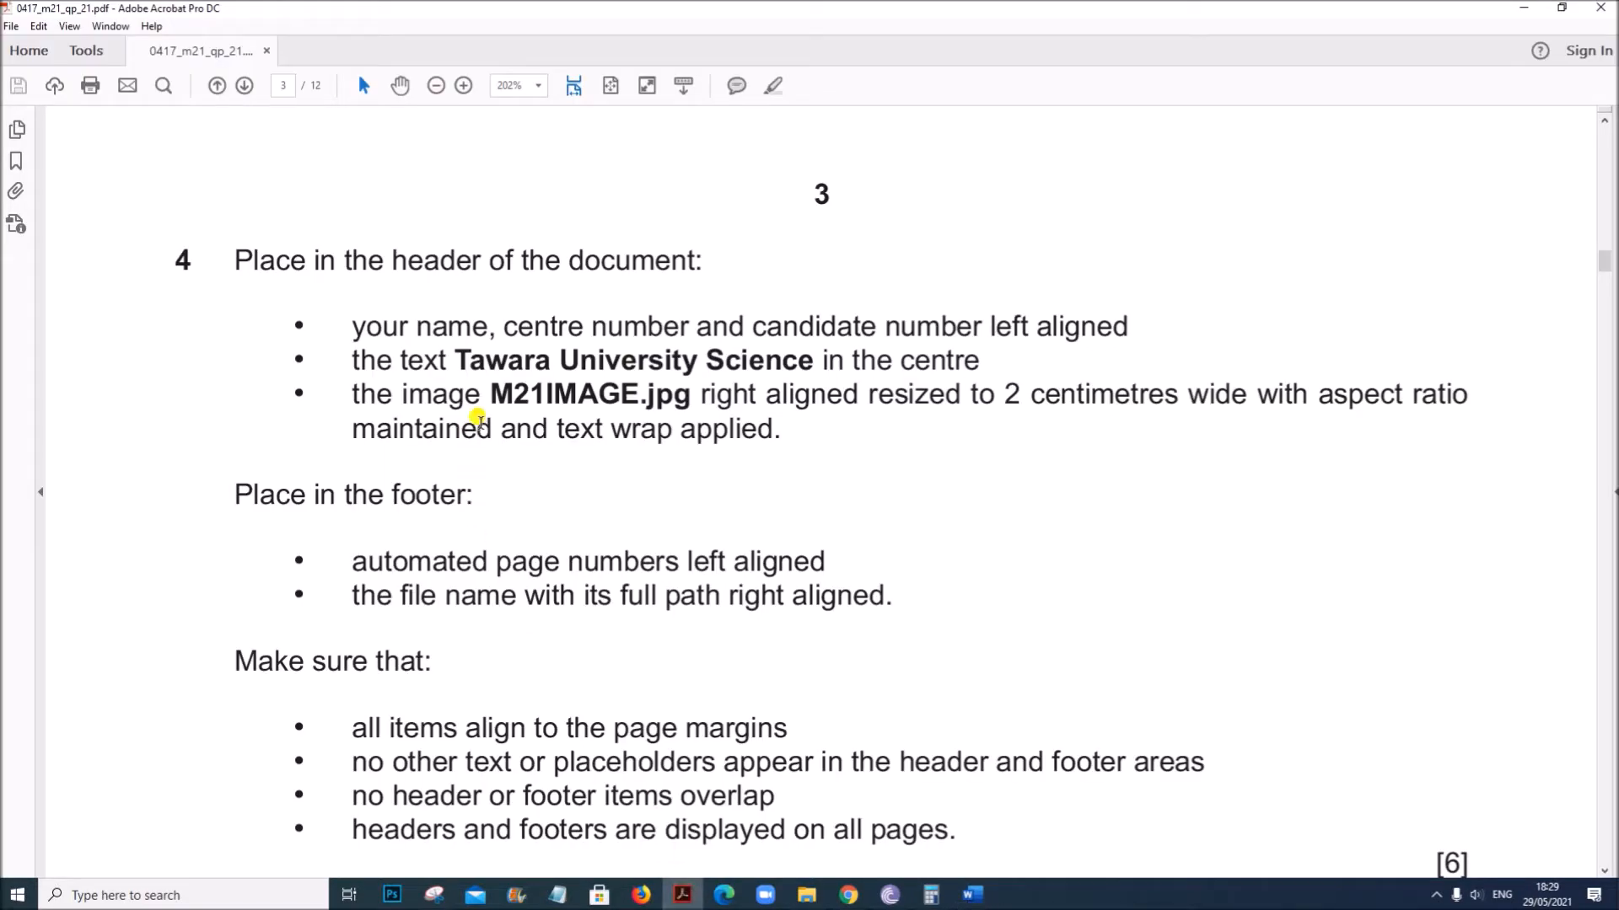
drag(490, 394, 683, 392)
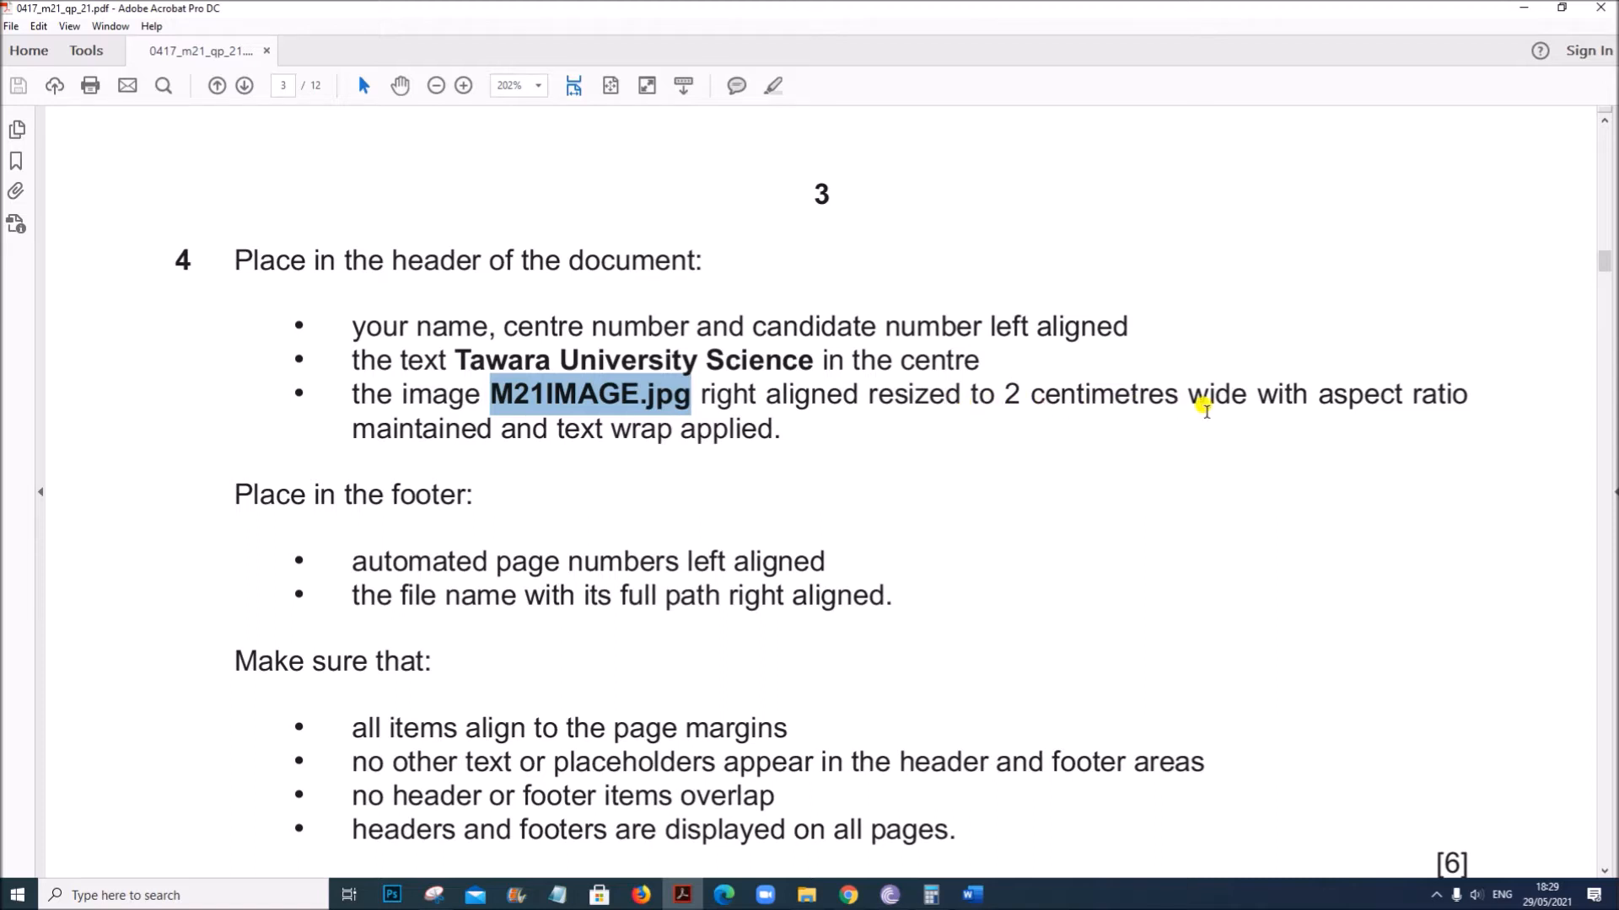
mouse_move(988, 901)
click(1024, 847)
Replace the header's right-aligned placeholder with the picture M21IMAGE from the M21 P2 folder.
click(1134, 230)
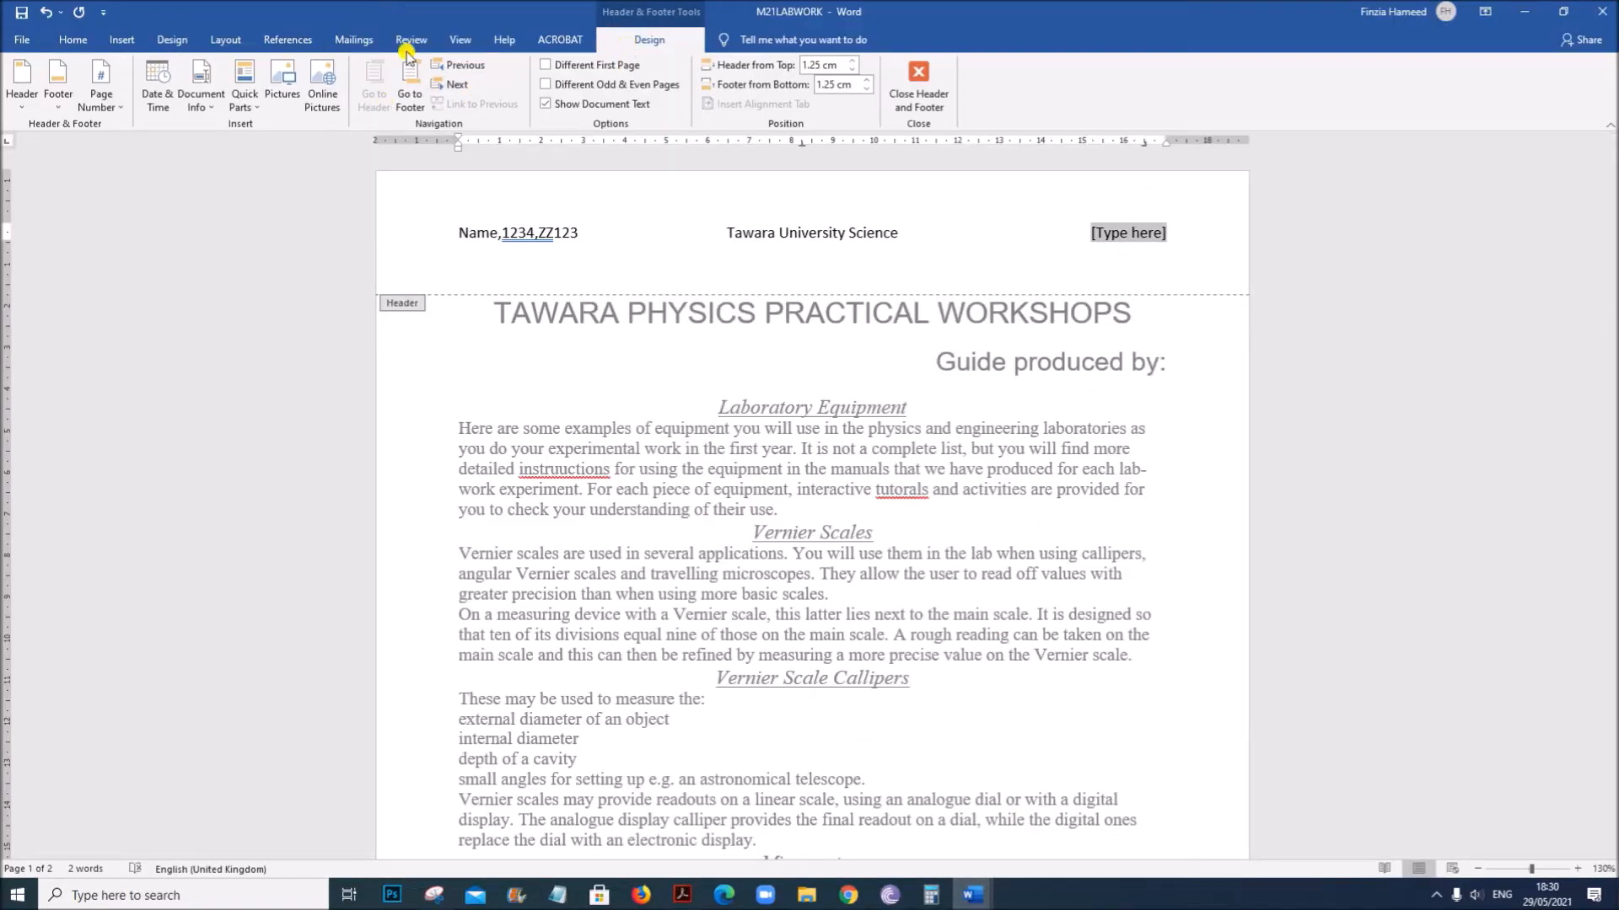
click(285, 90)
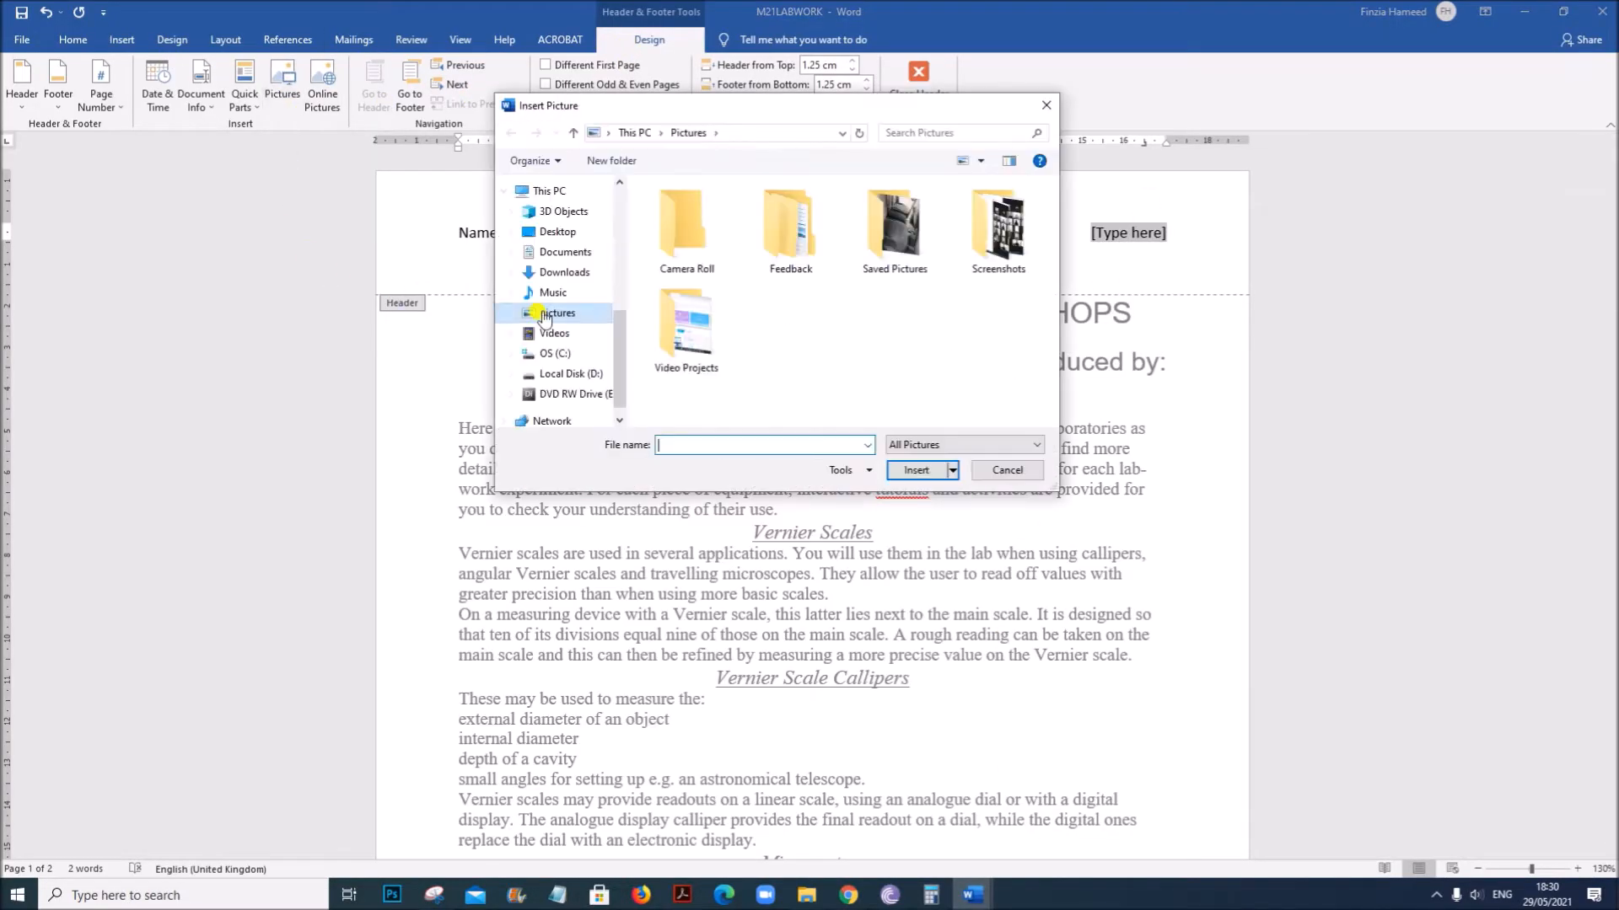
scroll(590, 244, up, 4)
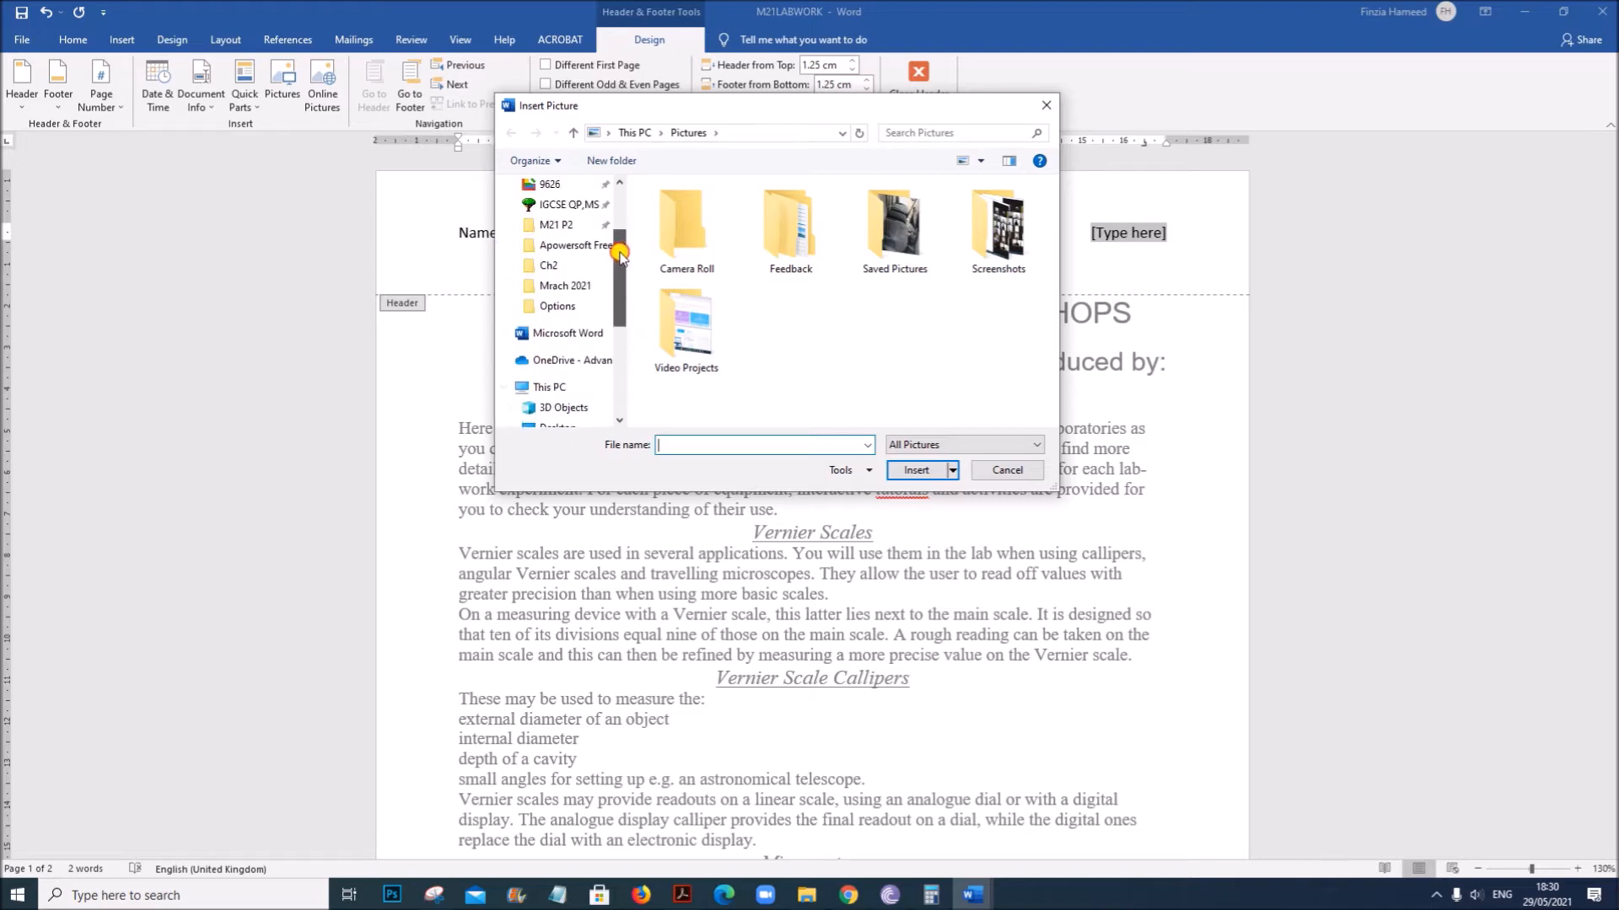
click(570, 246)
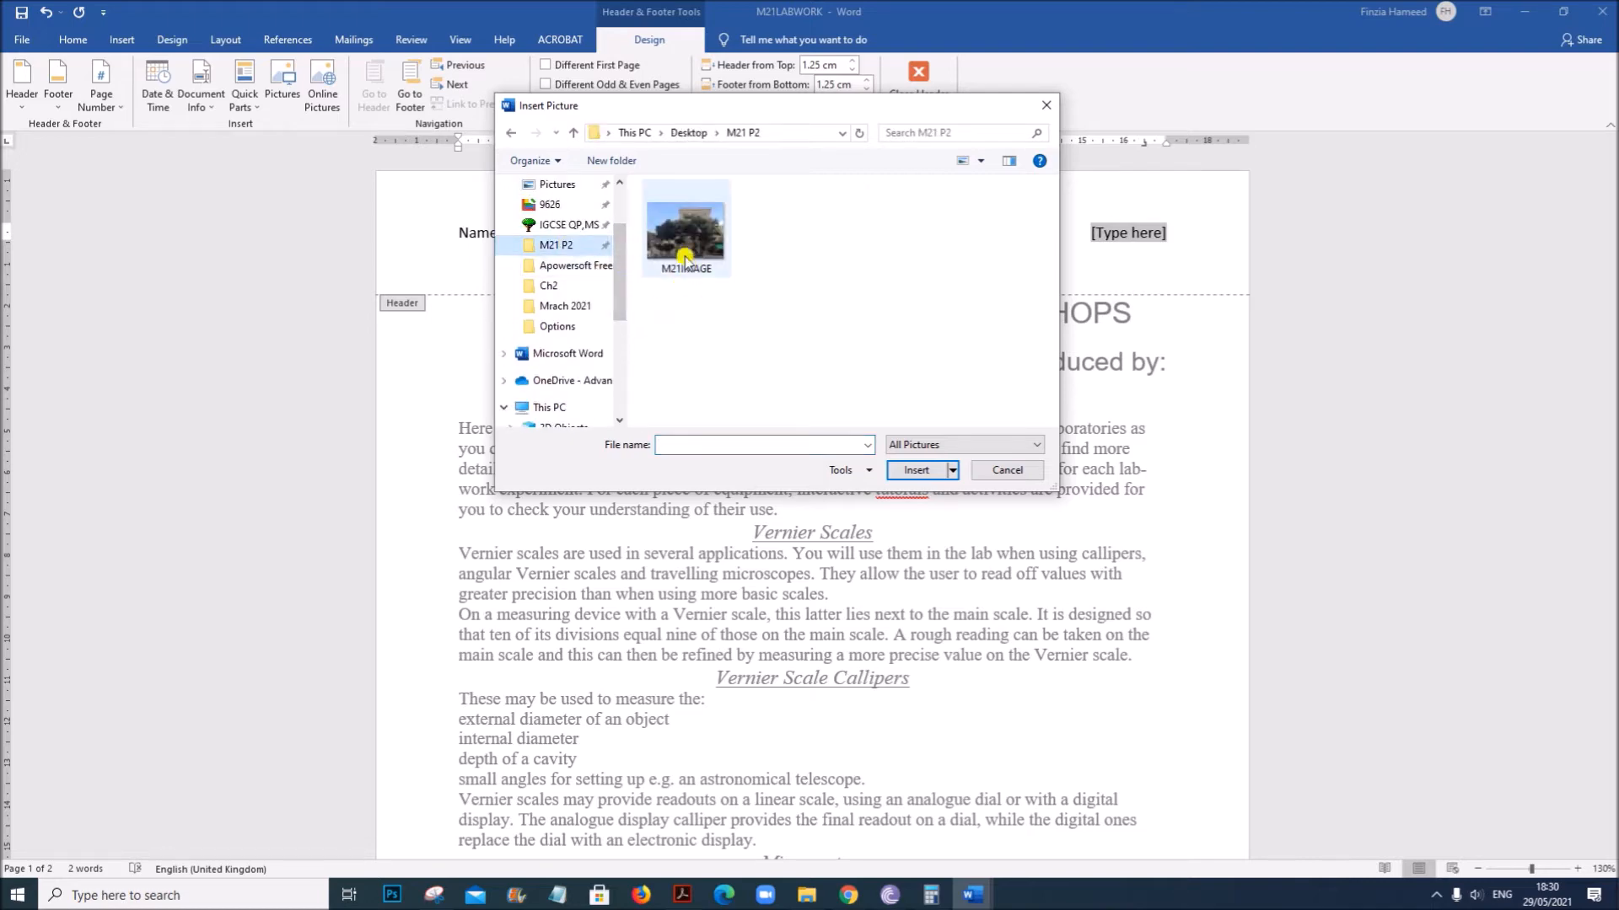
double_click(684, 257)
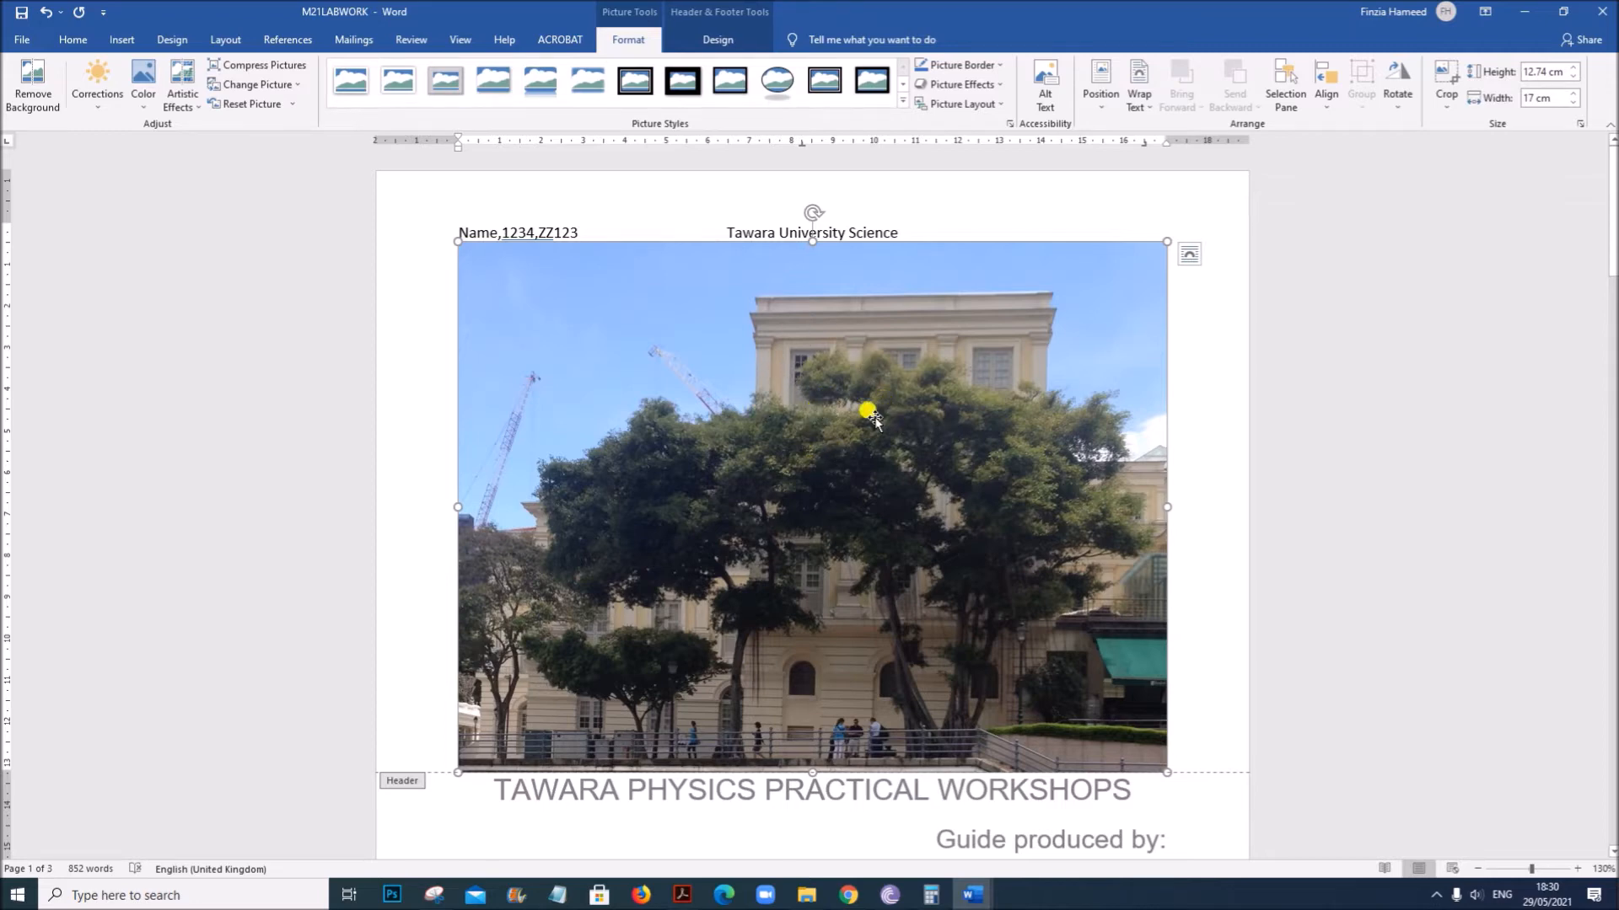
Resize the header picture to an absolute width of 2 cm with the aspect ratio locked.
right_click(882, 345)
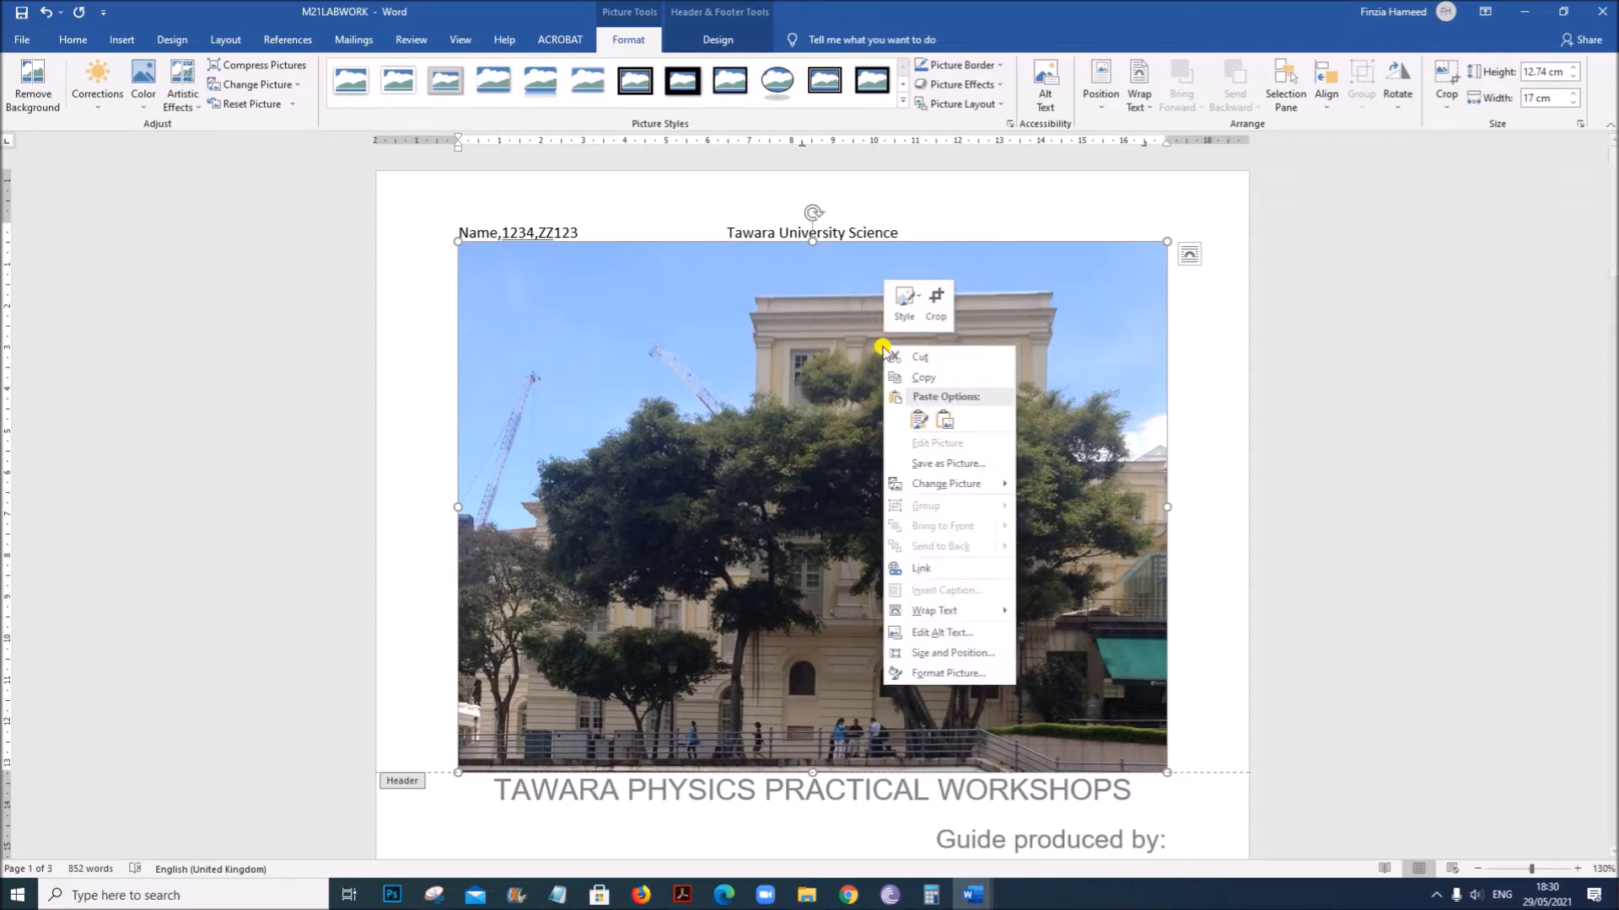
click(927, 653)
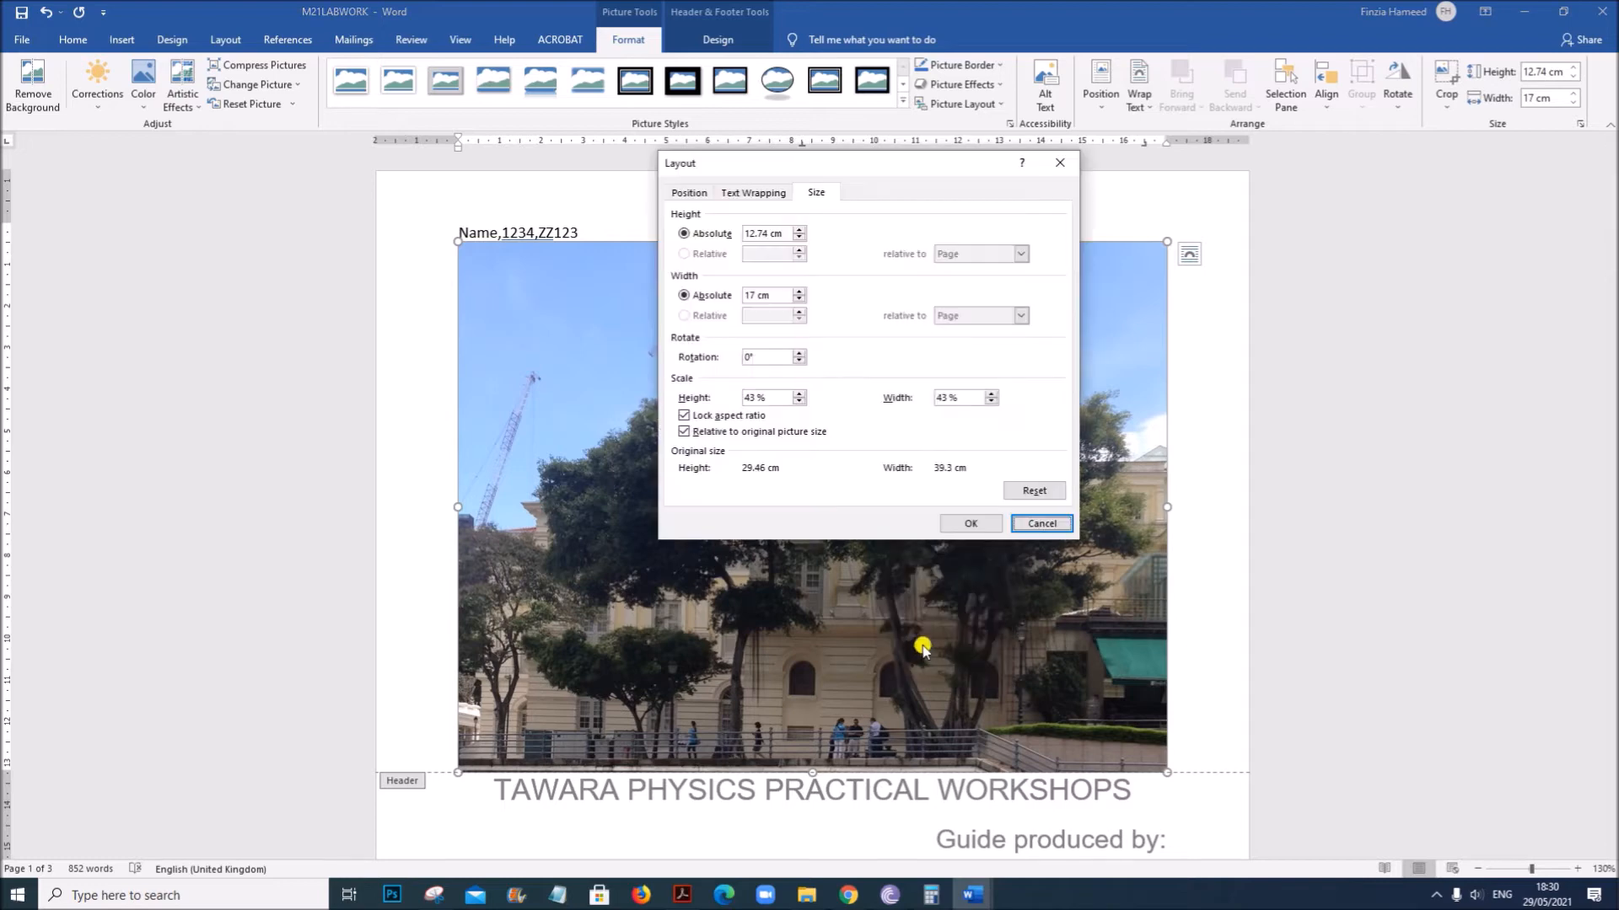
drag(757, 295, 707, 299)
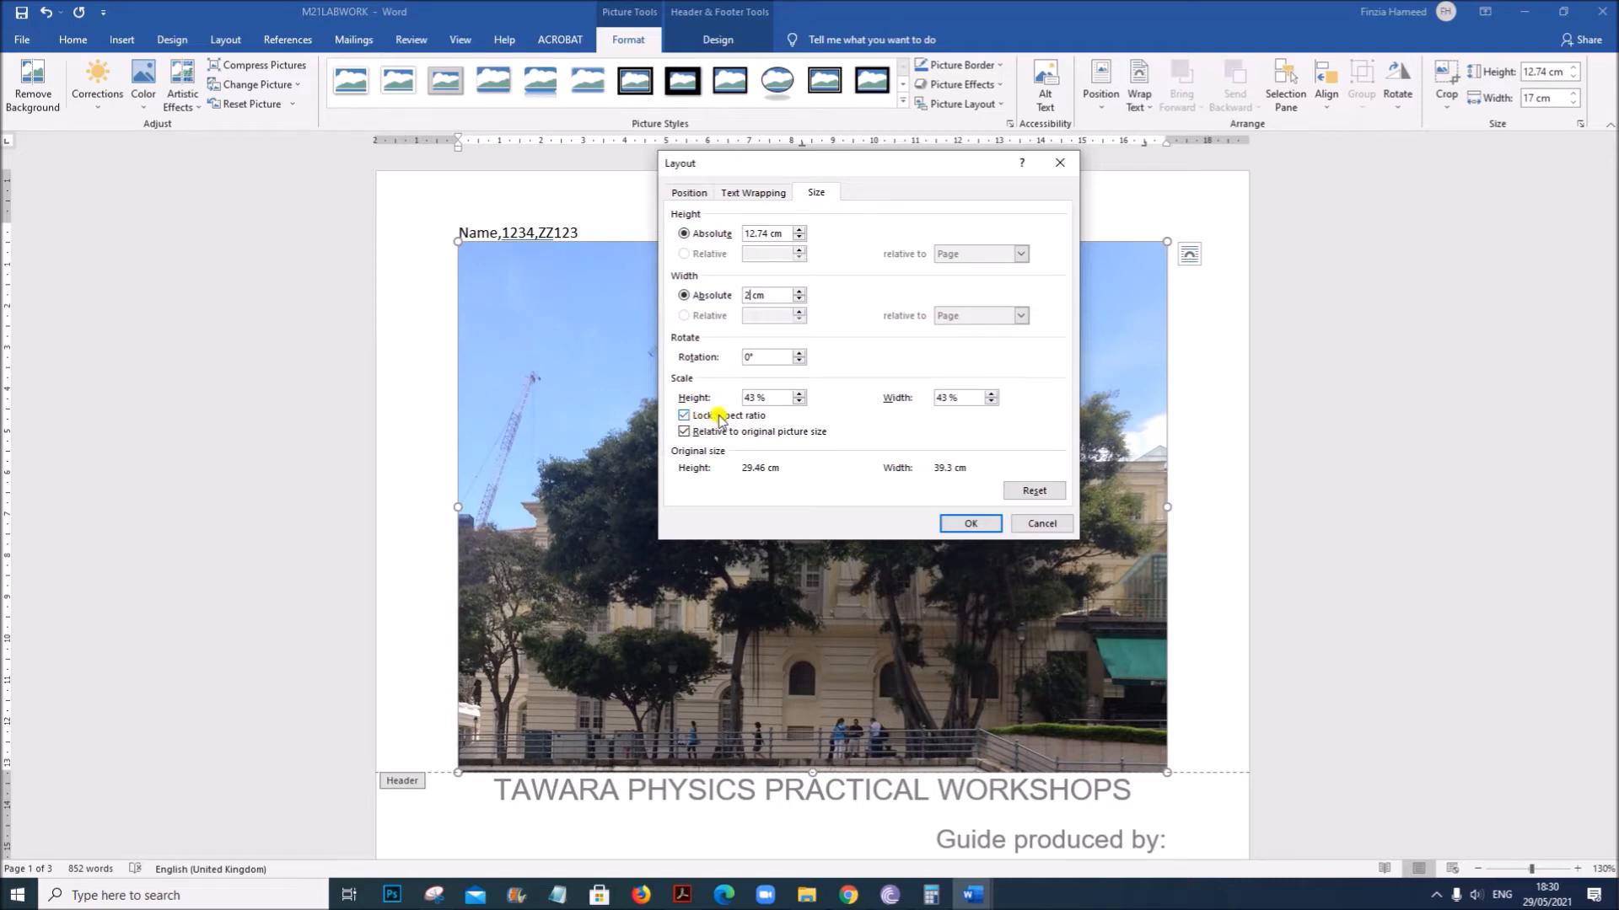
click(963, 522)
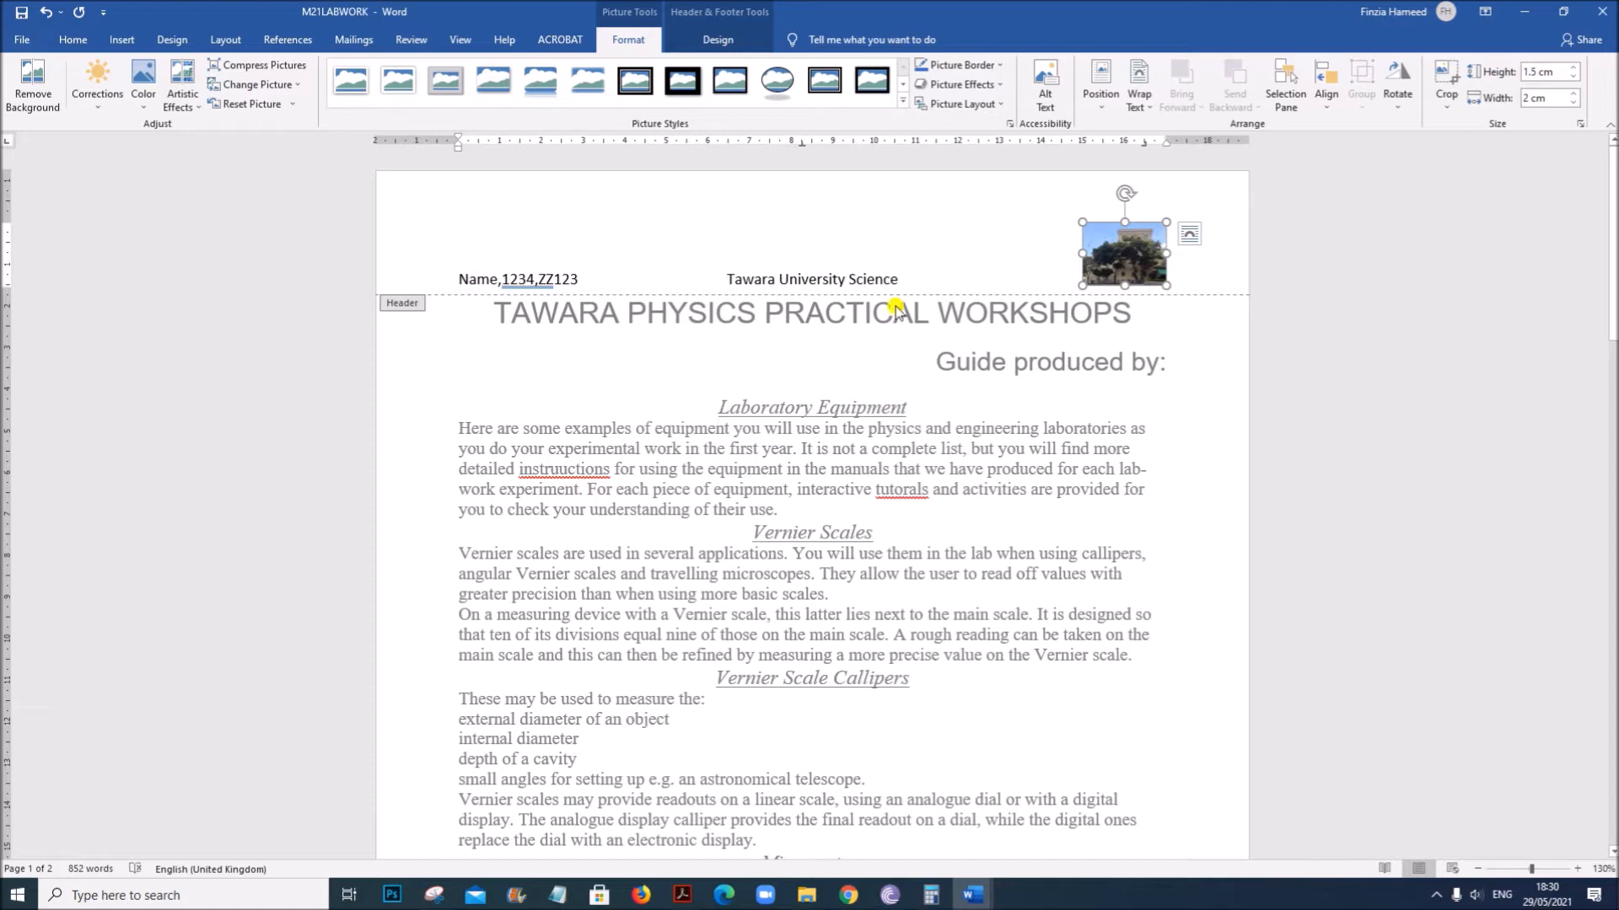
Apply Square text wrapping to the header picture, nudge it slightly upward along the page margin, and close the header.
click(1139, 105)
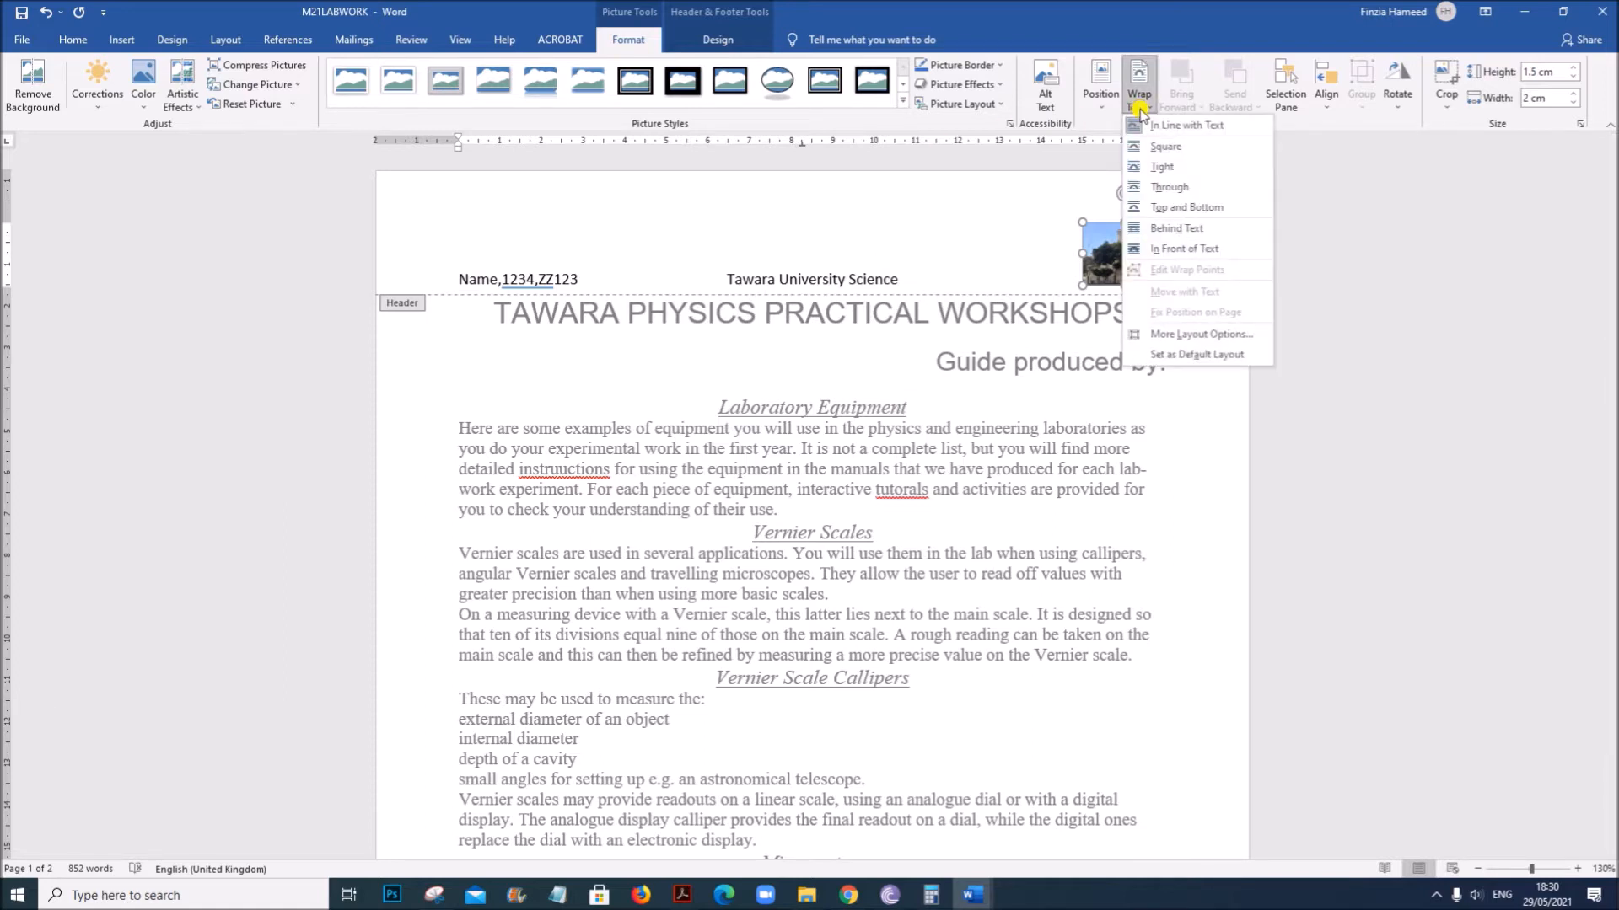
click(1167, 148)
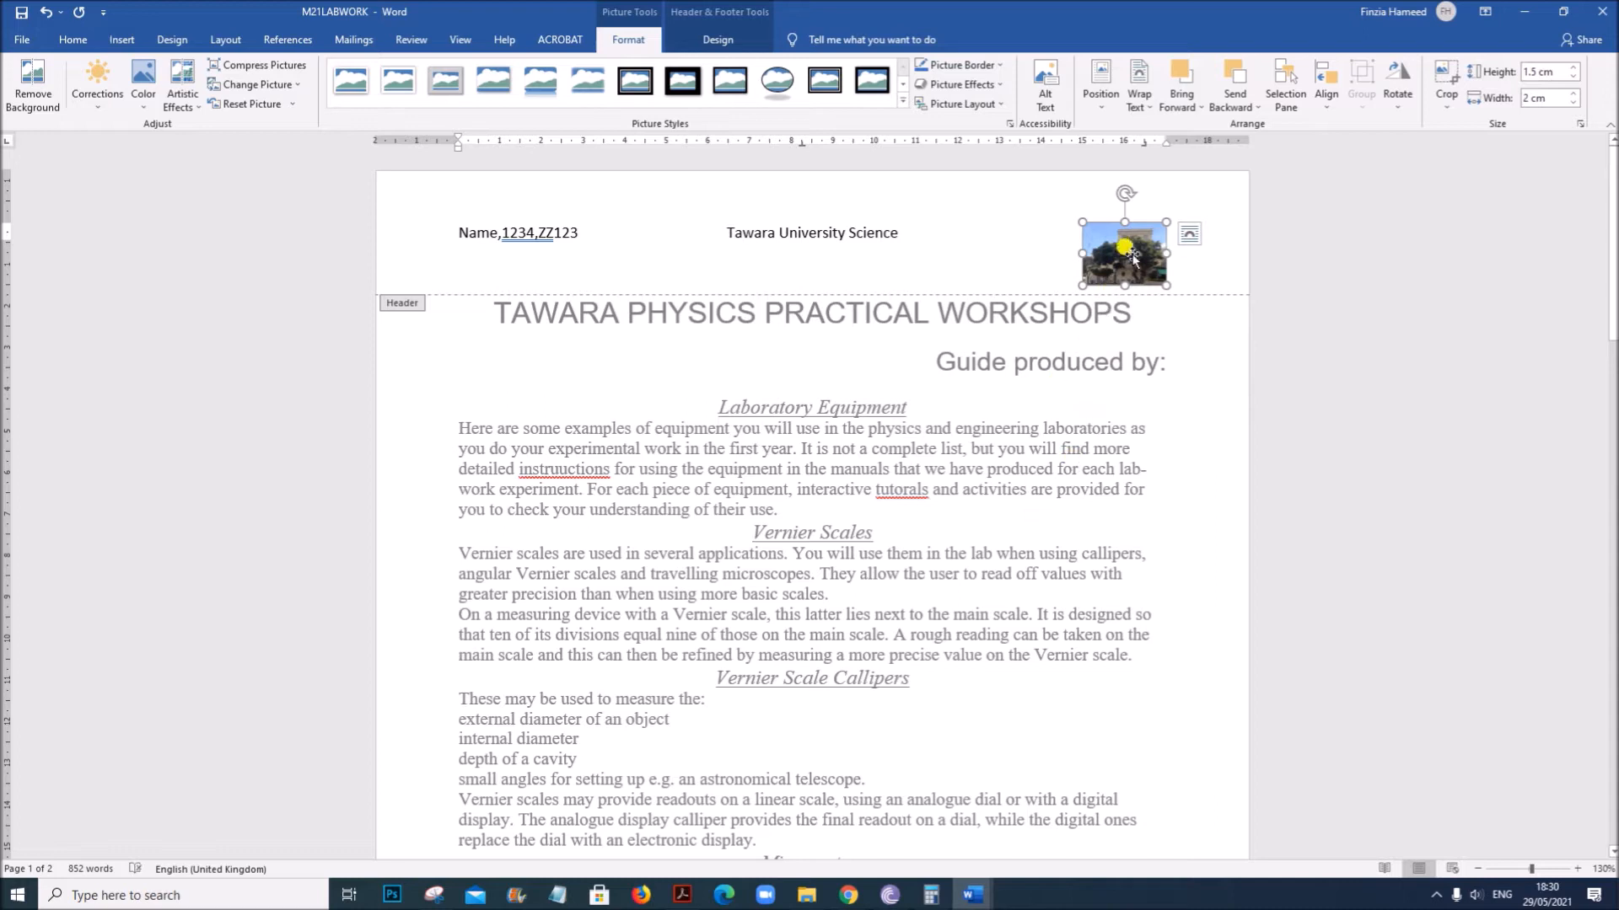
drag(1134, 244, 1134, 232)
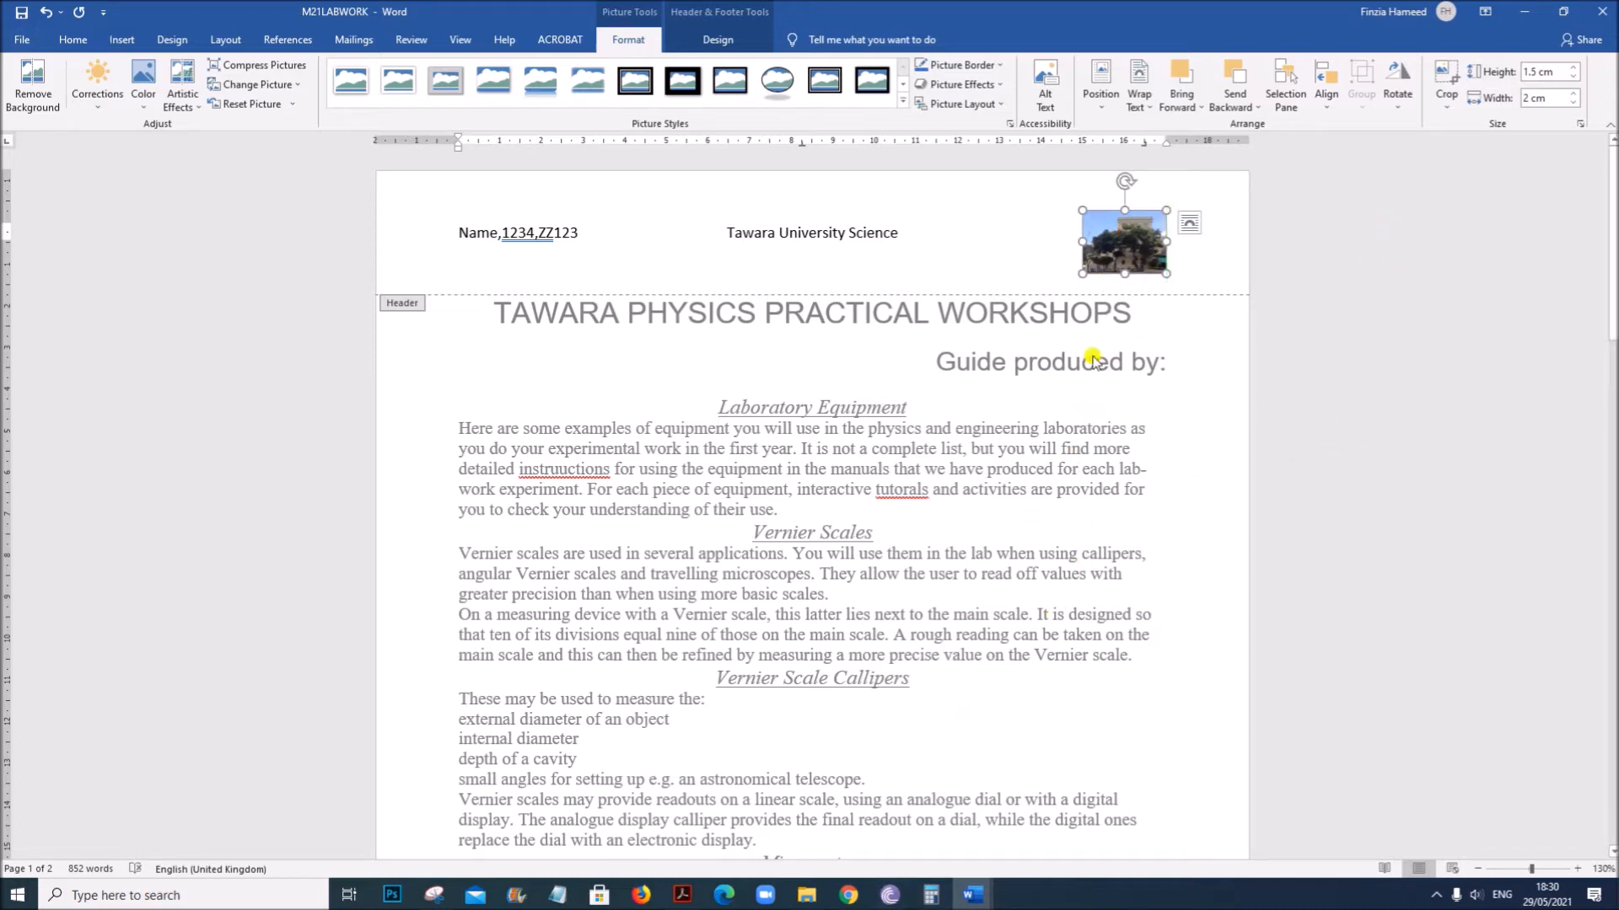
click(735, 49)
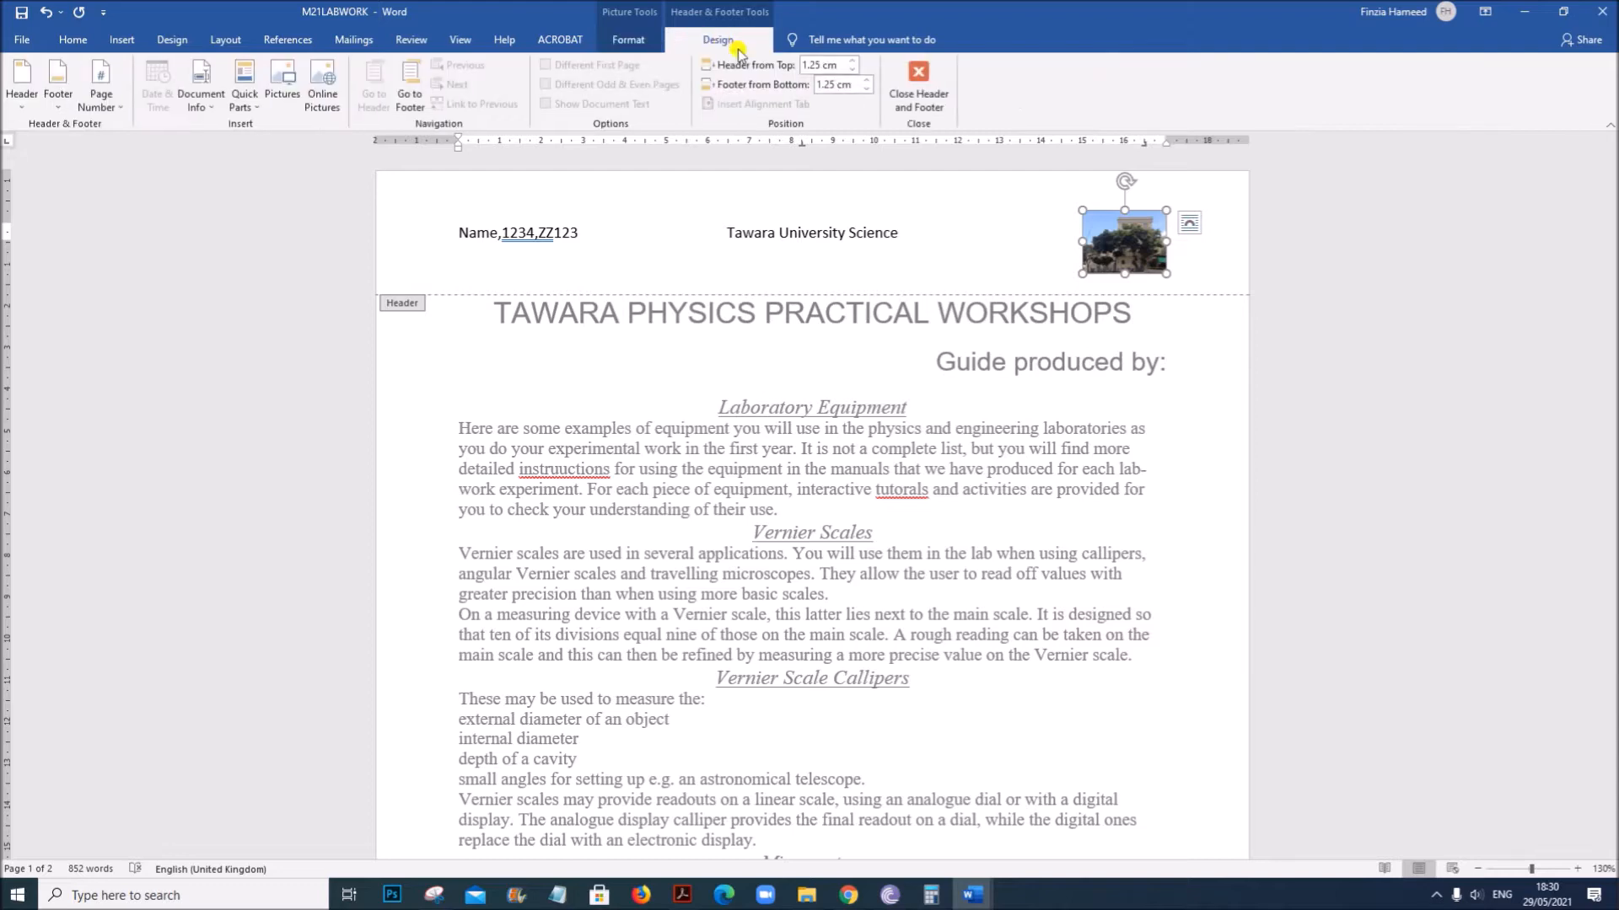
click(919, 93)
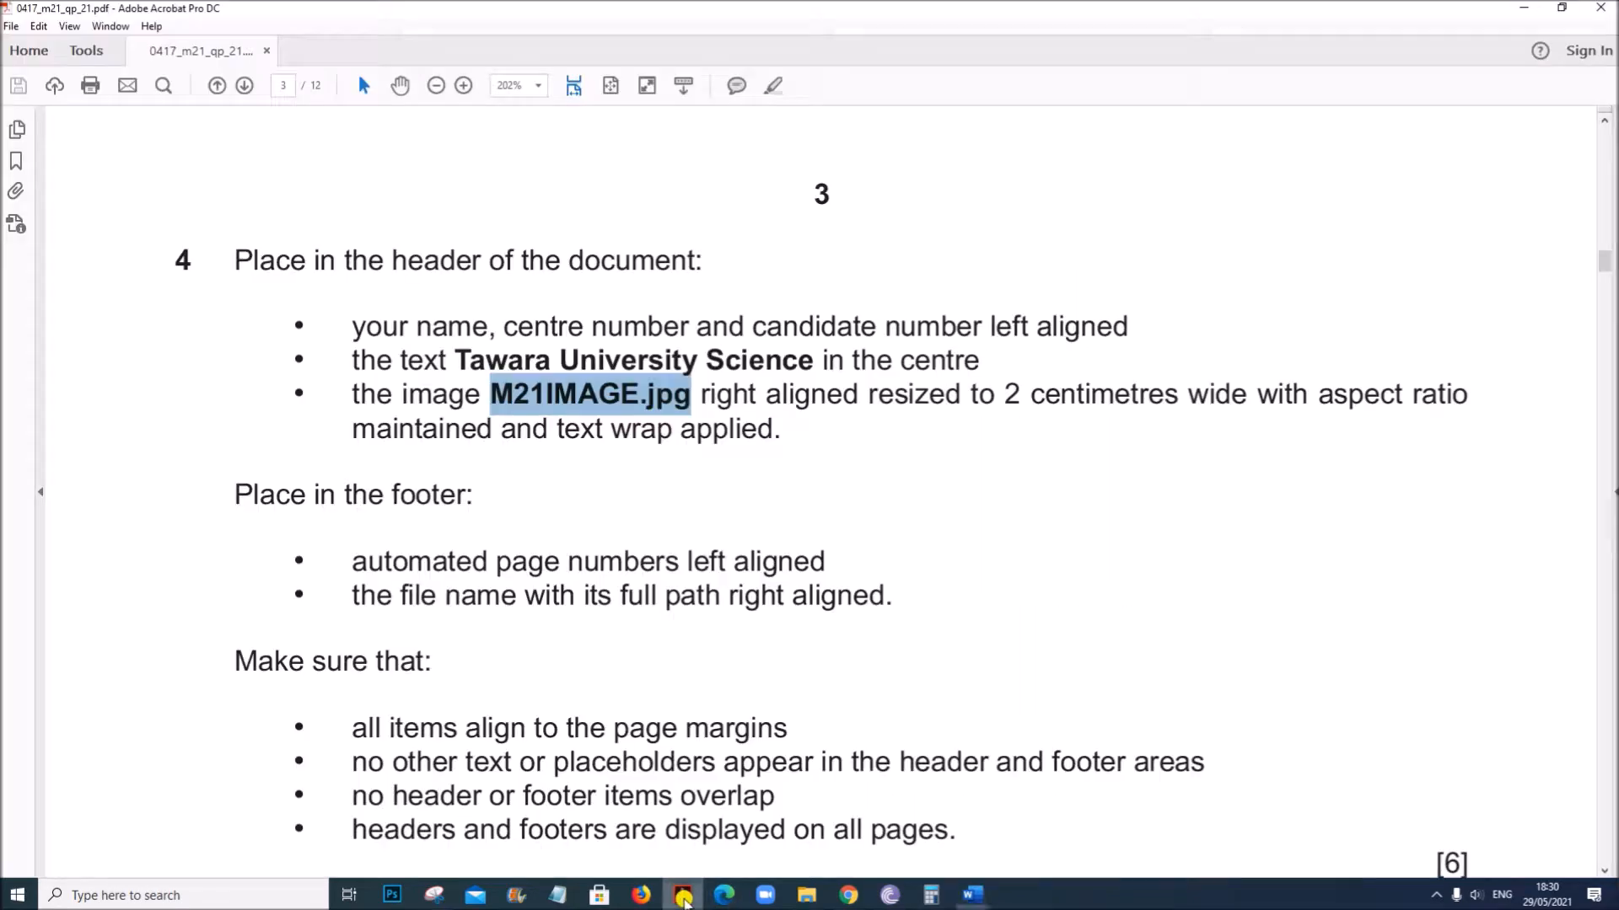
Read the footer requirements of instruction 4 in the exam paper in Acrobat, and return to M21LABWORK in Word.
click(682, 894)
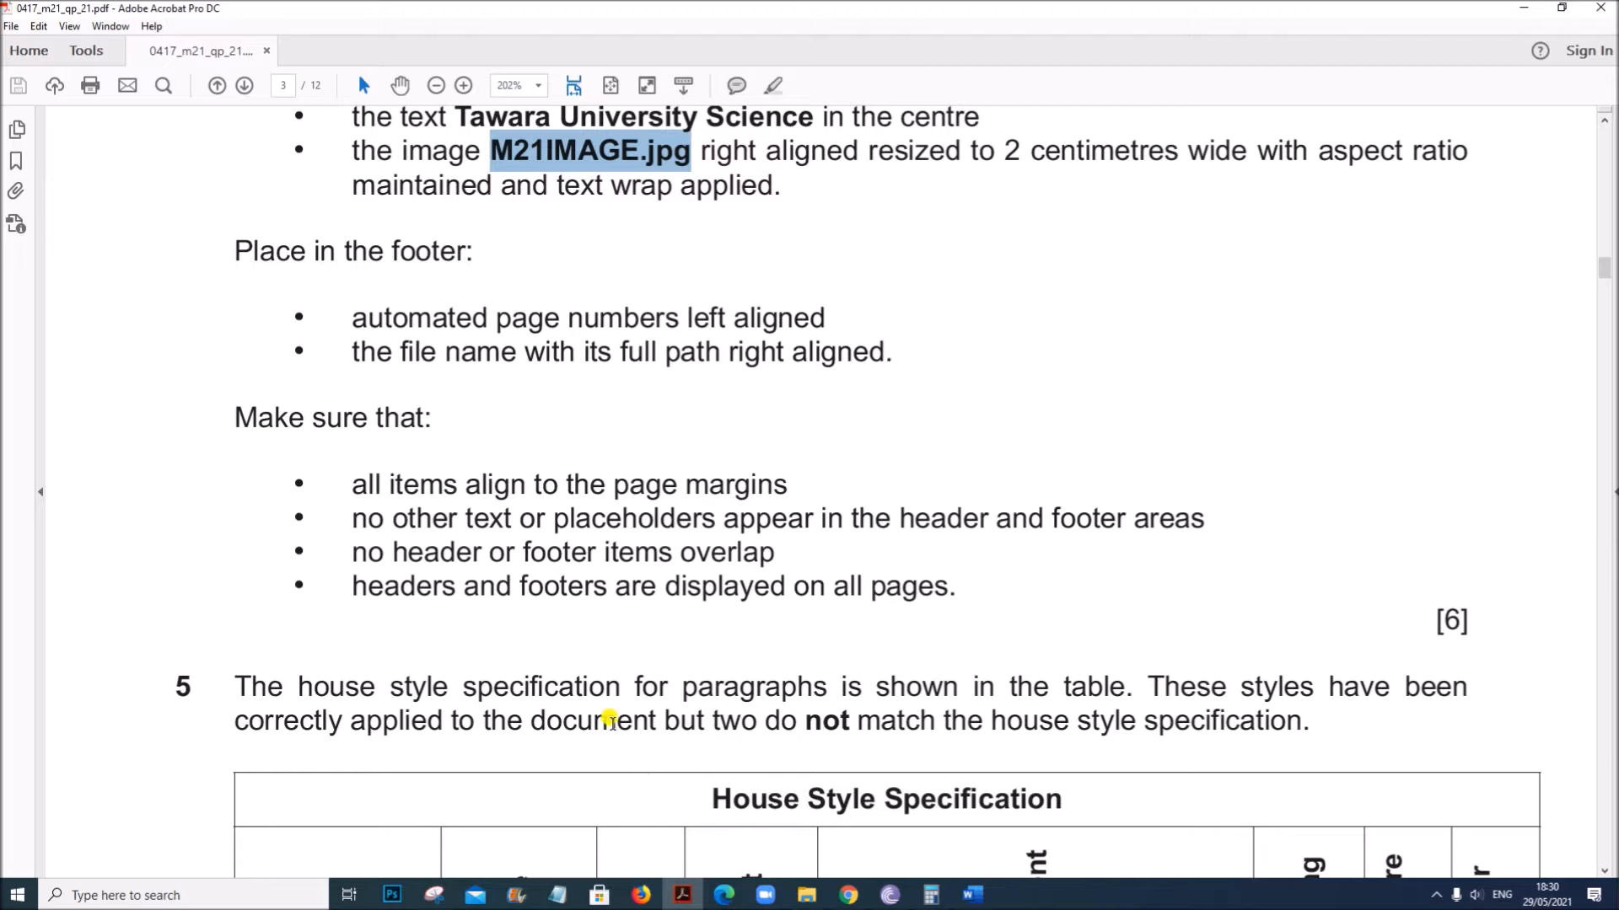
scroll(613, 727, down, 1)
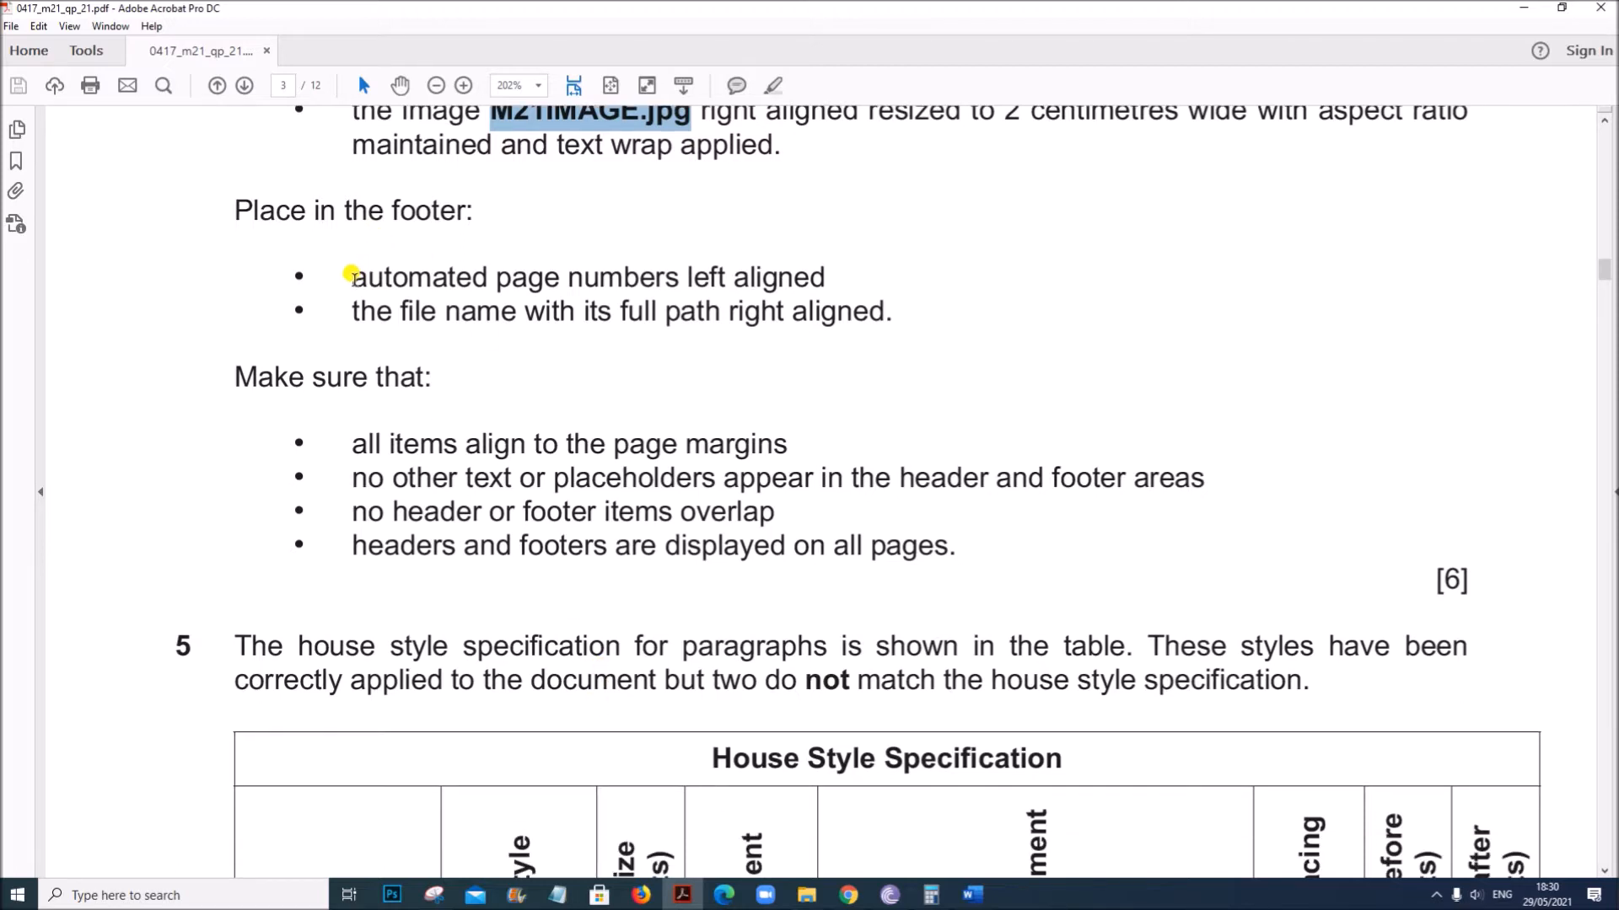
drag(353, 276, 824, 276)
drag(362, 311, 883, 312)
click(972, 894)
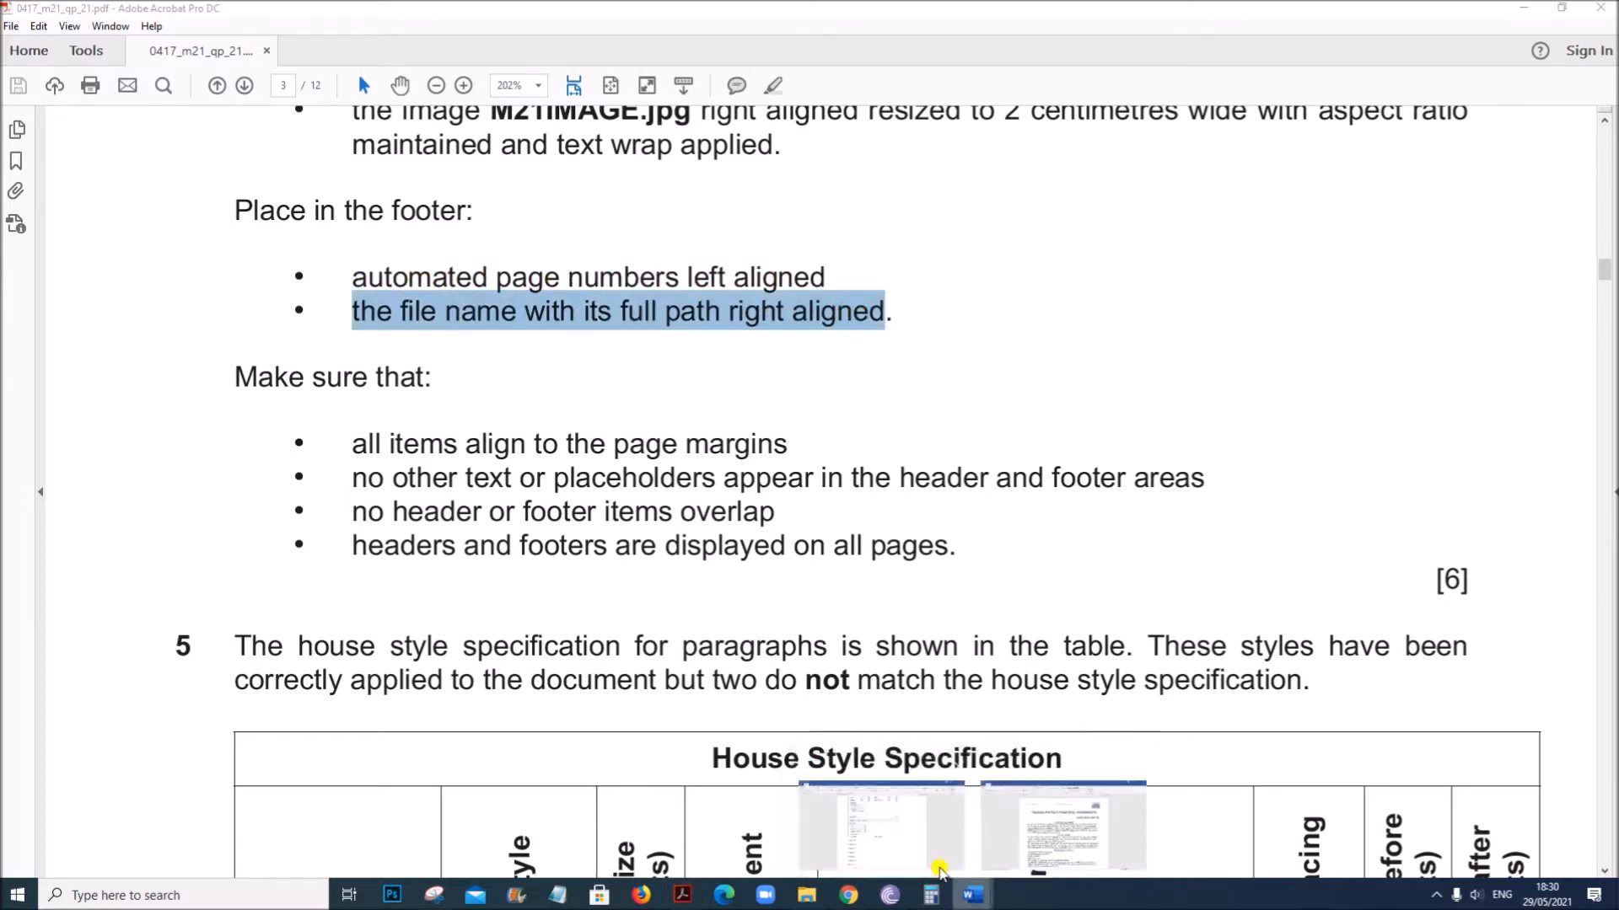
click(931, 865)
click(123, 39)
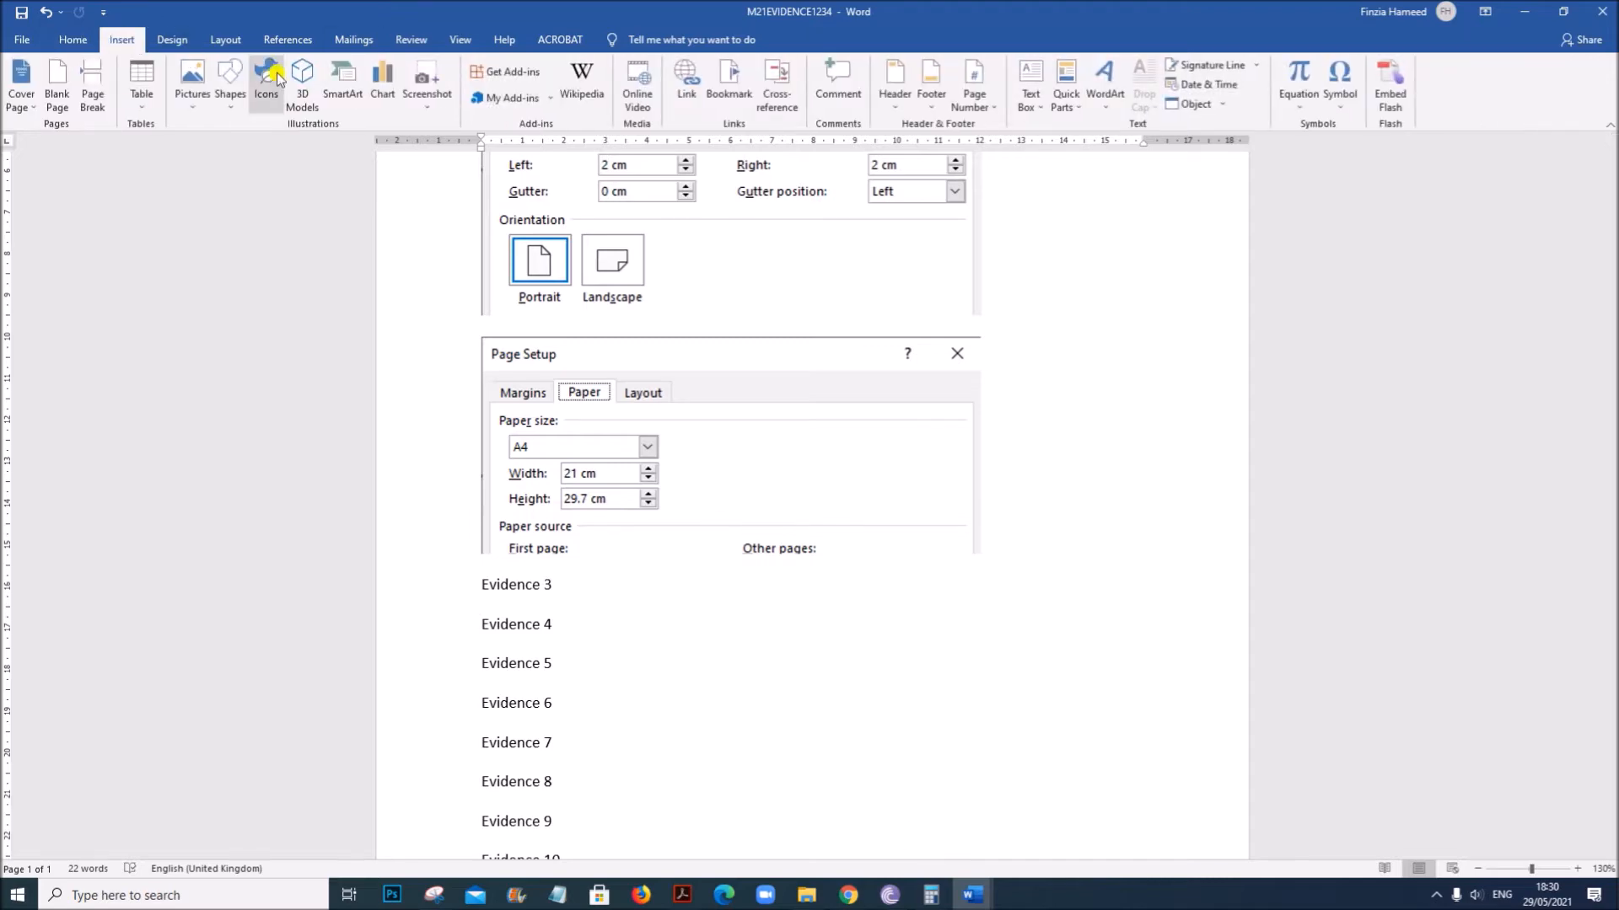
click(973, 893)
click(1044, 829)
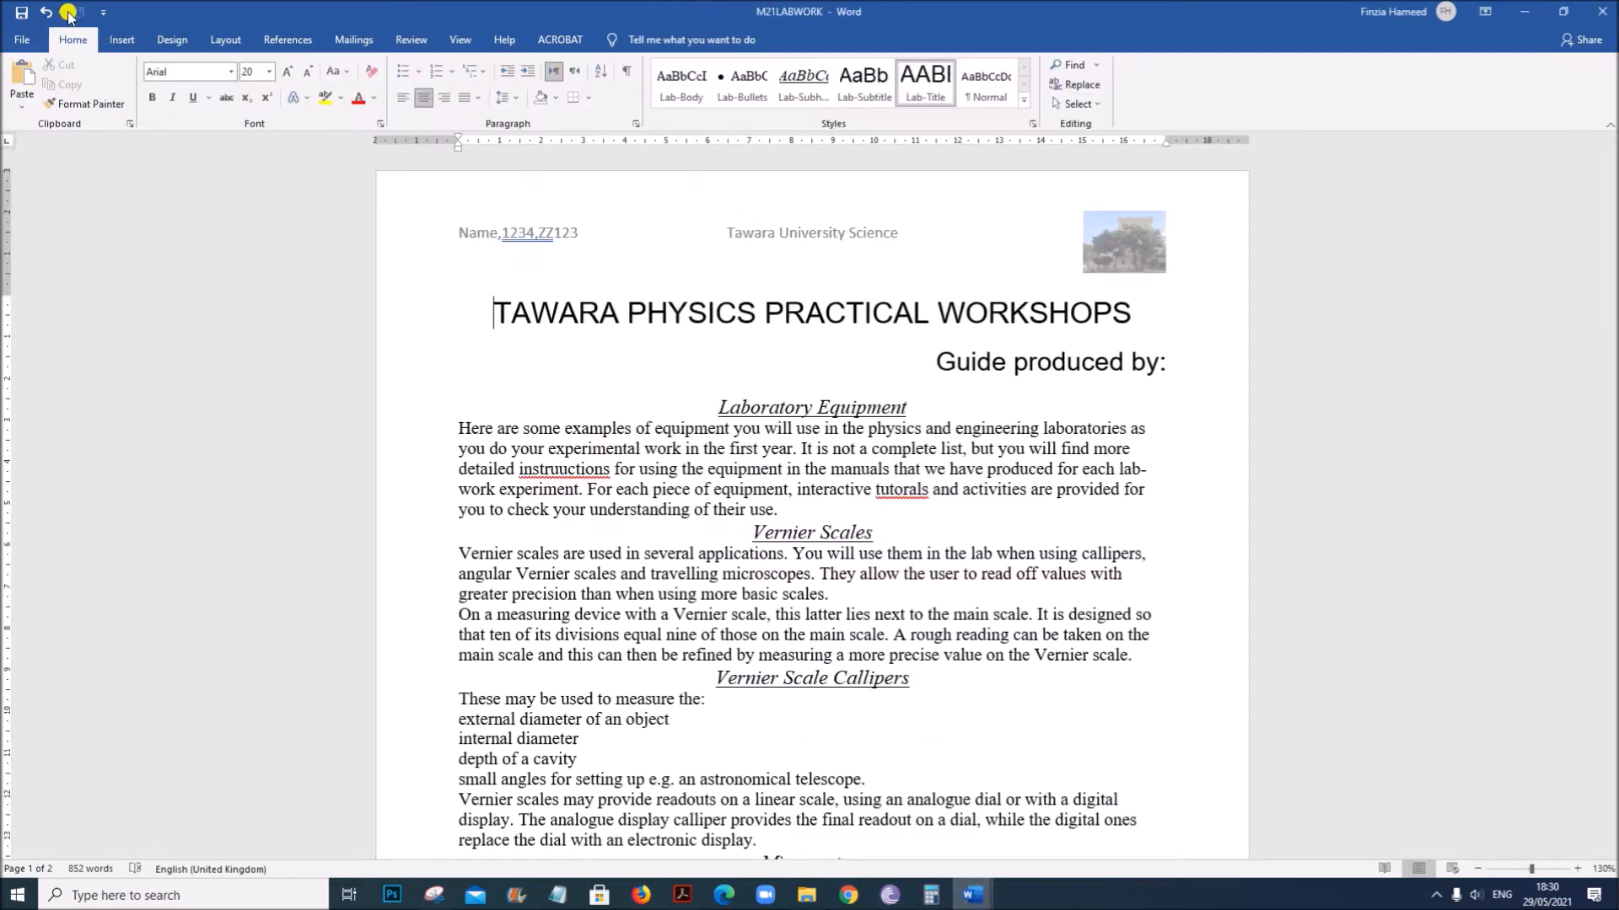
Insert a Blank (Three Columns) footer, and replace its left-aligned placeholder with an automatic Plain Number page number at the current position.
click(121, 39)
click(943, 101)
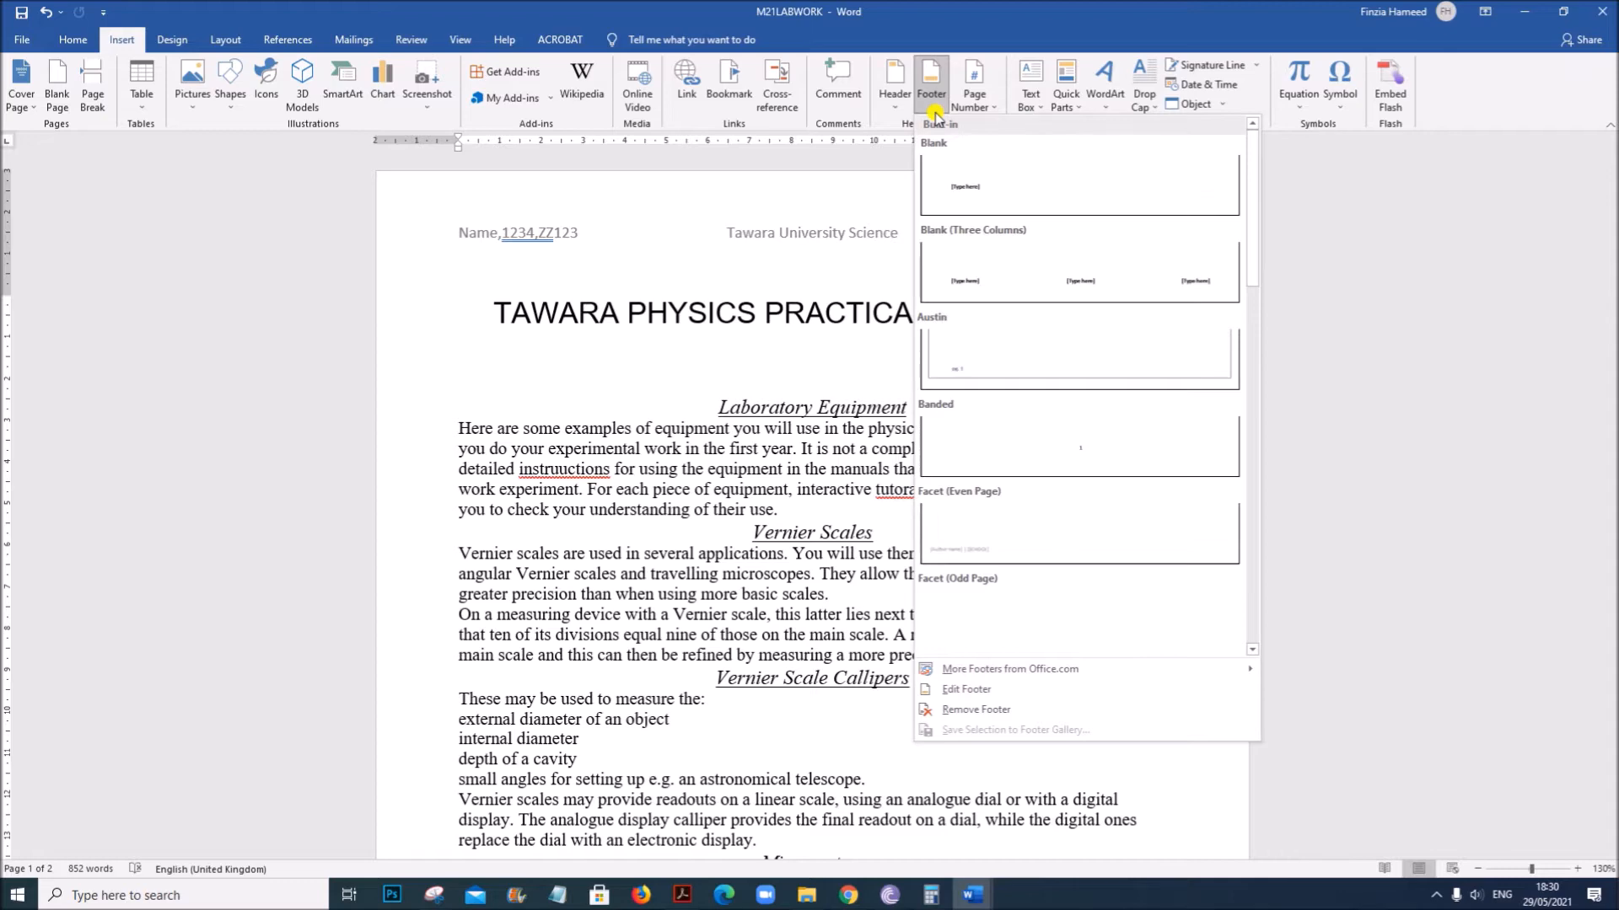
click(986, 272)
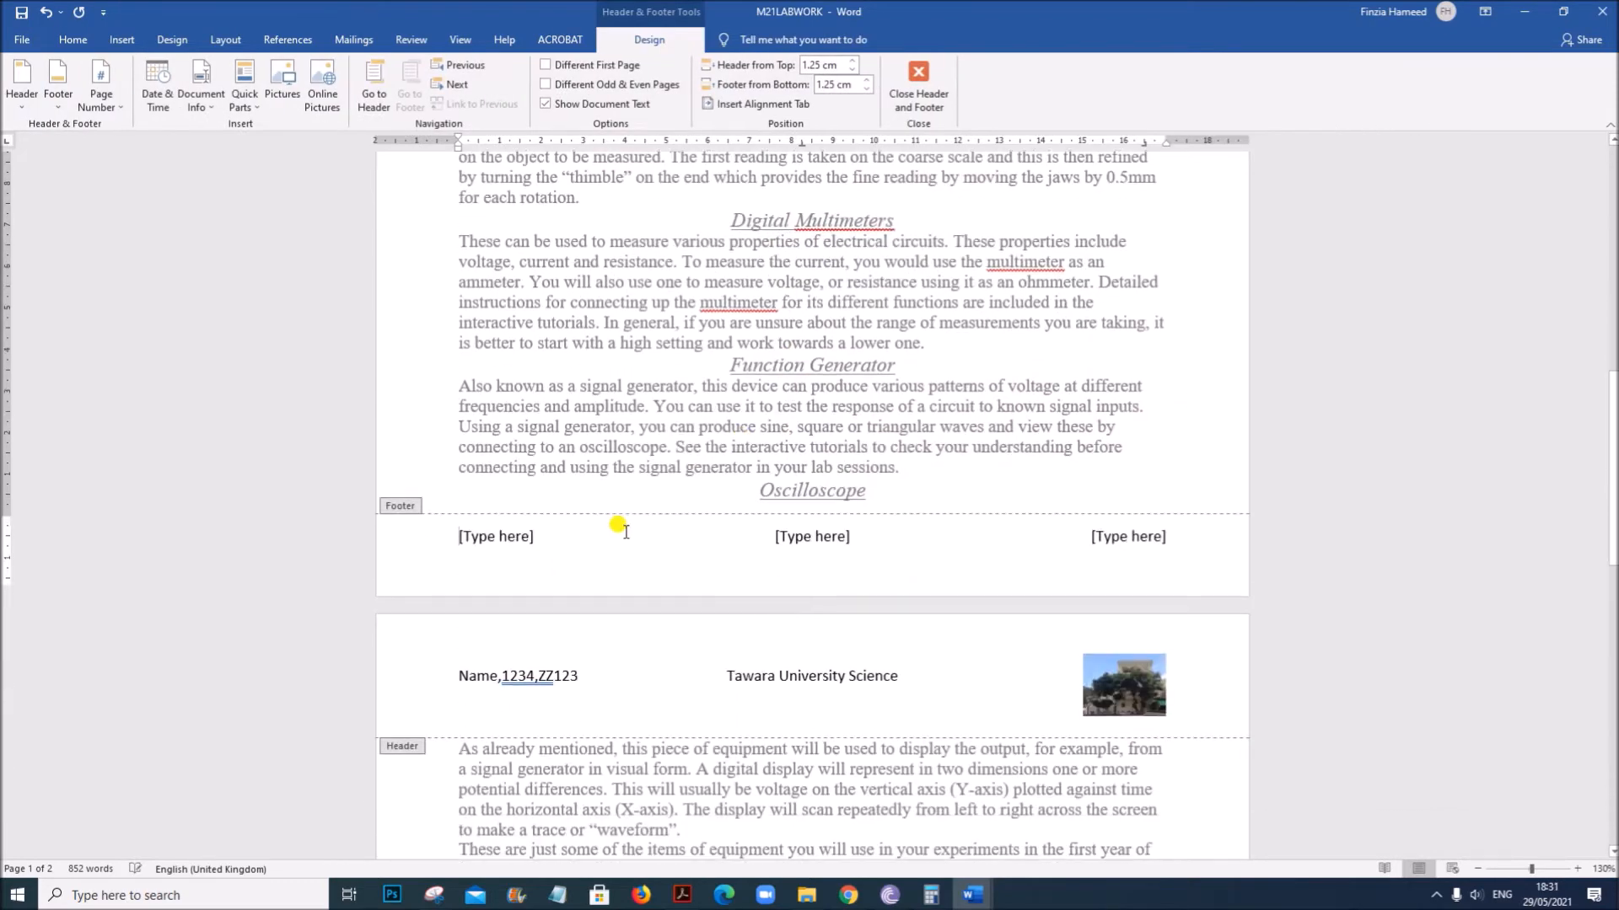
click(482, 526)
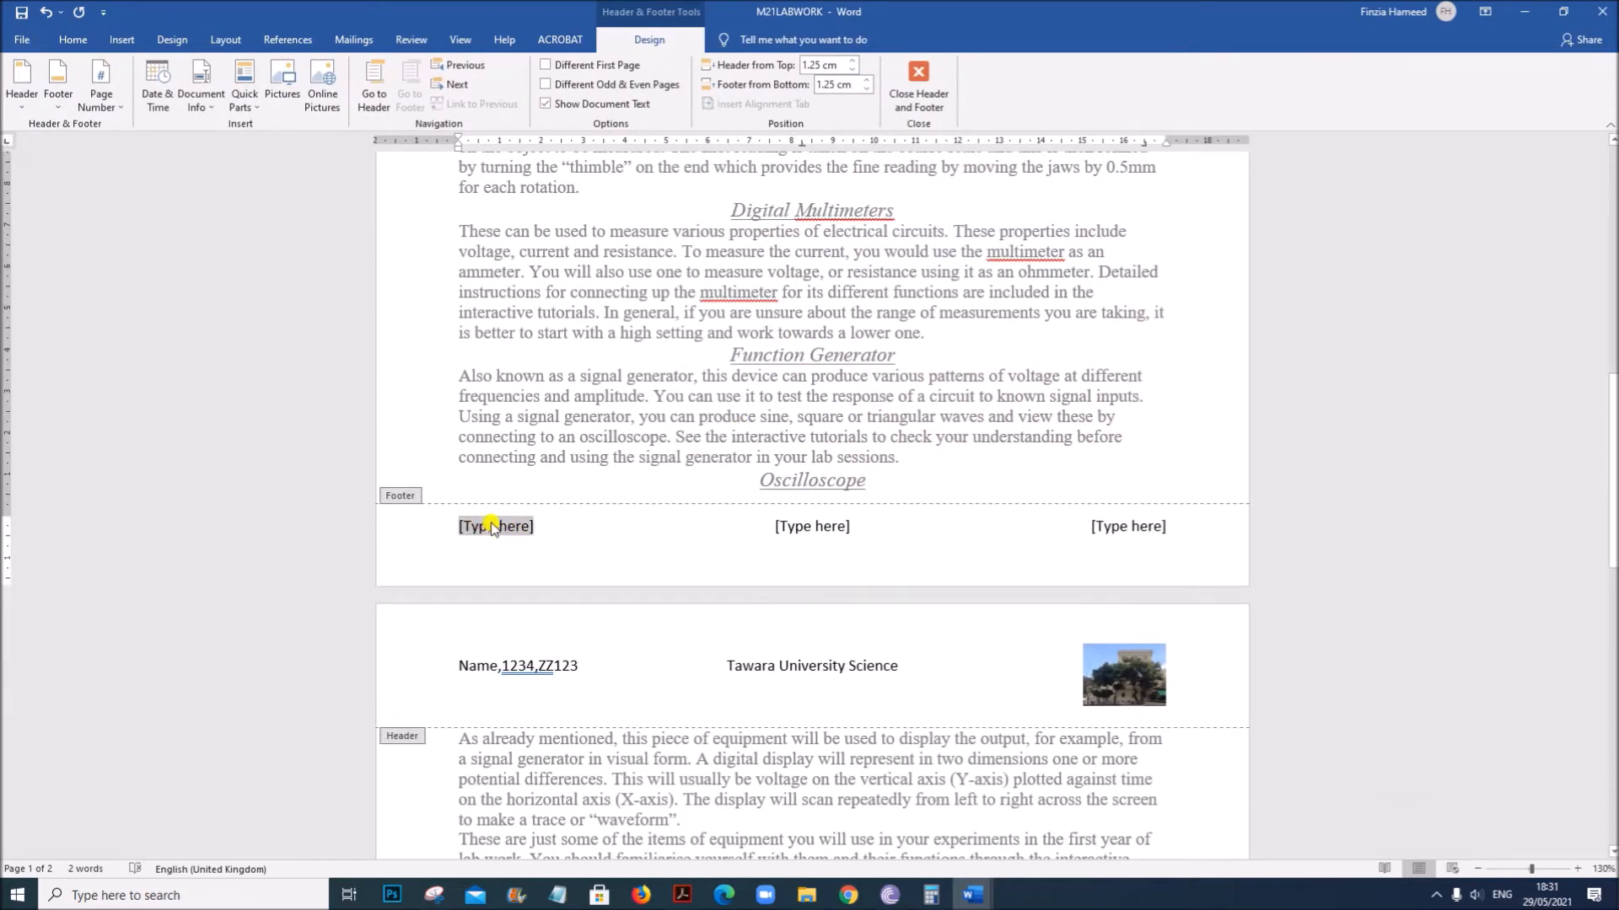
click(125, 108)
mouse_move(145, 186)
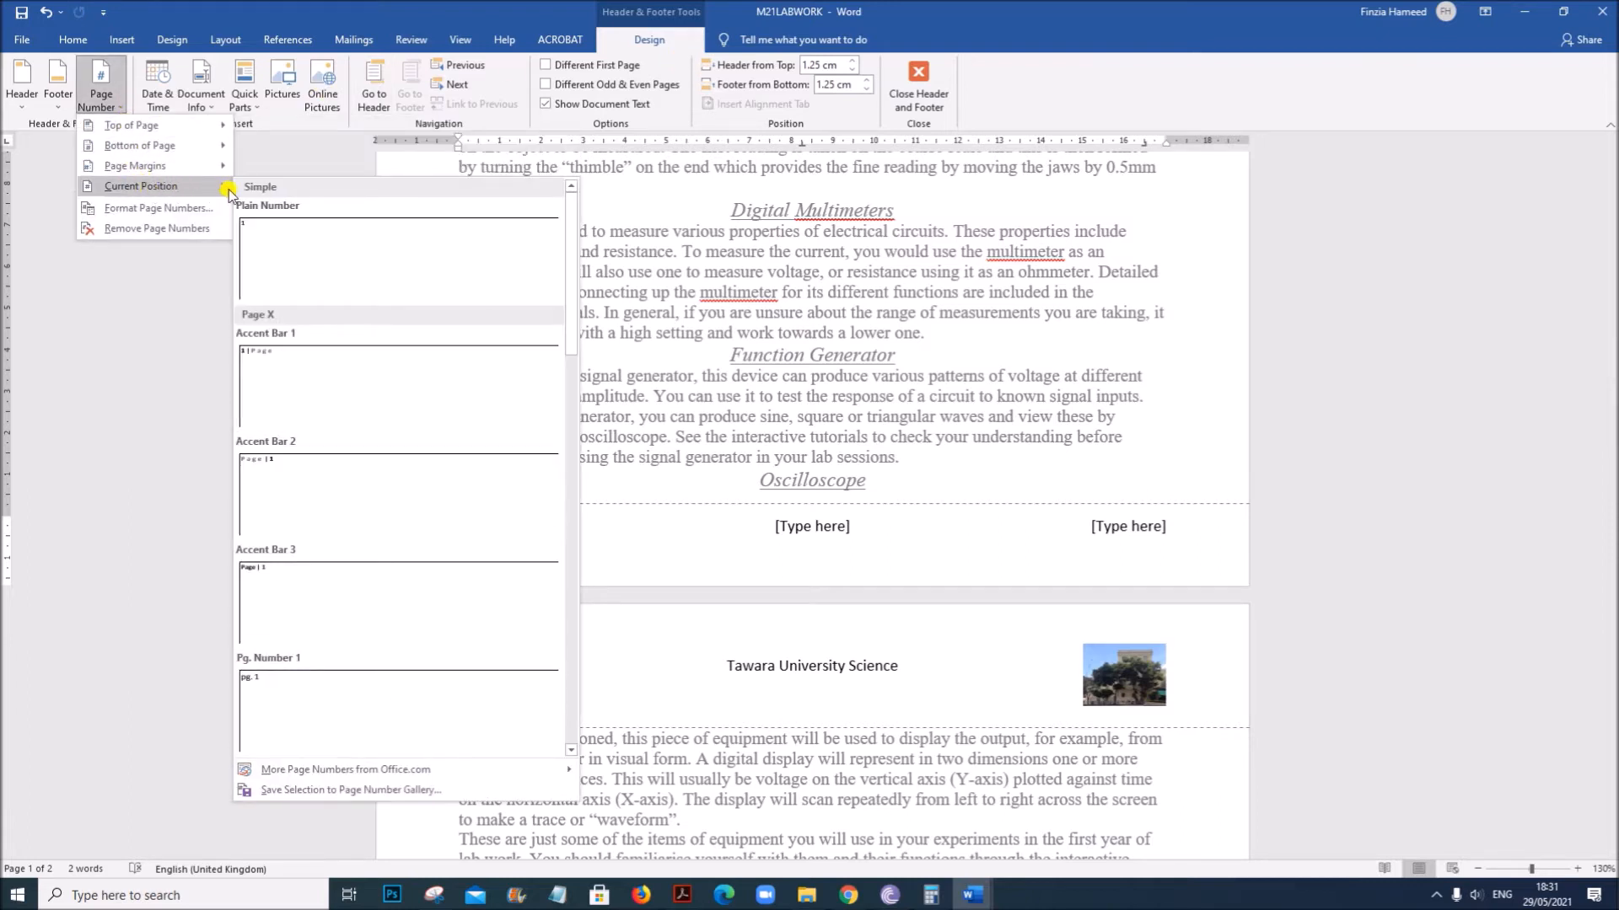
click(305, 254)
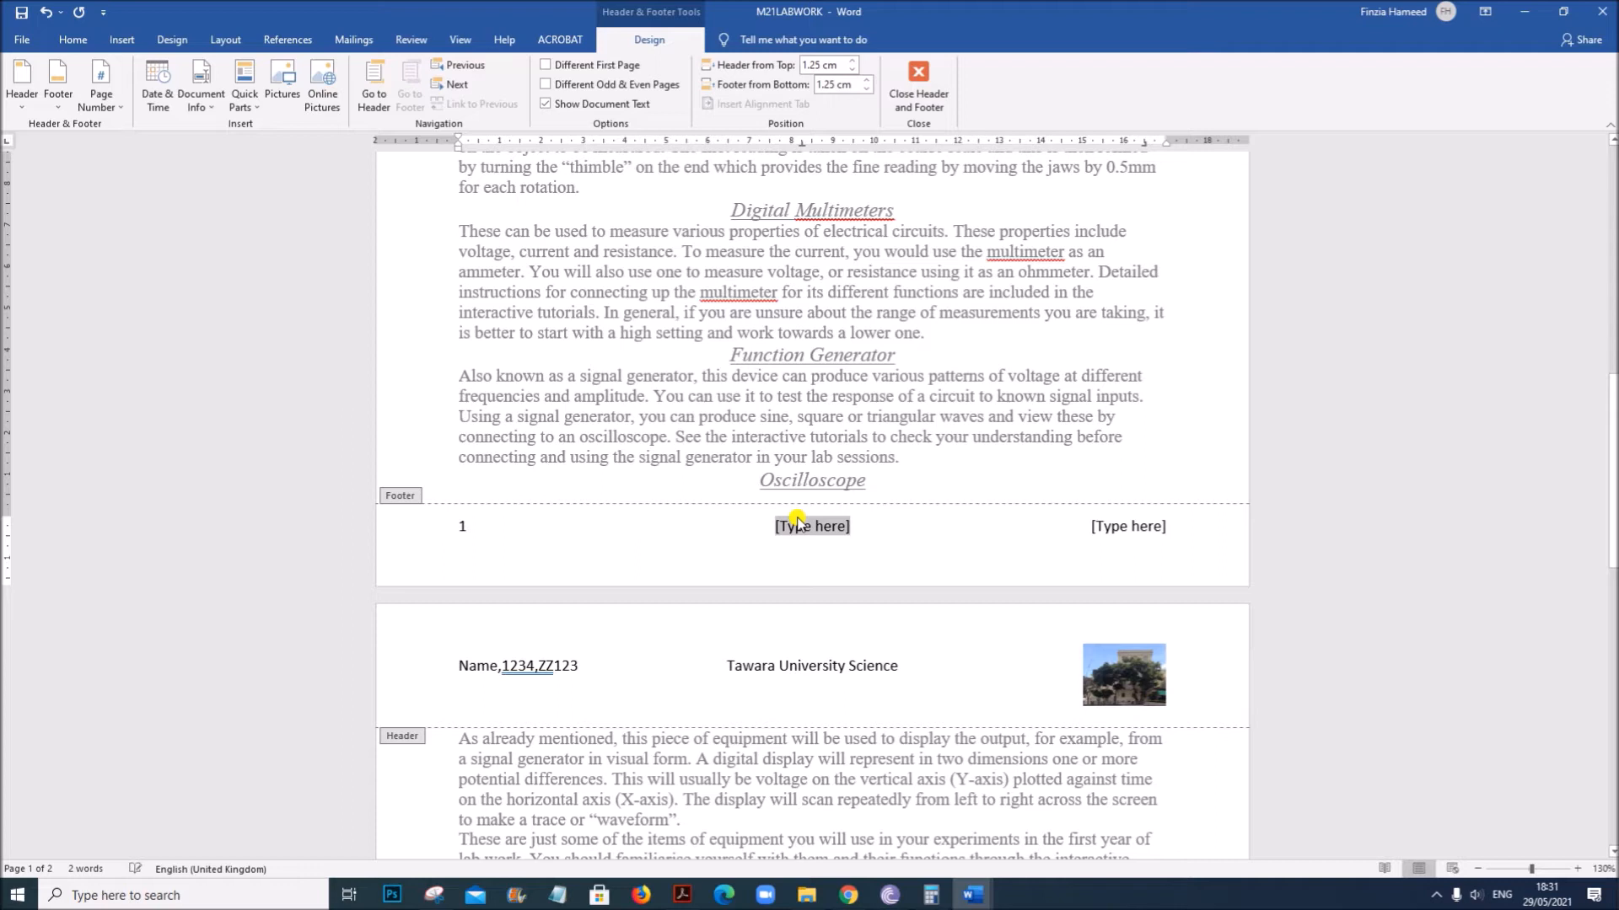
Delete the footer's centre placeholder, and replace the right-aligned placeholder with the document's file path field.
click(797, 523)
key(Delete)
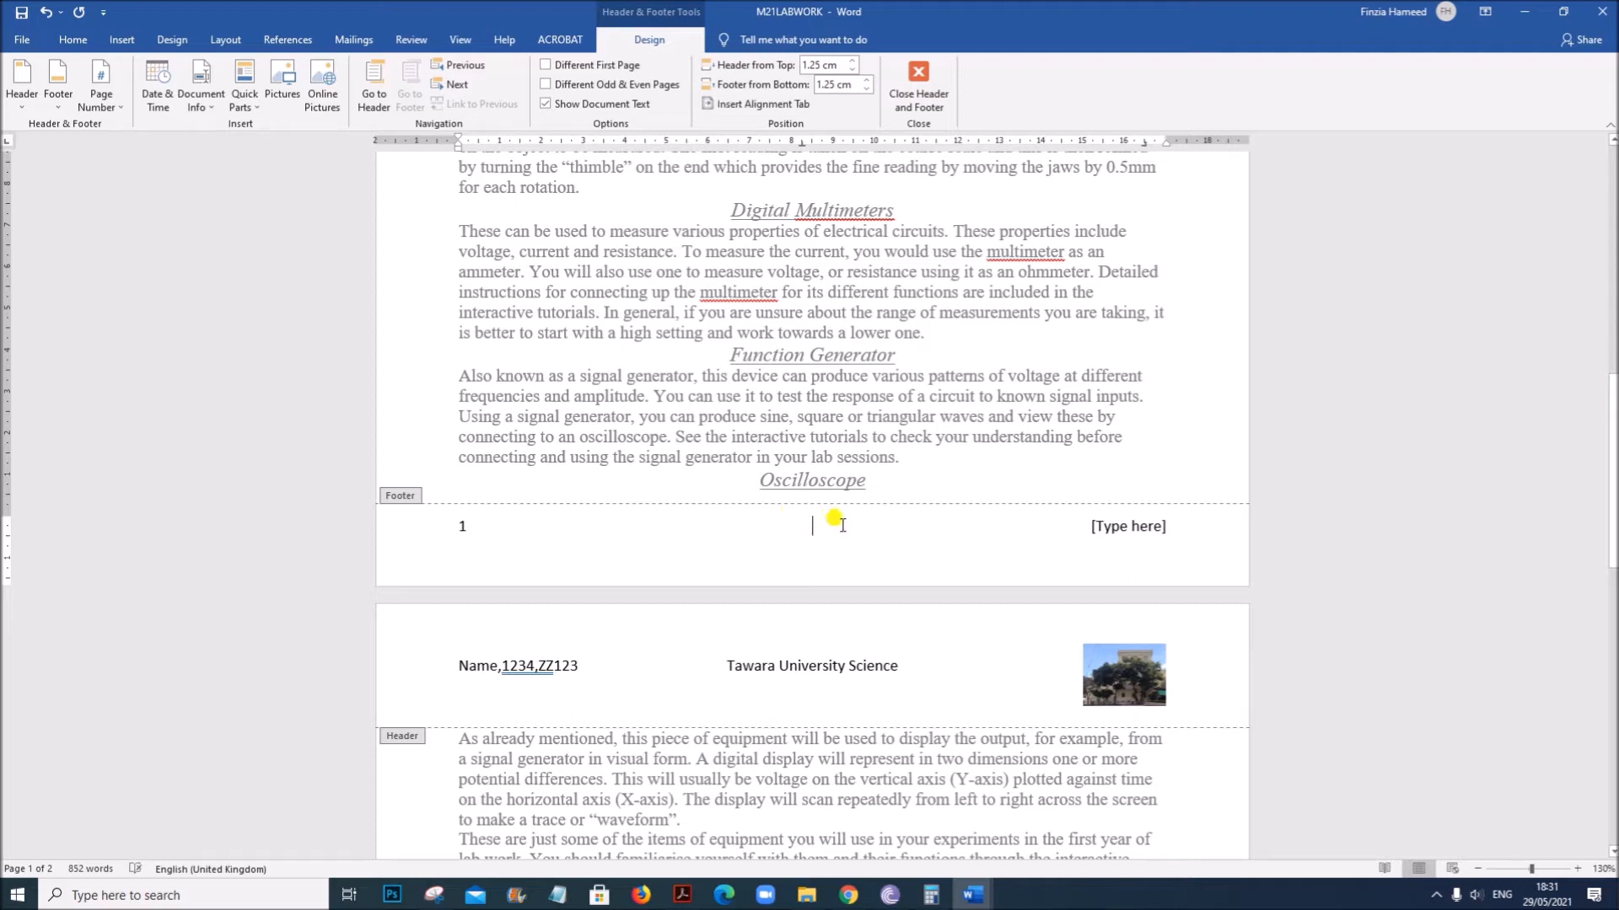
click(1136, 529)
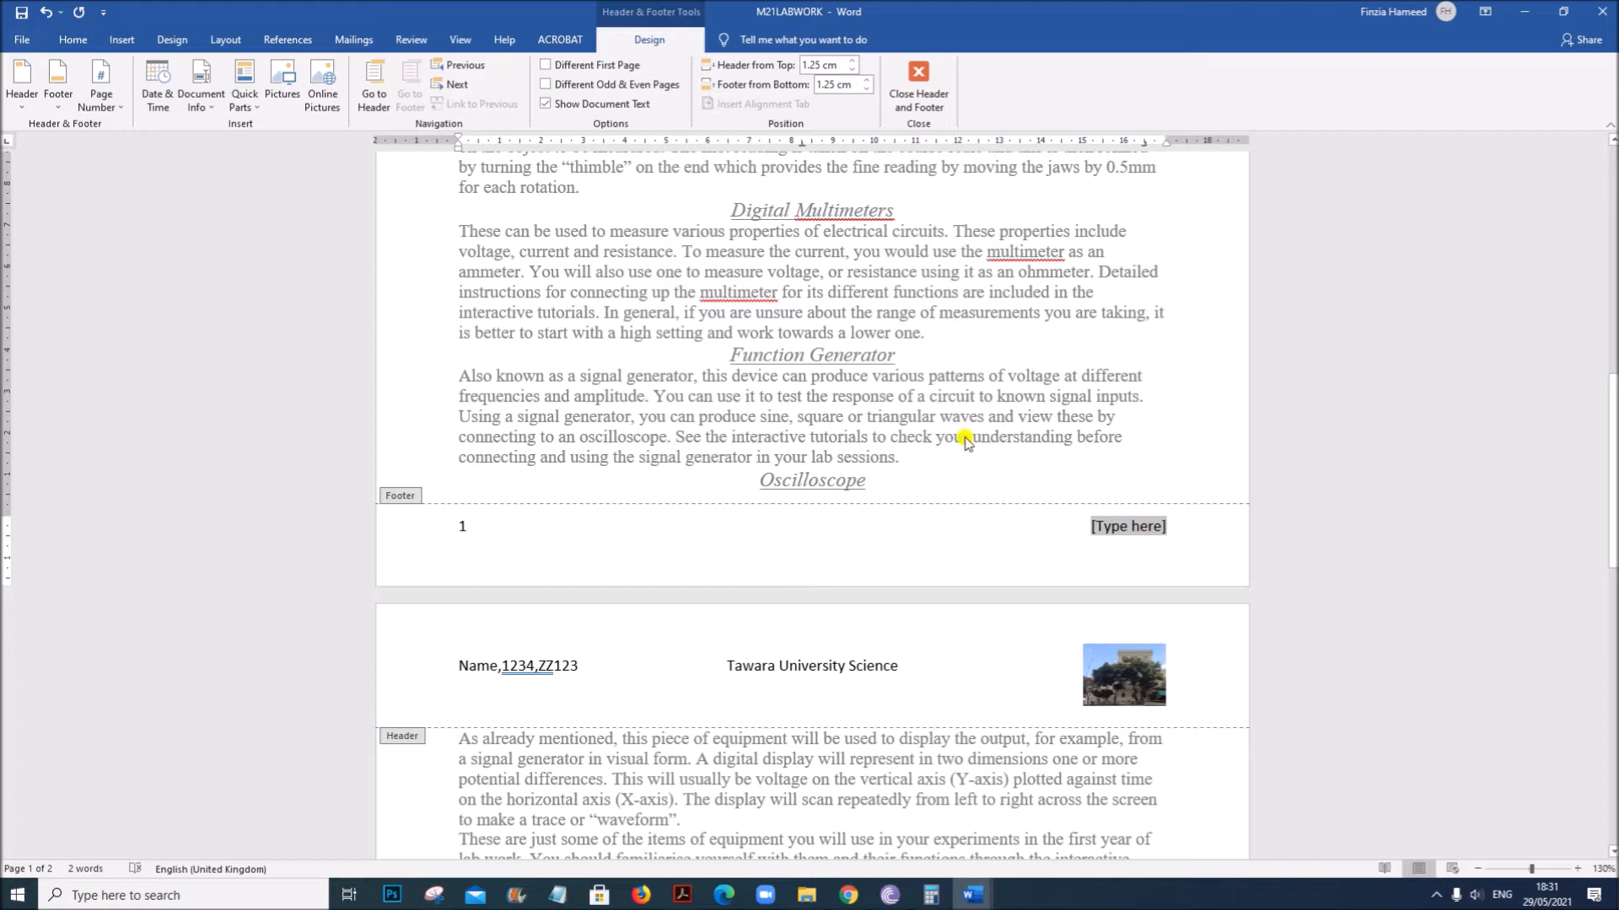
click(208, 113)
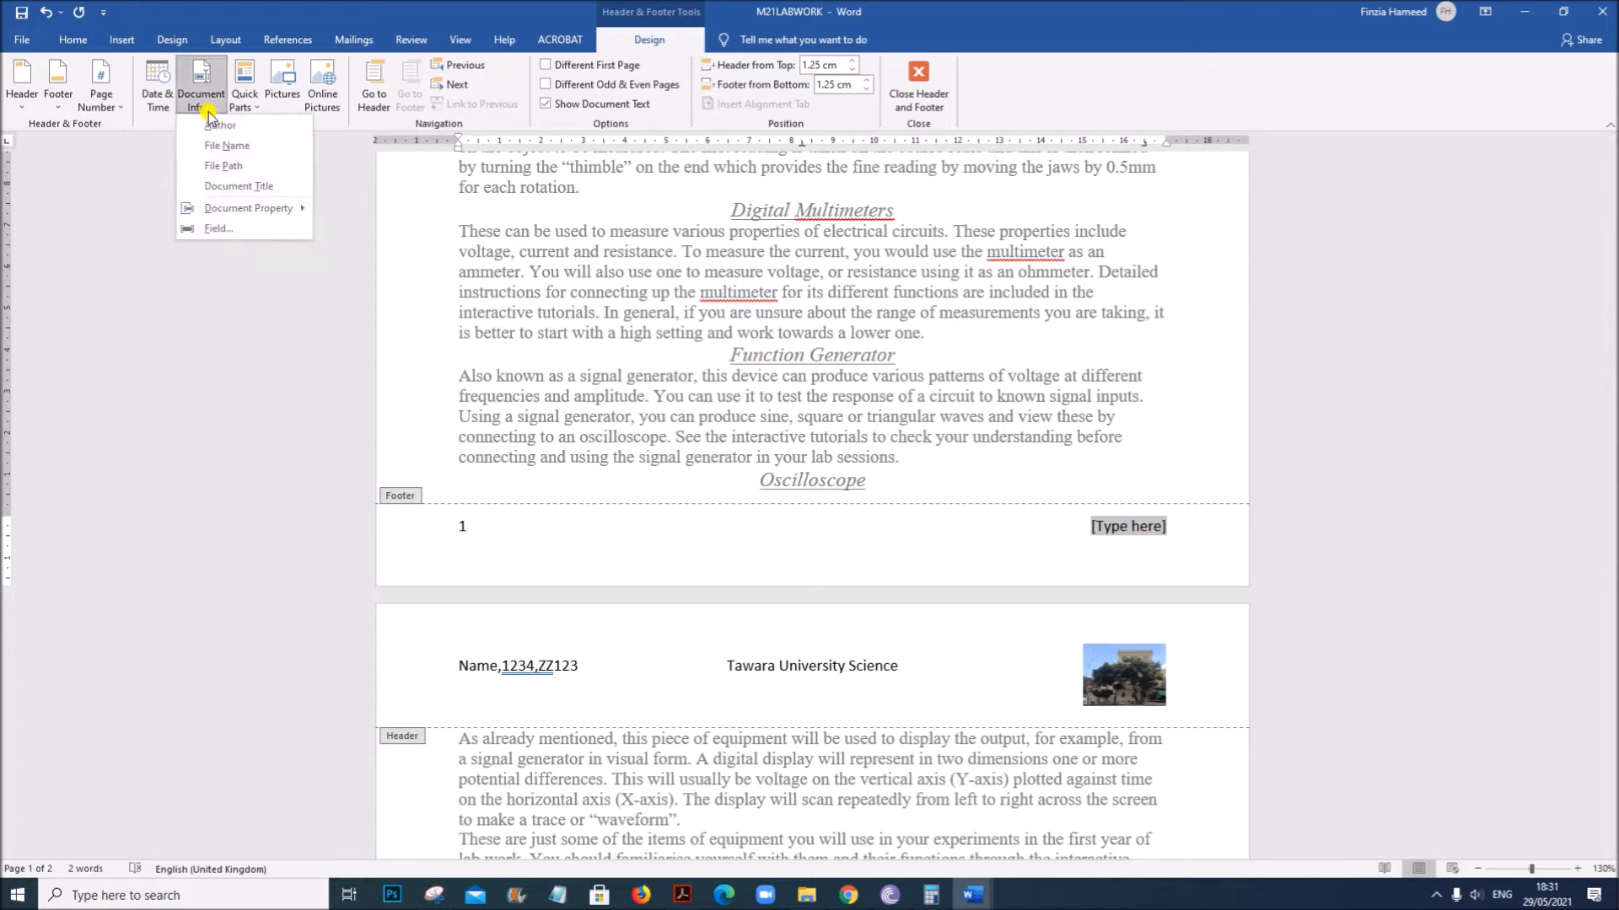
click(220, 166)
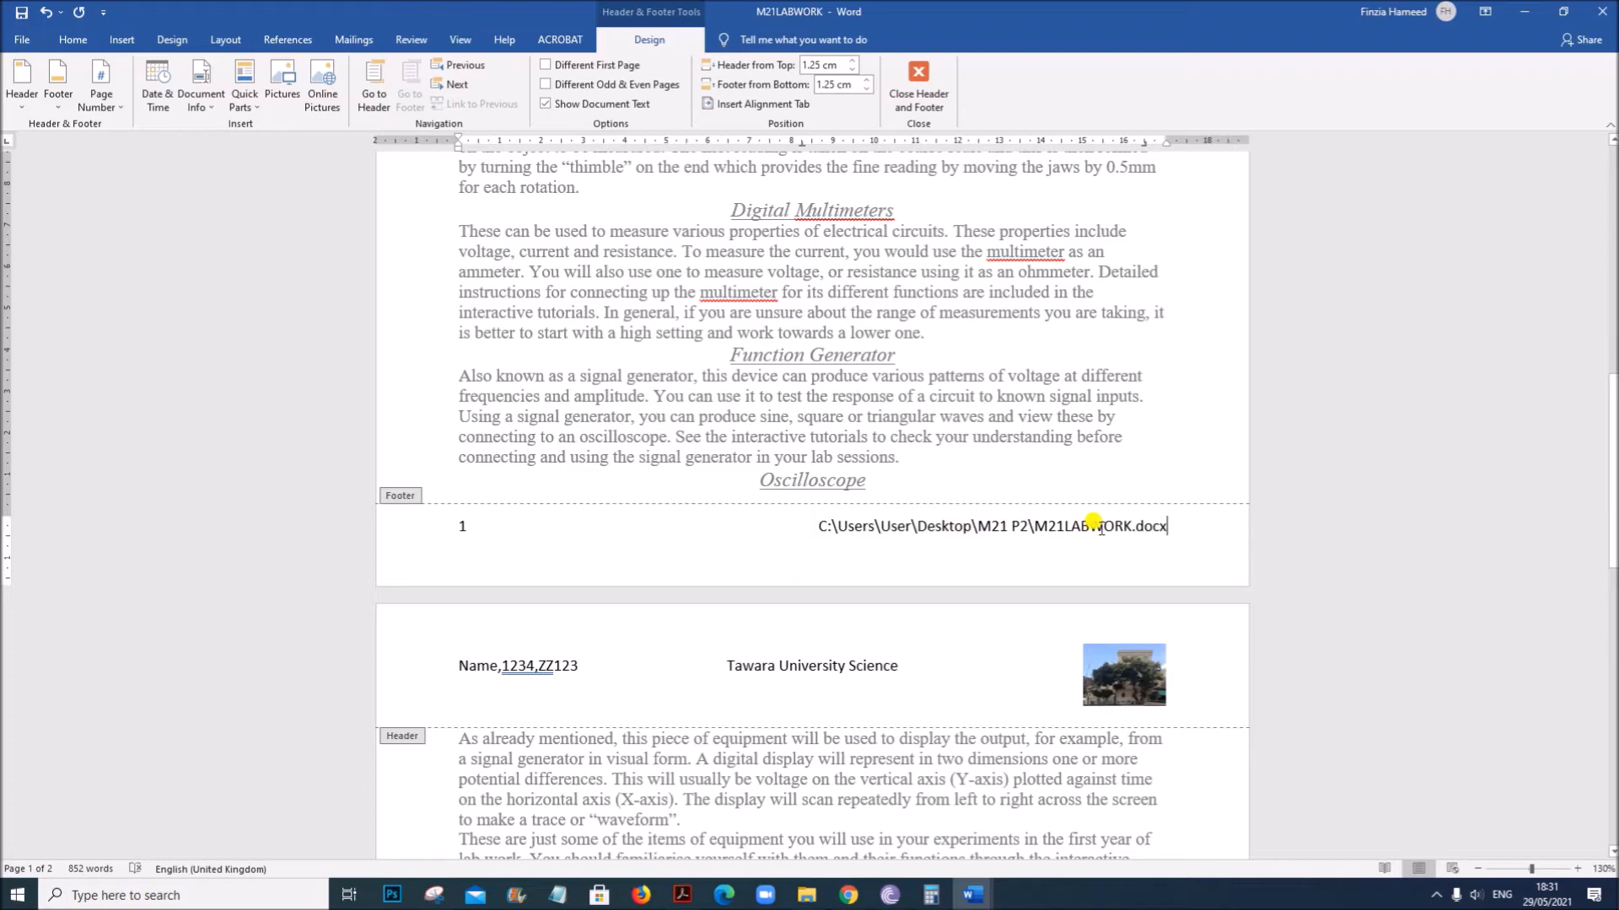
Close the footer of M21LABWORK, and read the alignment, placeholder and overlap requirements for headers and footers in the exam paper in Acrobat.
click(919, 84)
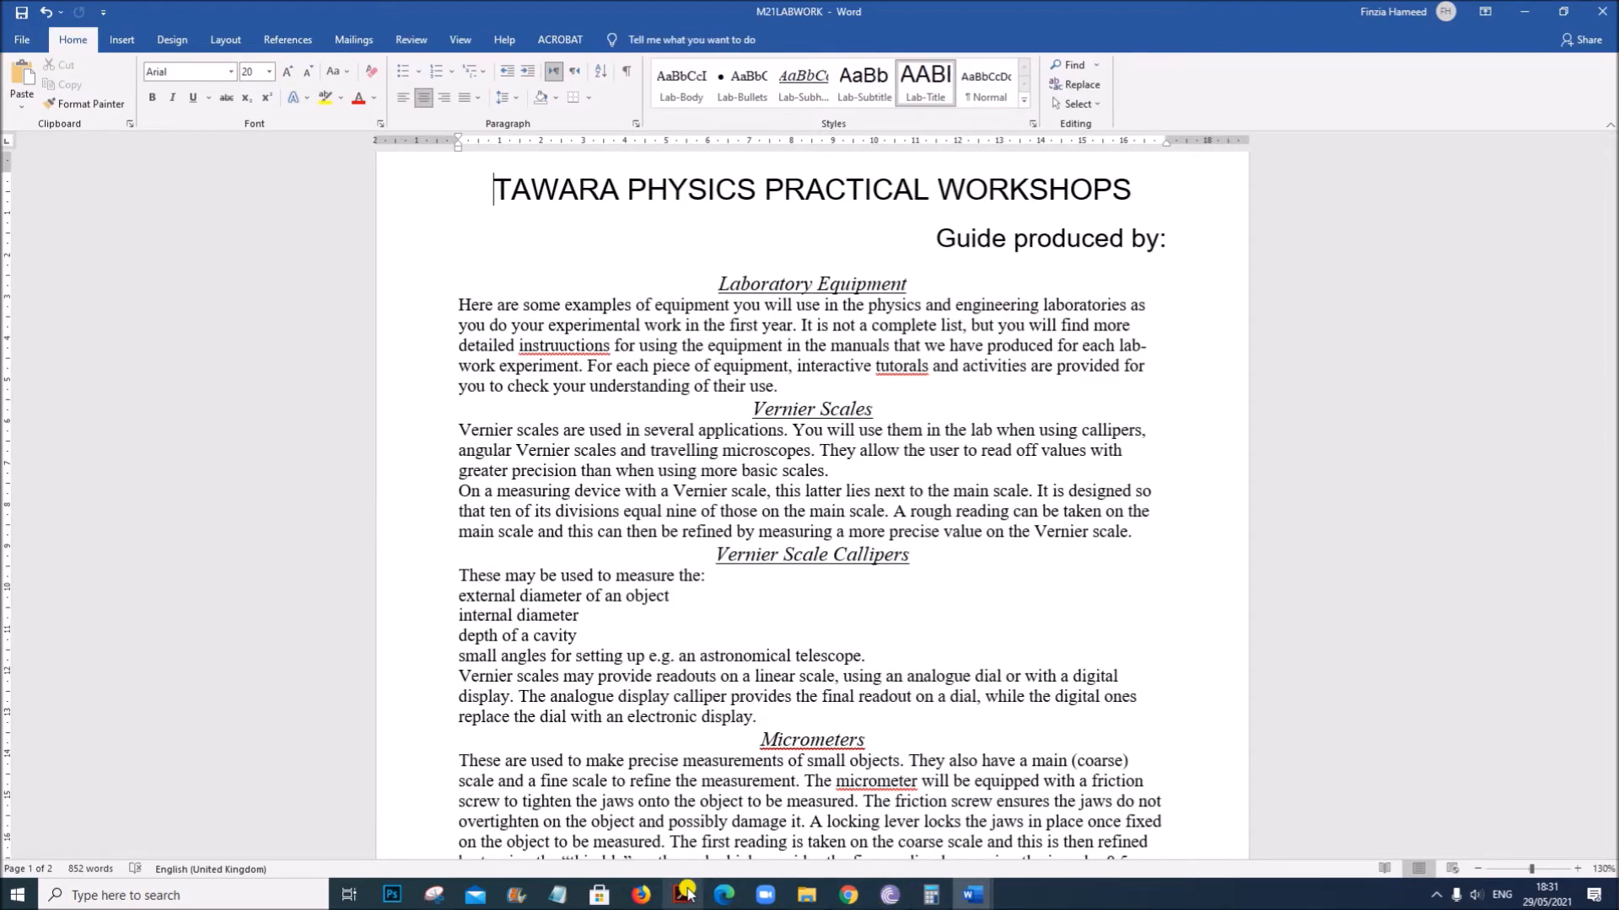
click(682, 895)
scroll(535, 318, down, 3)
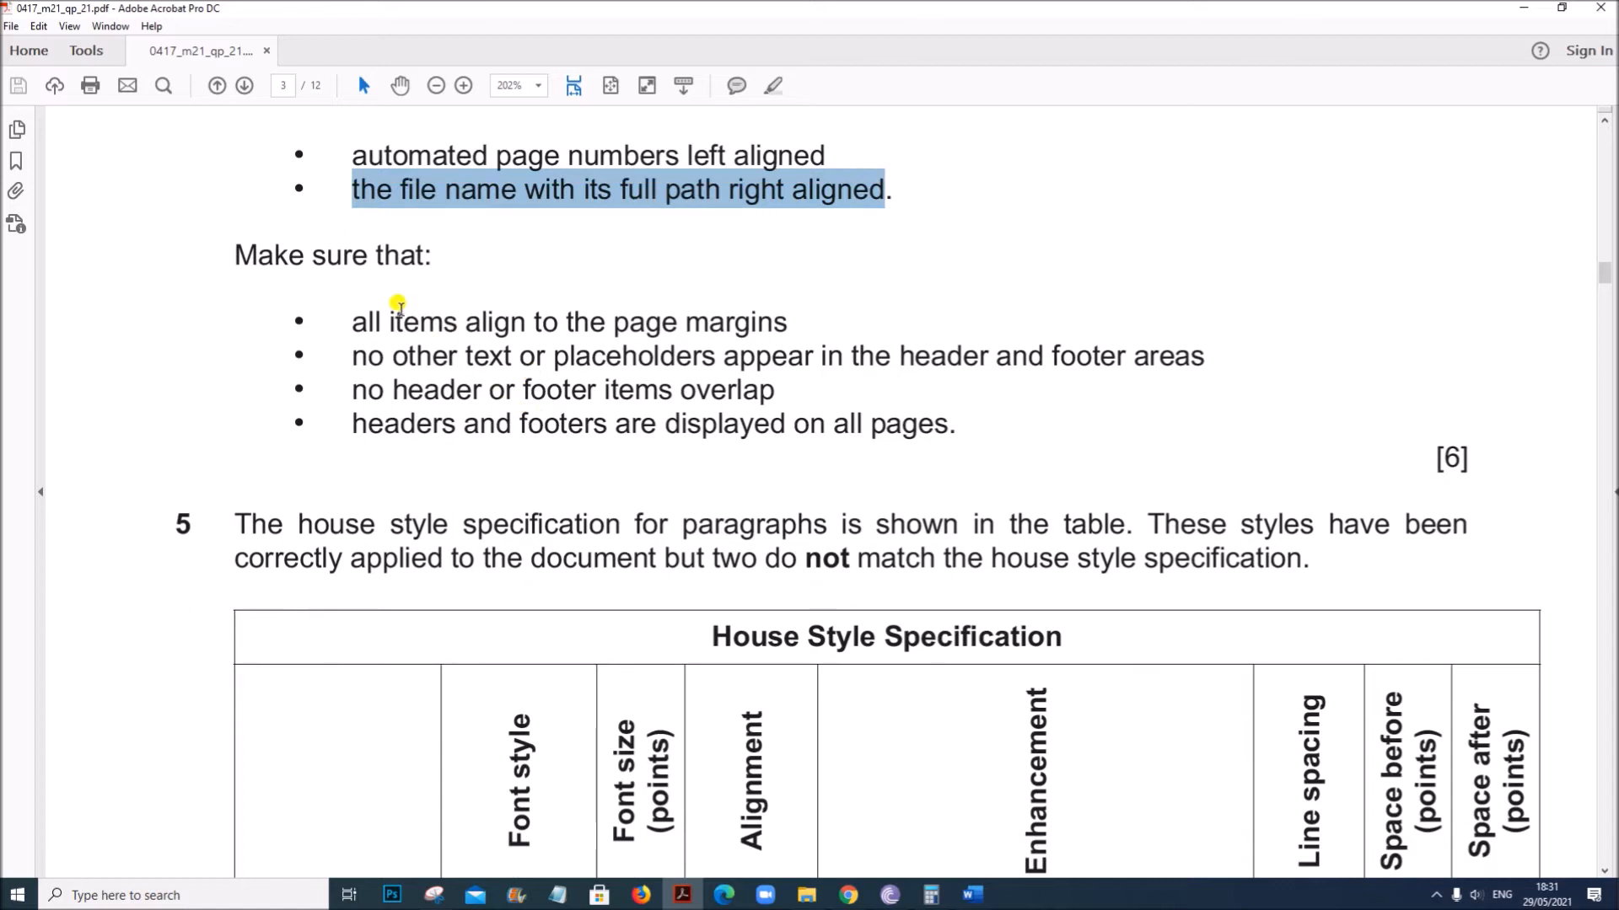
drag(358, 308, 773, 370)
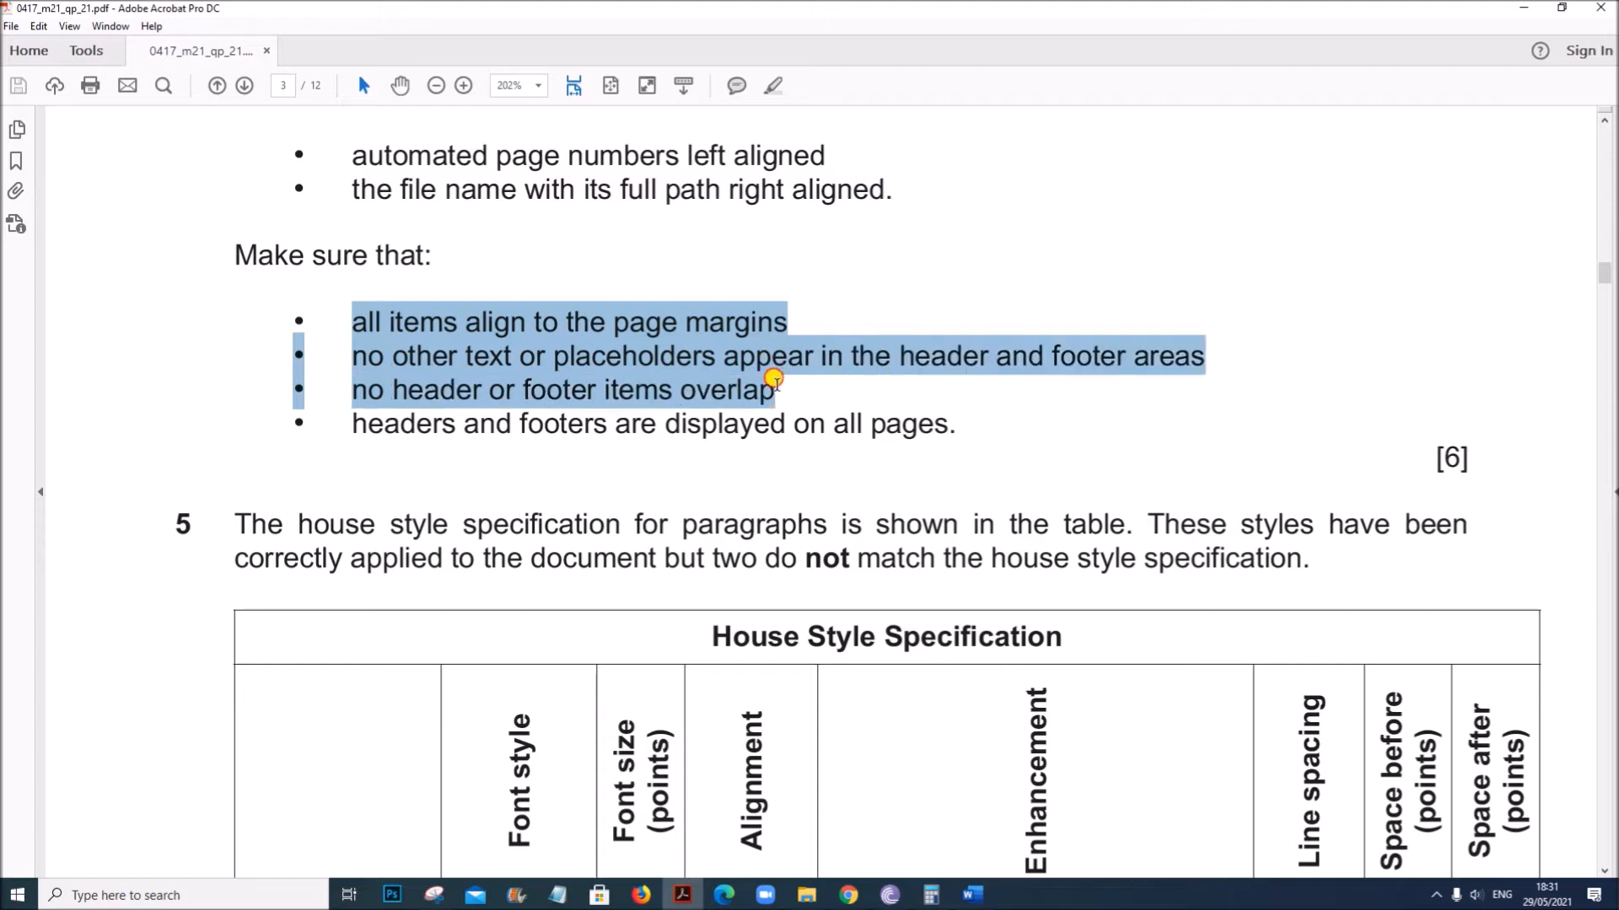
drag(775, 388, 777, 405)
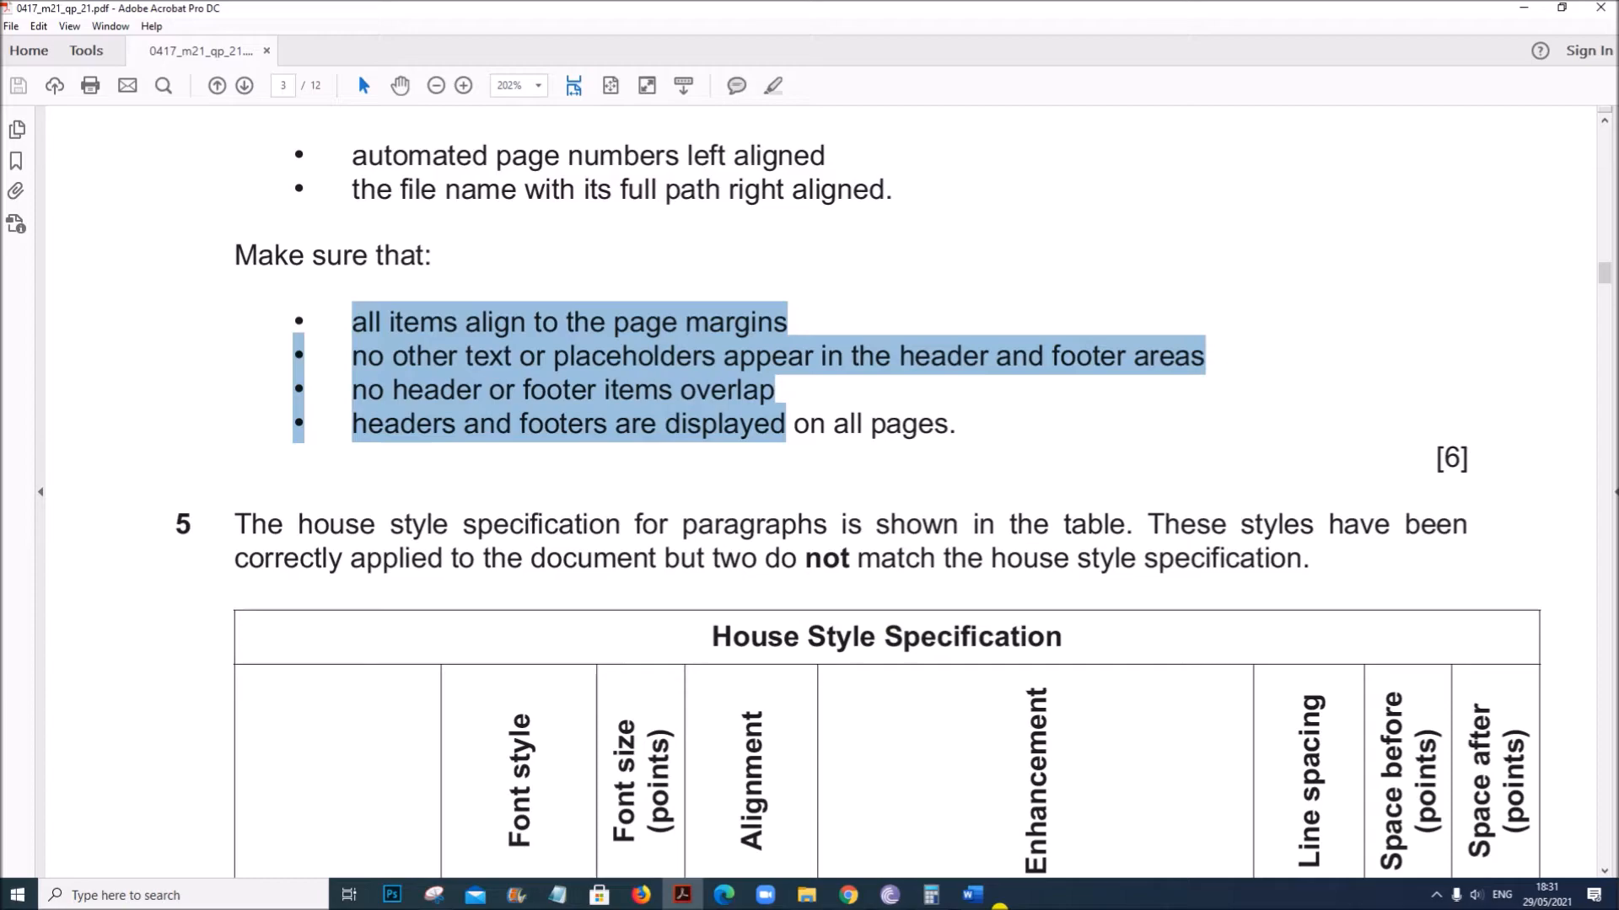
Return to M21LABWORK in Word and check the header and footer on both pages.
click(971, 895)
click(1019, 837)
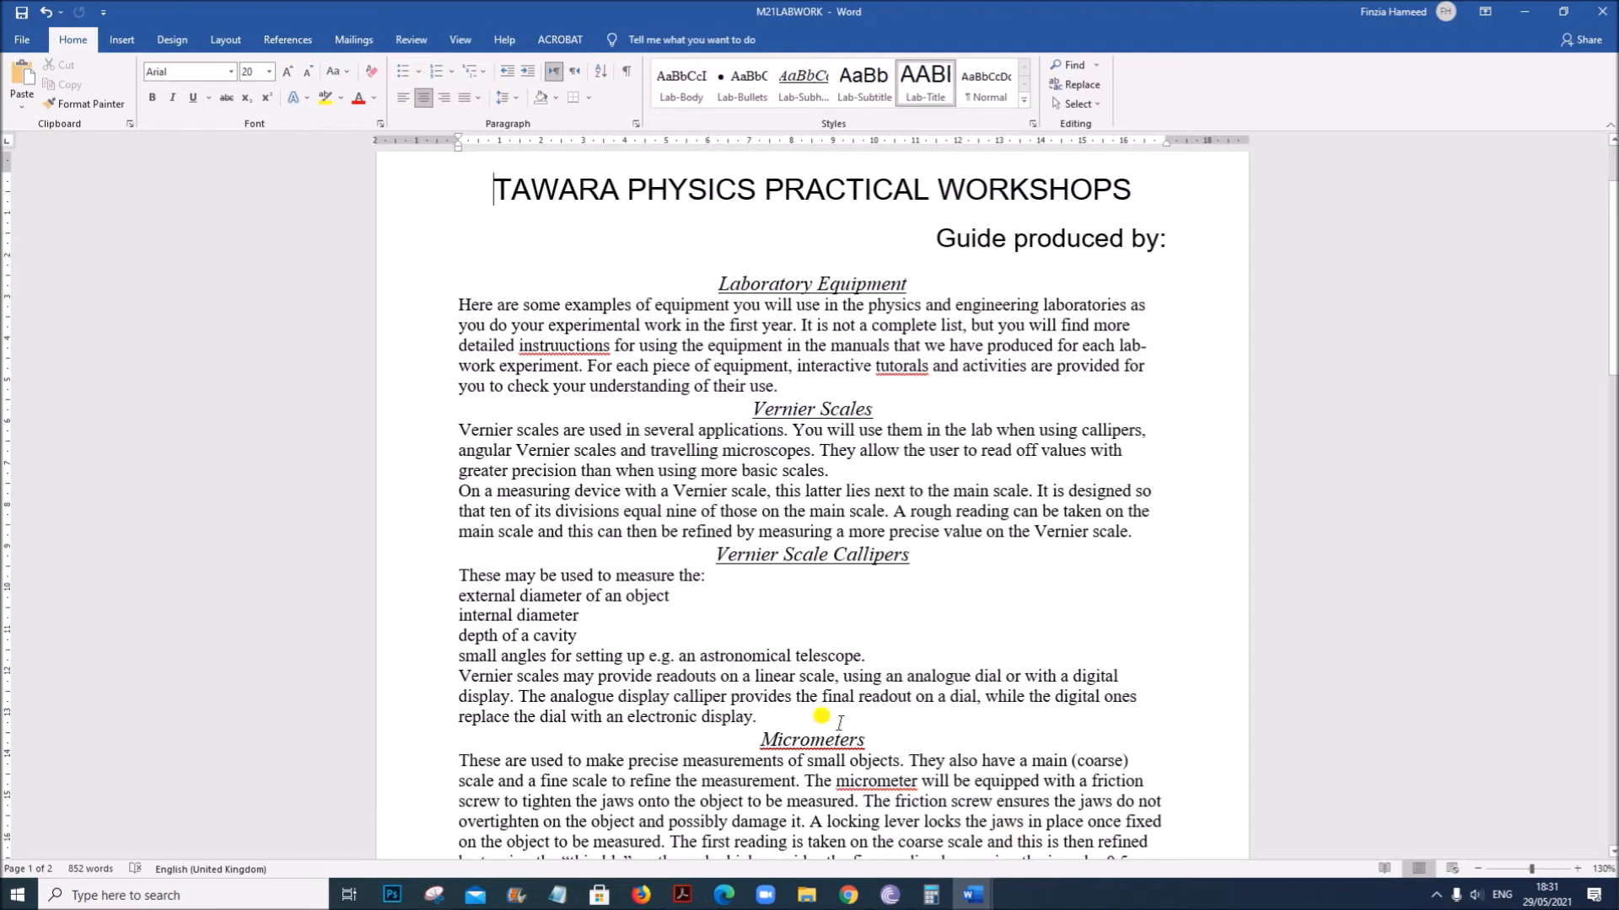
scroll(839, 722, up, 3)
scroll(840, 722, down, 20)
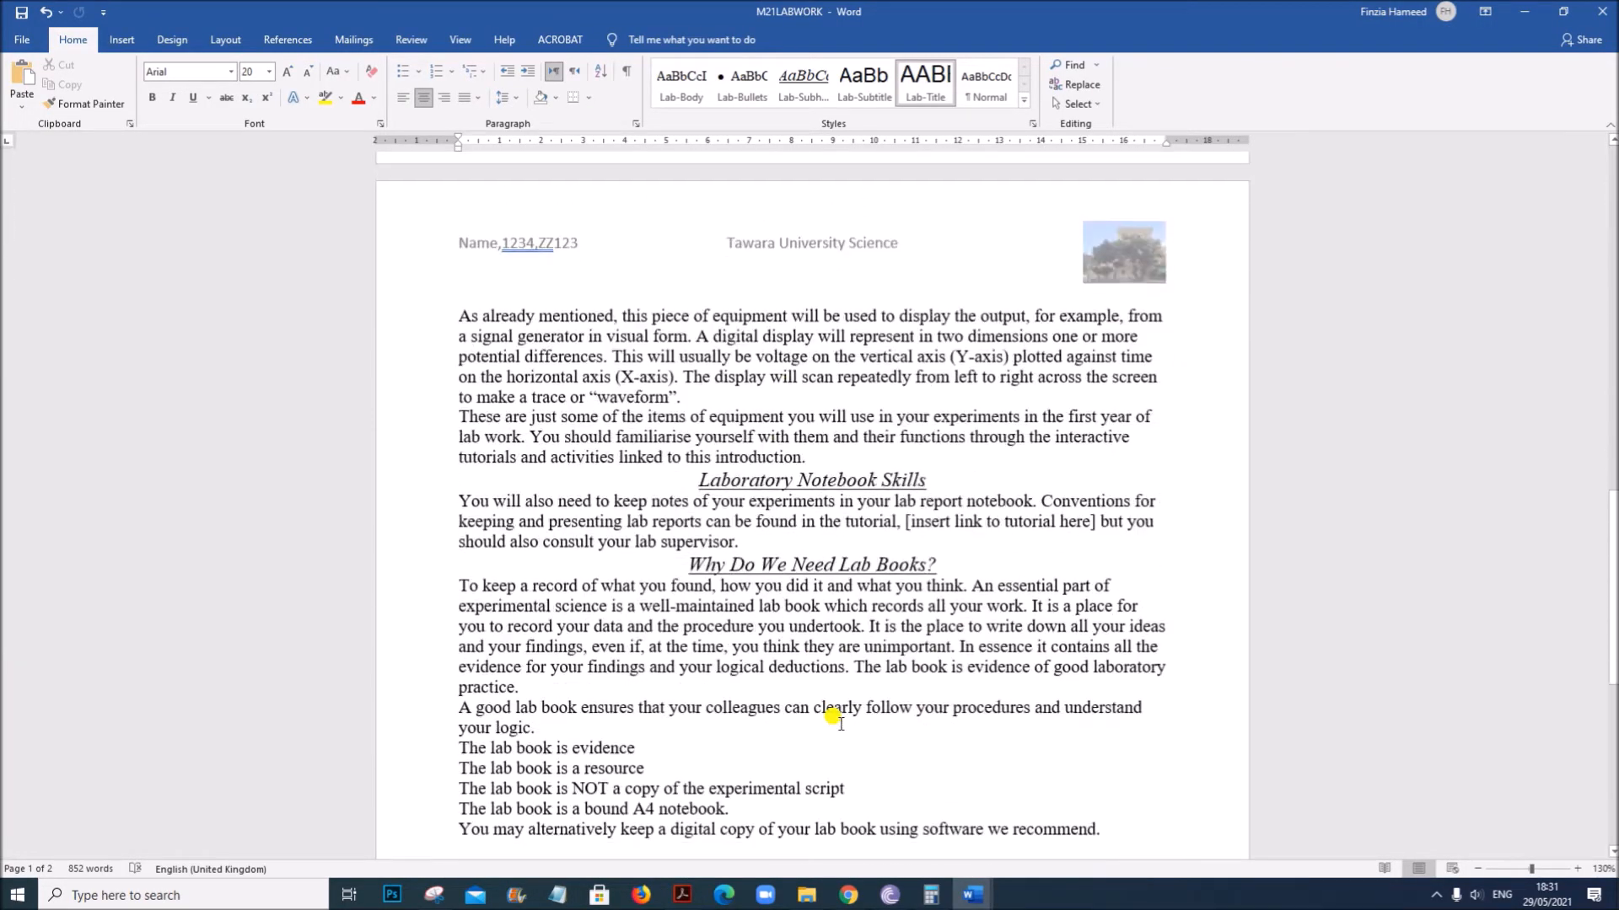
scroll(834, 718, up, 8)
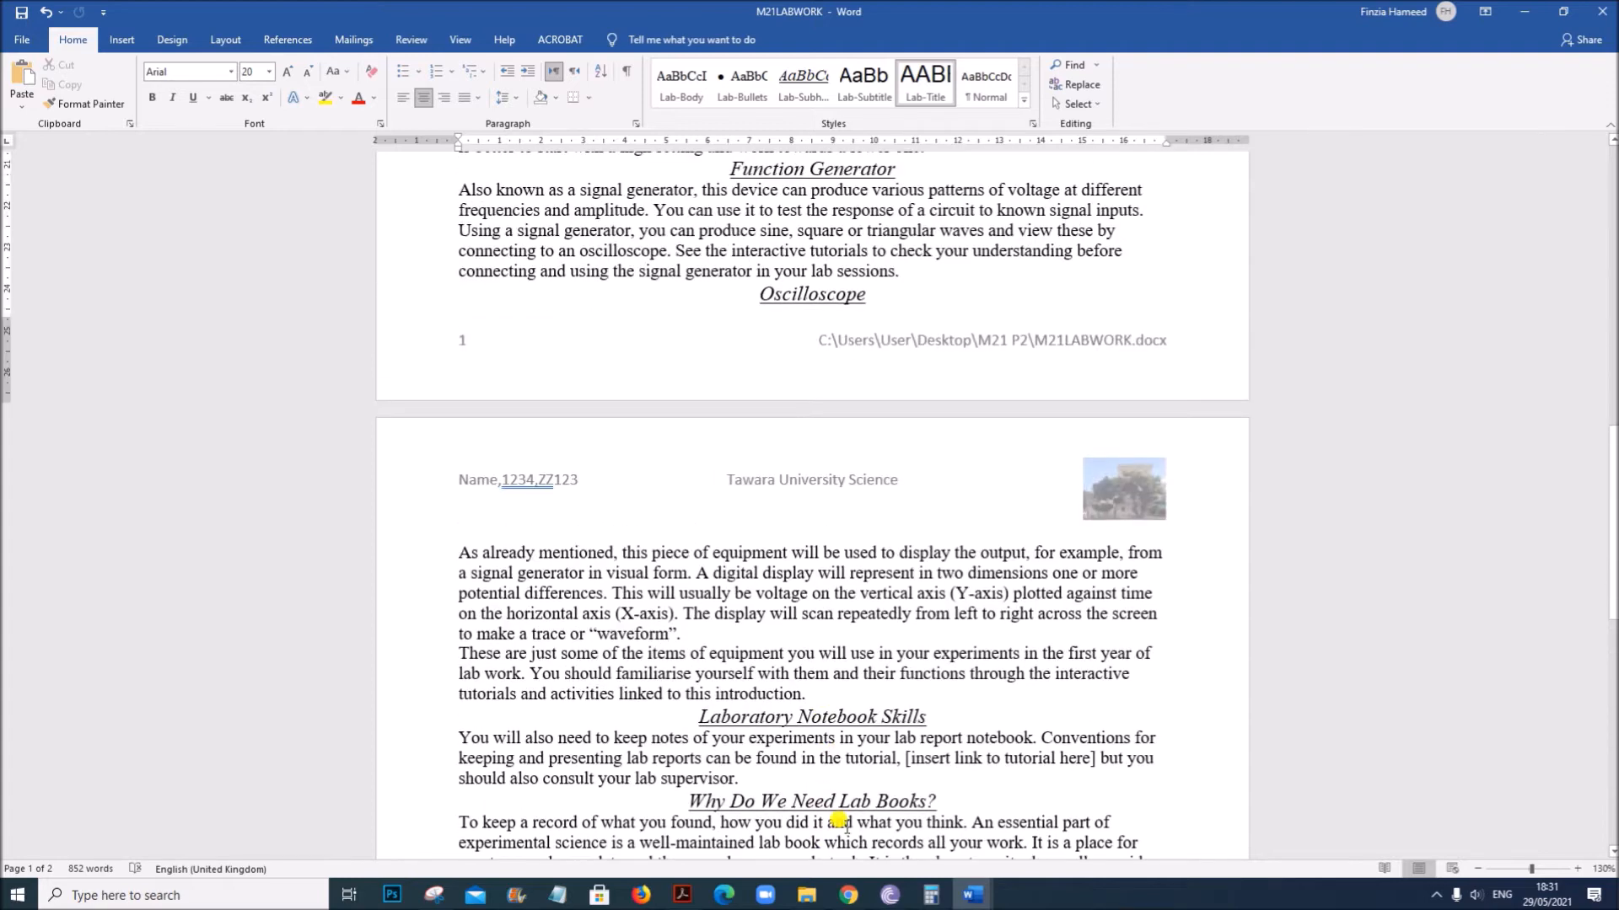
Switch to the exam paper in Acrobat and read instruction 5 with its House Style Specification table.
click(679, 895)
scroll(615, 416, down, 3)
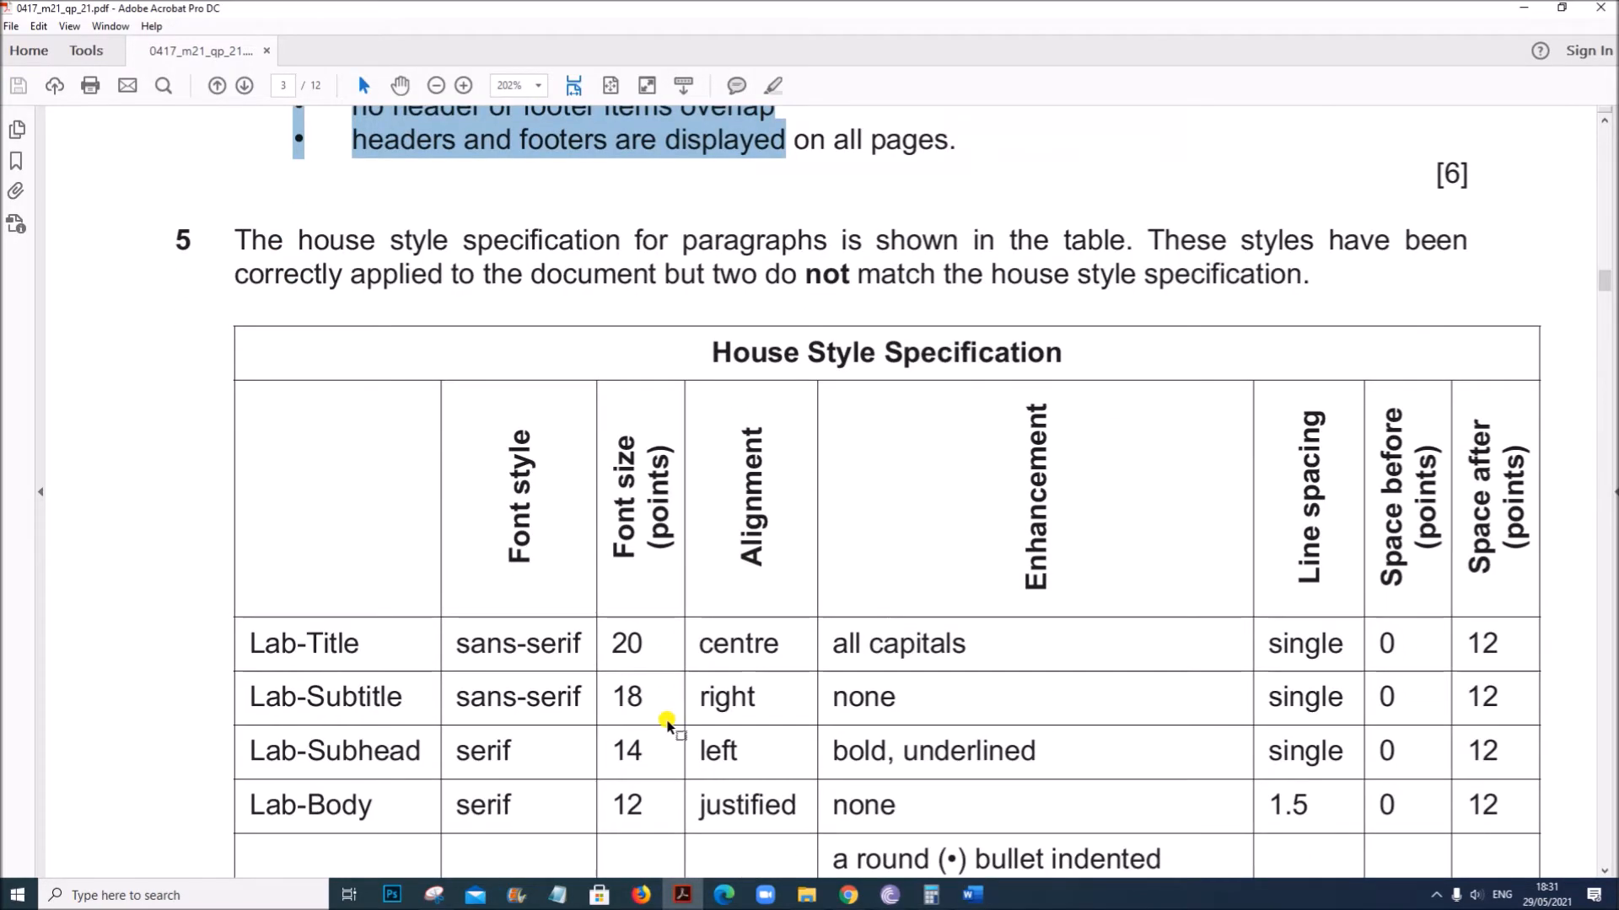
drag(493, 242, 1313, 278)
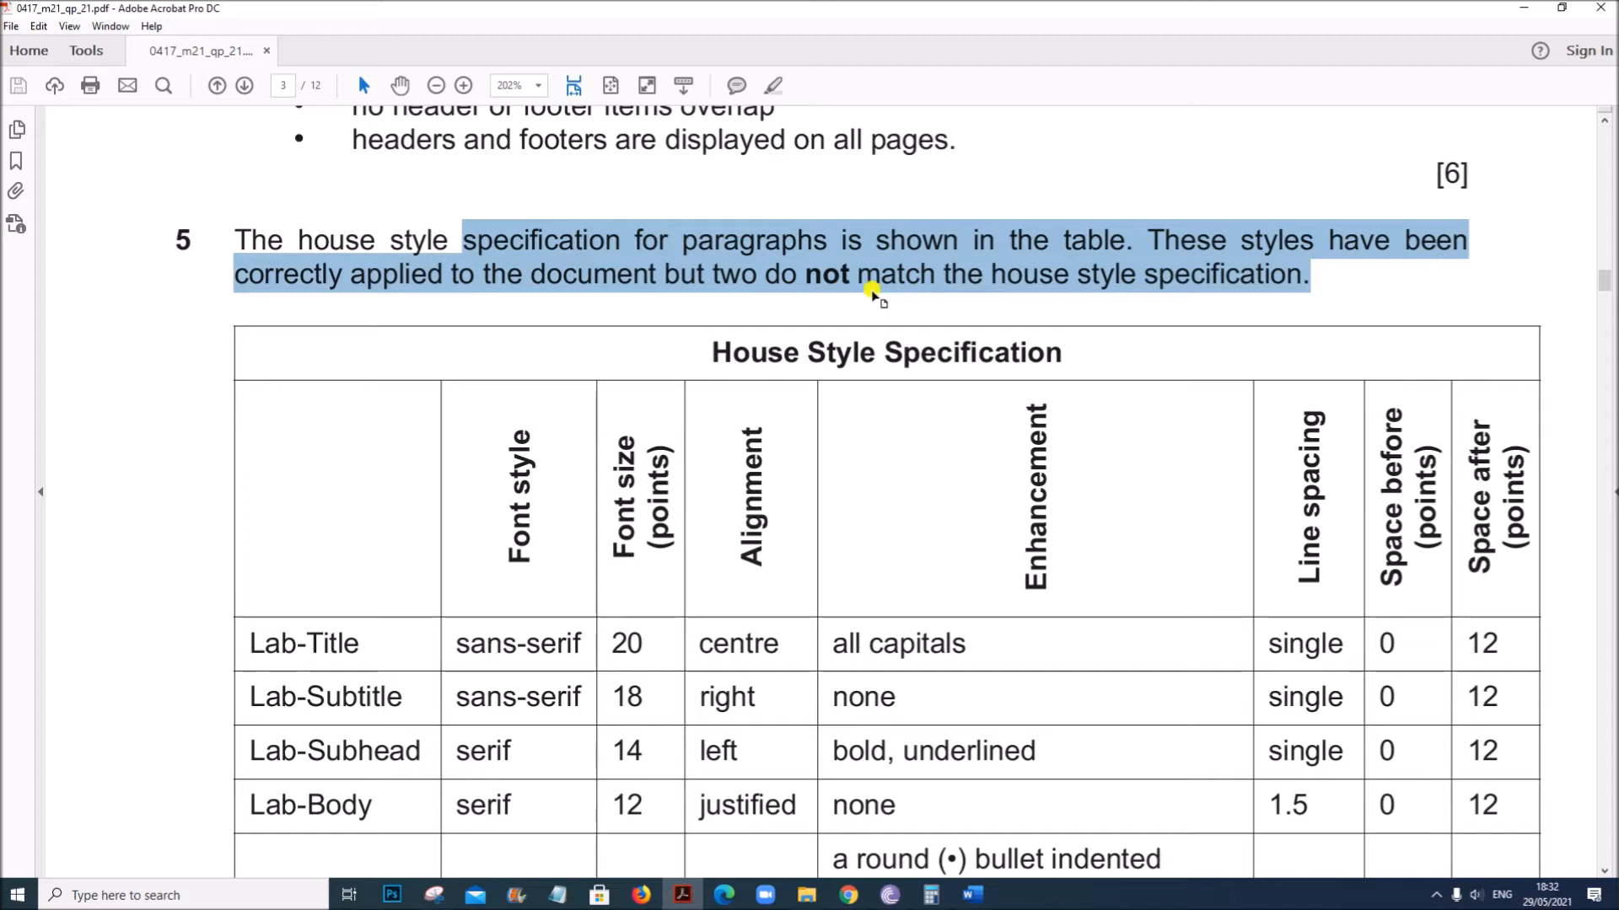
scroll(919, 482, down, 5)
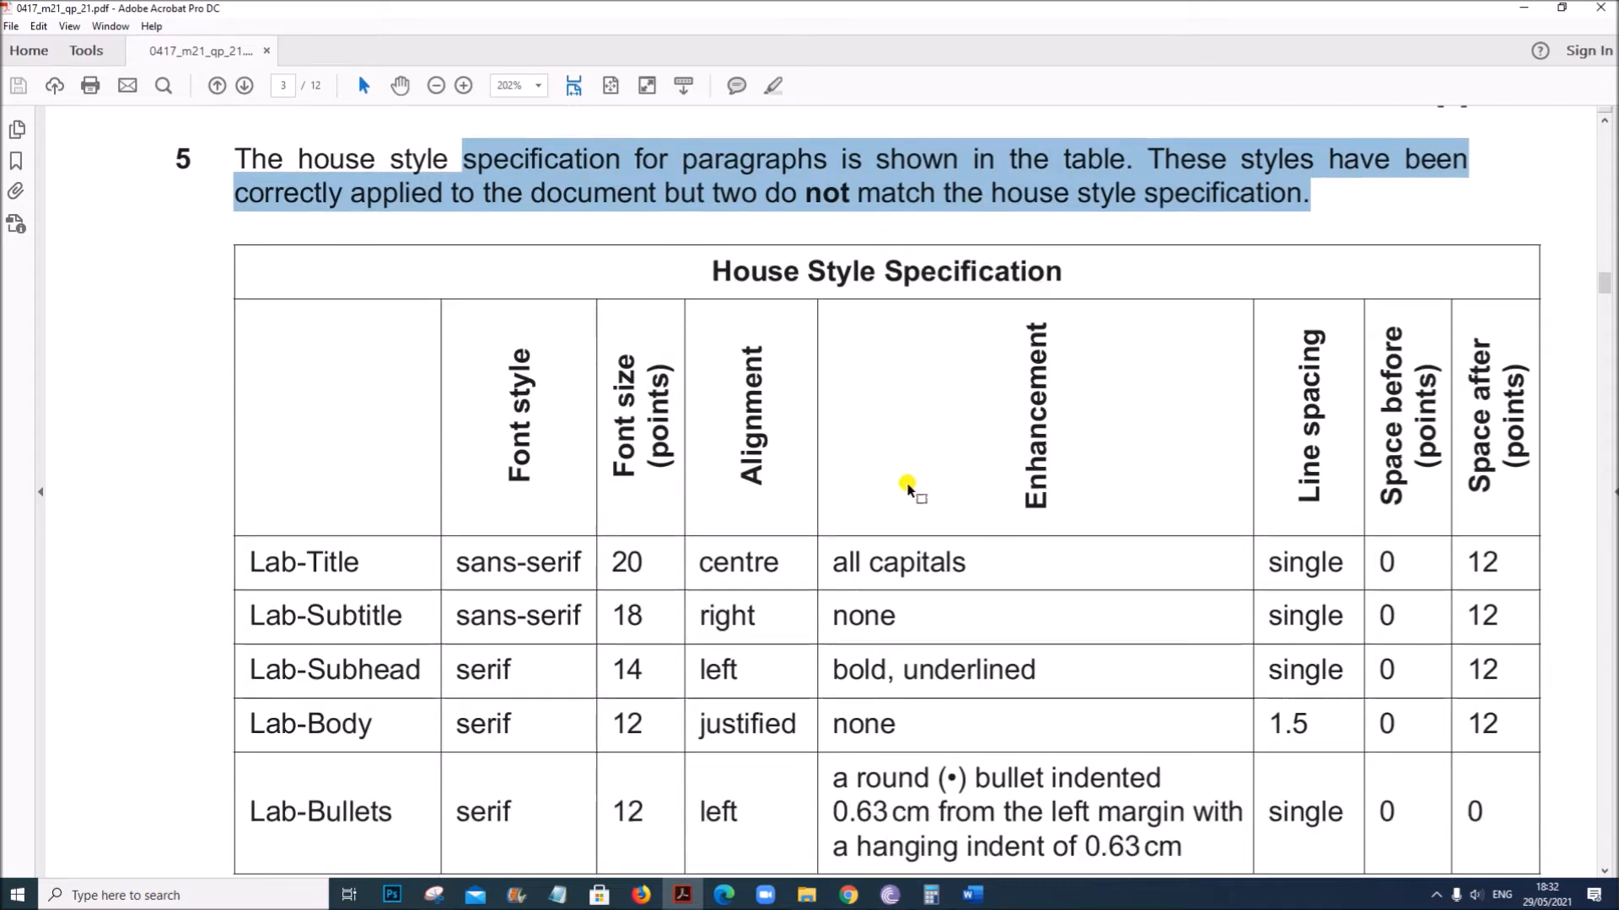
scroll(903, 493, up, 5)
scroll(903, 494, down, 4)
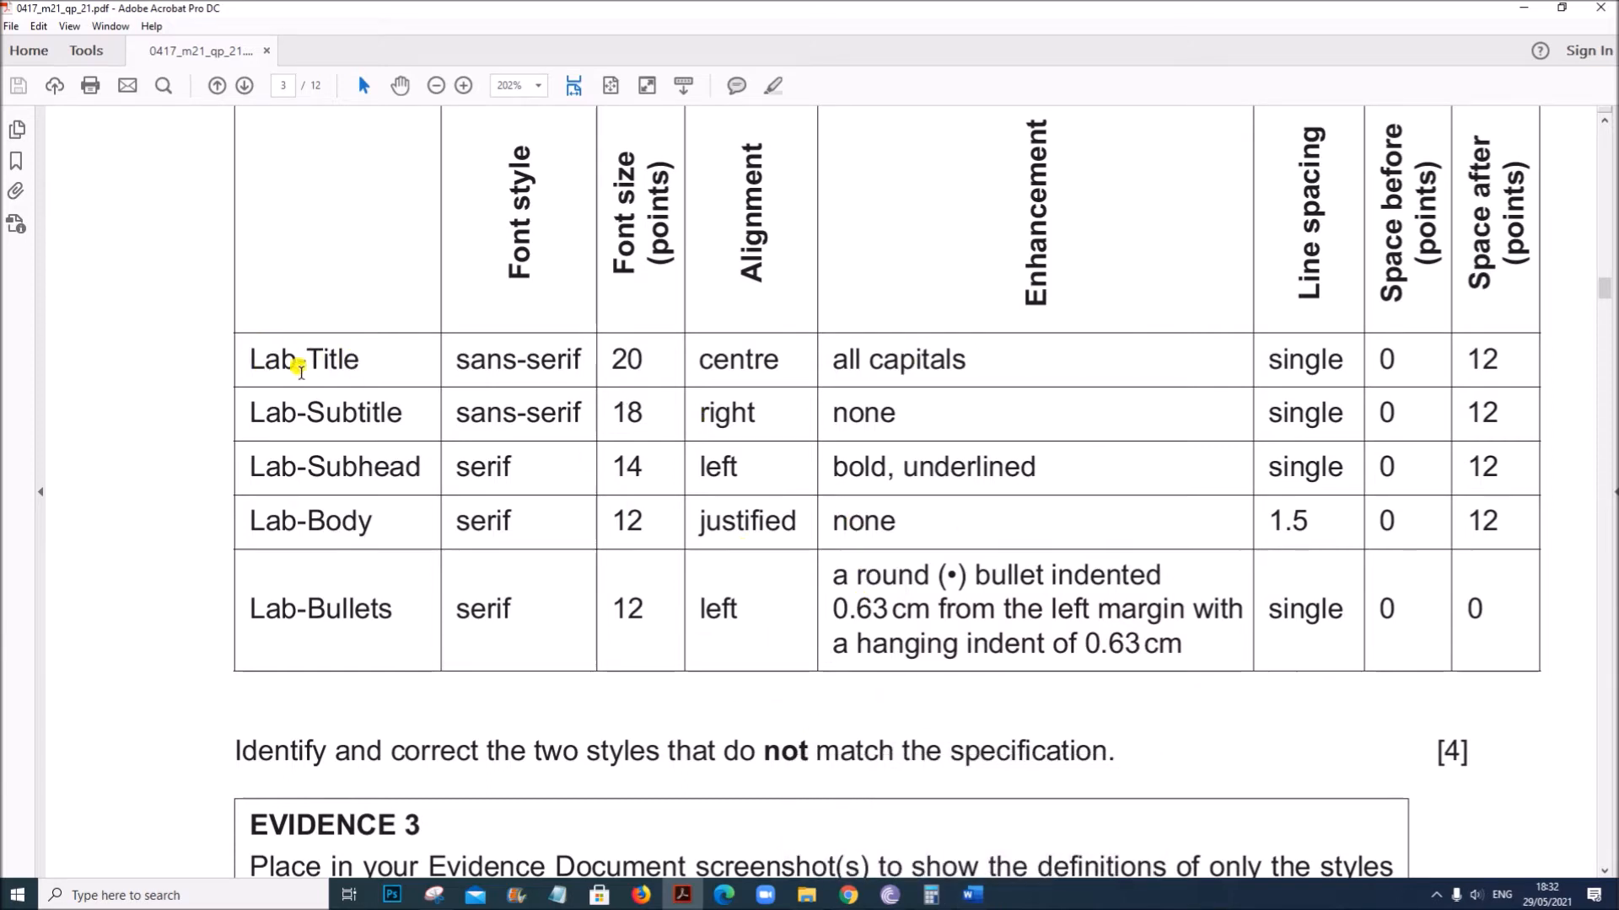
Switch to M21LABWORK in Word and reduce its maximized window to a smaller floating size.
mouse_move(972, 894)
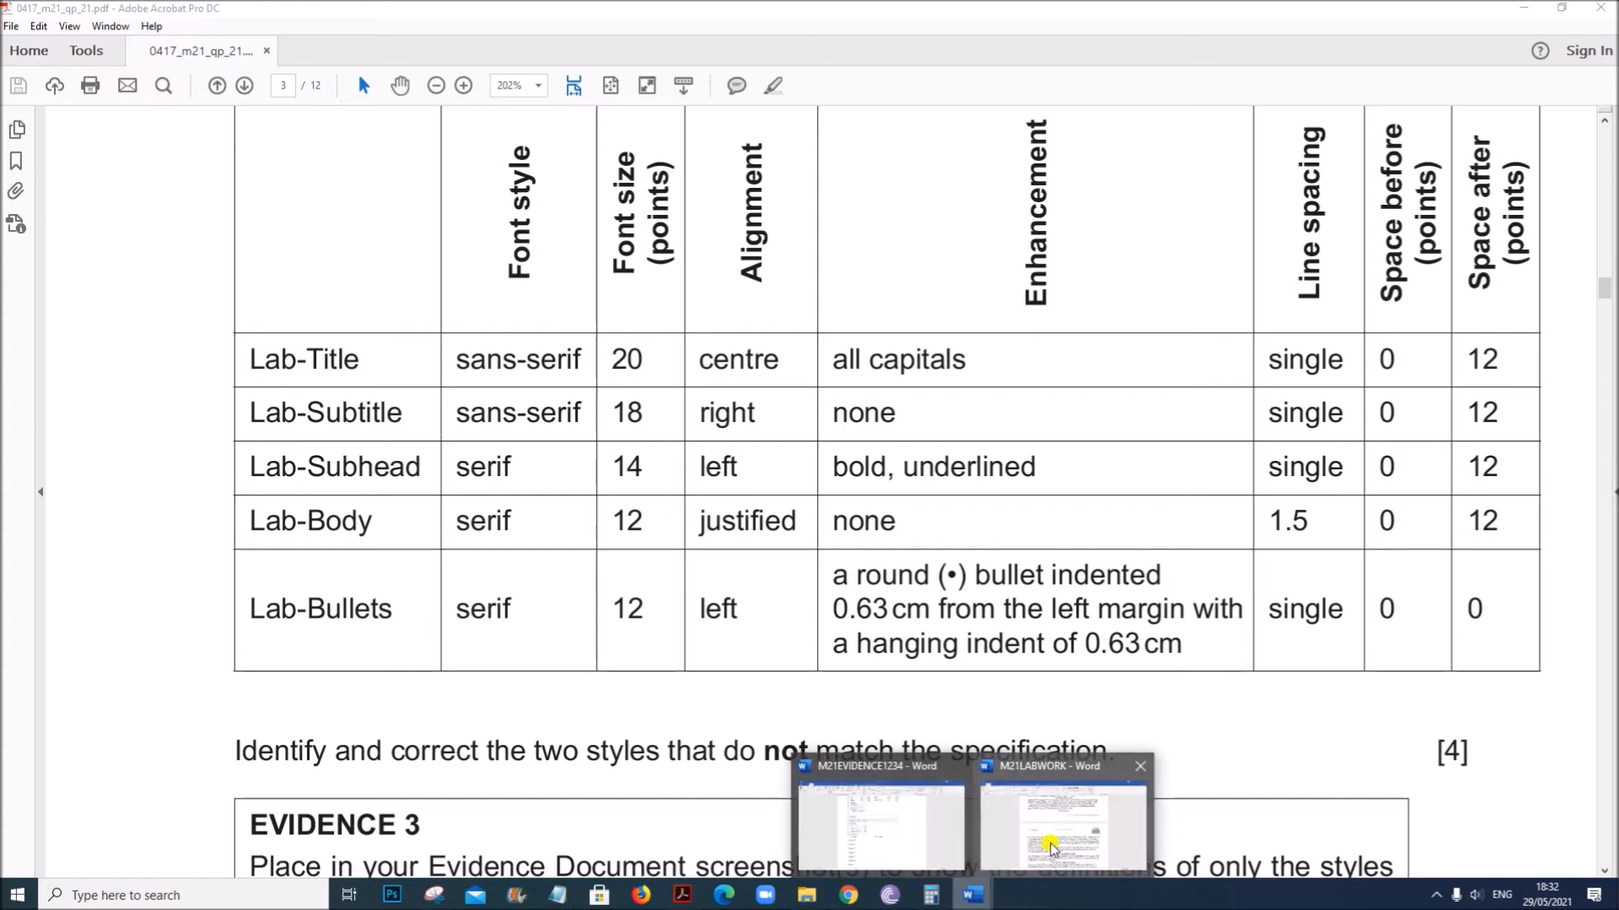
click(1049, 846)
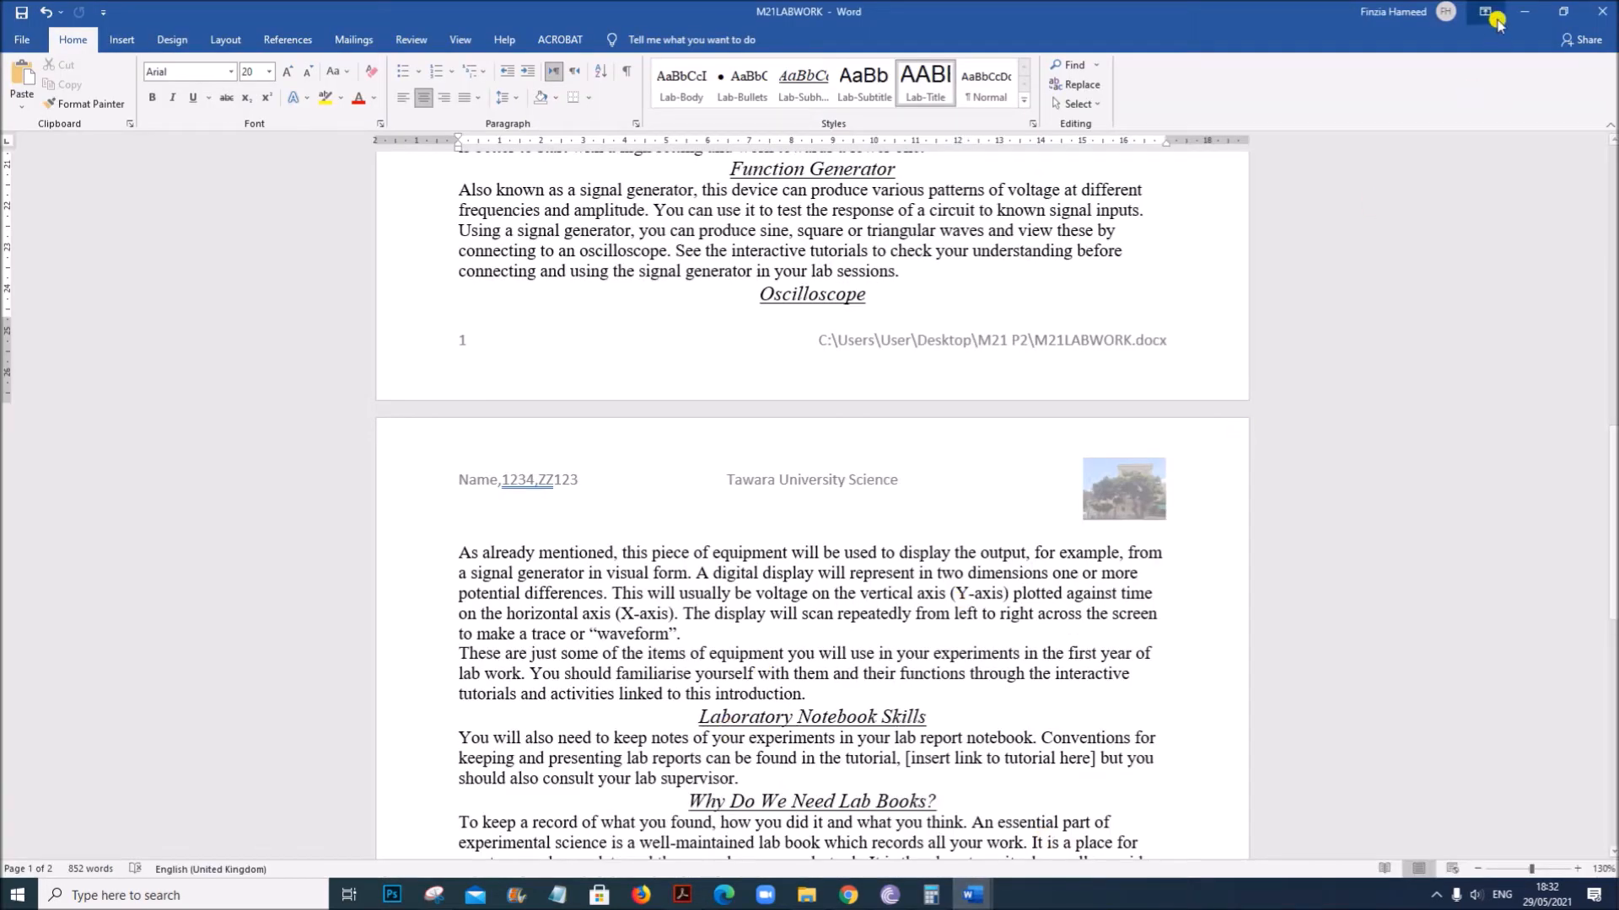
click(1549, 13)
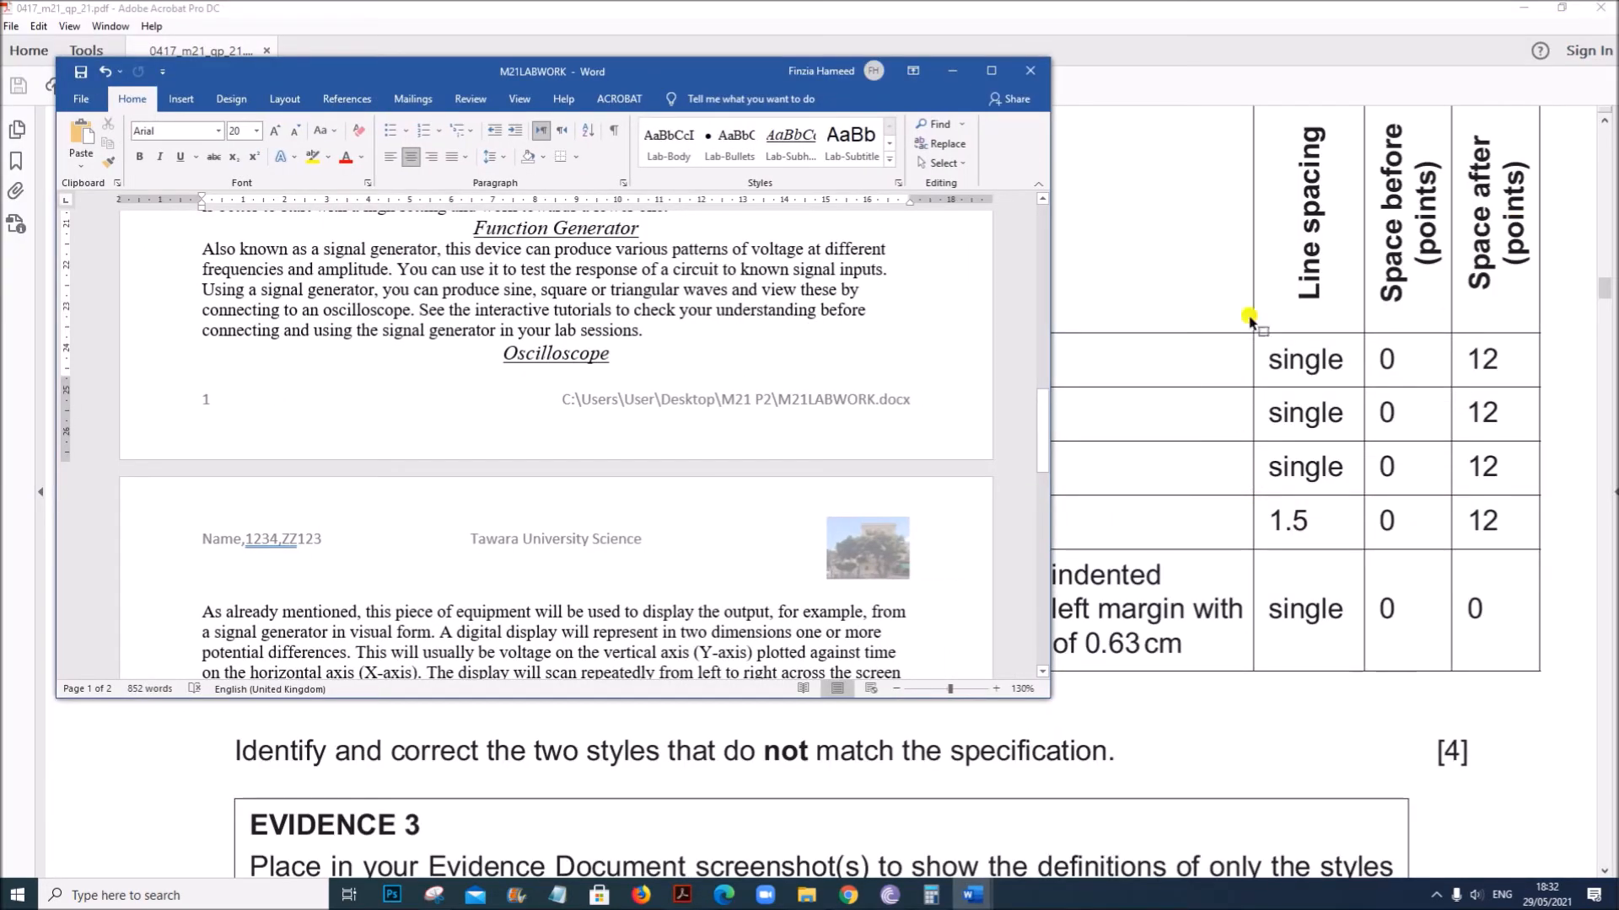
Close the exam paper in Acrobat, and reopen 0417_m21_qp_21.pdf from the recent files.
click(1590, 12)
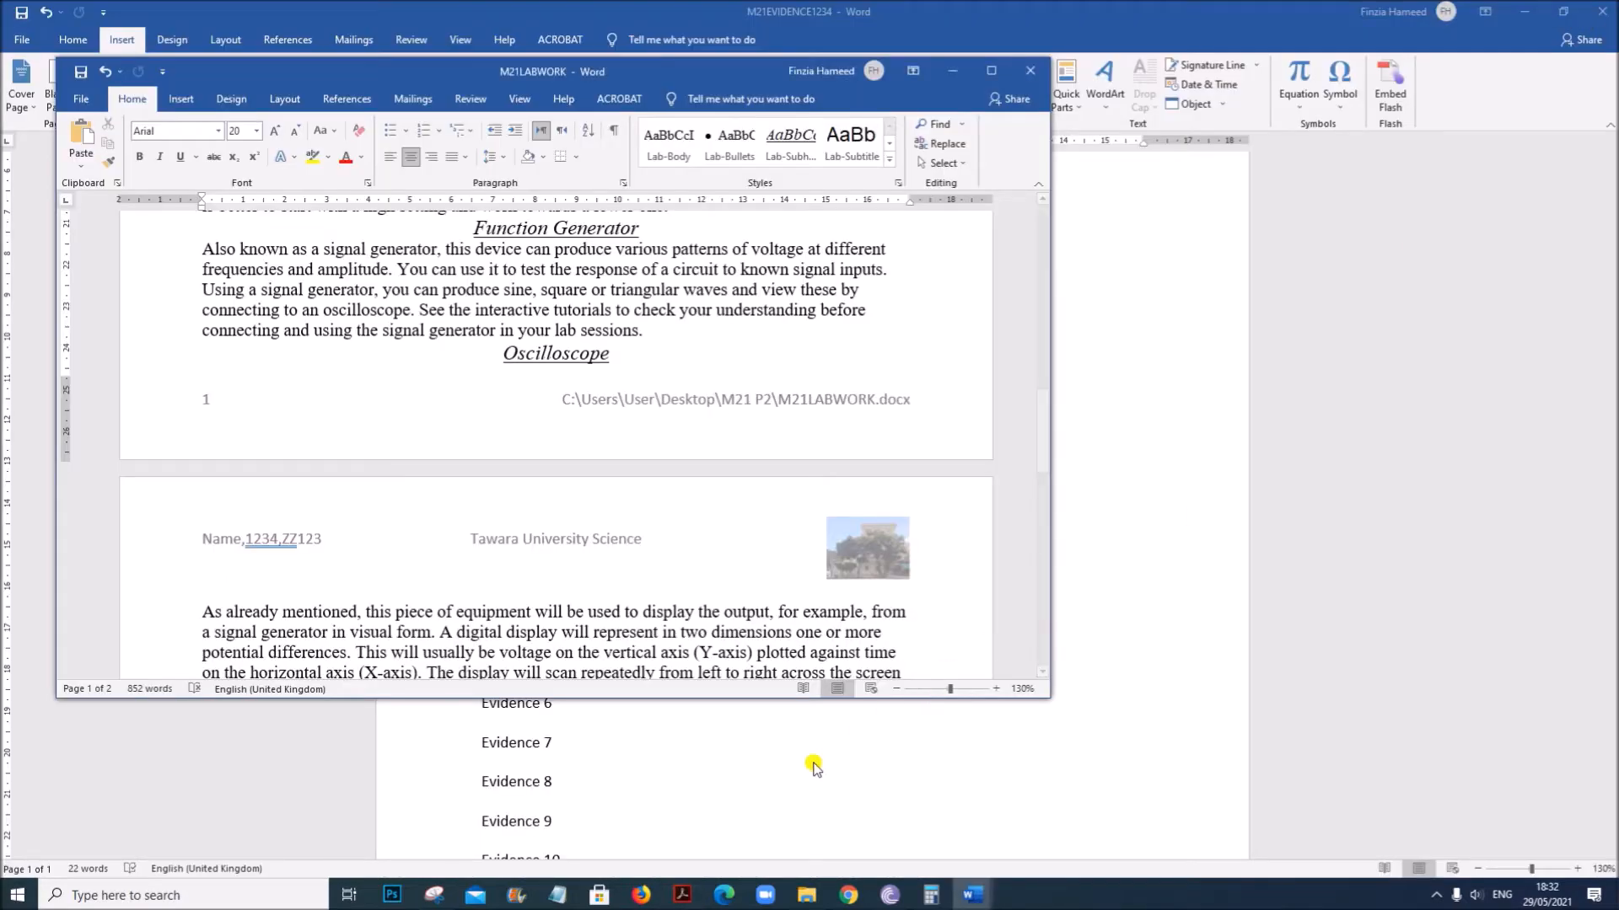
click(683, 895)
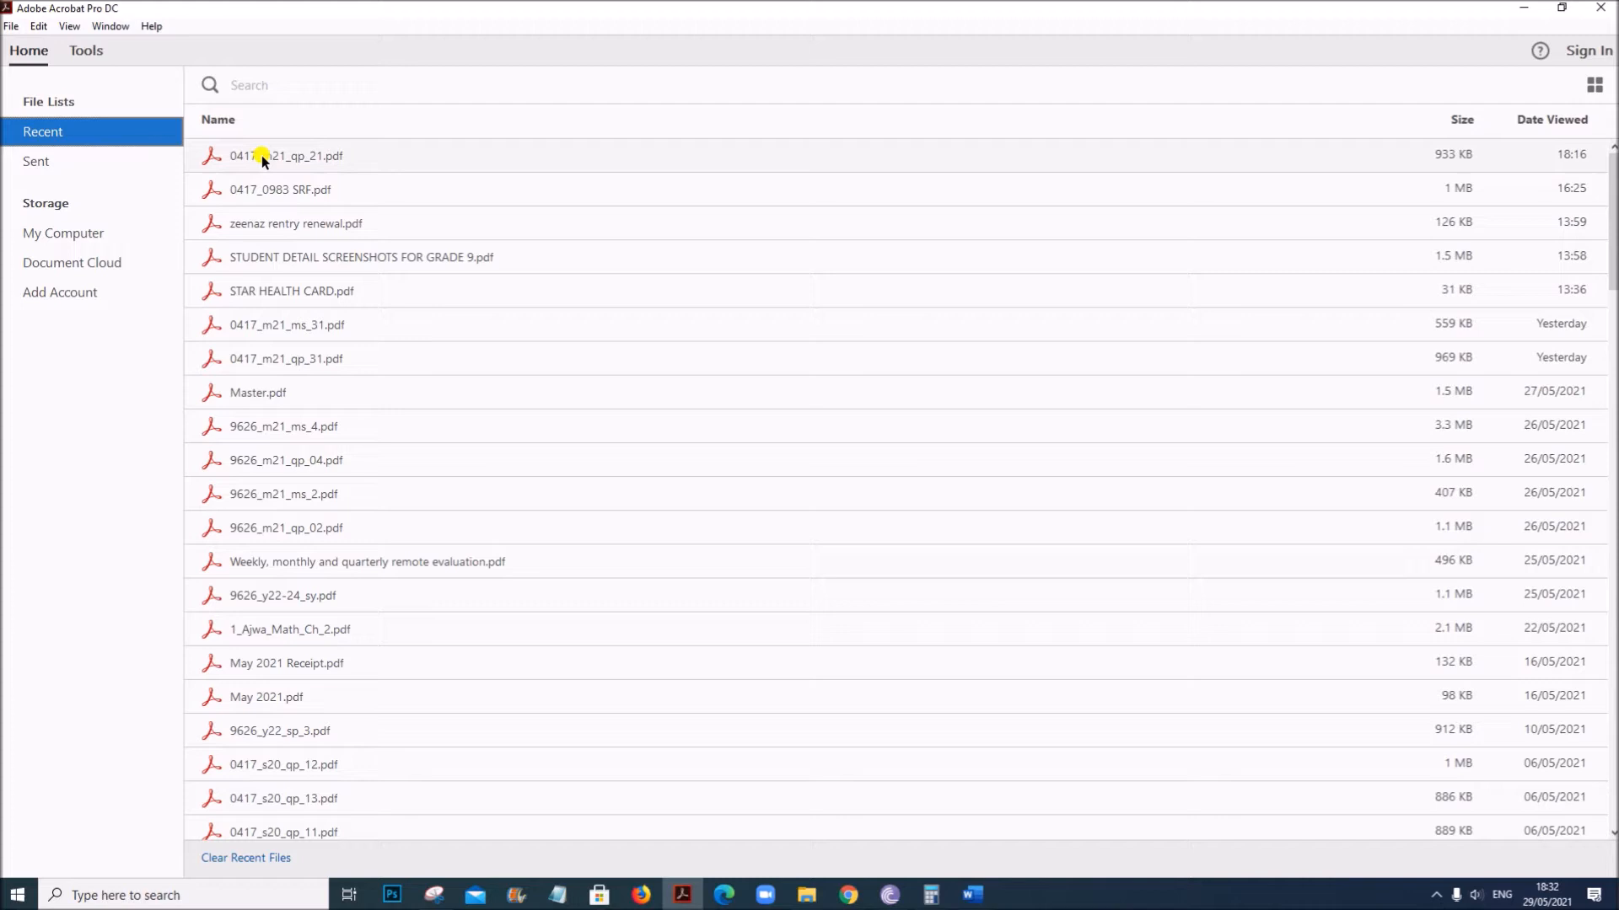
click(266, 158)
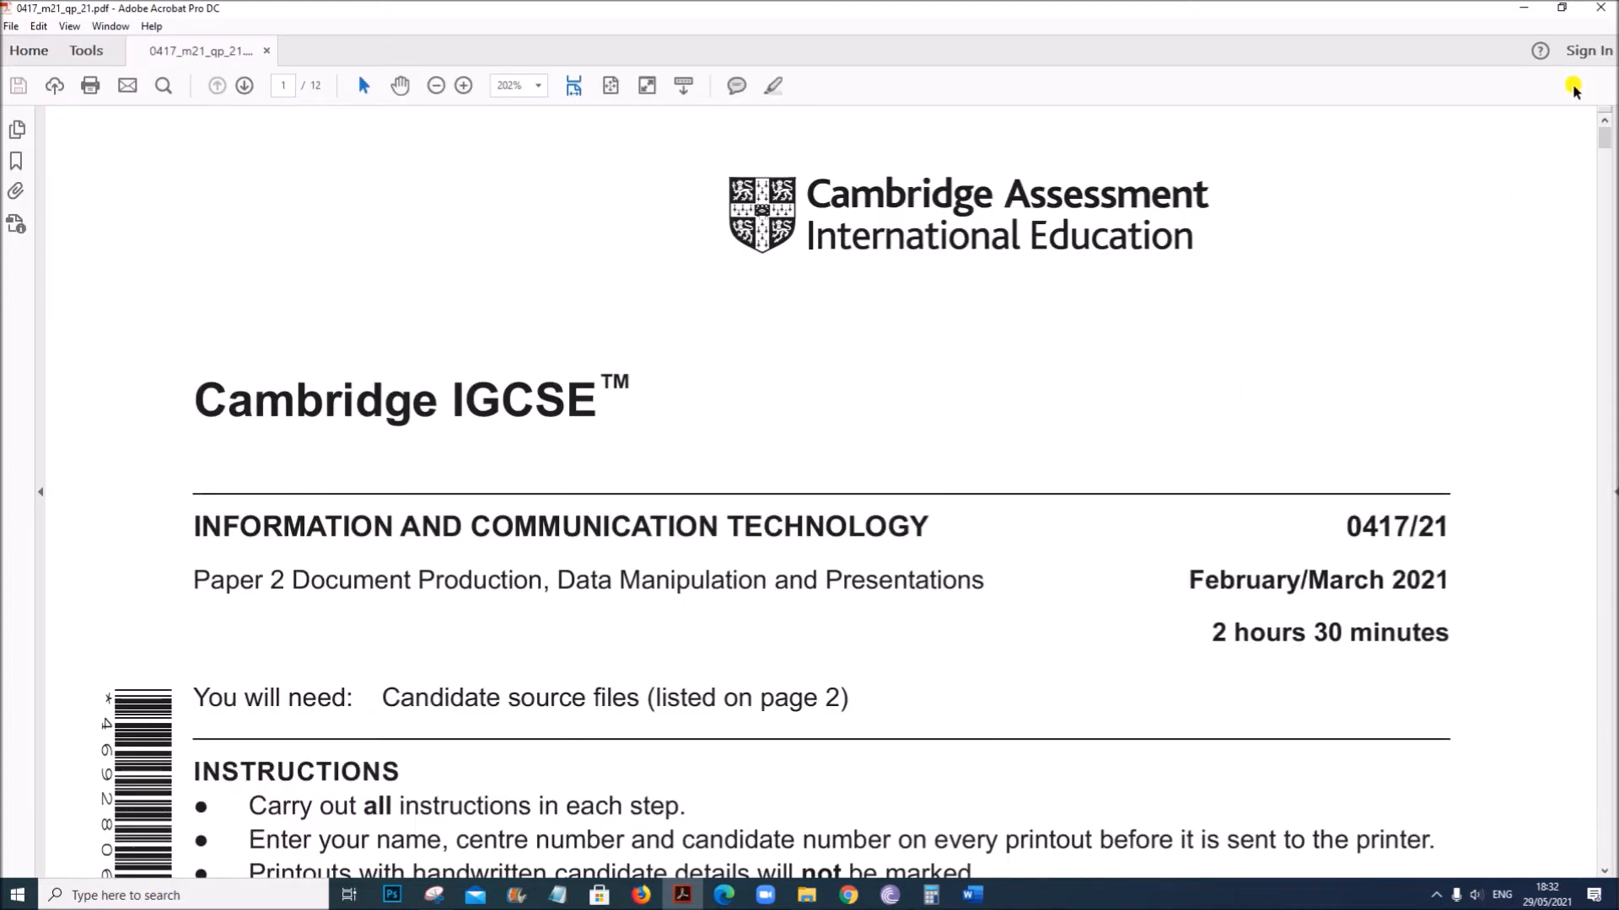
Narrow the exam paper window and place the M21LABWORK window beside it, with the House Style Specification table on page 3 in view.
click(1573, 7)
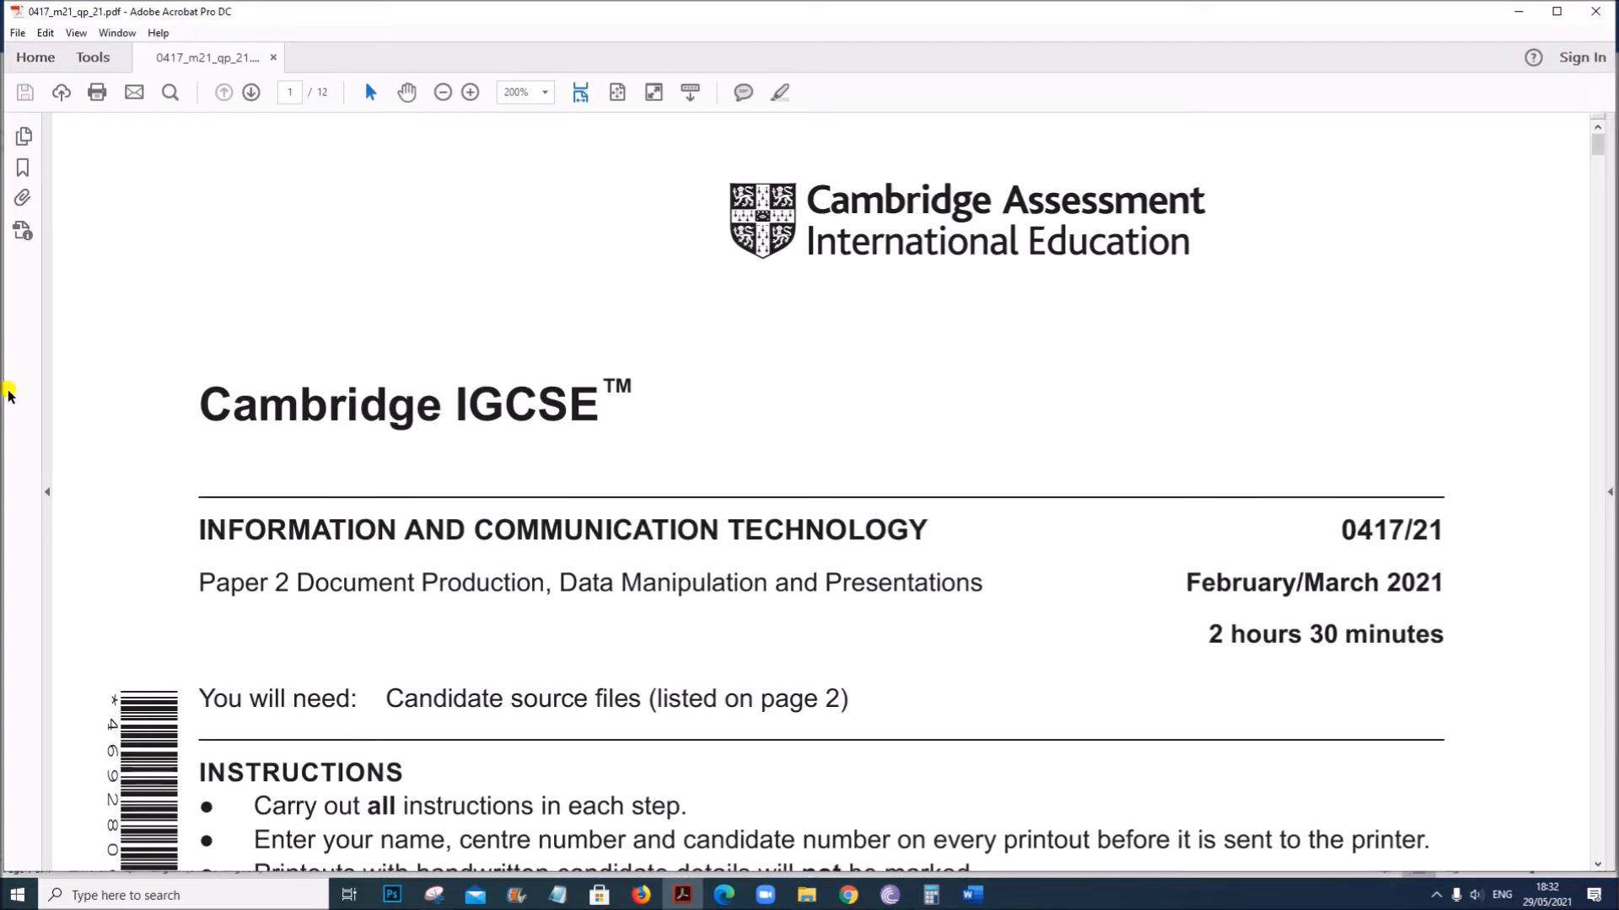
drag(7, 390, 1030, 477)
scroll(1059, 499, down, 10)
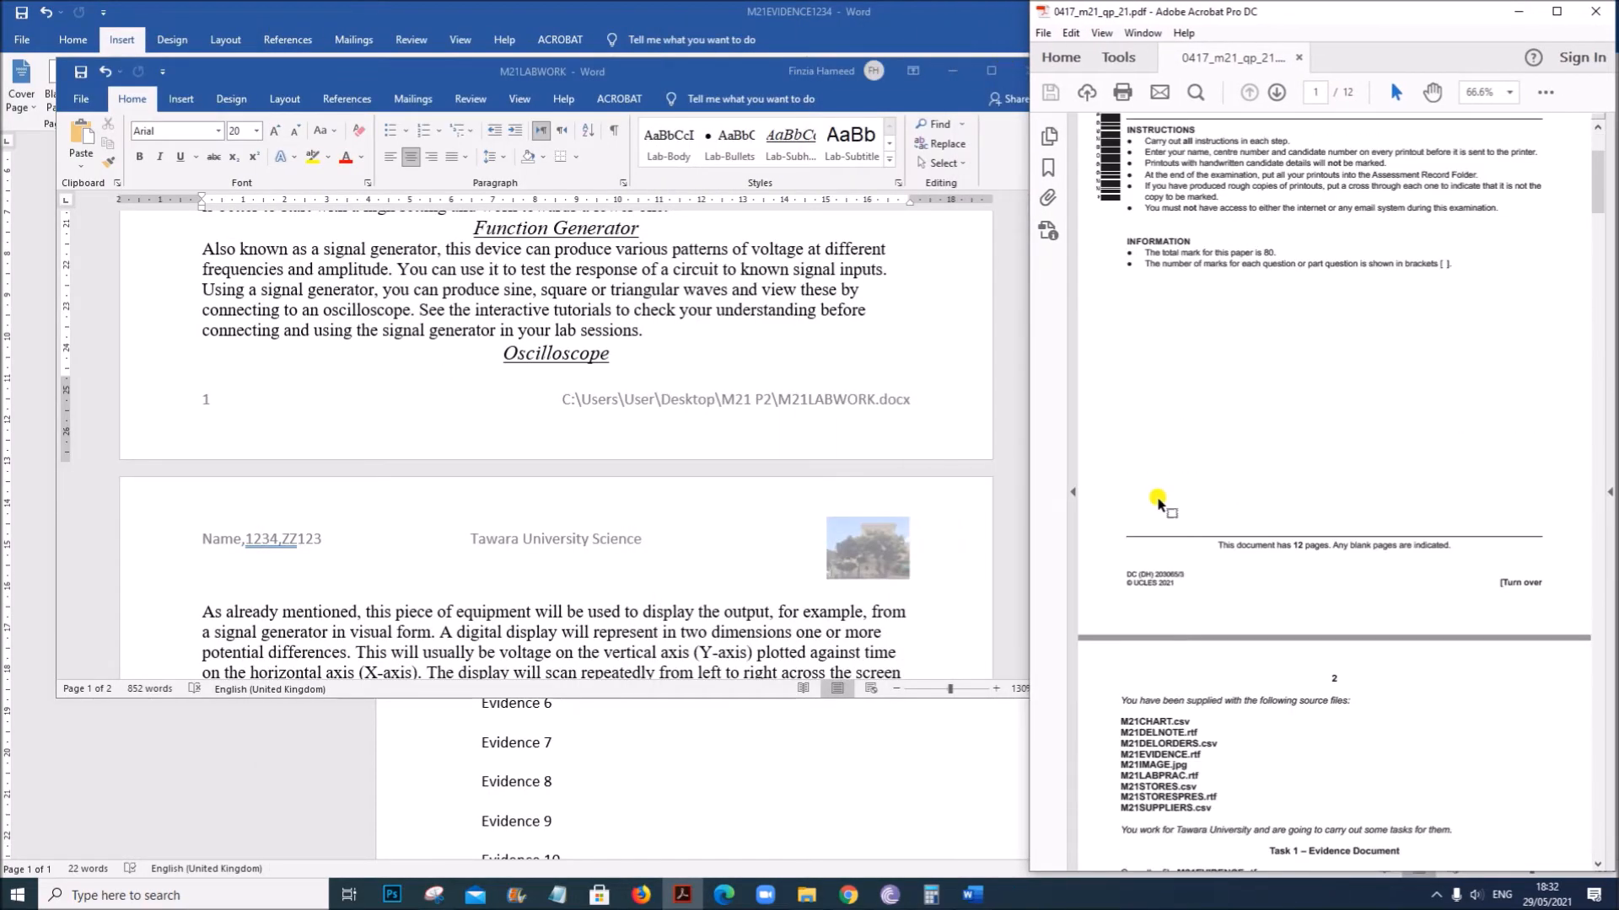
scroll(1155, 495, down, 15)
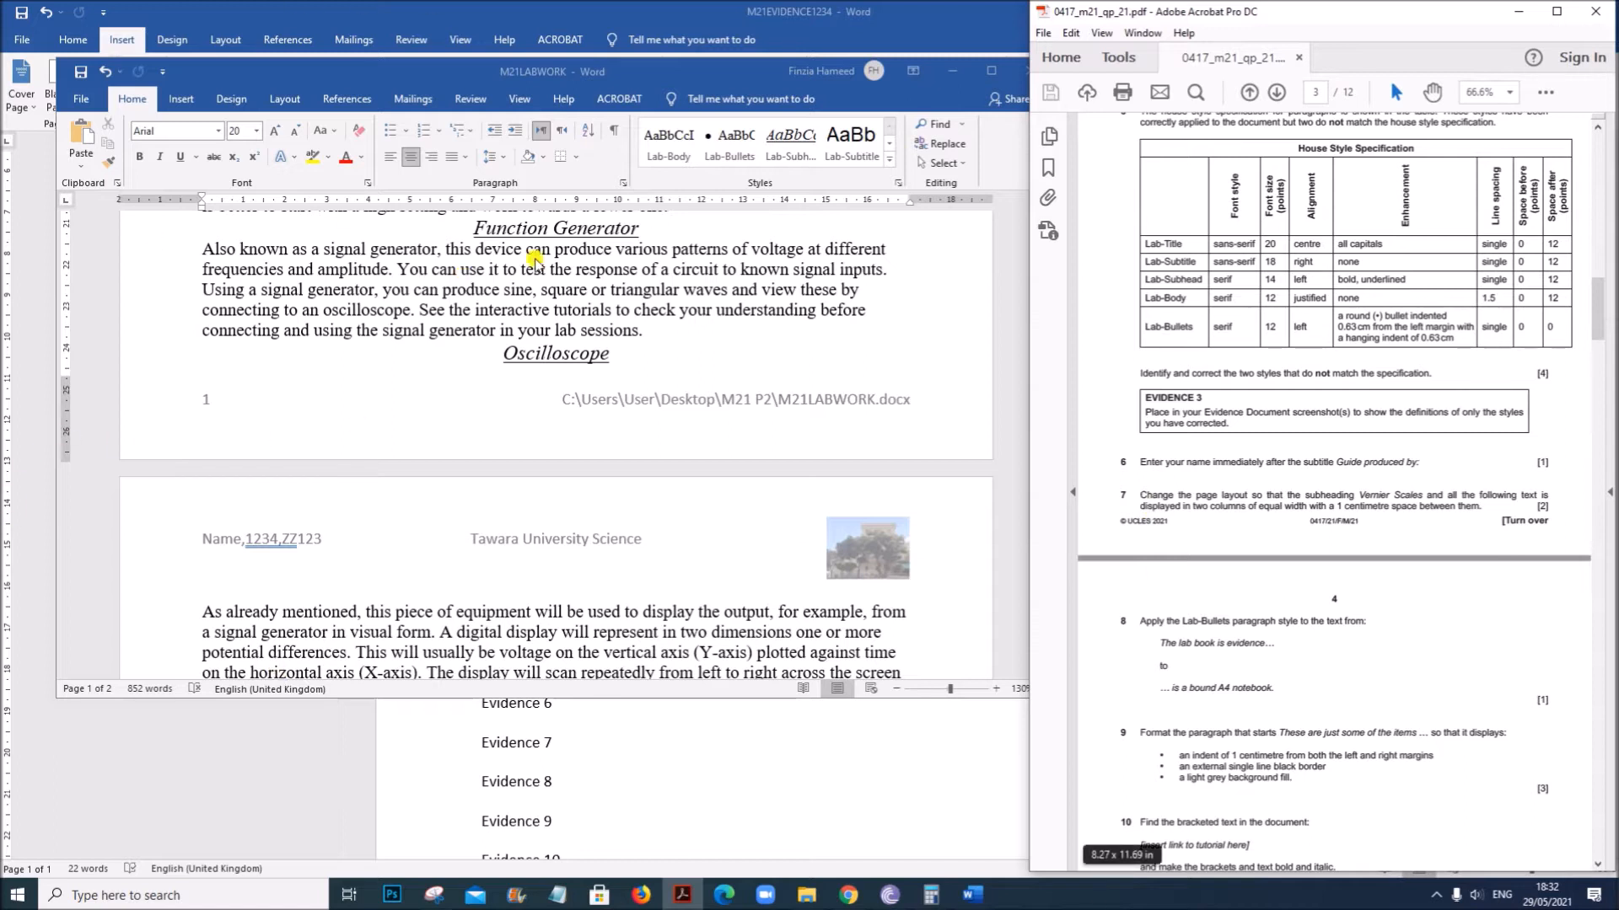
drag(830, 74, 760, 94)
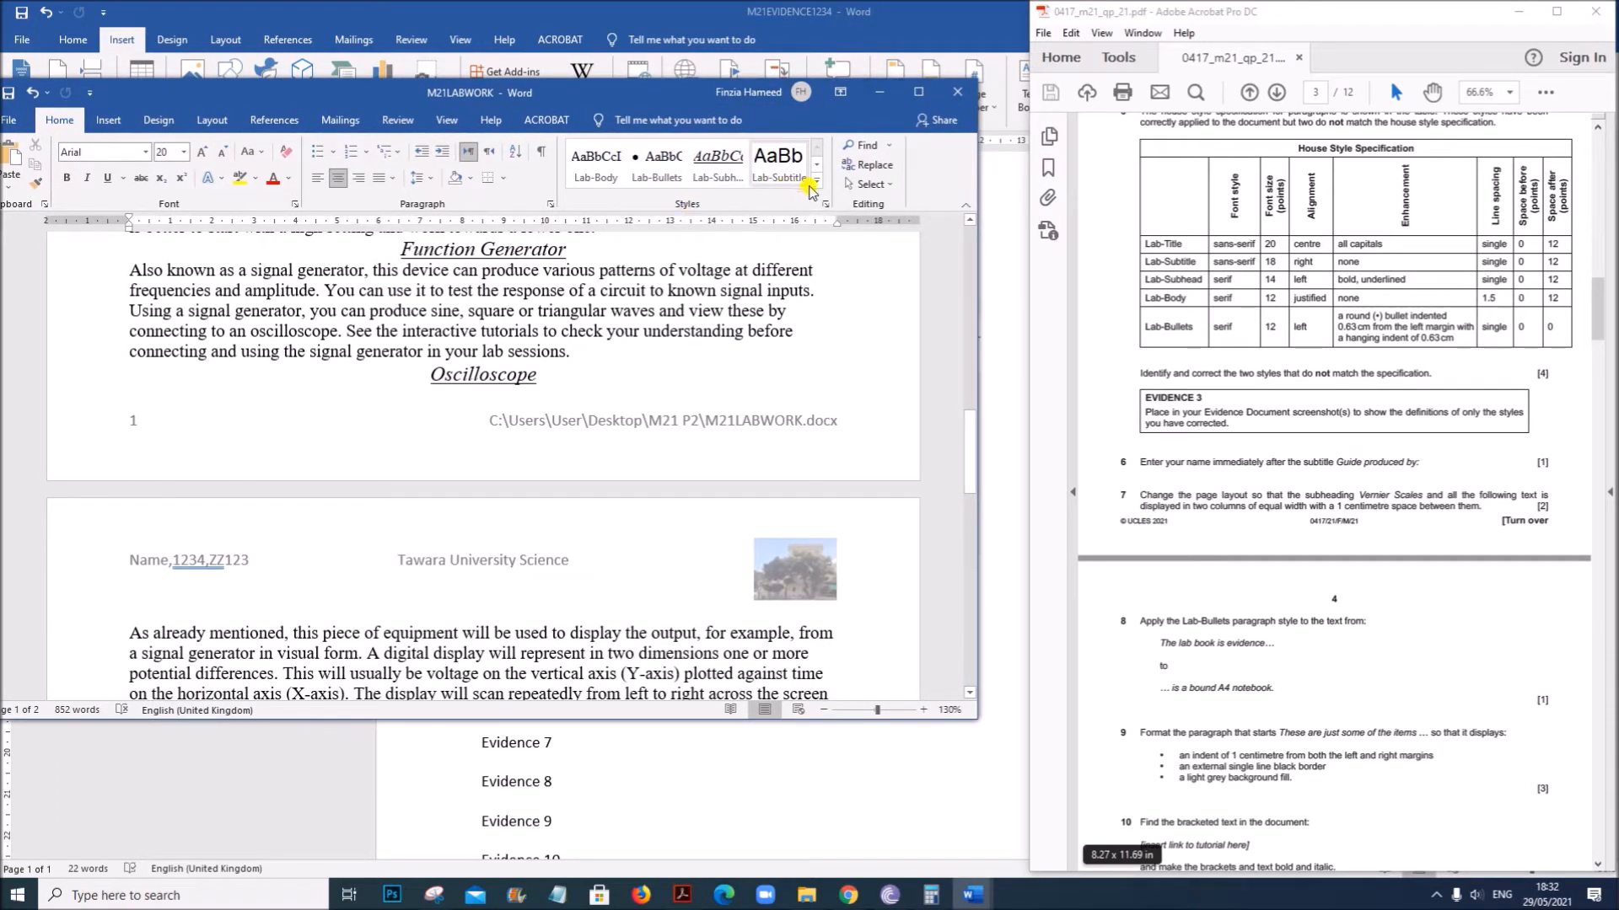
Open the definition of the Lab-Title style and compare its font, size, capitals, alignment and spacing with the House Style Specification.
click(816, 179)
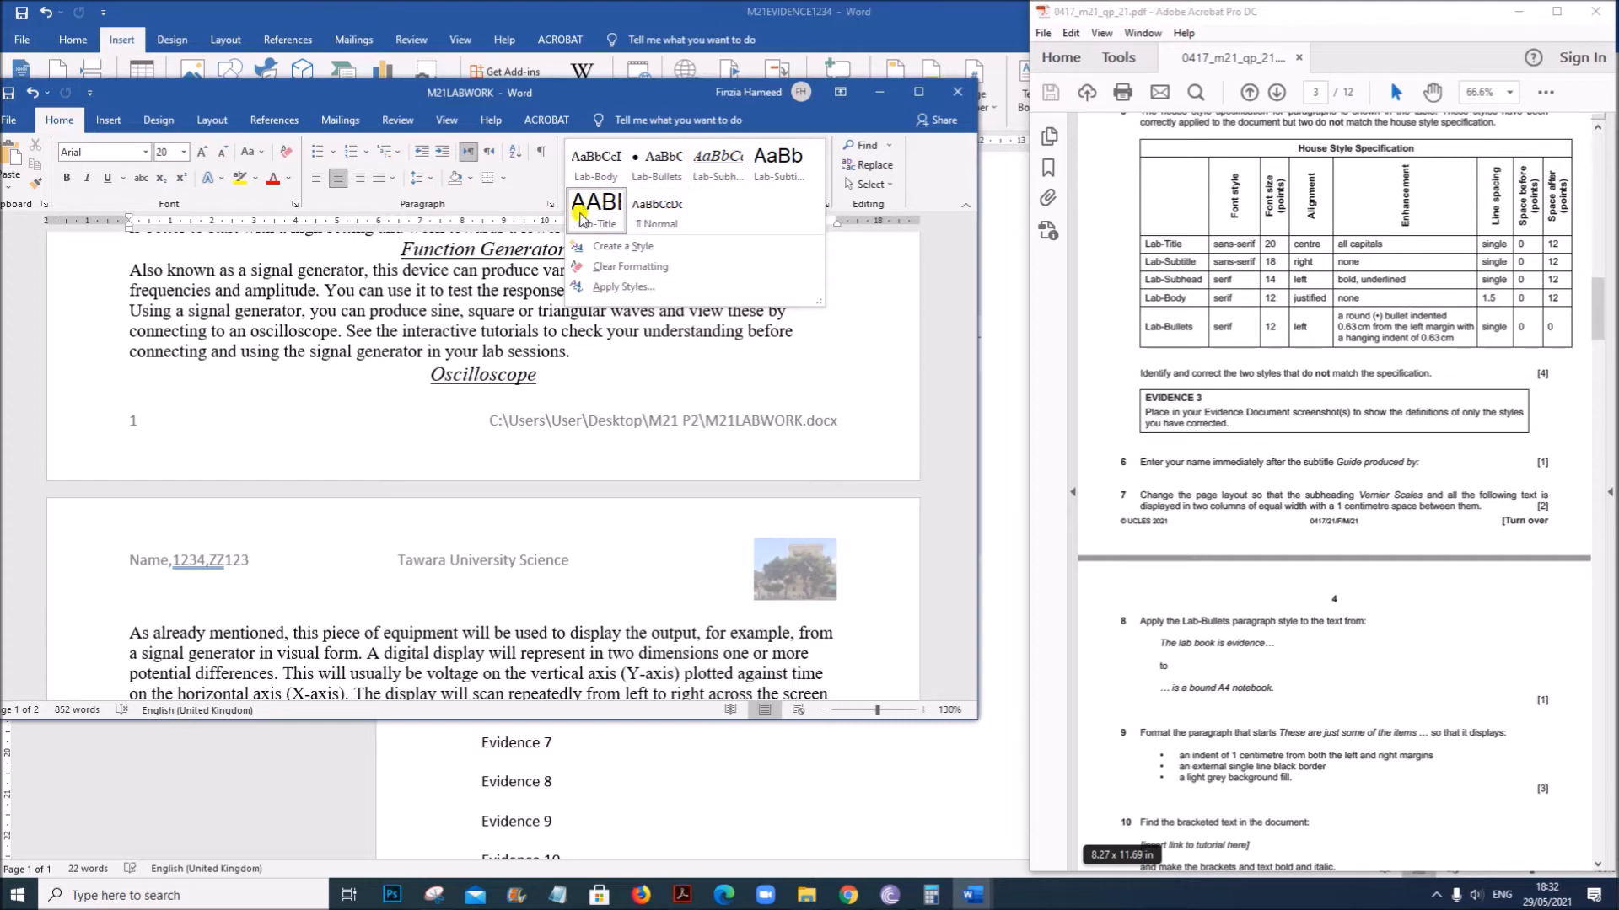
right_click(590, 218)
click(611, 244)
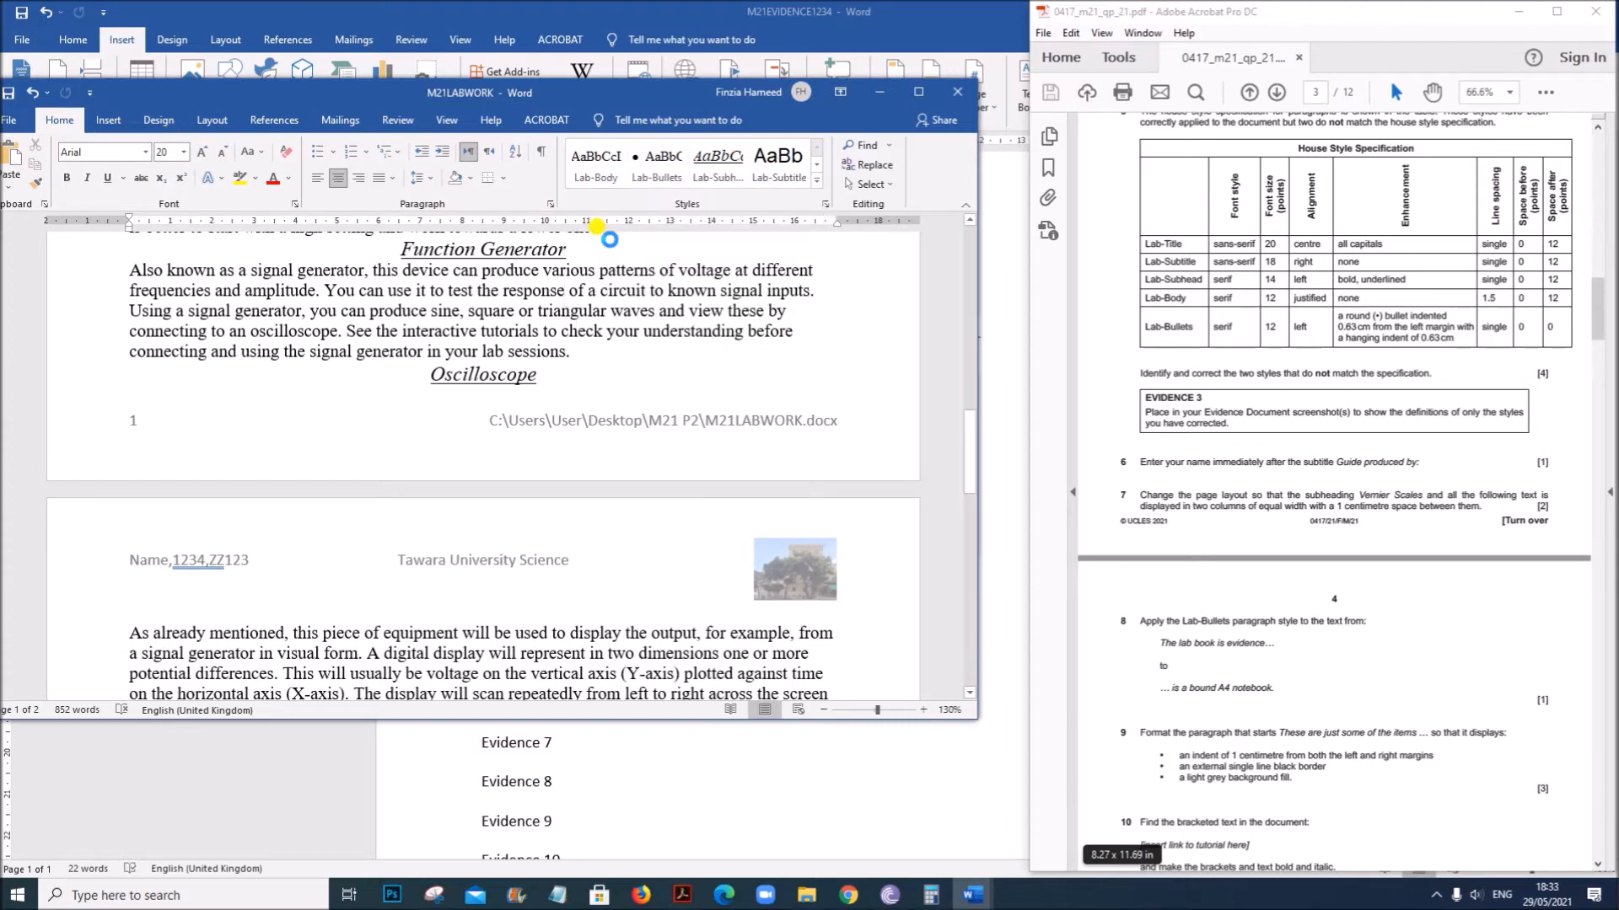
drag(648, 234, 476, 247)
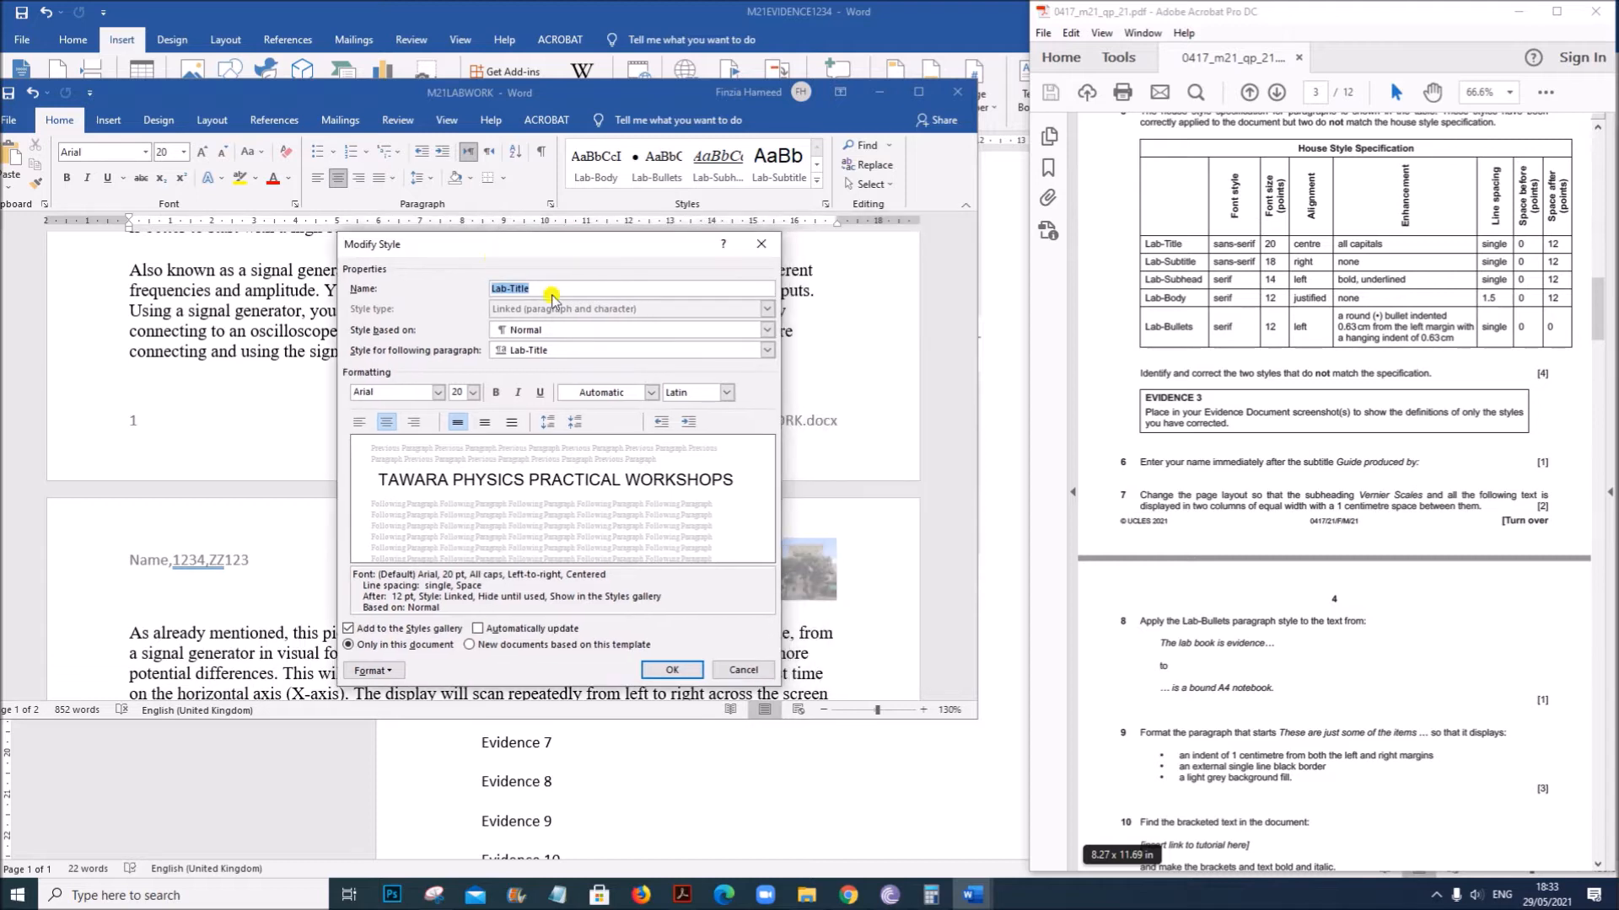
click(1208, 246)
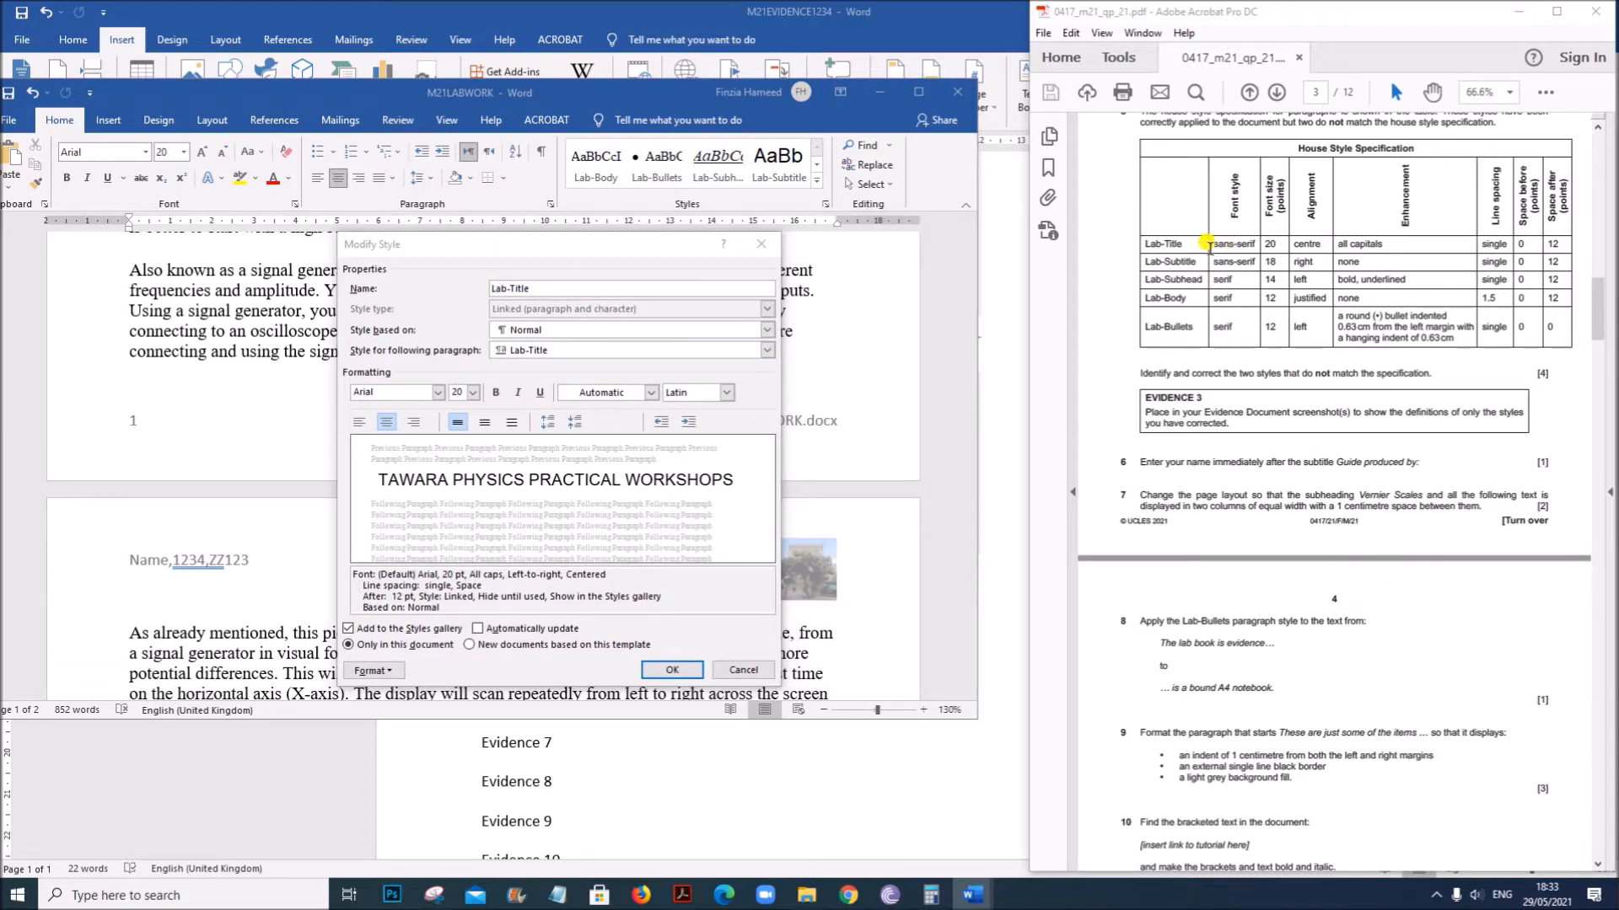
key(alt+Tab)
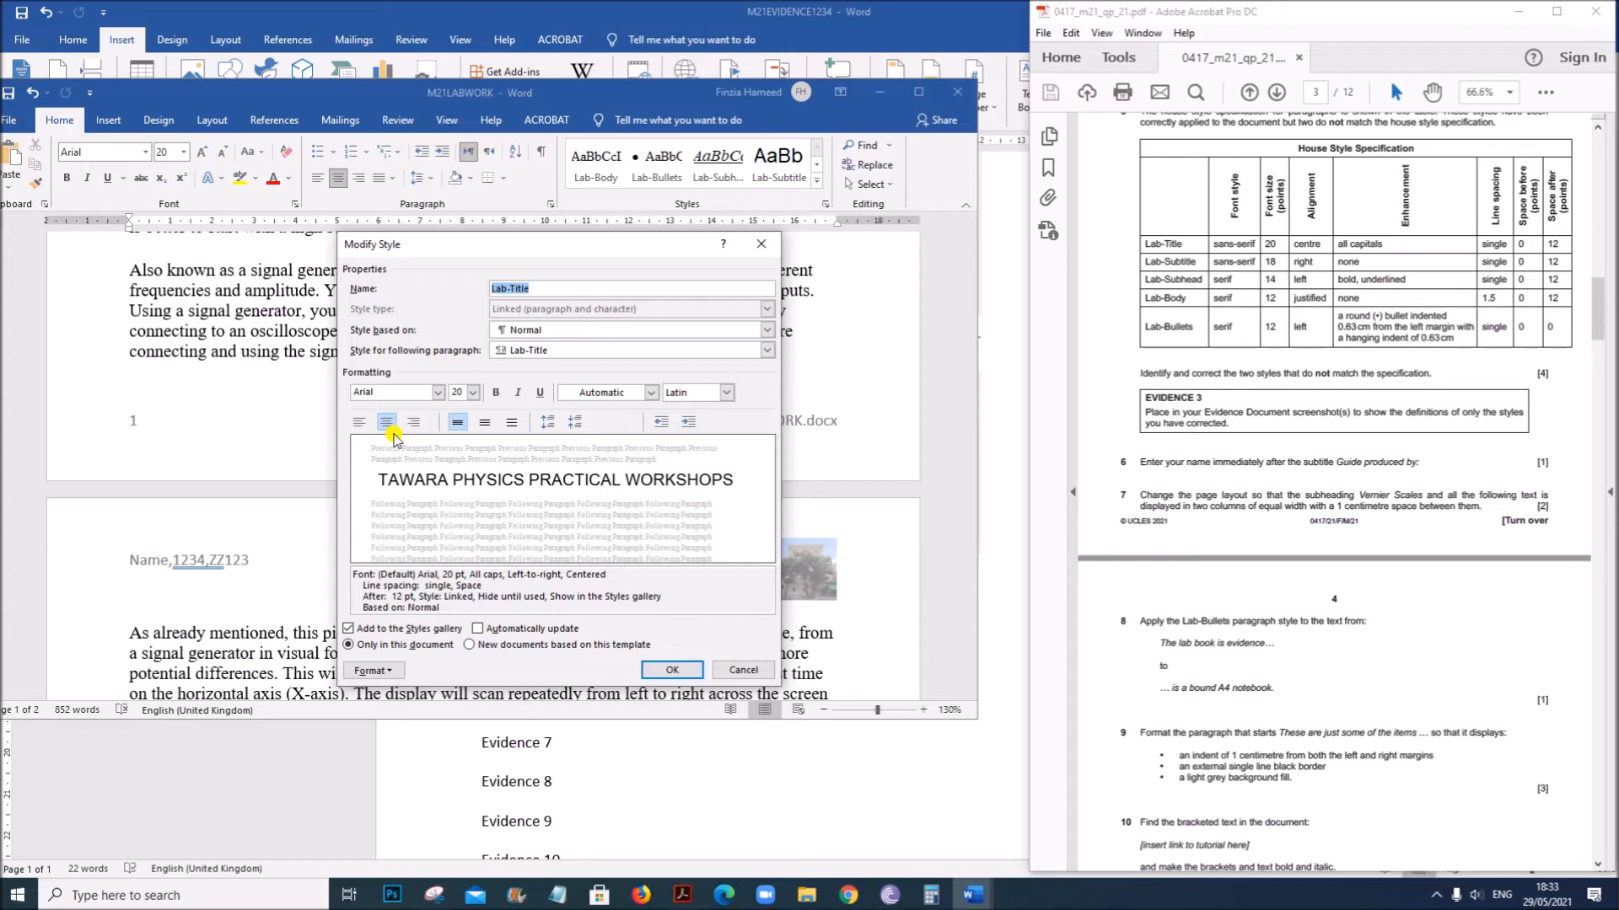
drag(470, 575, 496, 575)
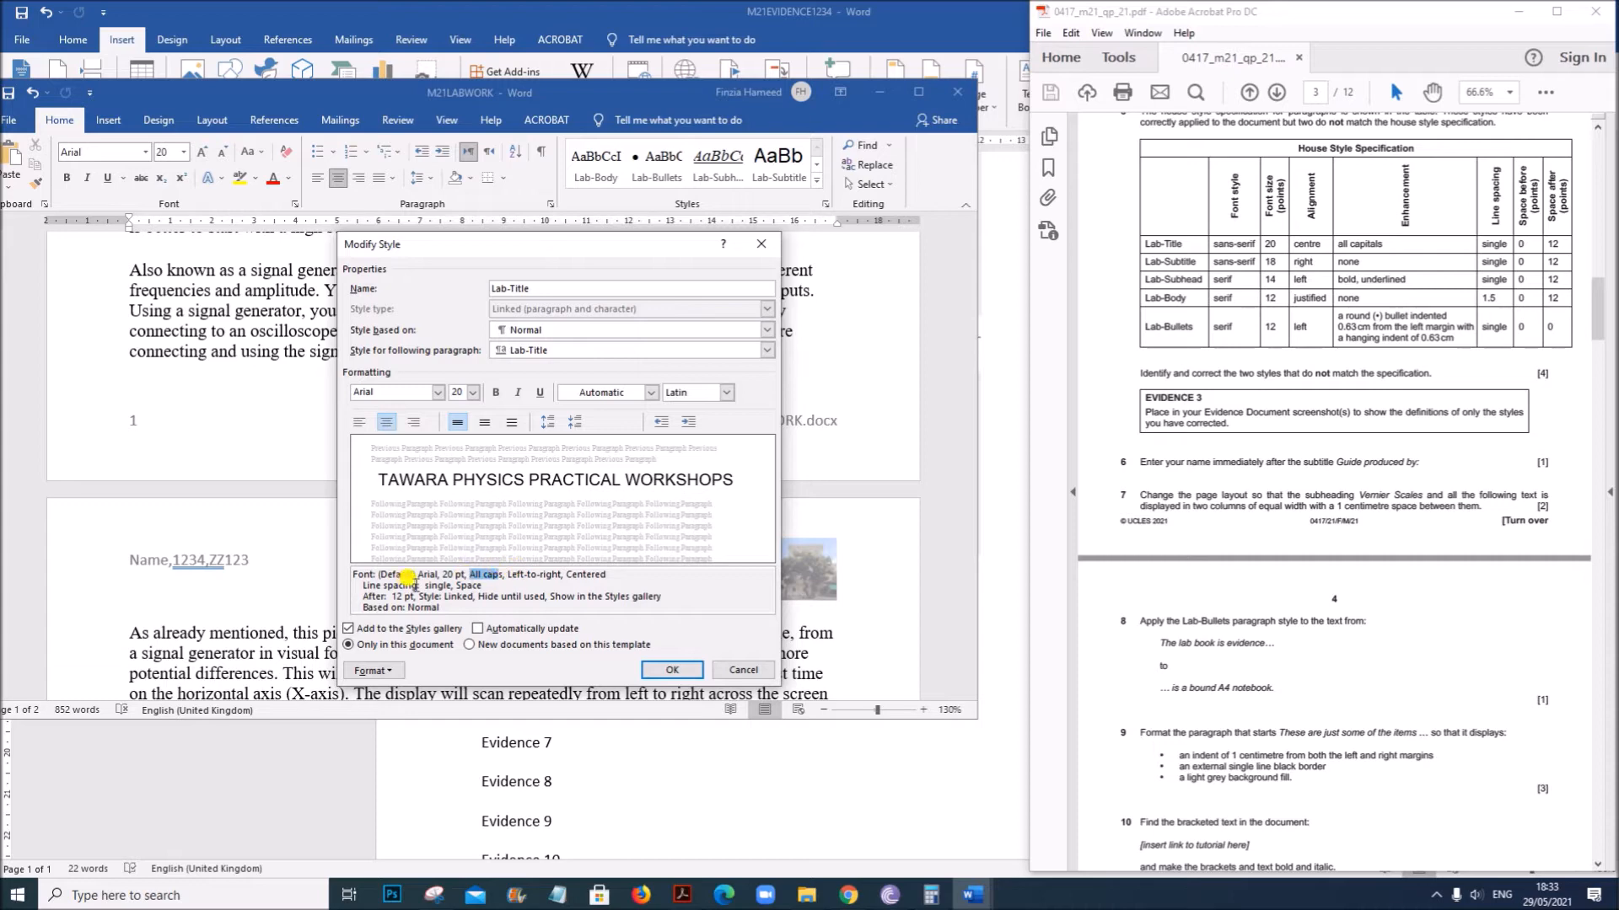
drag(419, 577, 438, 577)
drag(390, 596, 406, 595)
click(670, 671)
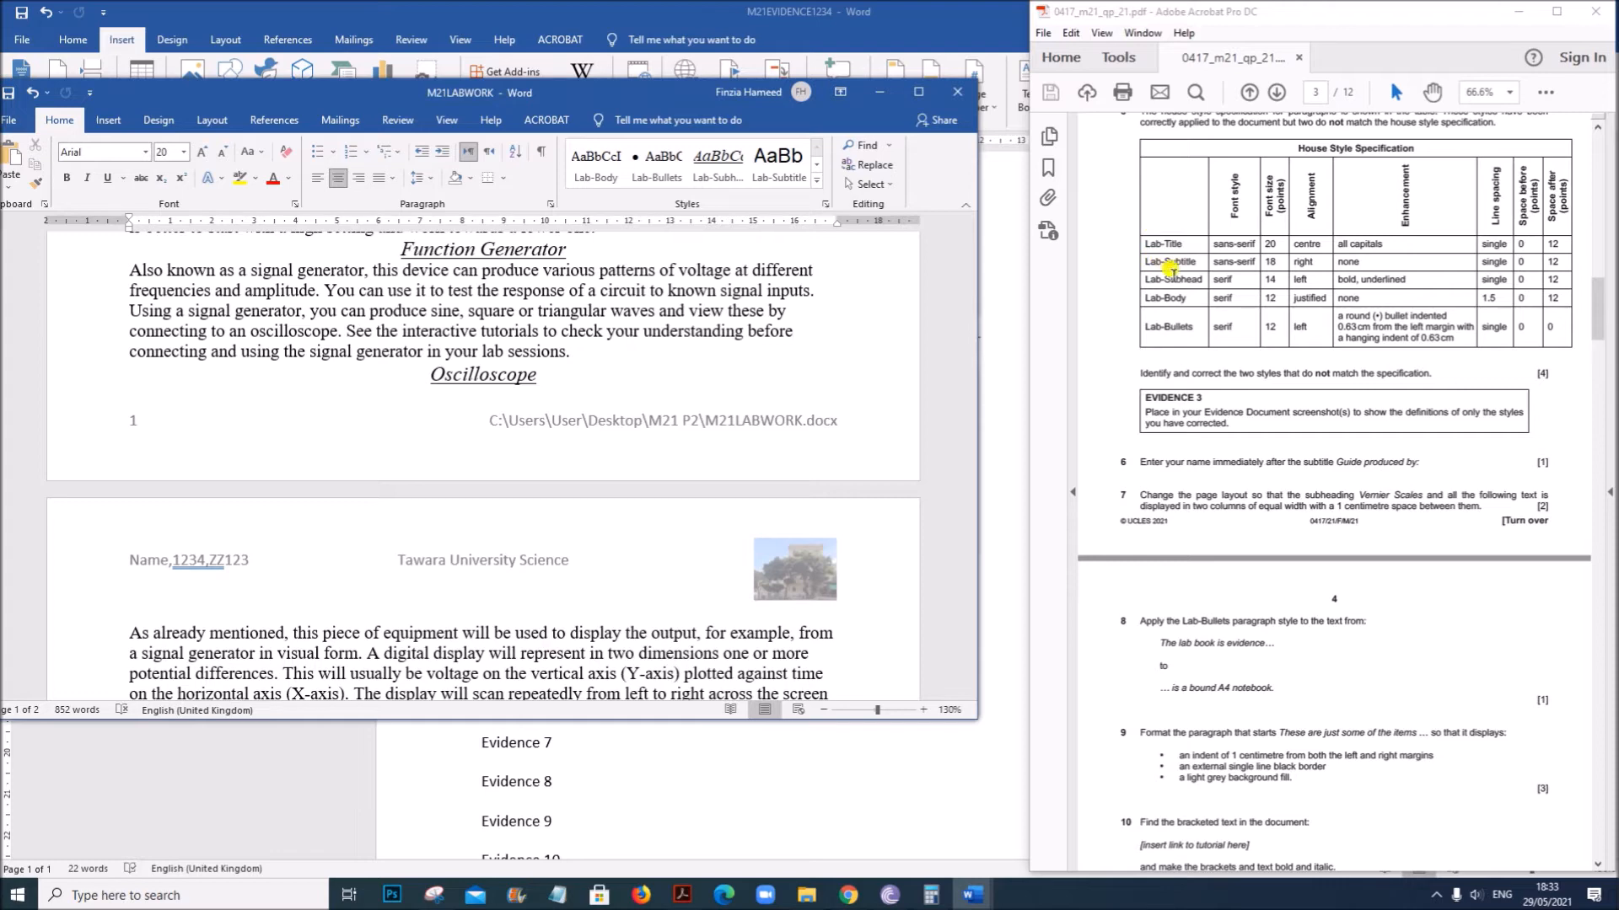
Open the definition of the Lab-Subtitle style and compare its font, size, alignment and spacing with the House Style Specification.
right_click(749, 180)
click(813, 221)
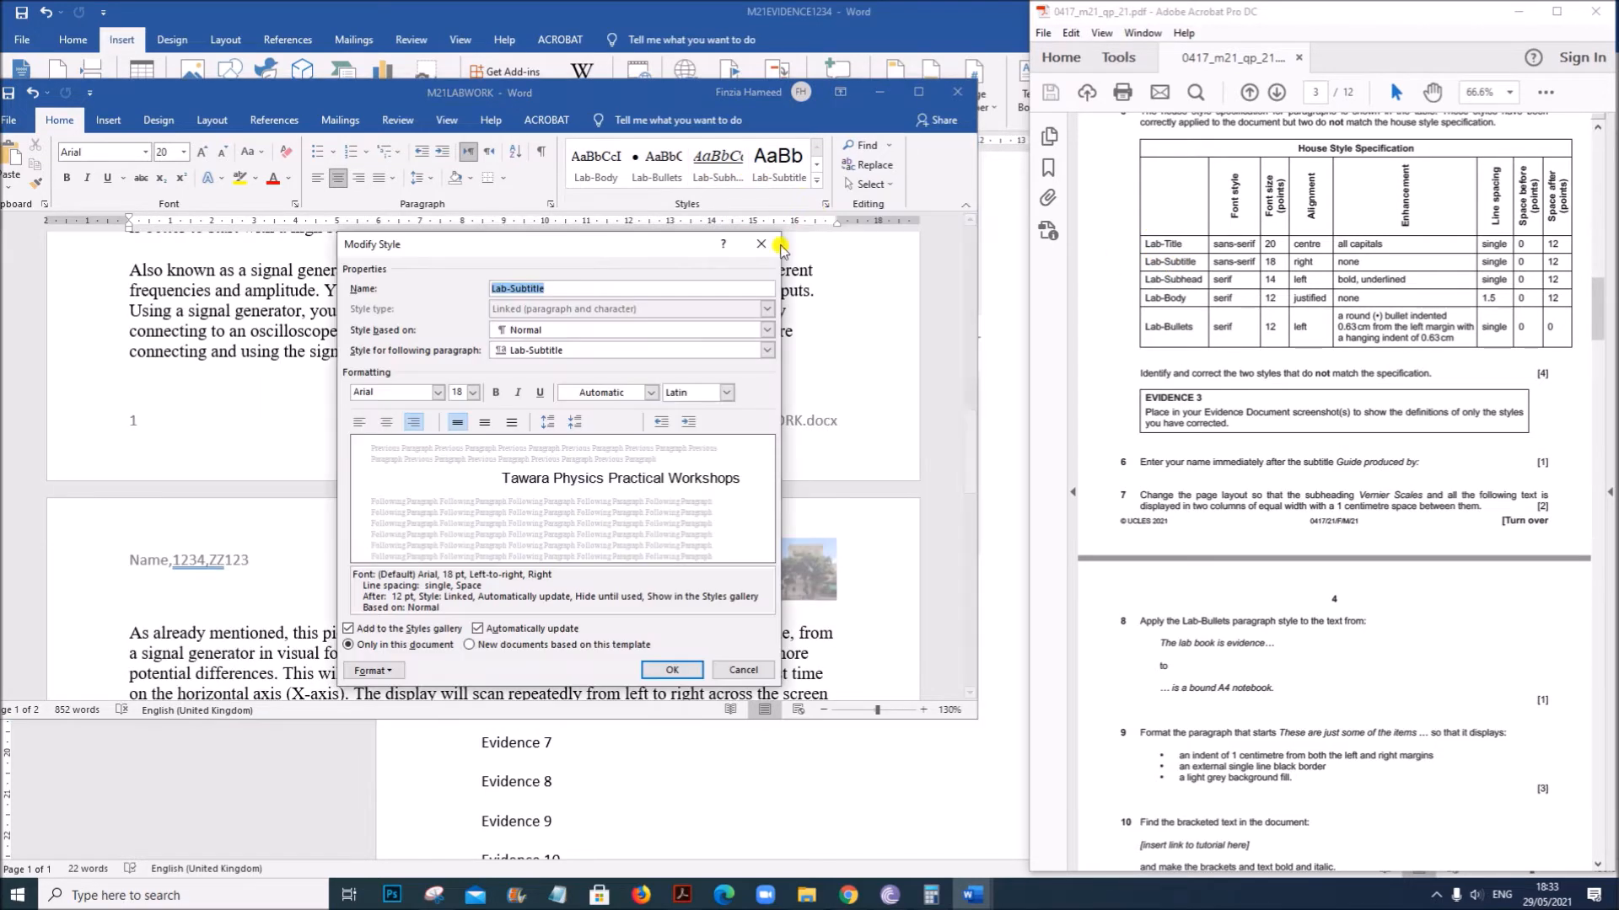
drag(617, 256, 626, 209)
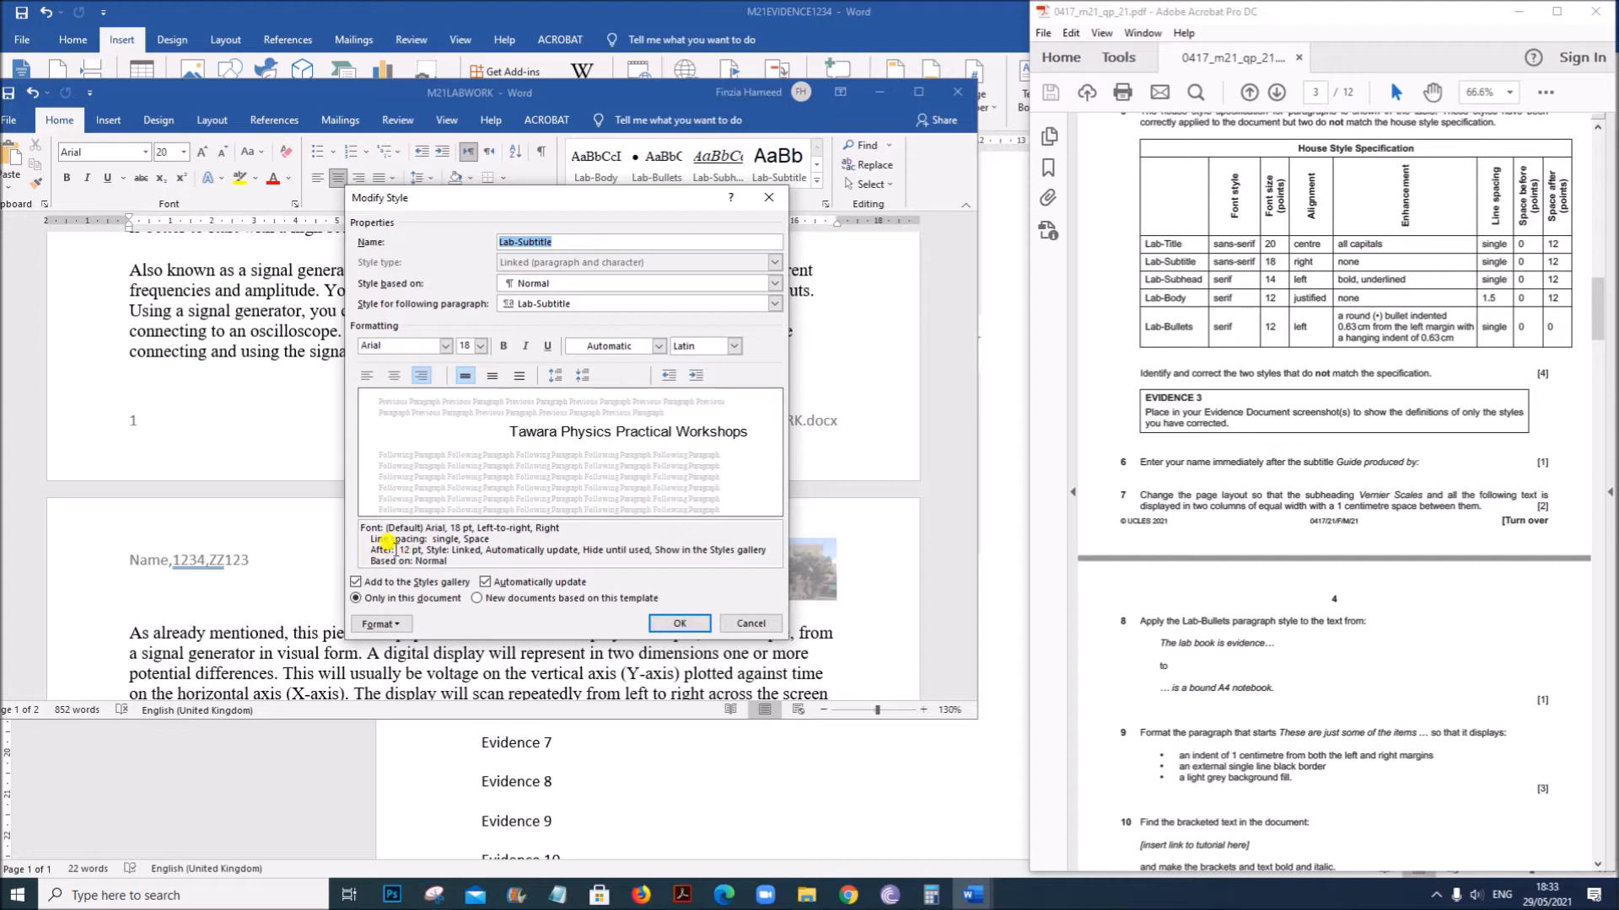
click(680, 624)
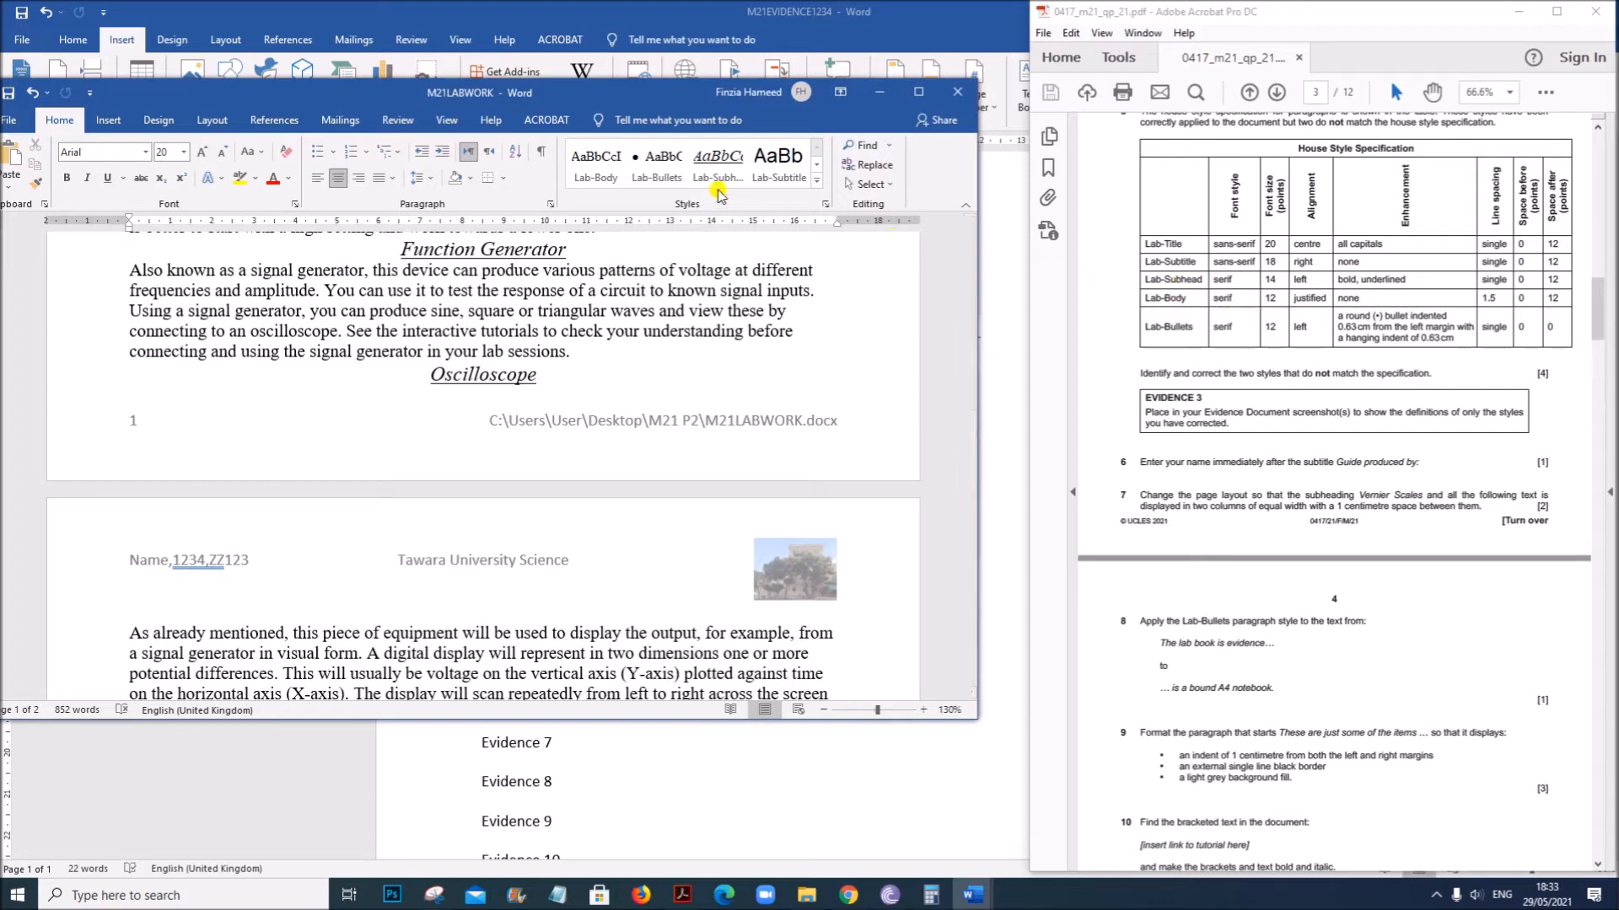
Modify the Lab-Subhead style to left alignment with bold and underline, and remove its italics.
right_click(721, 179)
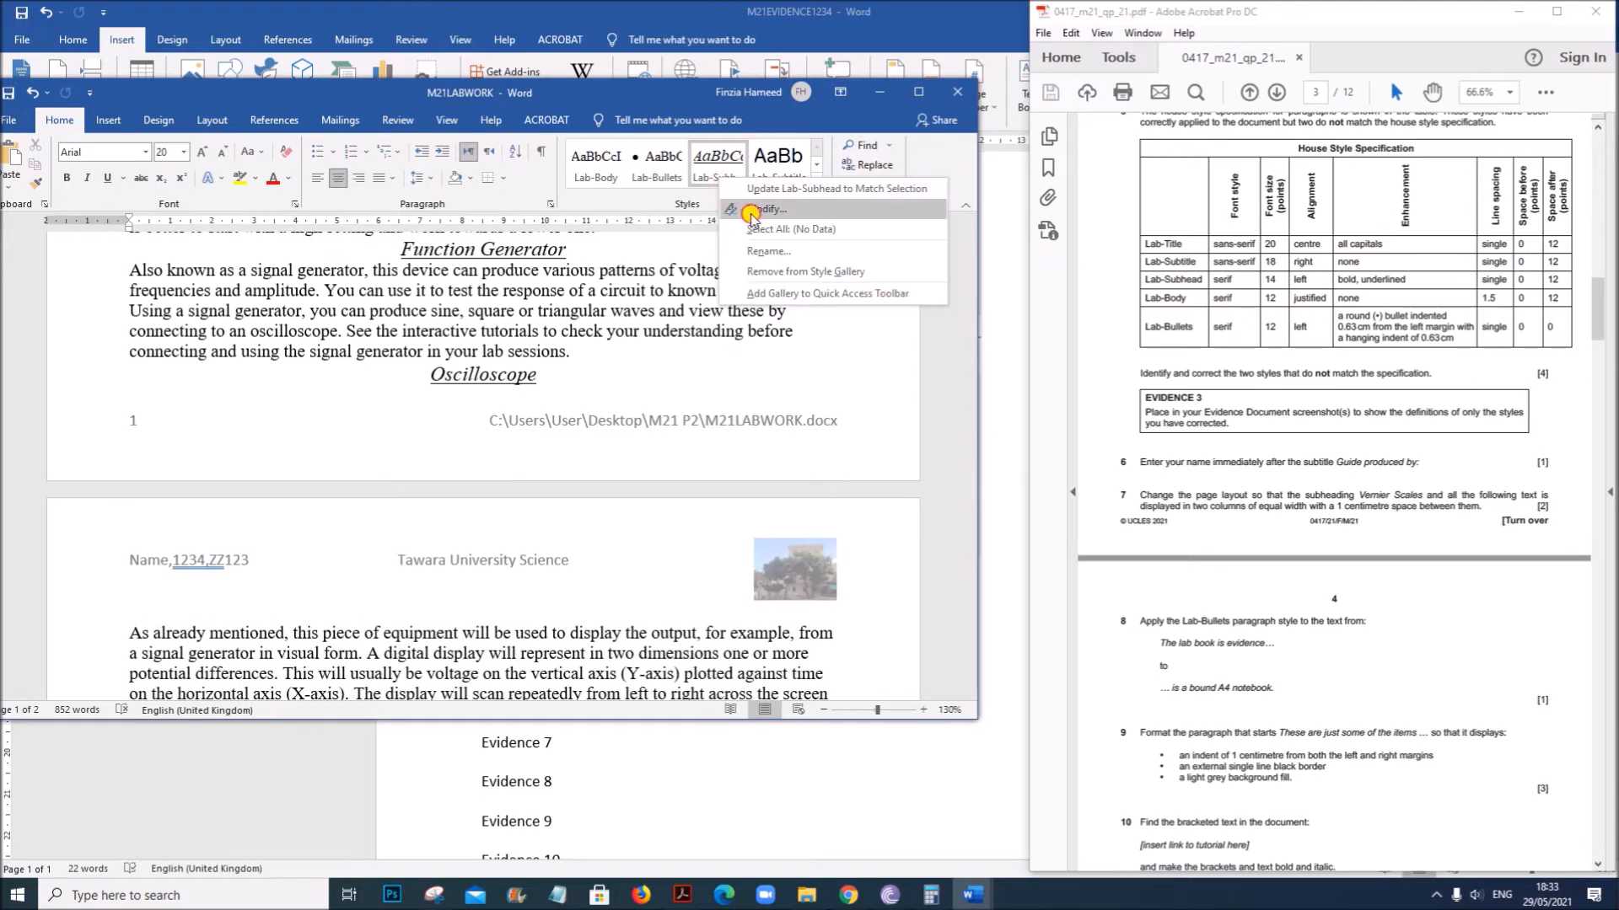
click(752, 210)
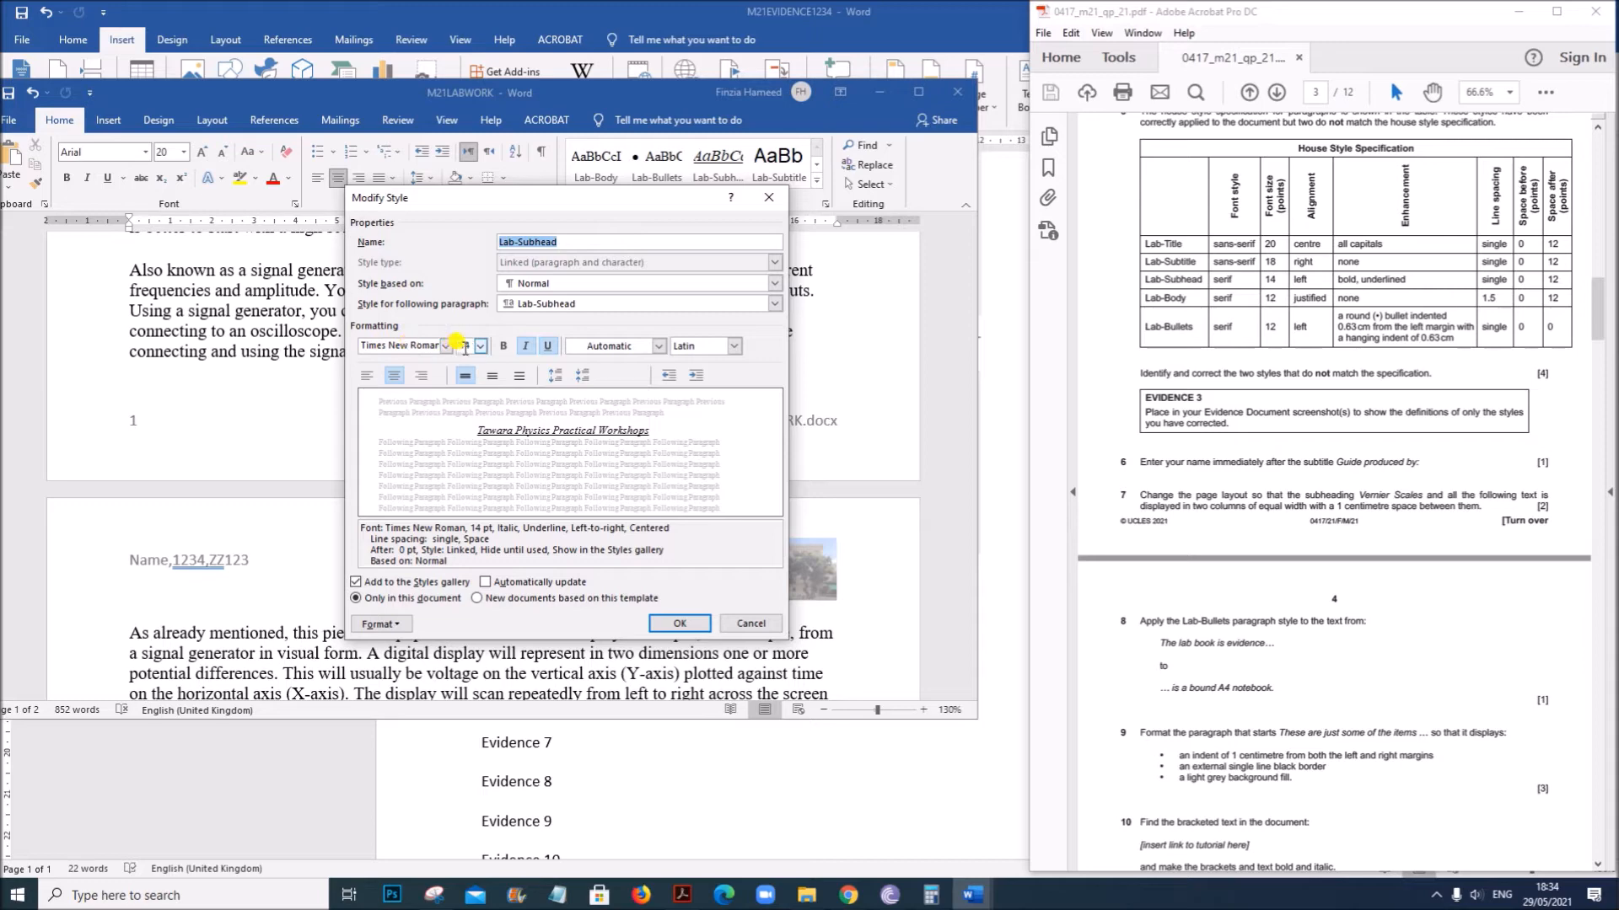
click(1301, 283)
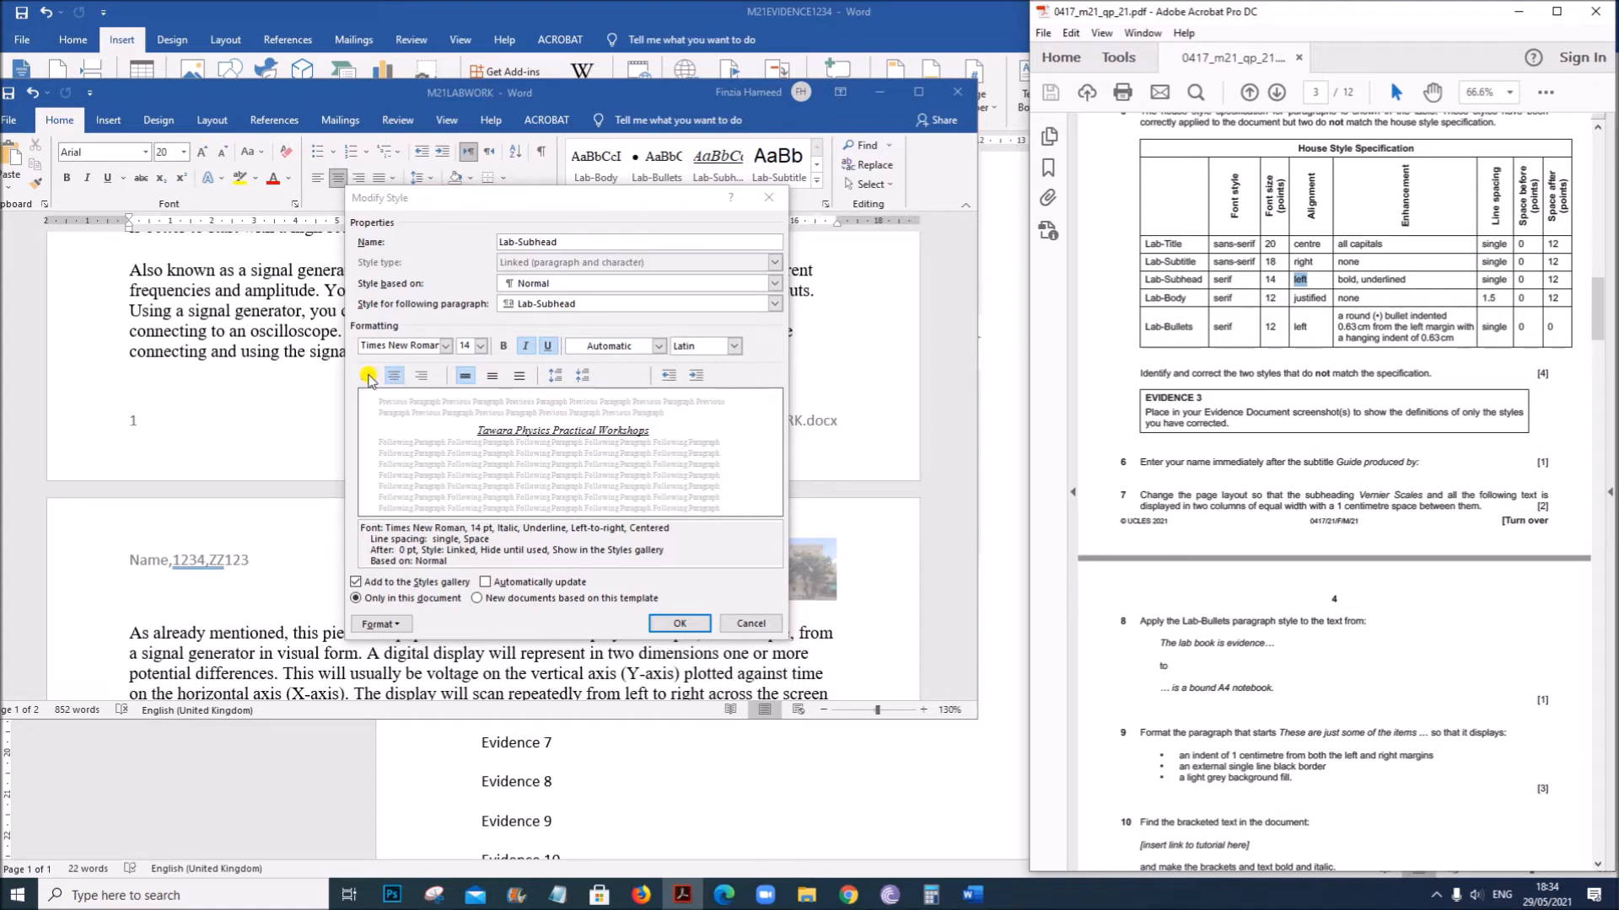
click(368, 376)
click(368, 376)
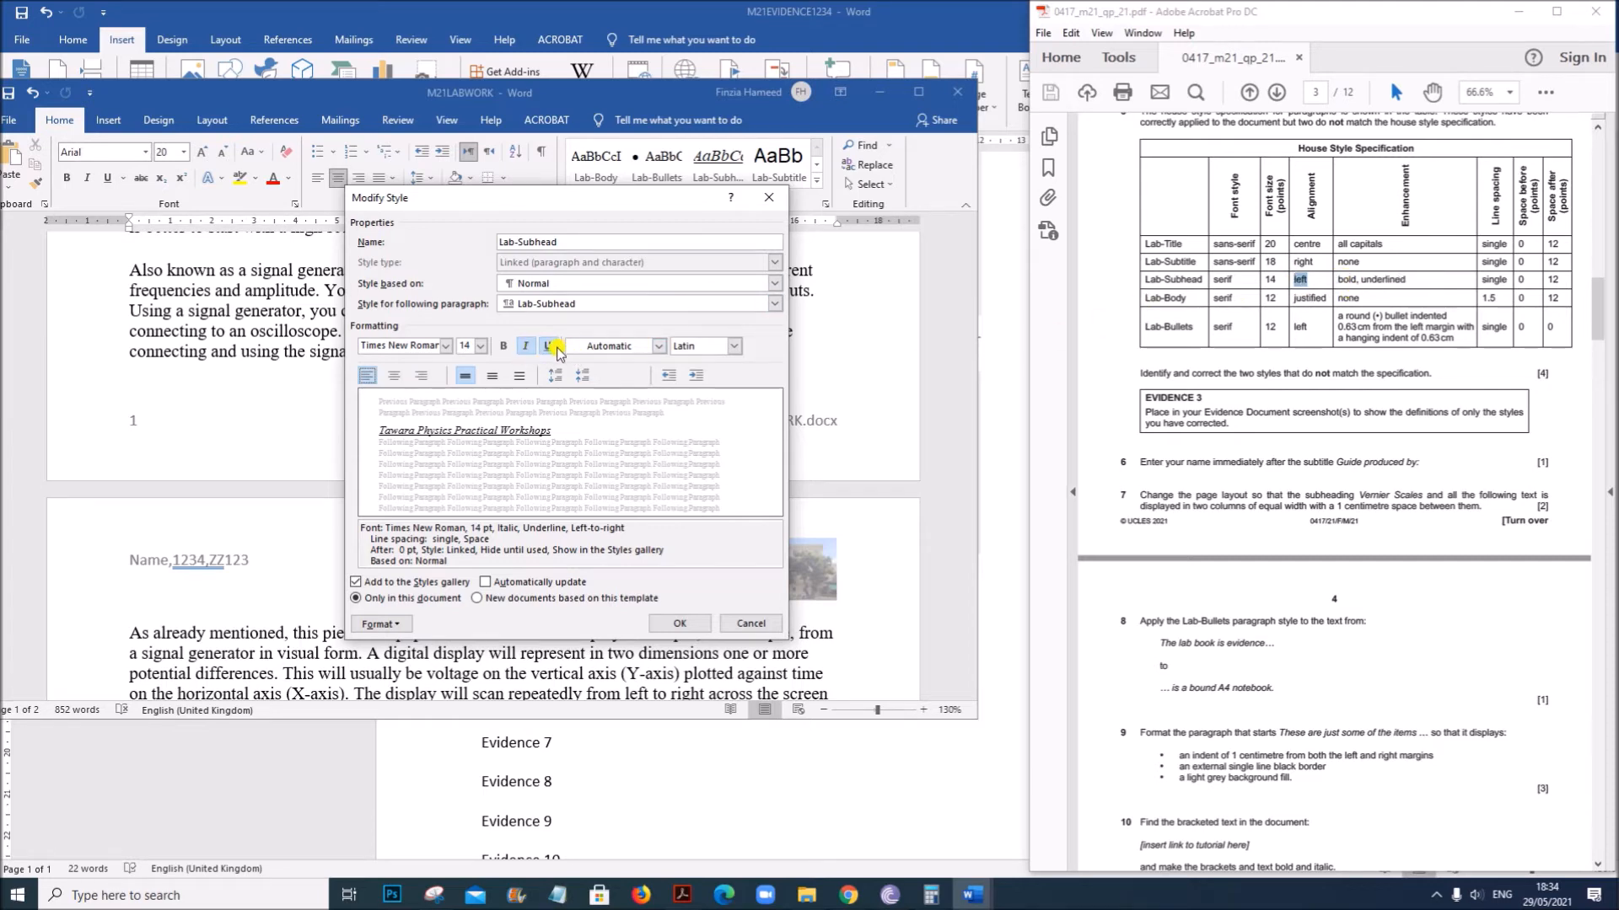
click(525, 346)
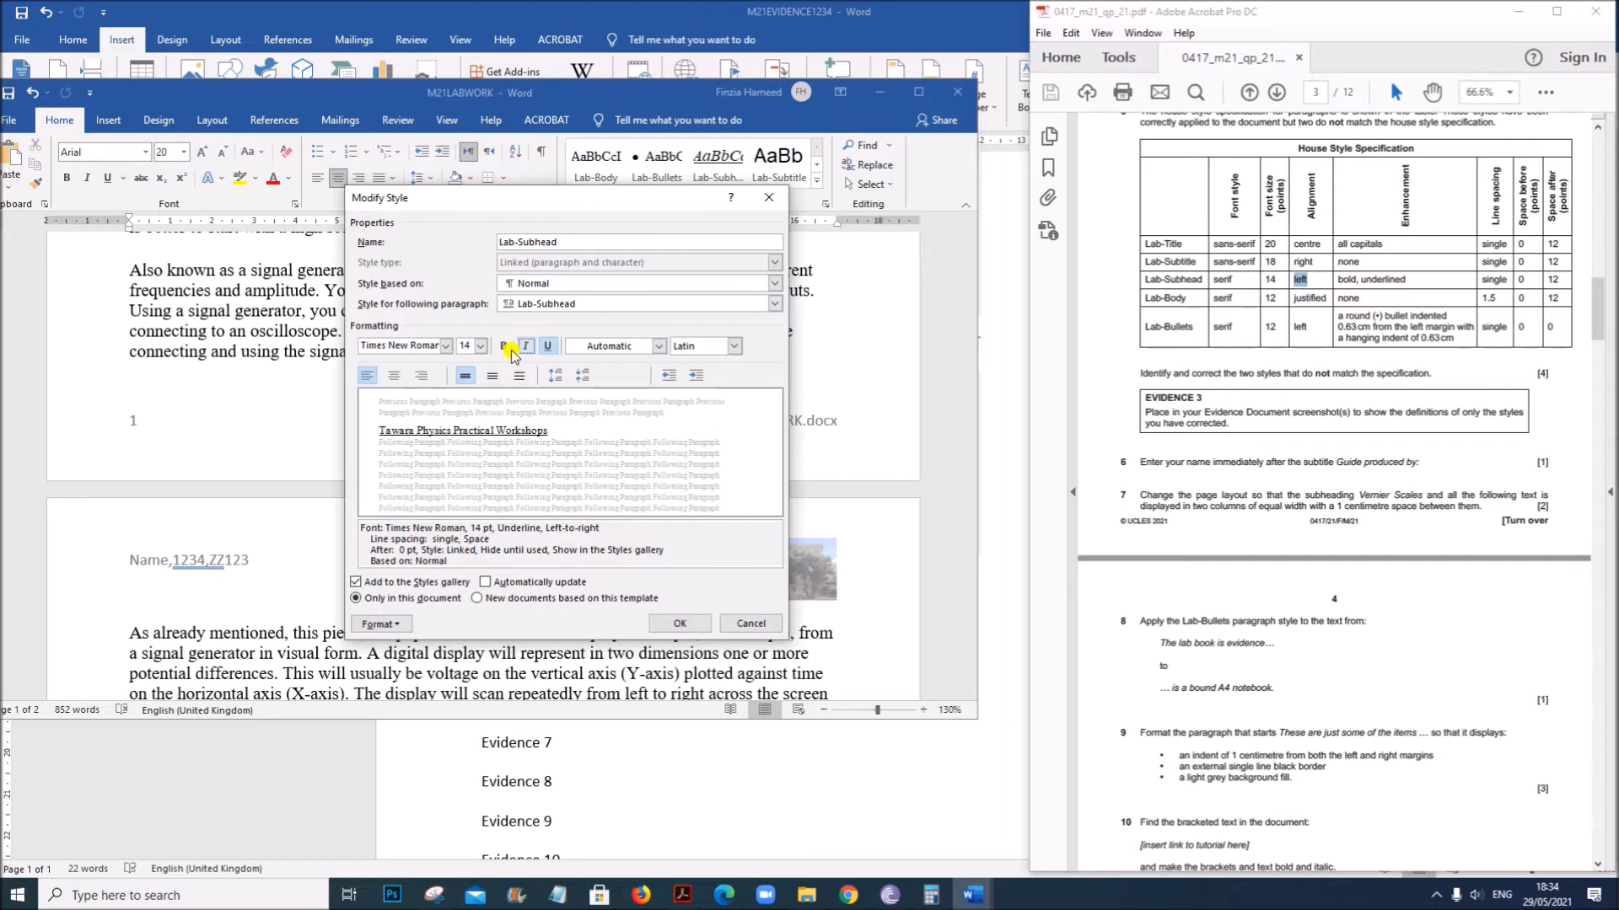
click(503, 346)
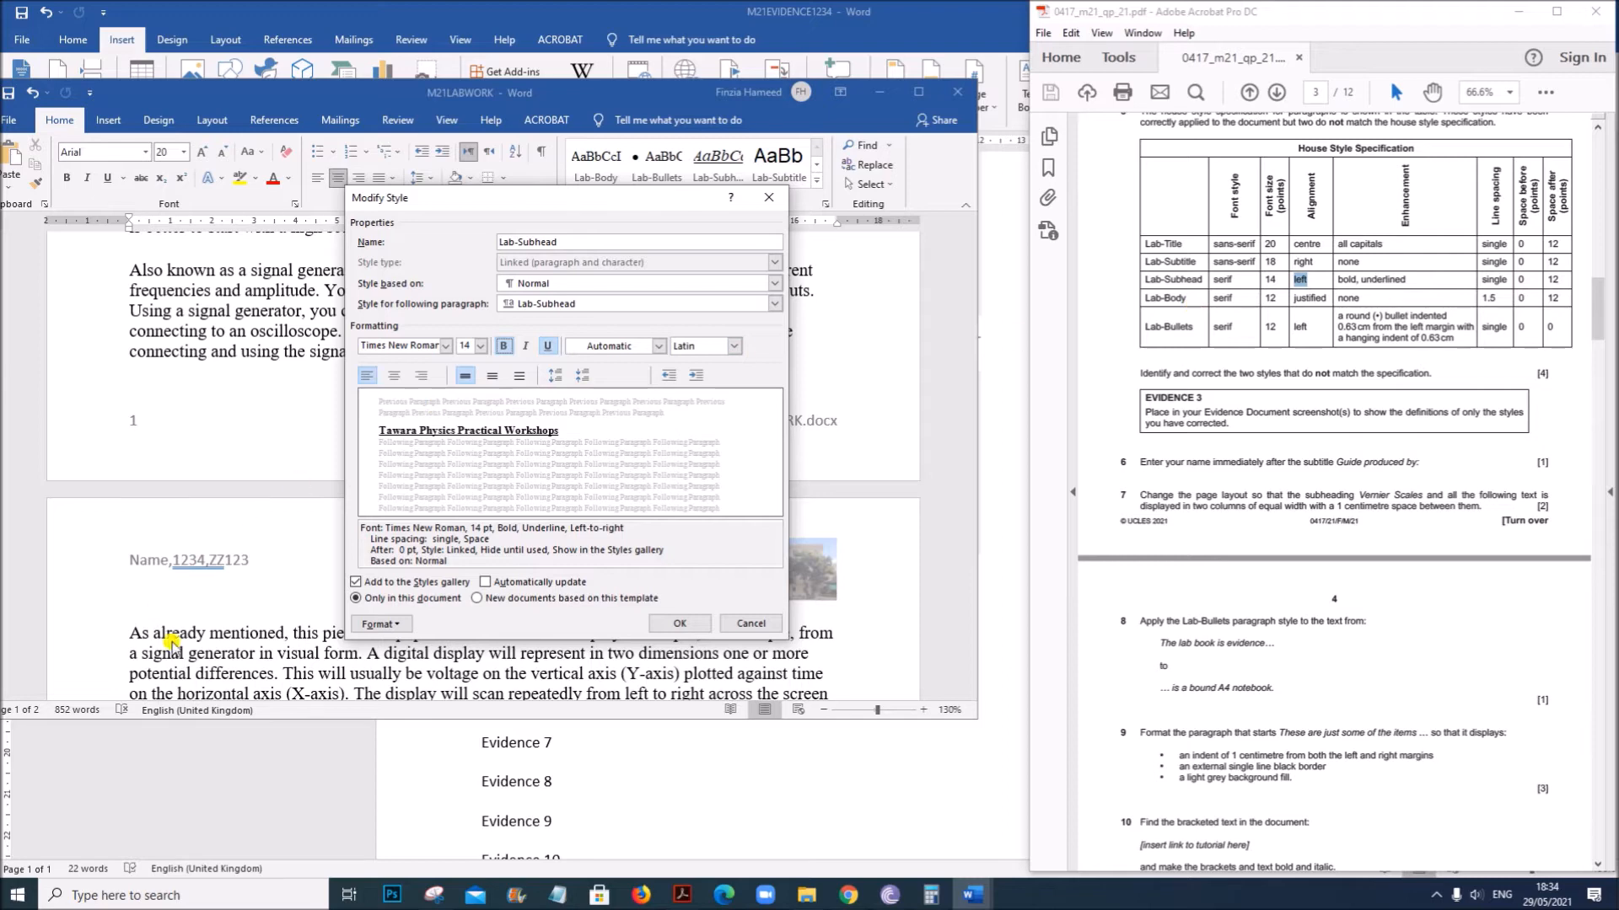
Set the Lab-Subhead style's paragraph spacing after to 12 pt and save the style definition.
click(390, 626)
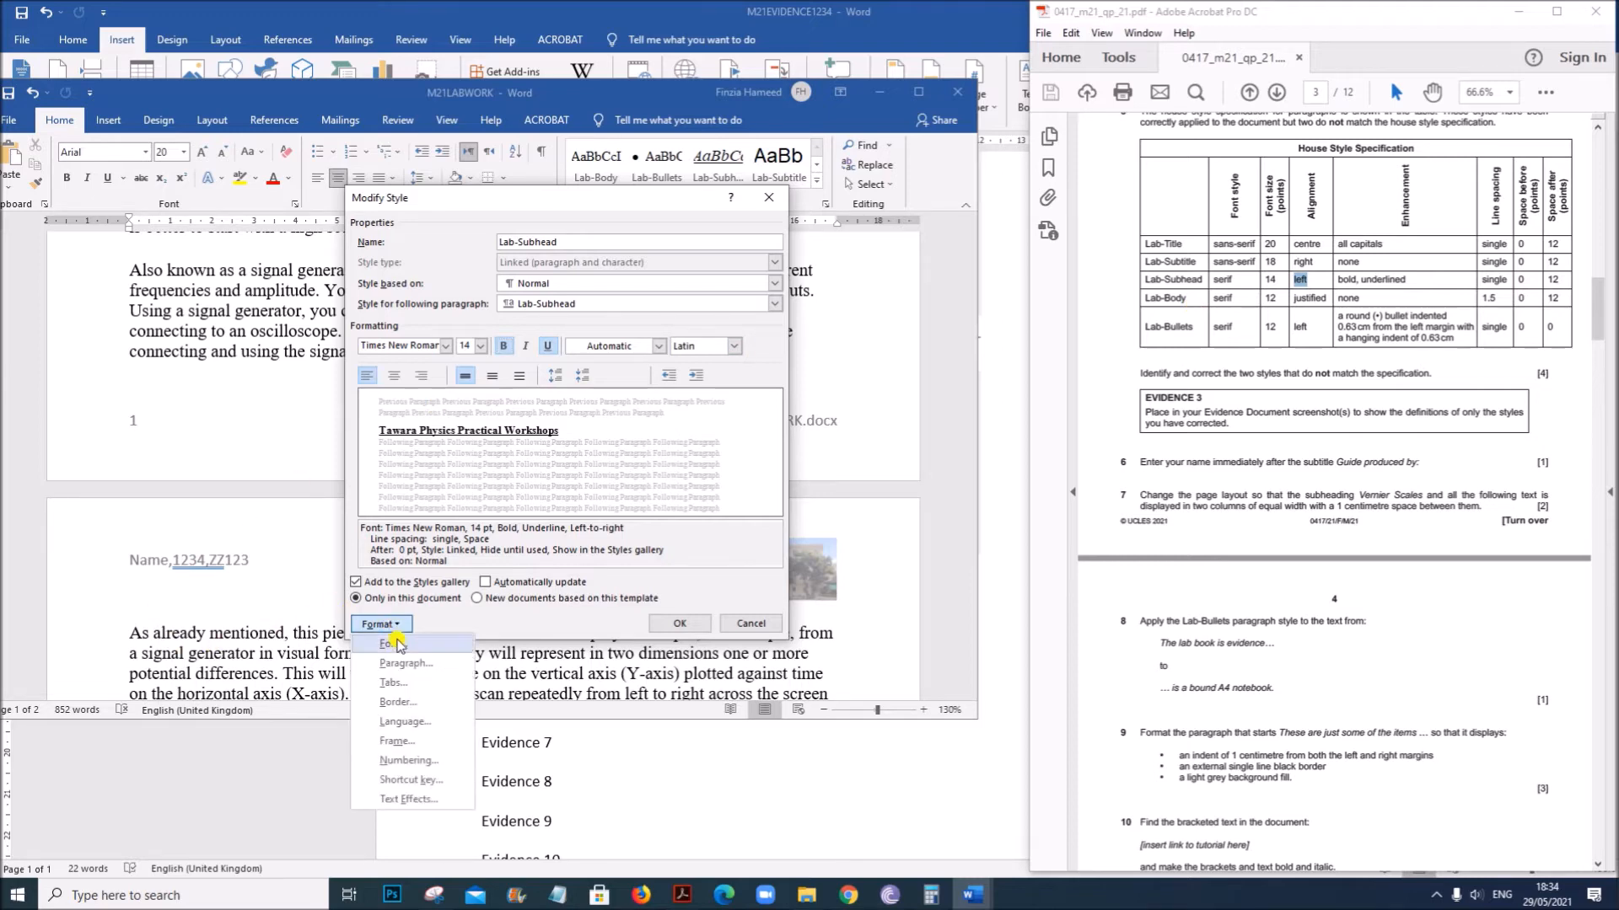
click(401, 665)
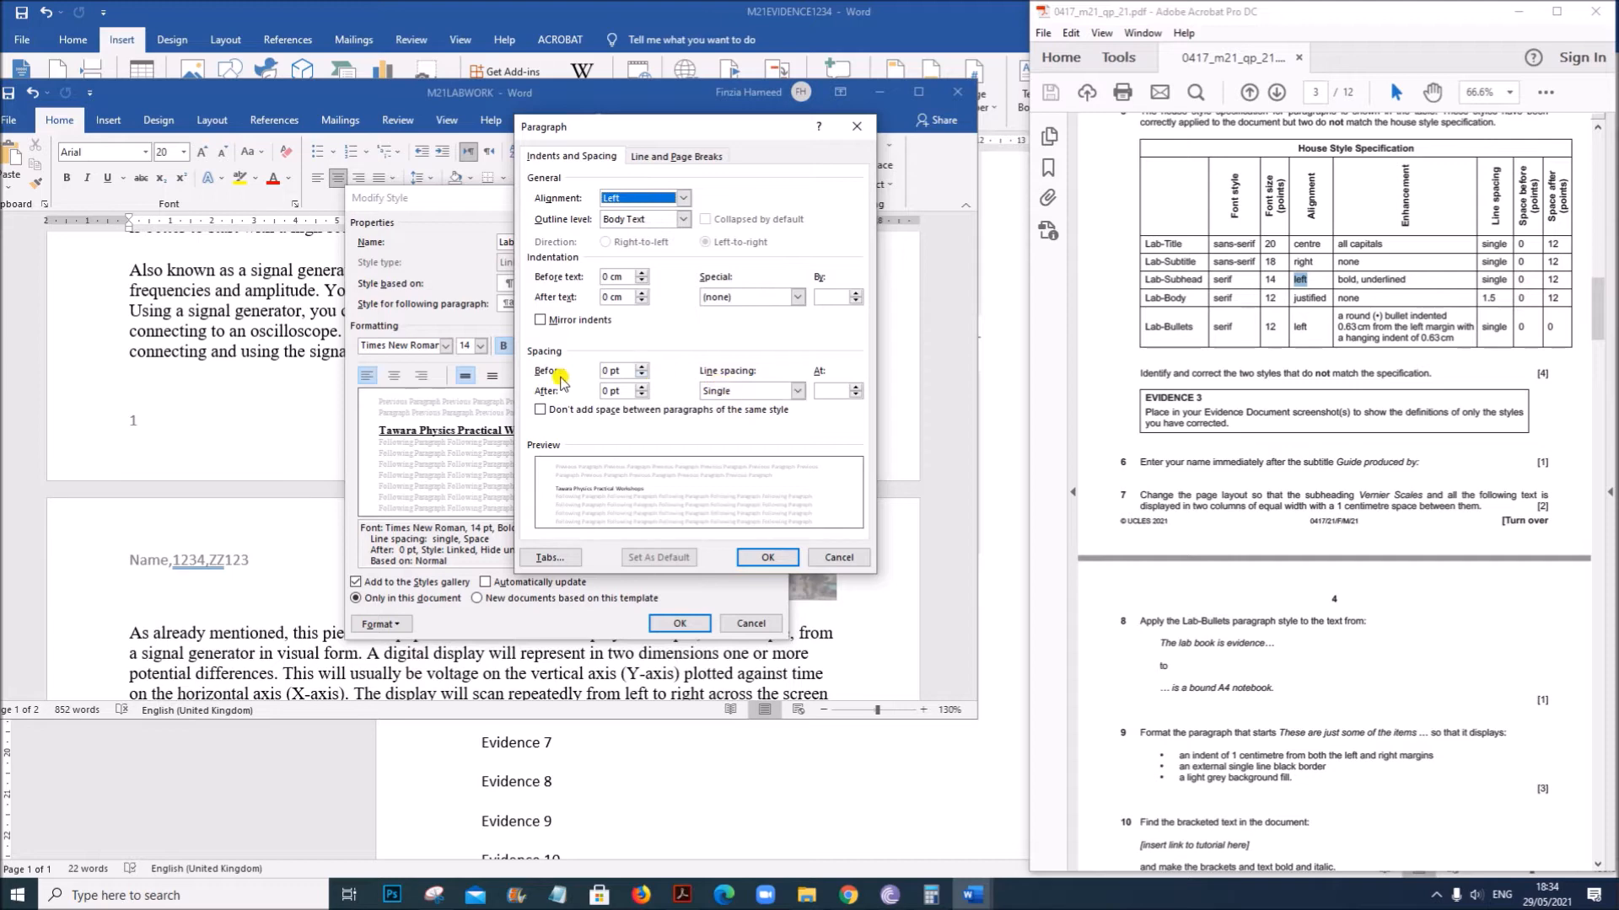
click(604, 389)
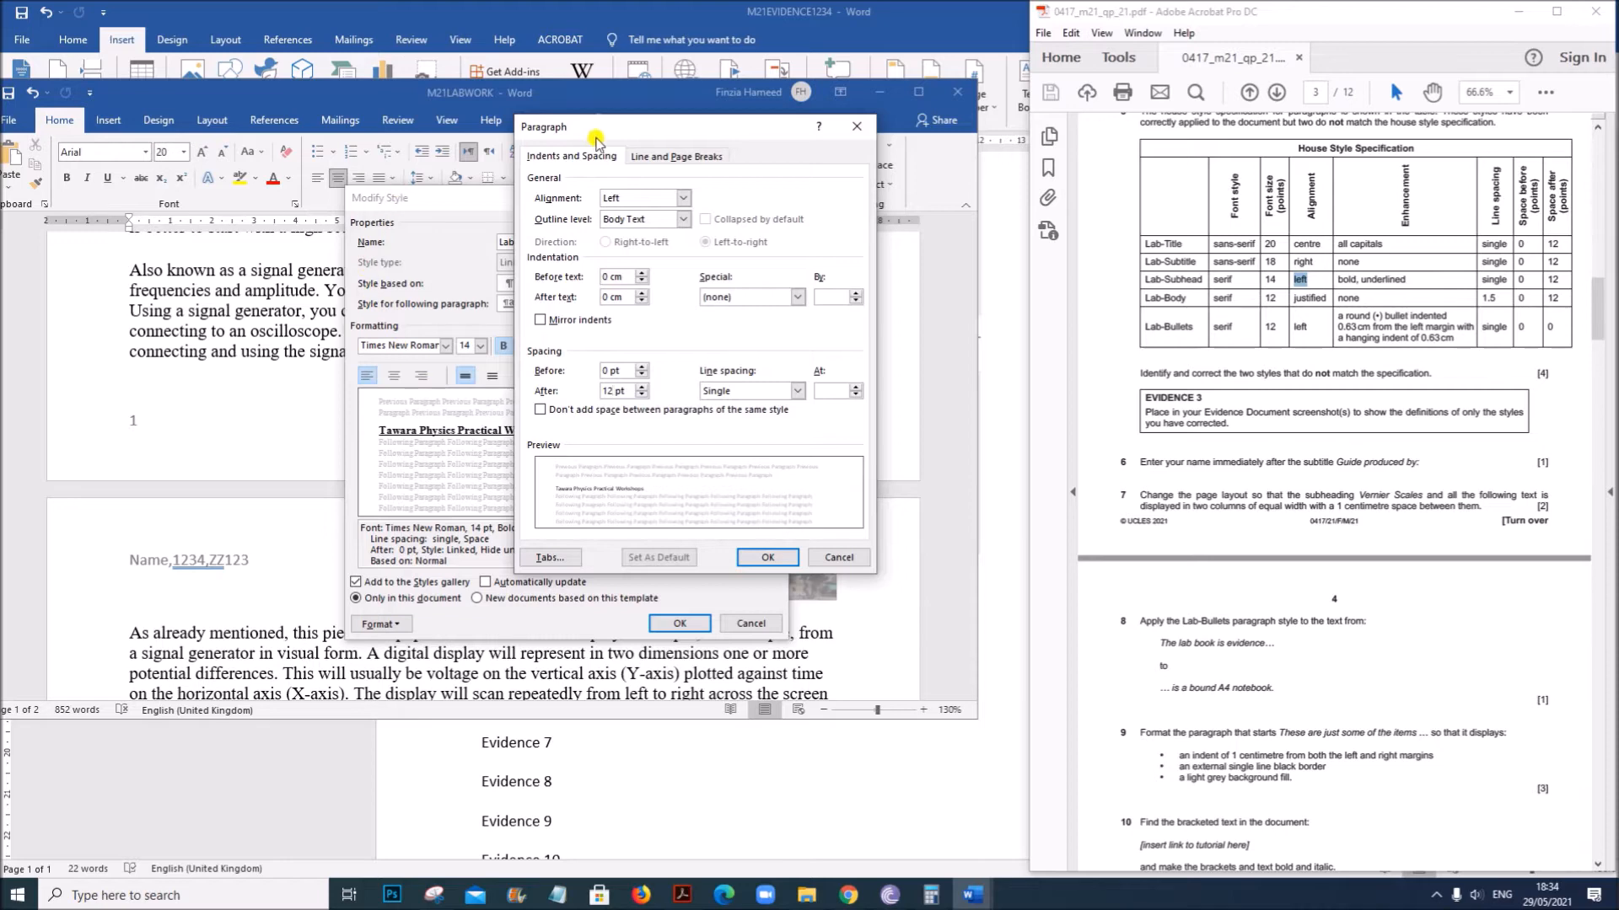
drag(610, 131, 544, 101)
click(756, 530)
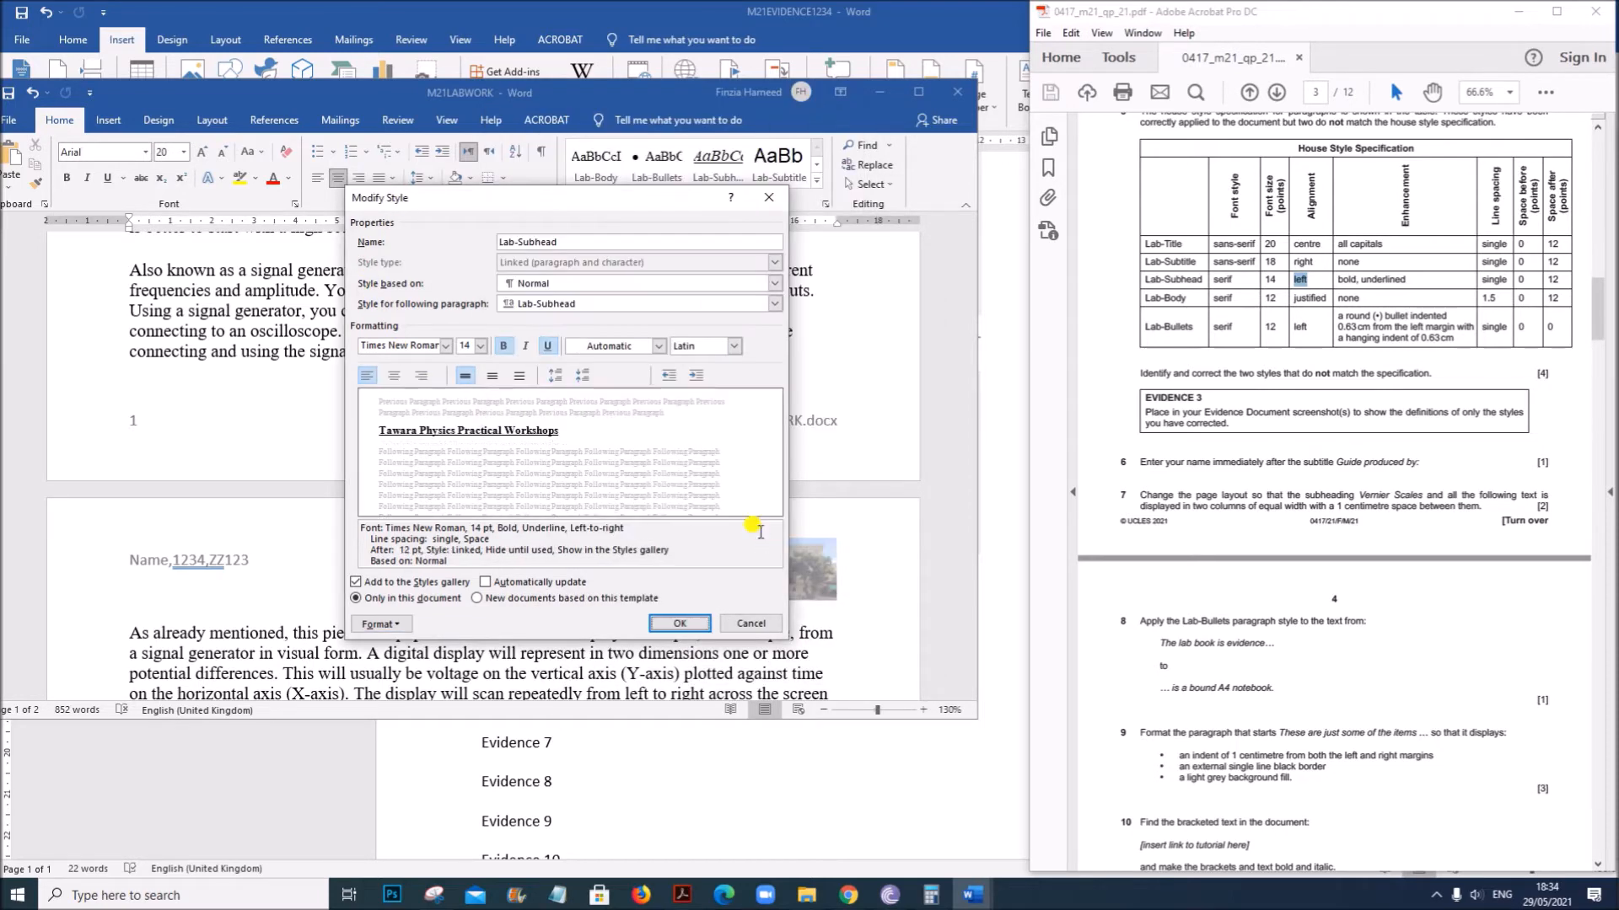
click(700, 626)
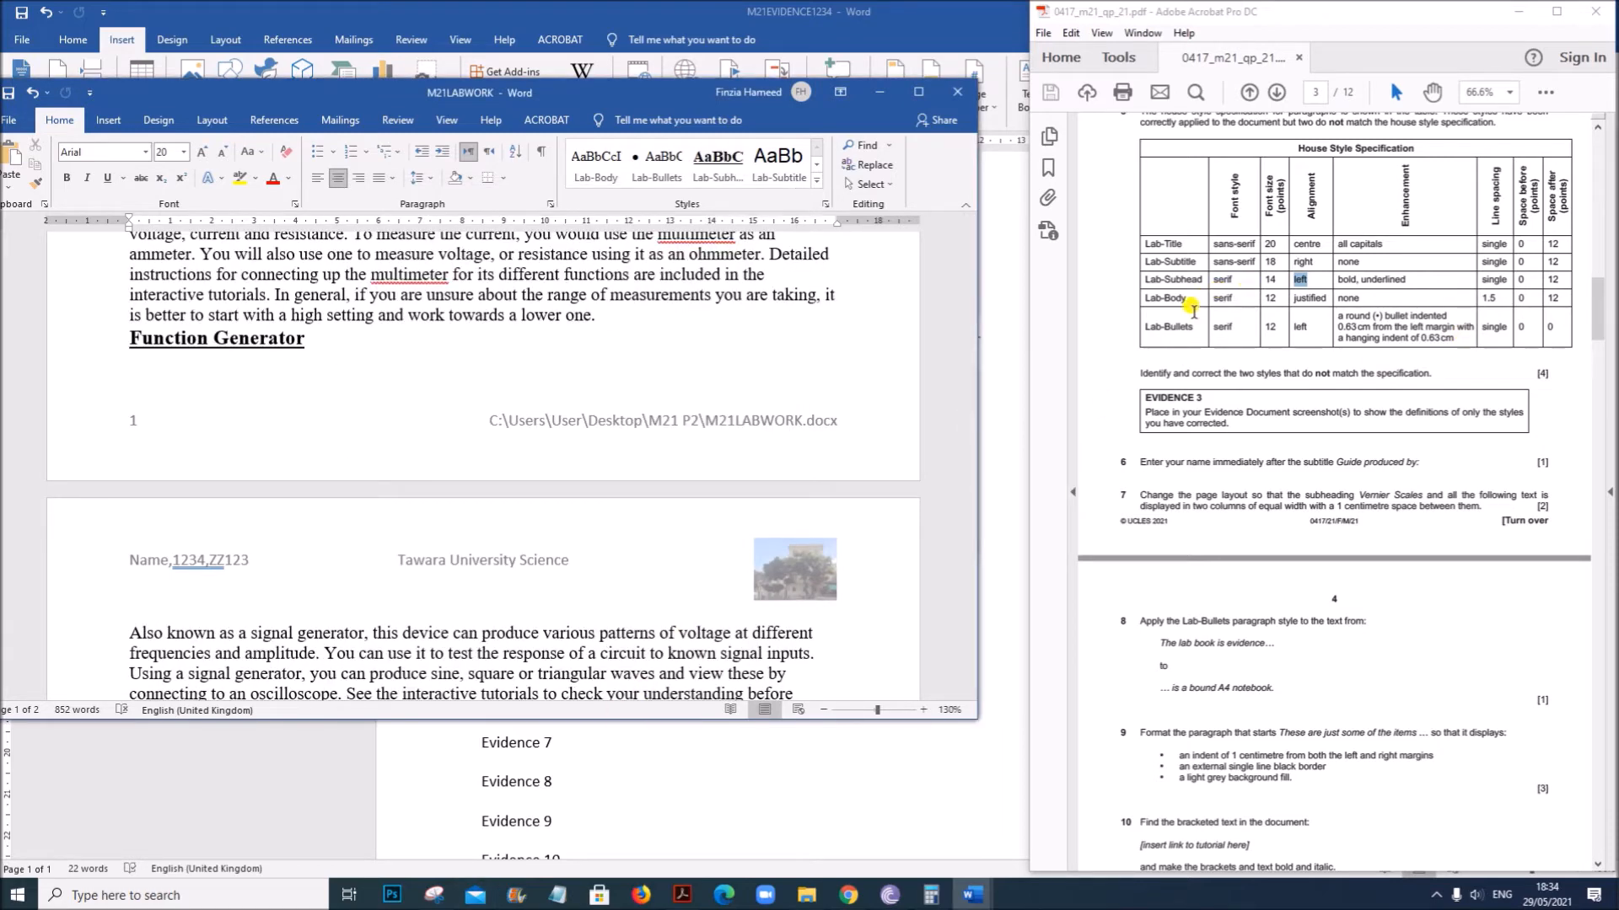
Try the Lab-Body style on the document title, and undo it together with the Lab-Subhead style changes.
click(1179, 300)
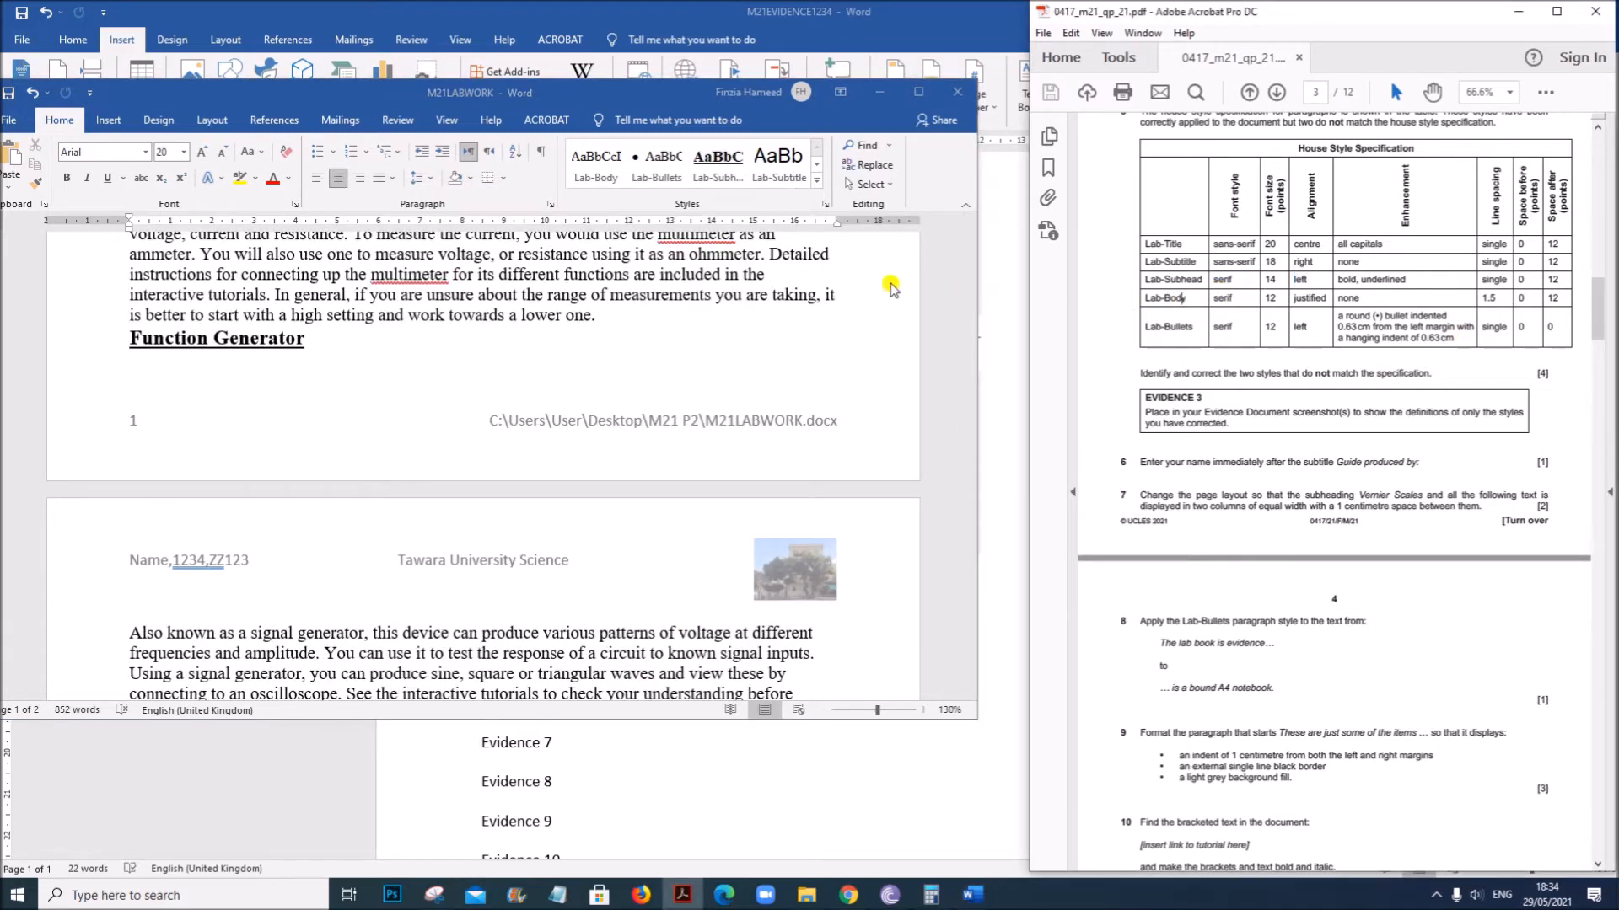
click(590, 169)
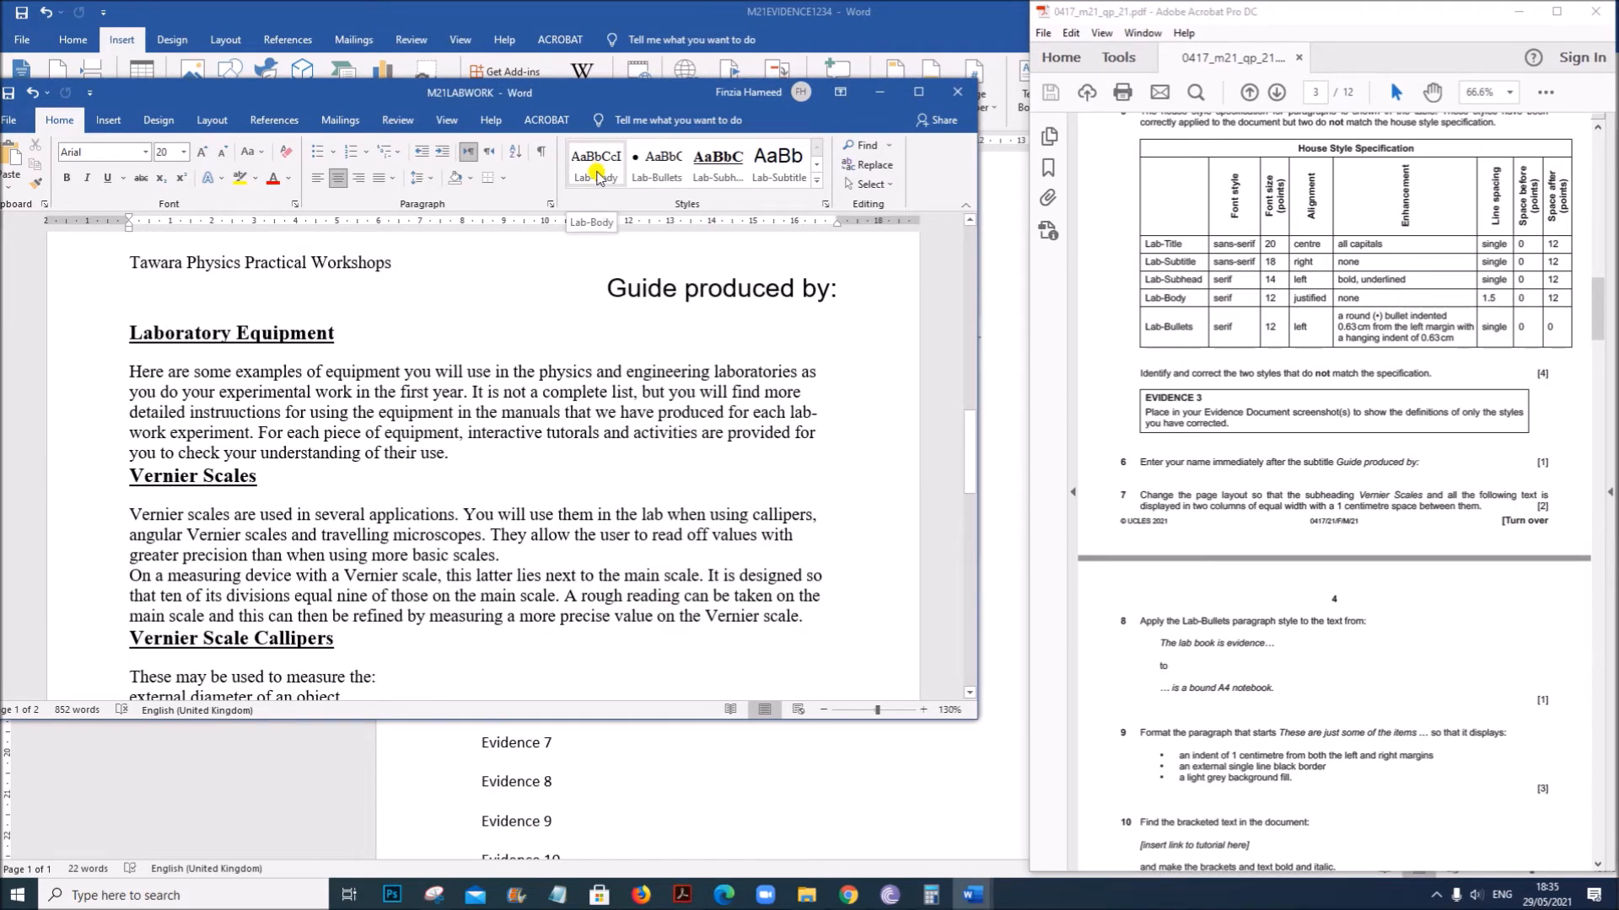
key(ctrl+z)
Open the Lab-Body style's paragraph settings and set its alignment to Justified.
right_click(596, 173)
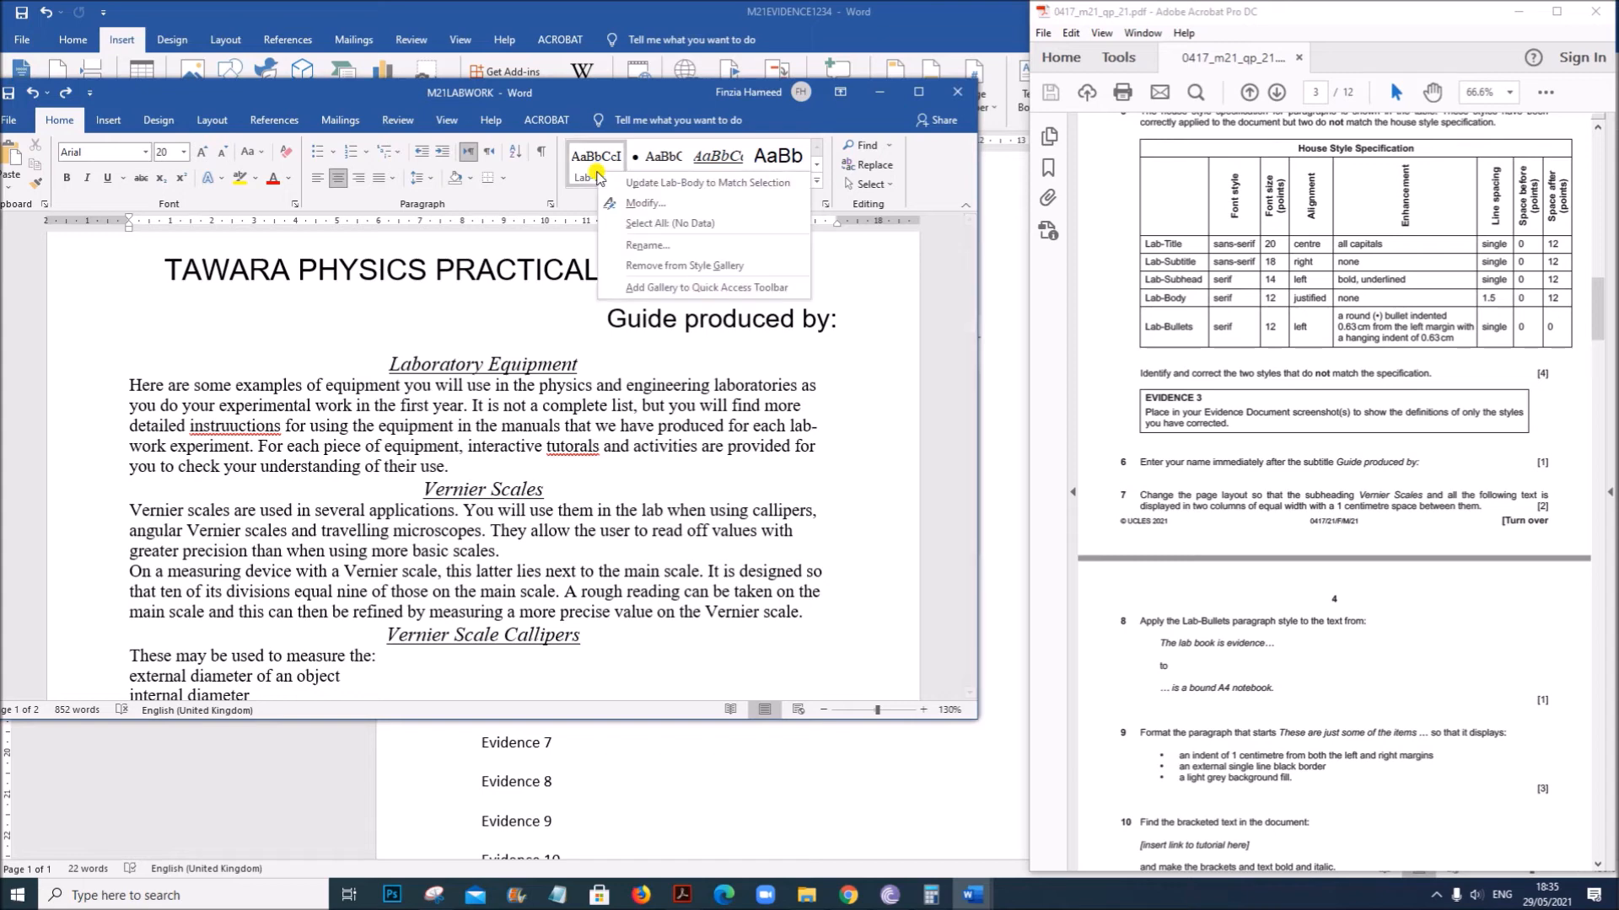
click(643, 205)
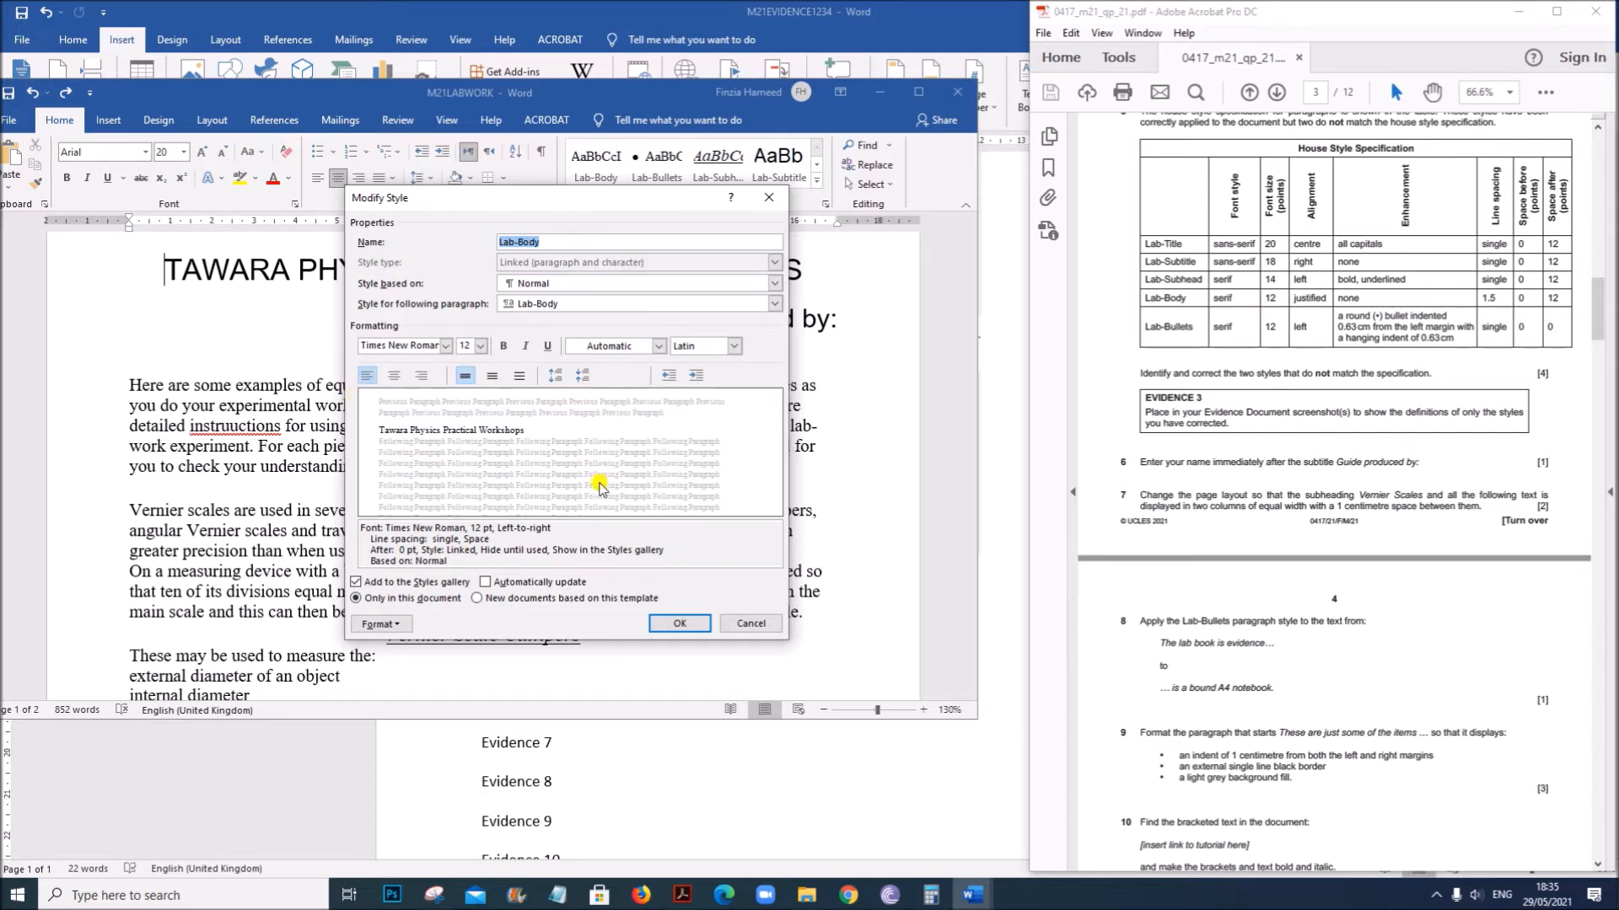
click(406, 625)
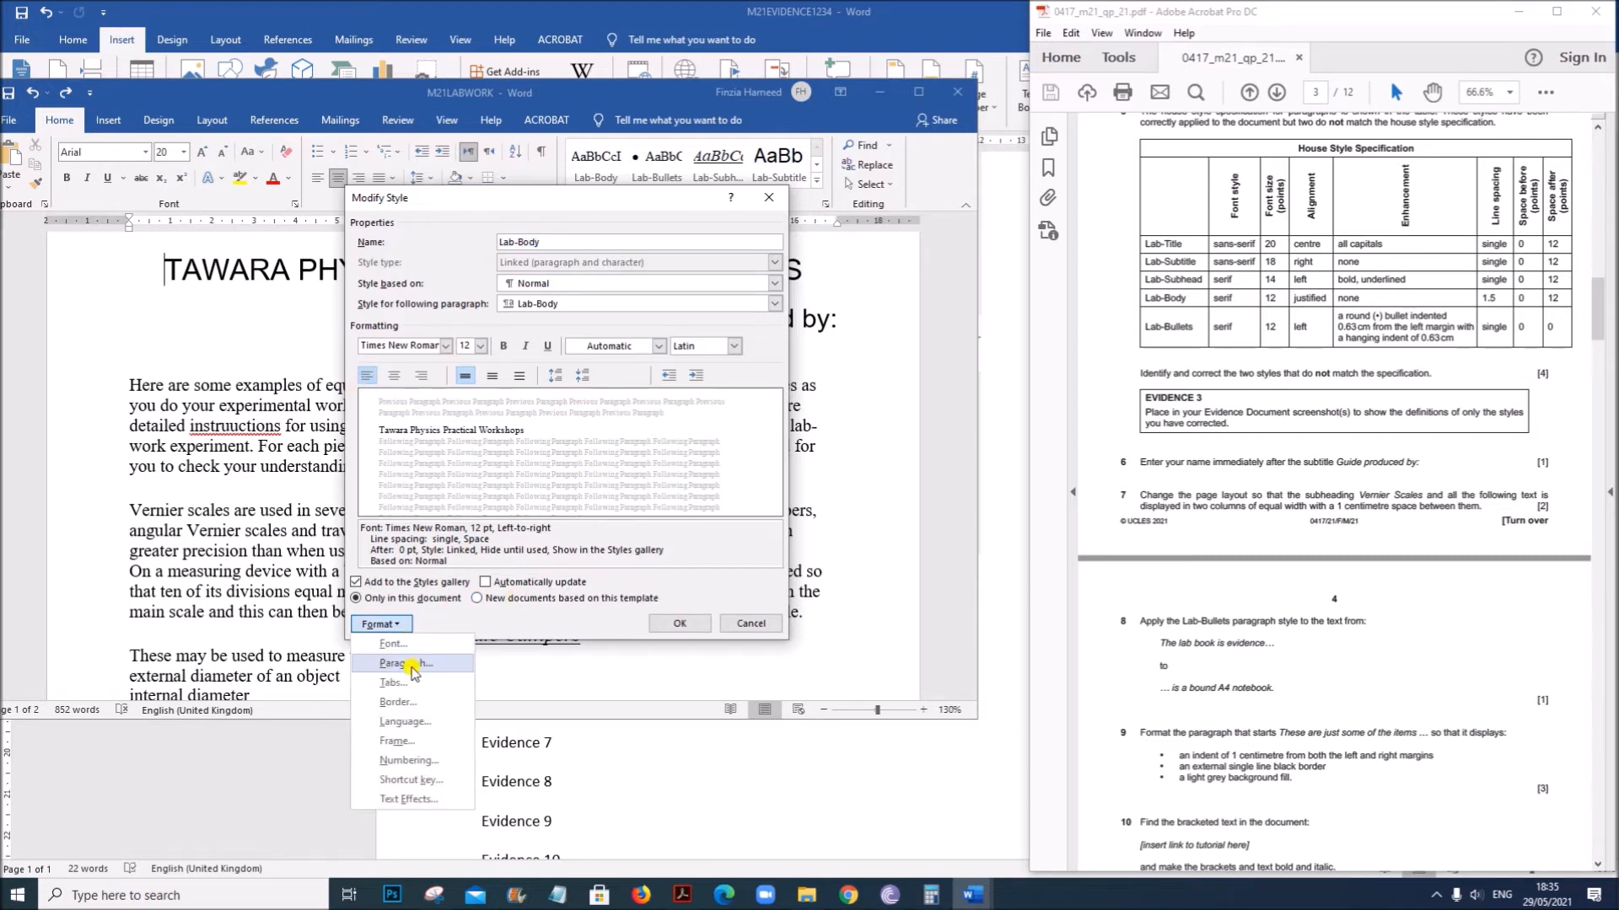
click(407, 664)
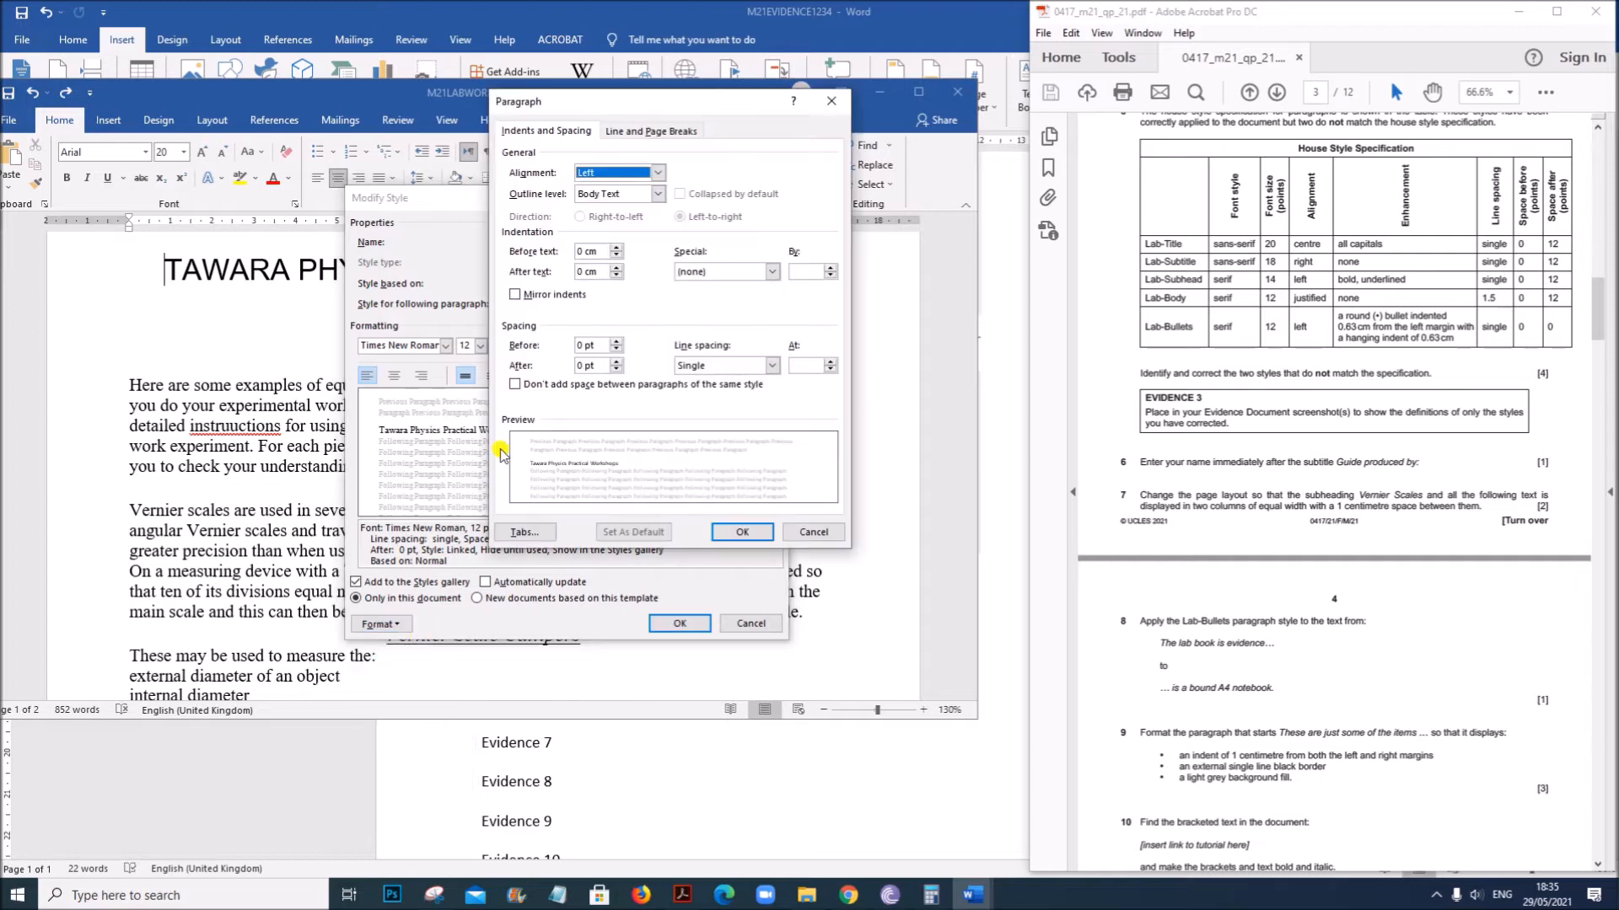
click(655, 177)
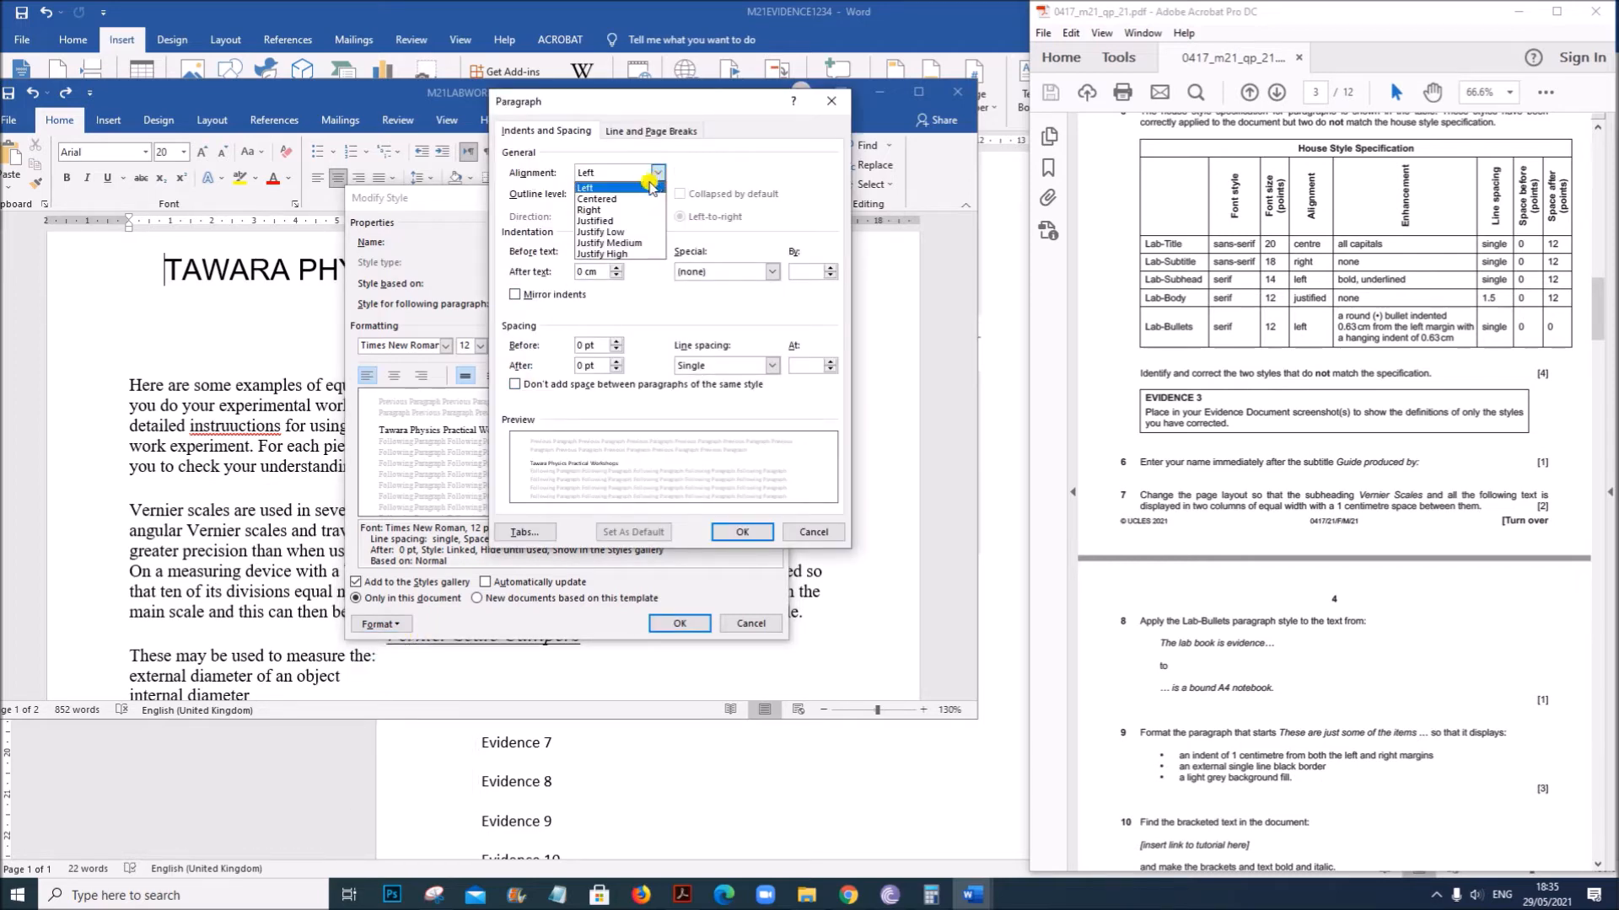
click(611, 221)
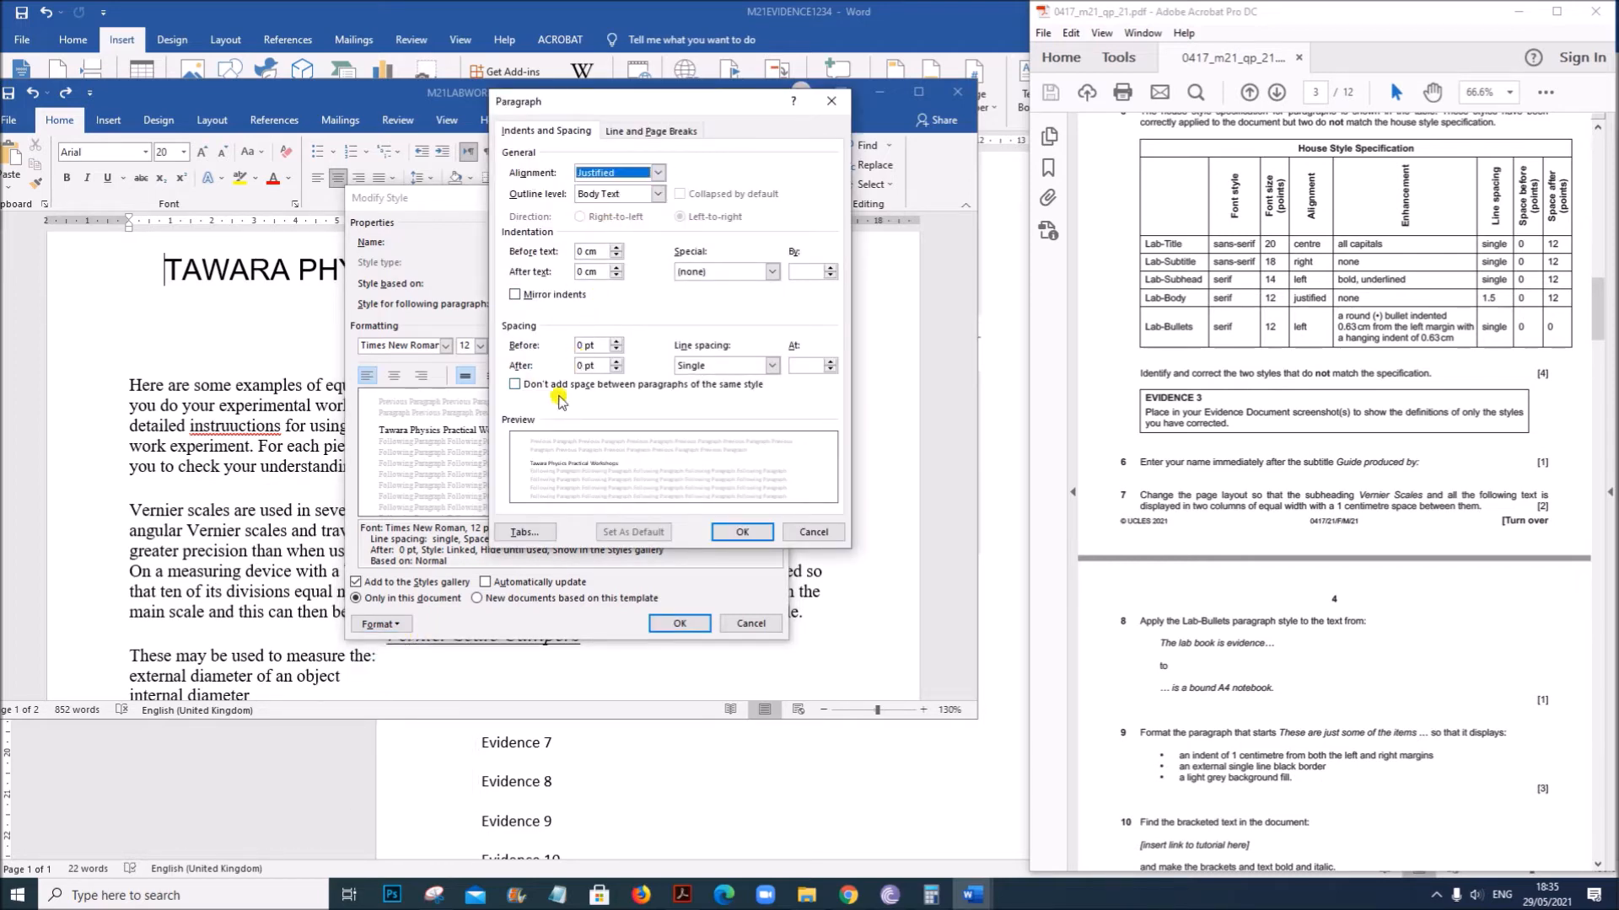
Set the Lab-Body style's line spacing to 1.5 lines and spacing after to 12 pt, and save the style.
drag(596, 109, 824, 206)
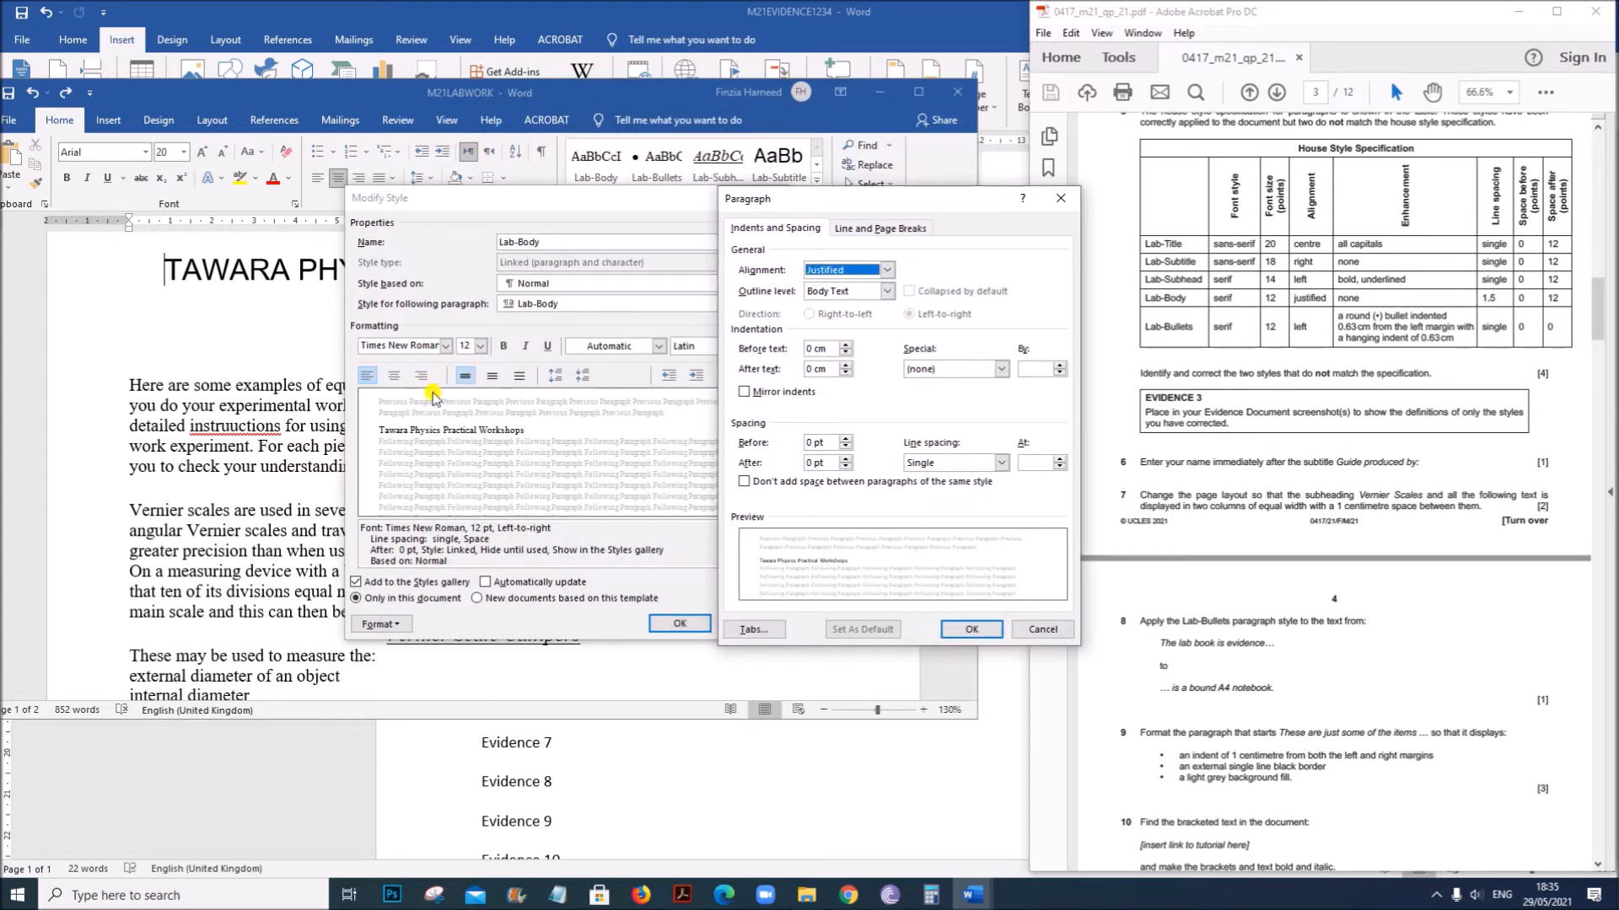
drag(819, 205, 529, 119)
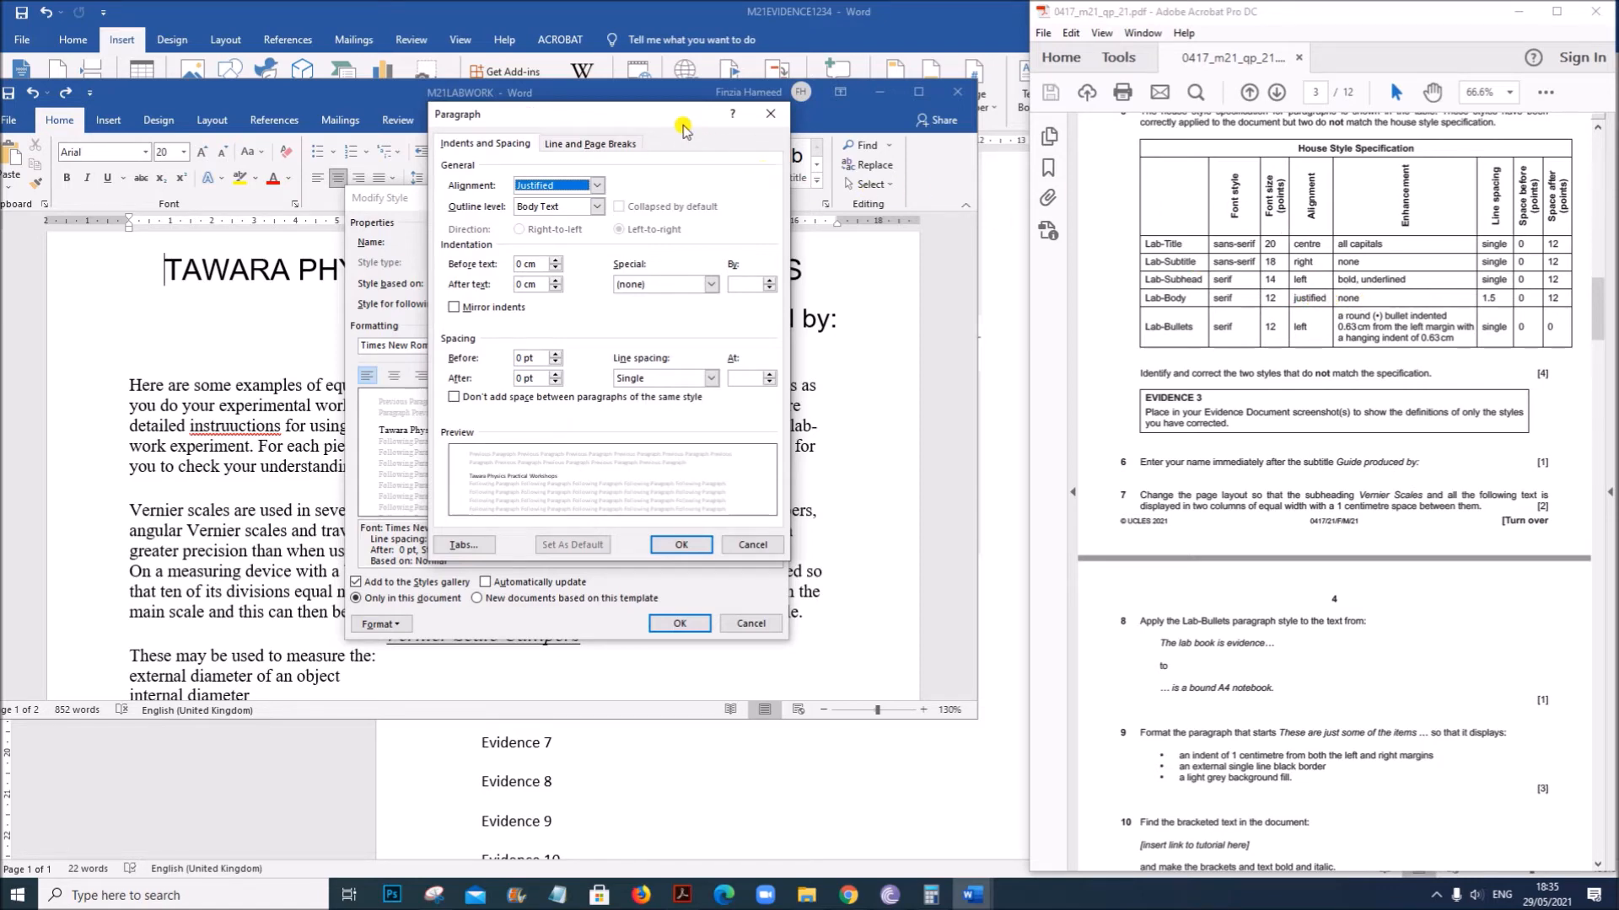
drag(683, 120, 712, 275)
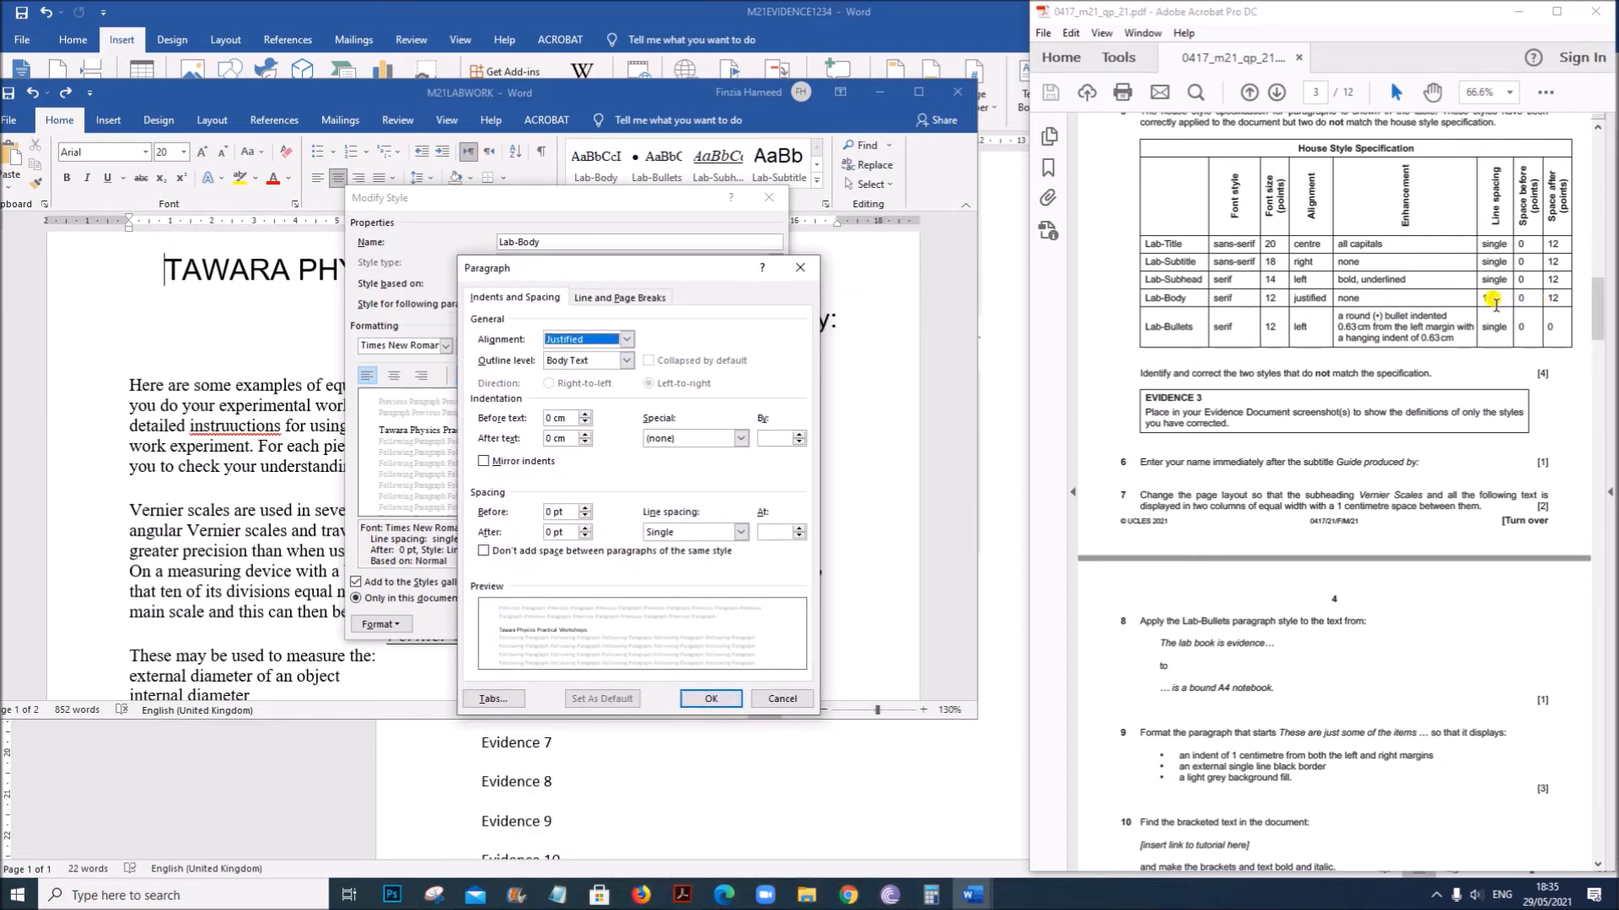
click(737, 532)
click(679, 558)
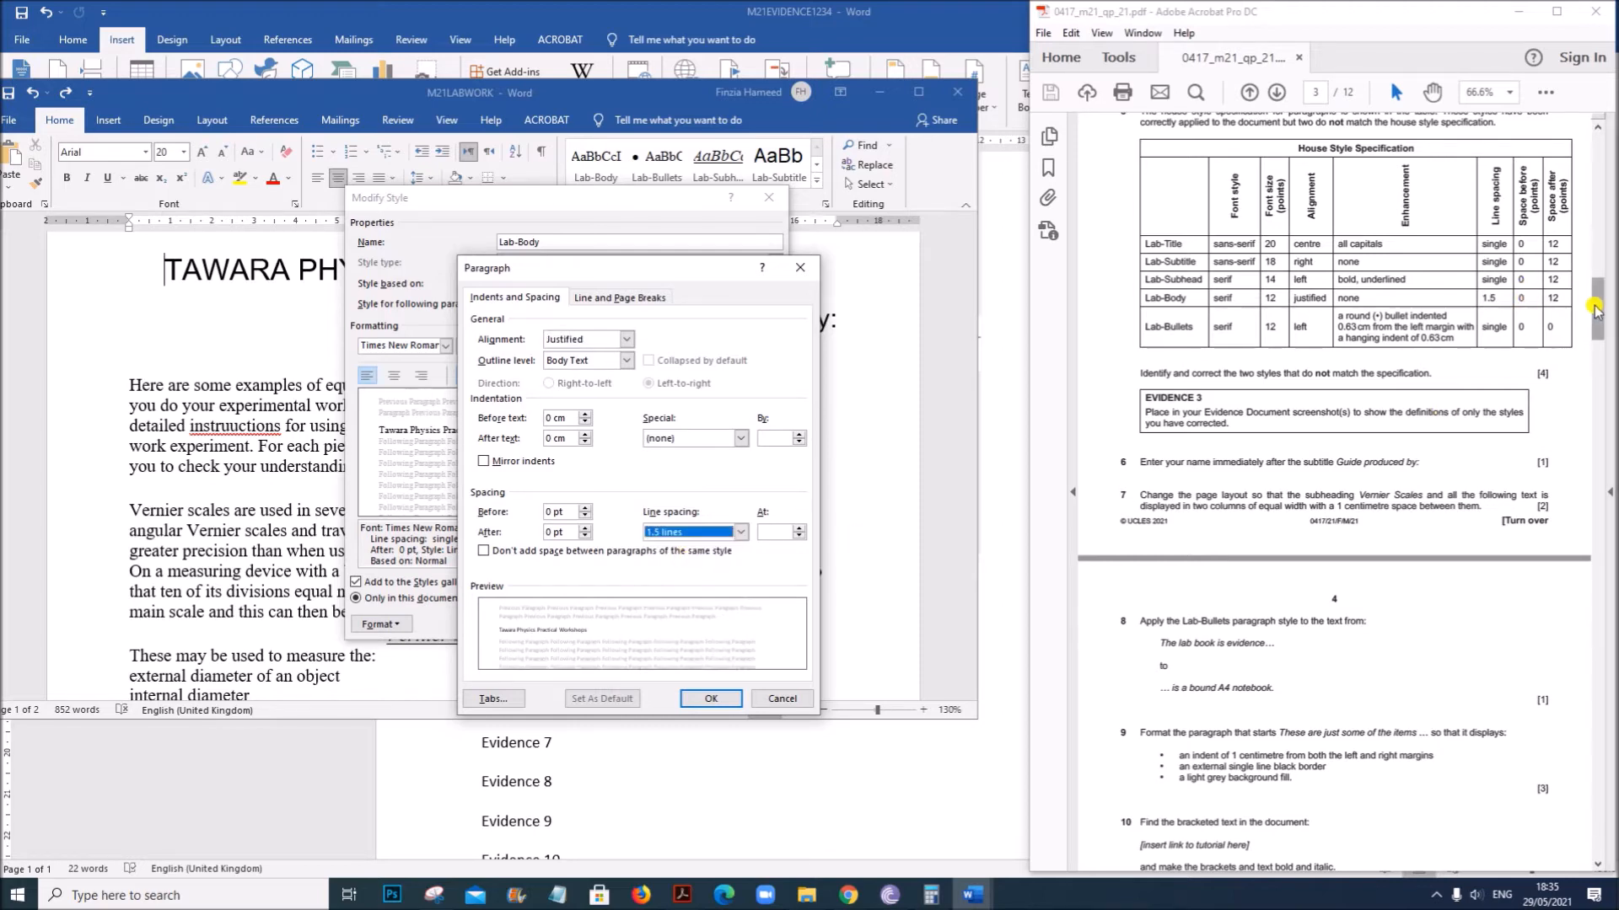
double_click(549, 532)
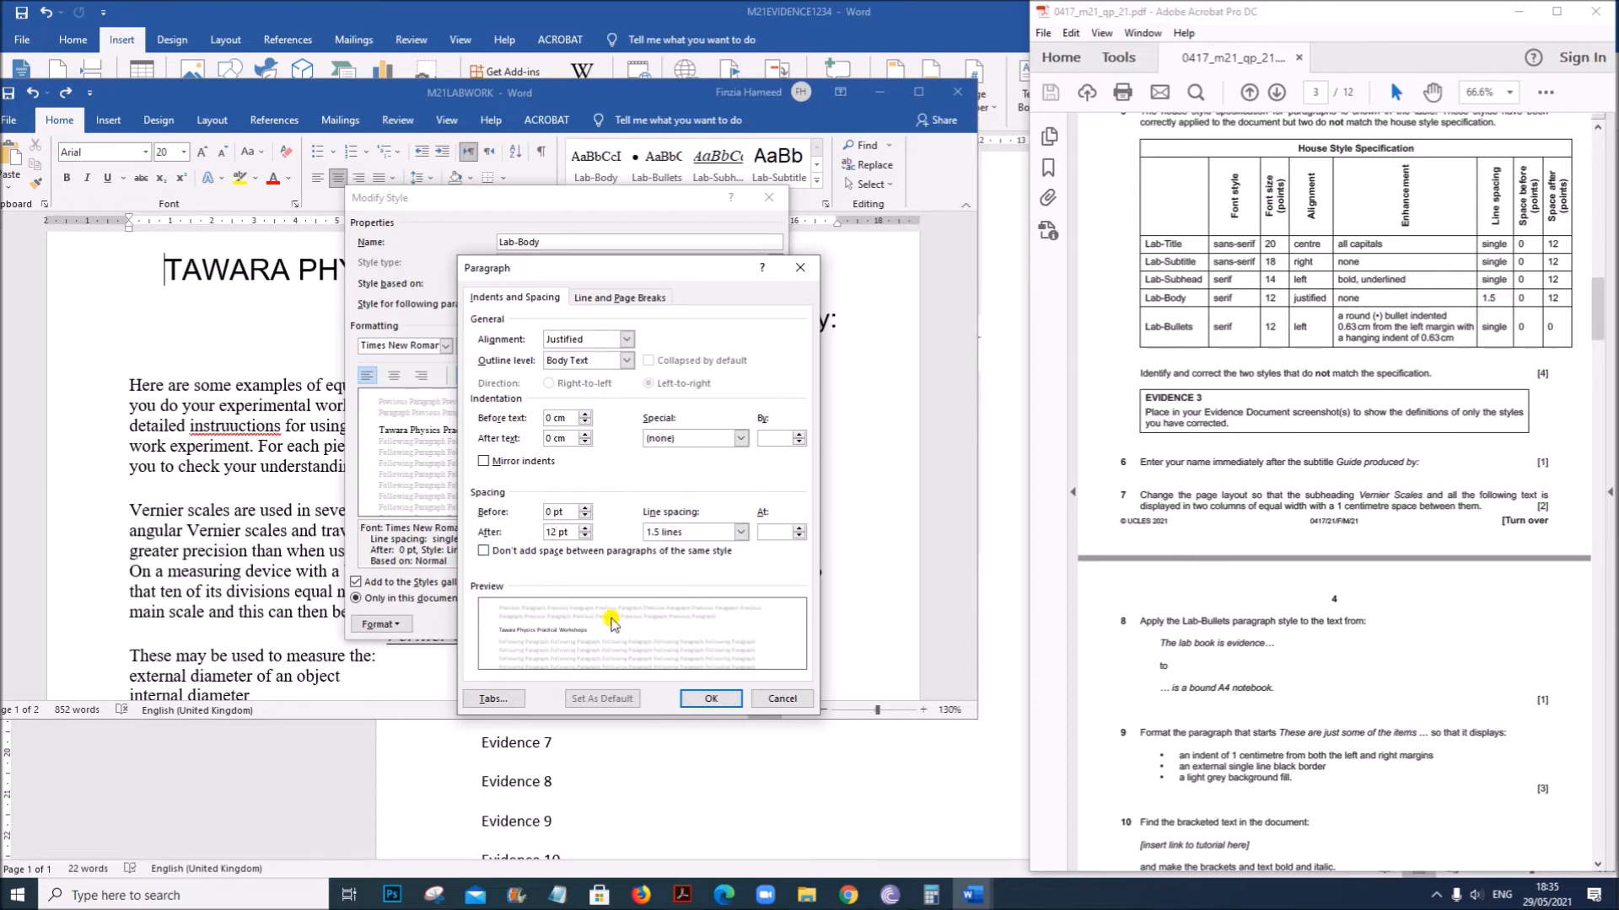
click(708, 699)
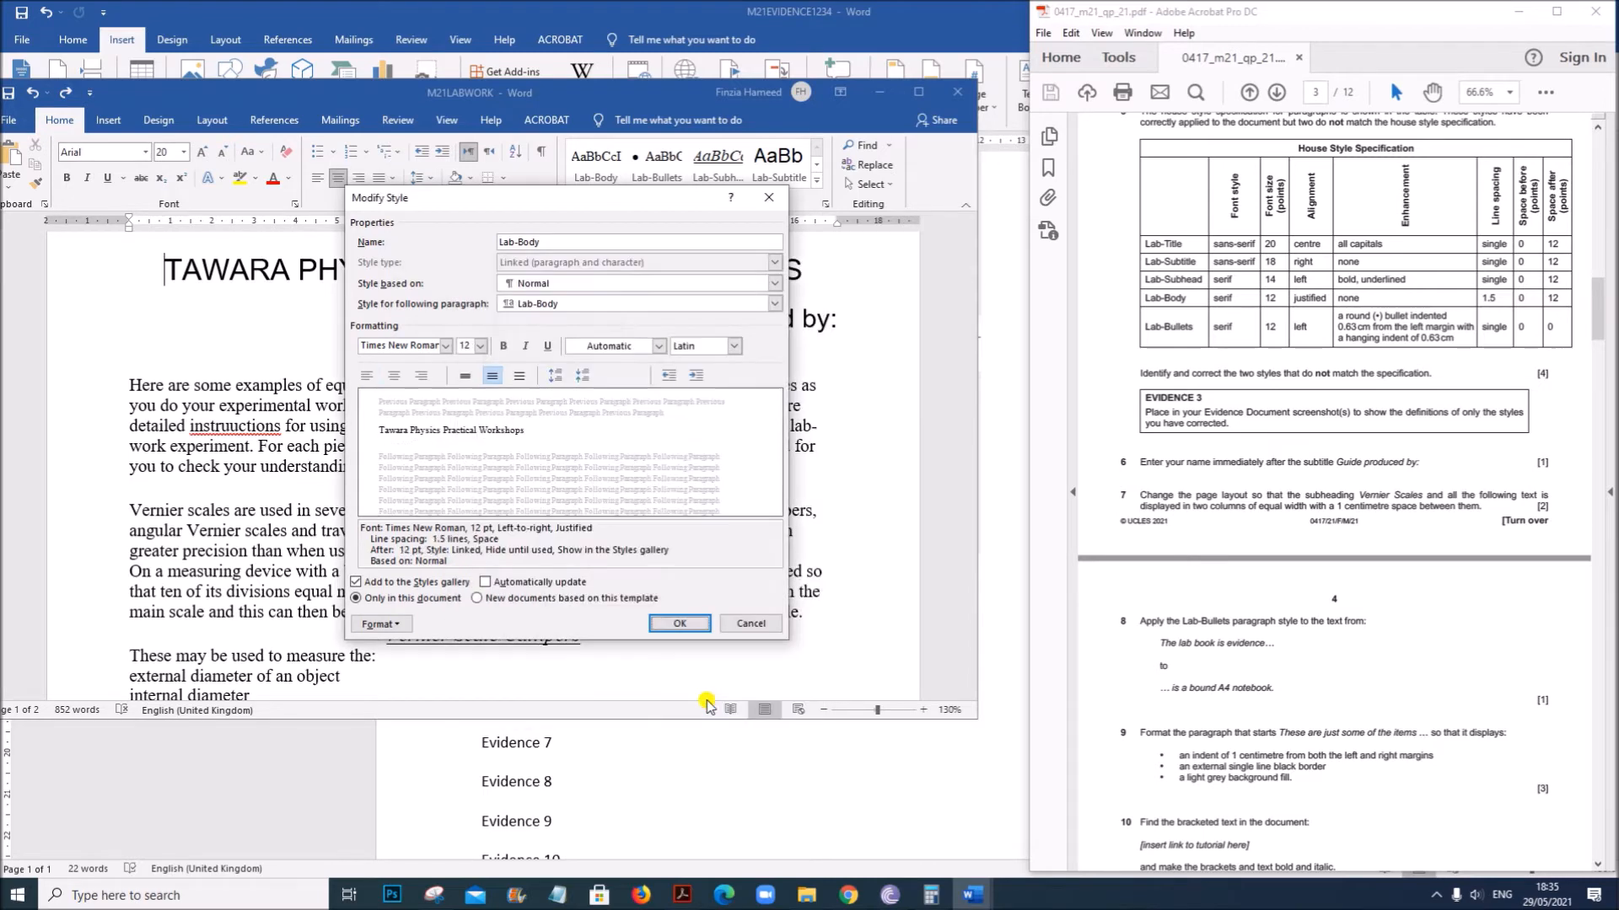
click(679, 623)
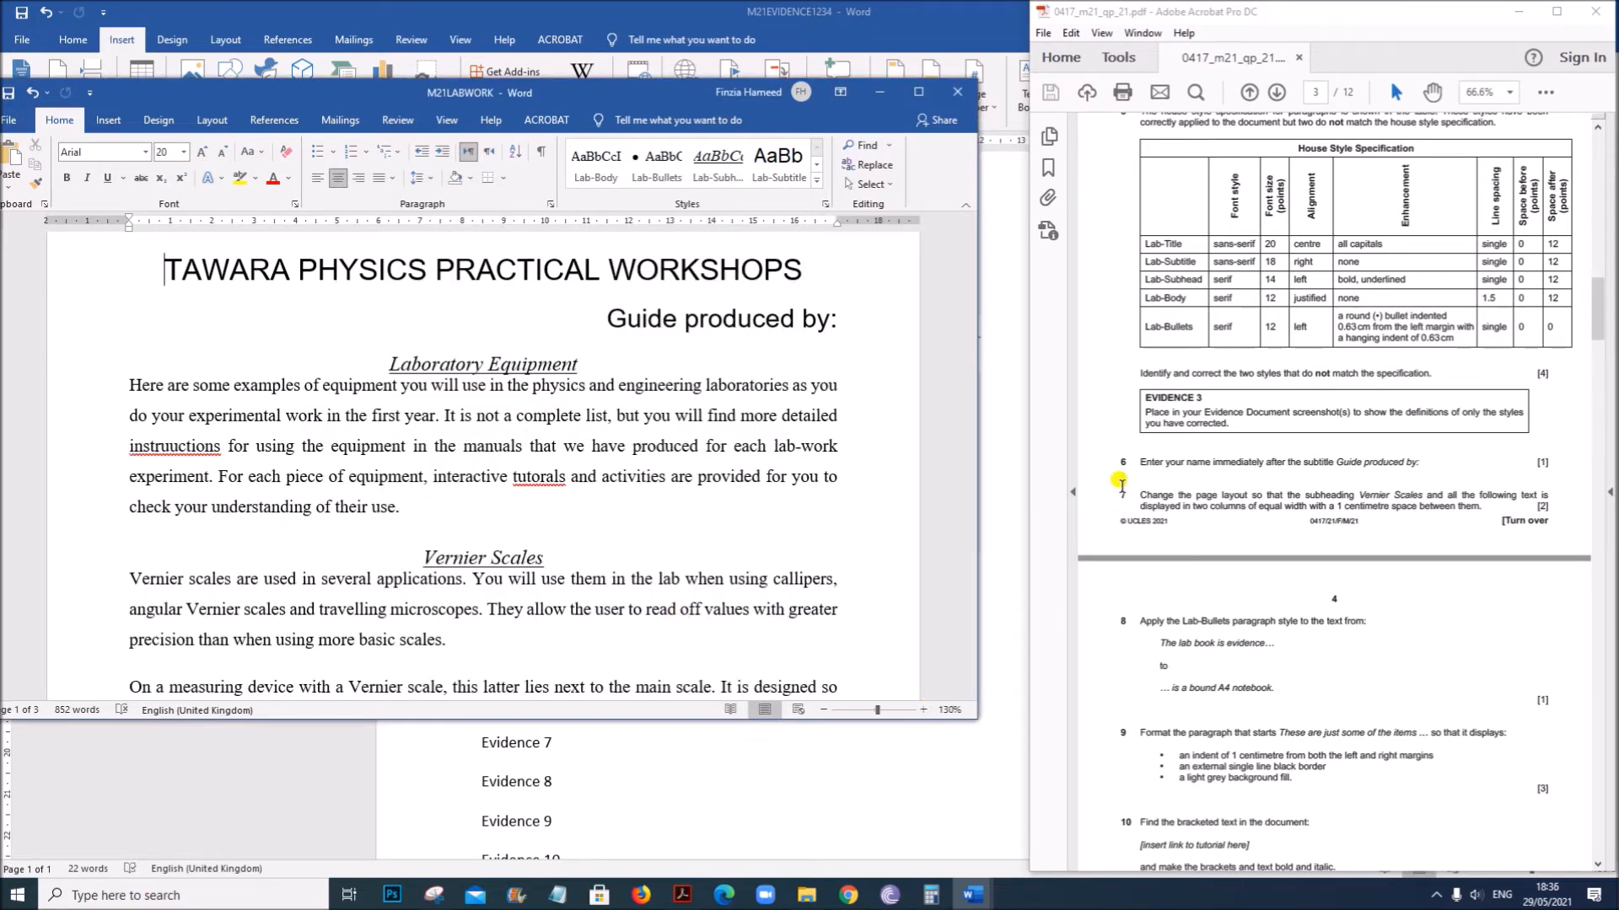
Open the definition of the Lab-Bullets style and compare its font, size, indents and spacing with the House Style Specification.
scroll(1248, 387, up, 2)
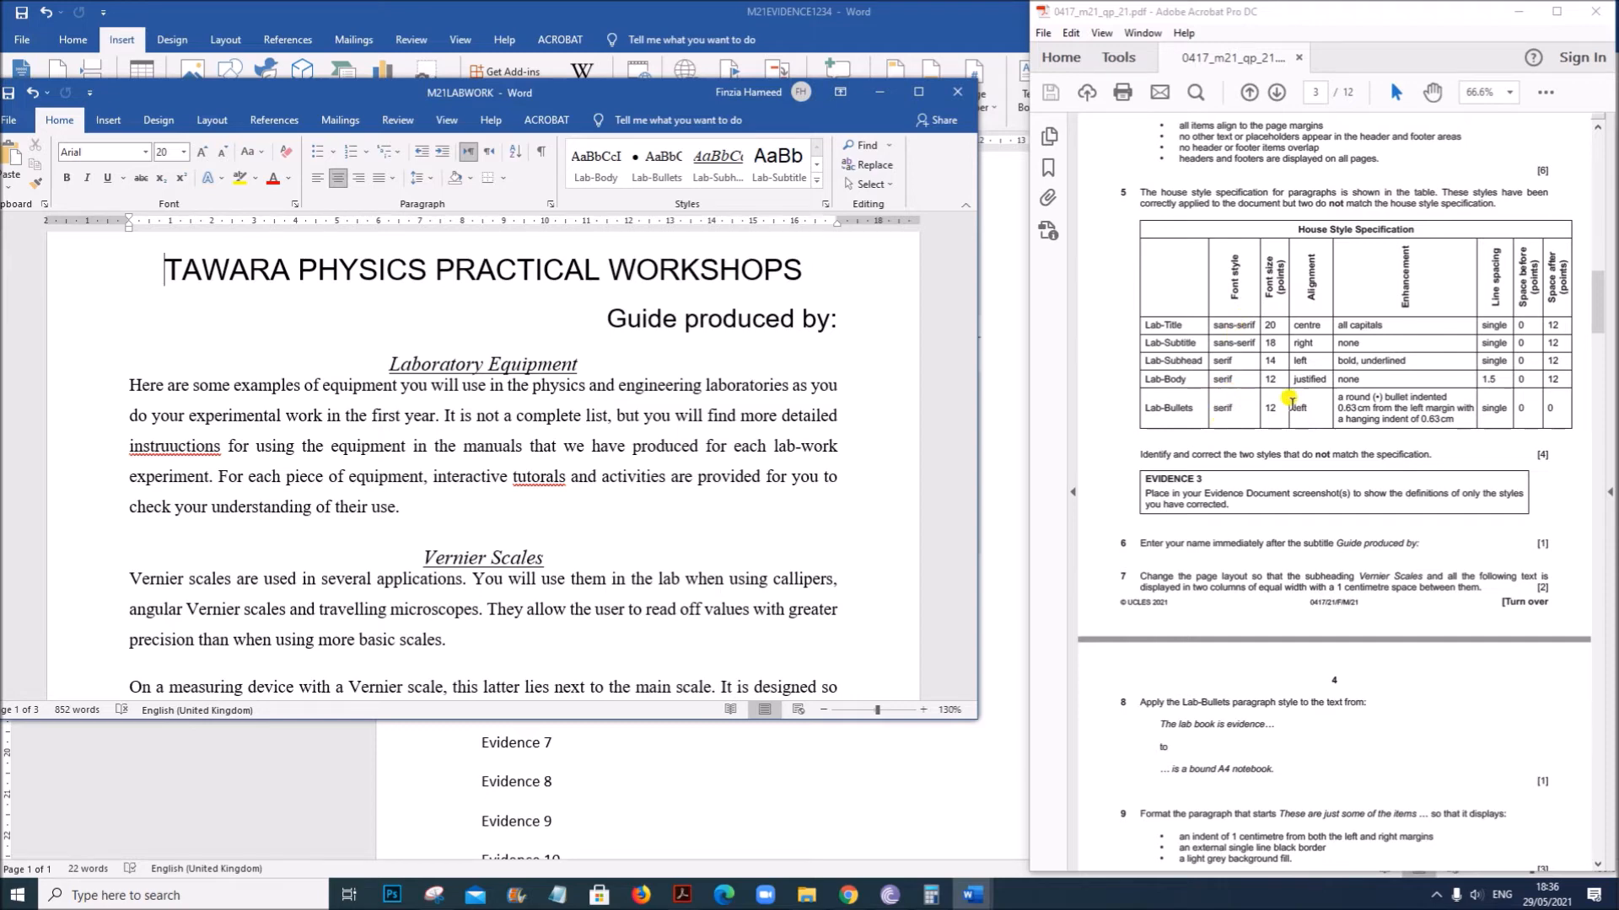
scroll(1180, 375, down, 2)
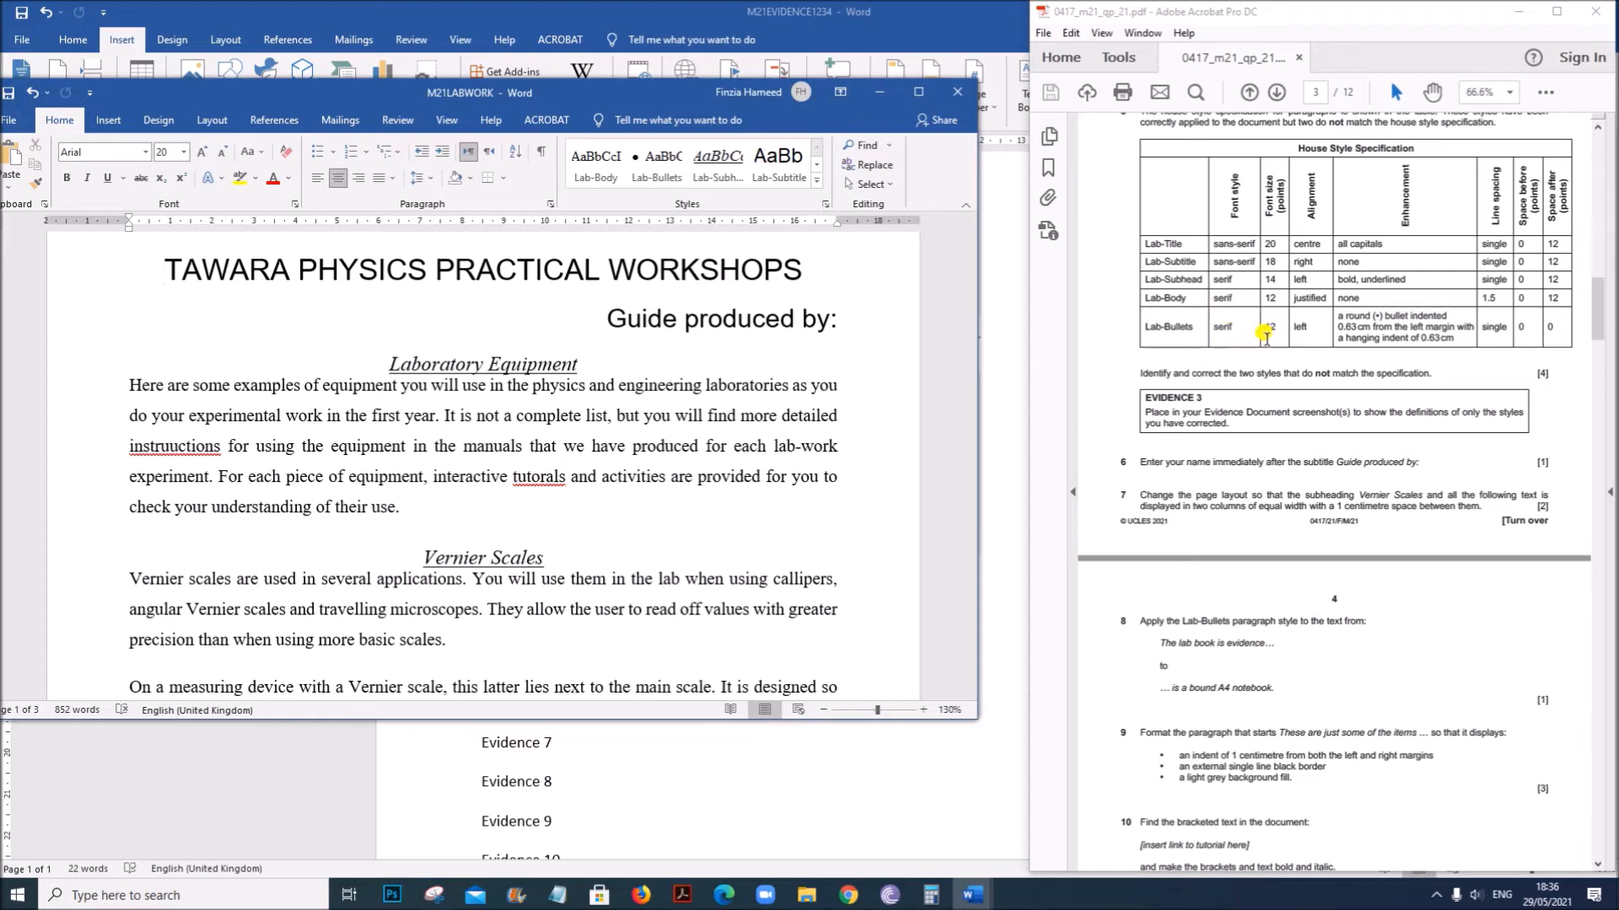
click(638, 174)
right_click(637, 172)
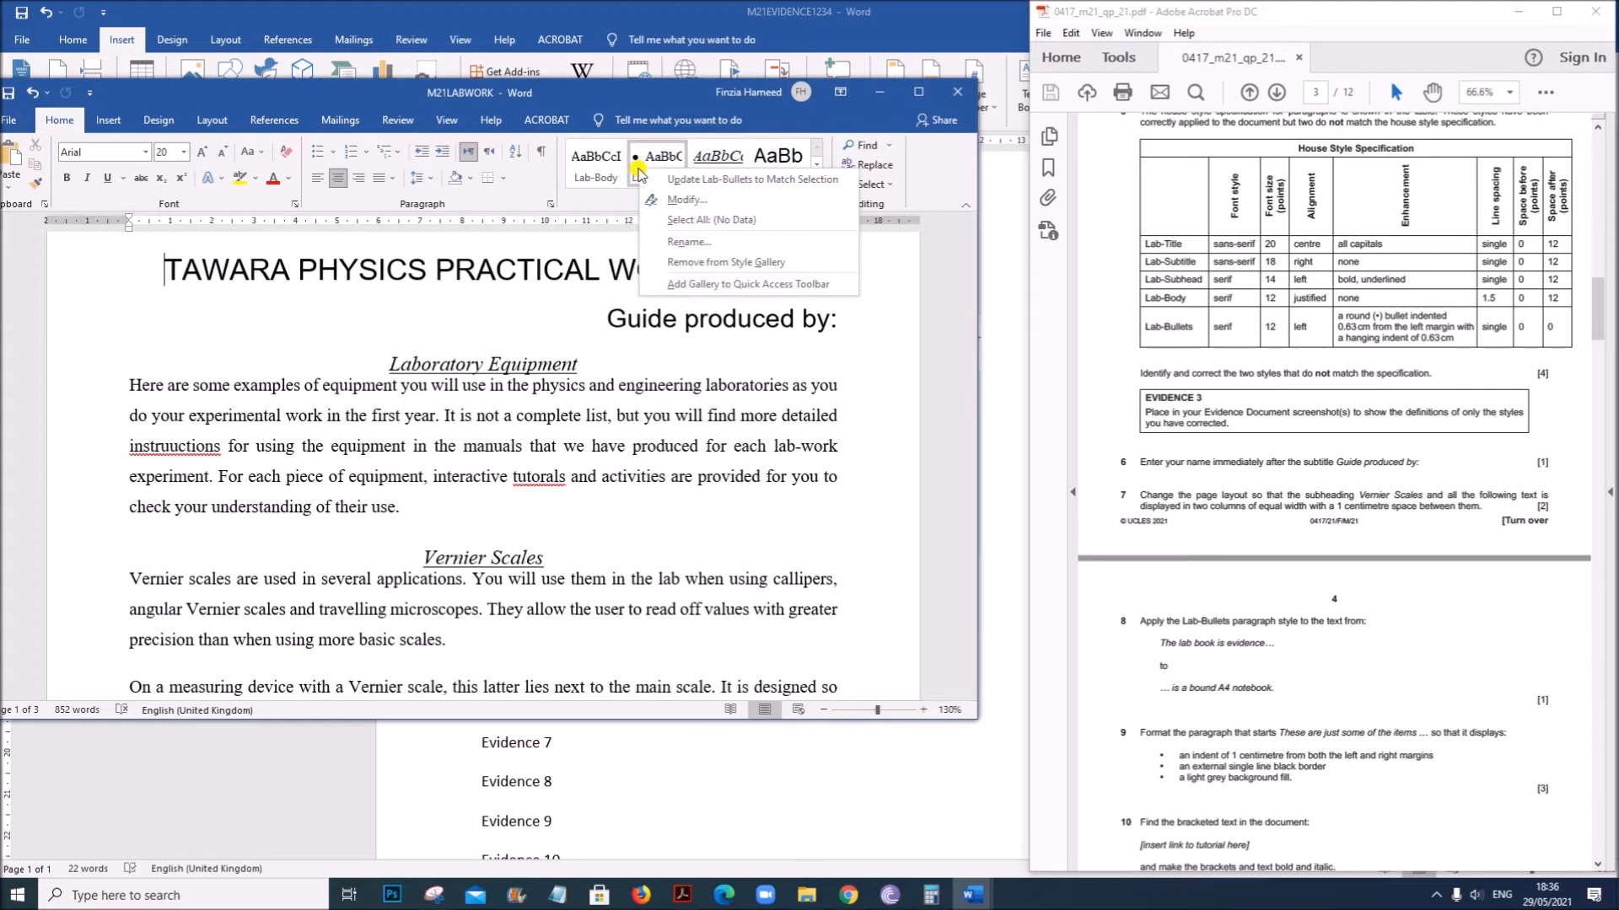
click(666, 206)
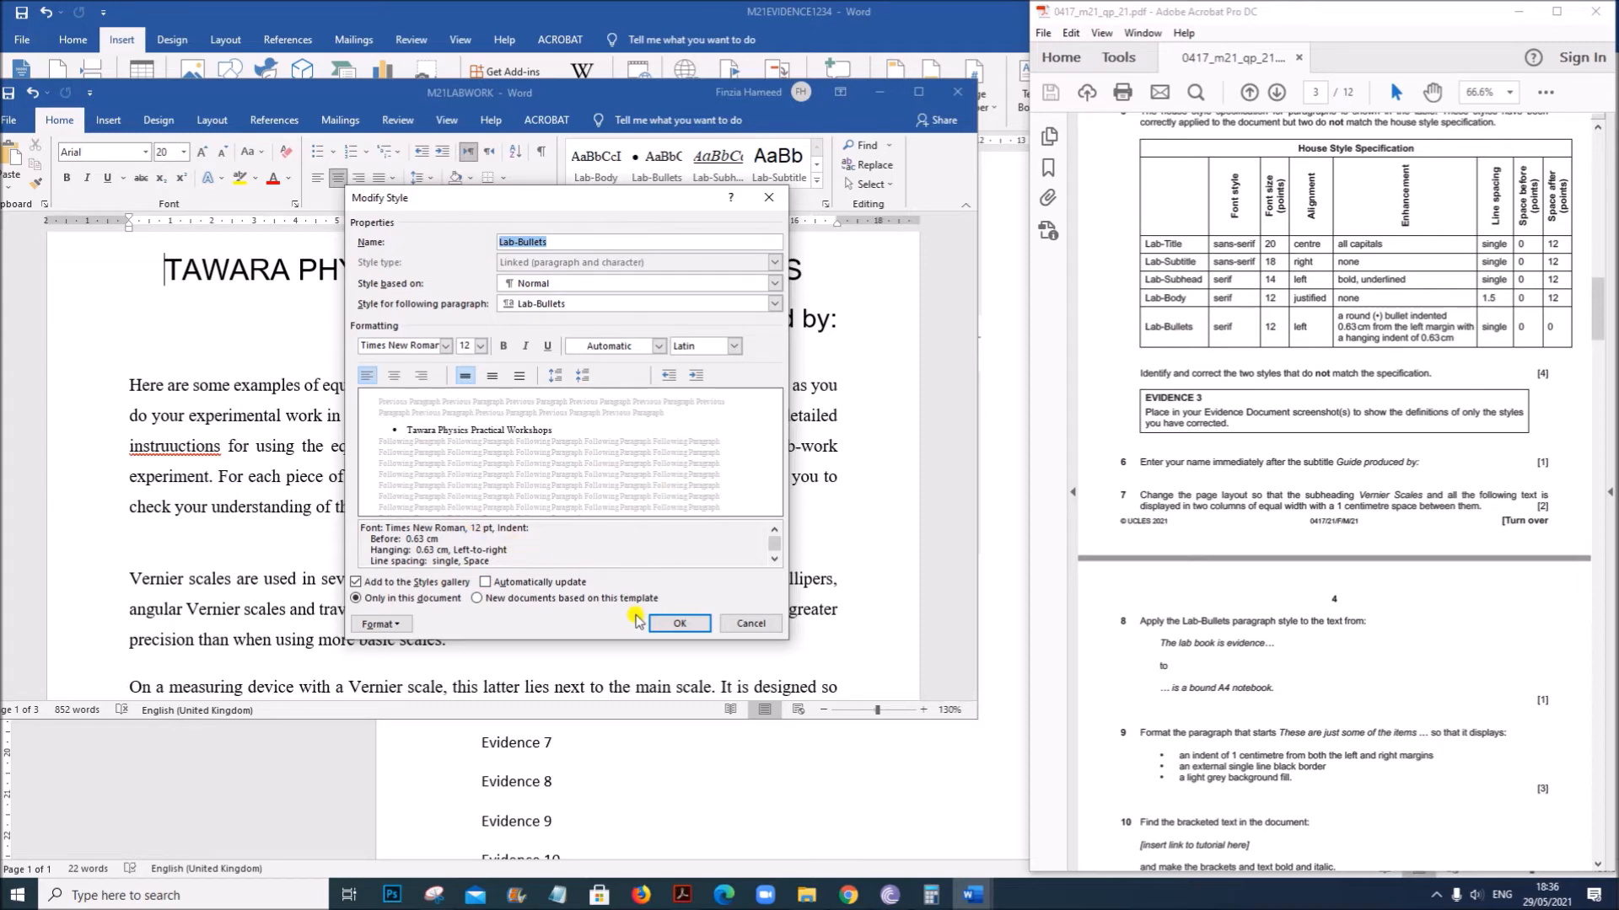
click(683, 624)
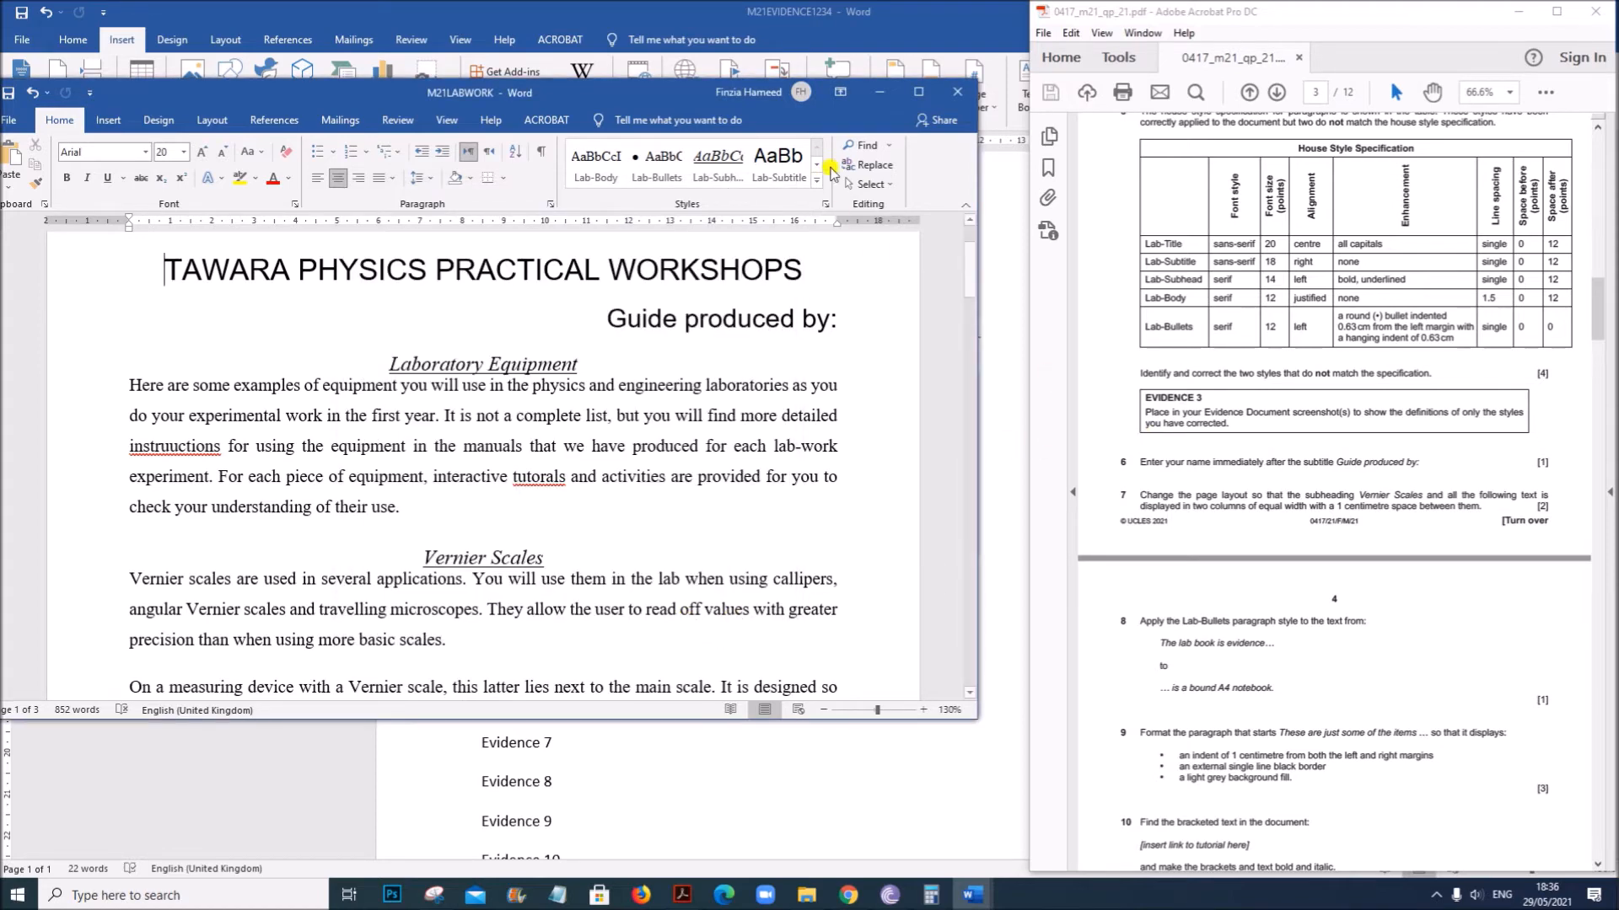
Maximise the M21LABWORK and exam paper windows, and read the Evidence 3 instructions on page 3 of the paper.
click(918, 92)
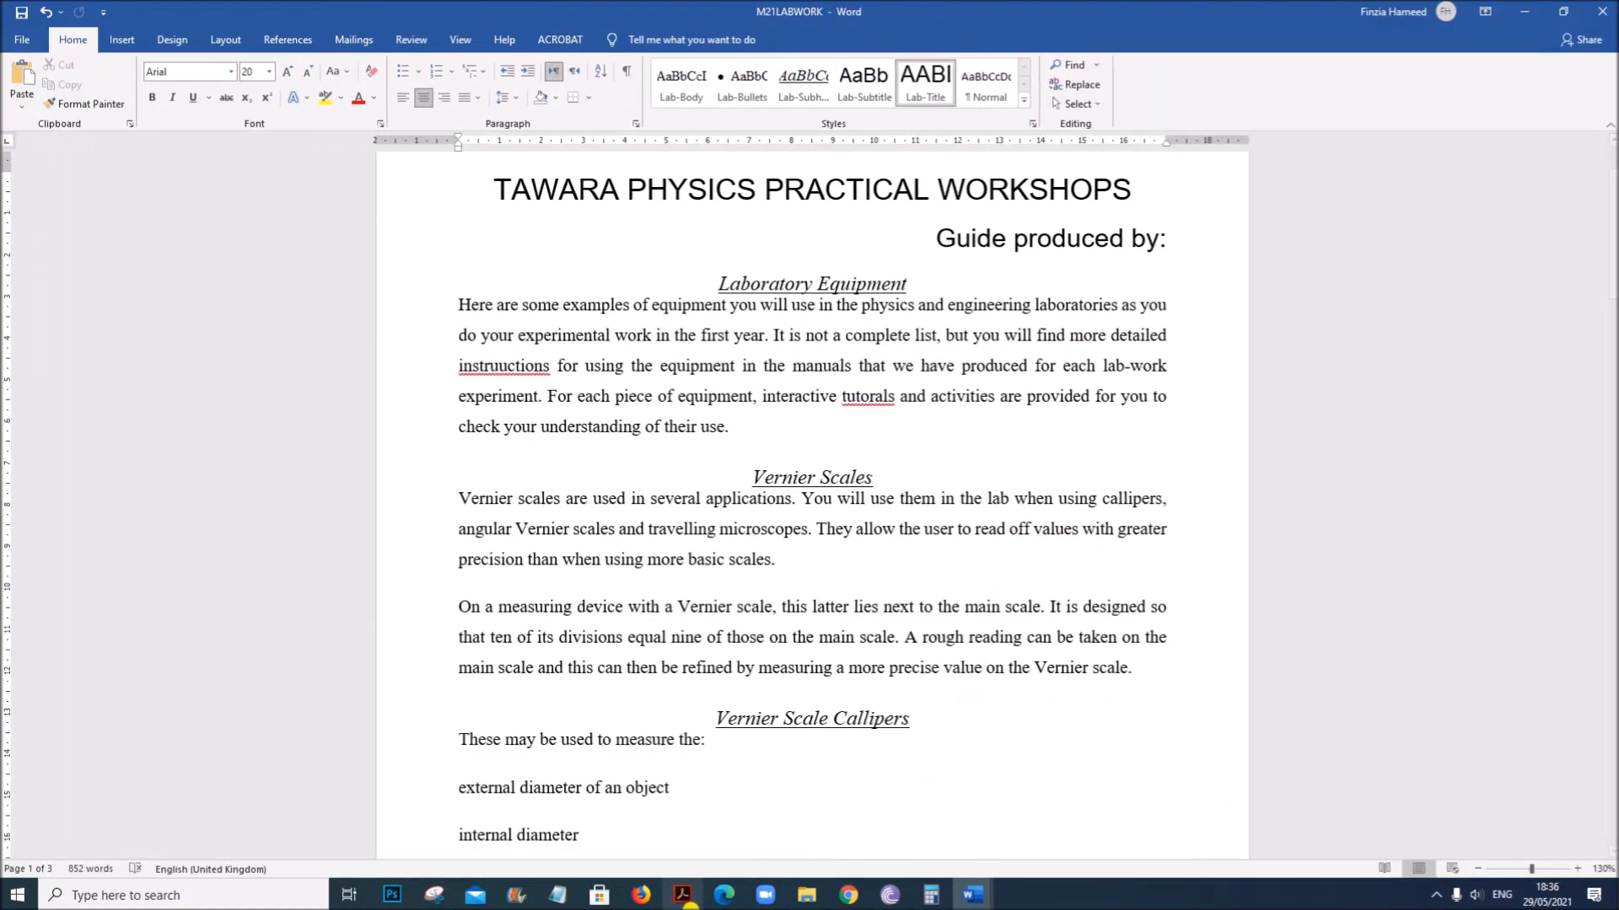
click(682, 895)
click(1551, 13)
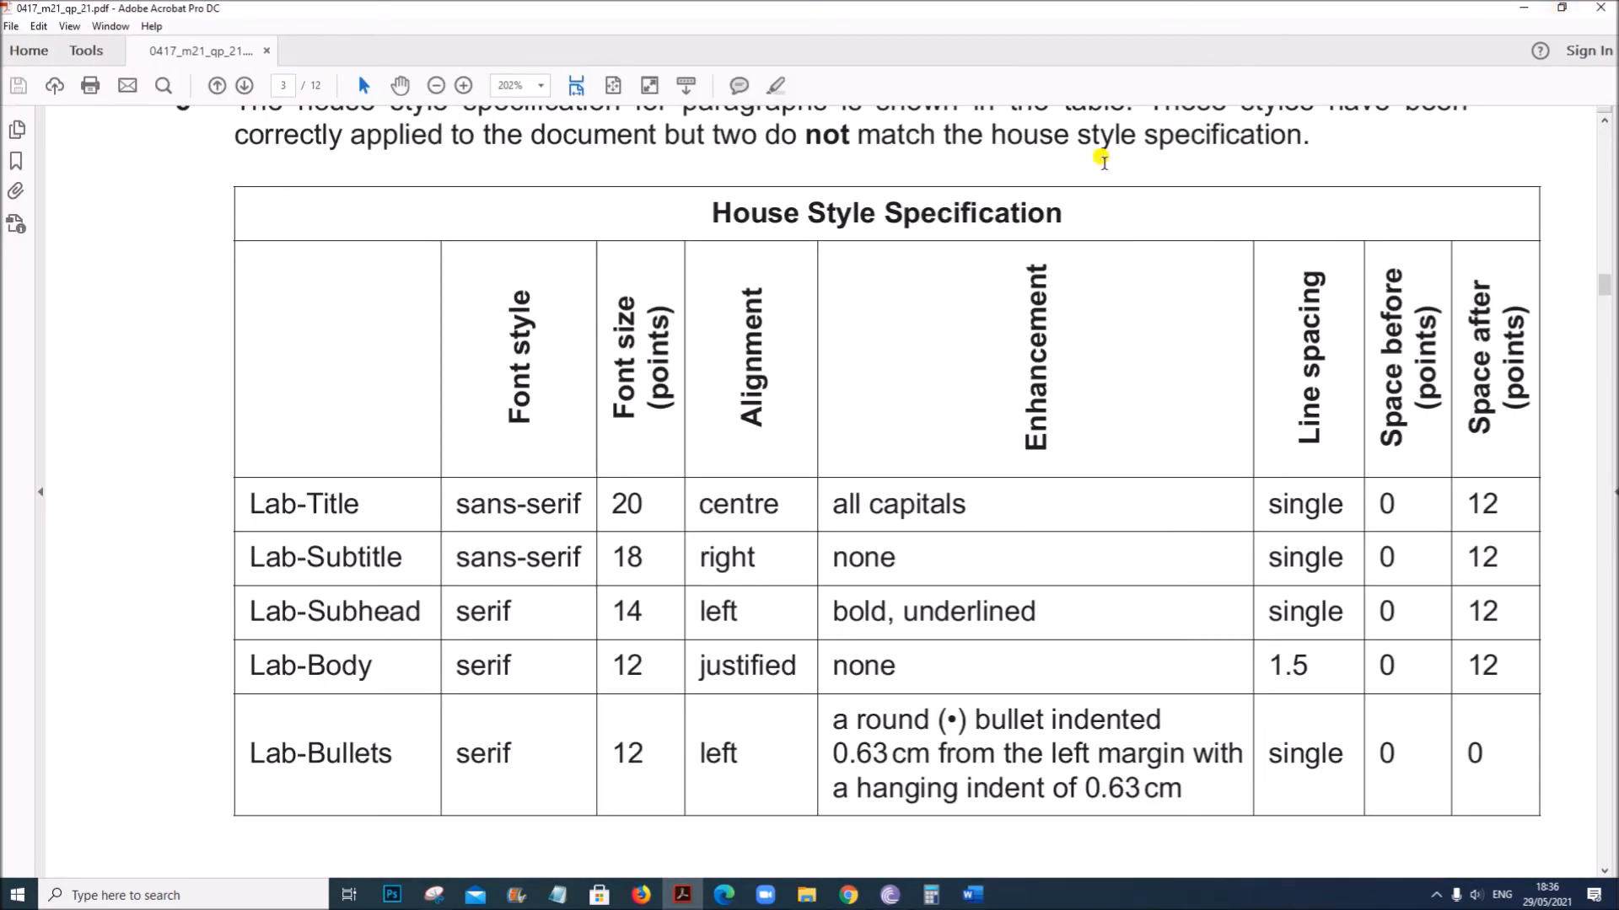
scroll(759, 506, down, 8)
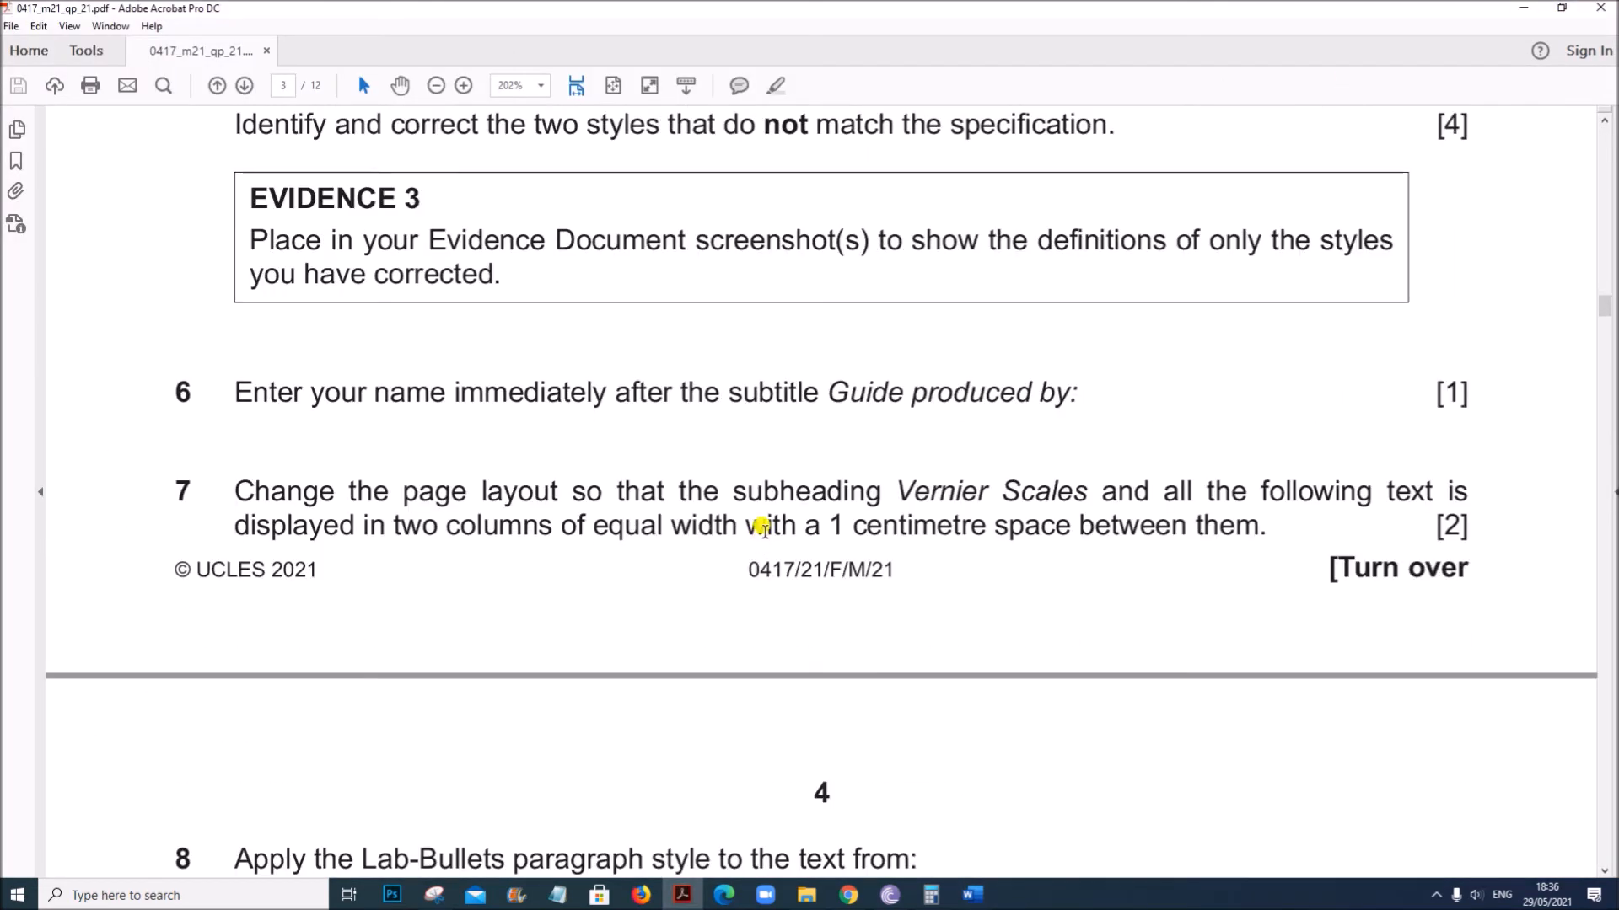
scroll(762, 531, up, 2)
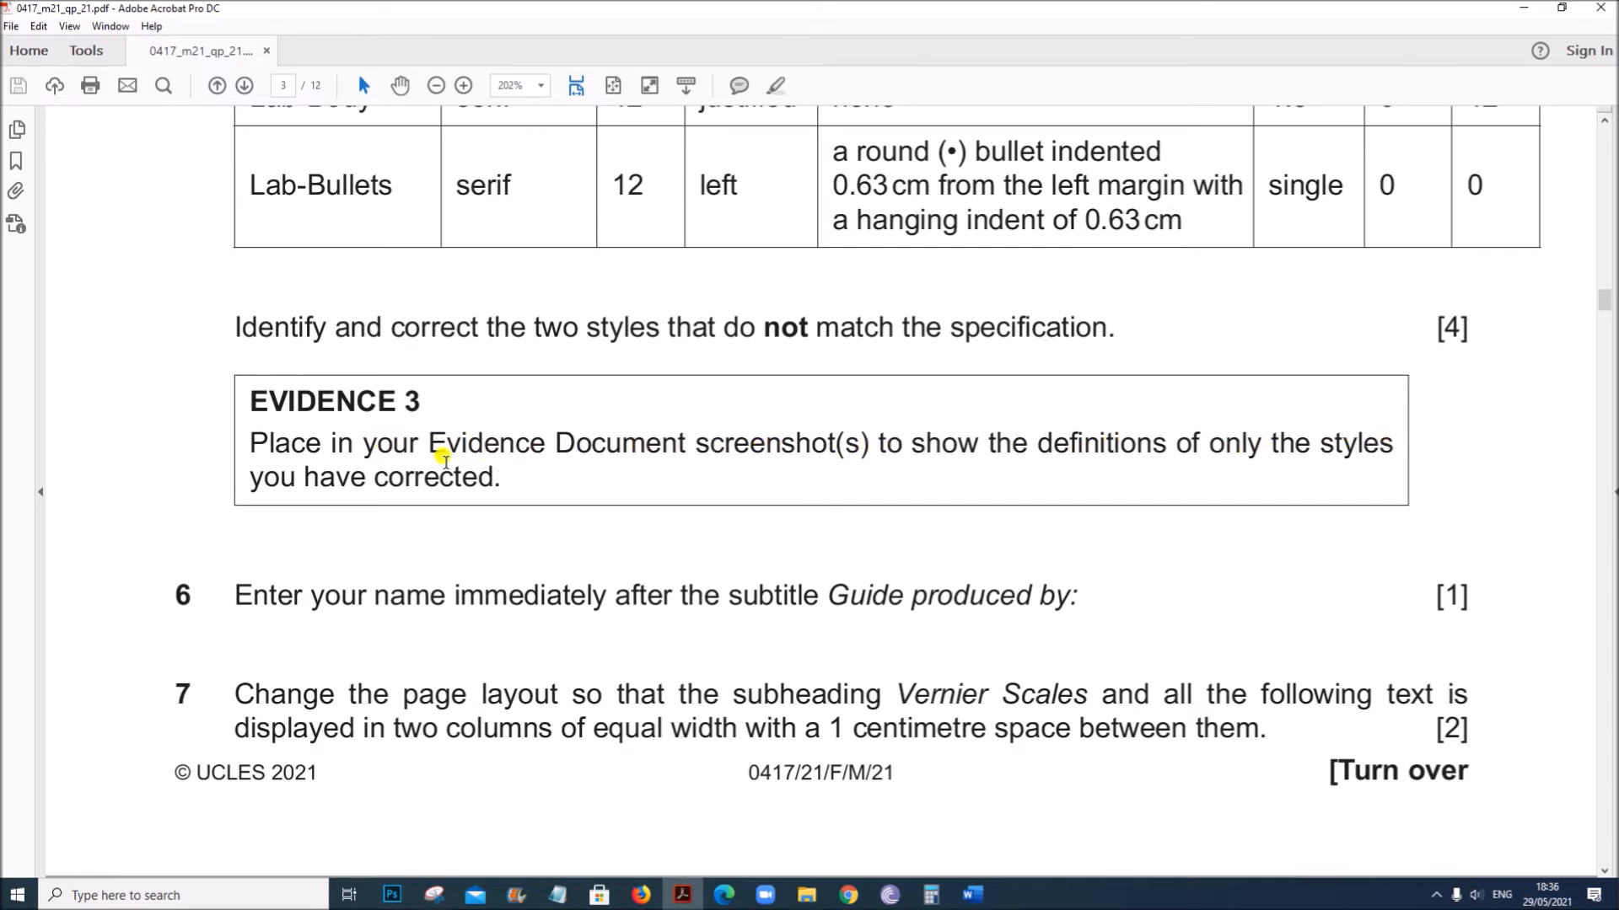
Review the Lab-Subhead and Lab-Body rows of the house style table, and open the Lab-Subhead style's definition in M21LABWORK.
scroll(548, 497, up, 3)
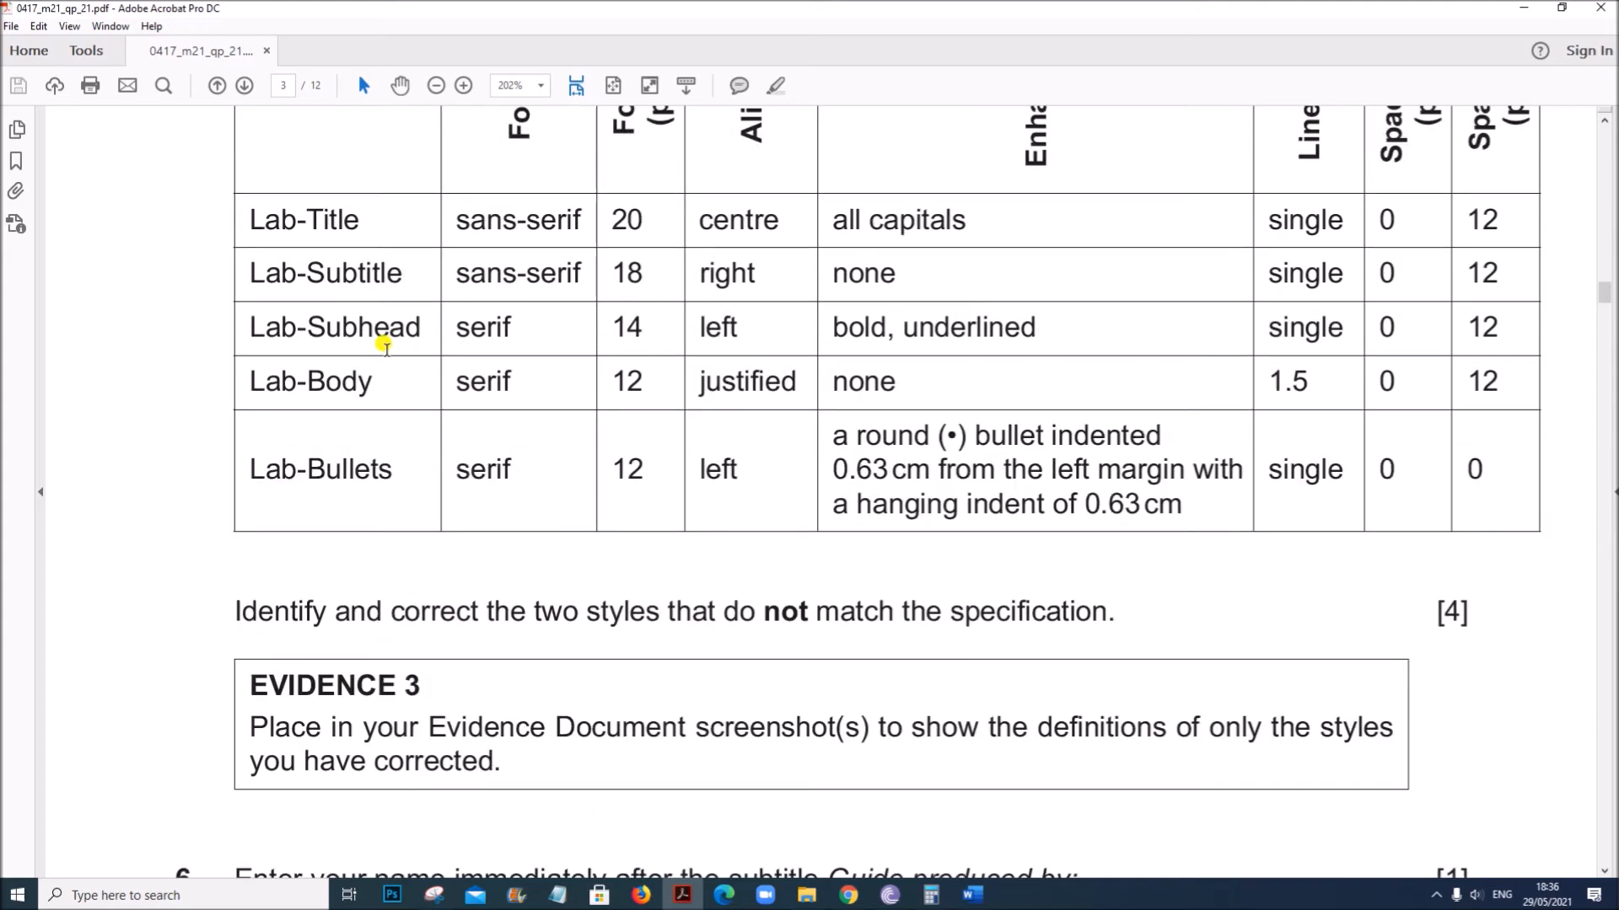
drag(254, 326, 420, 327)
drag(241, 384, 390, 383)
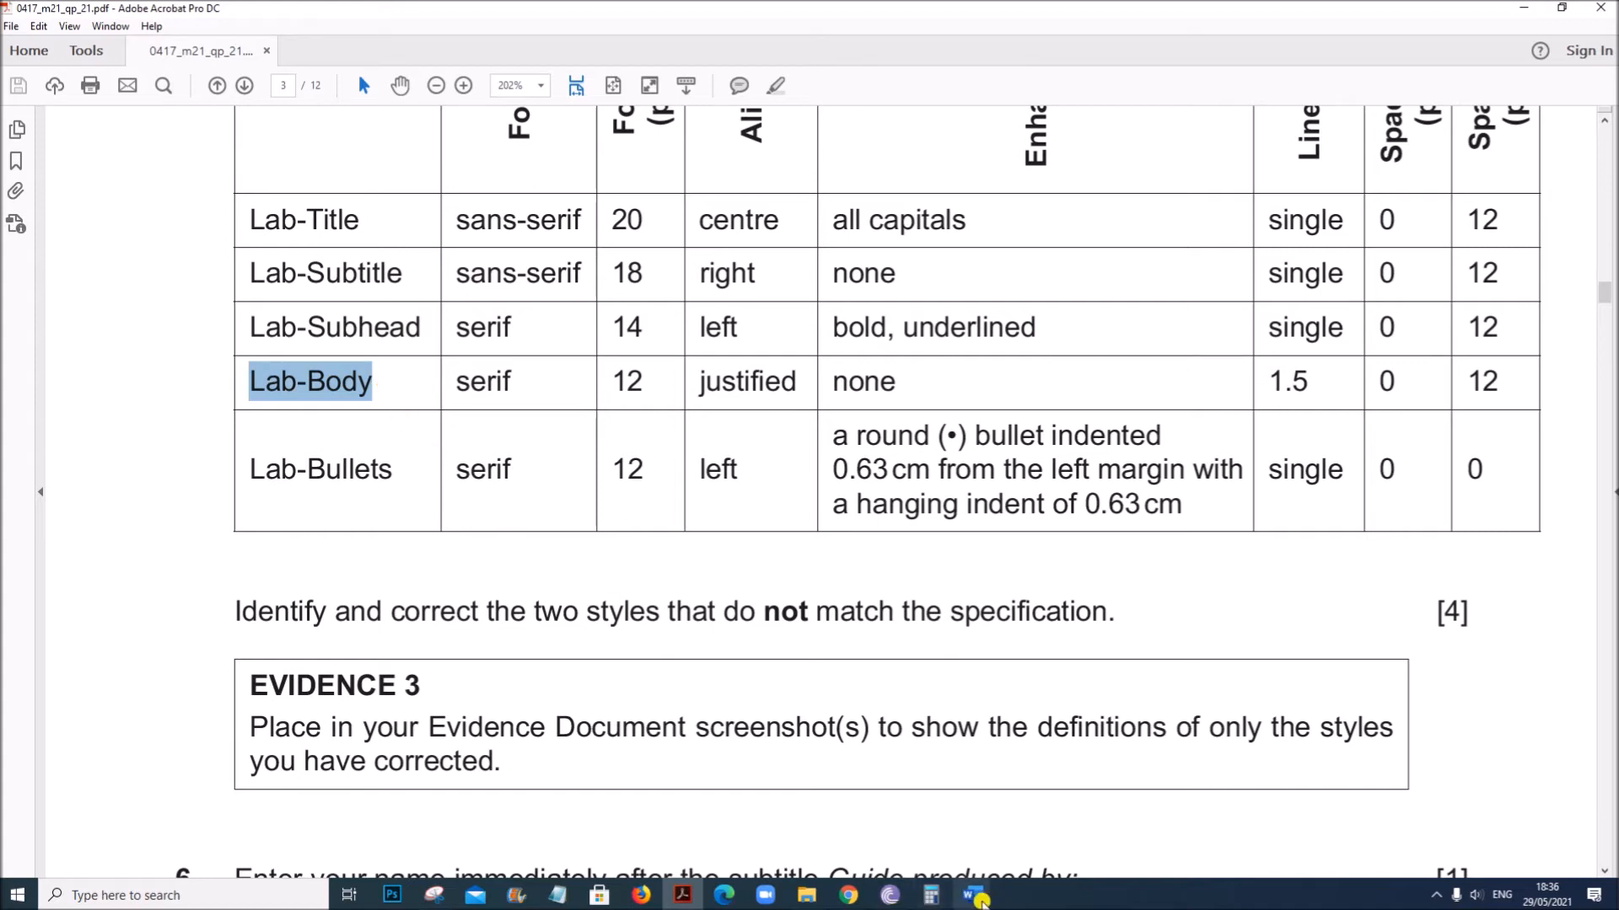
mouse_move(999, 900)
click(1027, 830)
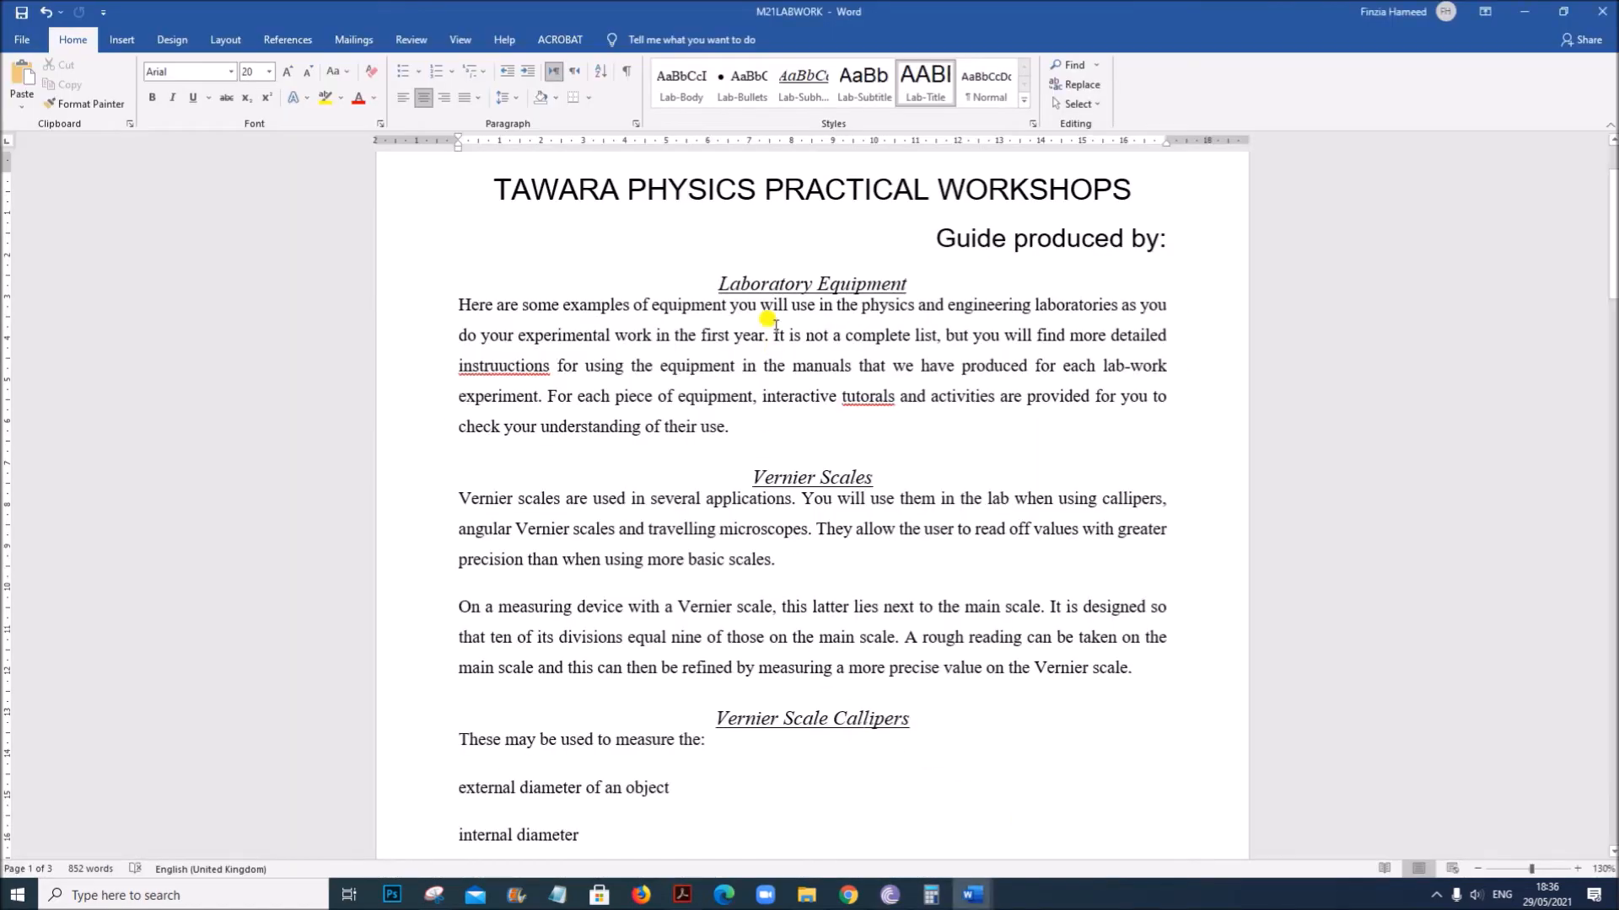
right_click(801, 84)
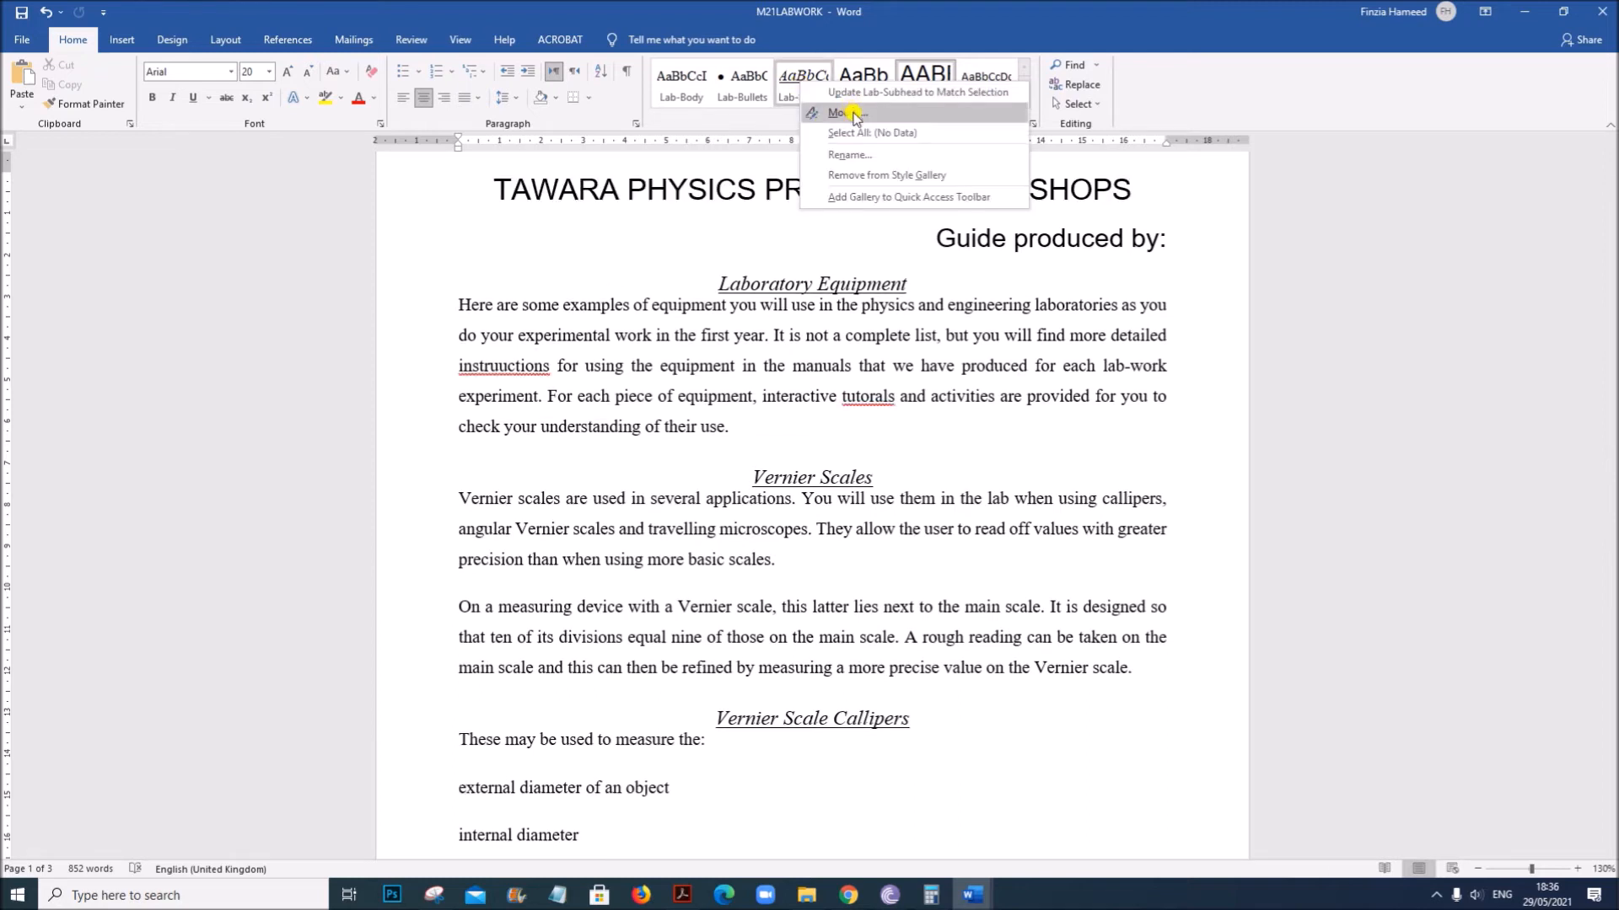
click(847, 113)
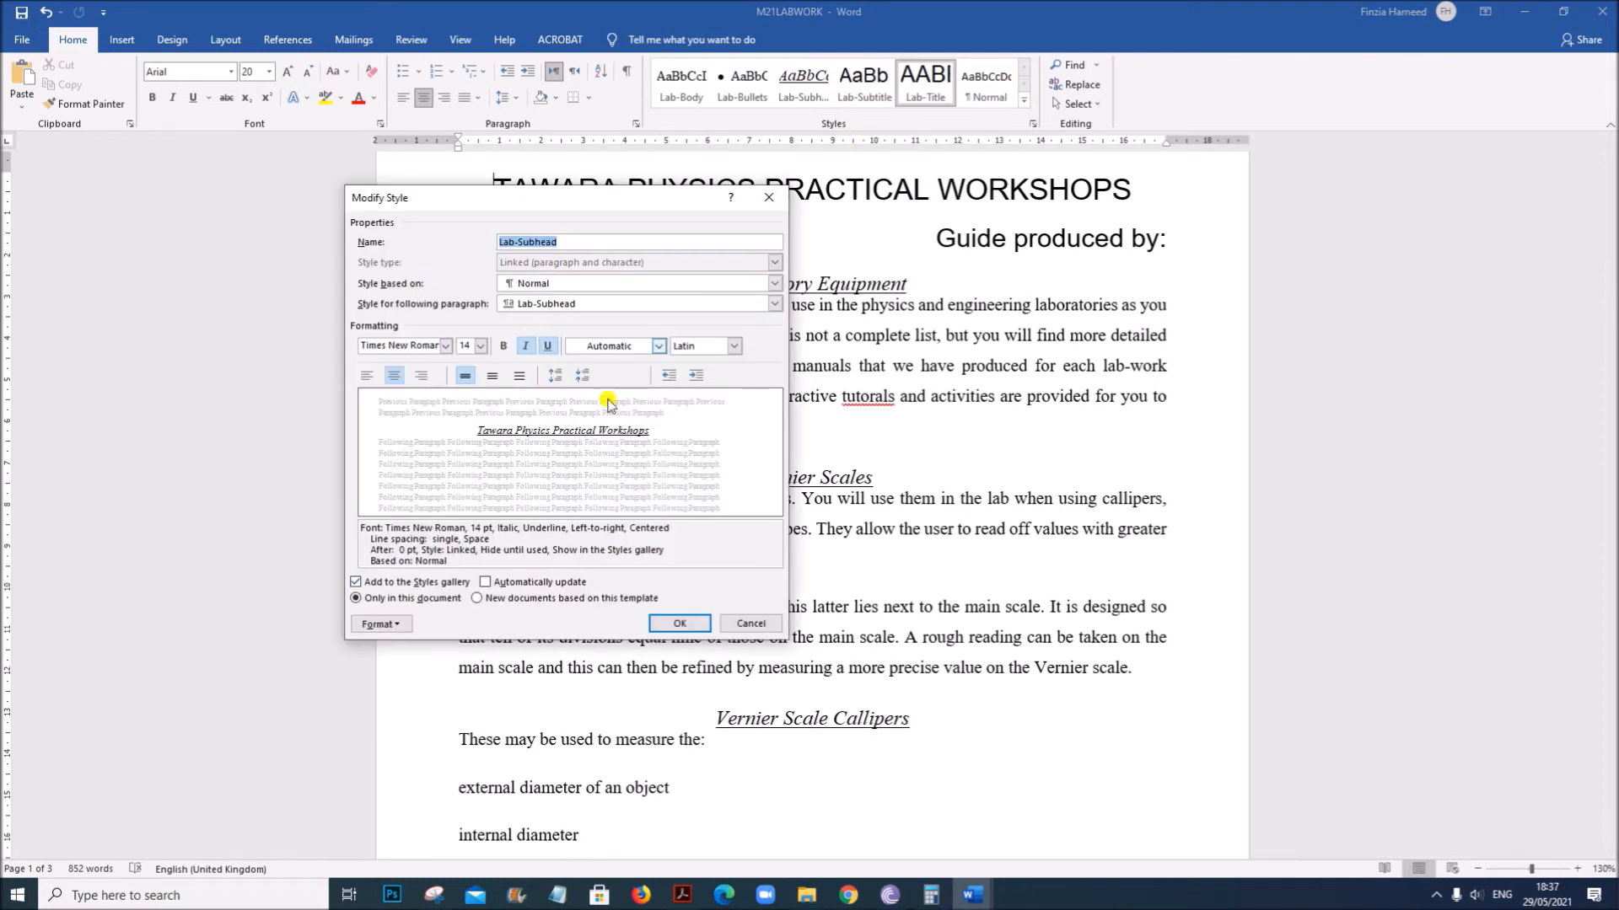
Capture a snip of the Lab-Subhead Modify Style dialog with Snipping Tool, and close the style definition.
click(434, 898)
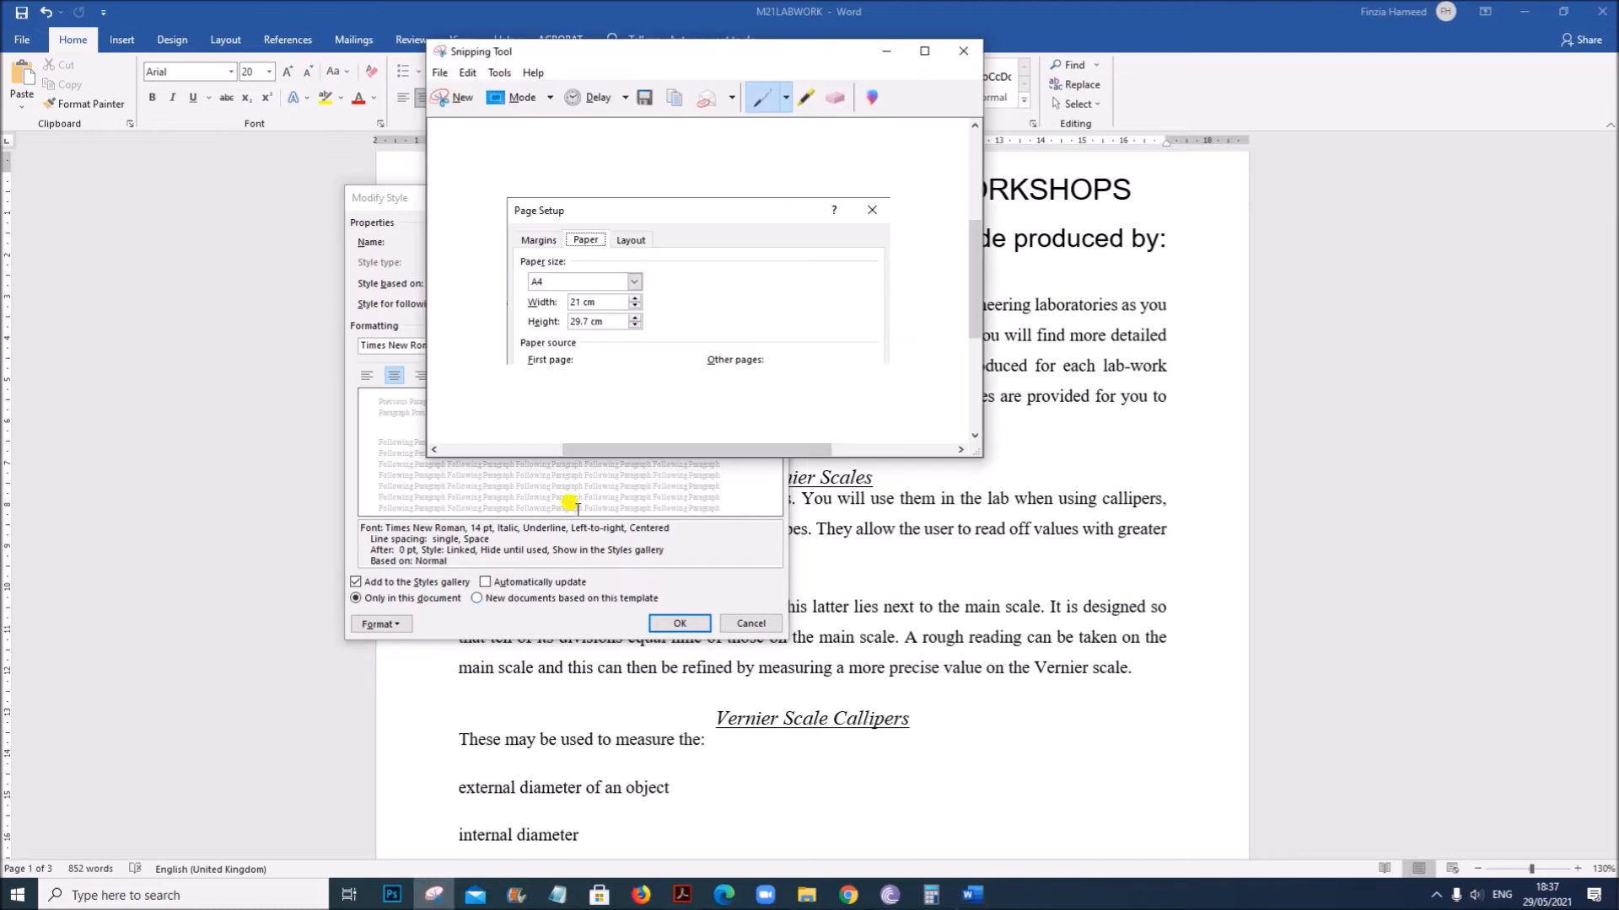
click(463, 97)
drag(333, 180, 787, 644)
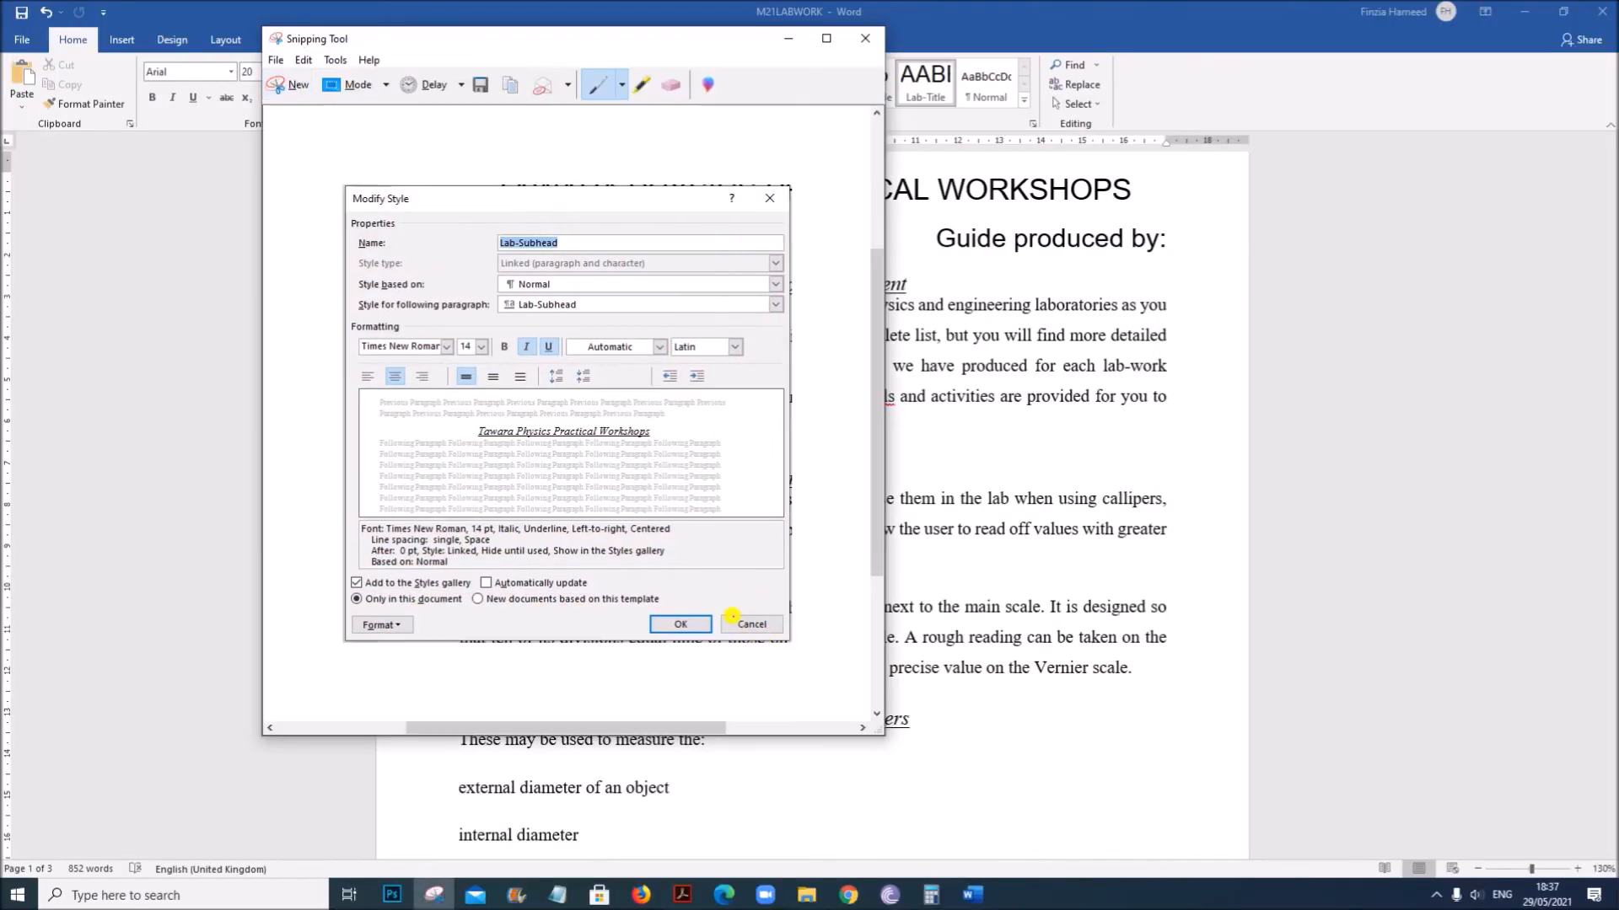
click(1290, 292)
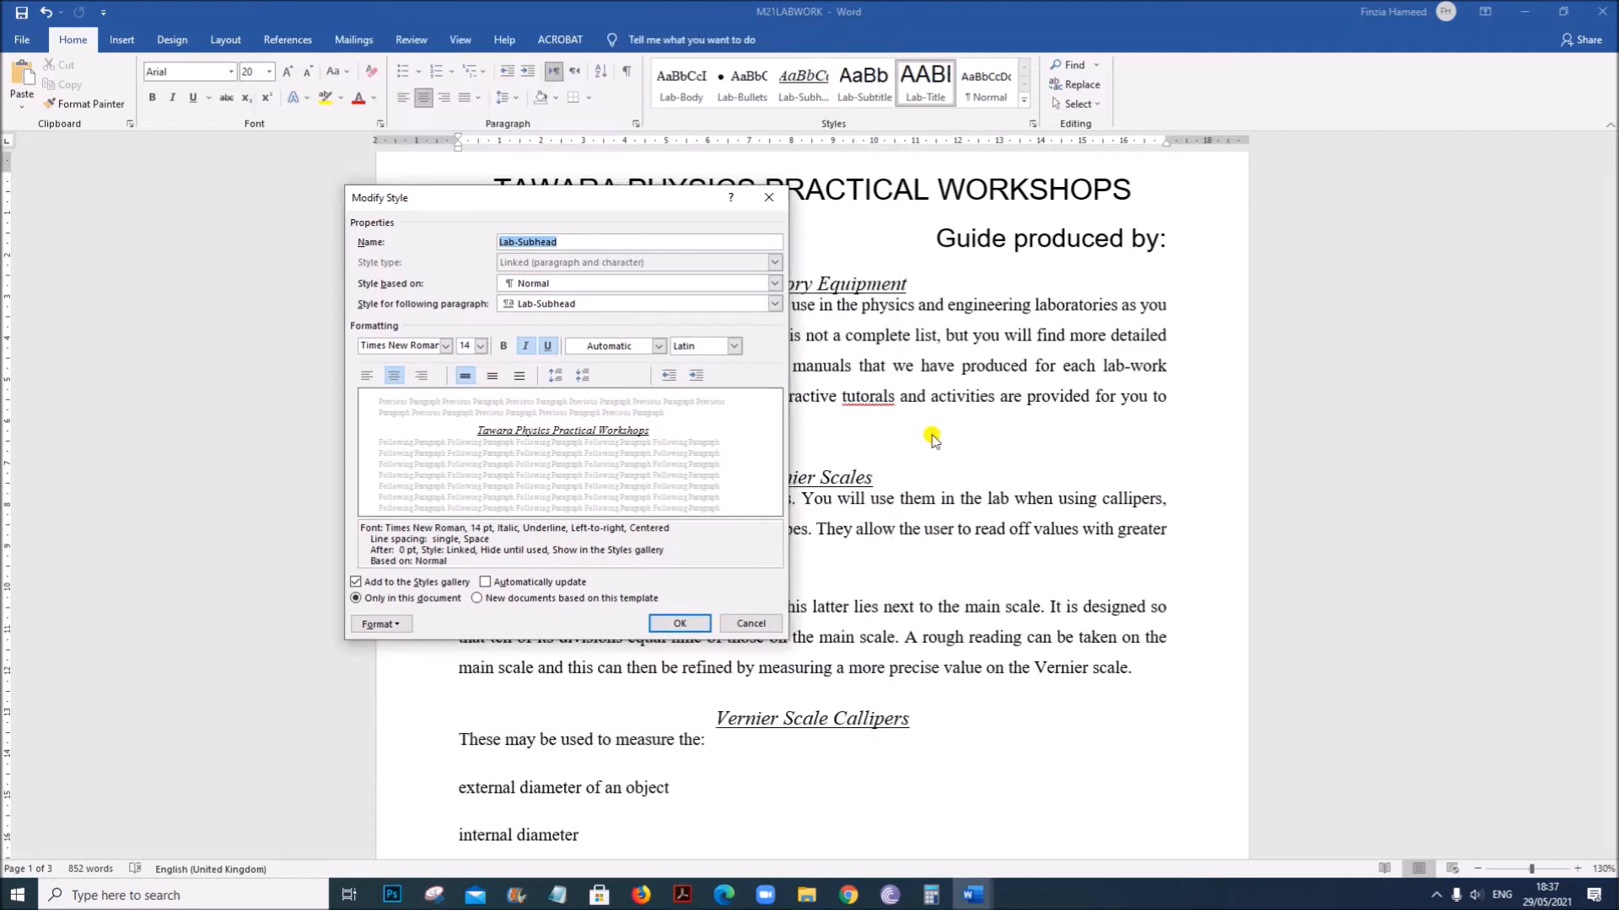
click(679, 625)
Switch to M21EVIDENCE1234 and paste the Lab-Subhead screenshot on a new line below the Evidence 3 heading.
mouse_move(967, 895)
click(852, 784)
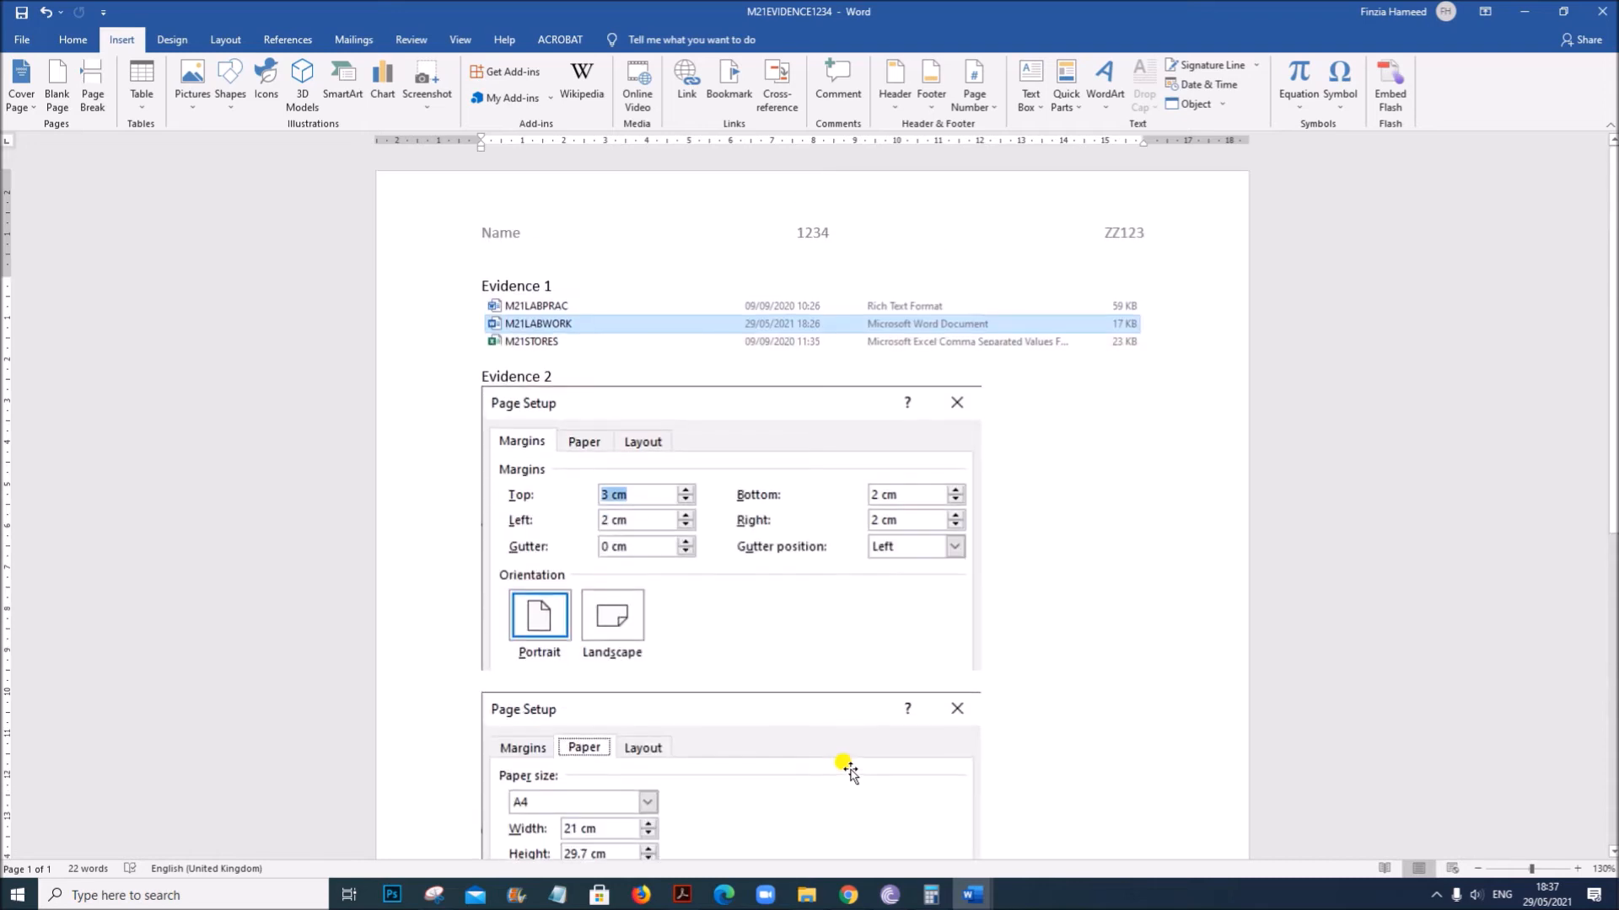
scroll(848, 769, down, 3)
scroll(843, 767, up, 2)
scroll(843, 767, down, 5)
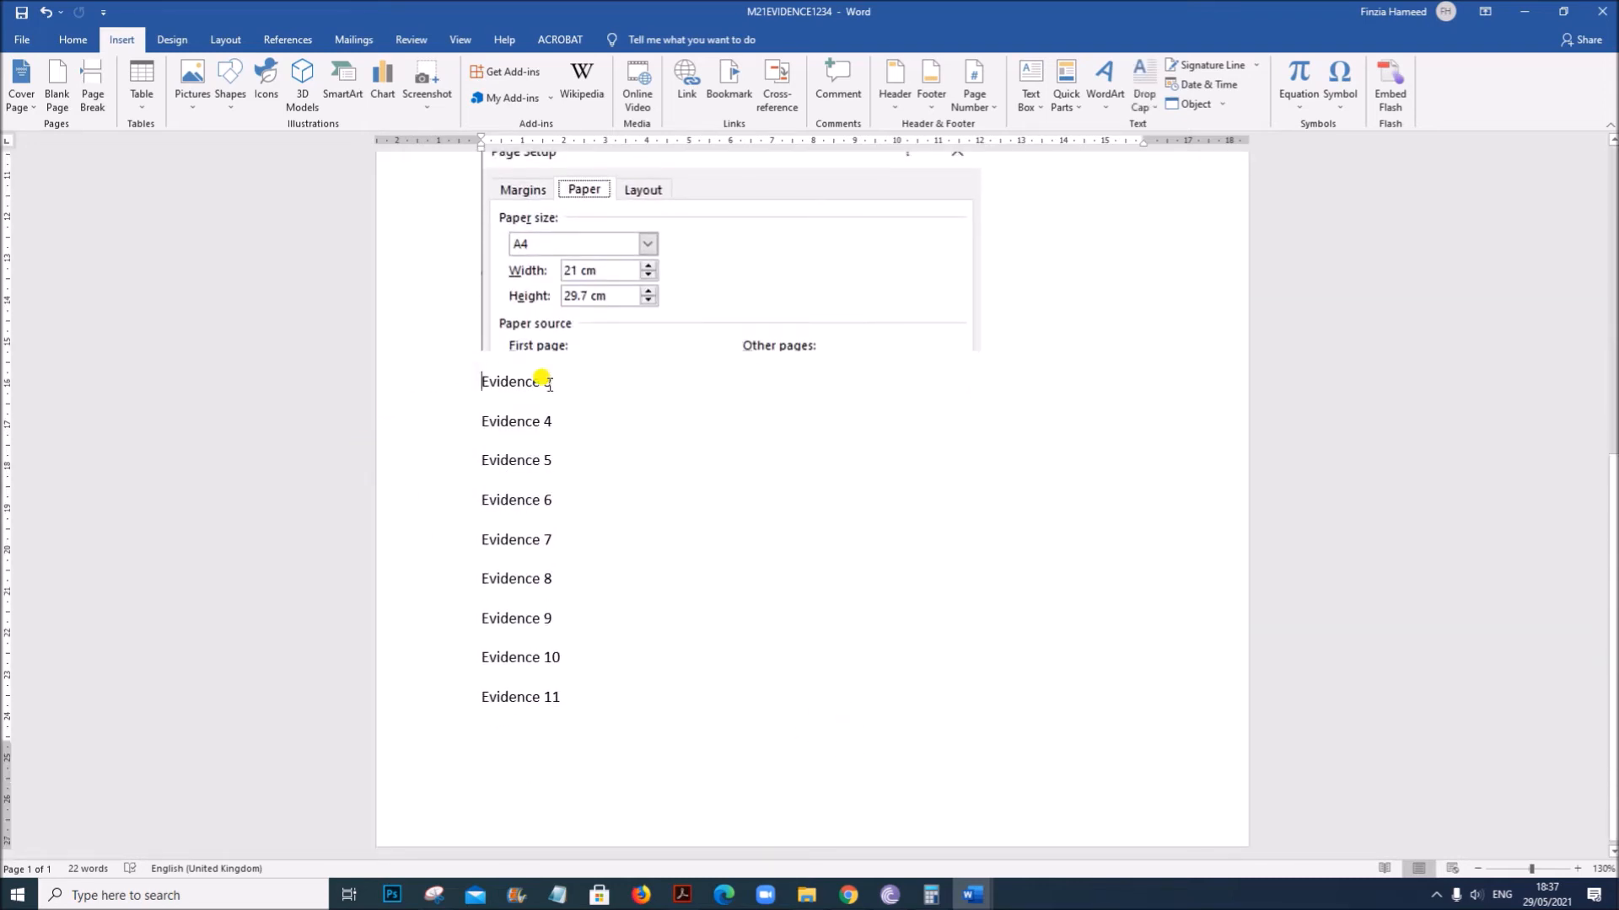
click(554, 385)
key(Return)
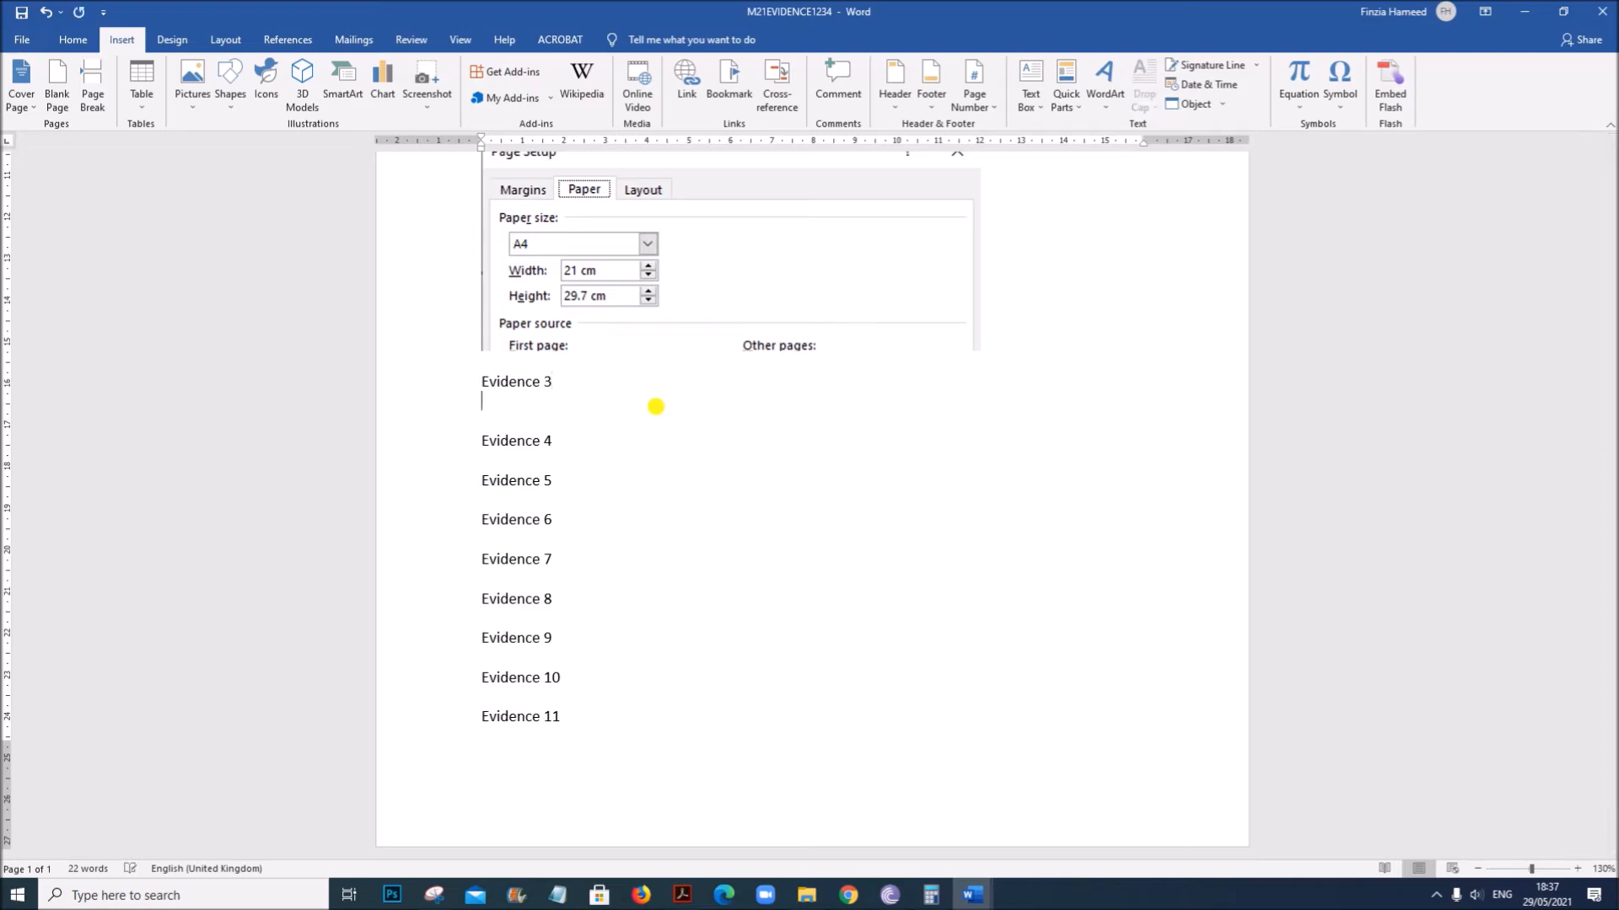
key(ctrl+Return)
Insert blank lines before the Evidence 3 heading until it moves onto the second page with its screenshot.
scroll(506, 314, up, 10)
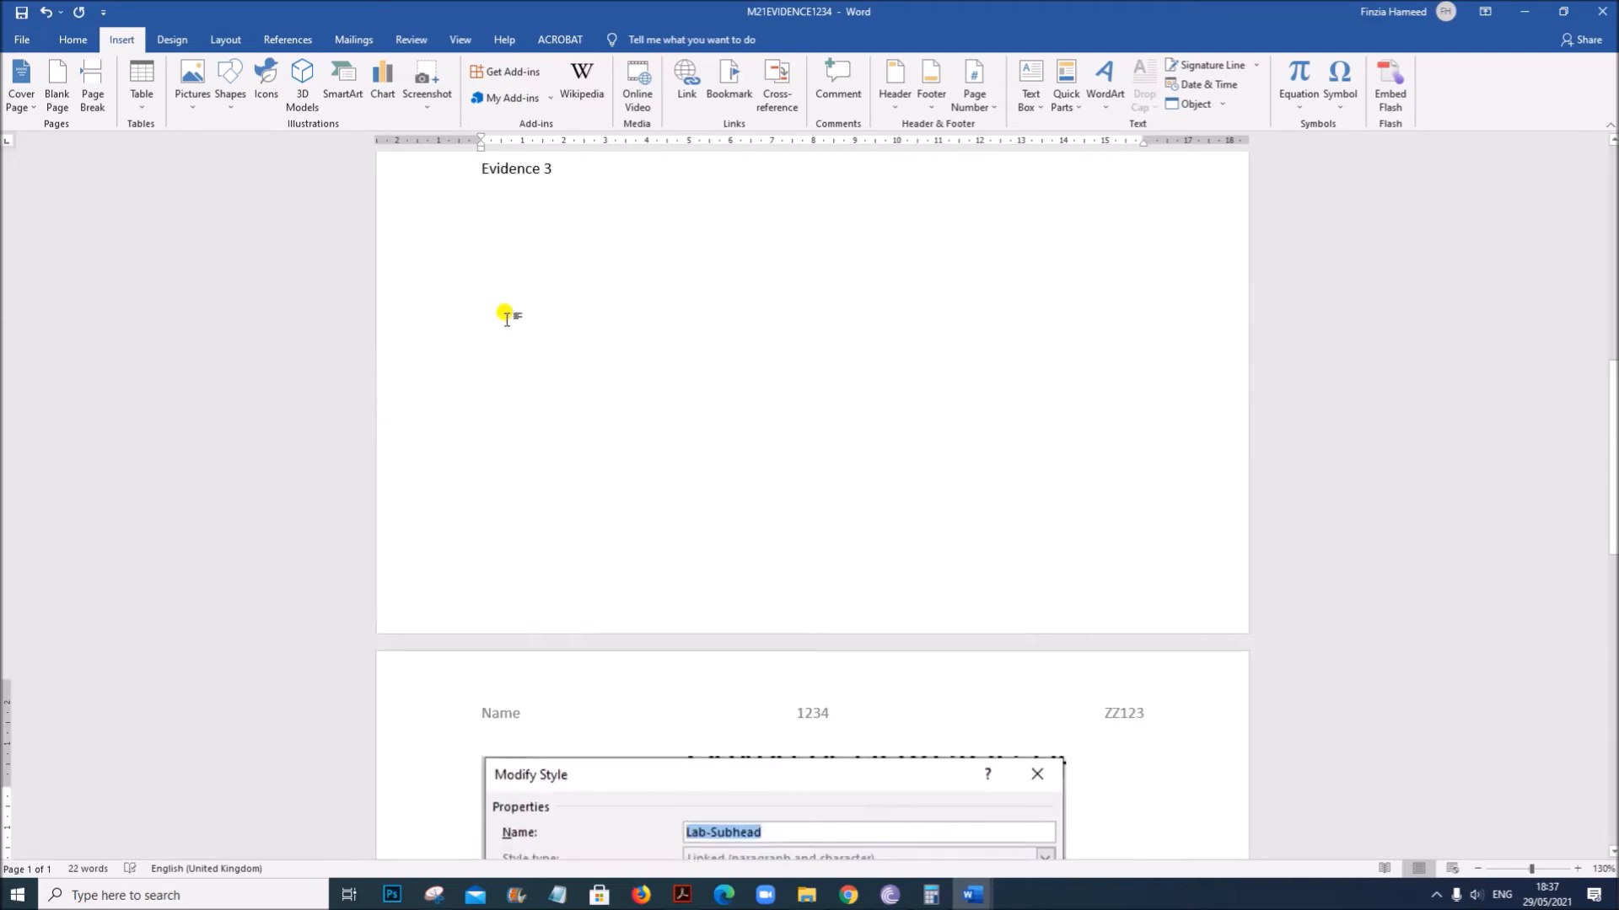
key(Return)
key(Return)
key(Return)
key(Return)
key(Return)
key(Return)
key(Return)
key(Return)
key(Return)
key(Return)
key(Return)
key(Return)
key(Return)
key(Return)
key(Return)
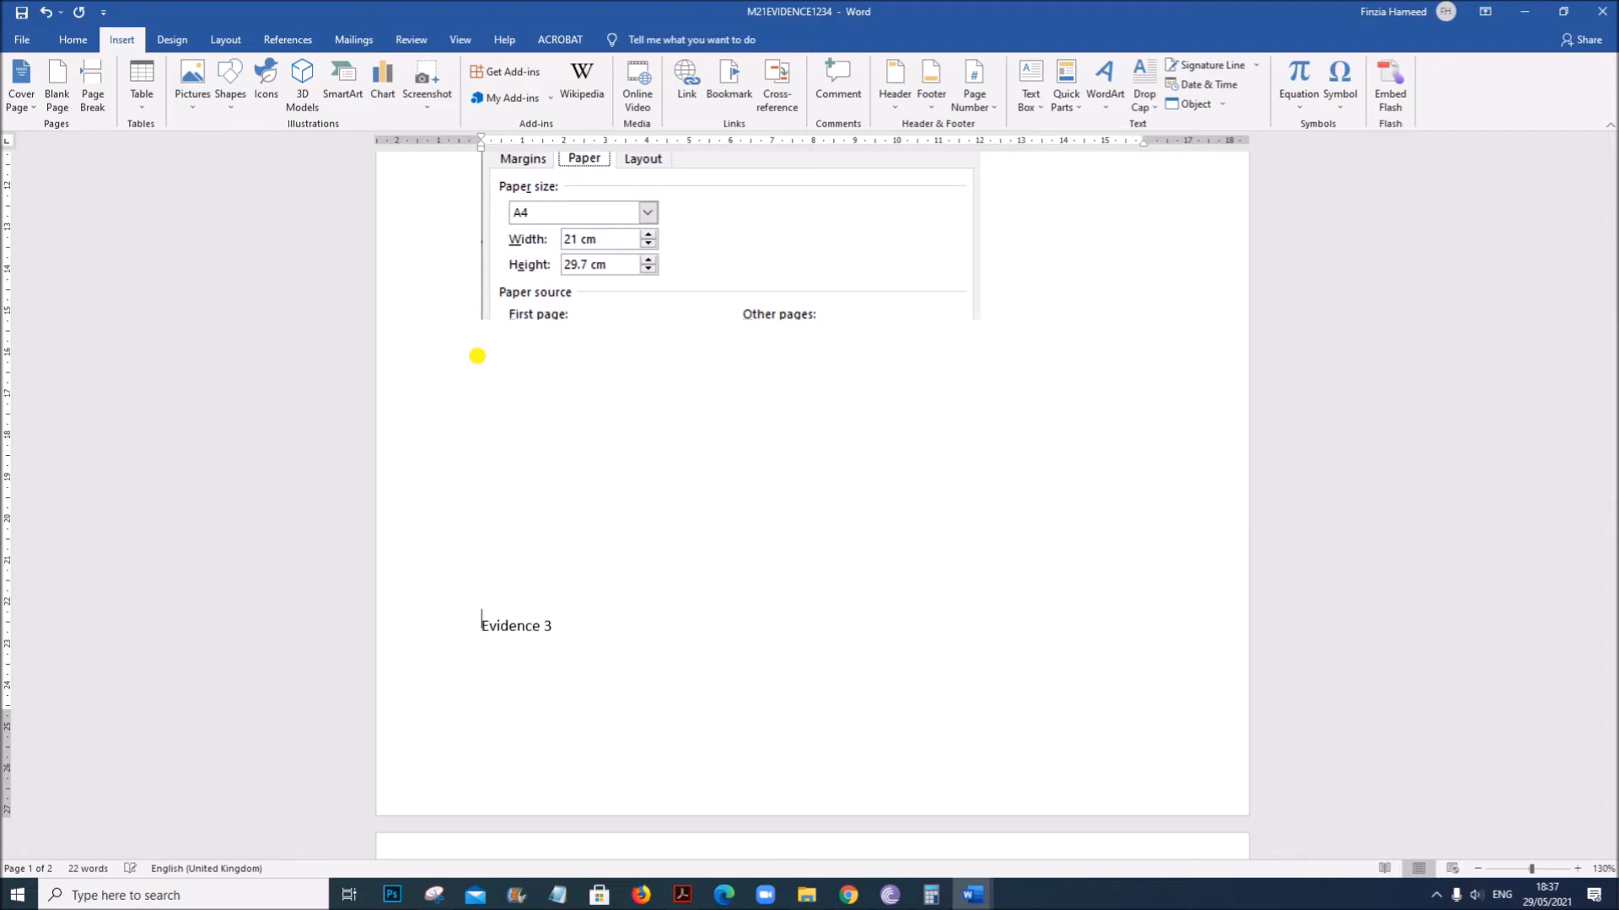
scroll(430, 347, down, 10)
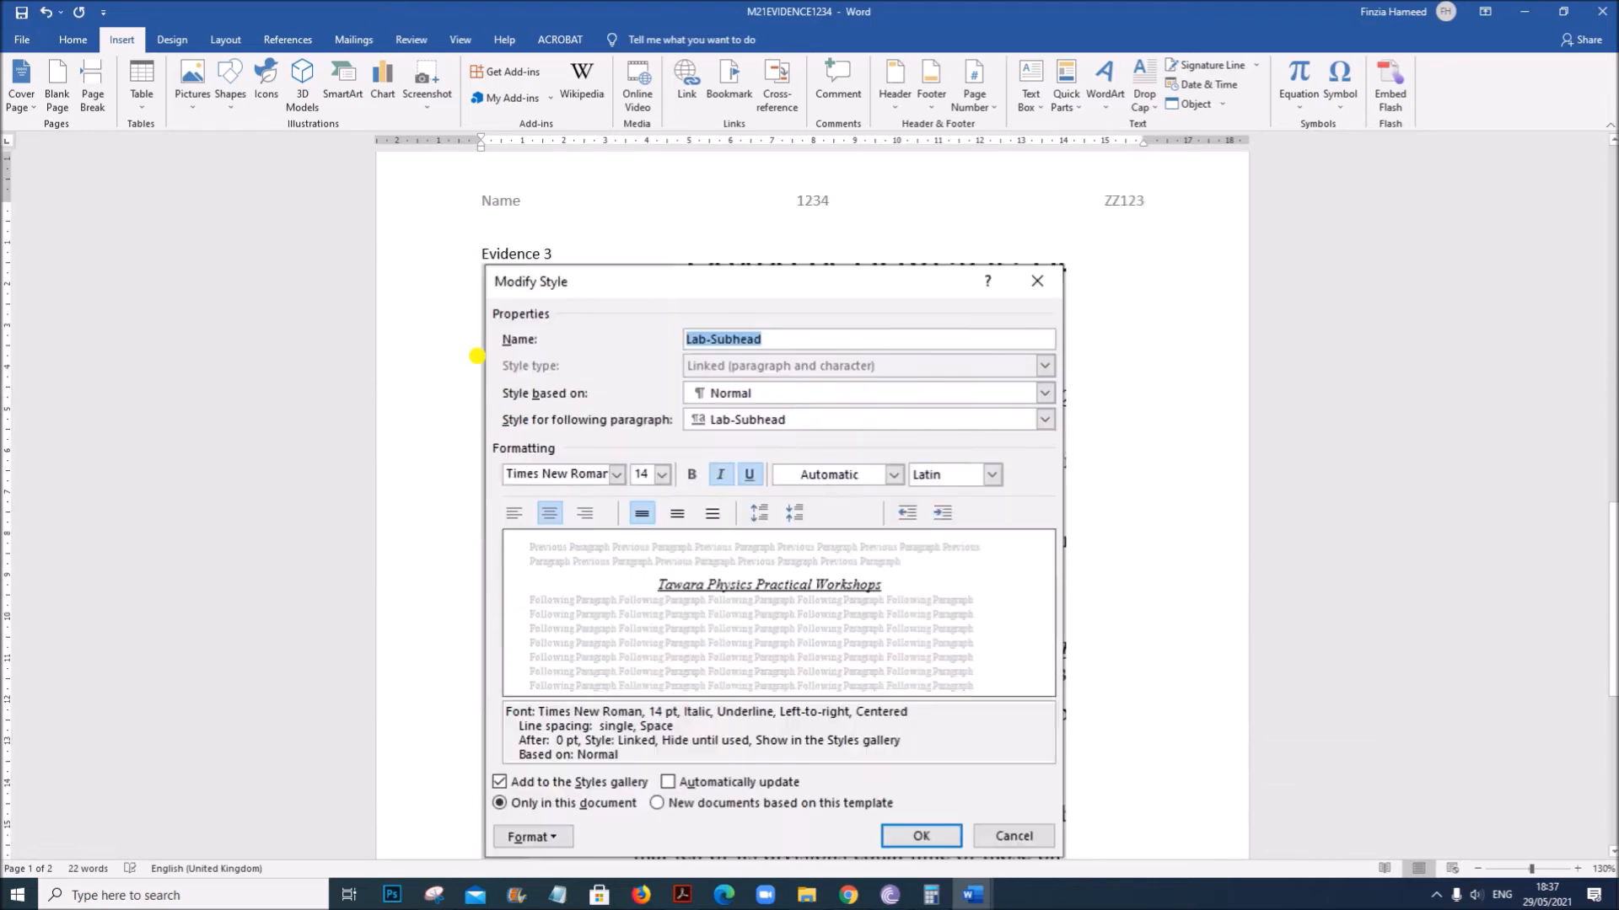
Shrink the Lab-Subhead screenshot proportionally to about two thirds of its size and add an empty line beneath it.
click(733, 427)
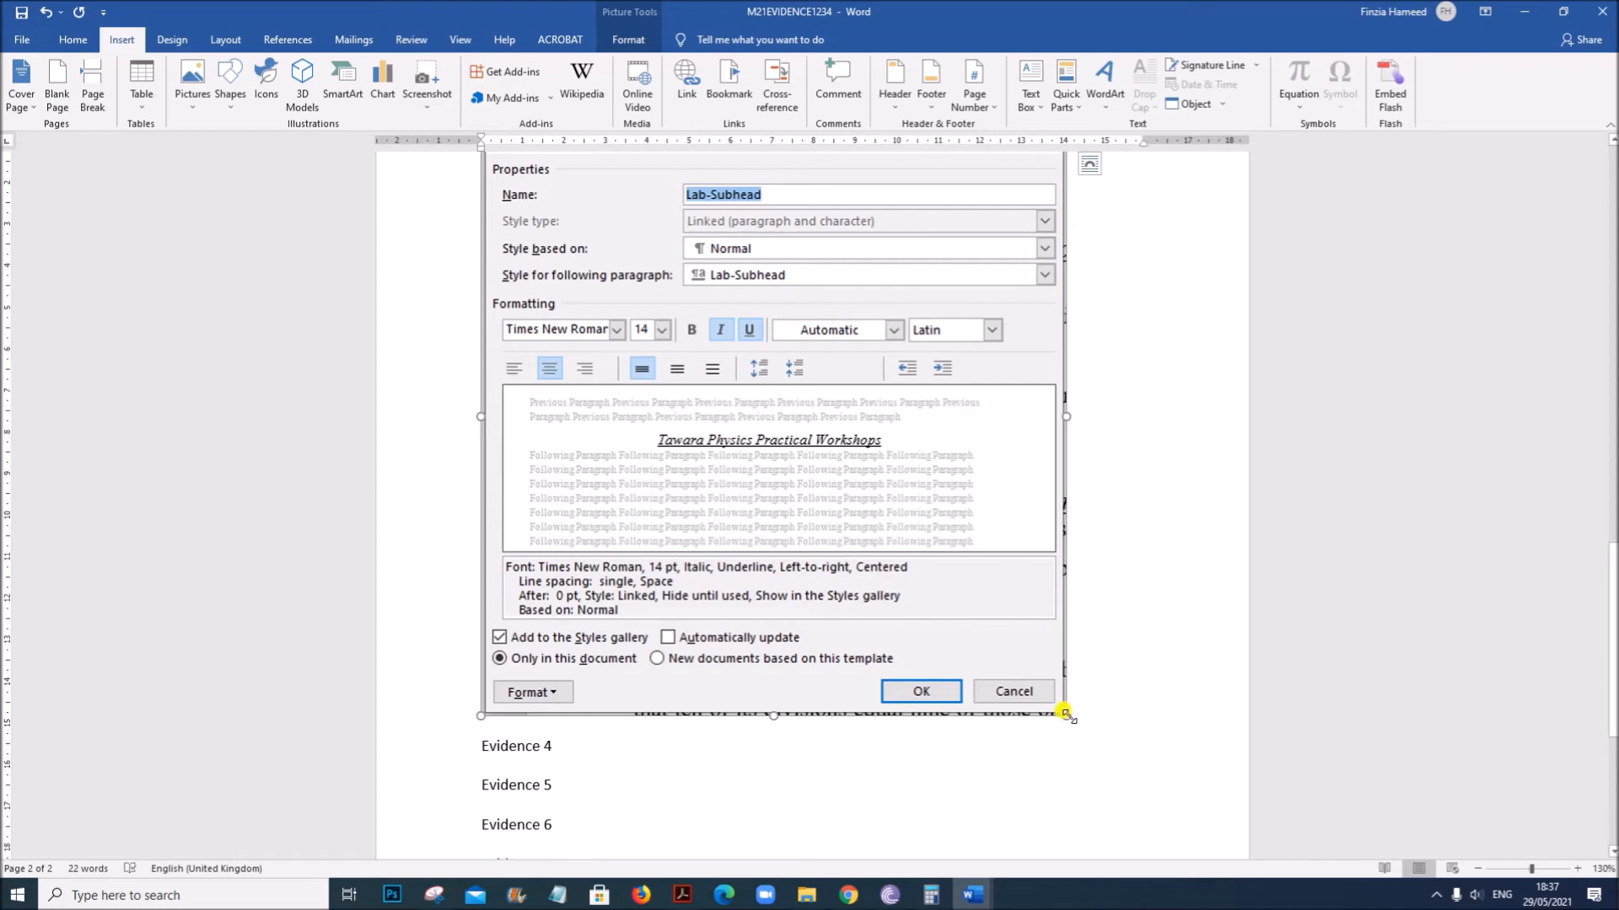
drag(1056, 710, 867, 445)
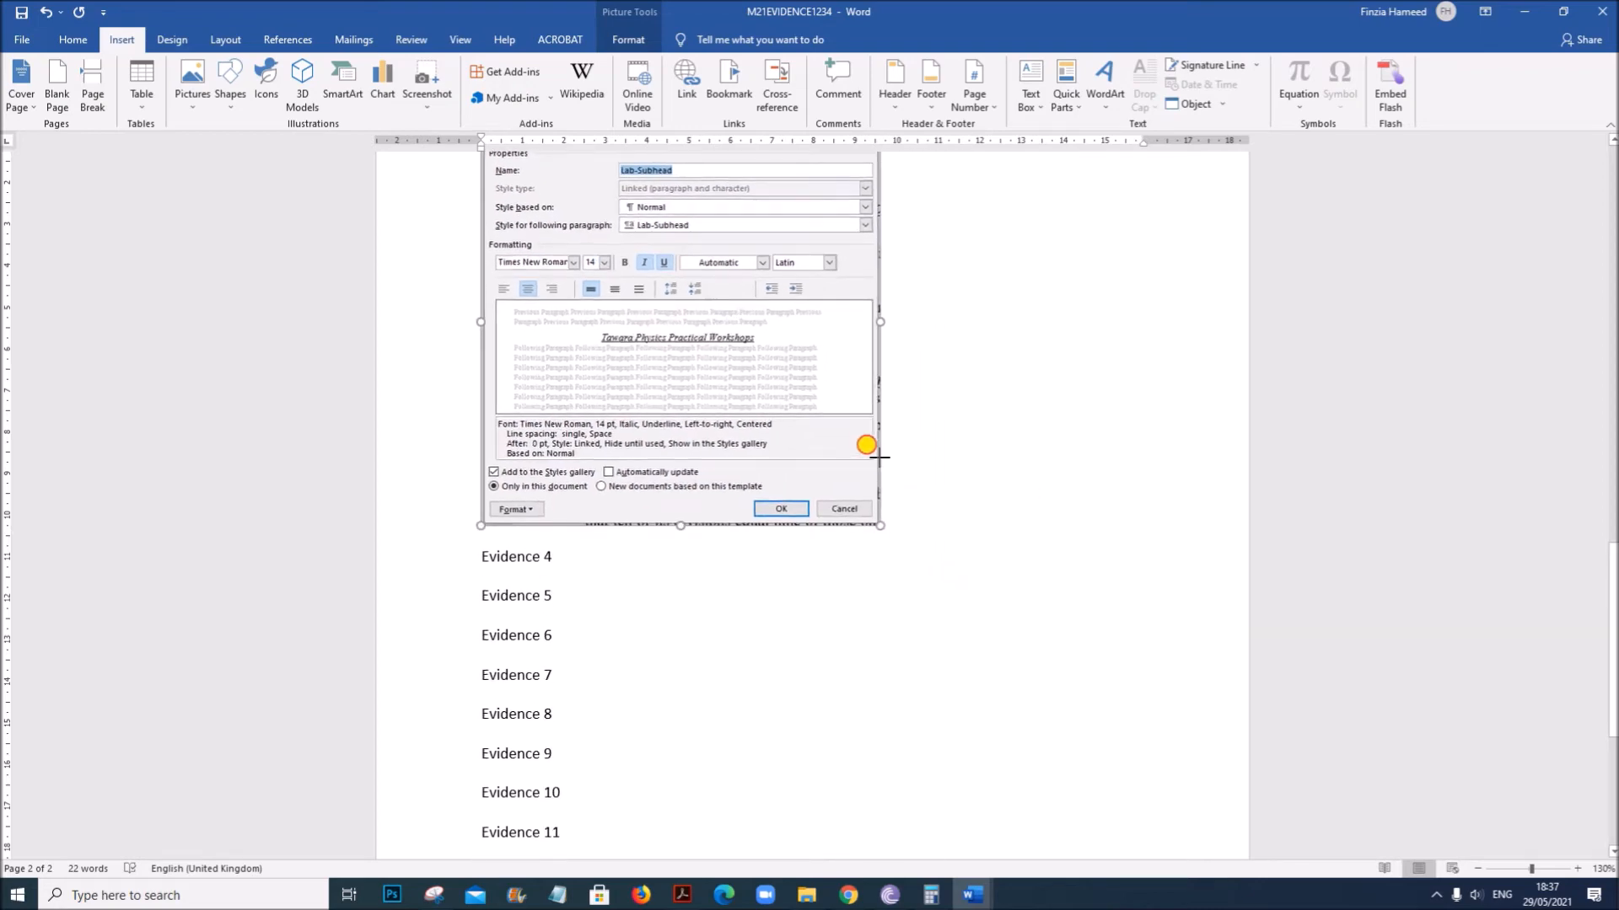
click(917, 528)
key(Return)
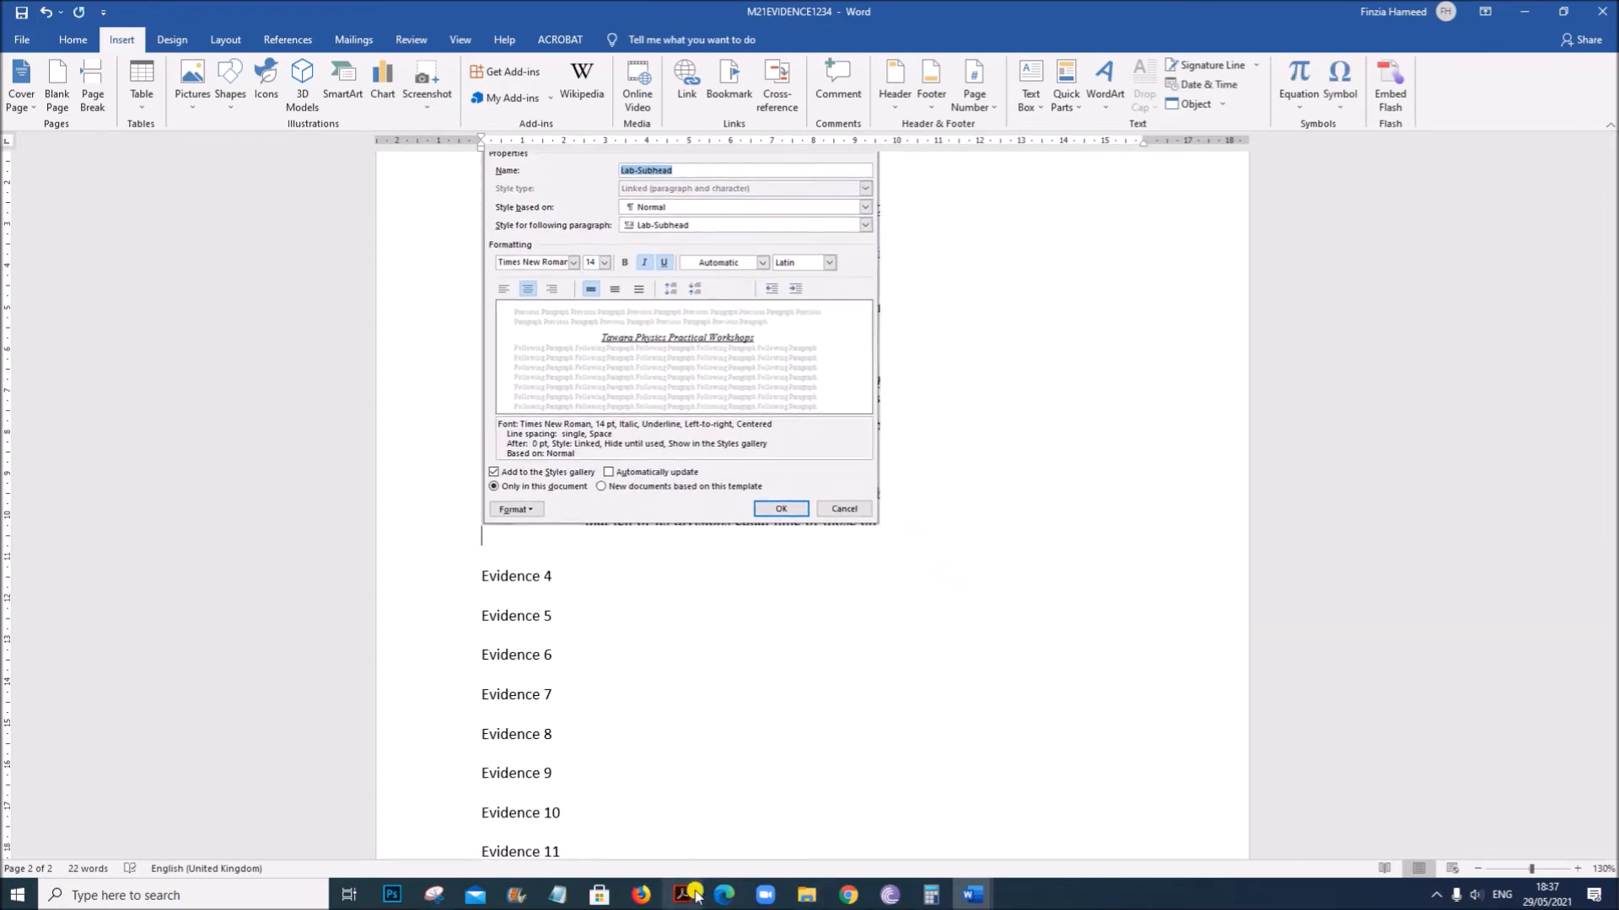
Open the Lab-Body style's definition in M21LABWORK, capture a snip of its Modify Style dialog, and close the definition.
click(975, 895)
click(1054, 833)
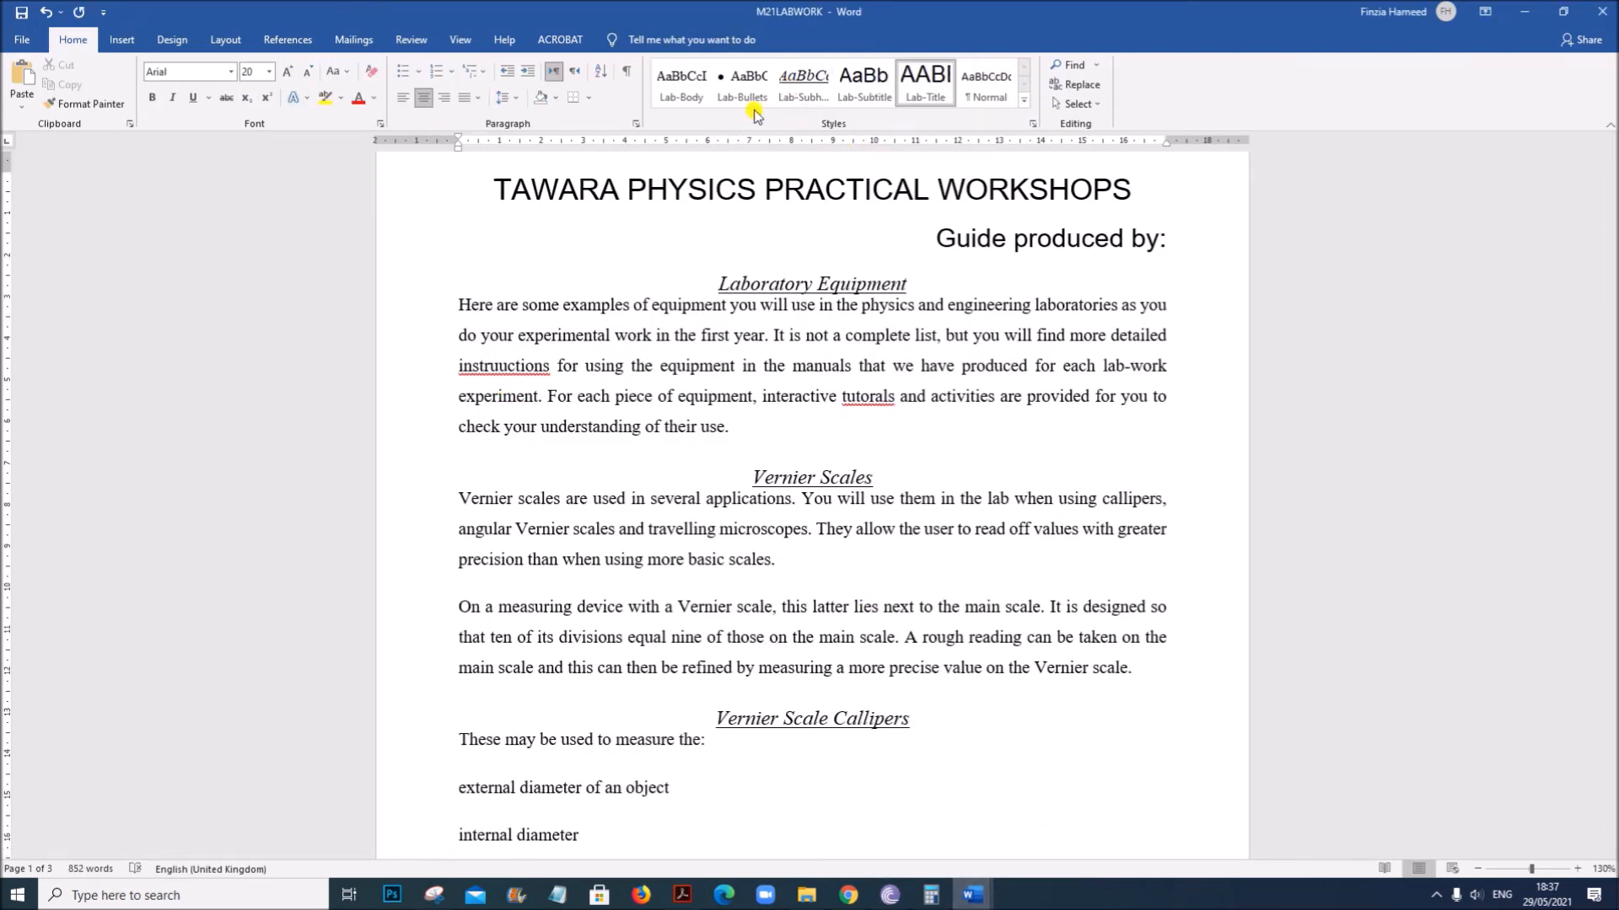
right_click(700, 95)
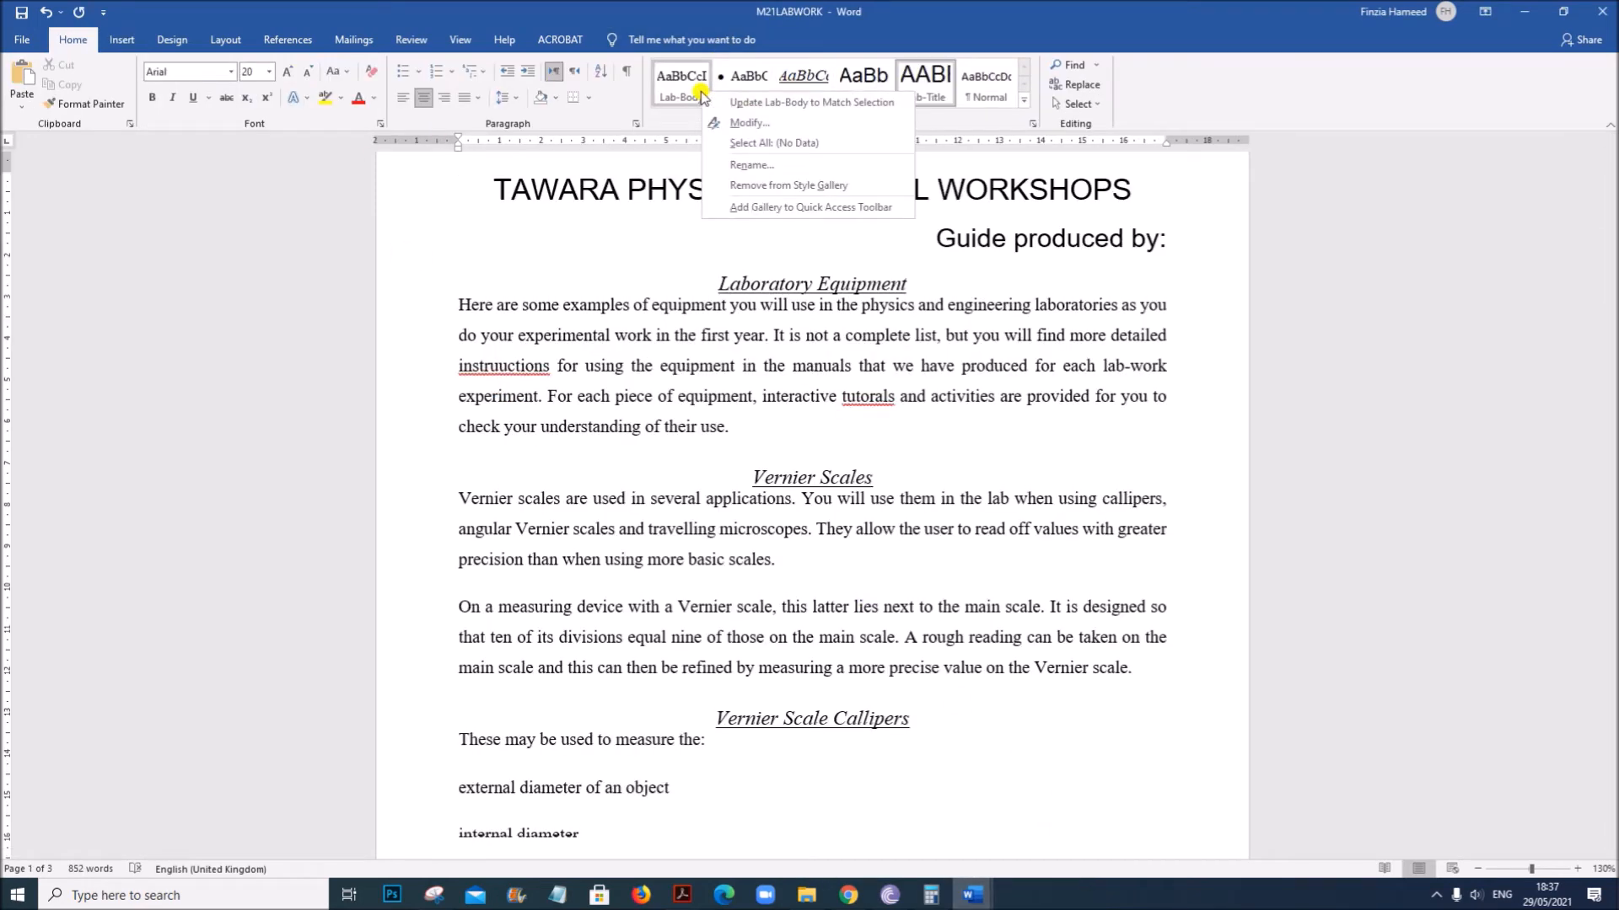
click(742, 123)
click(433, 895)
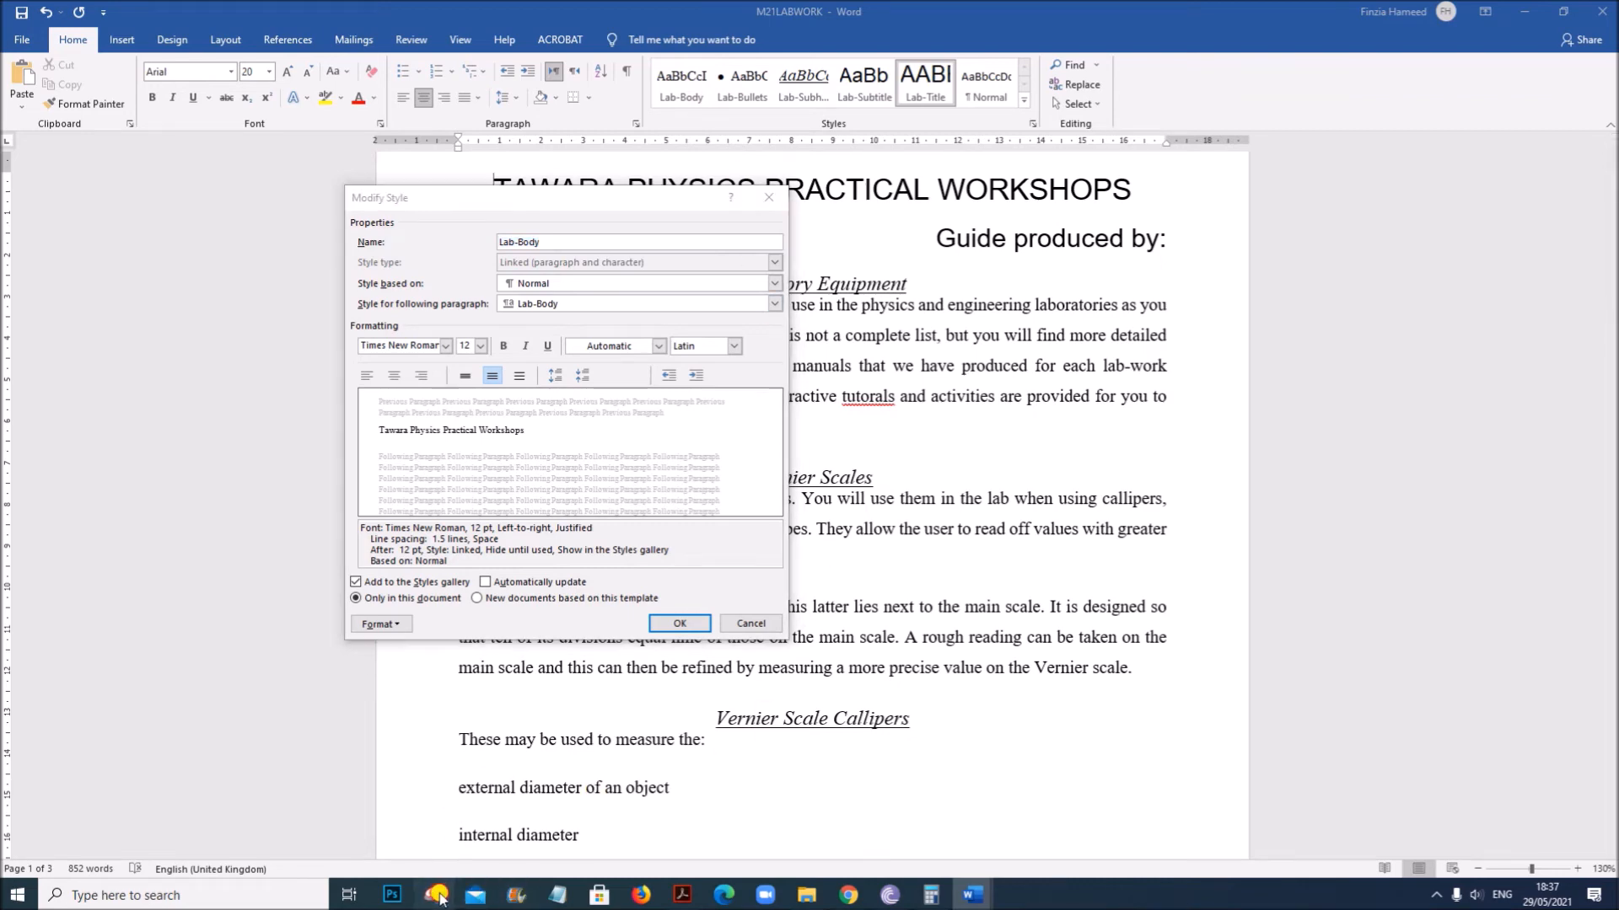
click(273, 99)
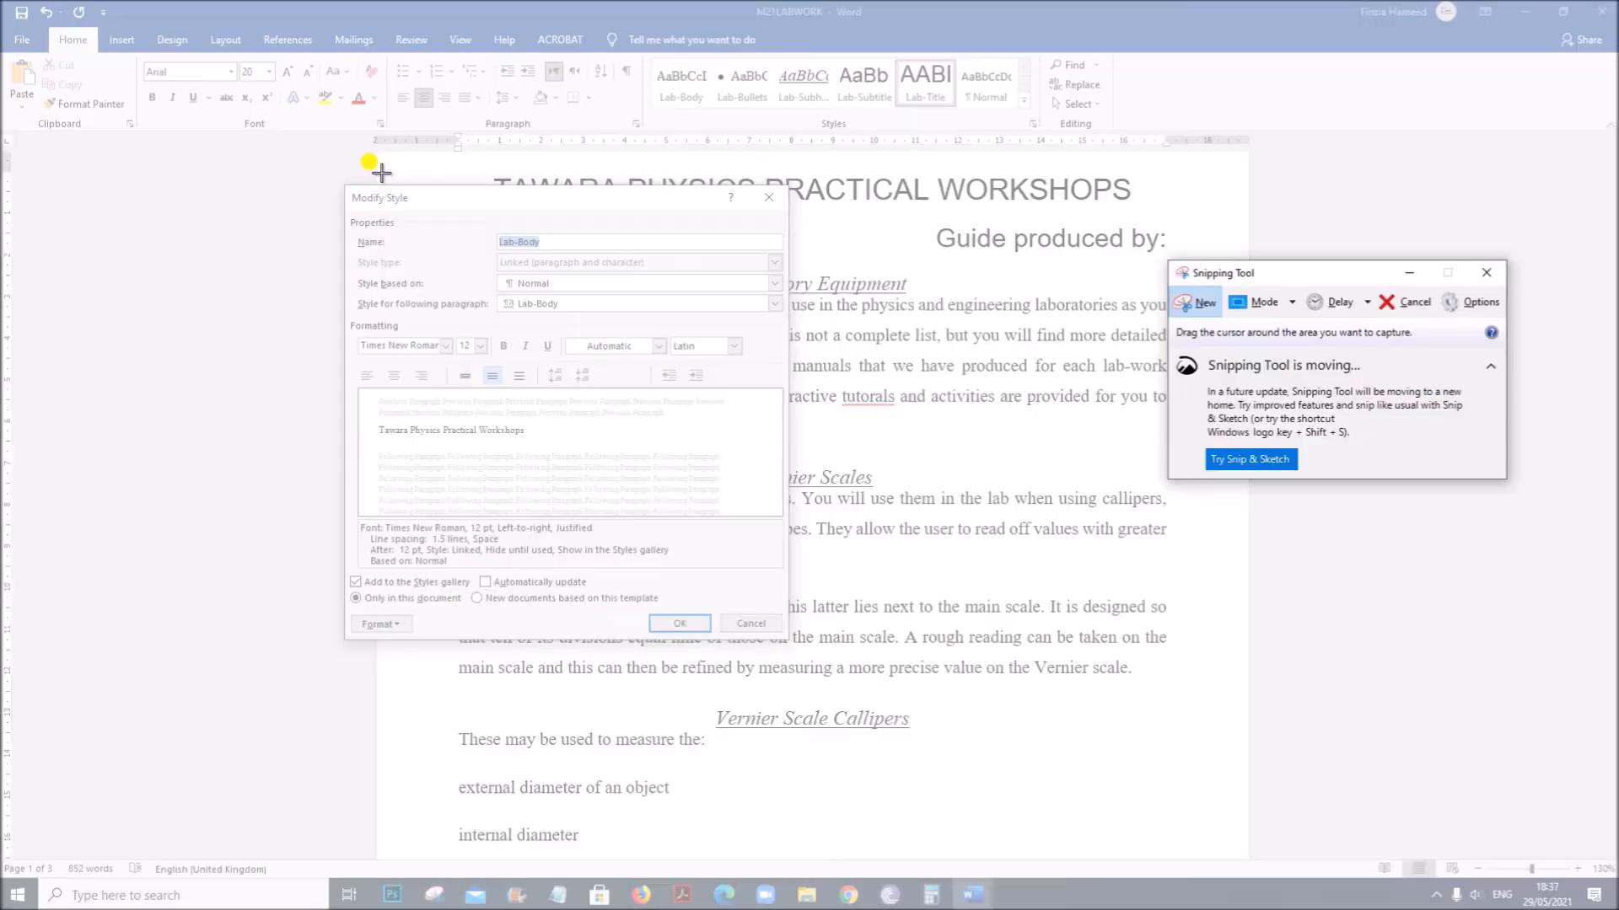
drag(345, 186, 788, 643)
click(972, 894)
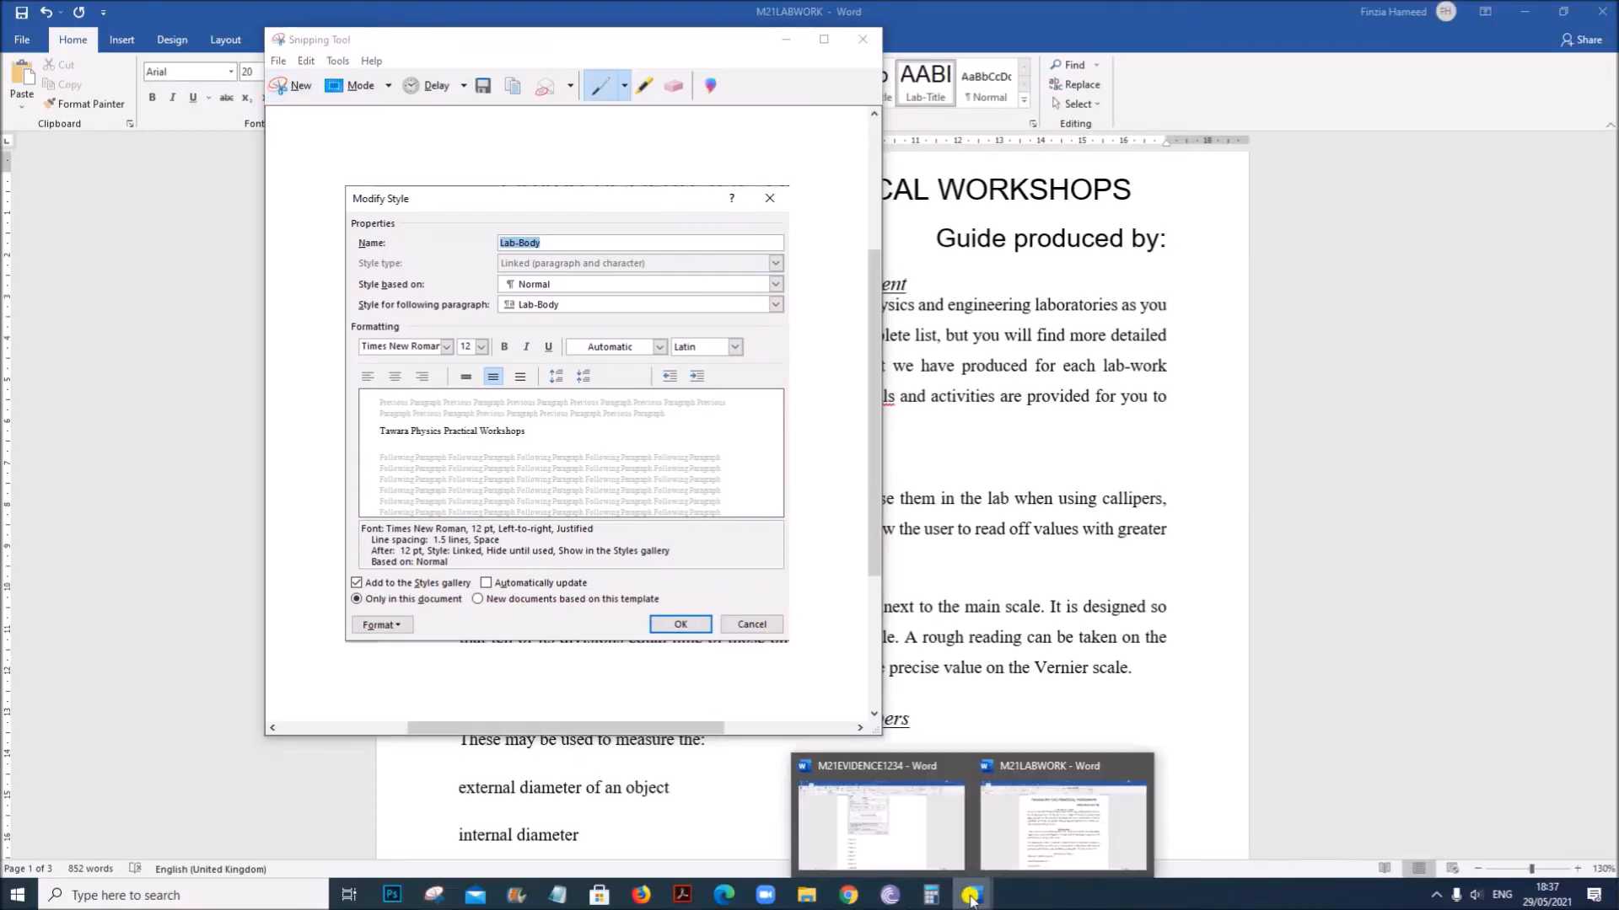
click(1002, 848)
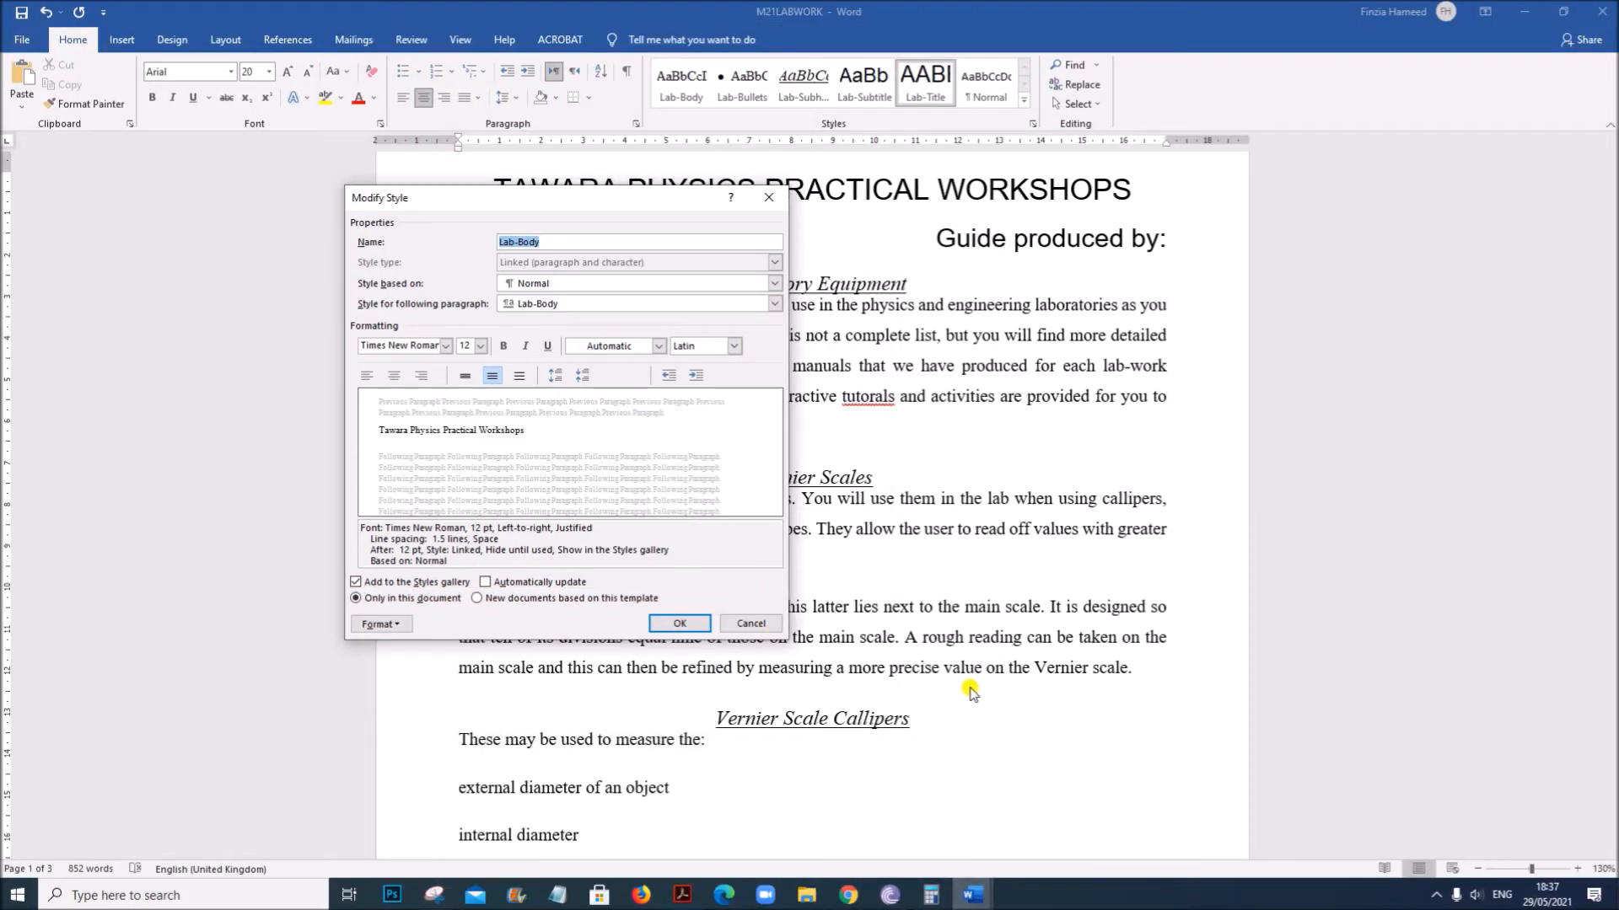
click(679, 622)
Paste the Lab-Body screenshot below the Lab-Subhead one in M21EVIDENCE1234 and shrink it to a similar width.
click(973, 894)
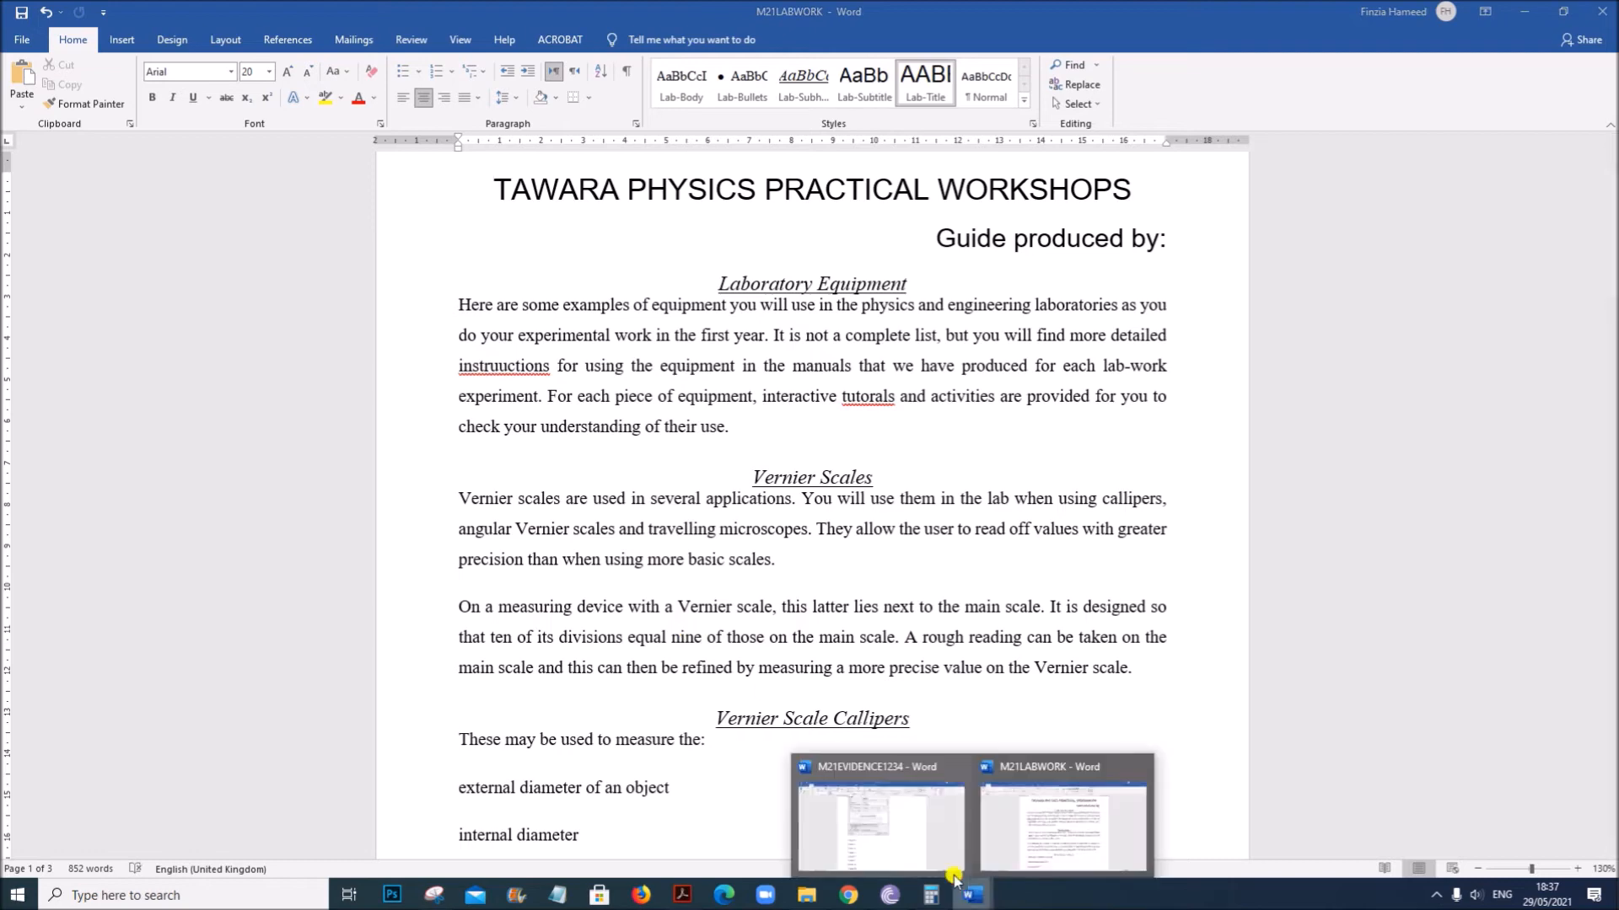
click(906, 828)
key(ctrl+v)
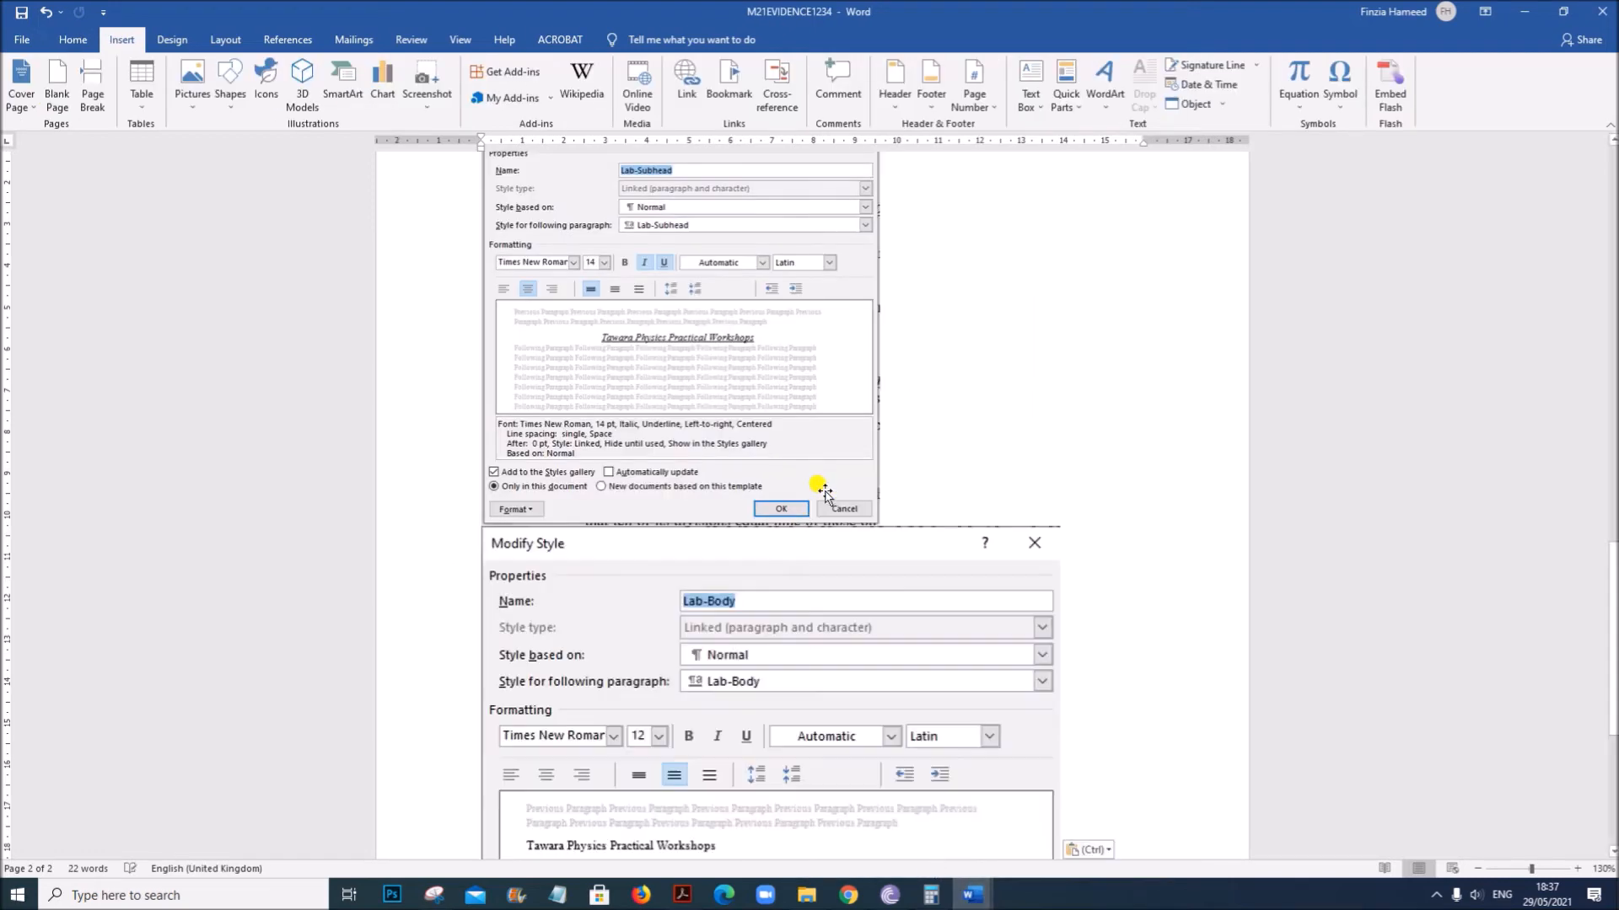
drag(1052, 820, 884, 647)
scroll(1137, 674, up, 5)
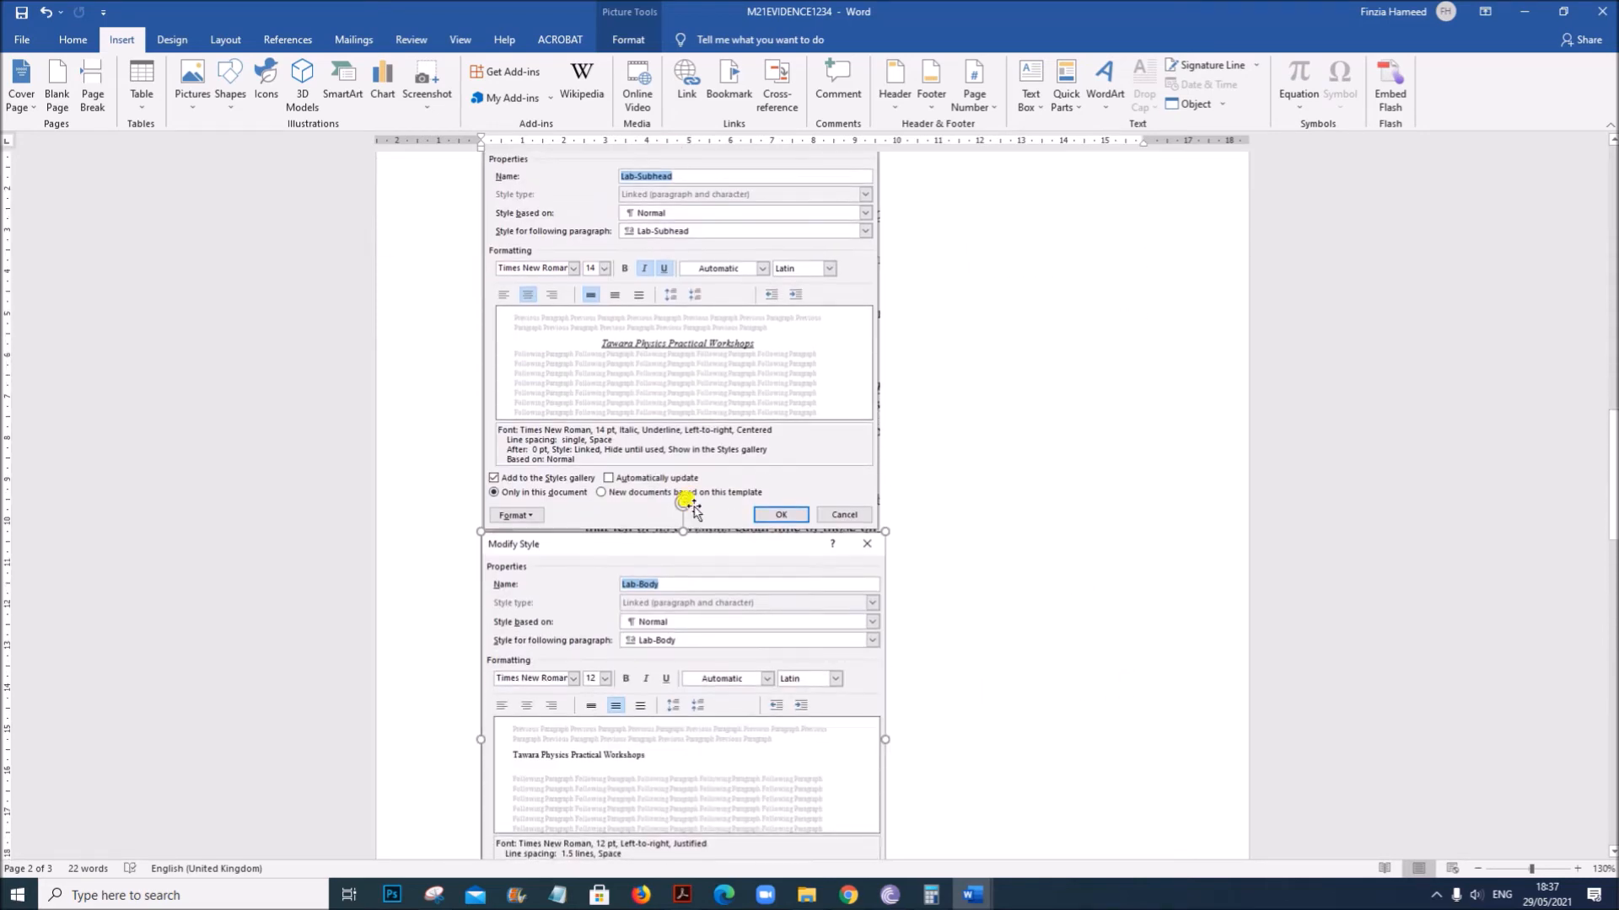
click(1104, 489)
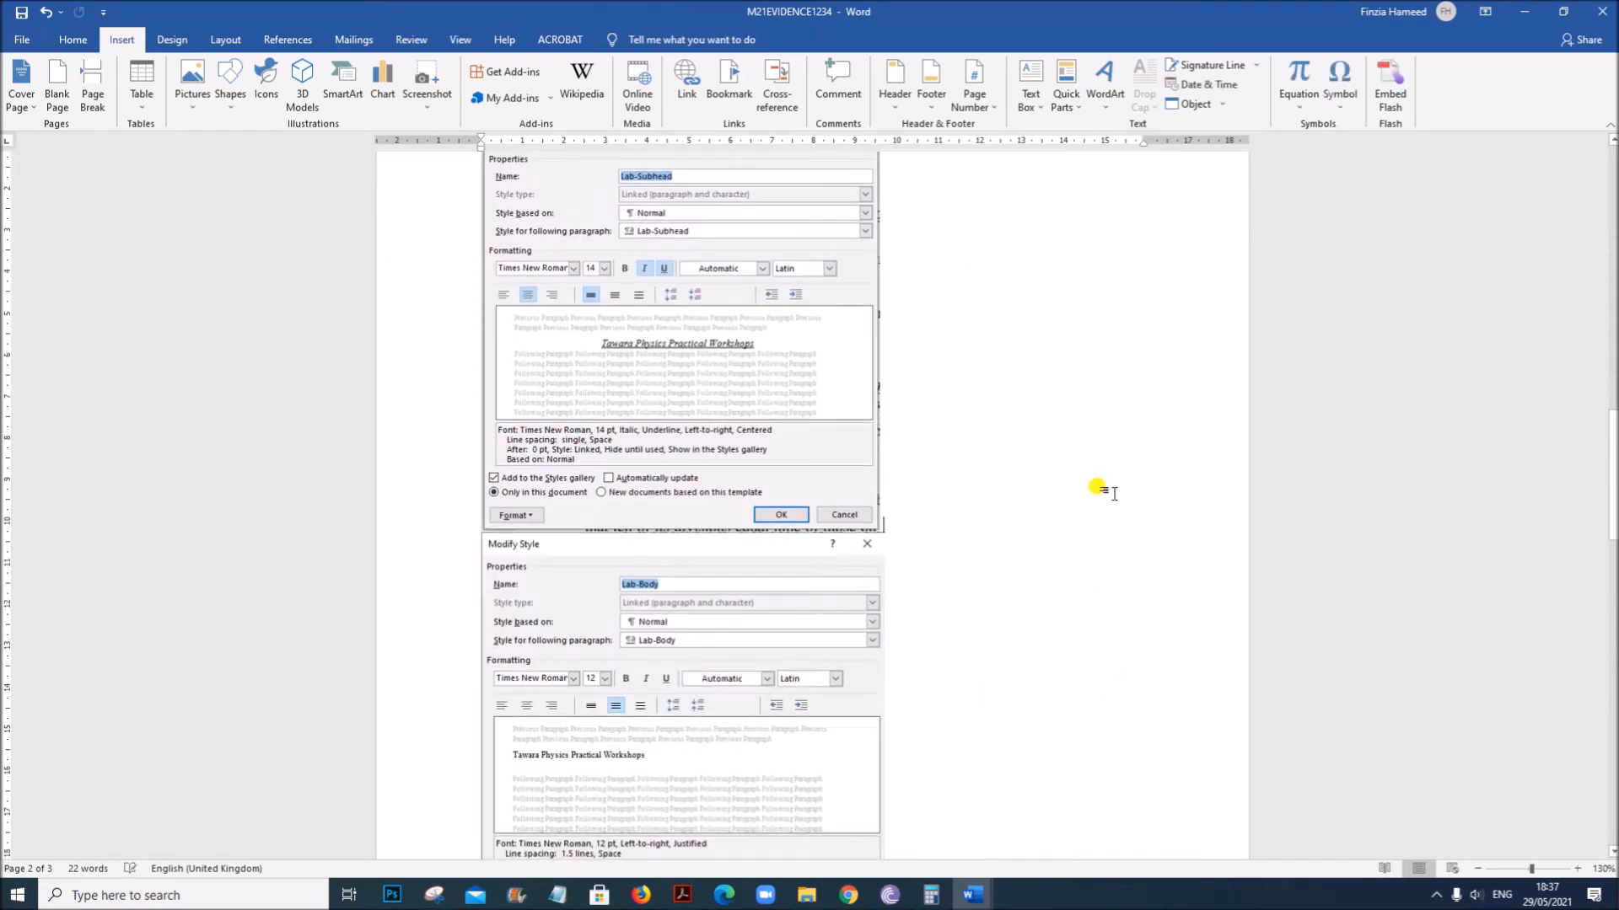
Read question 6 in the exam paper, and enter "Your Name" immediately after the subtitle "Guide produced by:" in M21LABWORK.
click(685, 895)
scroll(823, 719, down, 5)
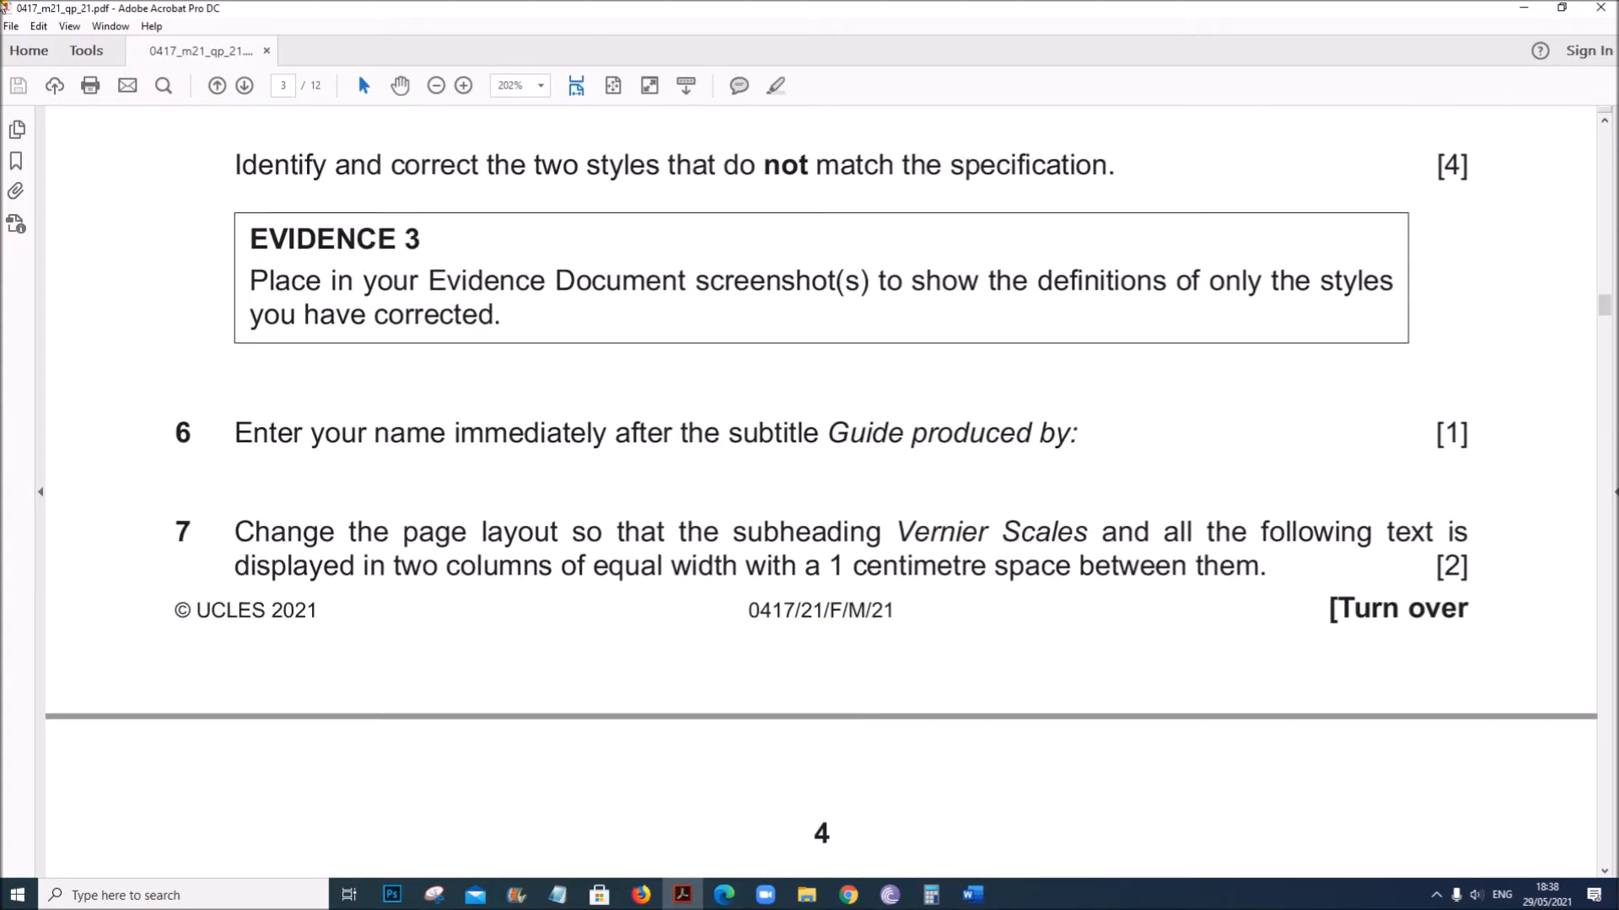
scroll(557, 514, down, 3)
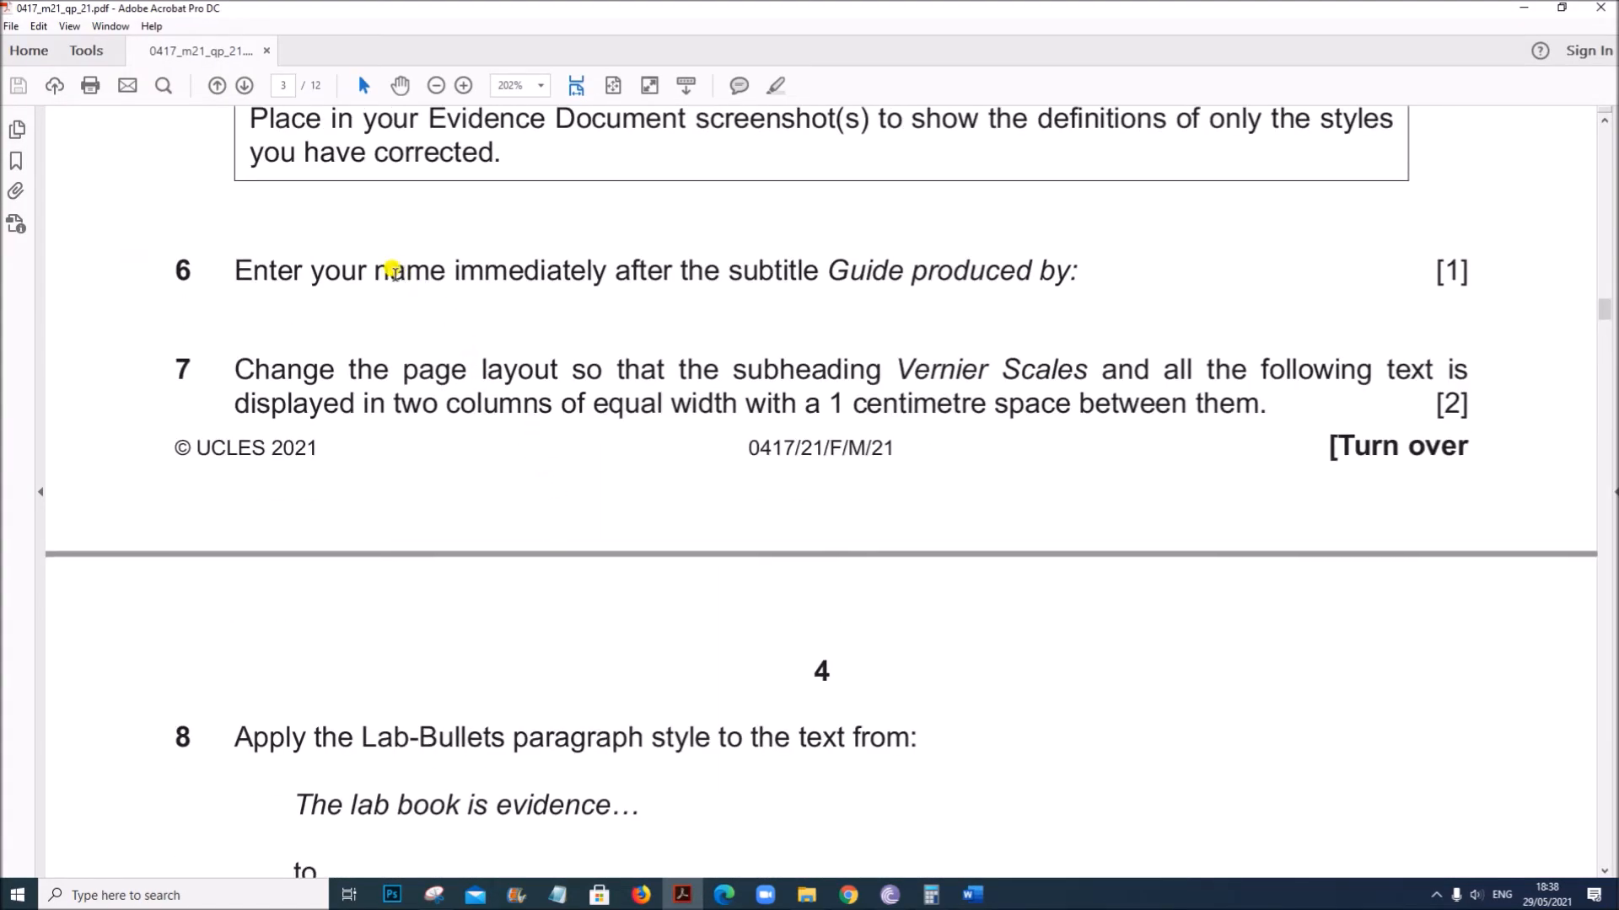
drag(374, 268, 1074, 267)
click(995, 900)
click(1050, 831)
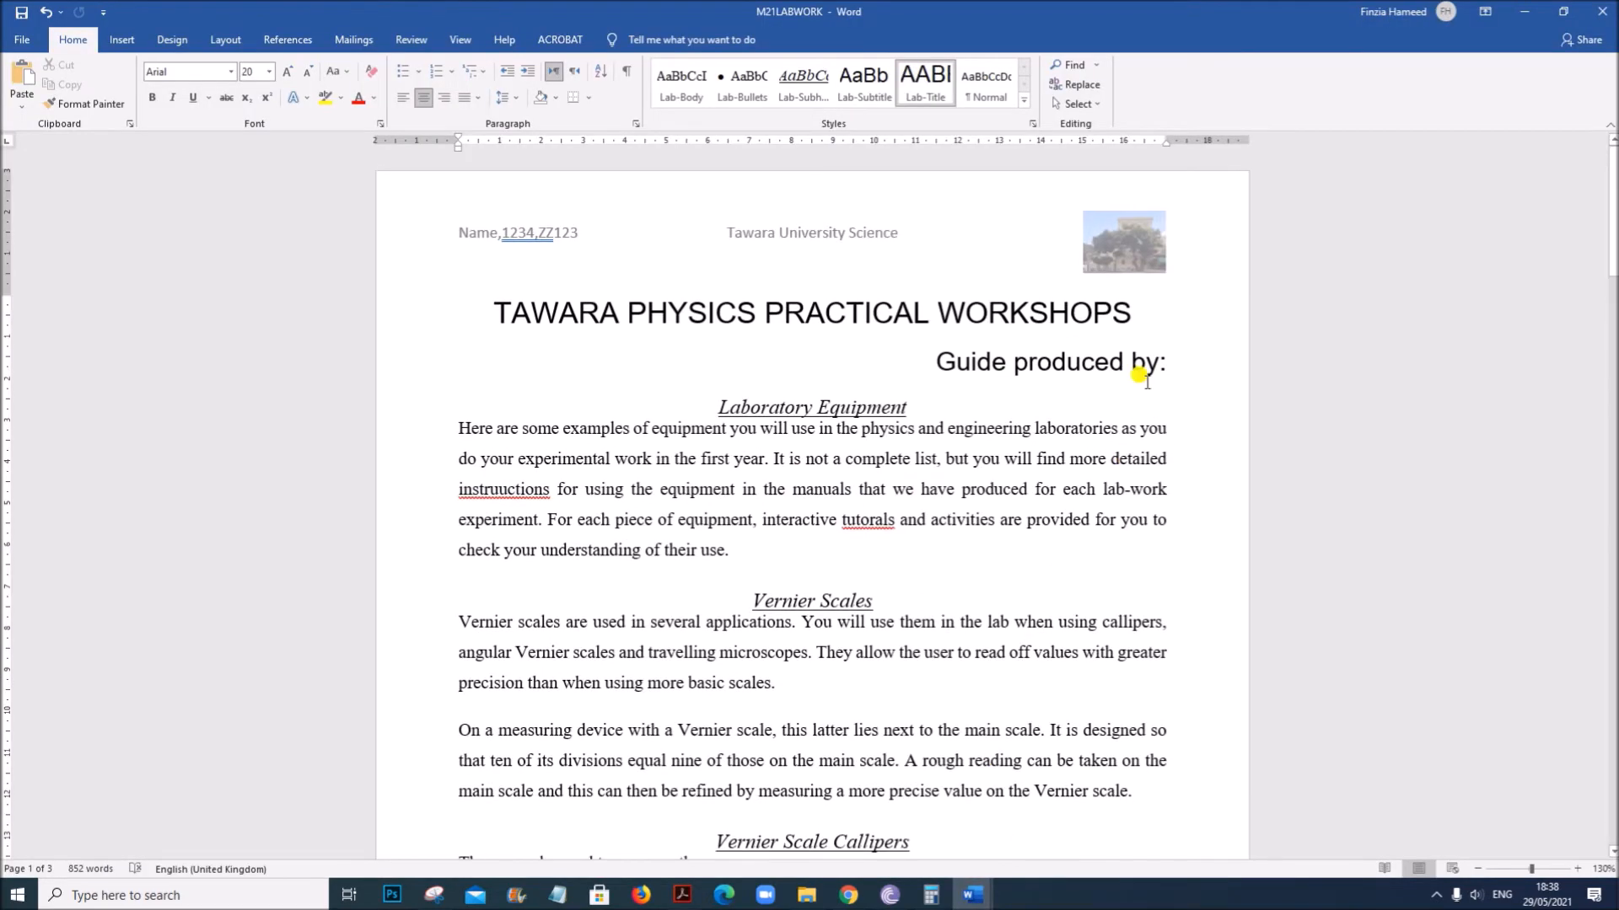
click(1168, 363)
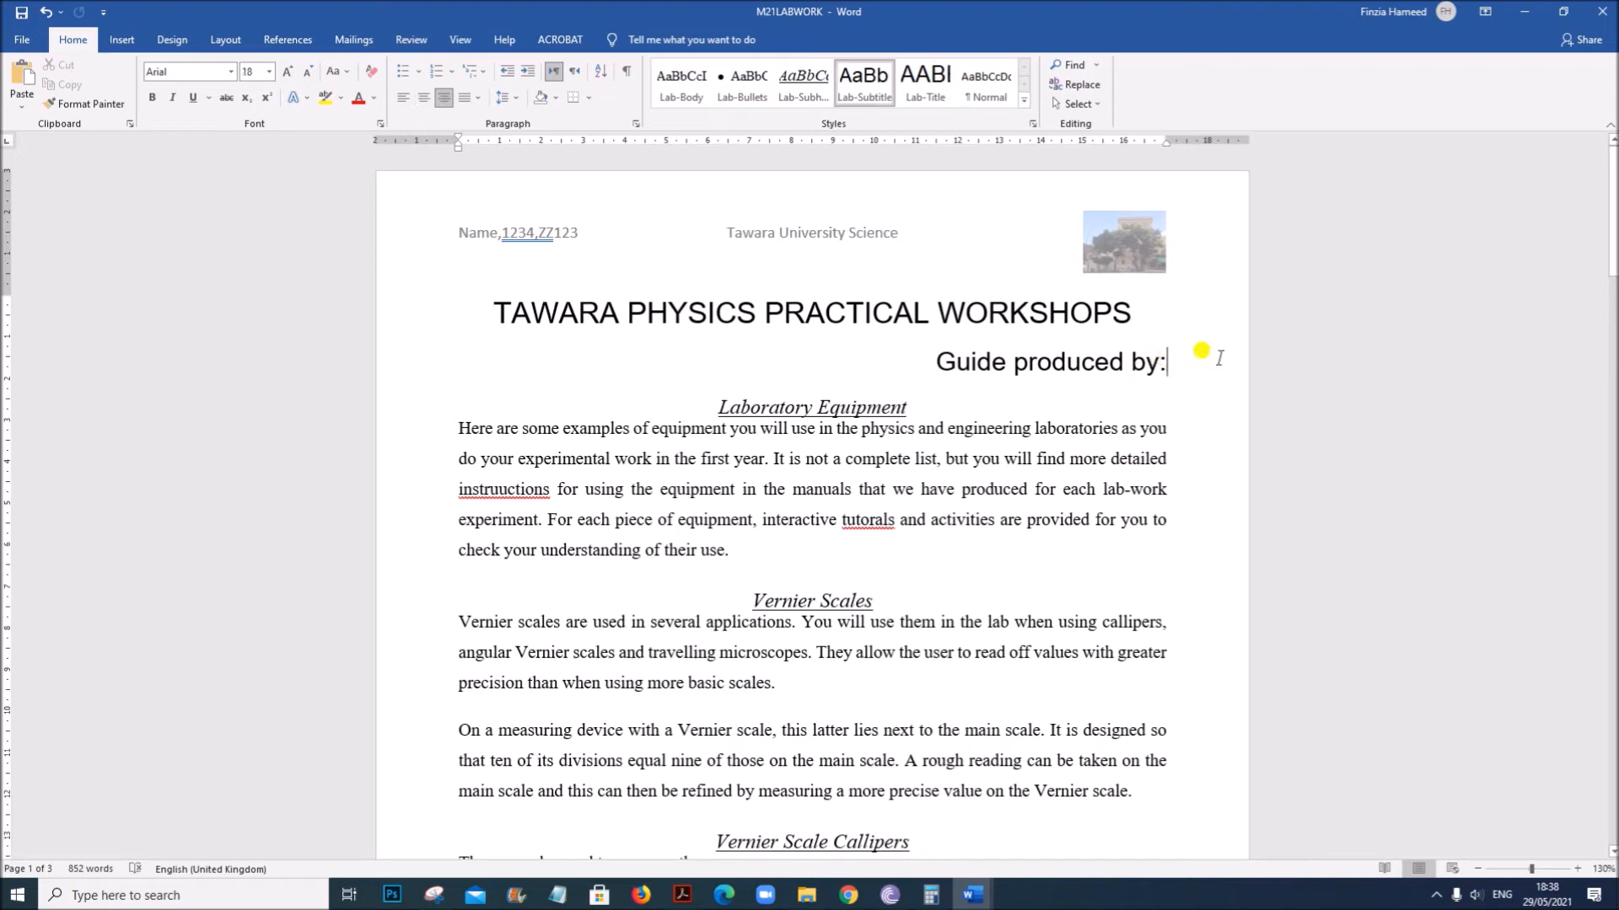
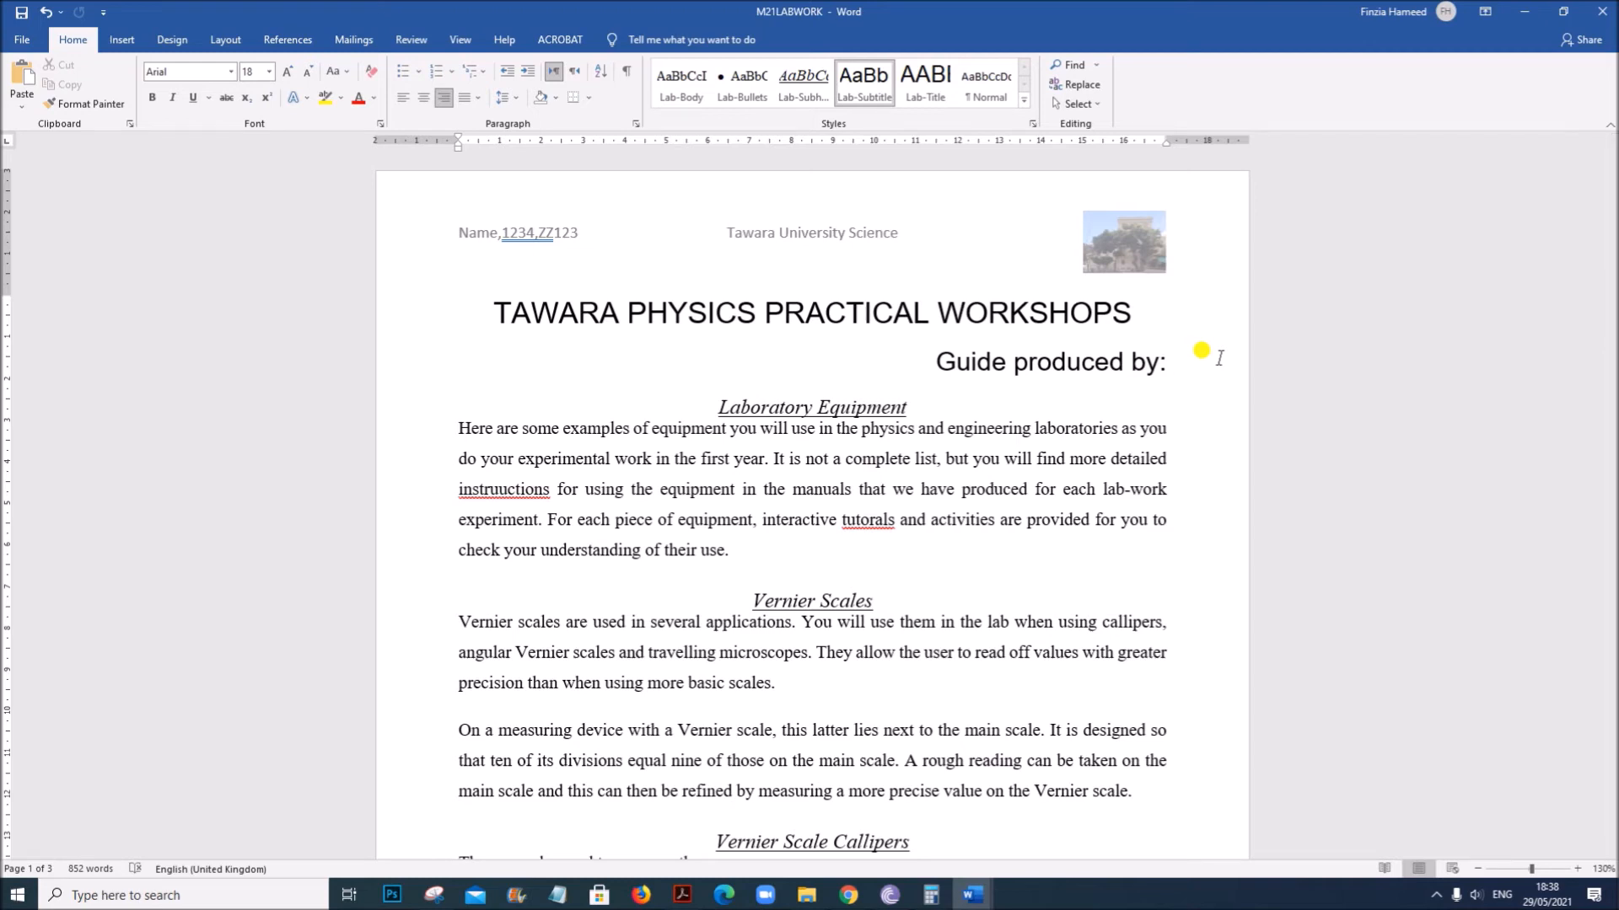
text(You)
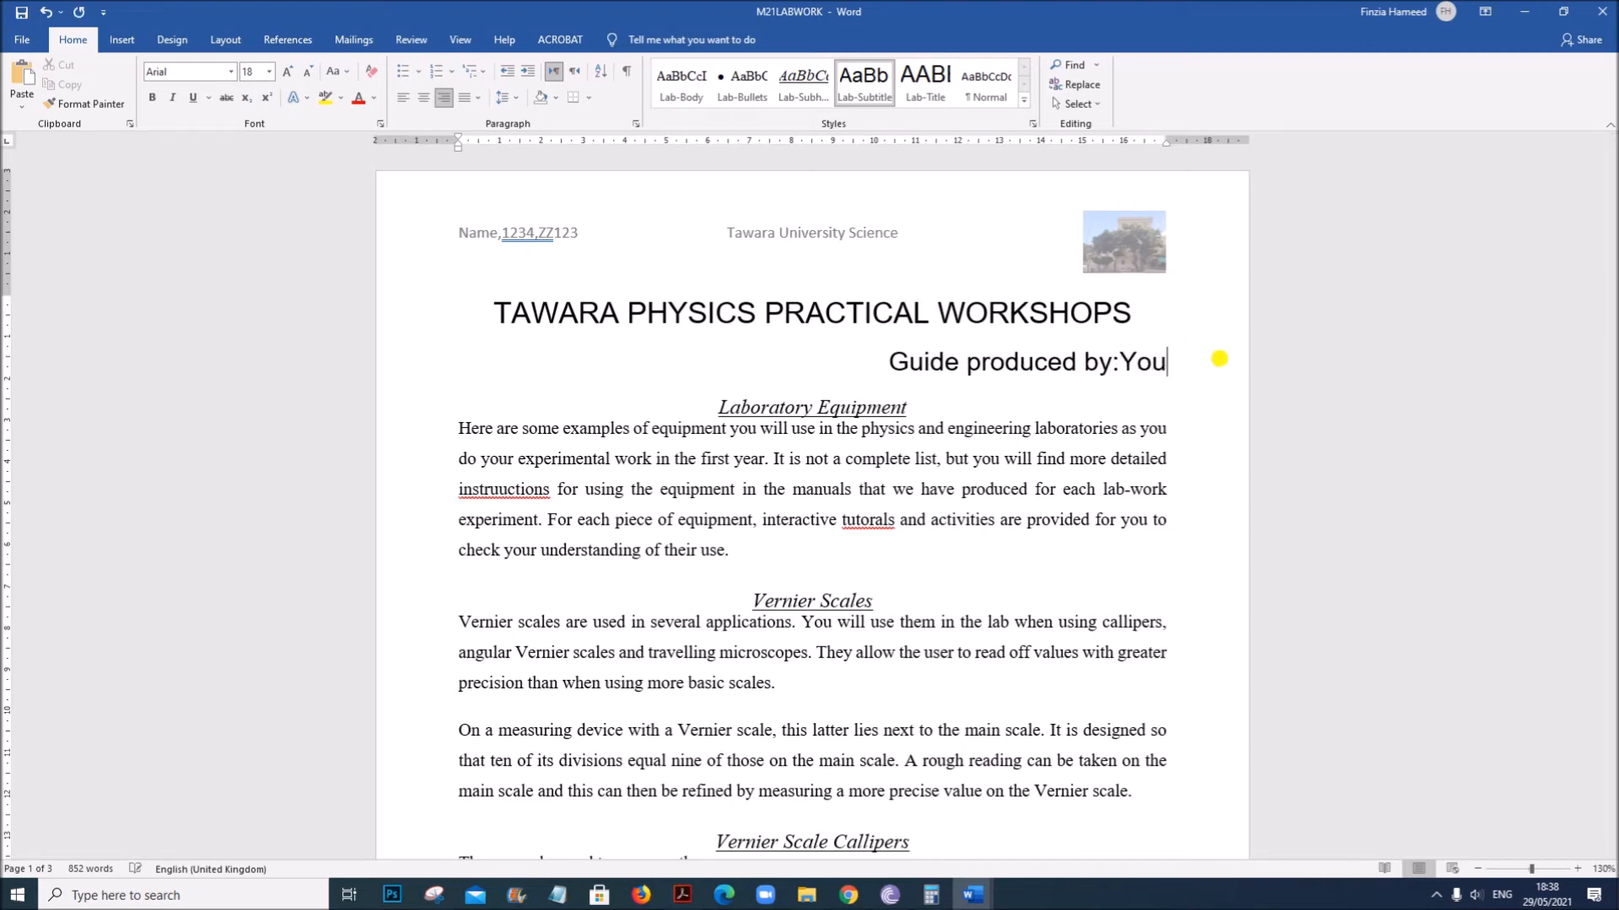
text(r Name)
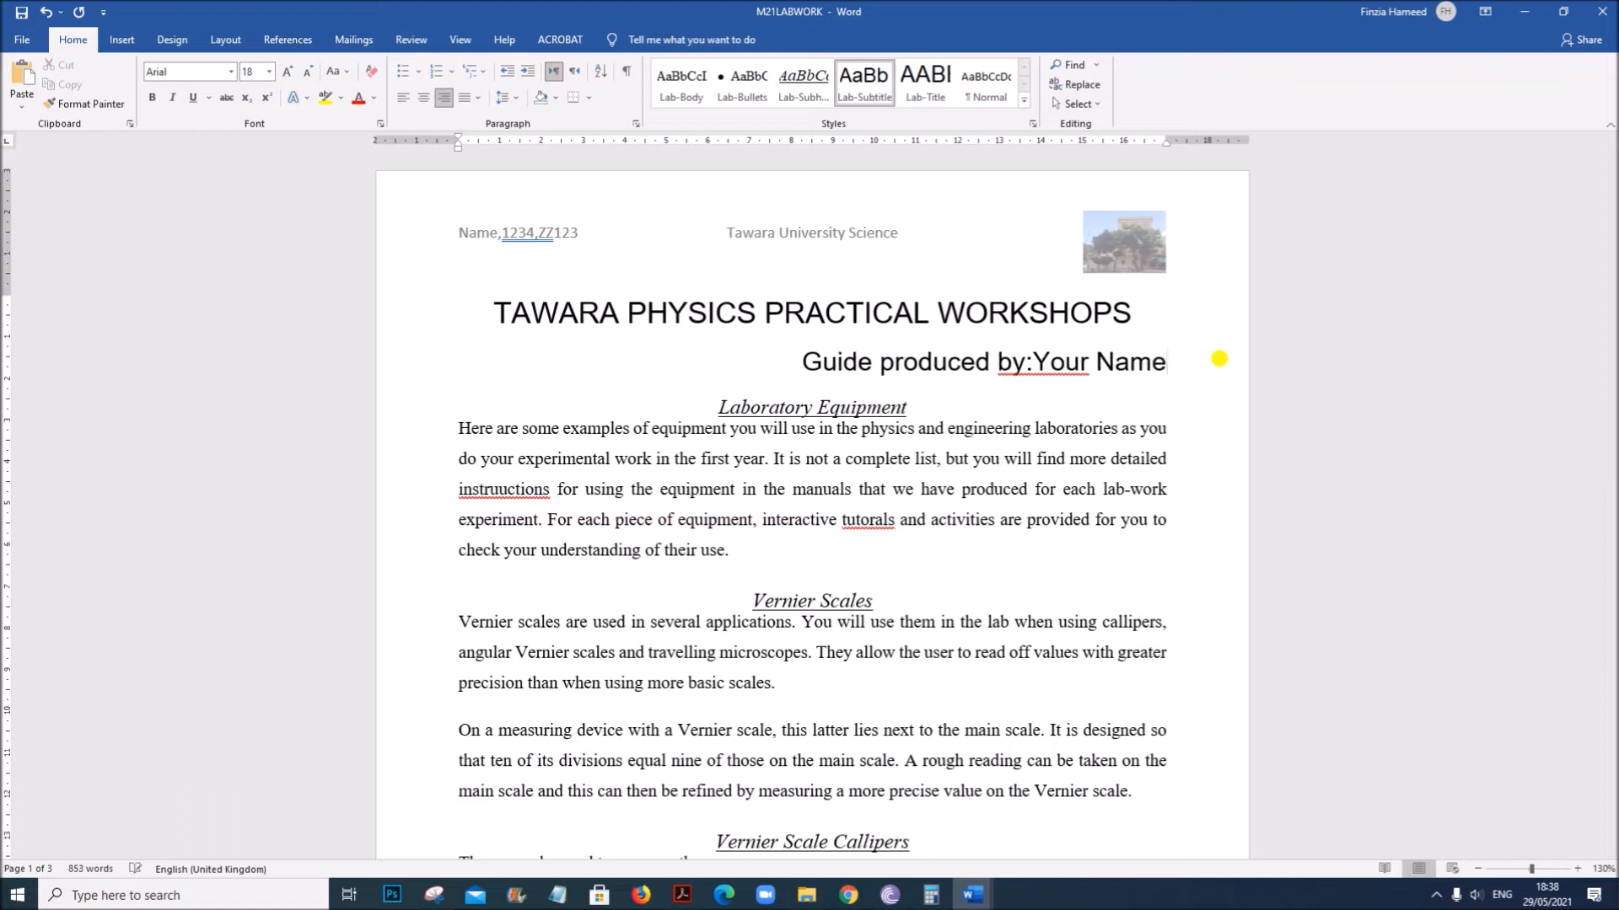
double_click(844, 358)
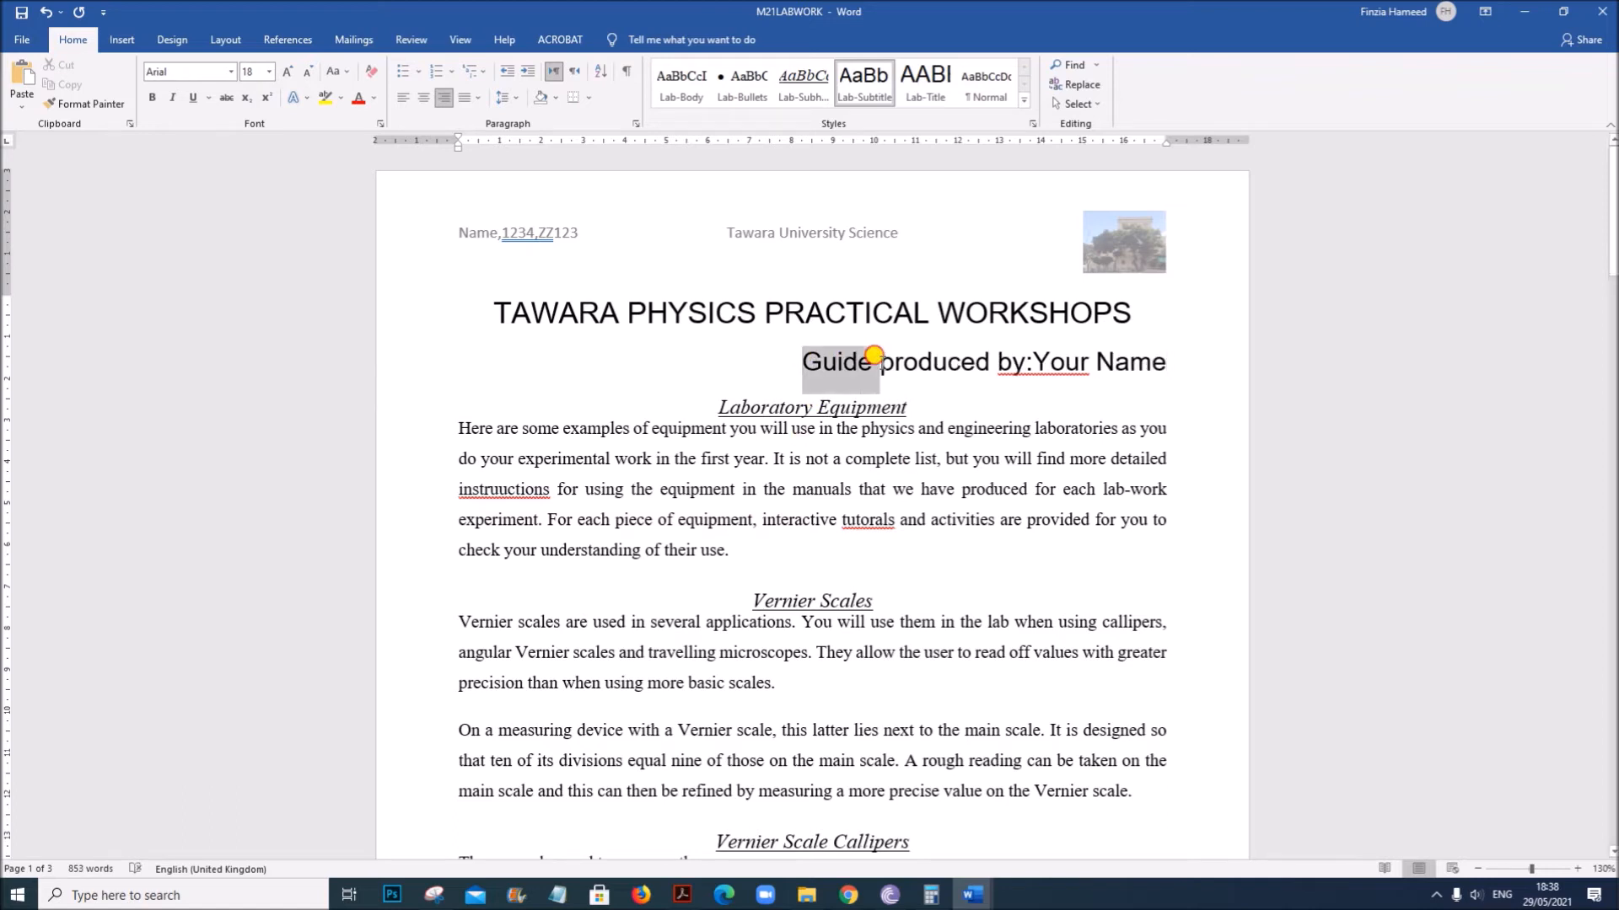
Read question 7 in the exam paper about the two-column page layout, and return to M21LABWORK.
click(1035, 369)
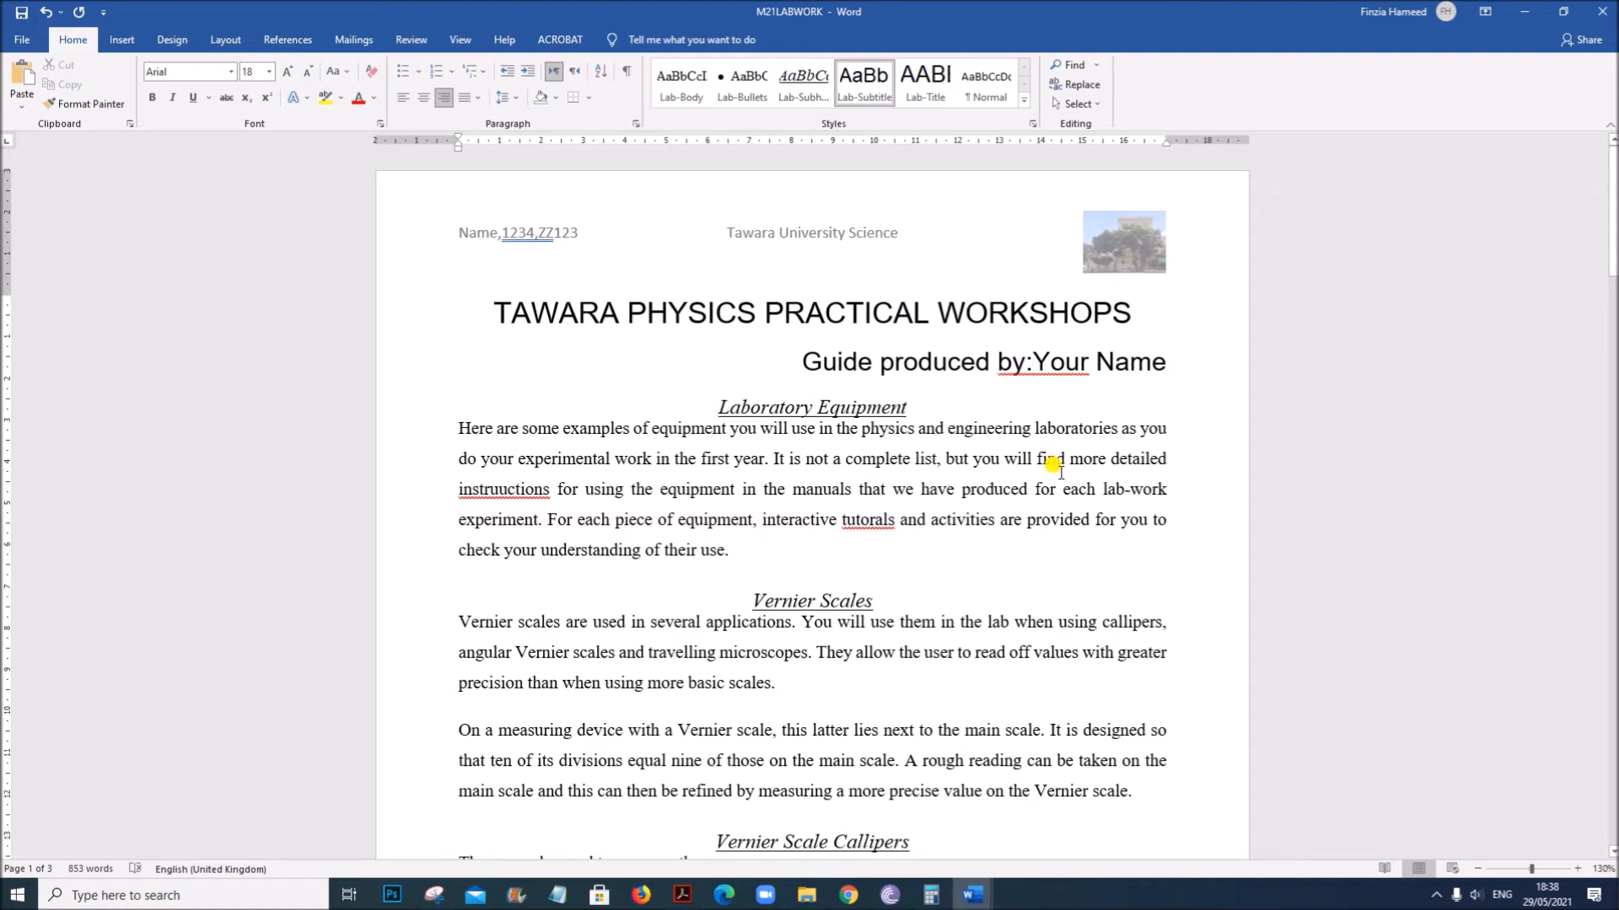
click(926, 445)
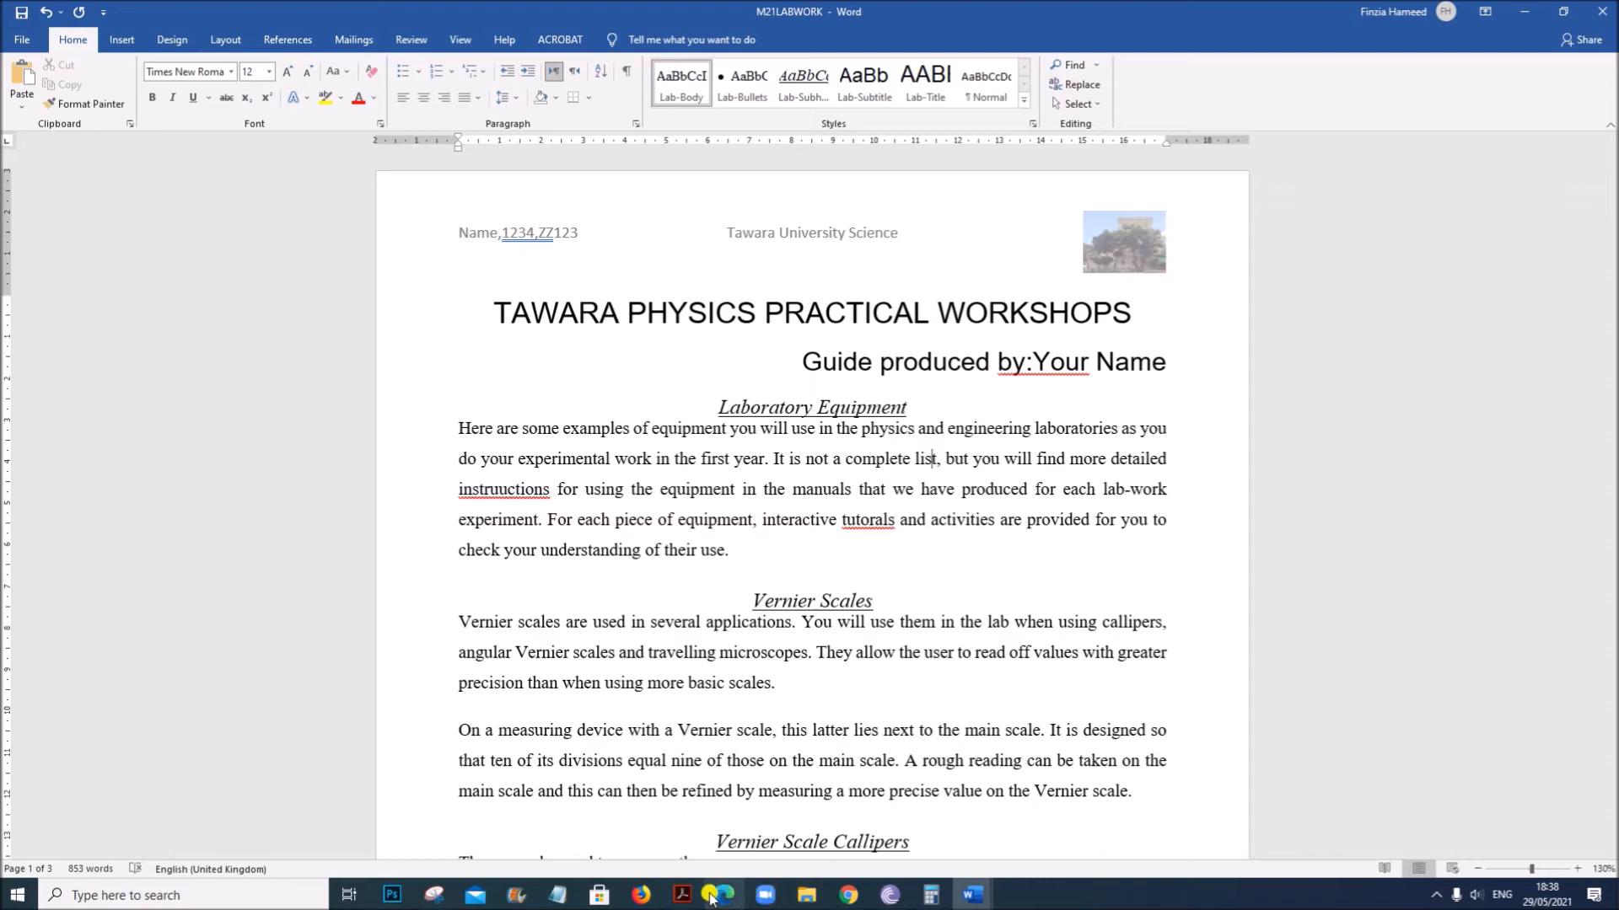
click(682, 895)
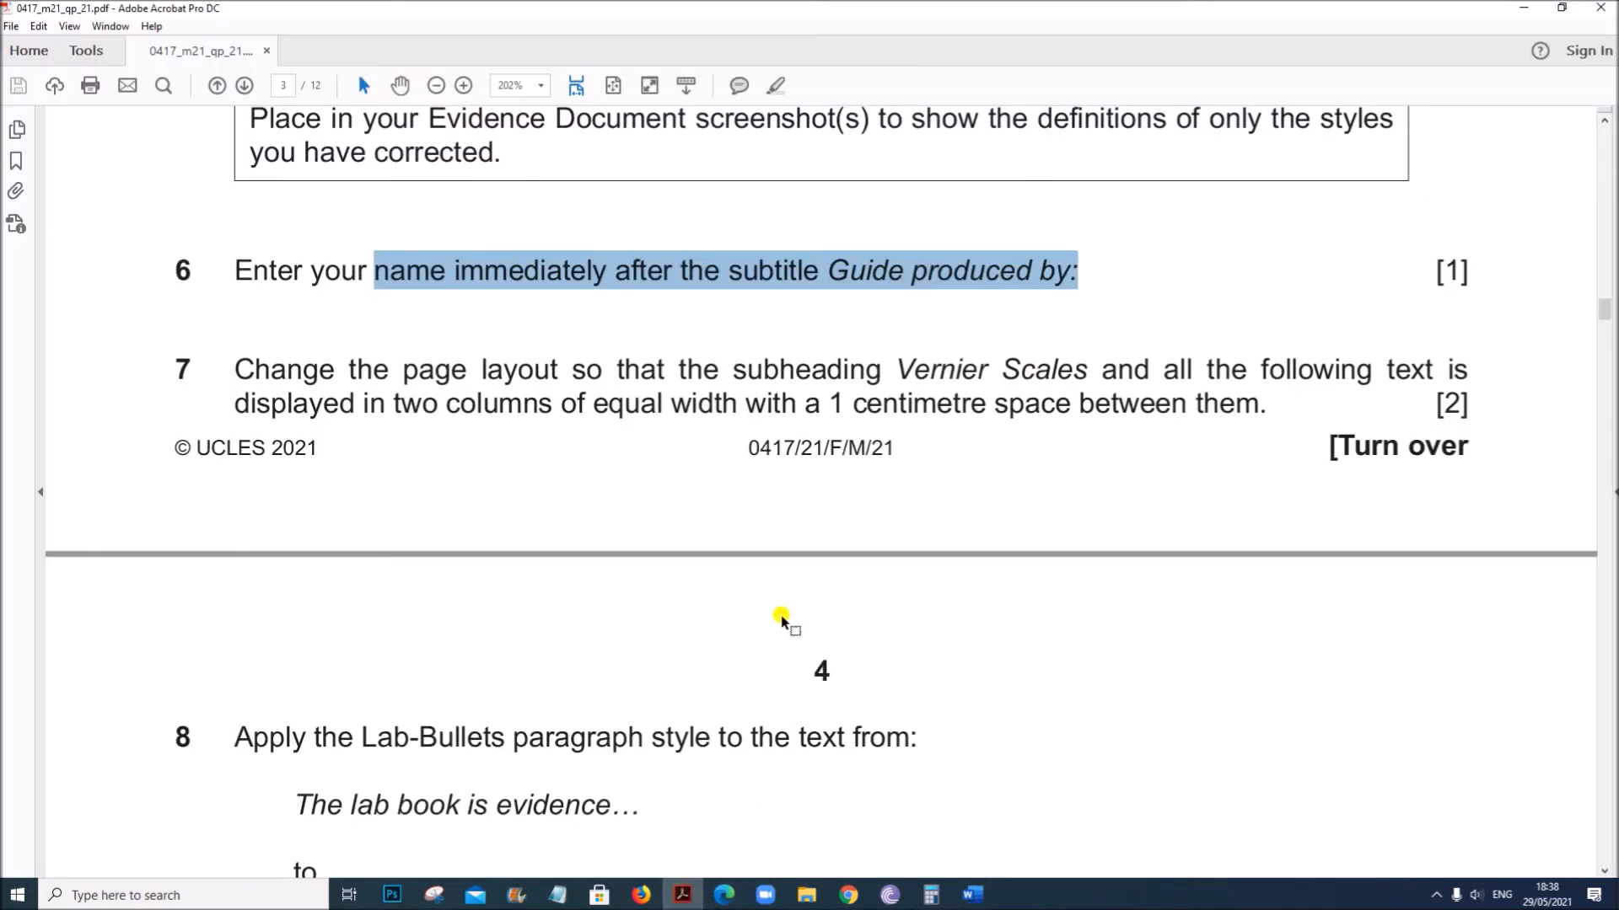
scroll(545, 531, down, 3)
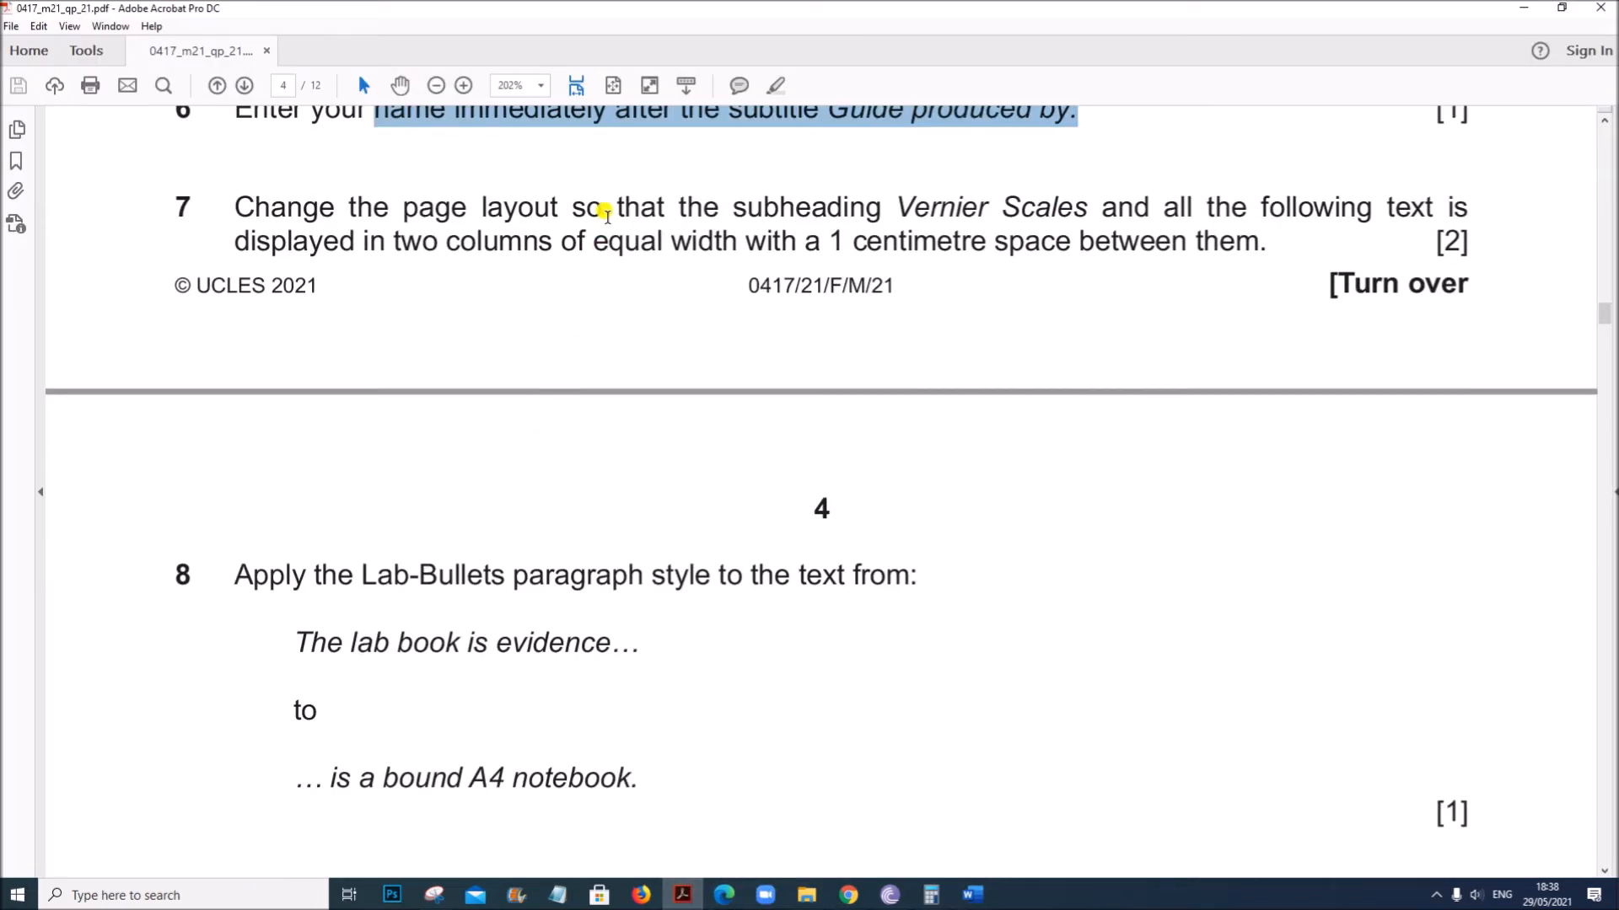
drag(624, 209, 1217, 246)
scroll(849, 300, up, 2)
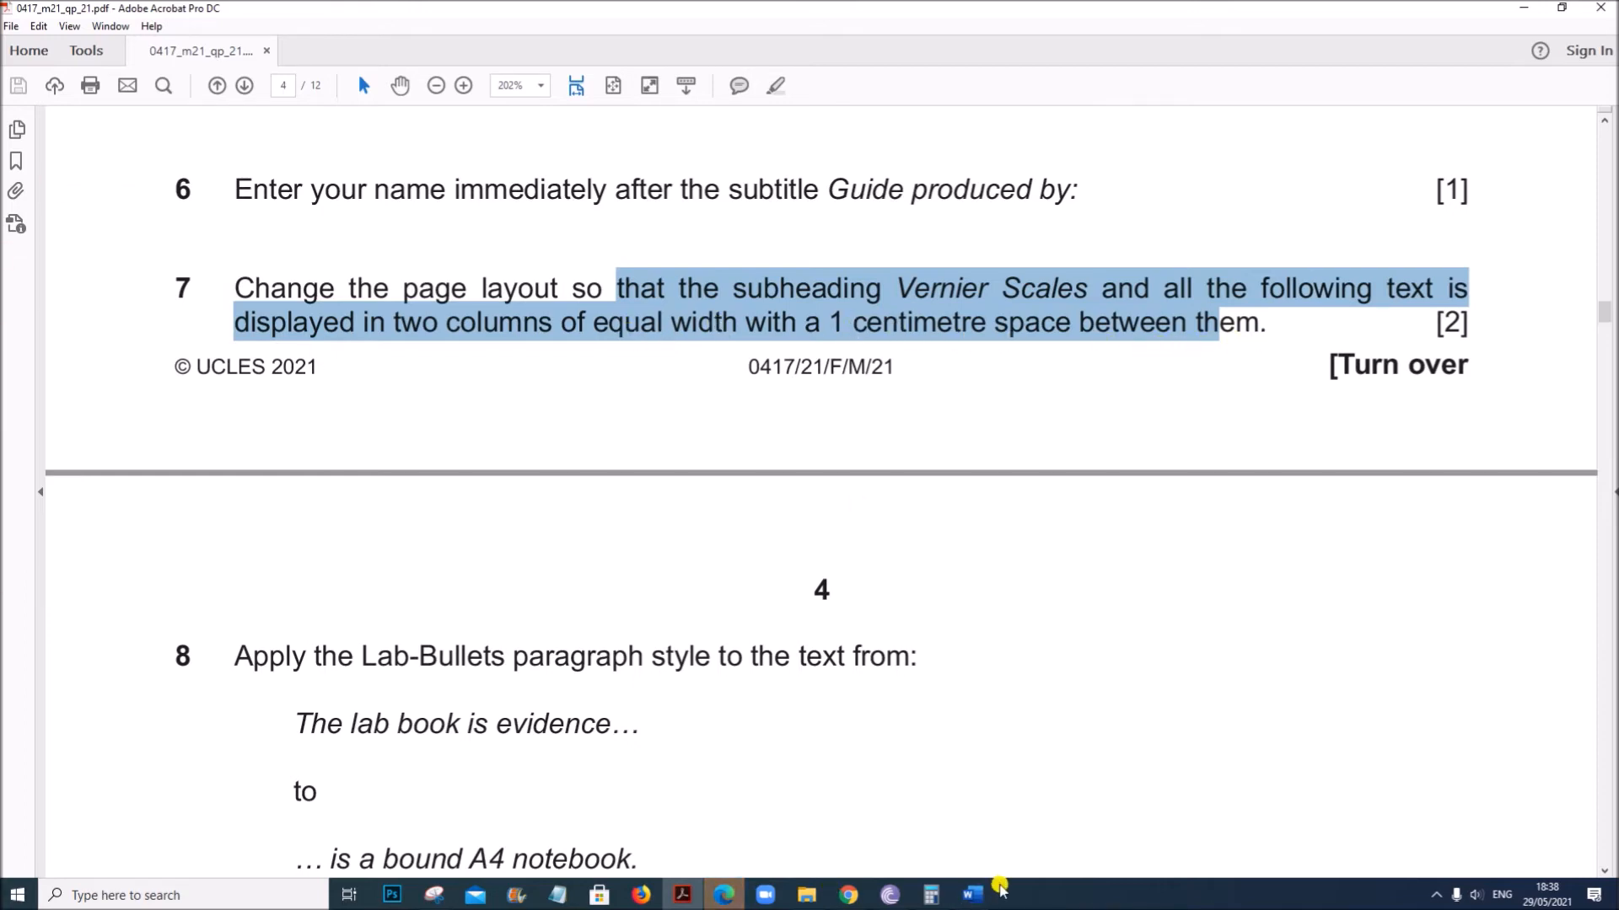
mouse_move(980, 900)
click(1055, 835)
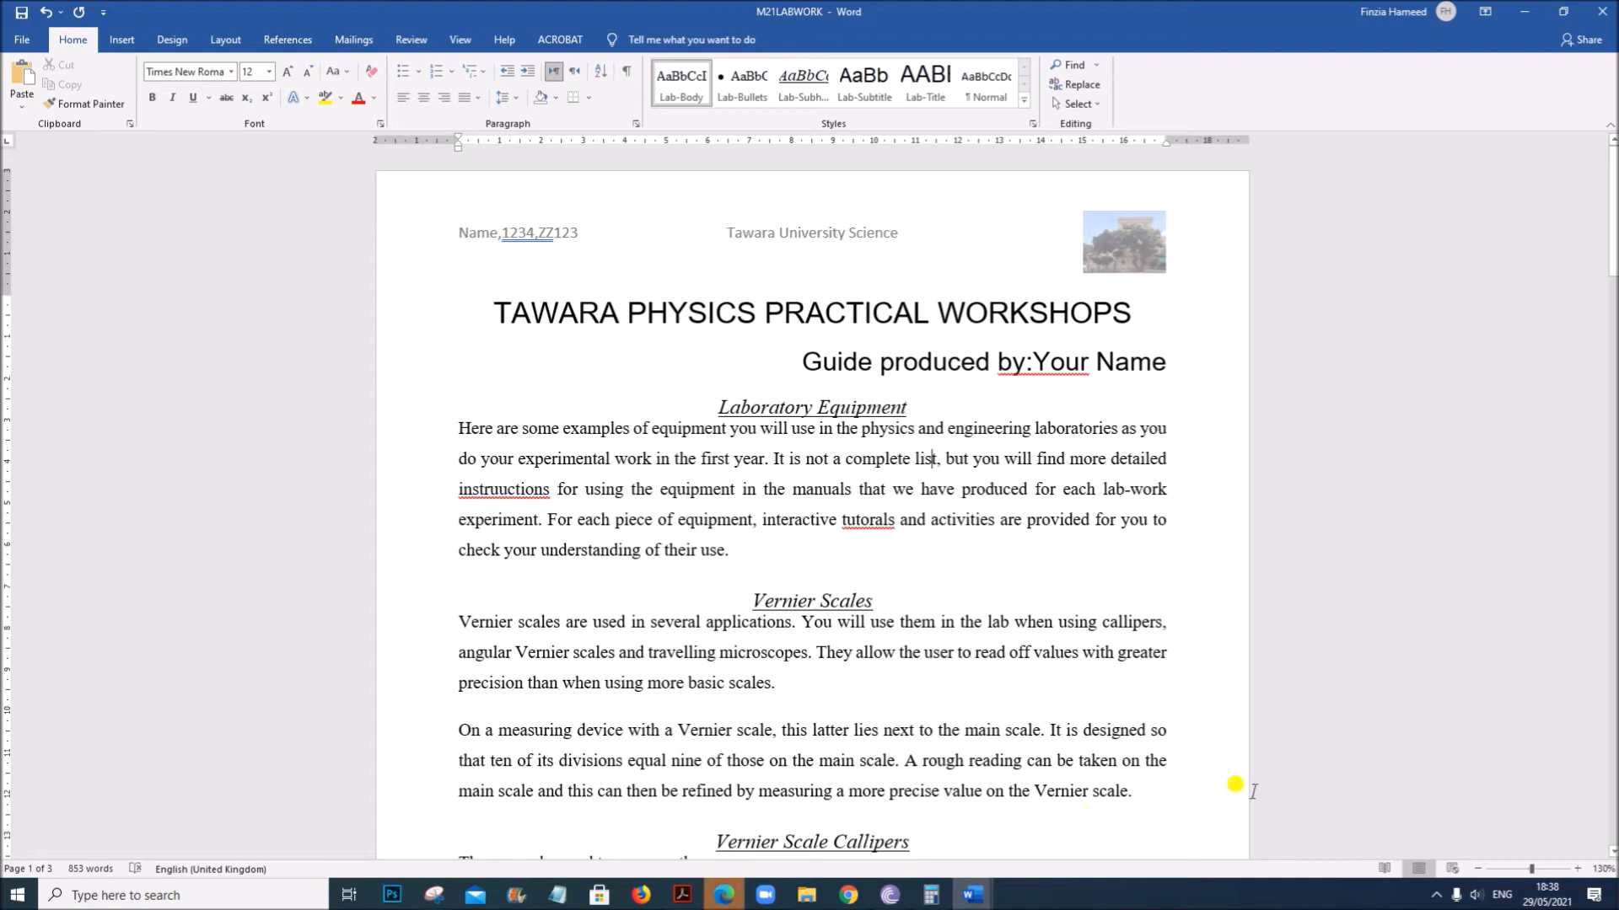
Lay out the subheading Vernier Scales and all following text in two equal-width columns with 1 cm spacing.
scroll(755, 660, down, 3)
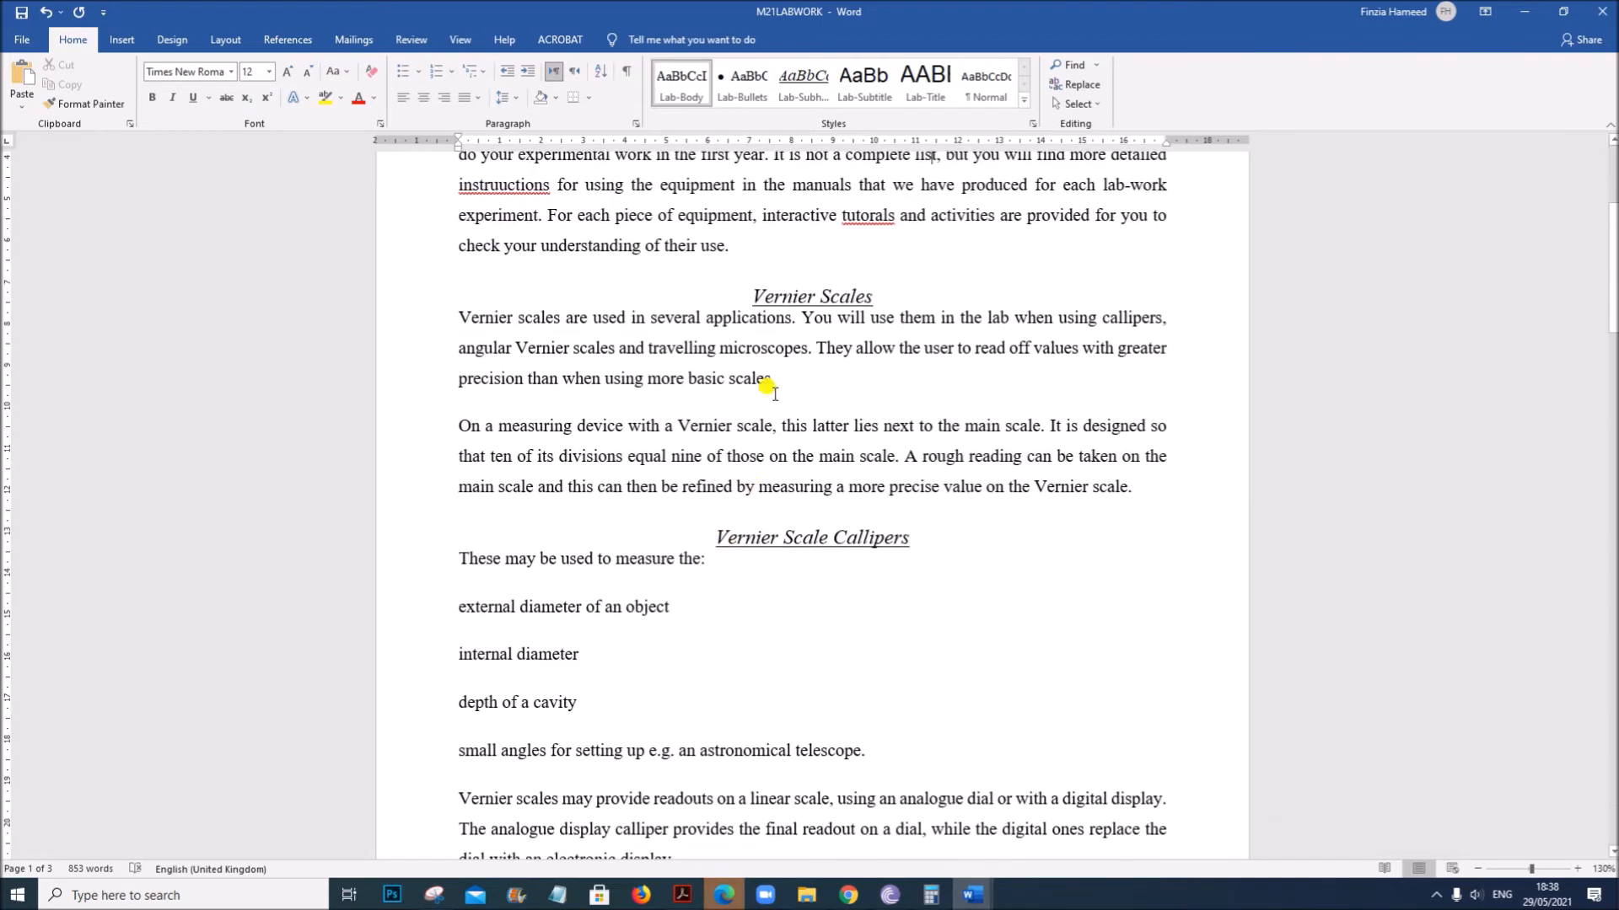
drag(749, 293, 1182, 662)
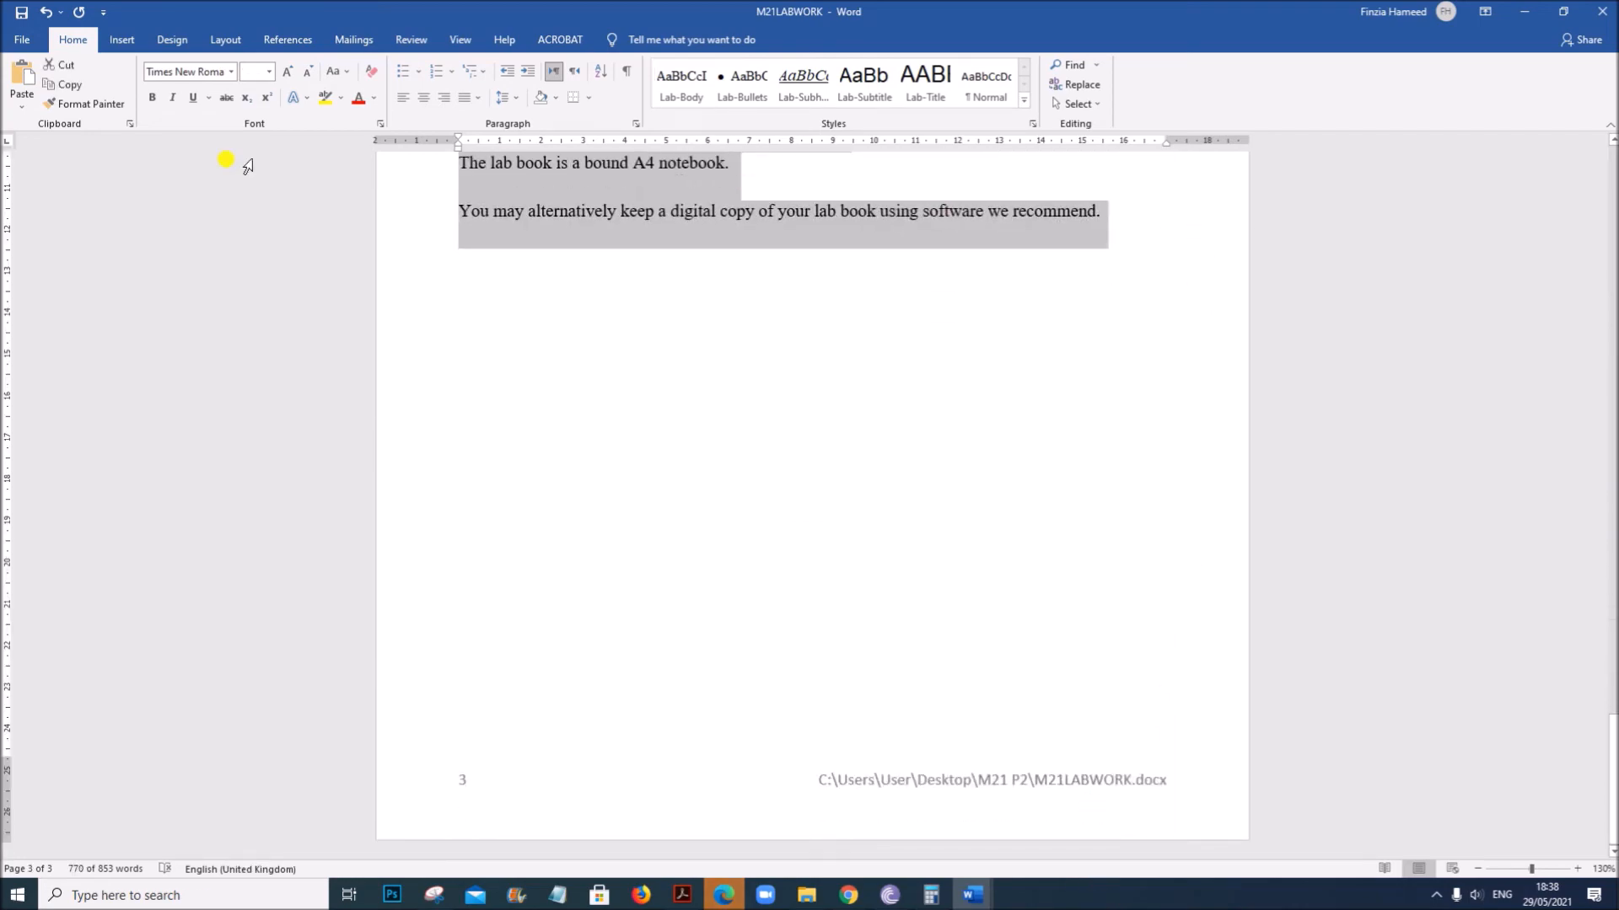
click(221, 44)
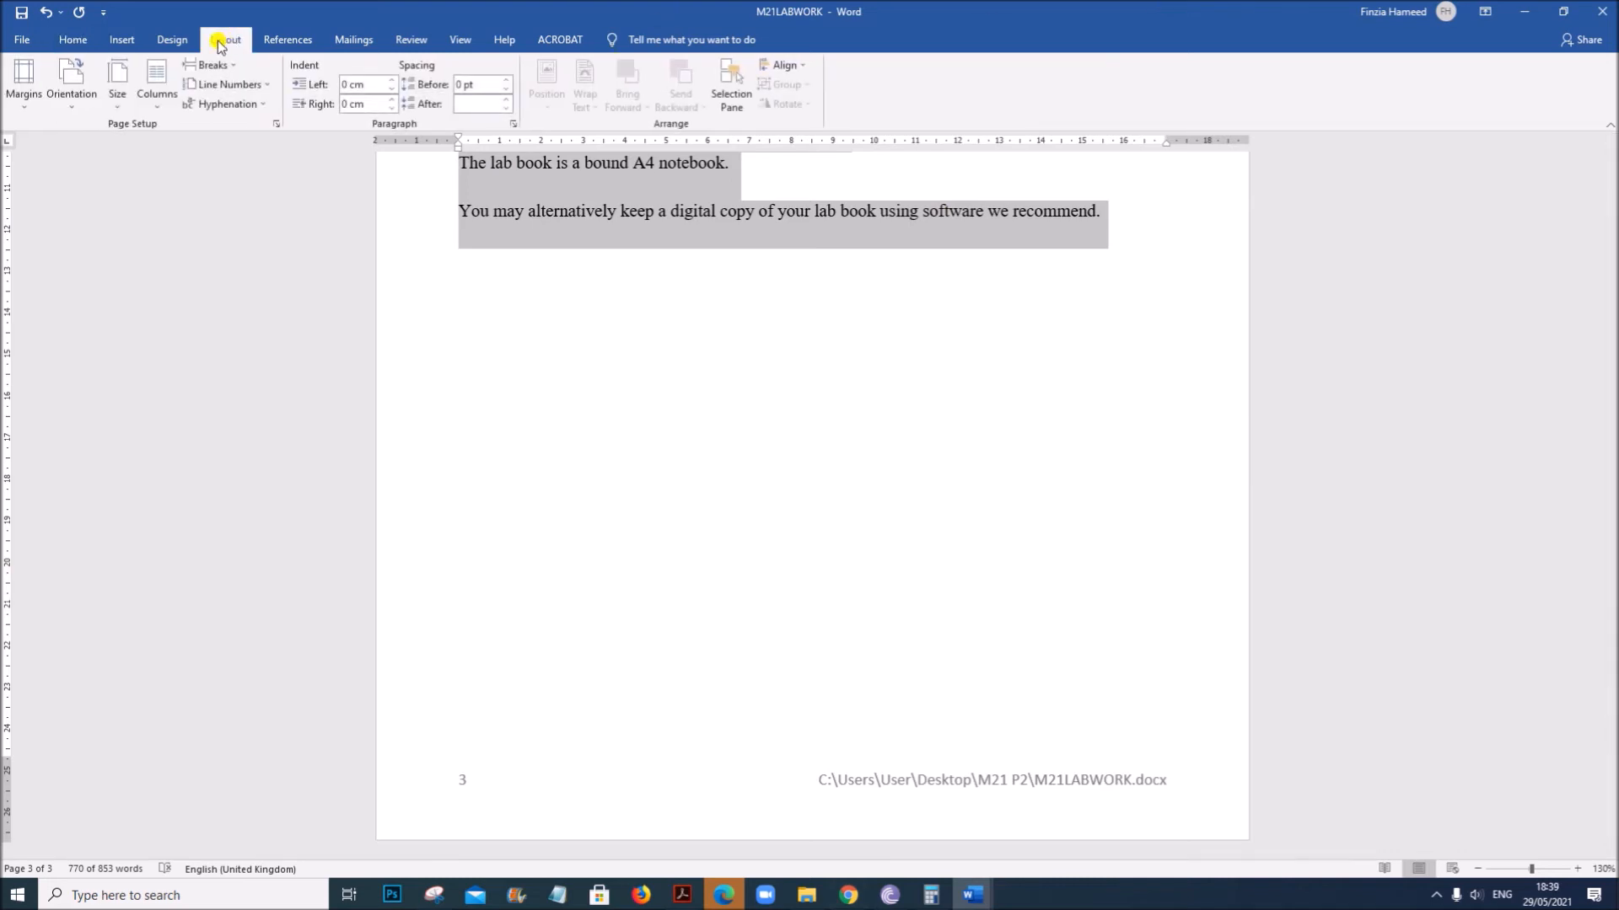
click(160, 108)
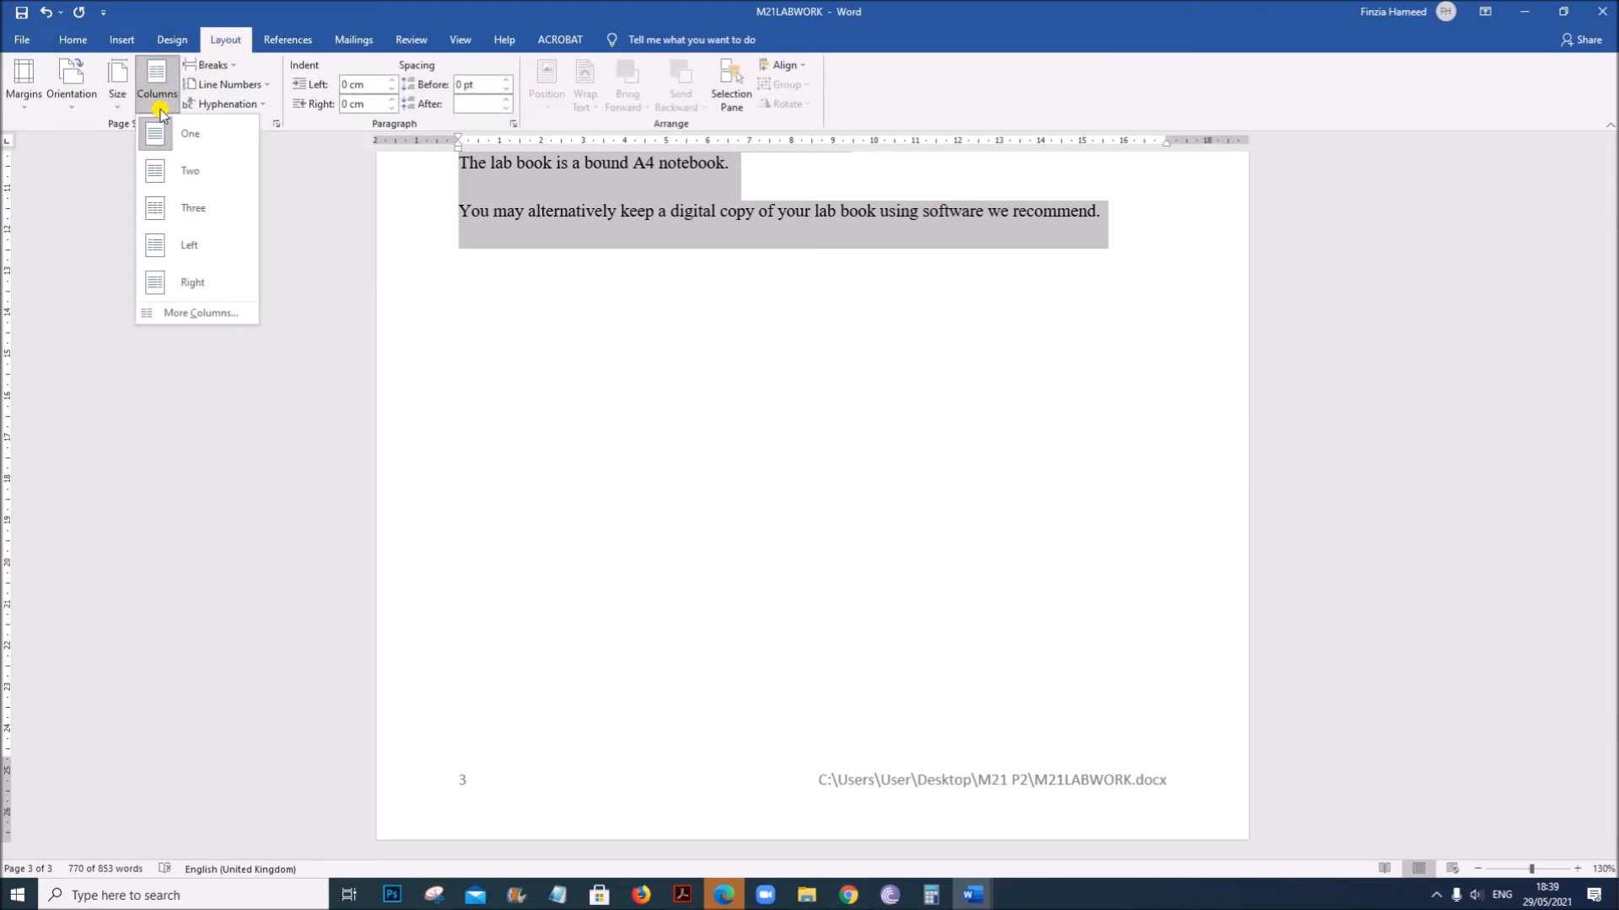
click(217, 313)
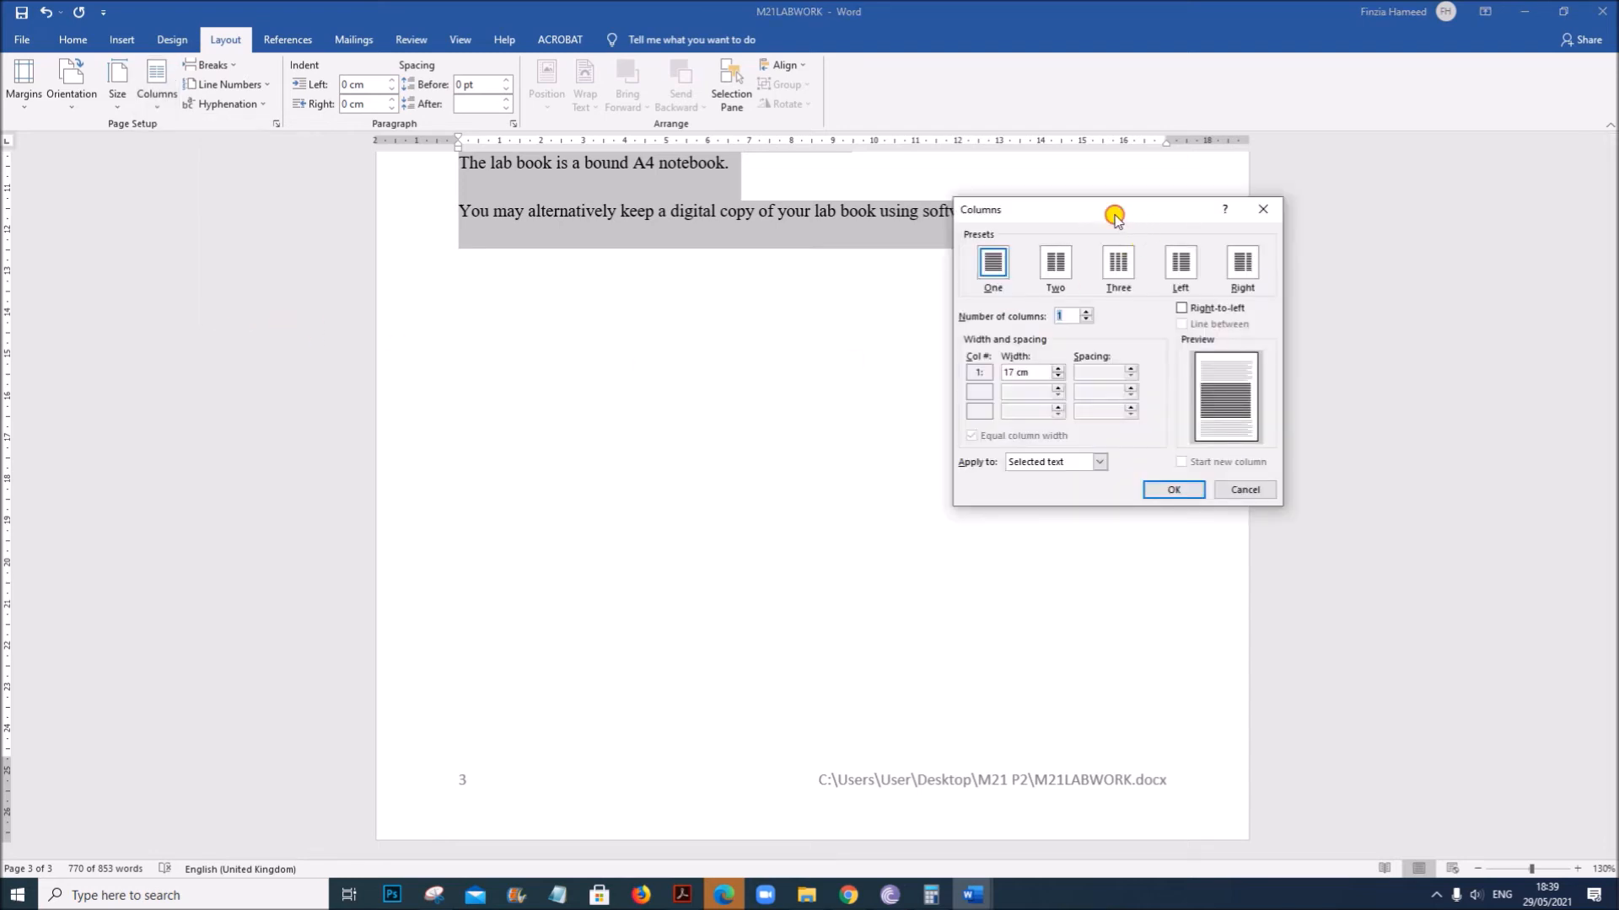
drag(1115, 218, 873, 231)
click(816, 283)
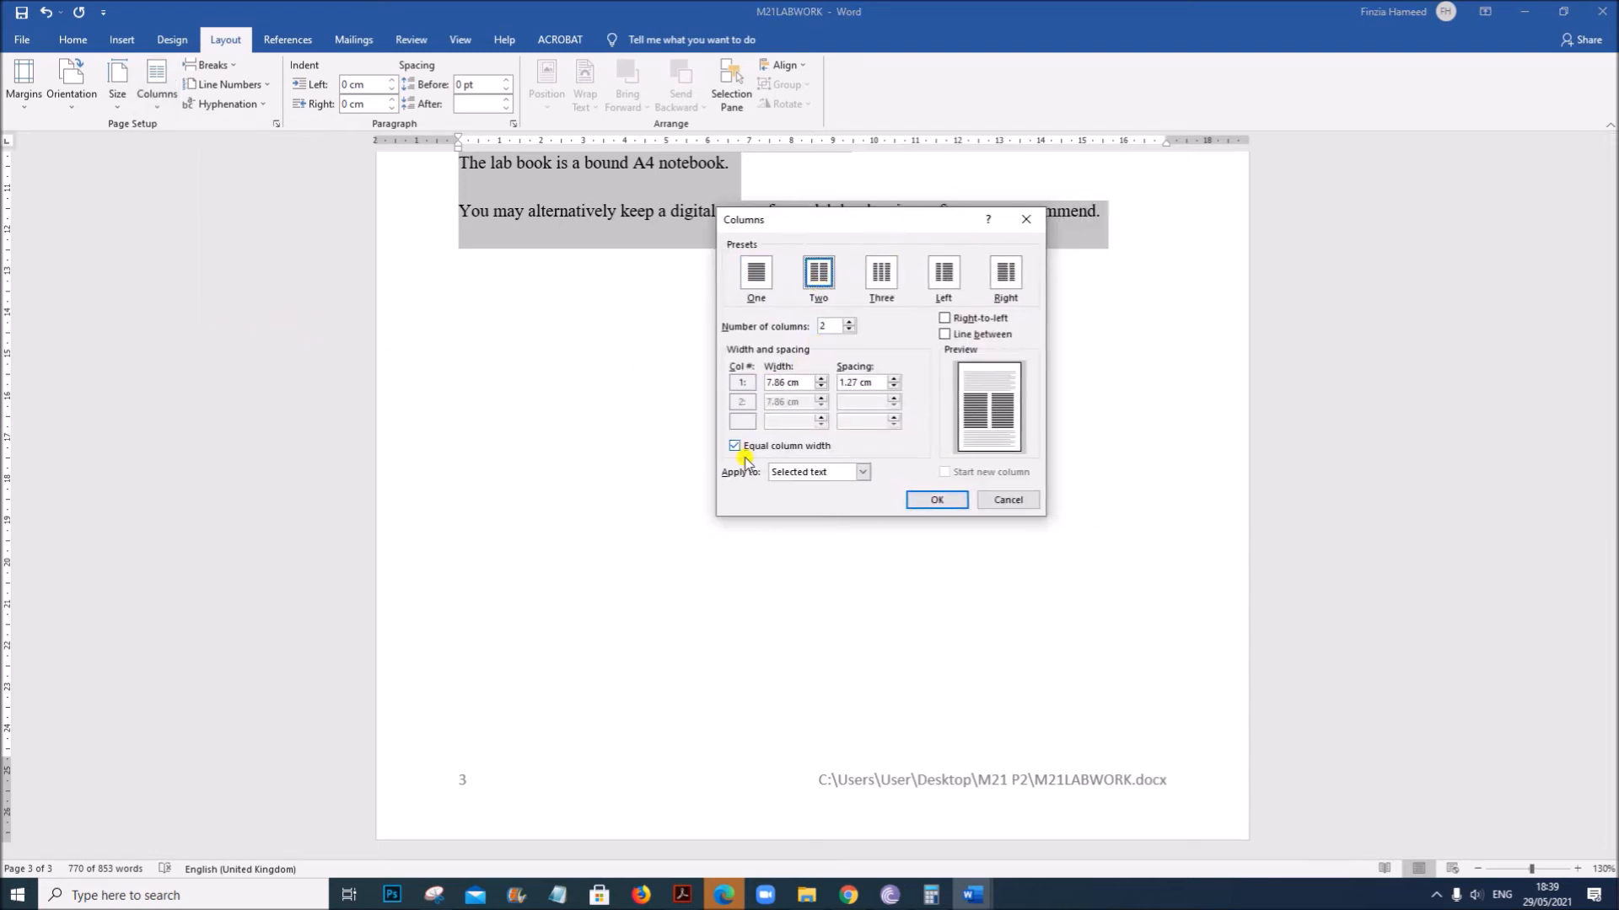
double_click(850, 382)
click(932, 499)
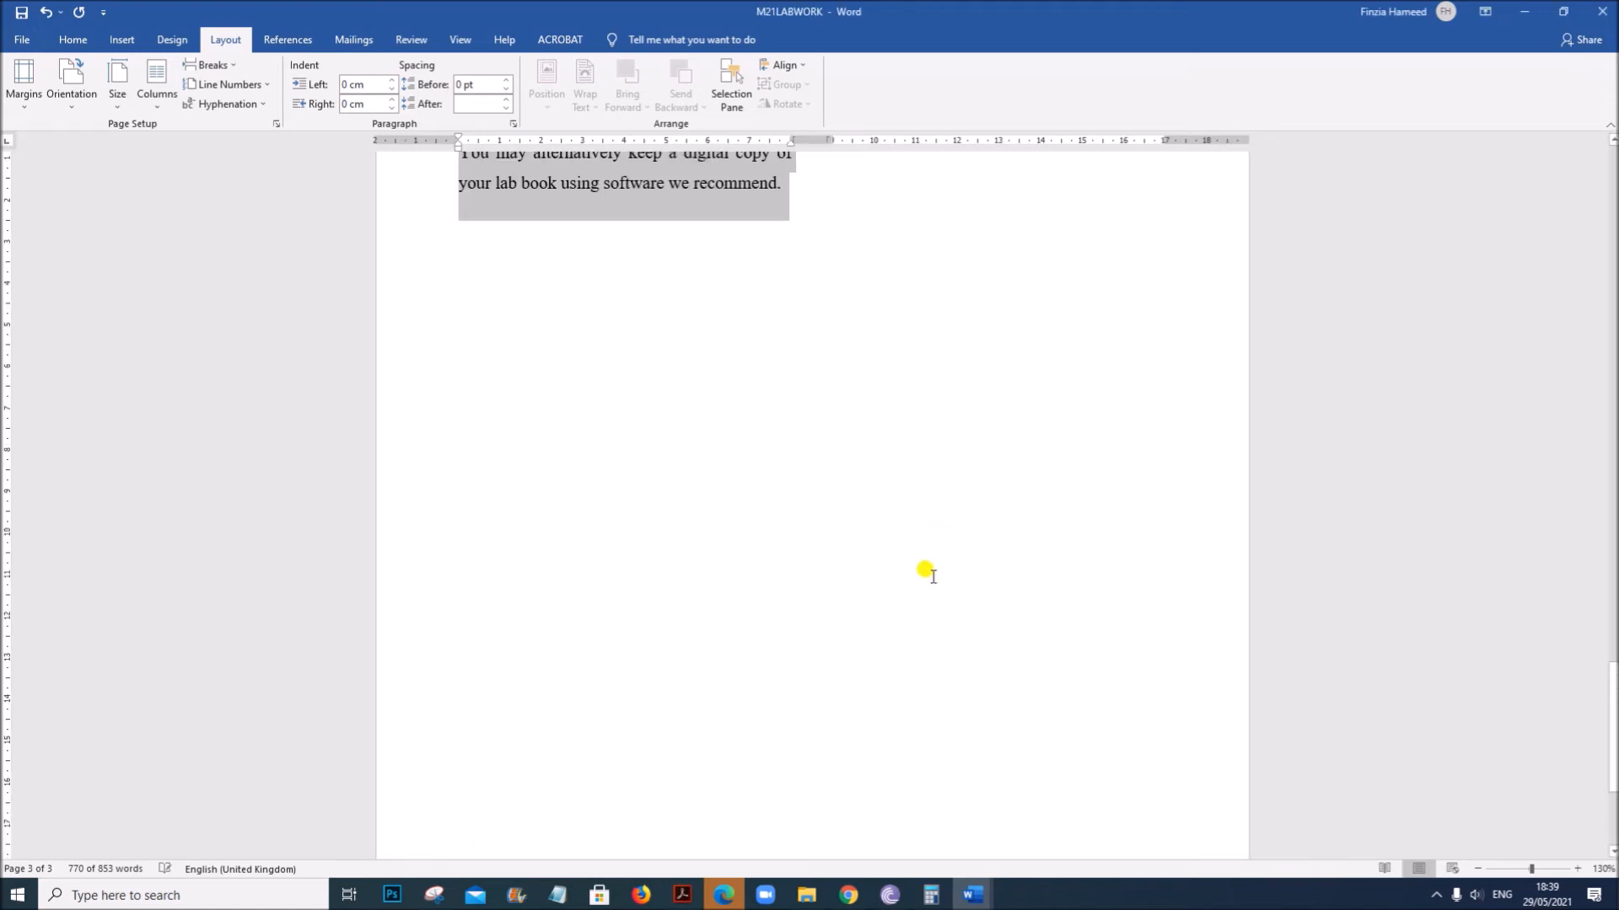
scroll(925, 571, up, 6)
scroll(933, 580, up, 15)
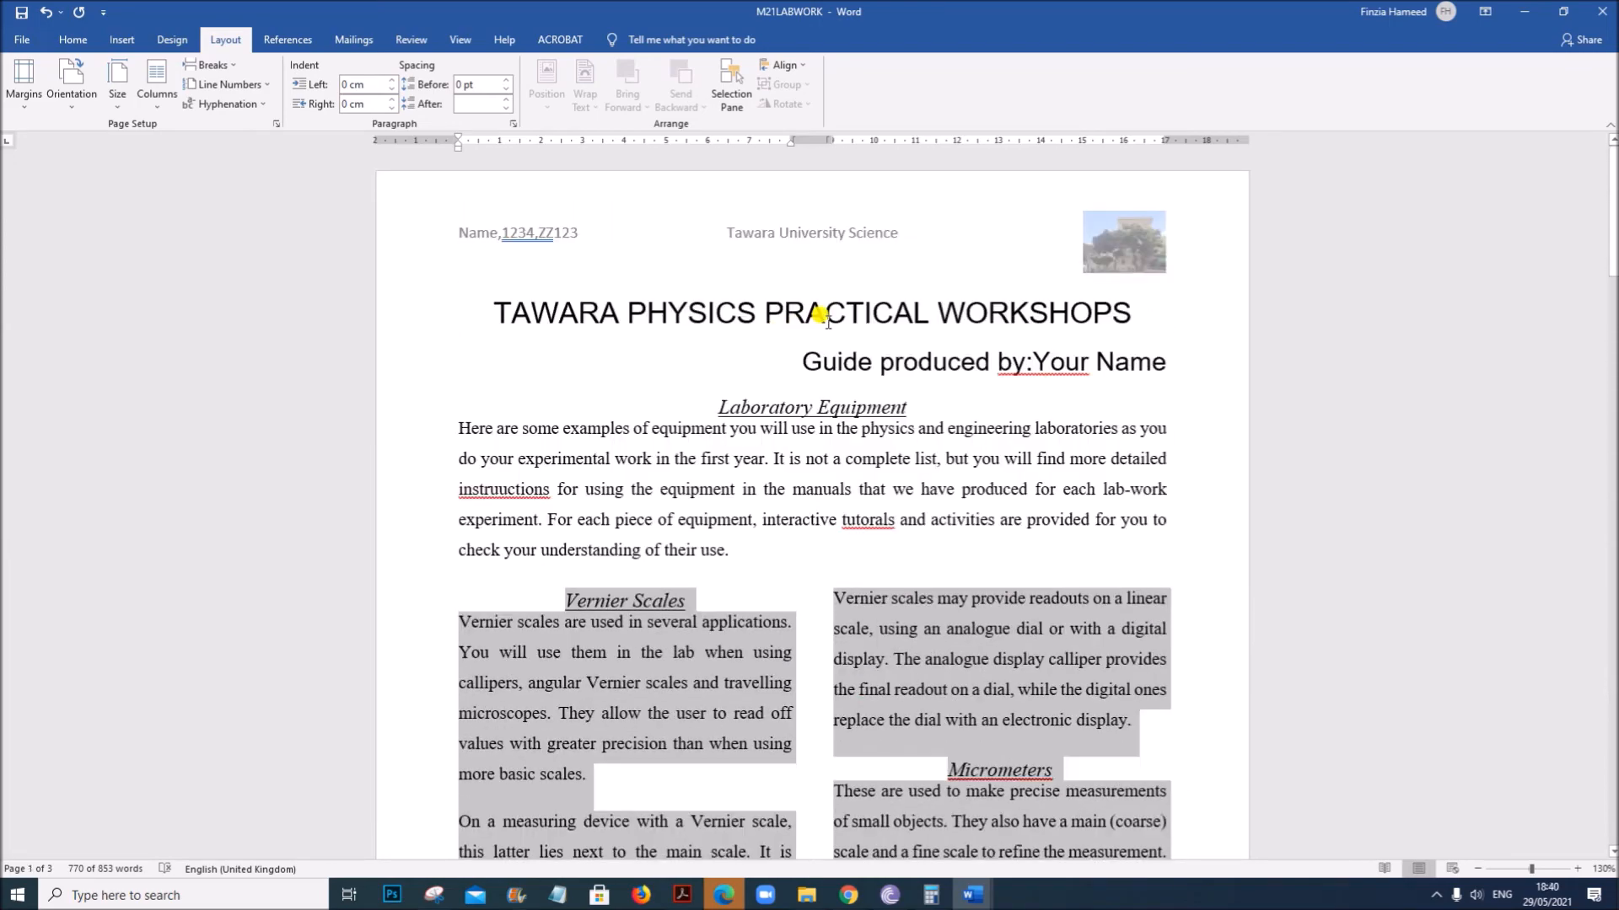
scroll(727, 348, down, 8)
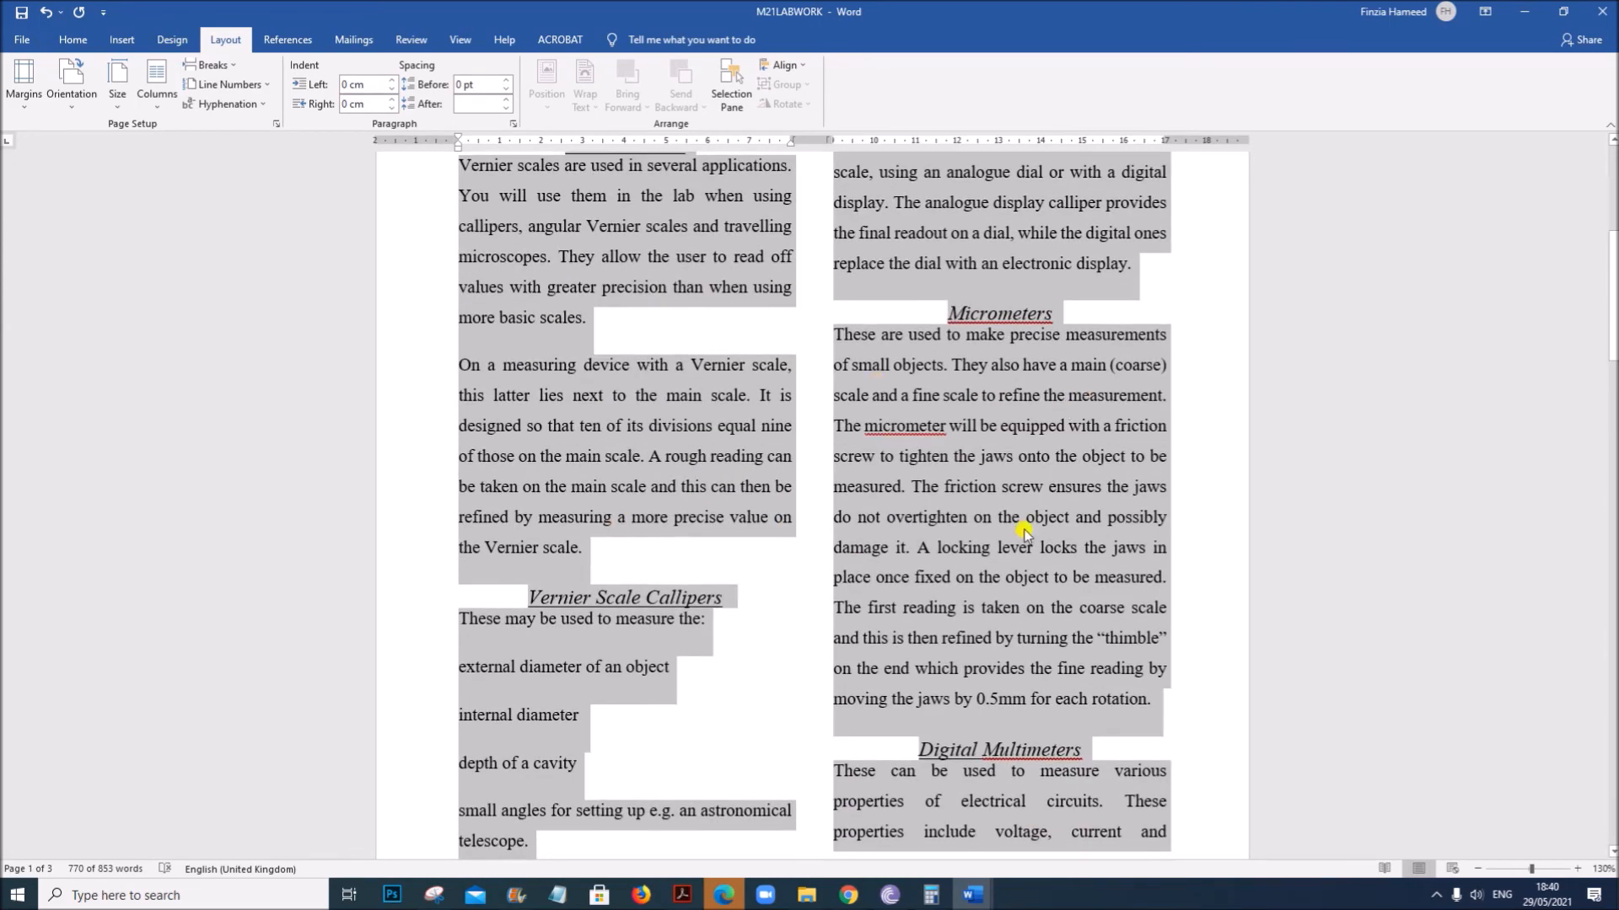
click(881, 605)
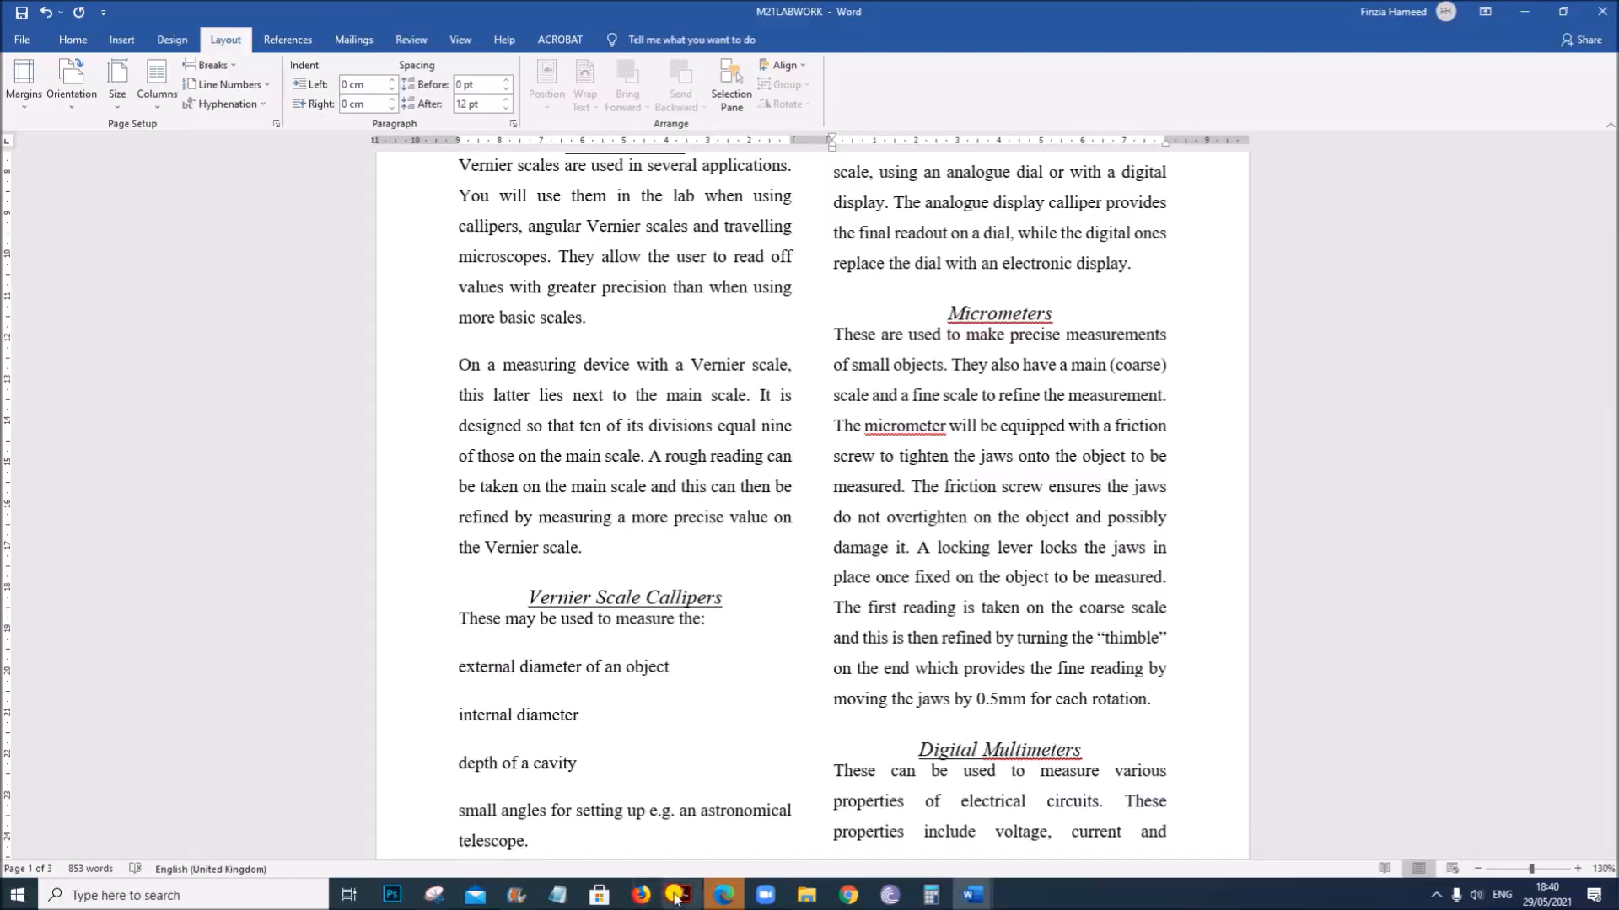
Read question 8 in the exam paper about applying the Lab-Bullets paragraph style, and return to M21LABWORK.
click(683, 894)
scroll(742, 636, down, 3)
scroll(741, 636, down, 3)
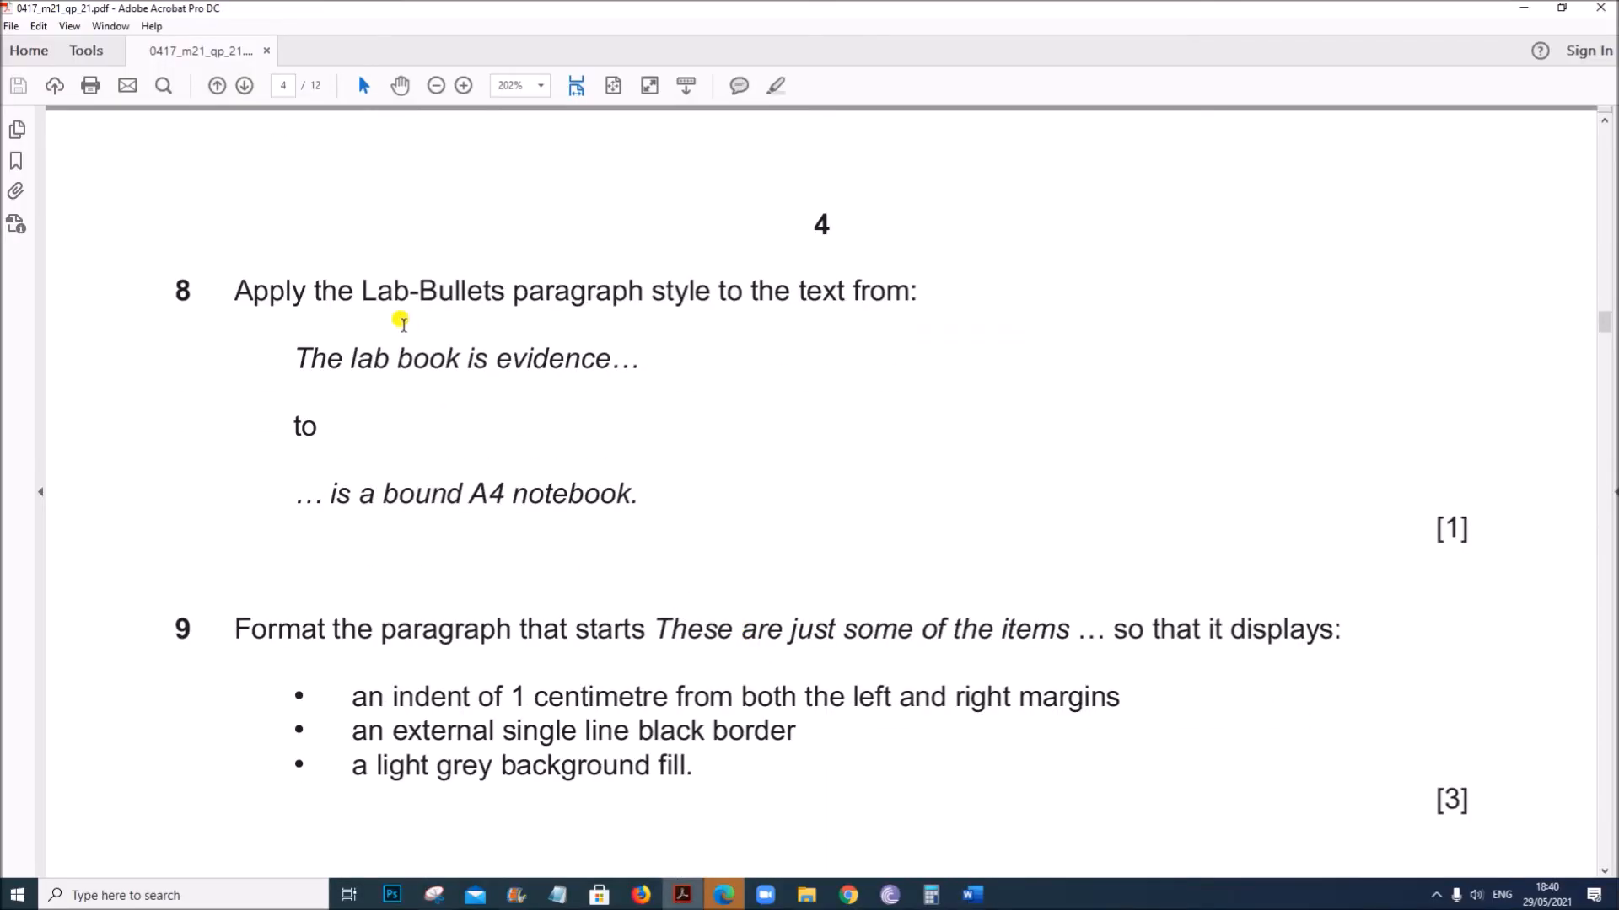
drag(358, 291, 917, 291)
drag(290, 358, 642, 501)
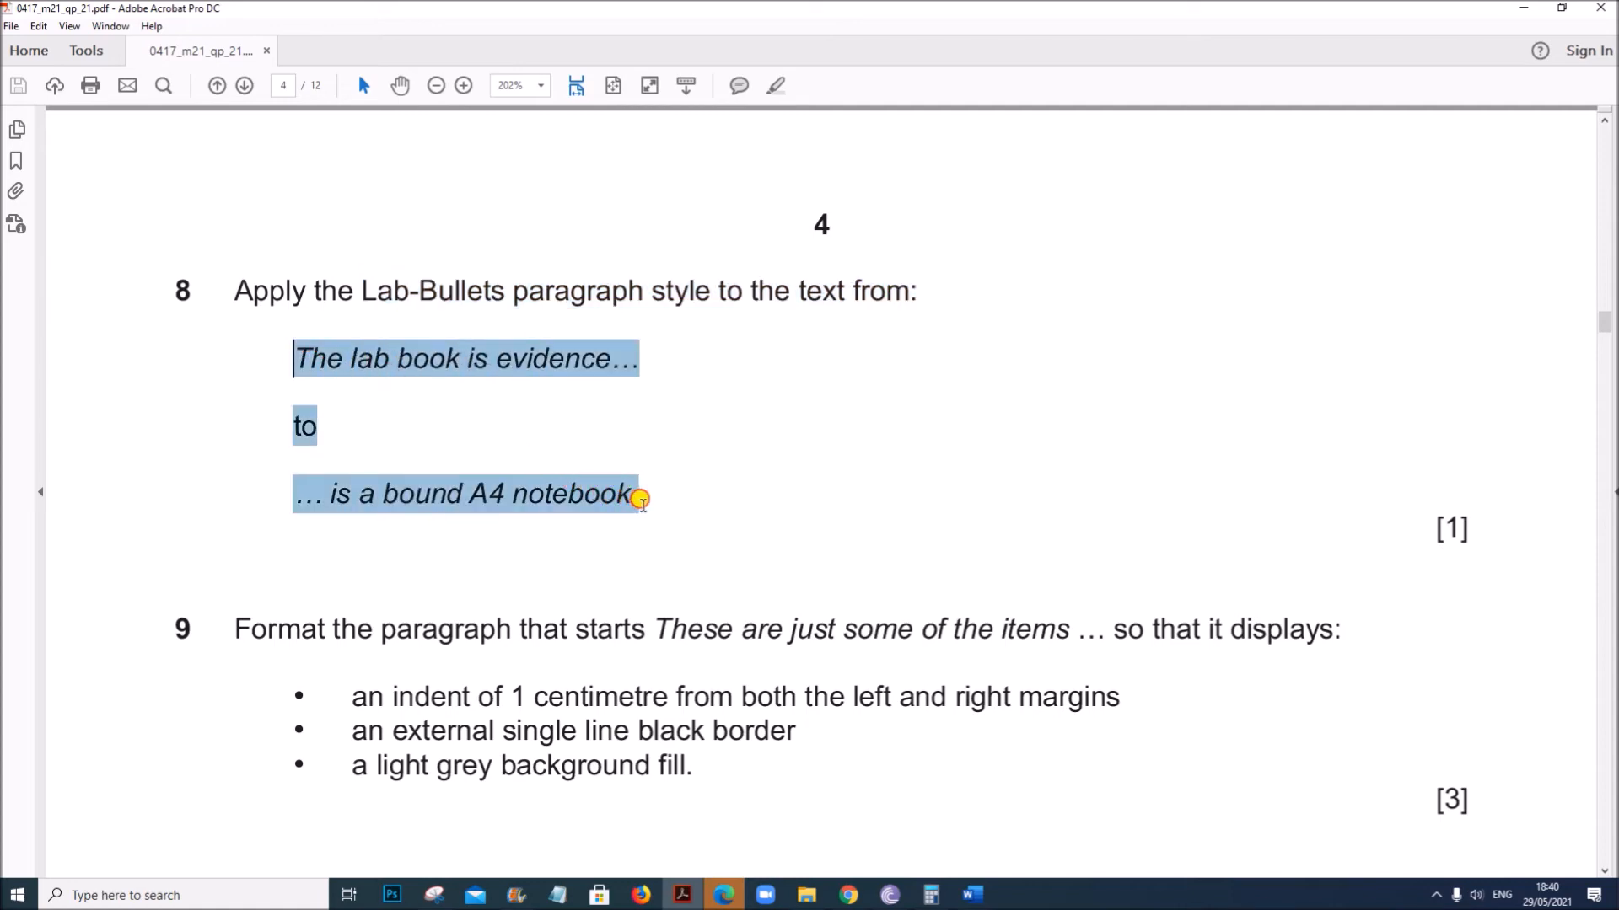
mouse_move(973, 895)
click(1024, 837)
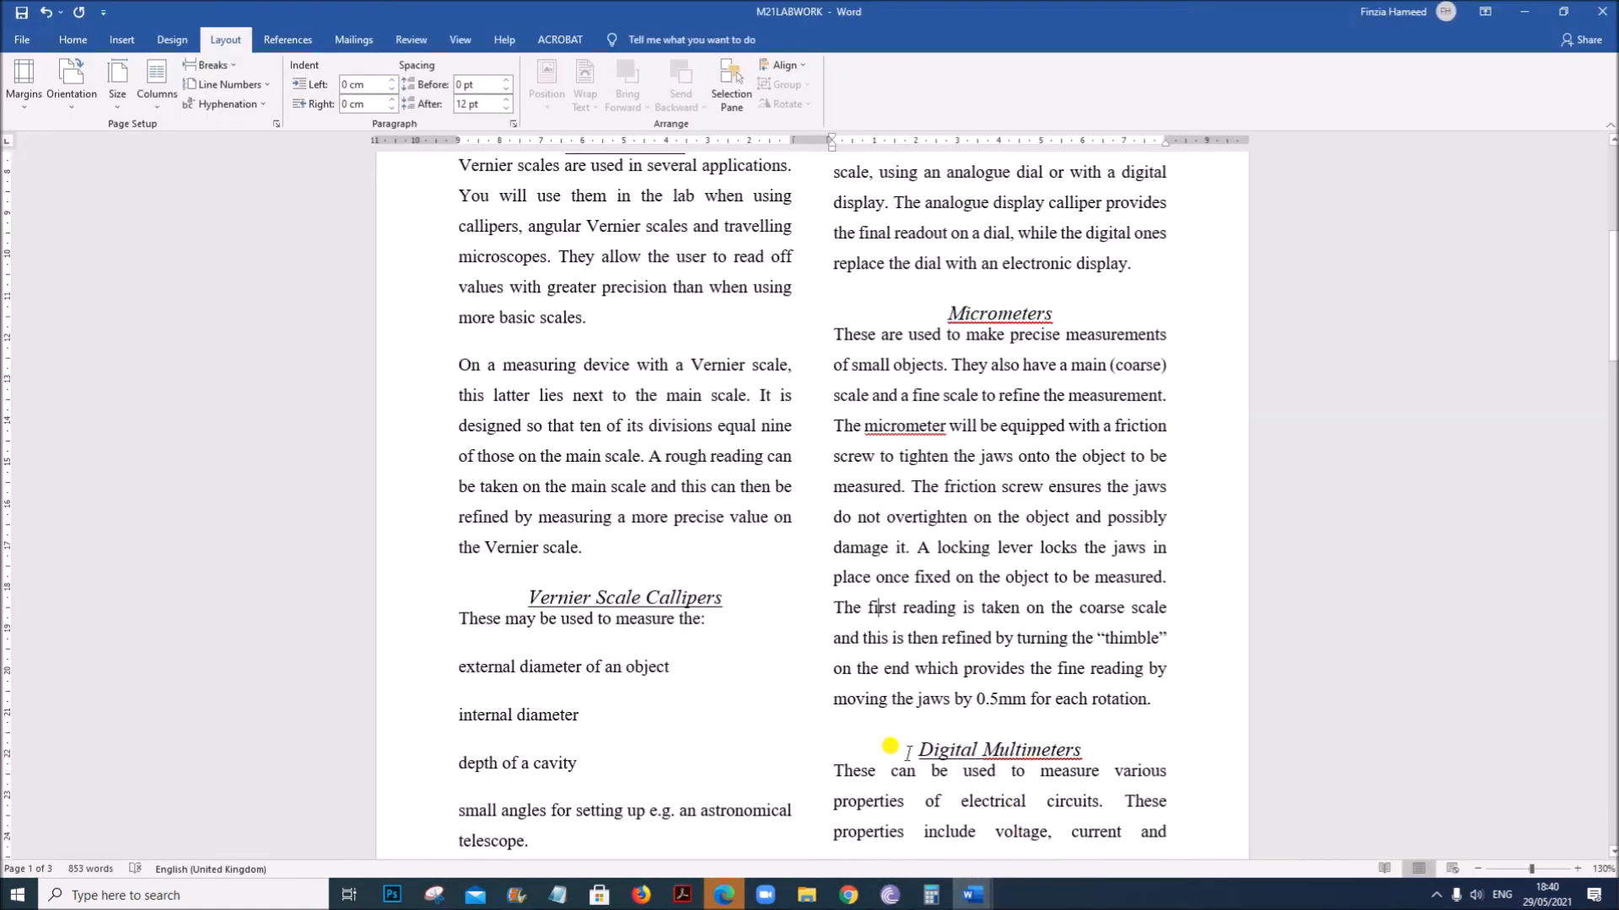
Apply the Lab-Bullets style to the paragraphs from "The lab book is evidence" to "The lab book is a bound A4 notebook.".
scroll(863, 732, down, 12)
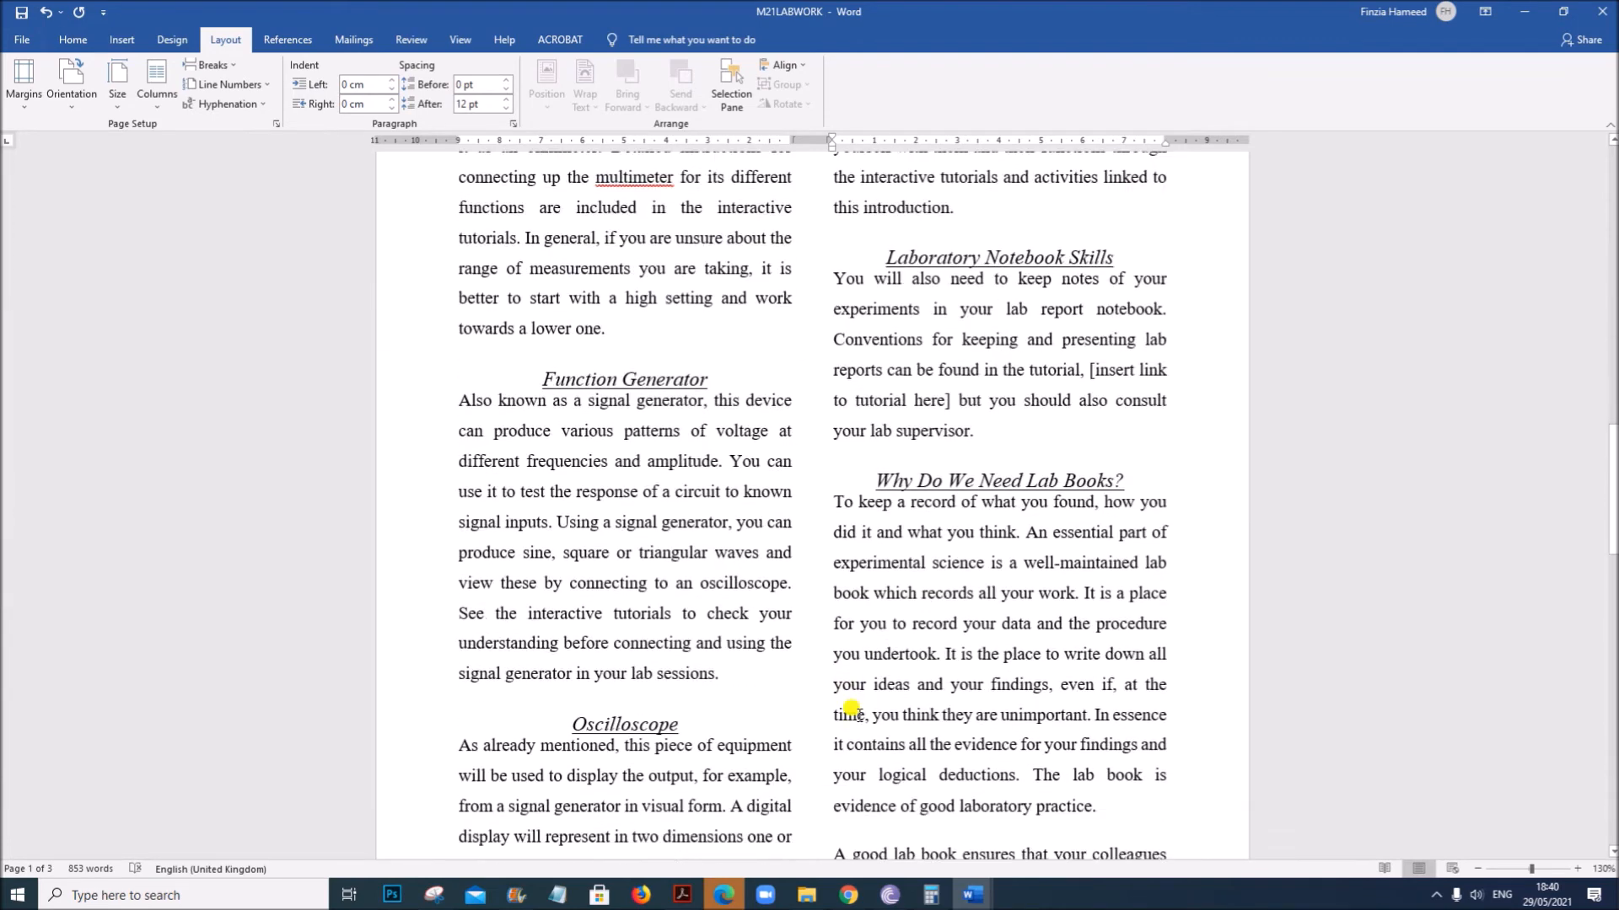
scroll(859, 716, down, 3)
scroll(859, 715, down, 1)
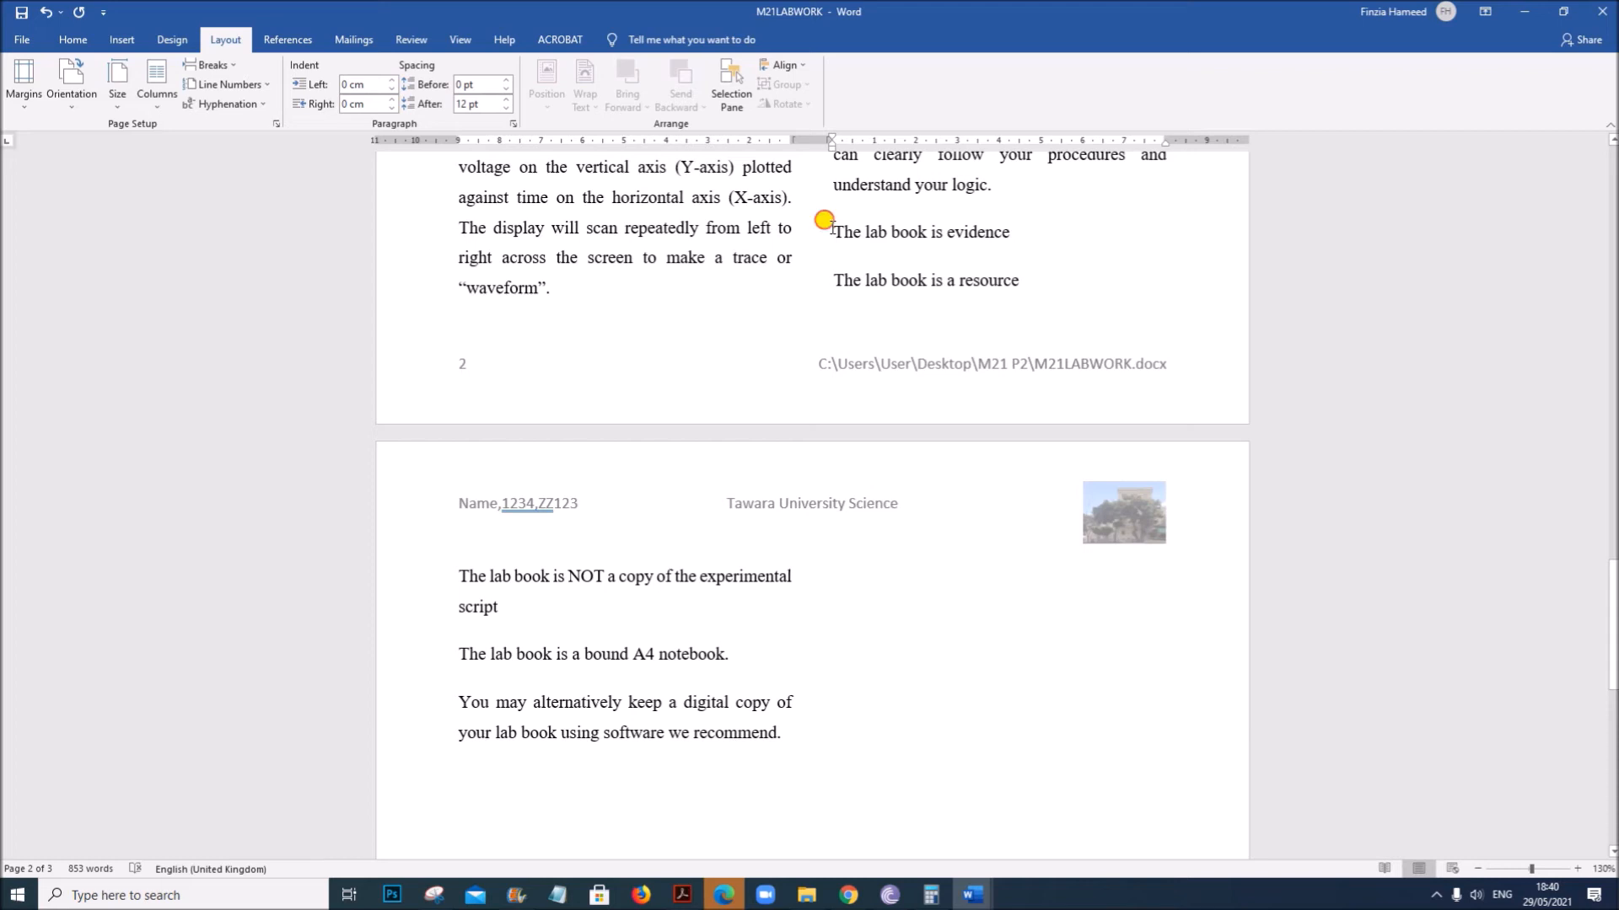
drag(827, 230, 736, 641)
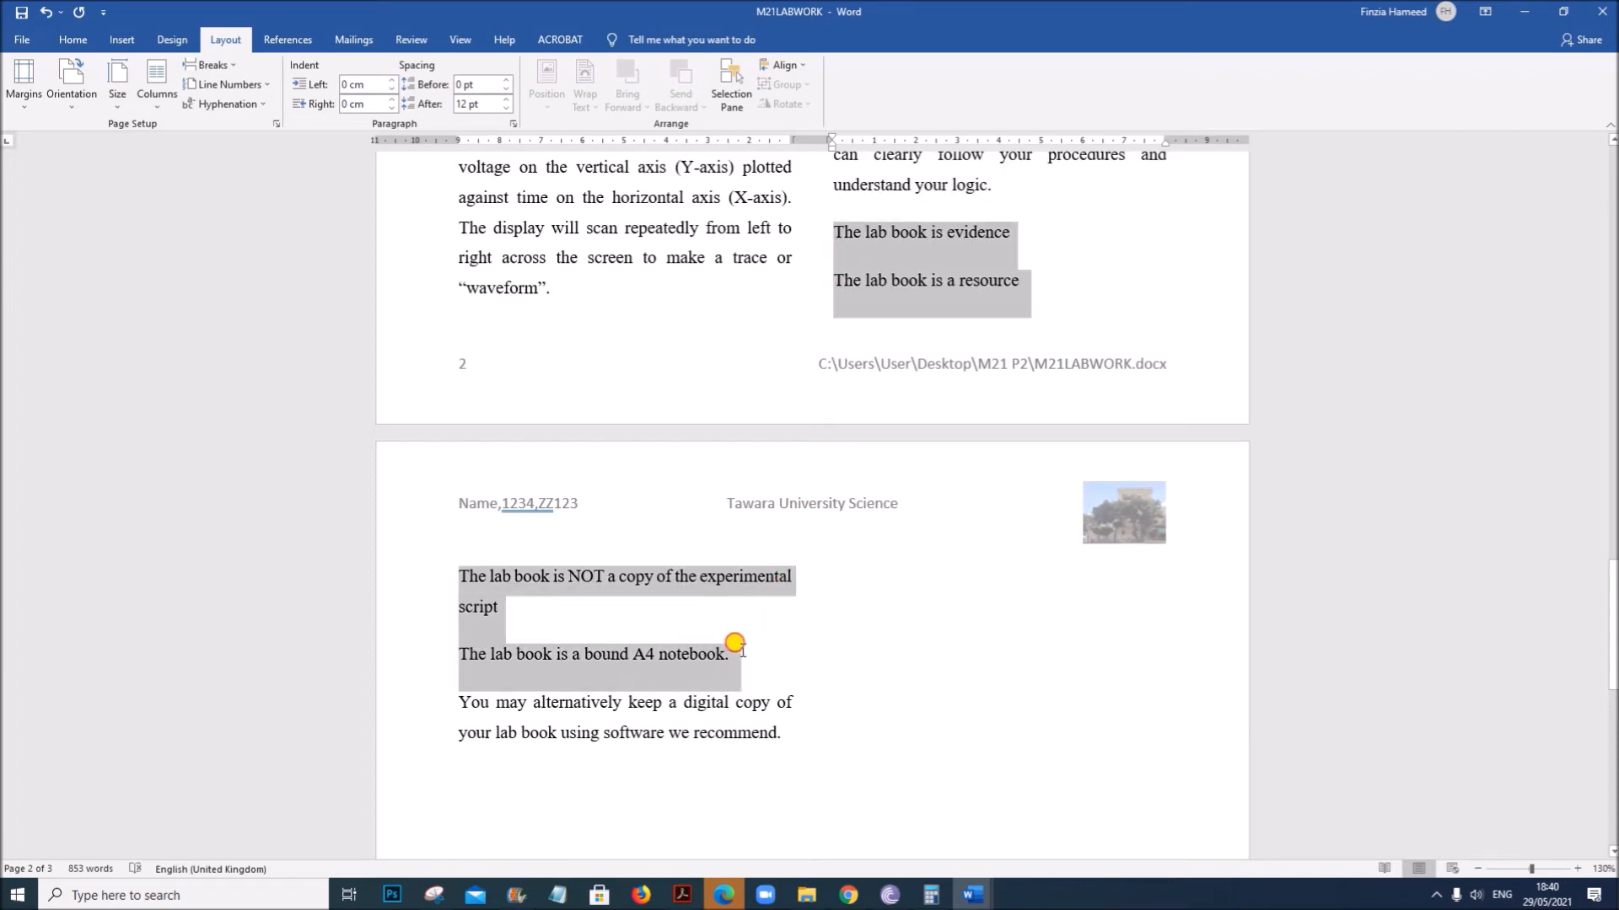
click(74, 39)
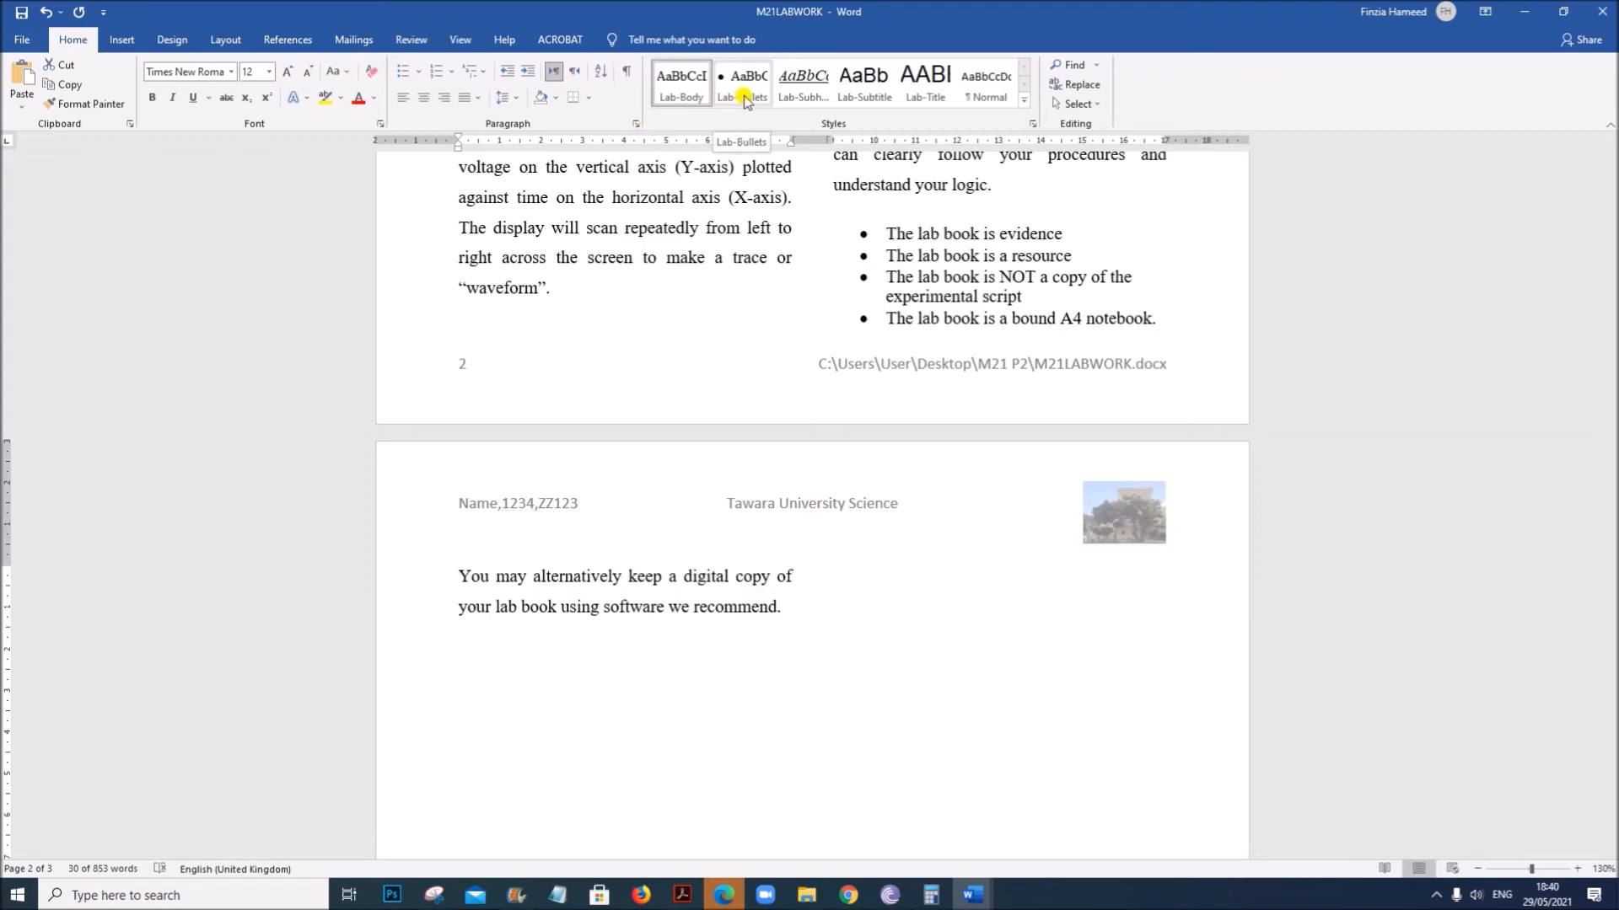
click(743, 97)
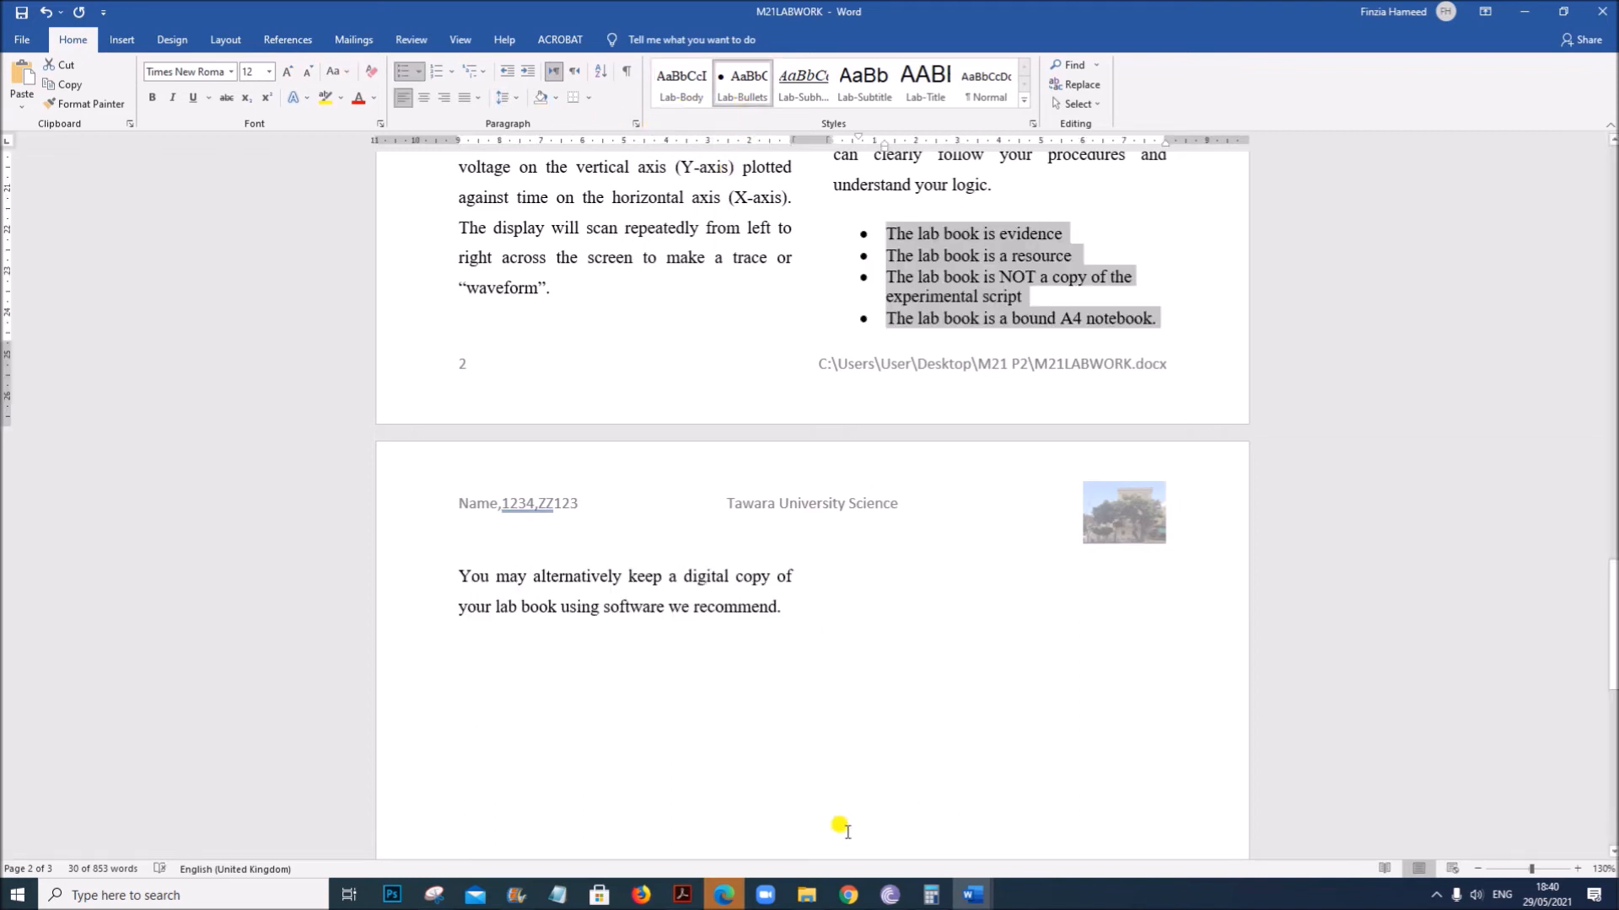
Read question 9 in the exam paper about formatting the paragraph "These are just some of the items", and return to M21LABWORK.
mouse_move(973, 898)
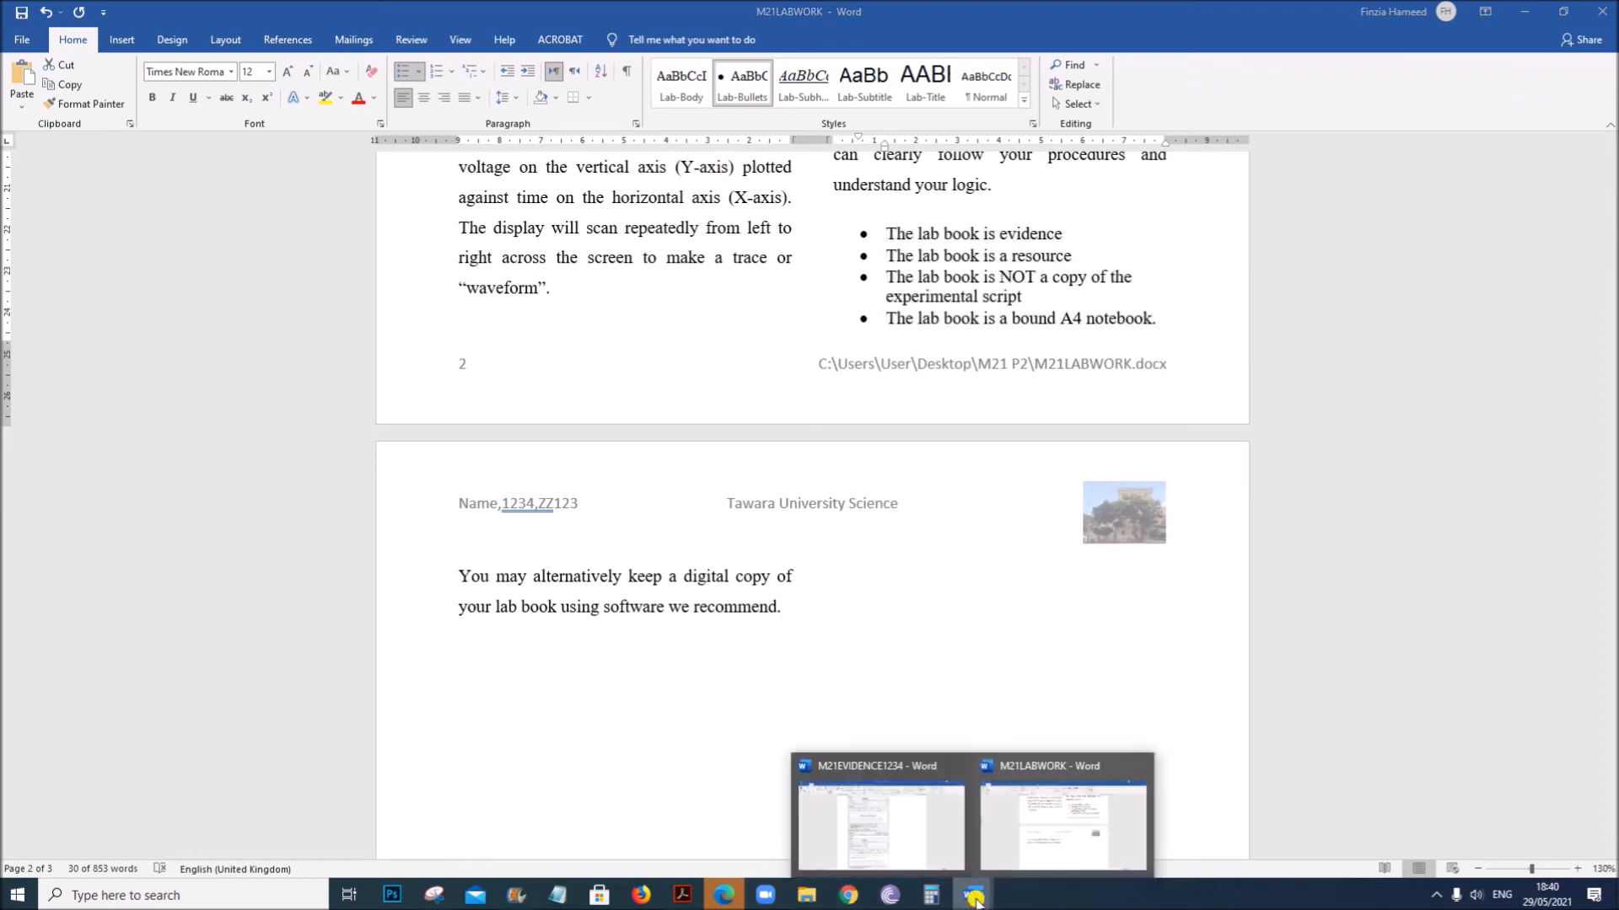
click(682, 896)
scroll(759, 700, down, 5)
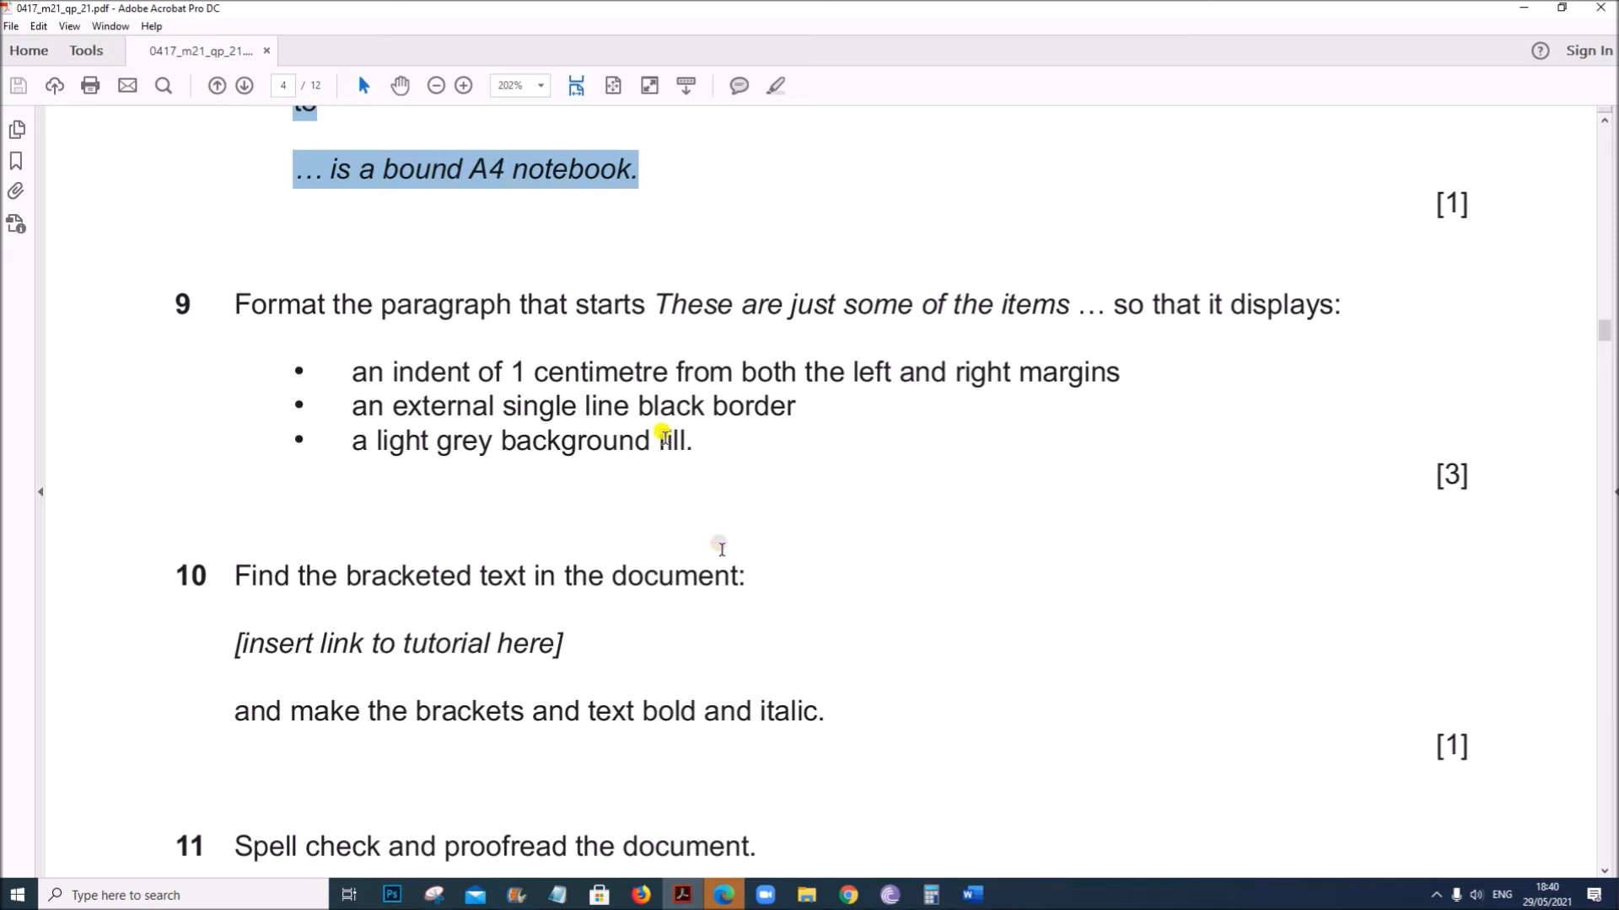
drag(654, 303, 1220, 307)
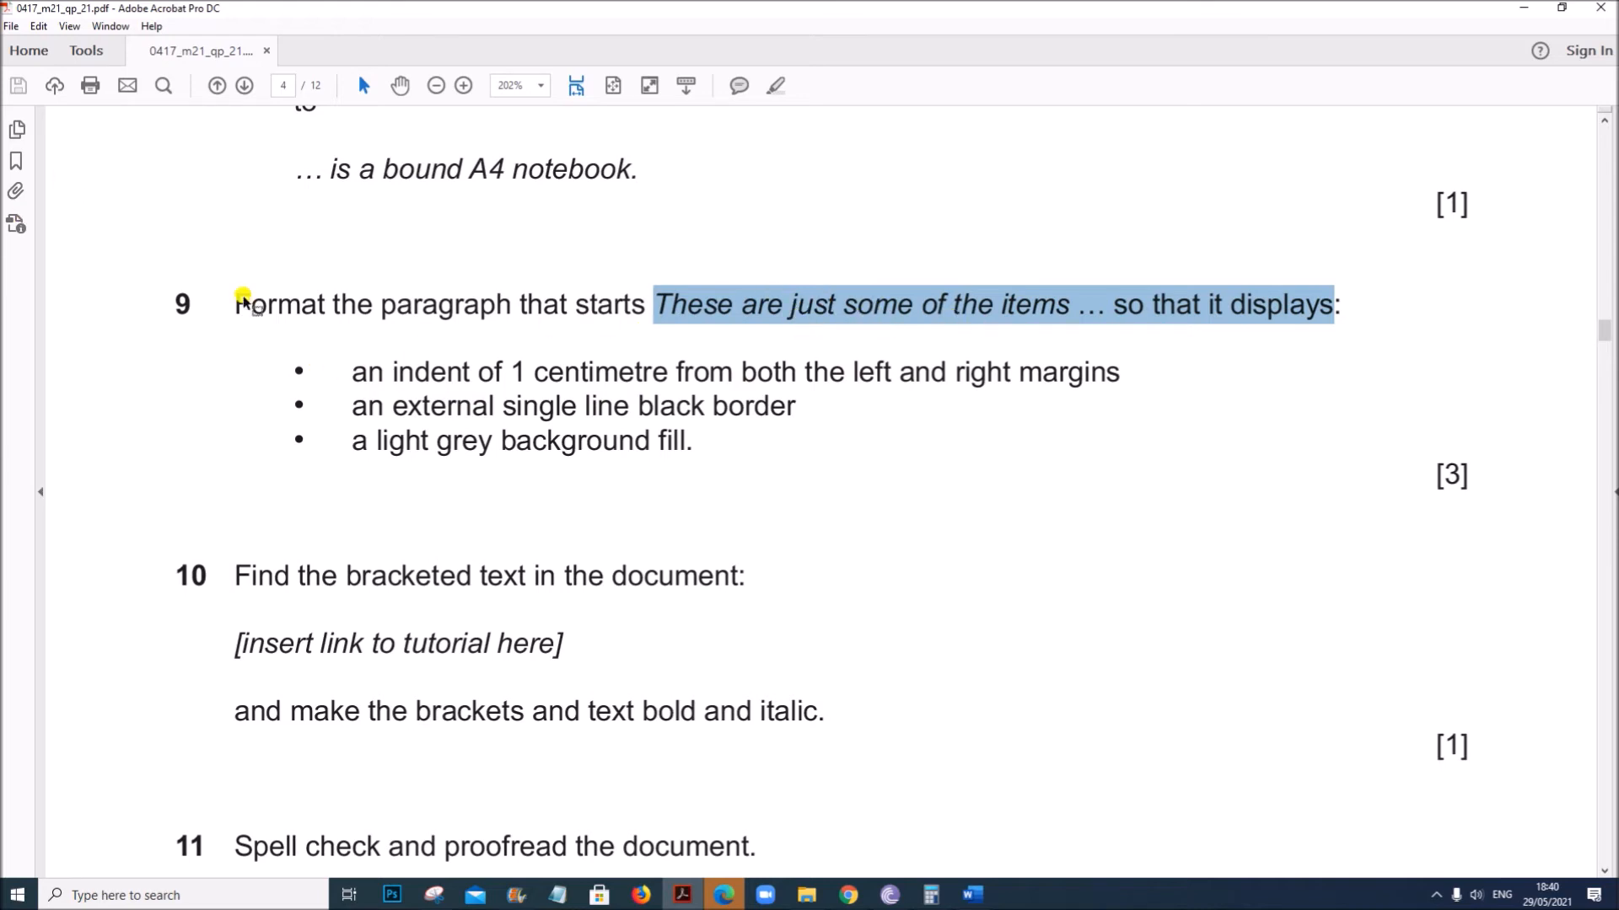
click(831, 306)
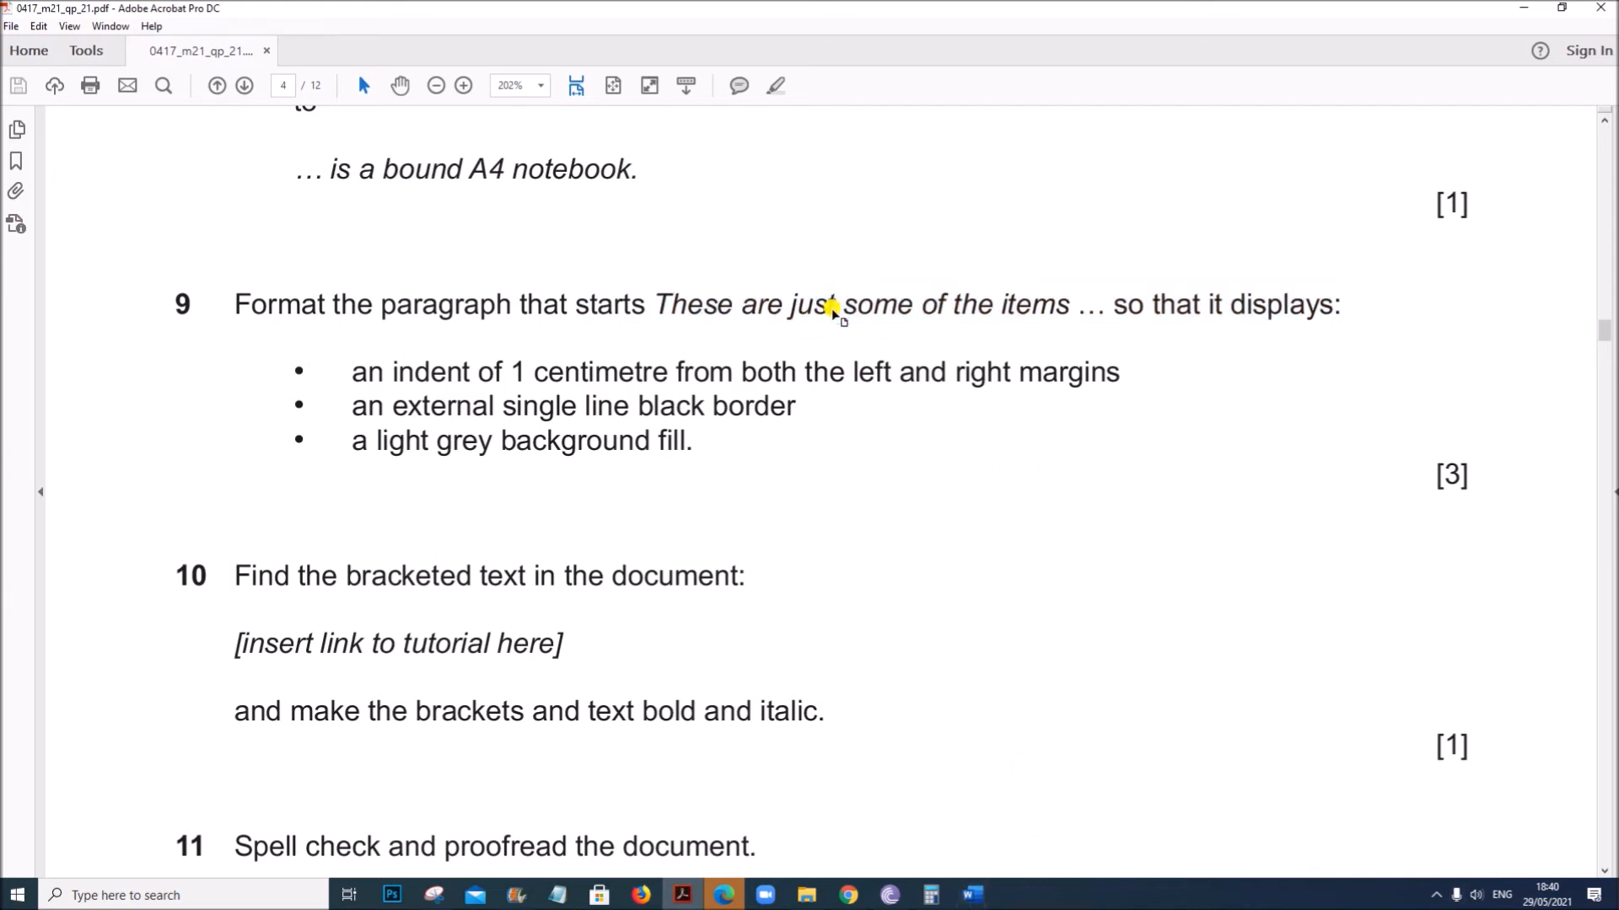
mouse_move(973, 895)
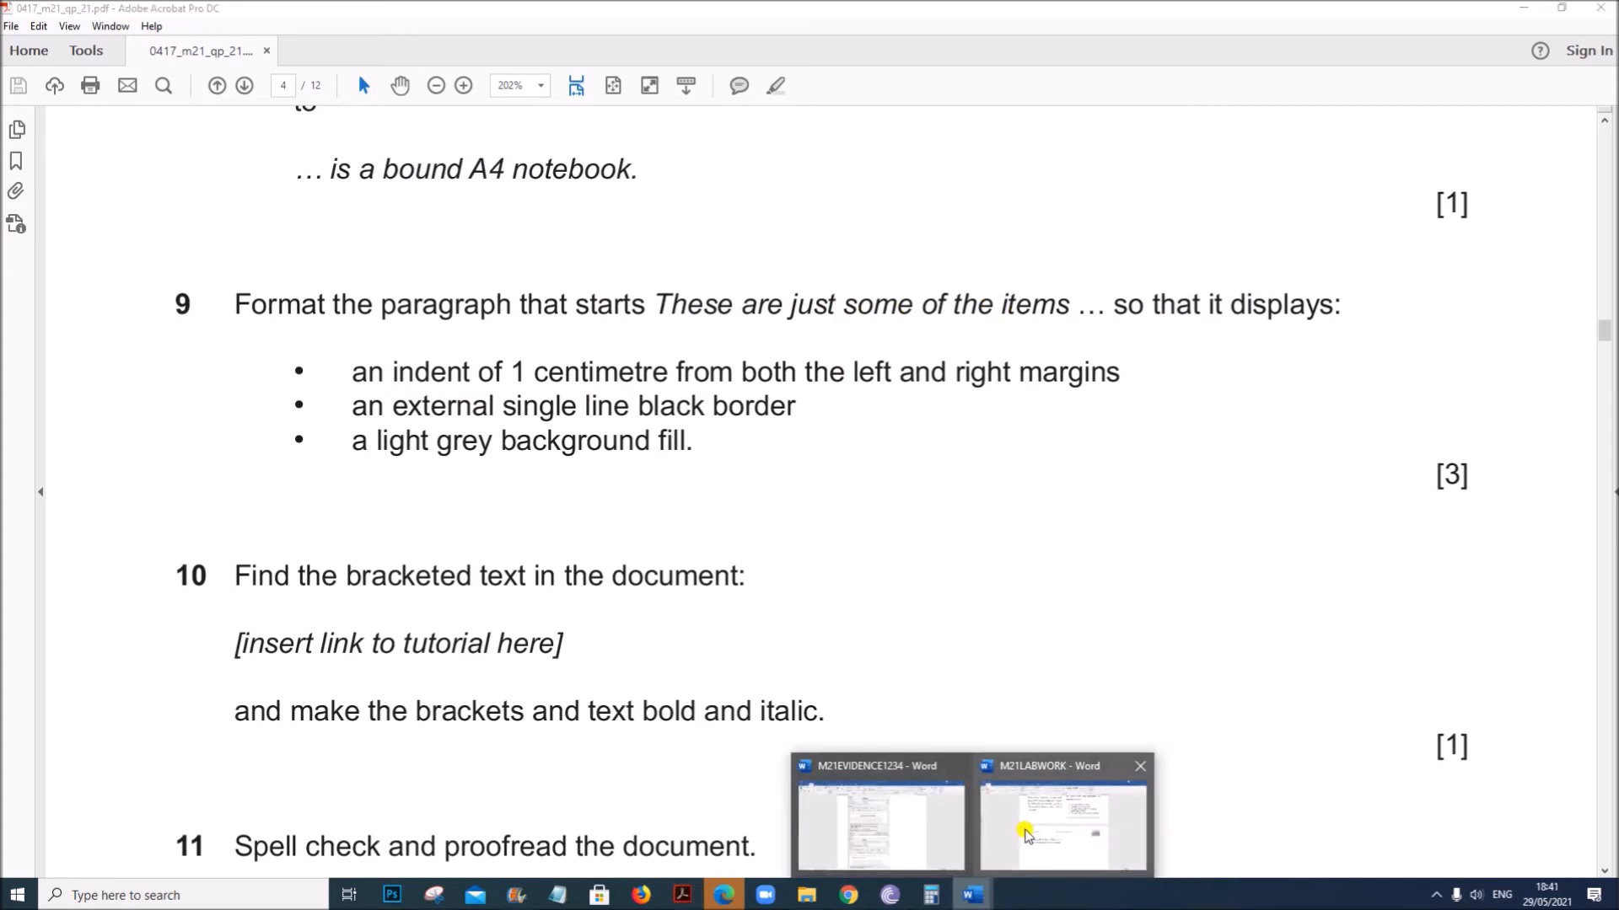
click(1016, 821)
Search M21LABWORK for "These are", clear the search, and select the whole paragraph starting "These are just some of the items".
scroll(1016, 822, up, 7)
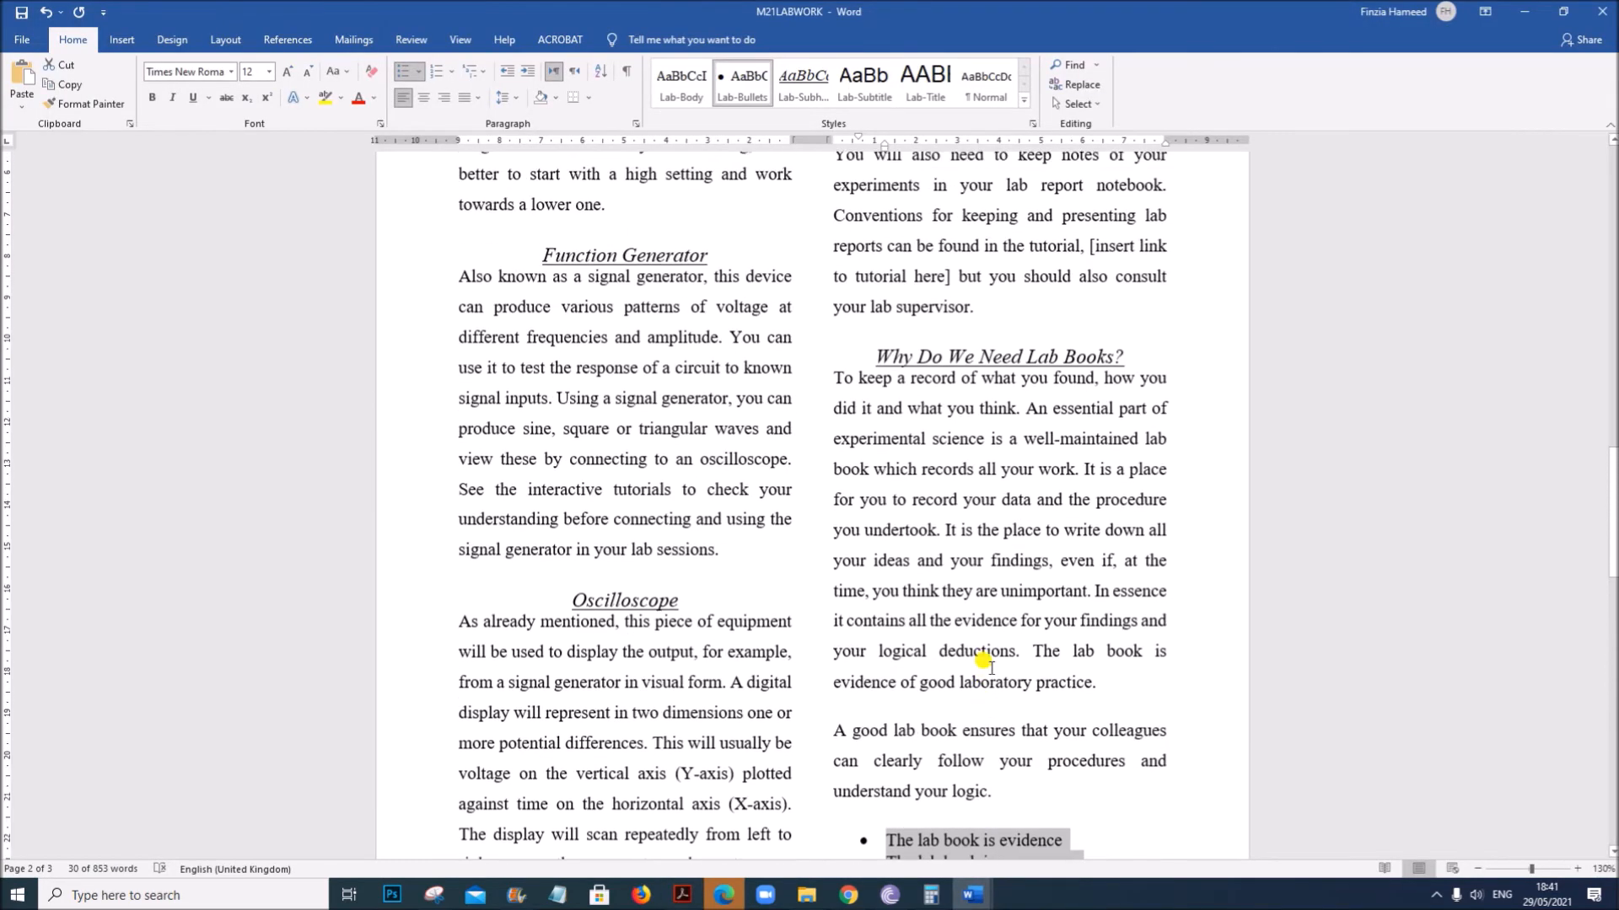
click(1071, 68)
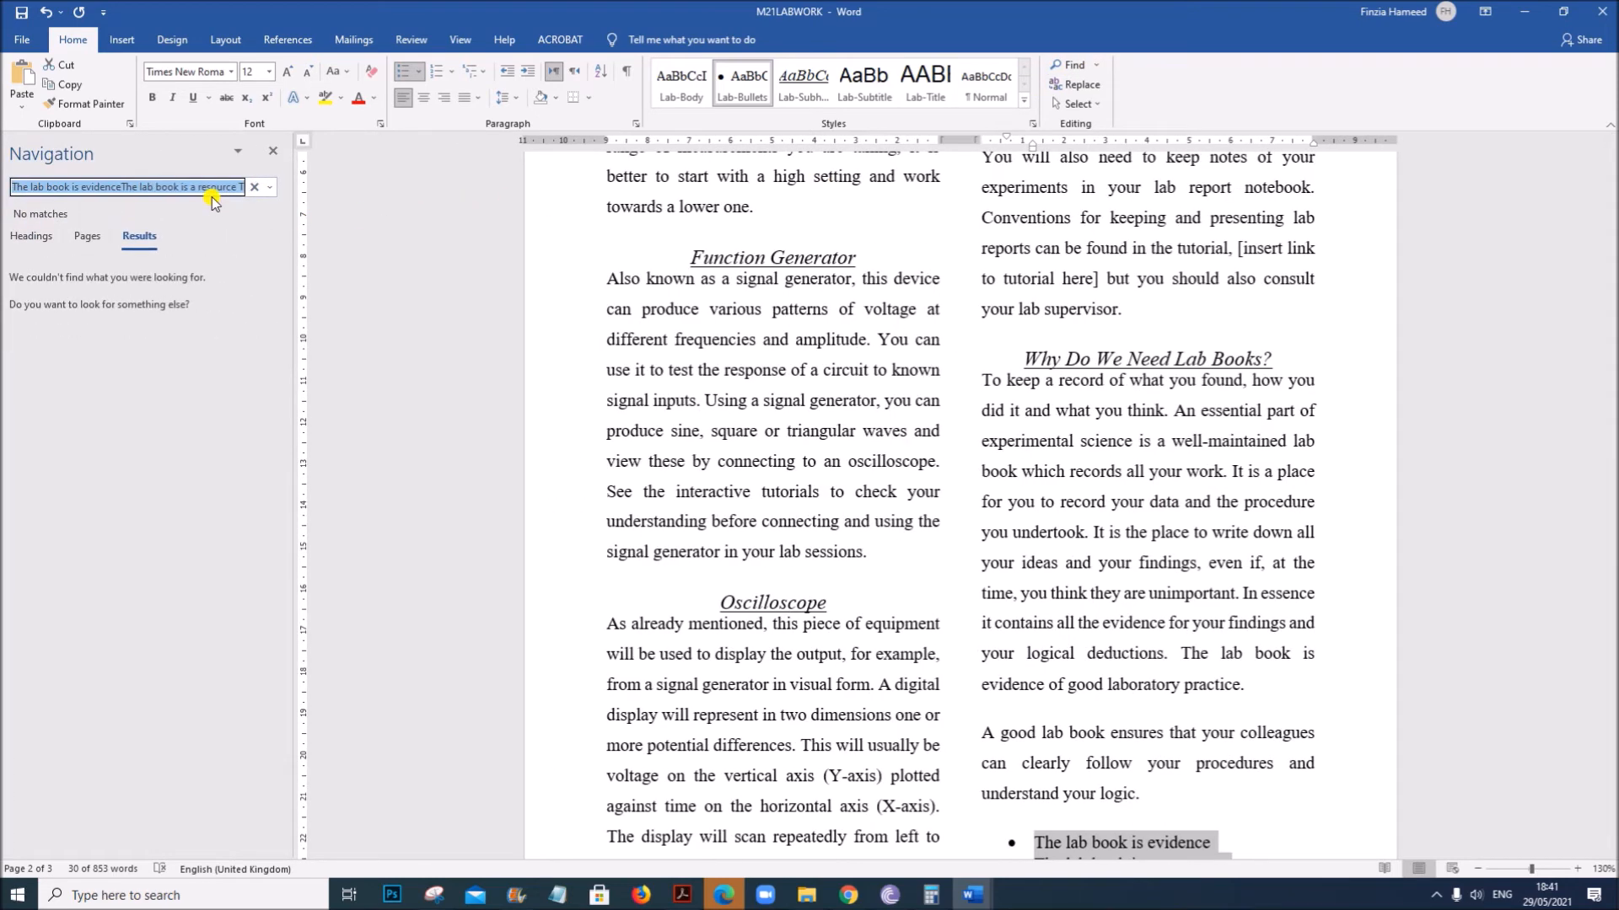
text(These are)
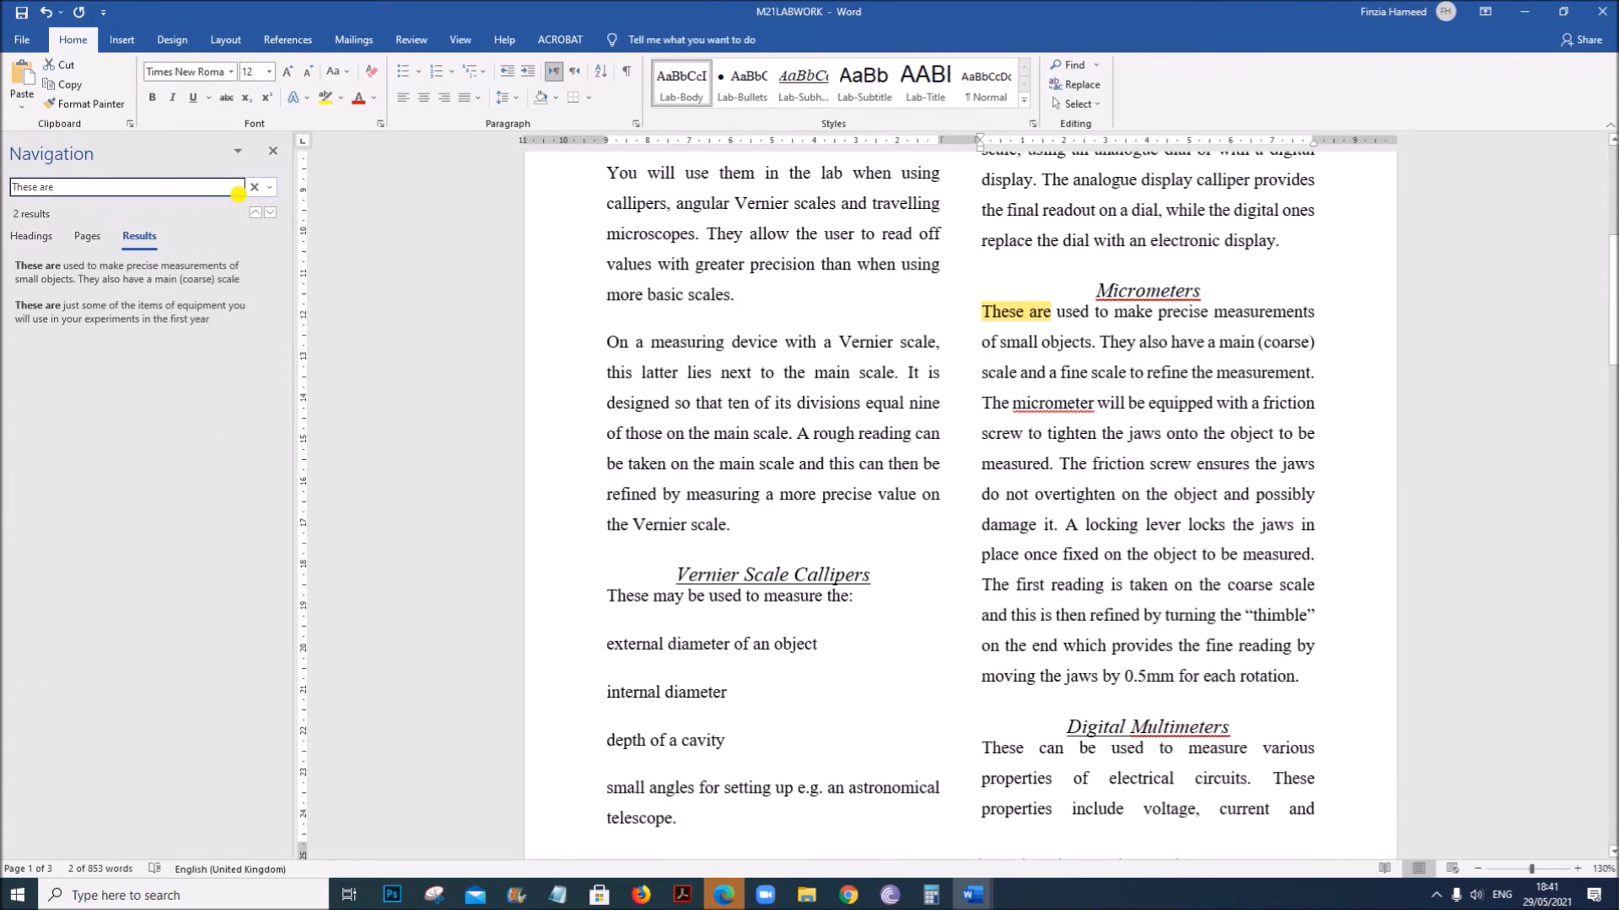
scroll(1044, 464, down, 5)
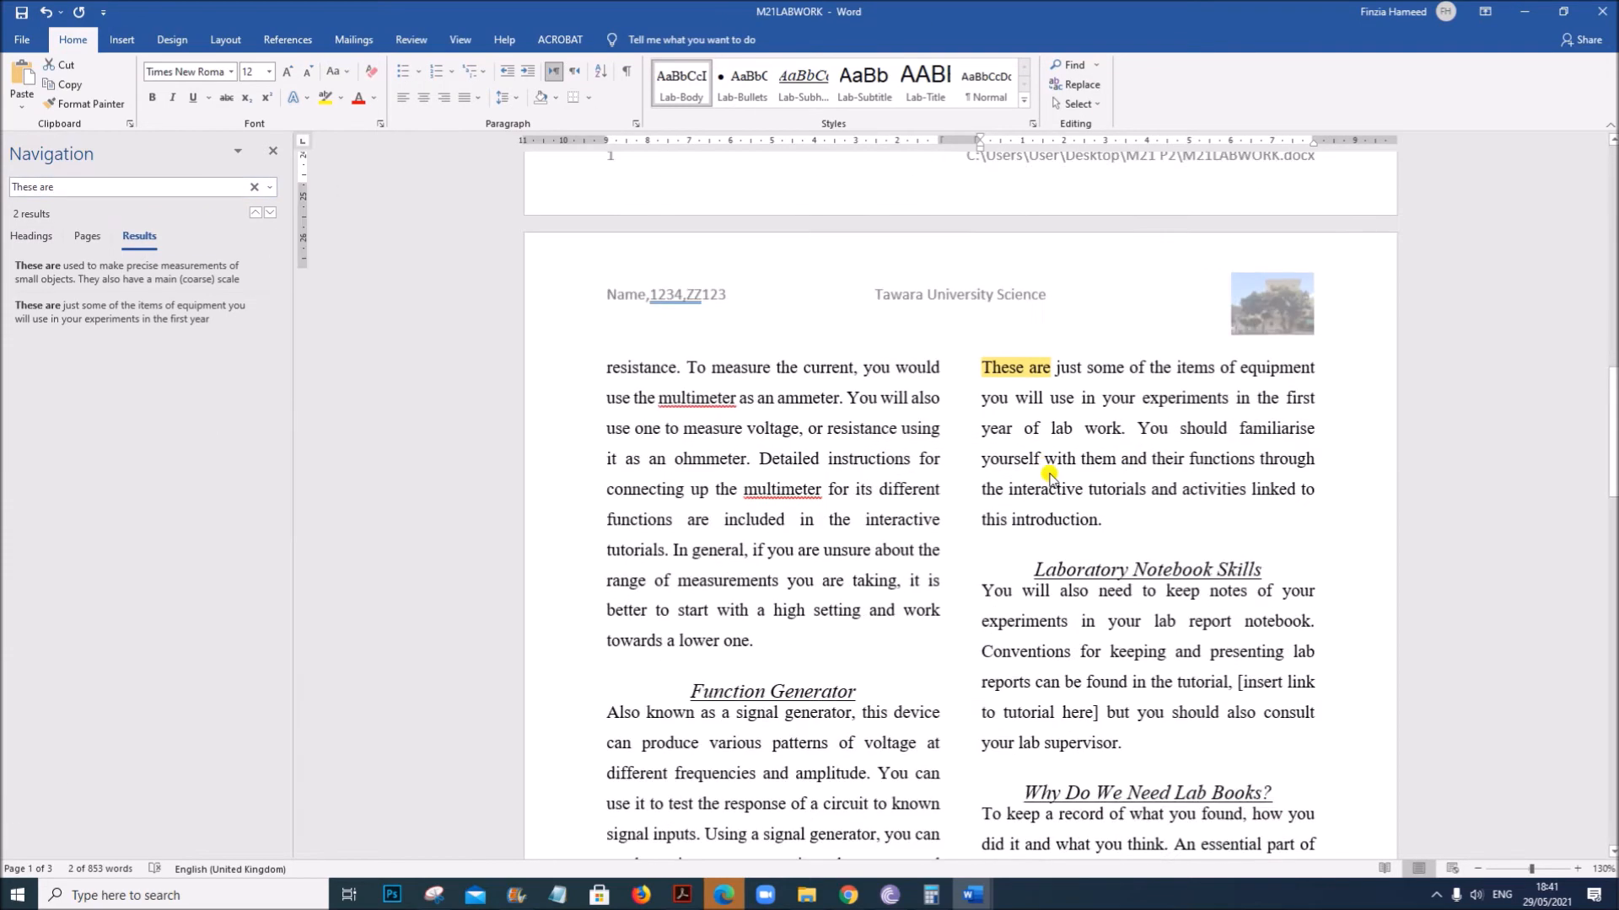
scroll(1050, 479, down, 3)
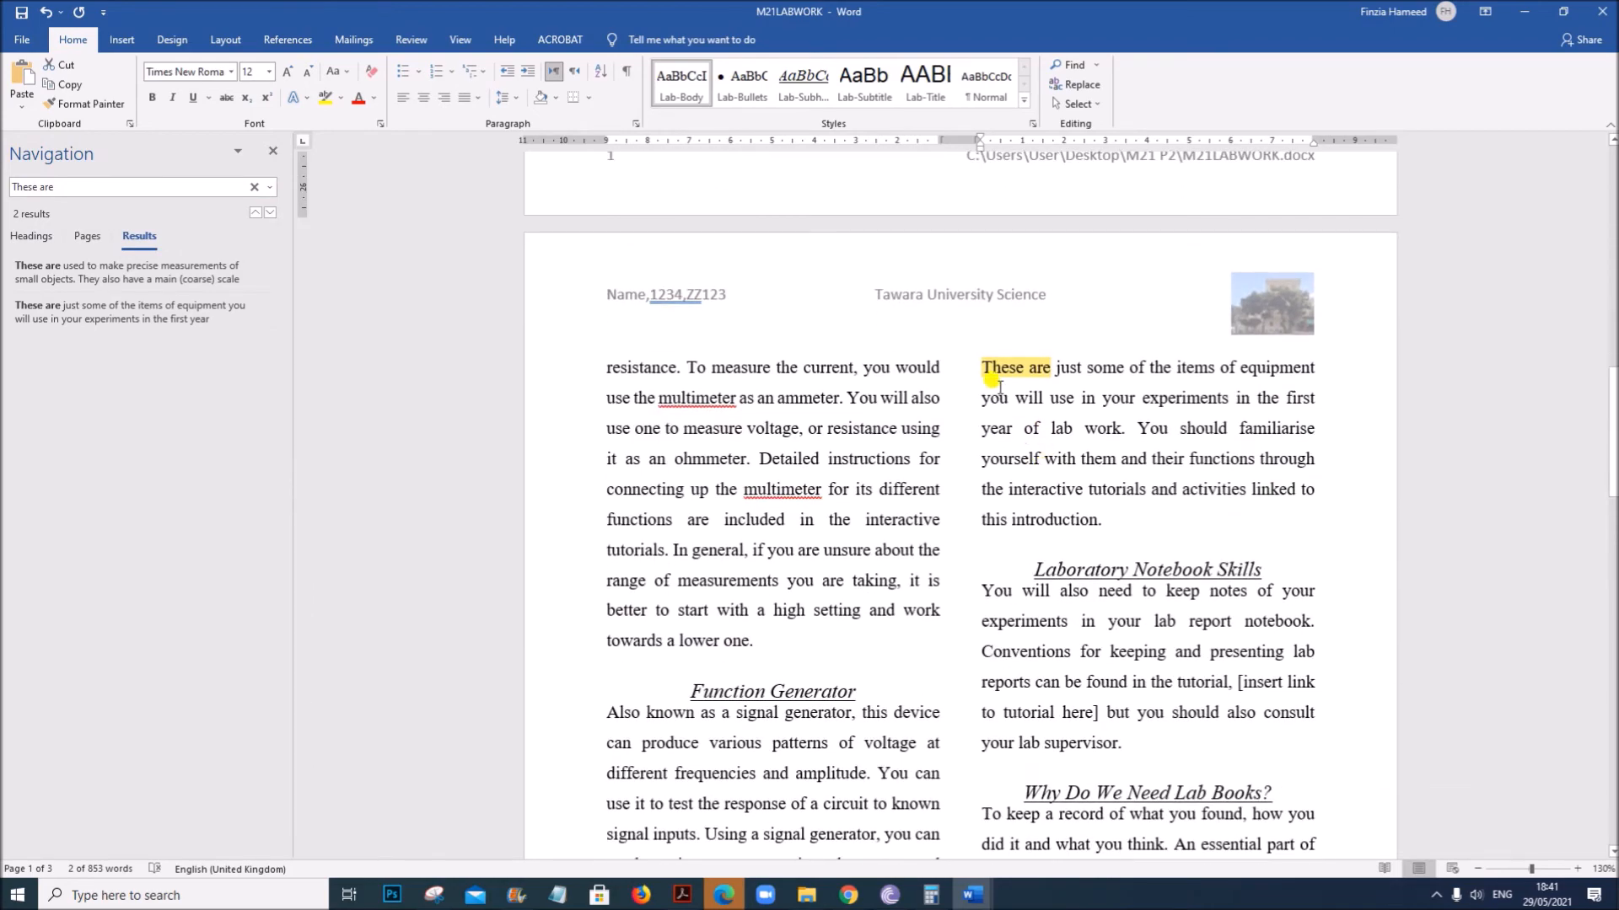
click(254, 188)
scroll(1041, 548, up, 4)
scroll(1037, 489, up, 2)
drag(994, 435, 1105, 570)
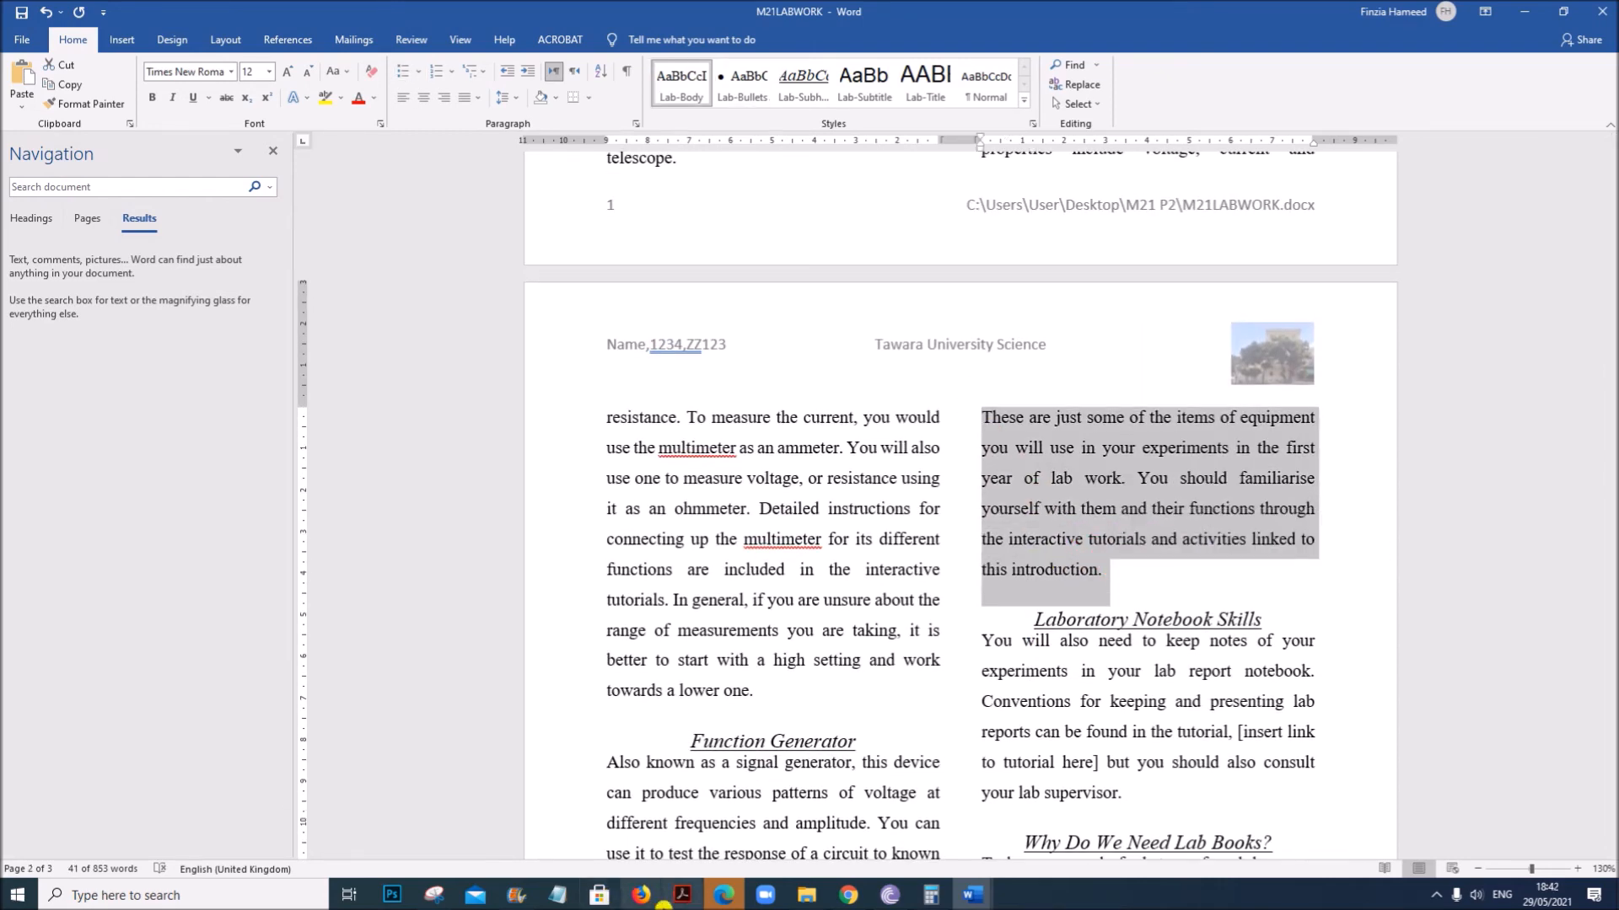
Check question 9's indent requirement and set 1 cm indents before and after the text of the paragraph starting "These are just some of the items".
click(683, 895)
drag(351, 373, 1055, 366)
mouse_move(973, 895)
click(1060, 822)
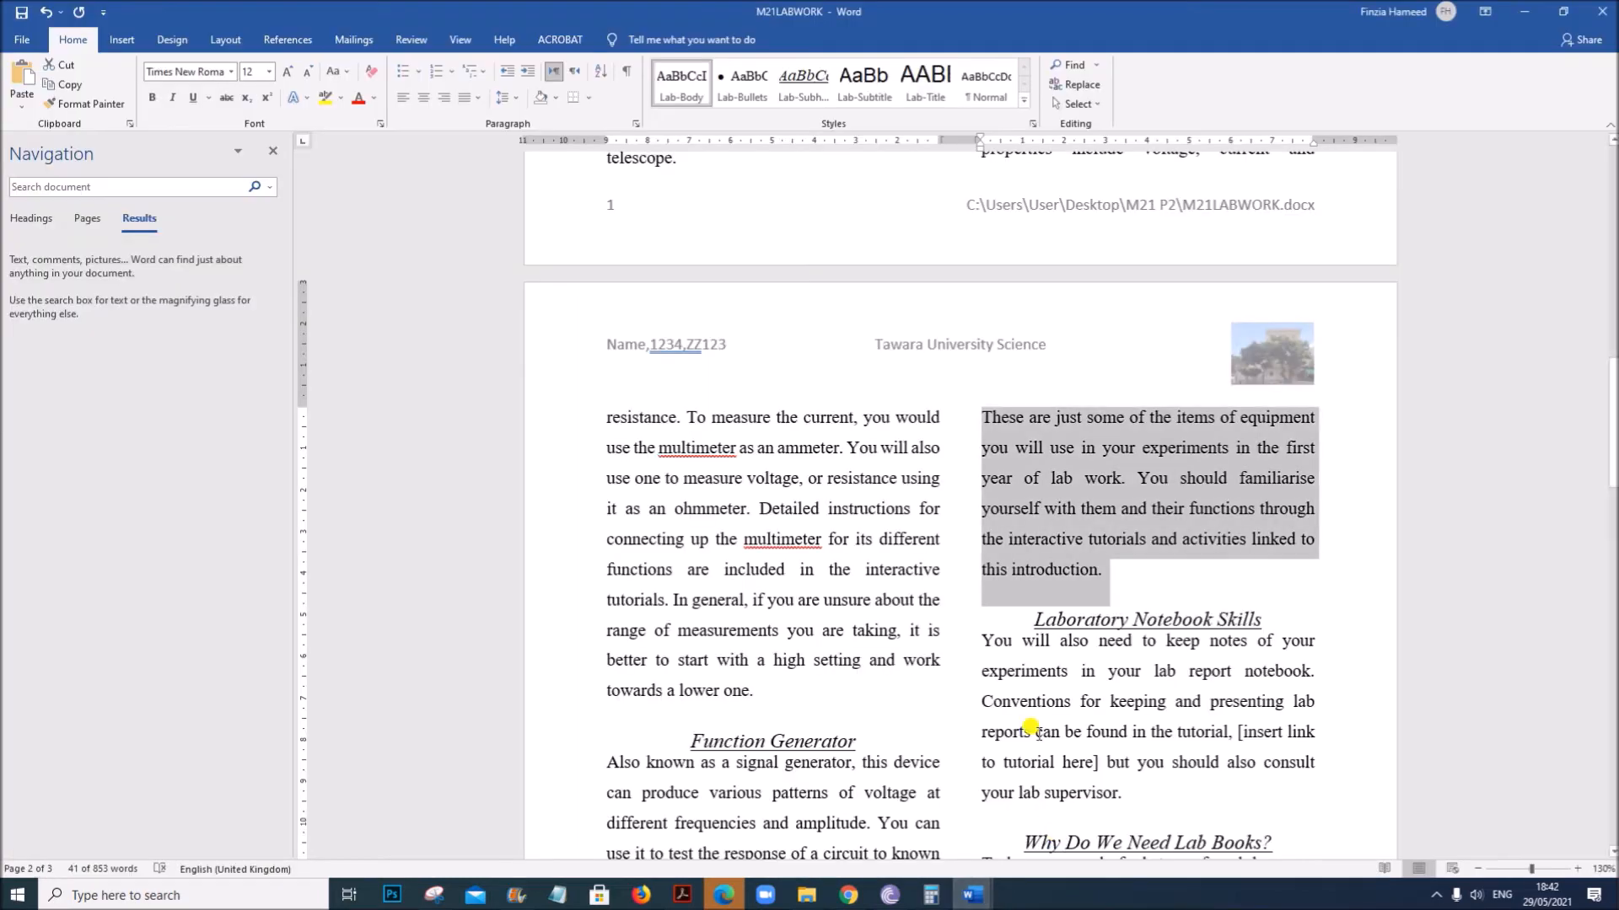
right_click(1061, 455)
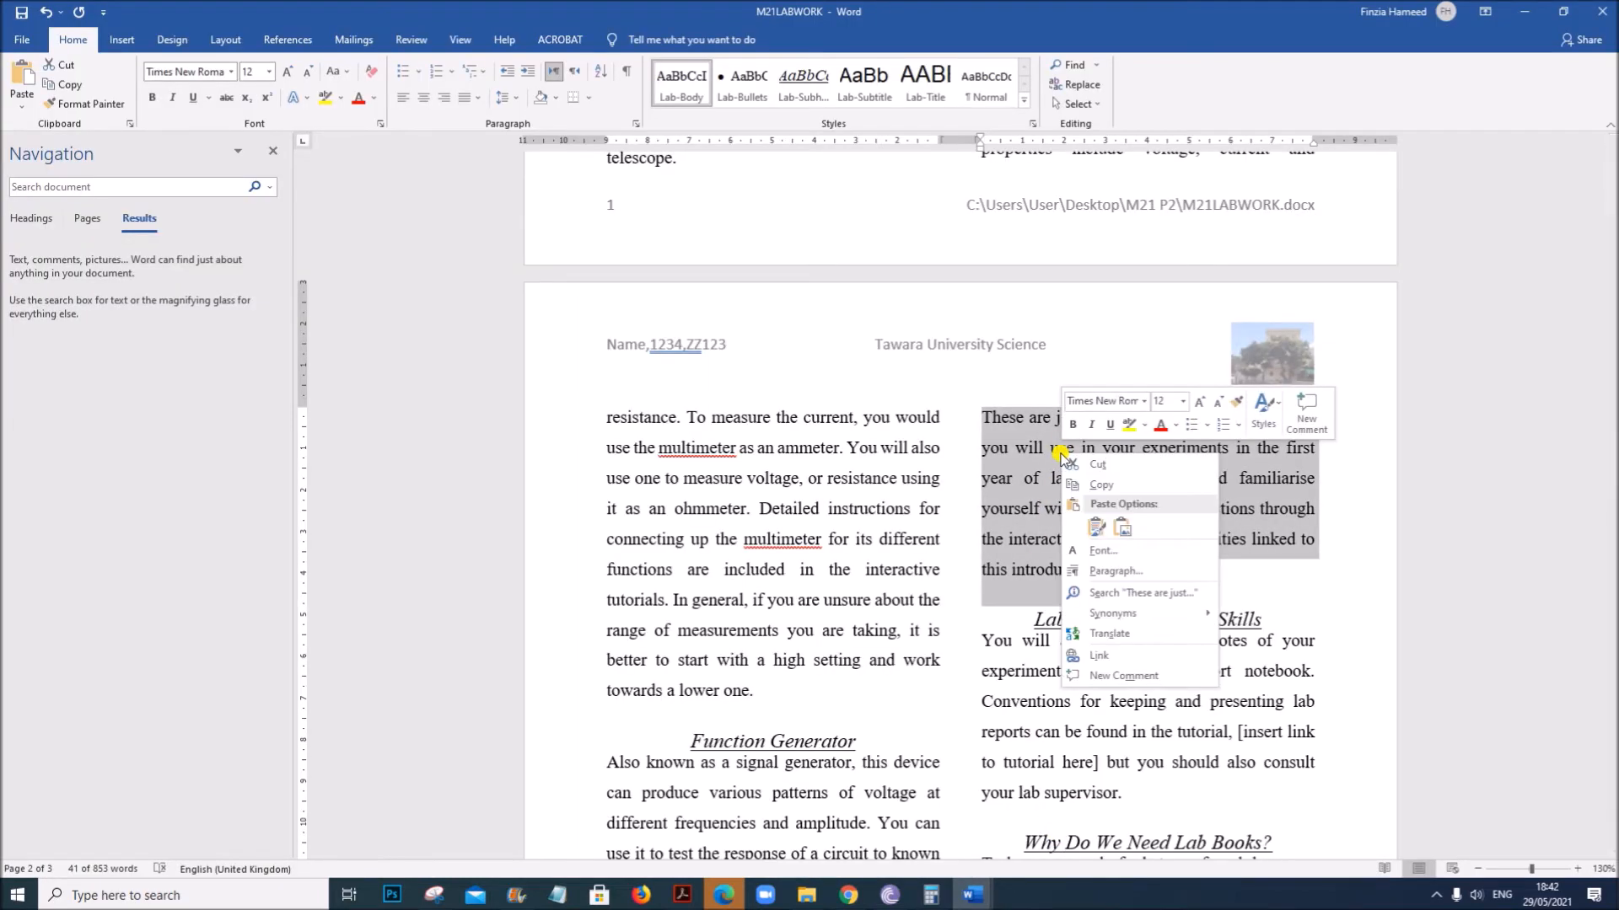
click(1118, 572)
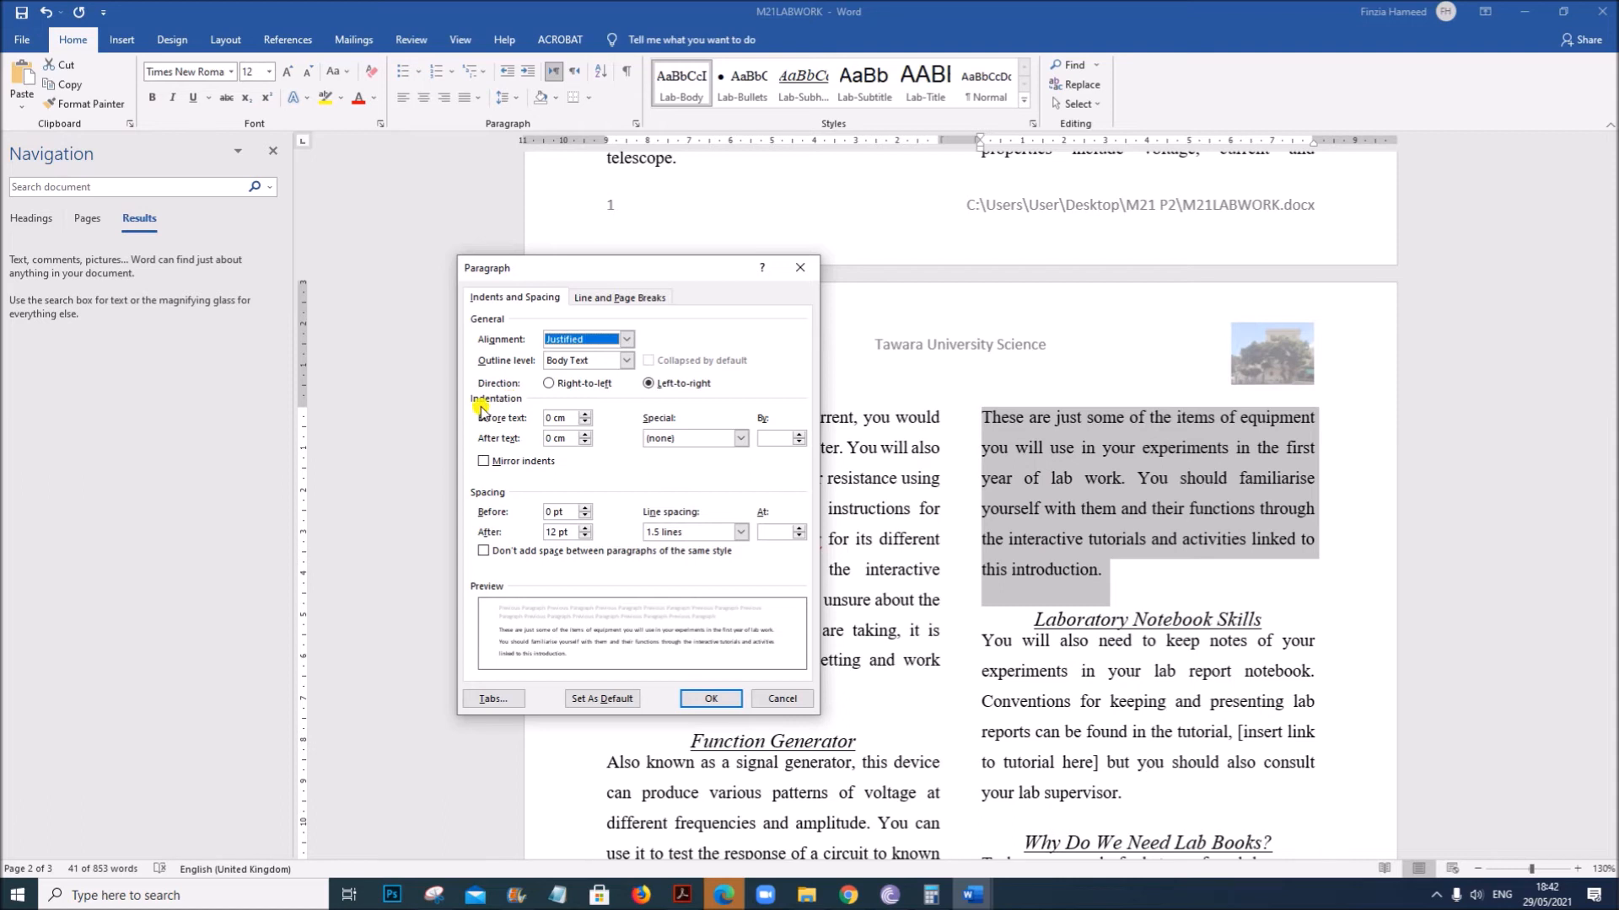
double_click(548, 420)
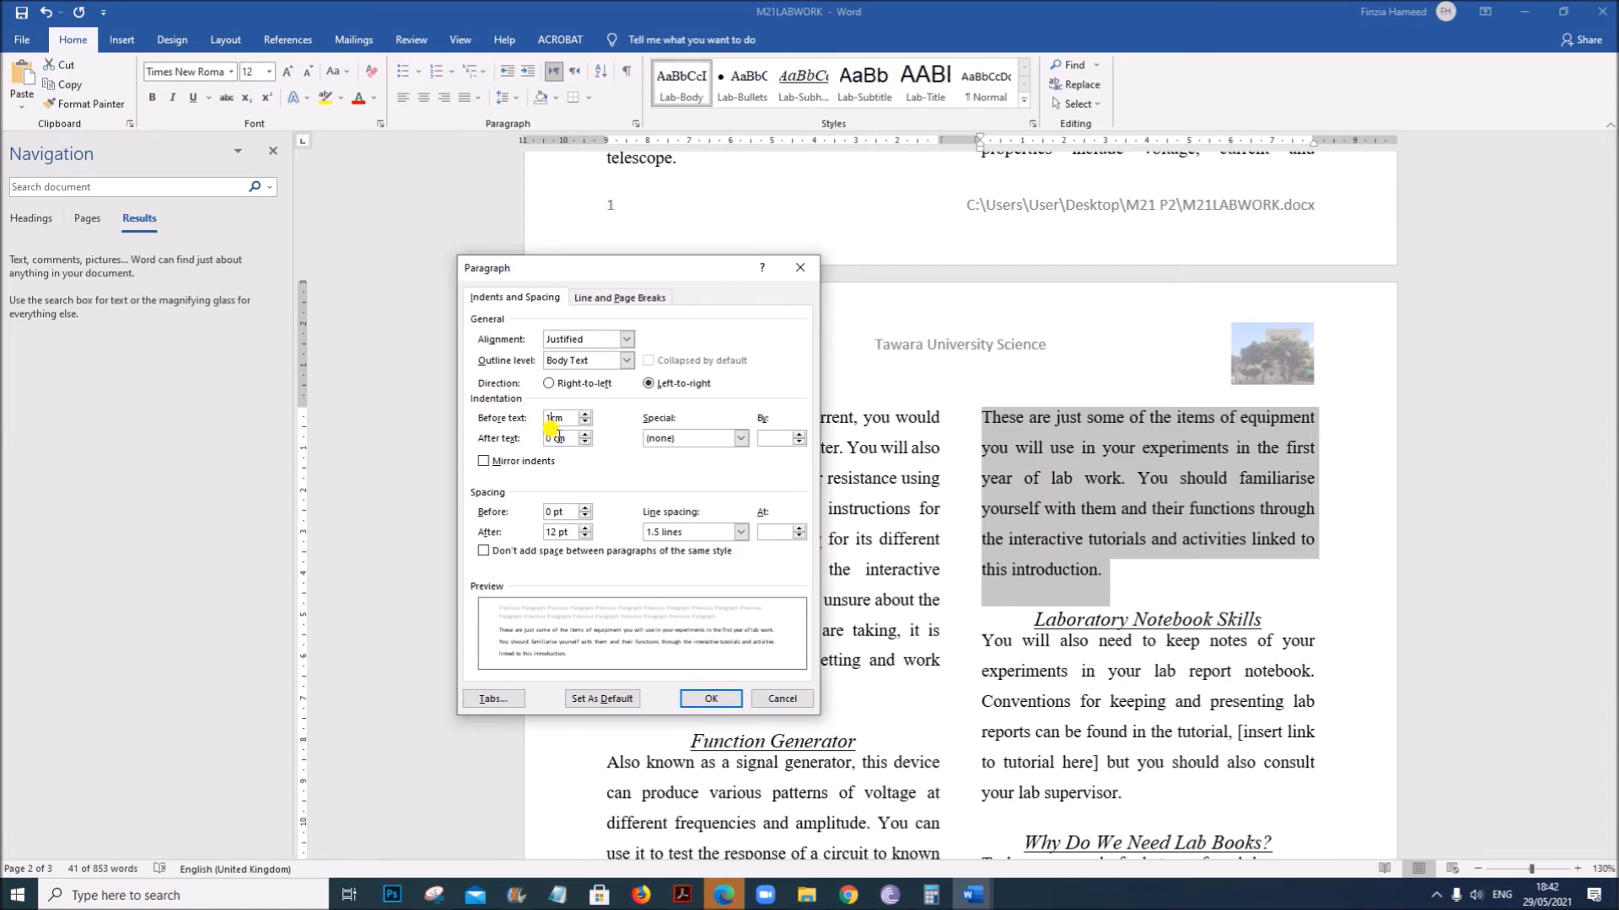
double_click(550, 439)
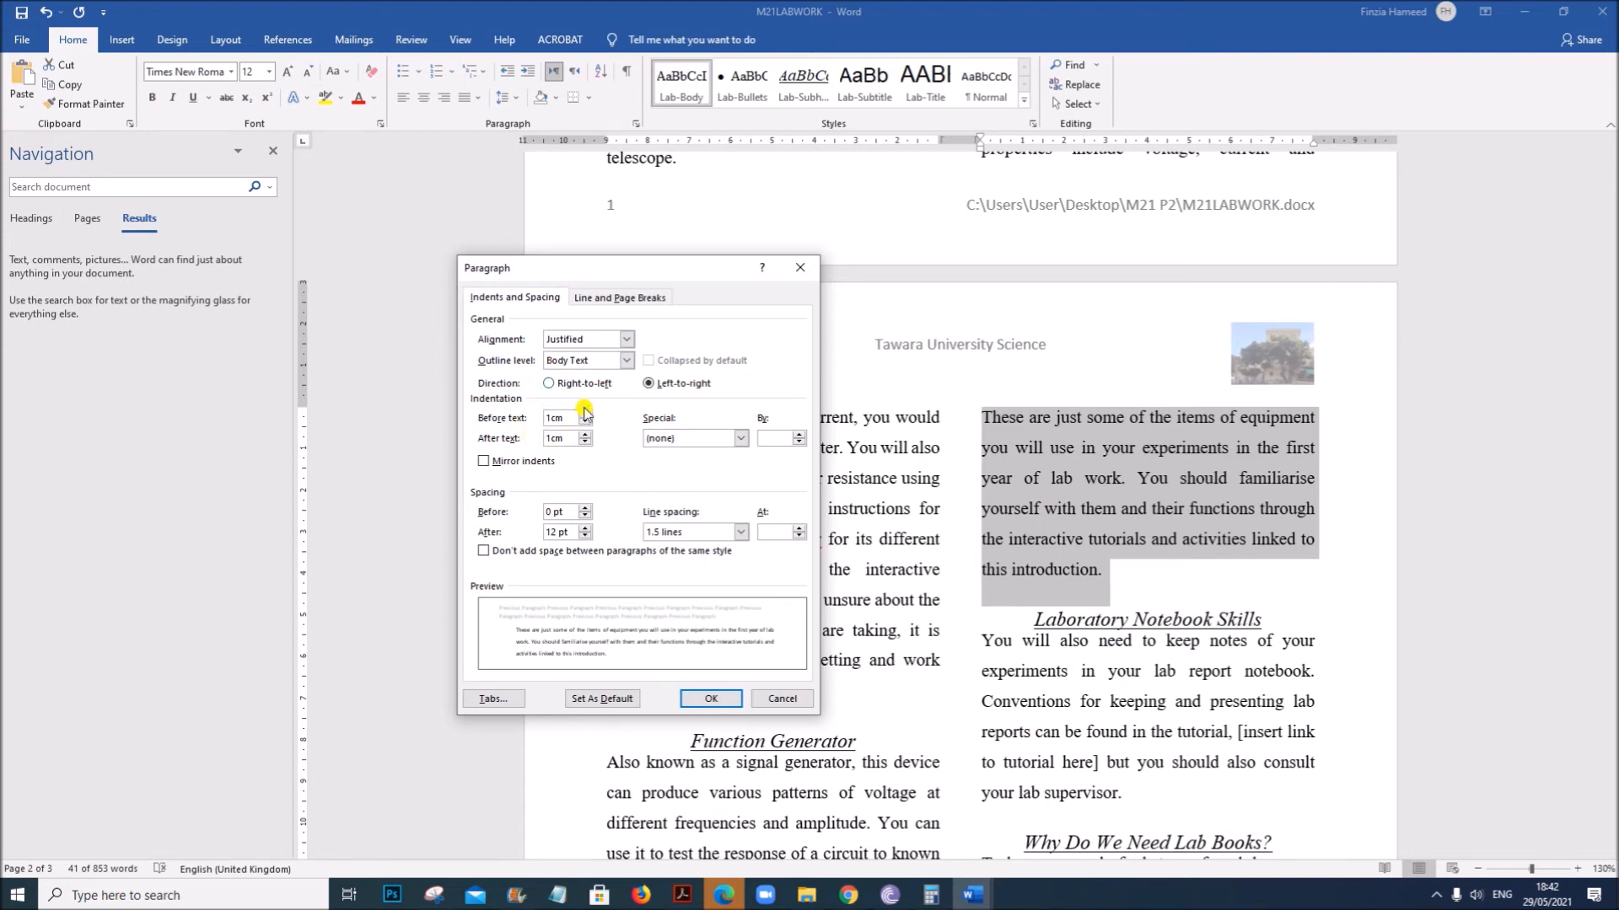
click(715, 699)
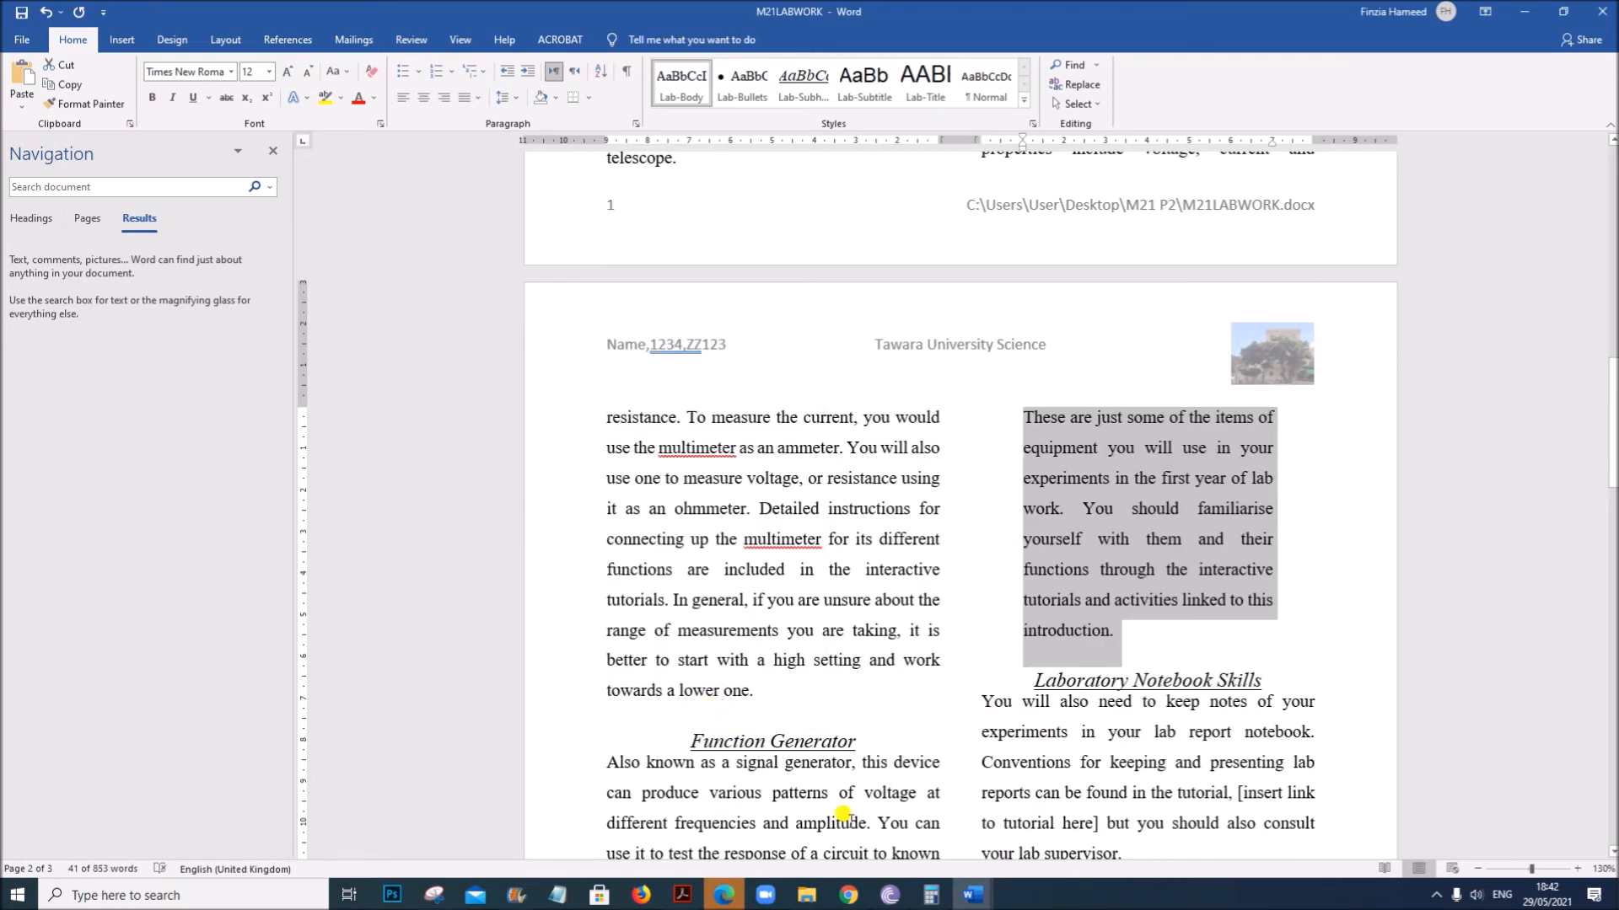
Check question 9's border requirement and choose a single-line ½ pt Box border for the selected paragraph.
click(683, 895)
drag(354, 408, 777, 434)
mouse_move(973, 895)
click(1046, 826)
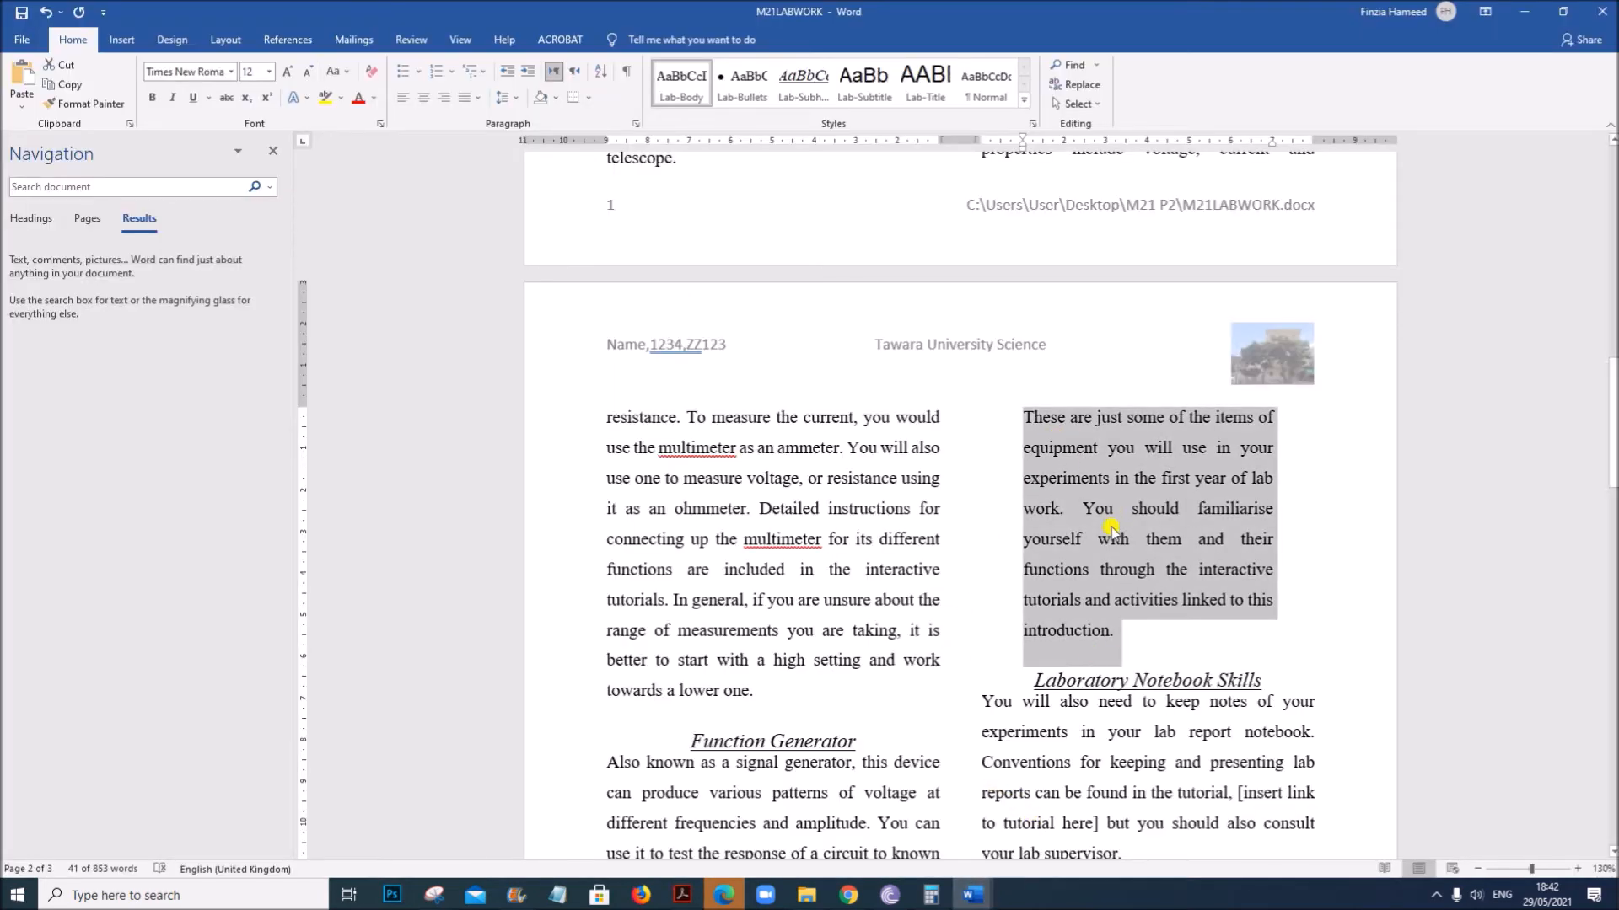
click(587, 99)
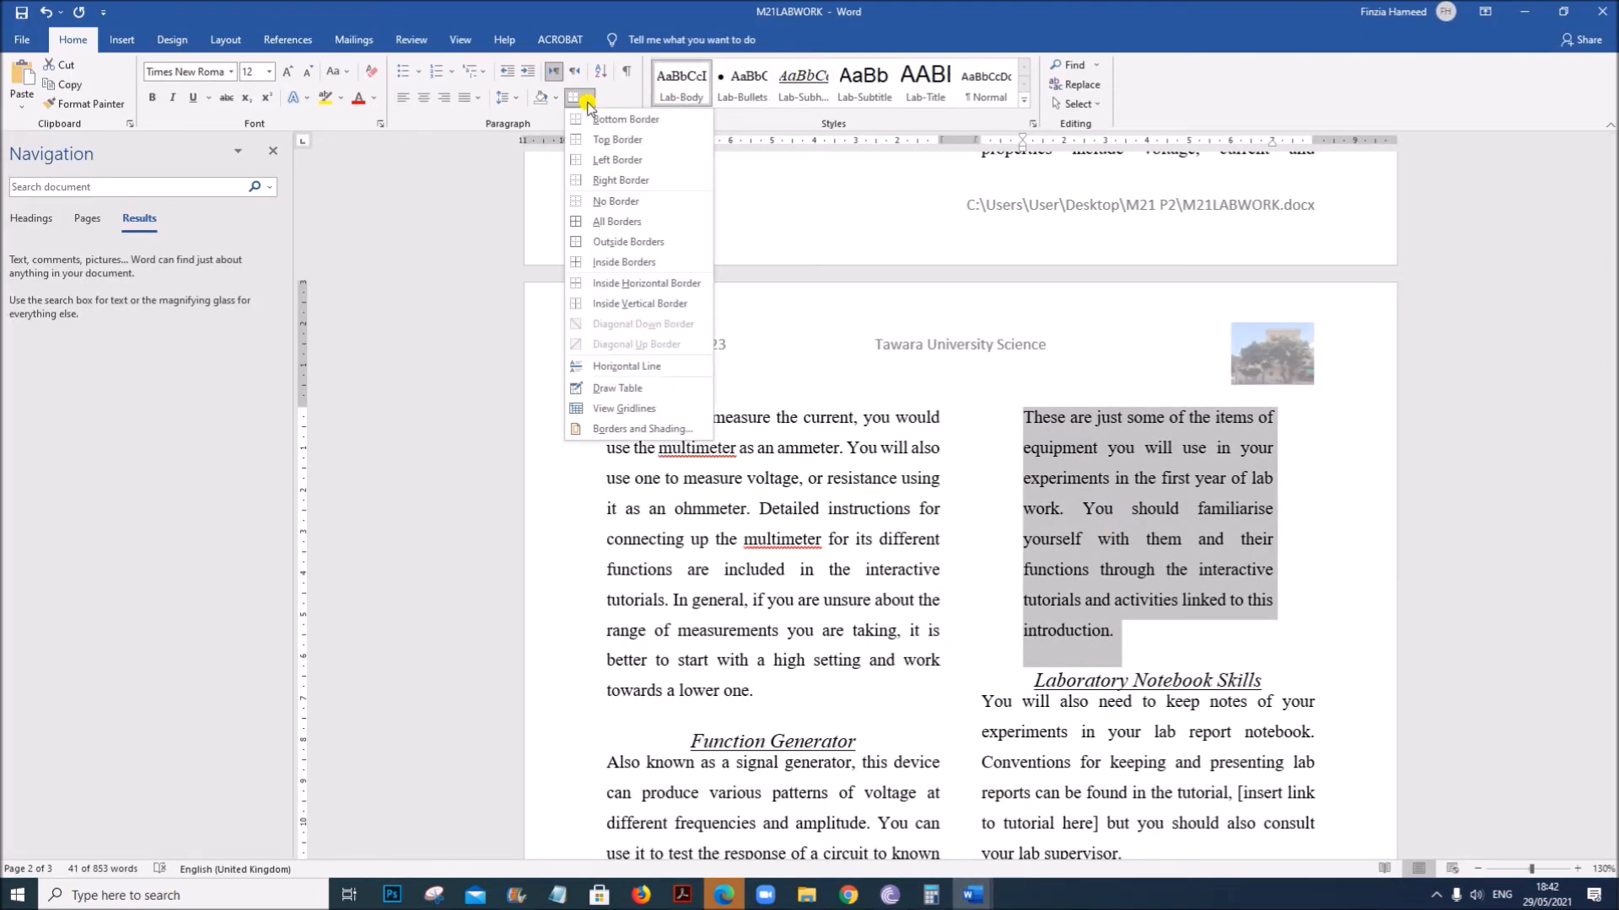
click(612, 430)
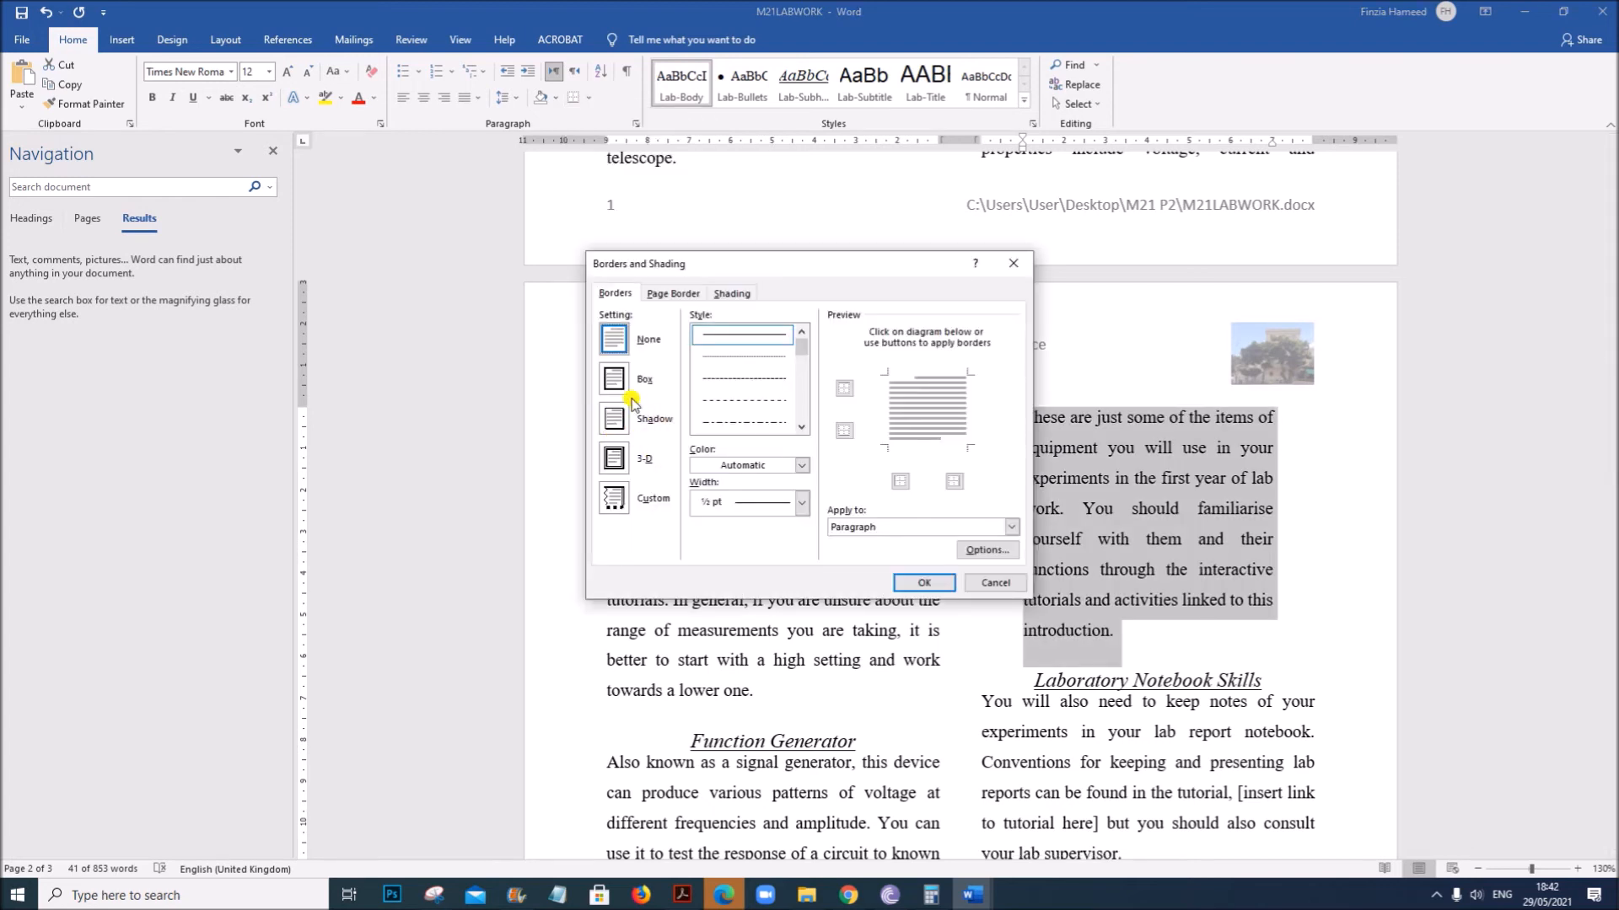
click(615, 380)
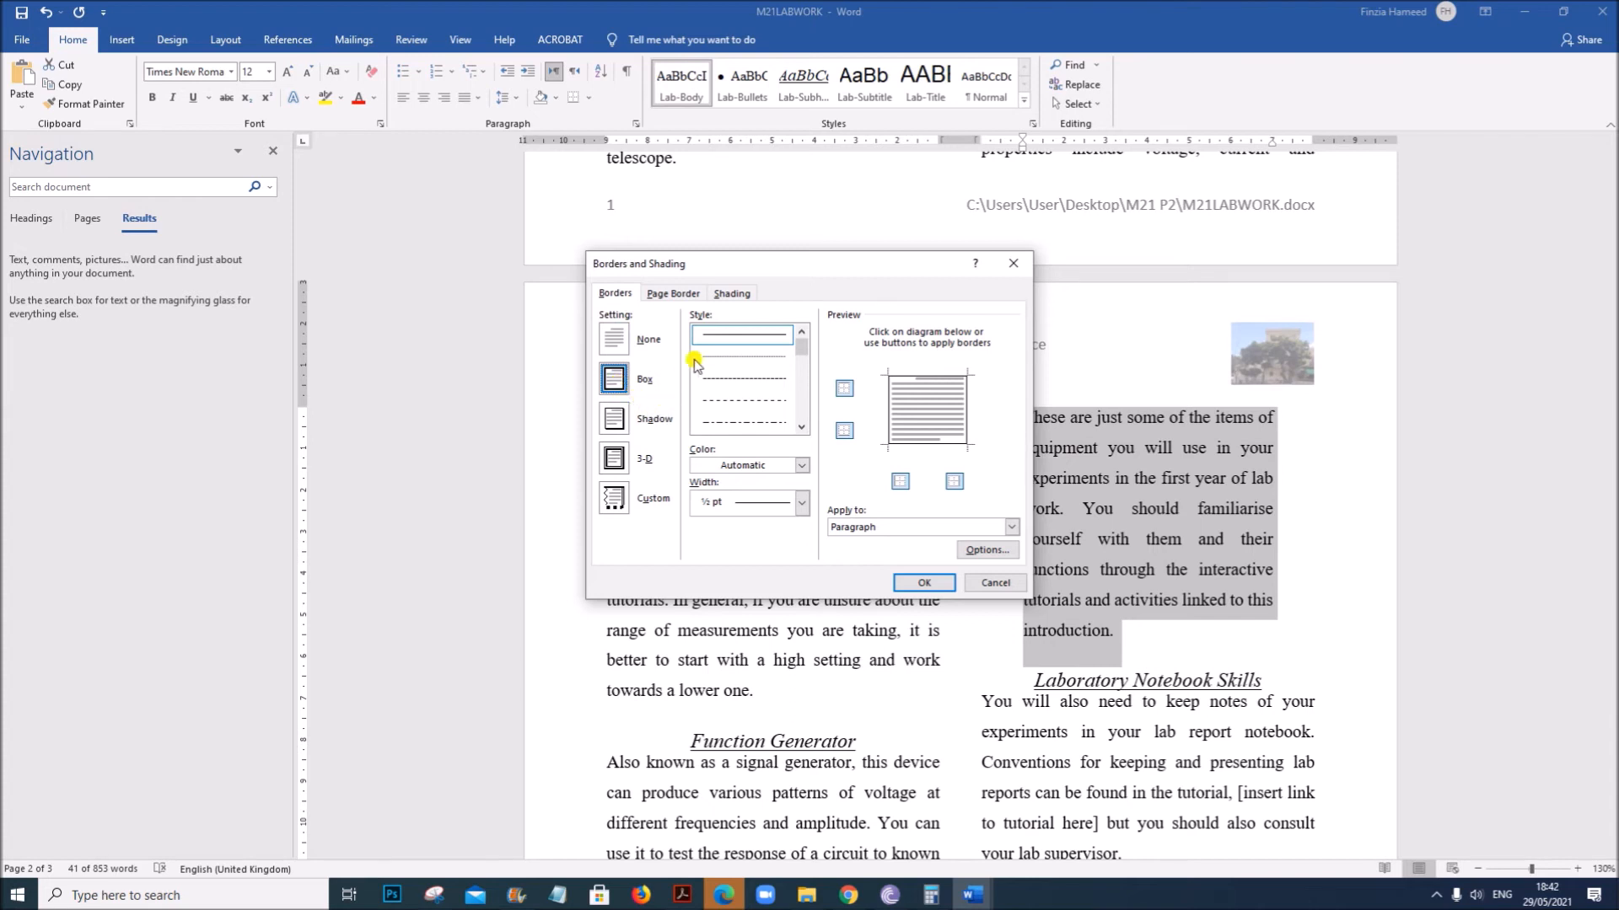
Check question 9's background fill requirement, choose a grey shading fill, and apply it with the border to the paragraph.
click(682, 894)
drag(402, 435, 702, 439)
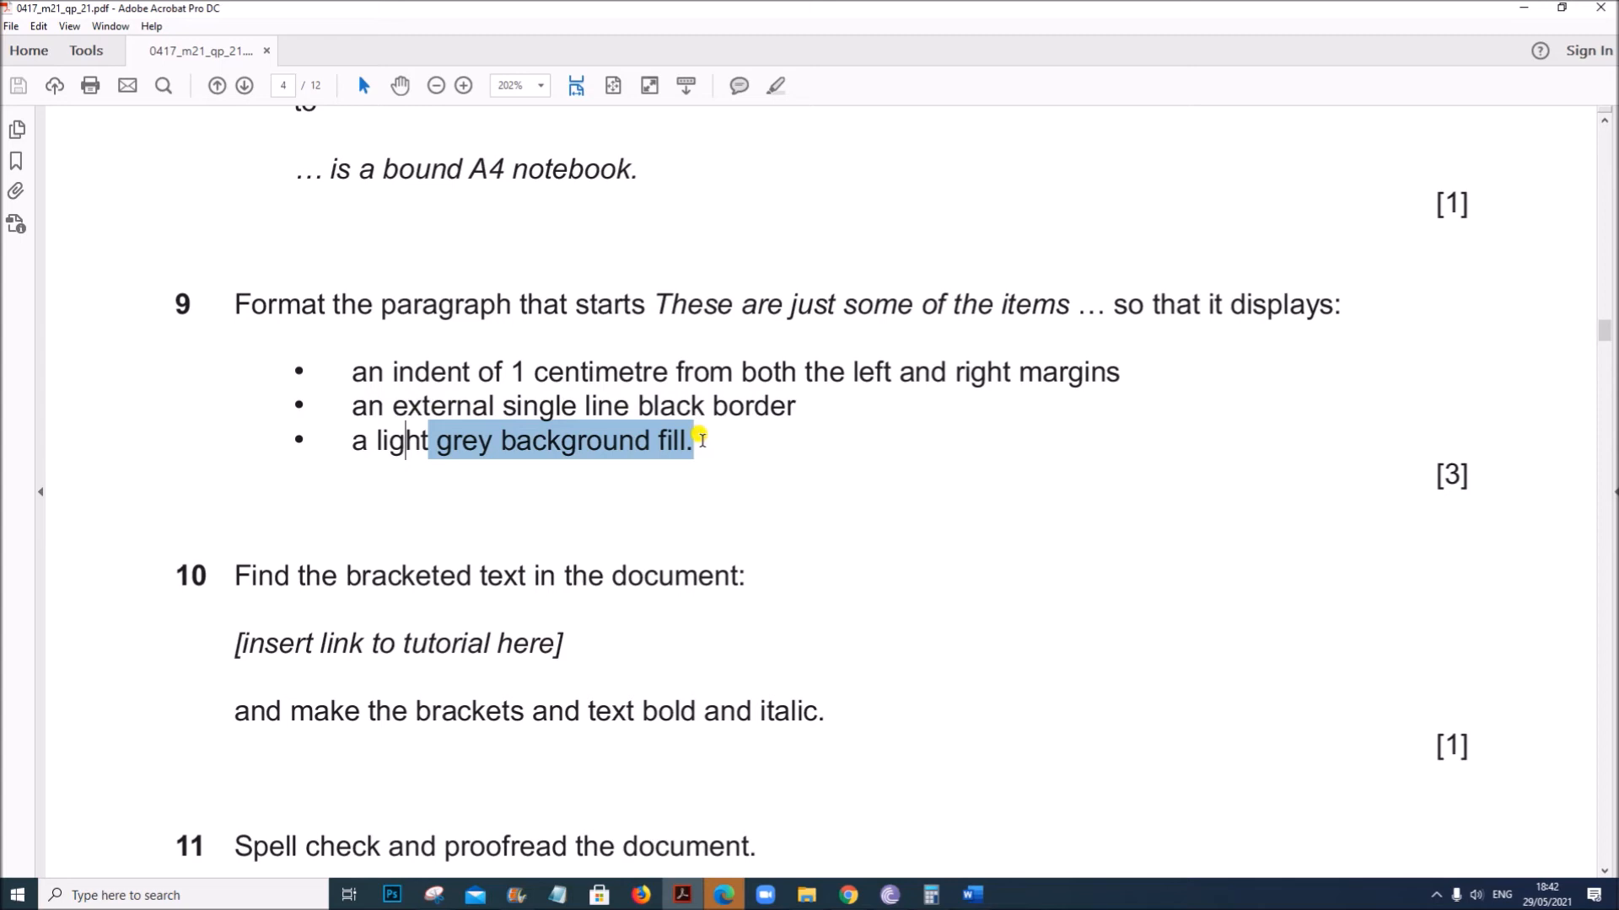
mouse_move(972, 895)
click(1054, 822)
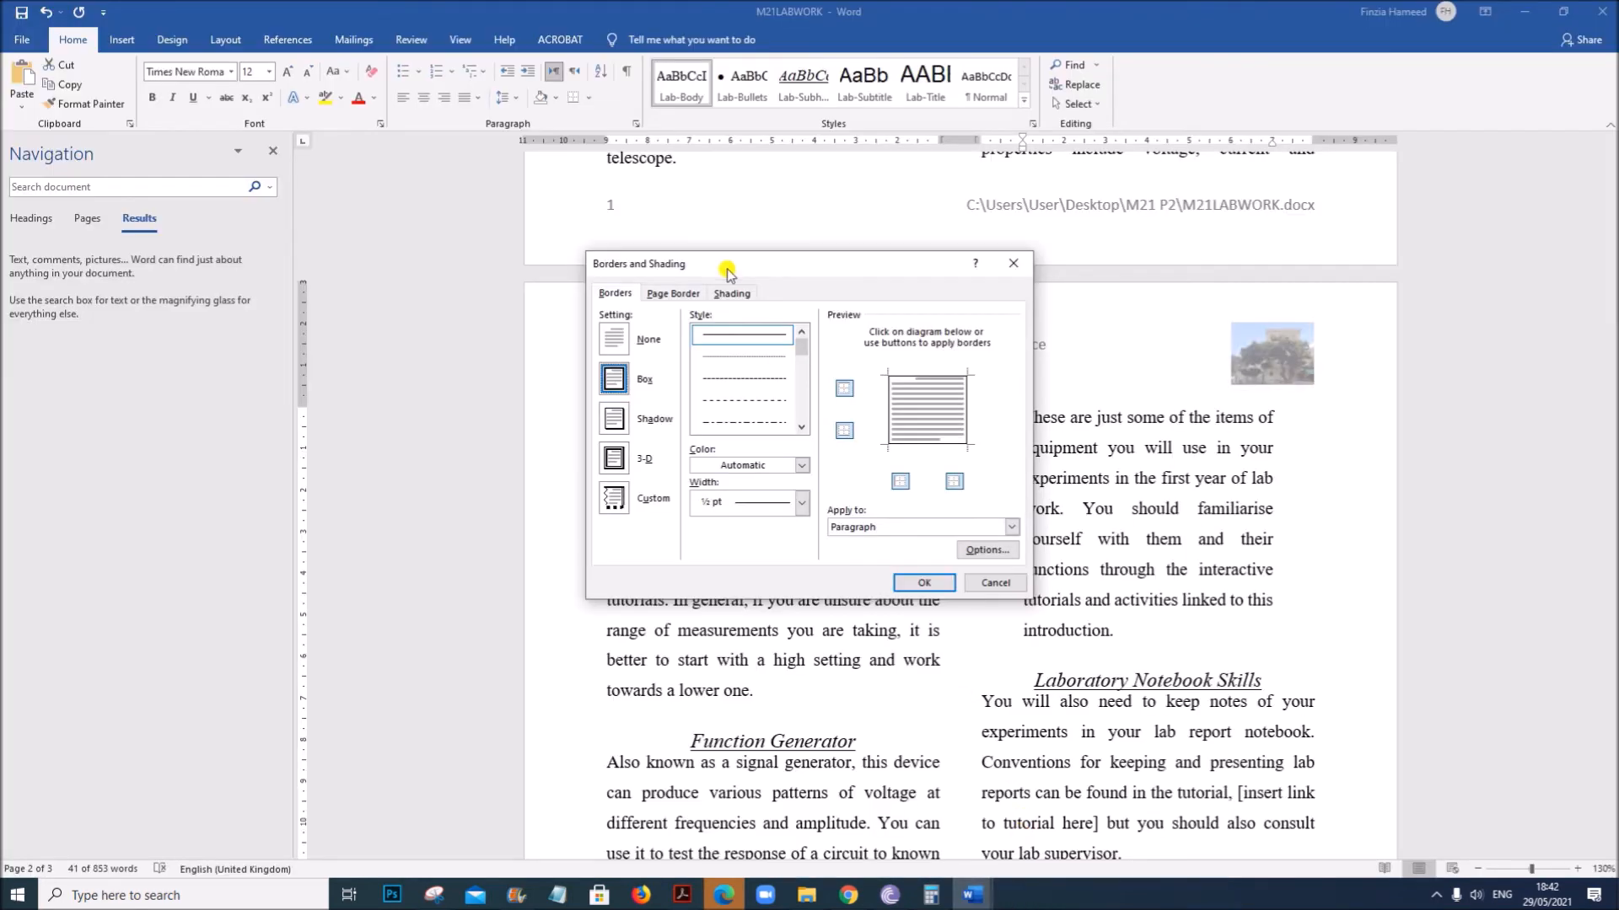
click(727, 295)
click(702, 334)
click(616, 420)
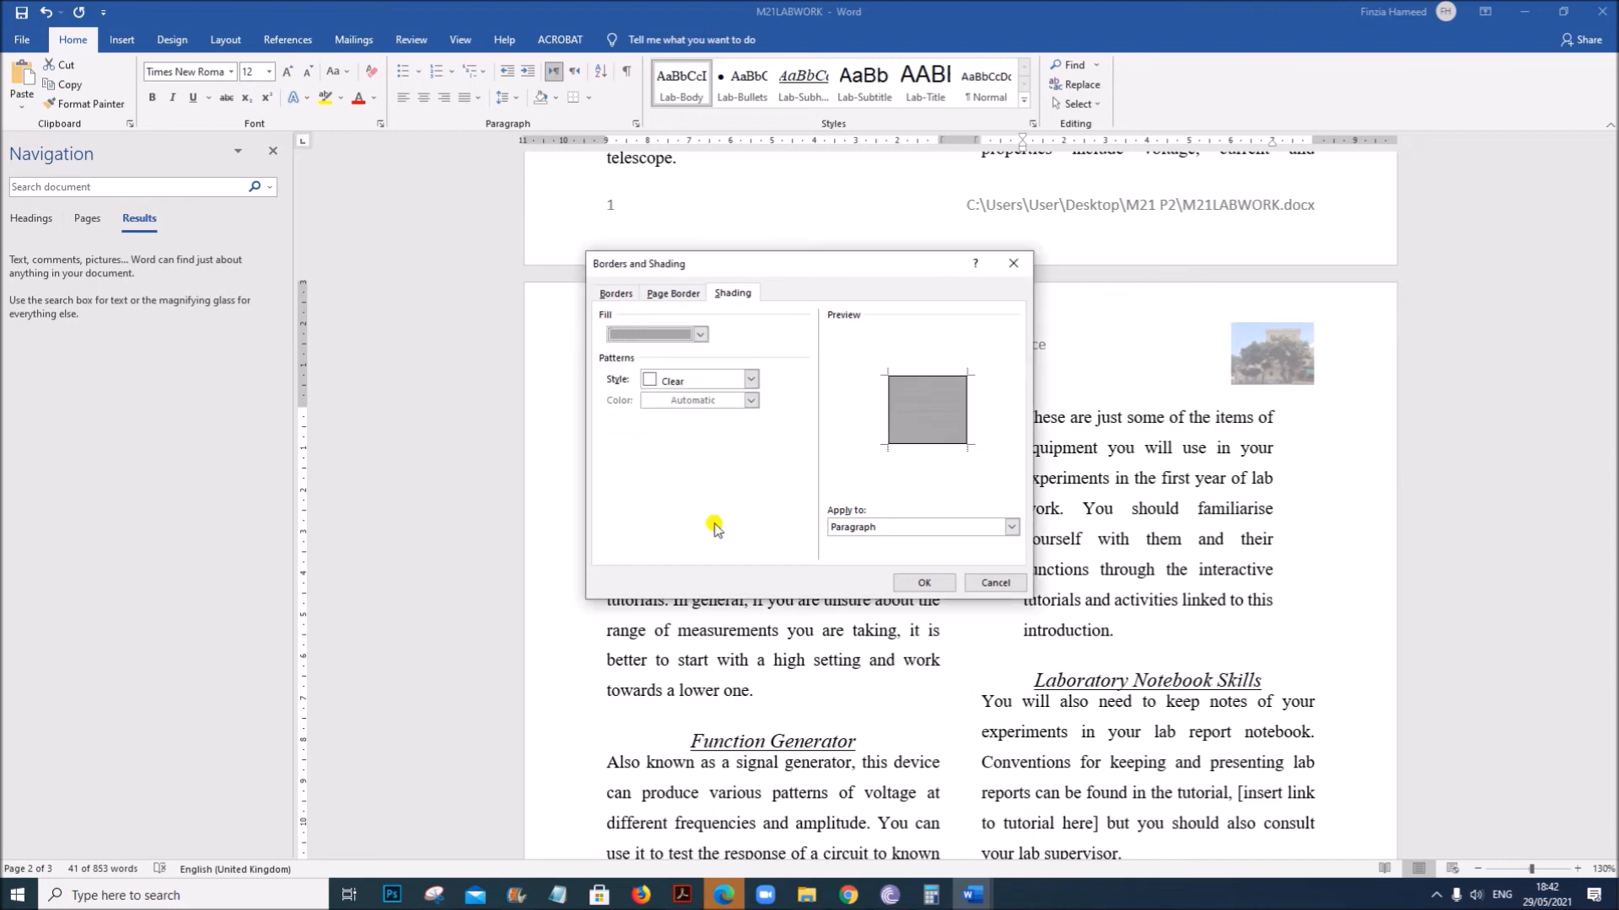
click(926, 581)
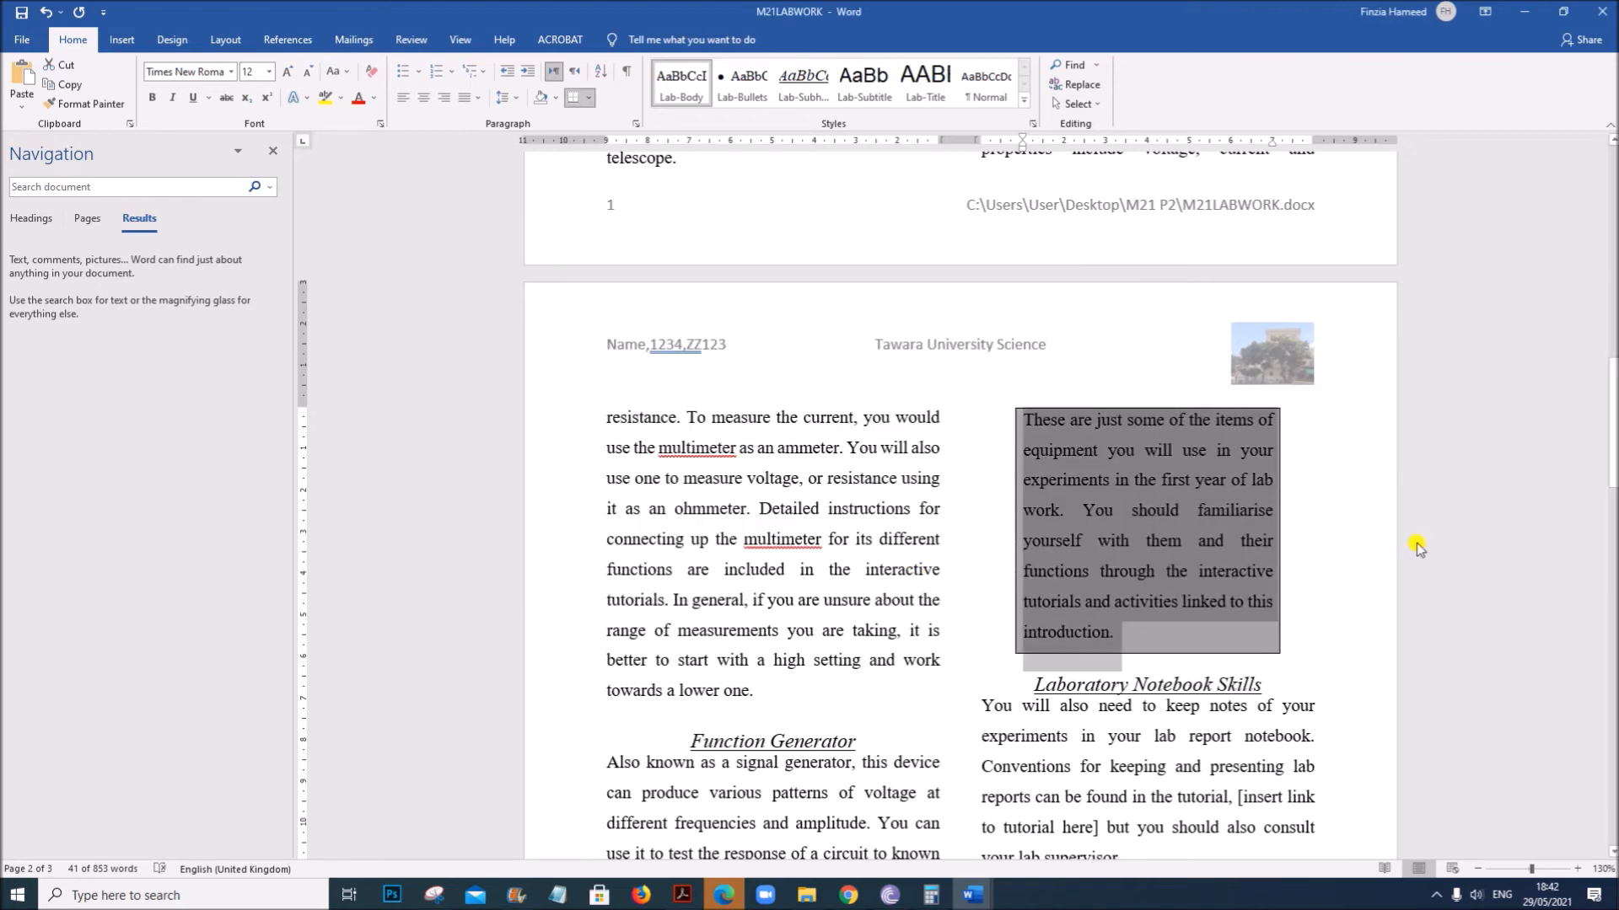
click(1357, 546)
scroll(1390, 612, down, 3)
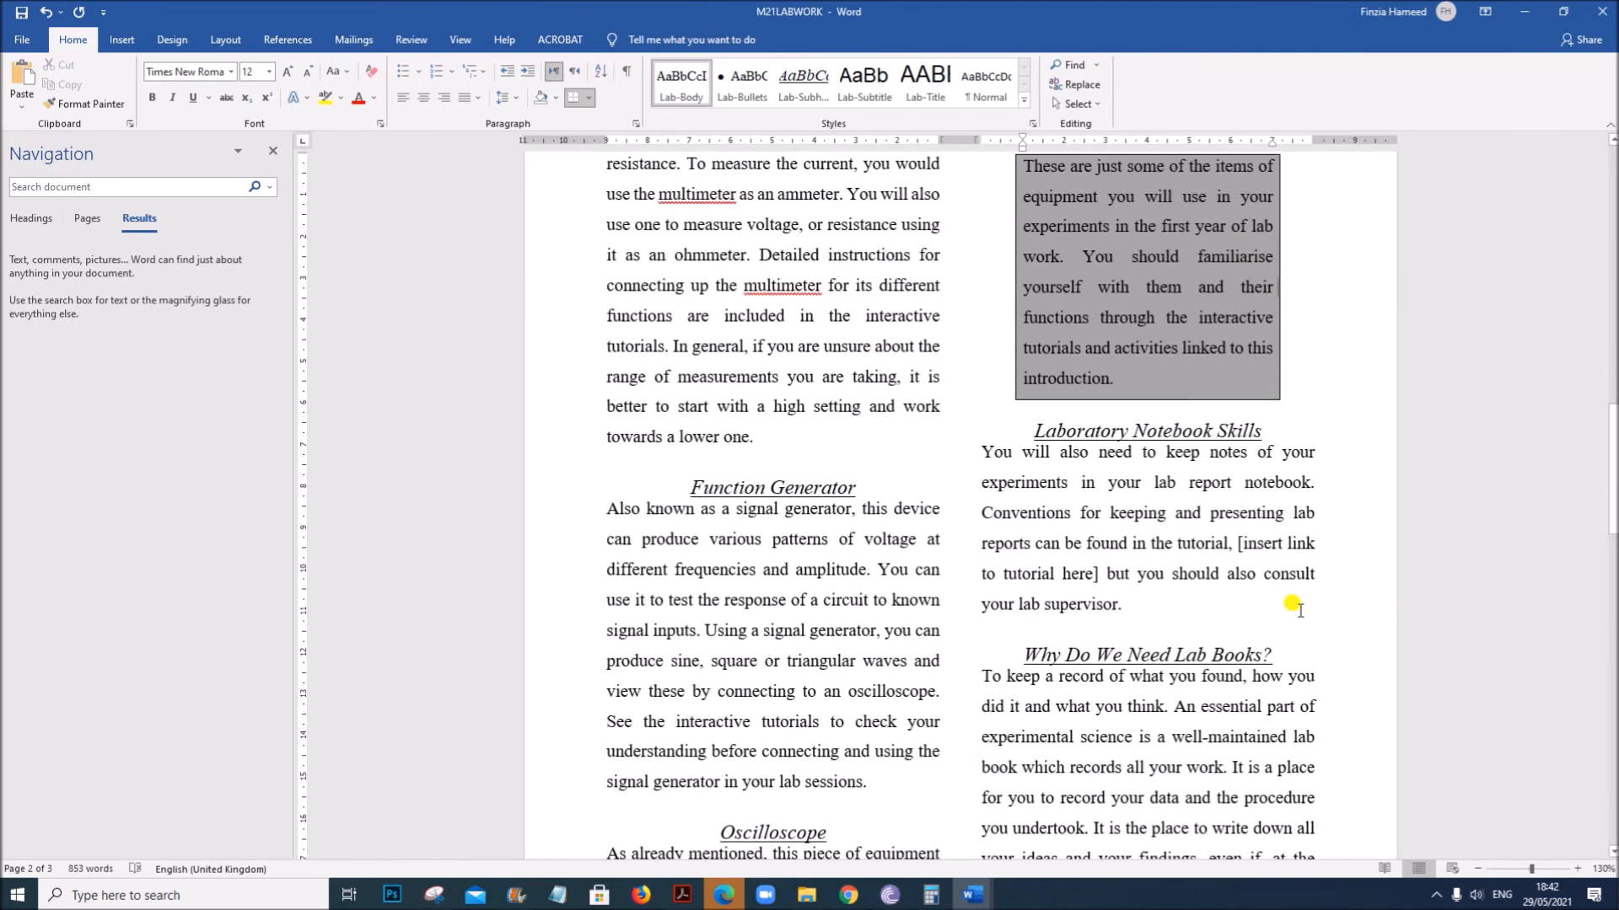
Read question 10 in the exam paper about the bracketed text "[insert link to tutorial here]", and return to M21LABWORK.
click(683, 896)
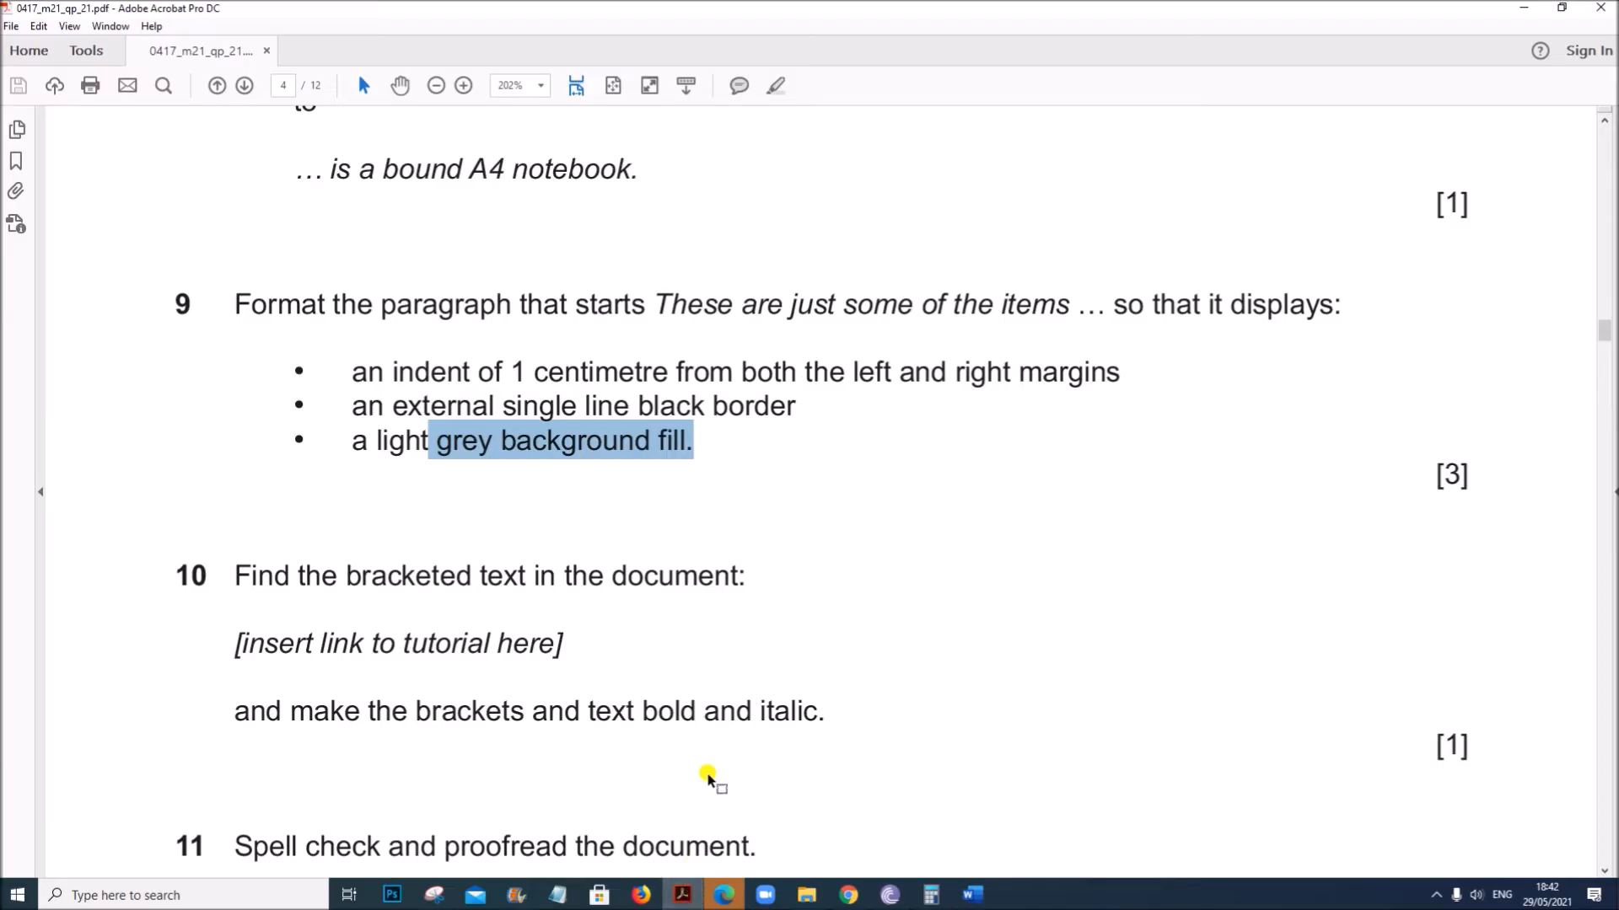
scroll(701, 759, down, 4)
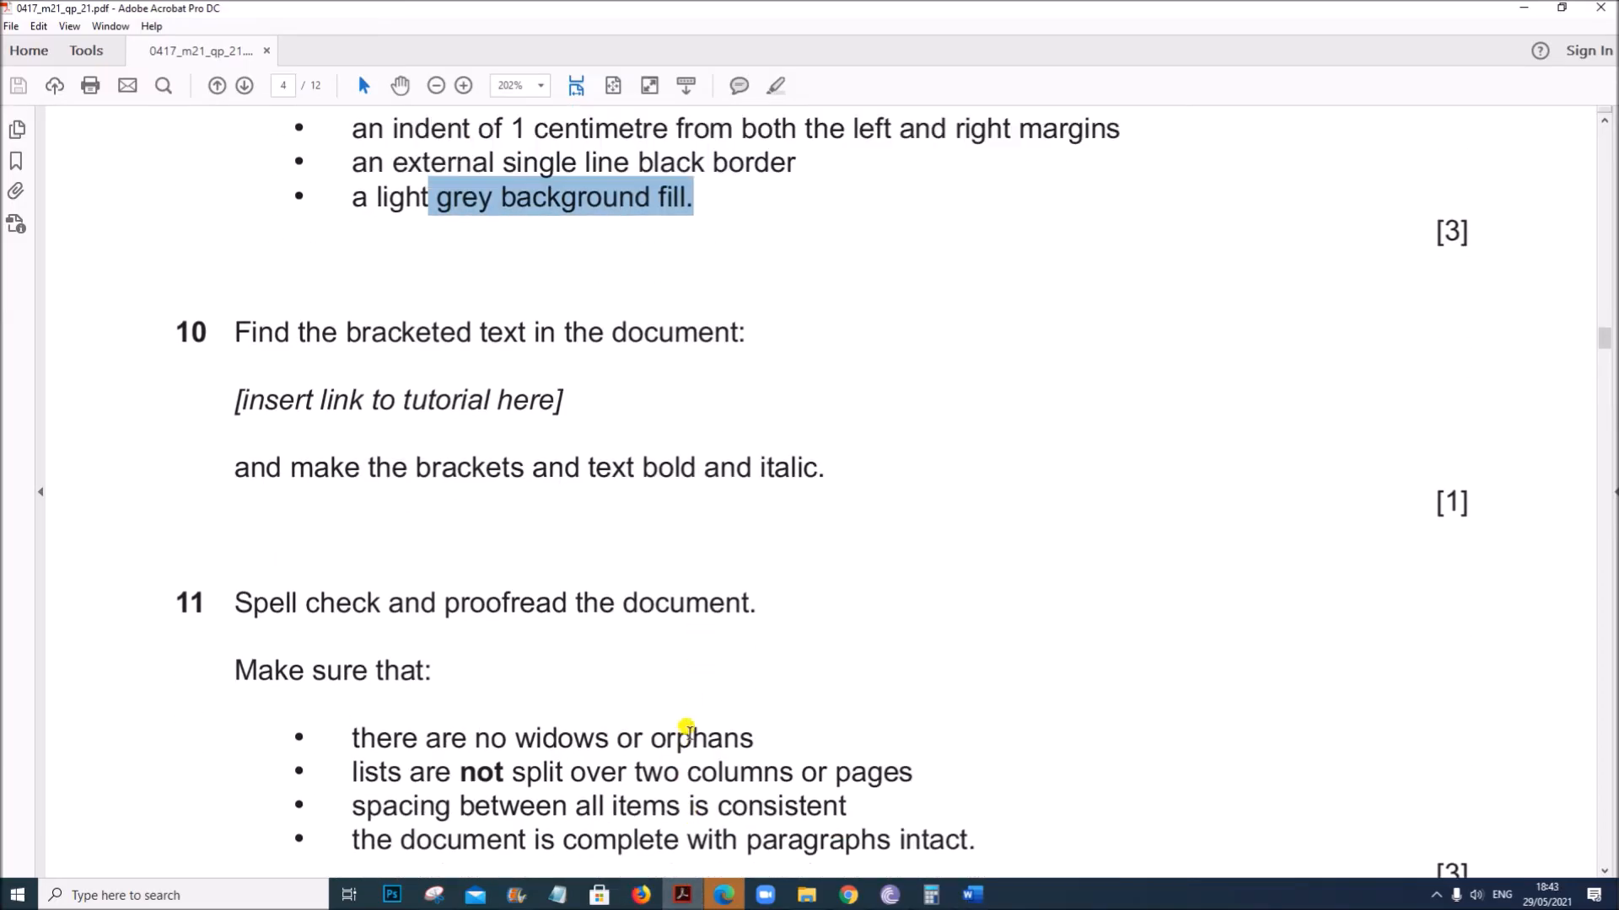
scroll(545, 602, up, 2)
drag(347, 413, 750, 416)
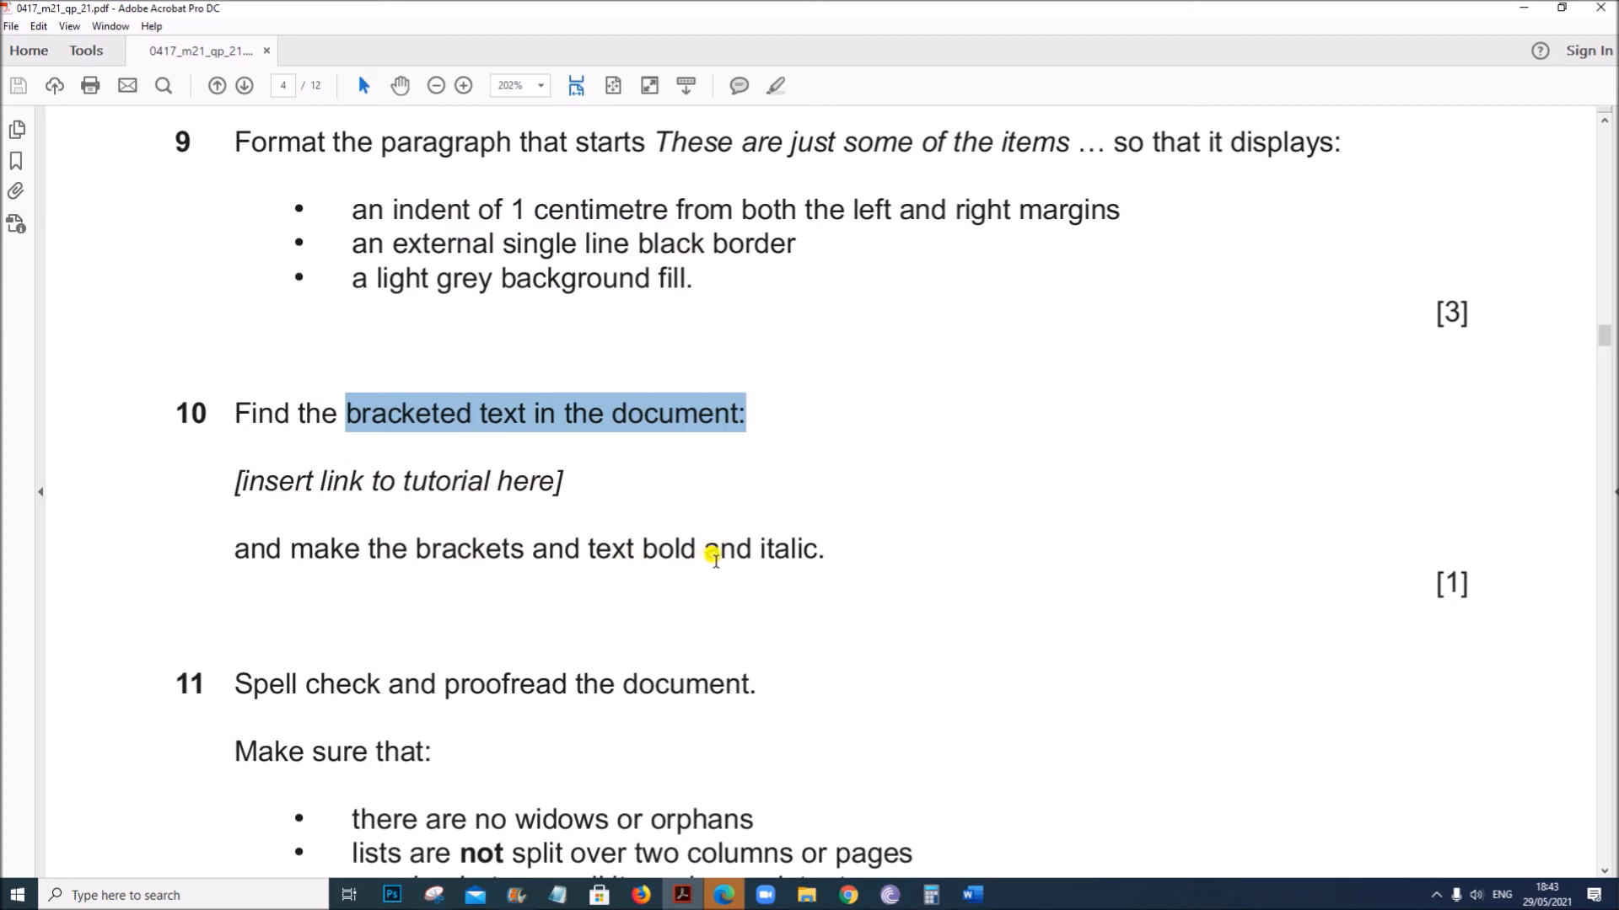
drag(245, 482, 363, 482)
mouse_move(973, 892)
click(1064, 830)
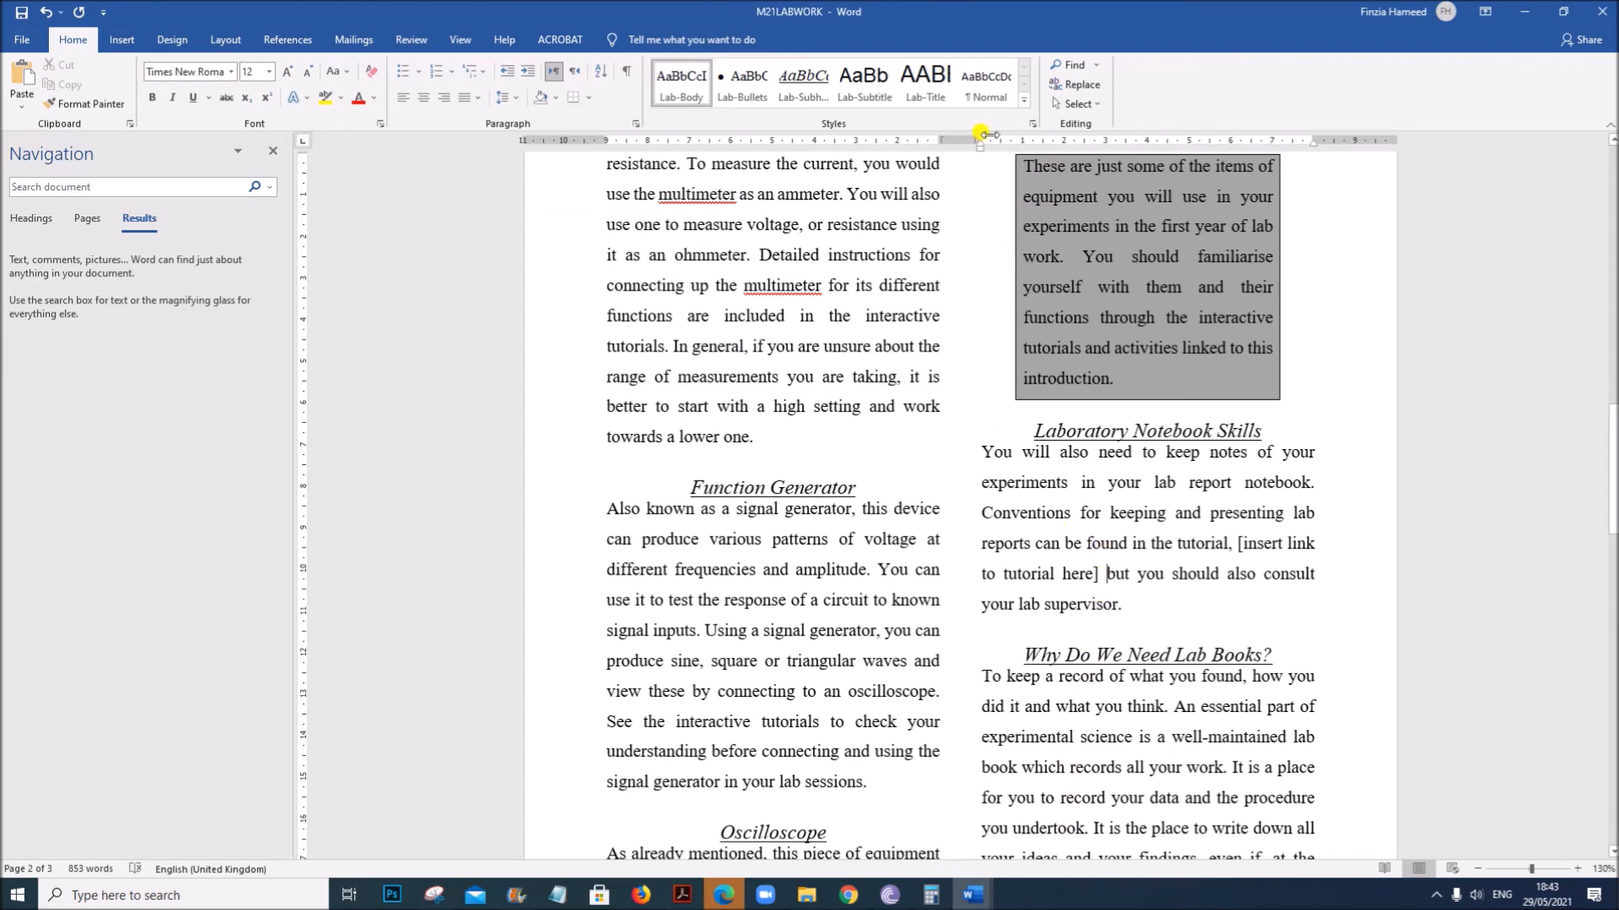
Search M21LABWORK for "insert" and make "[insert link to tutorial here]", including its brackets, bold and italic.
click(61, 187)
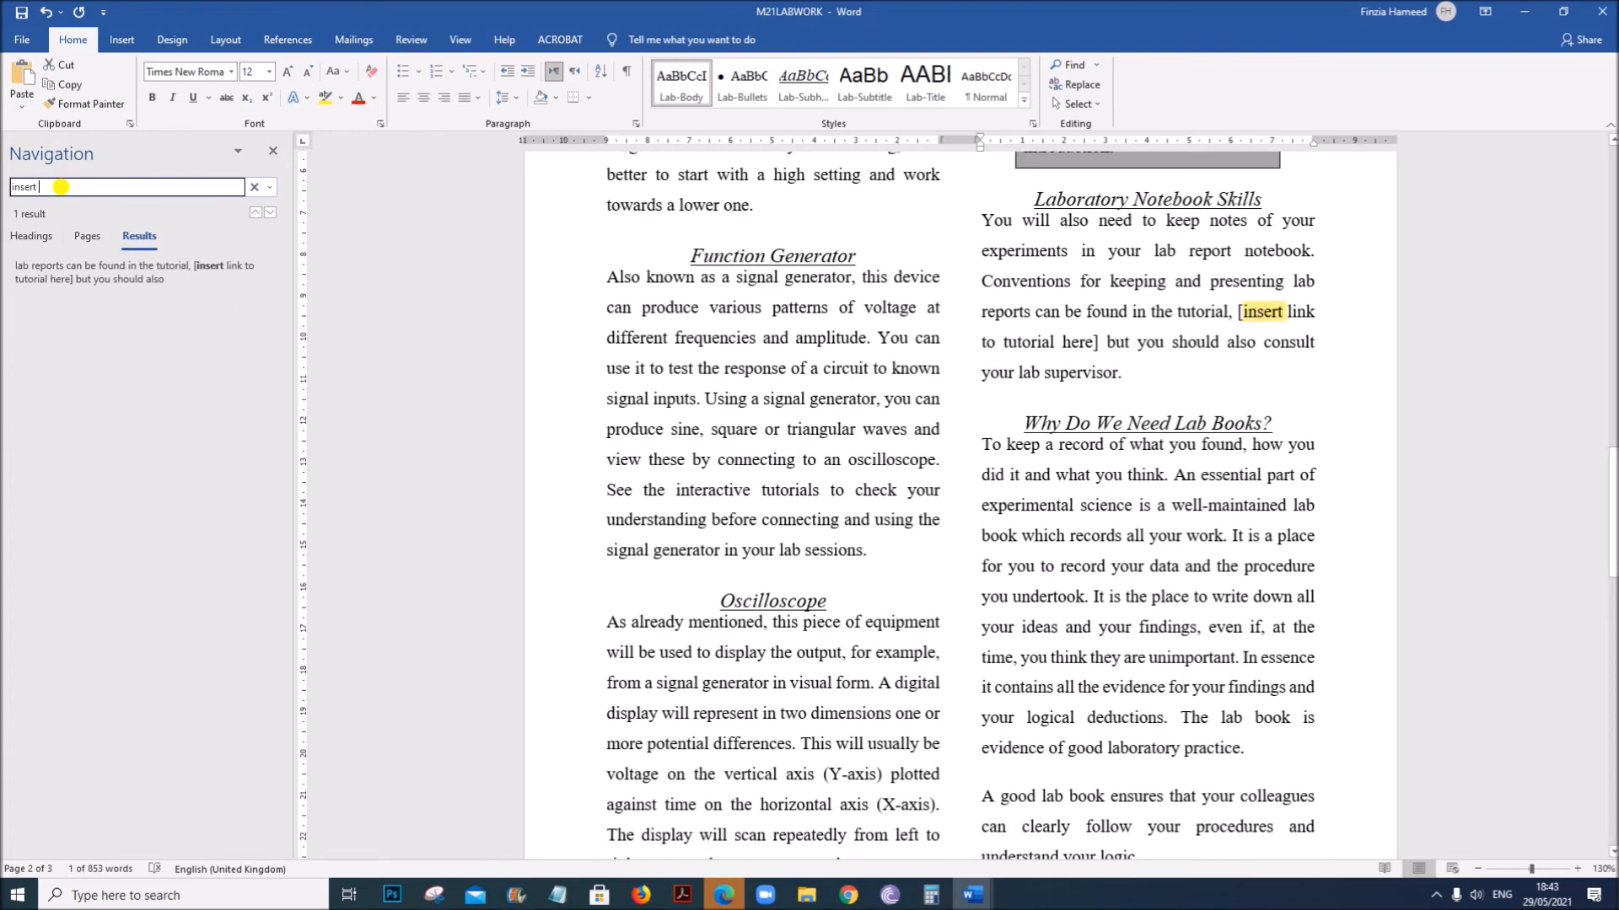
click(1245, 311)
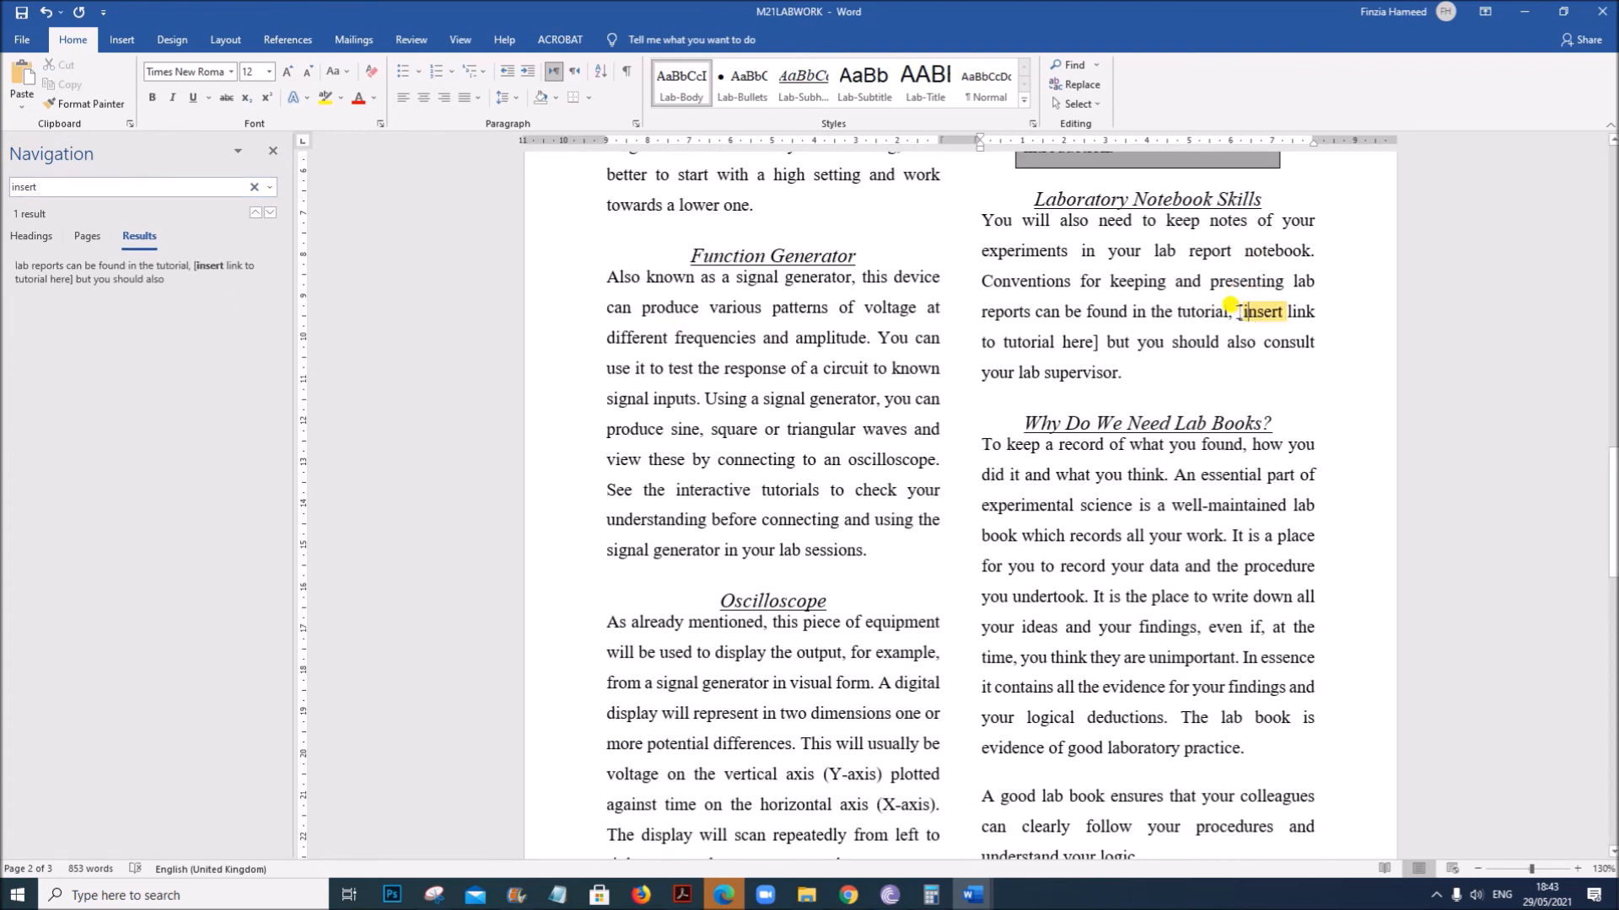
drag(1230, 304, 1093, 335)
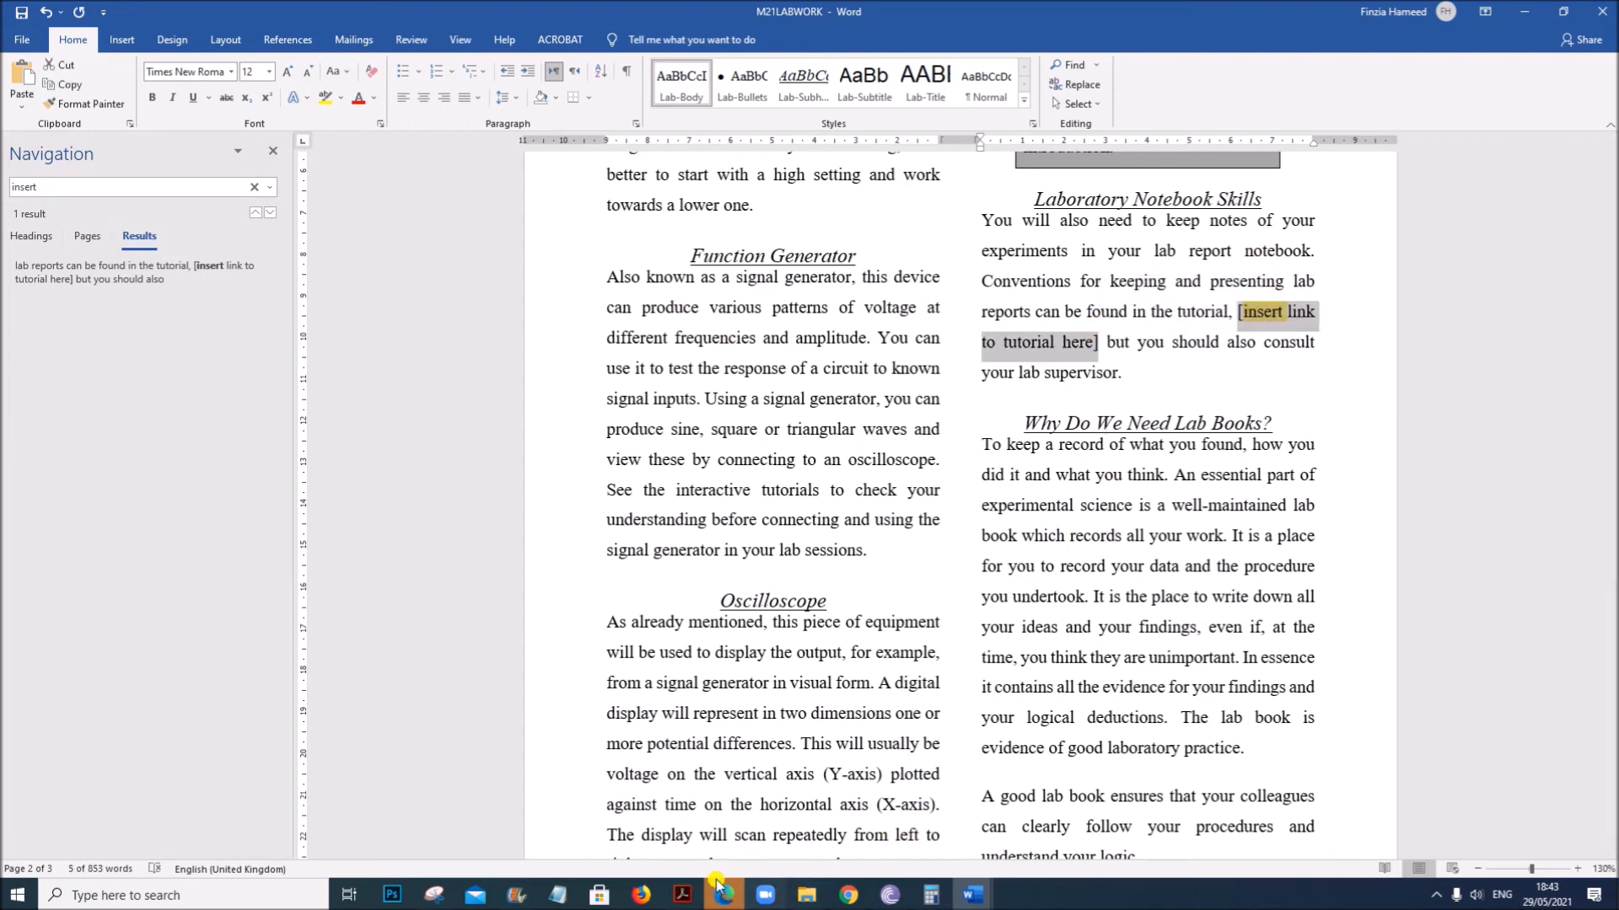
click(684, 893)
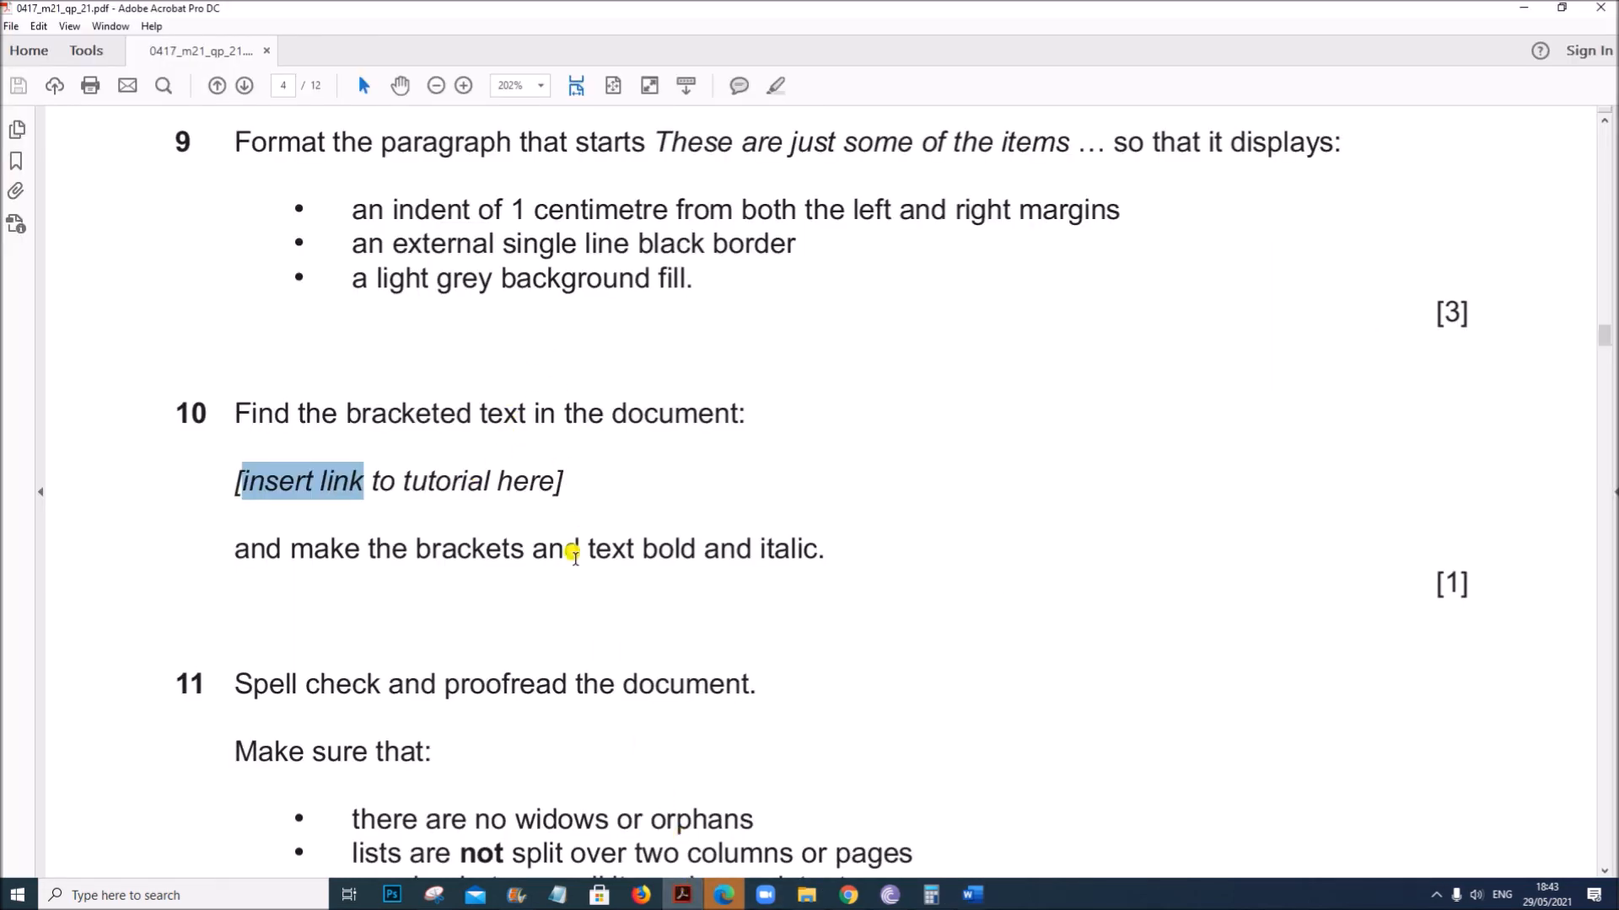
mouse_move(972, 893)
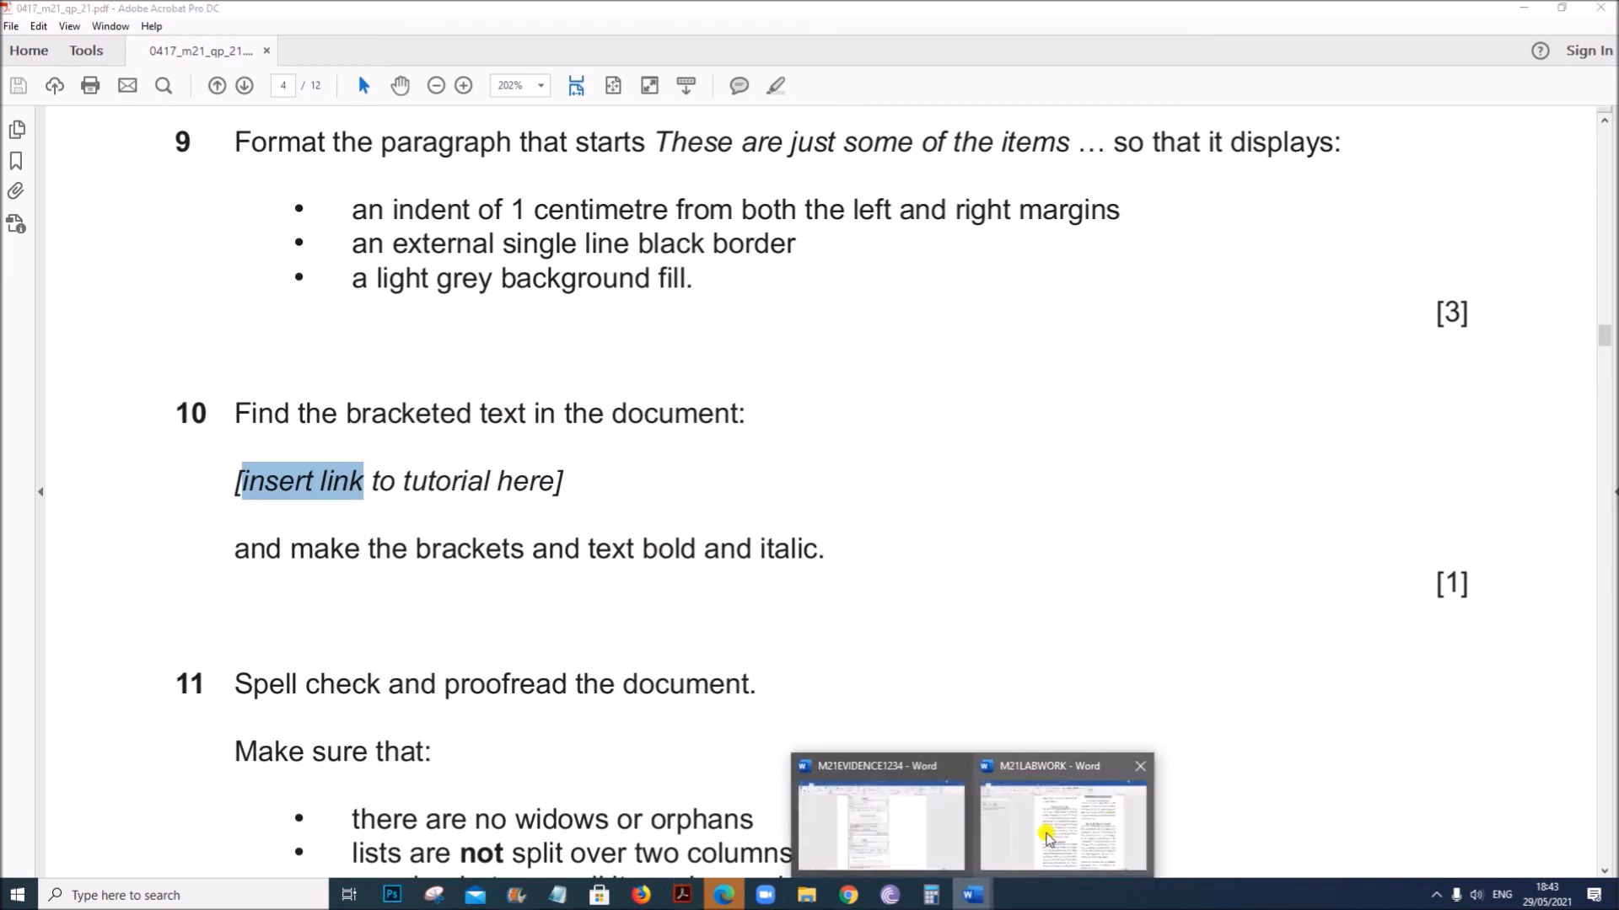
click(1041, 834)
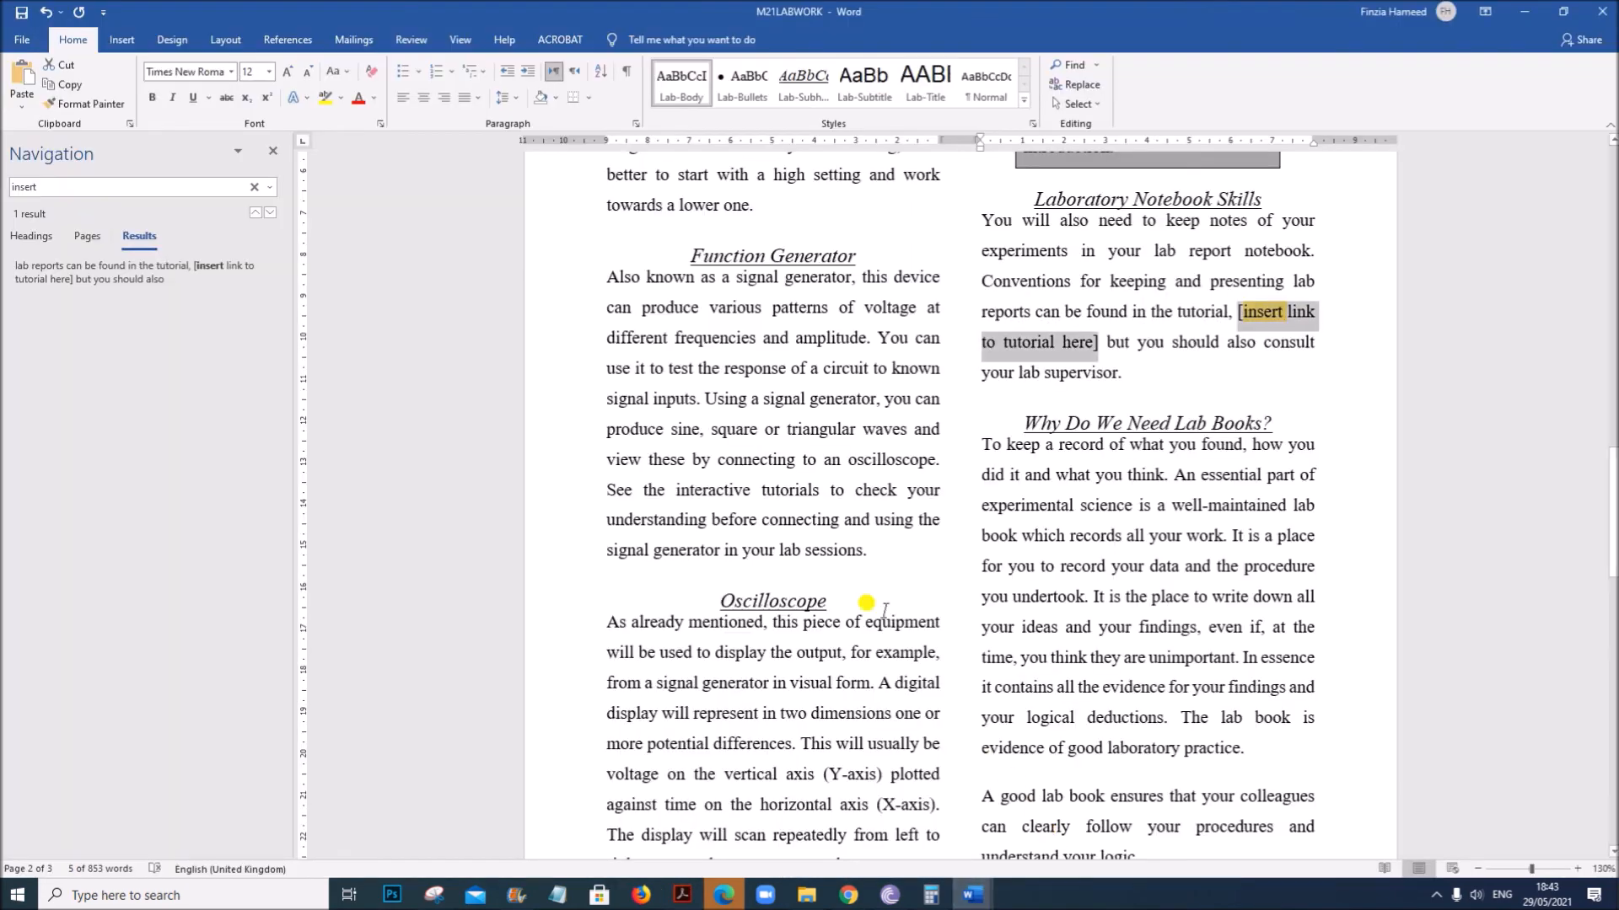
click(151, 99)
click(172, 102)
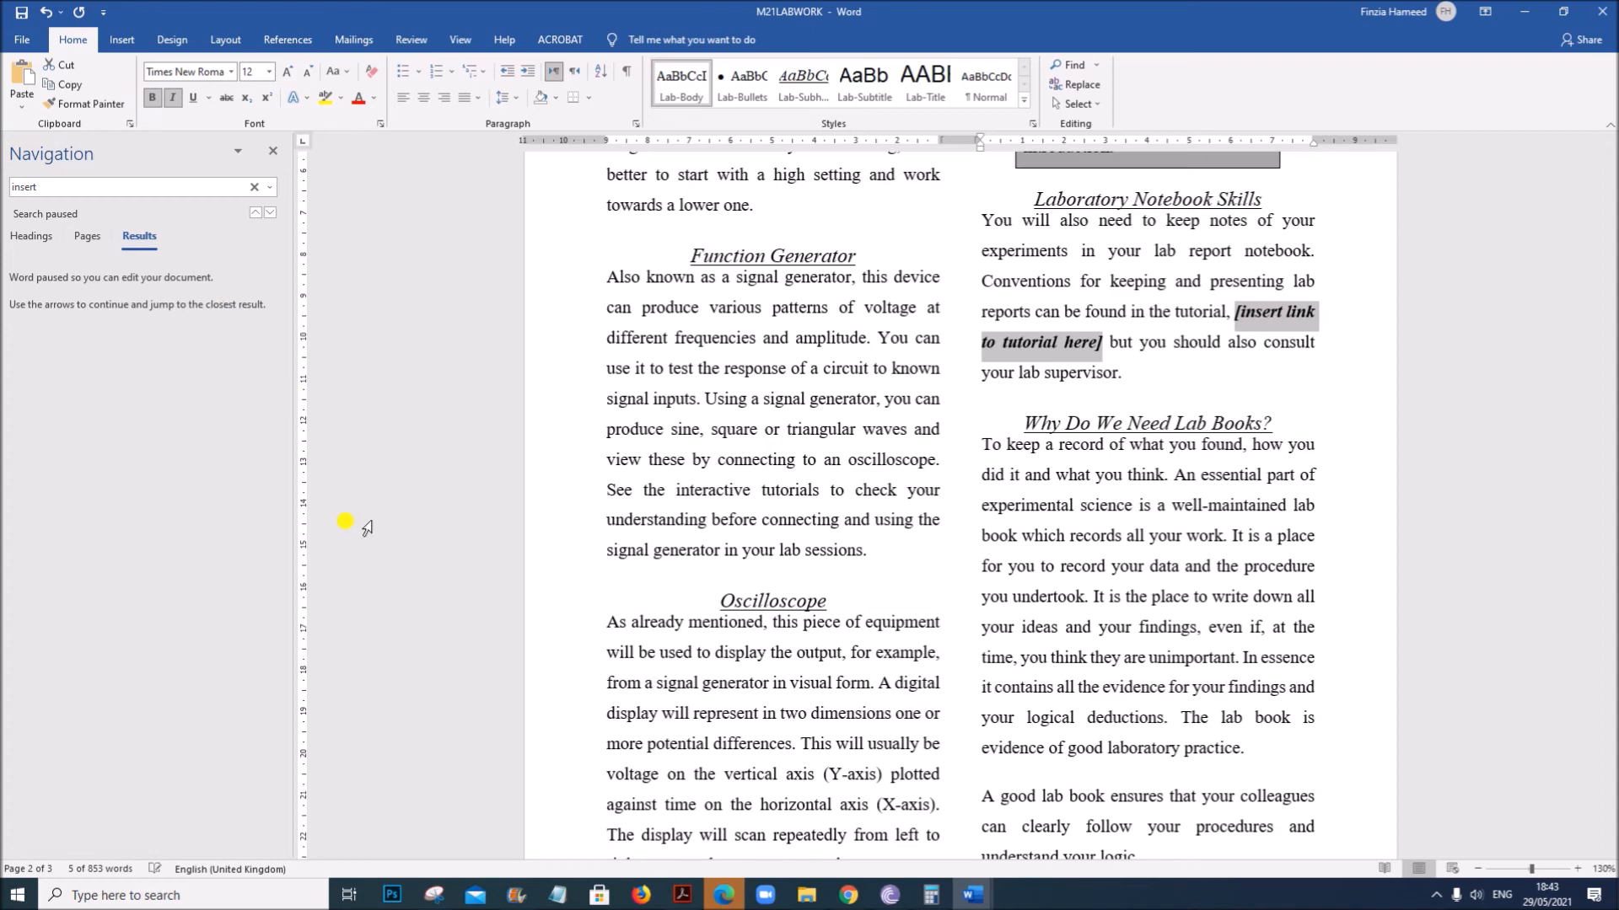
Read question 11 in the exam paper about spell checking and proofreading the document, and return to M21LABWORK.
click(682, 895)
scroll(733, 733, down, 5)
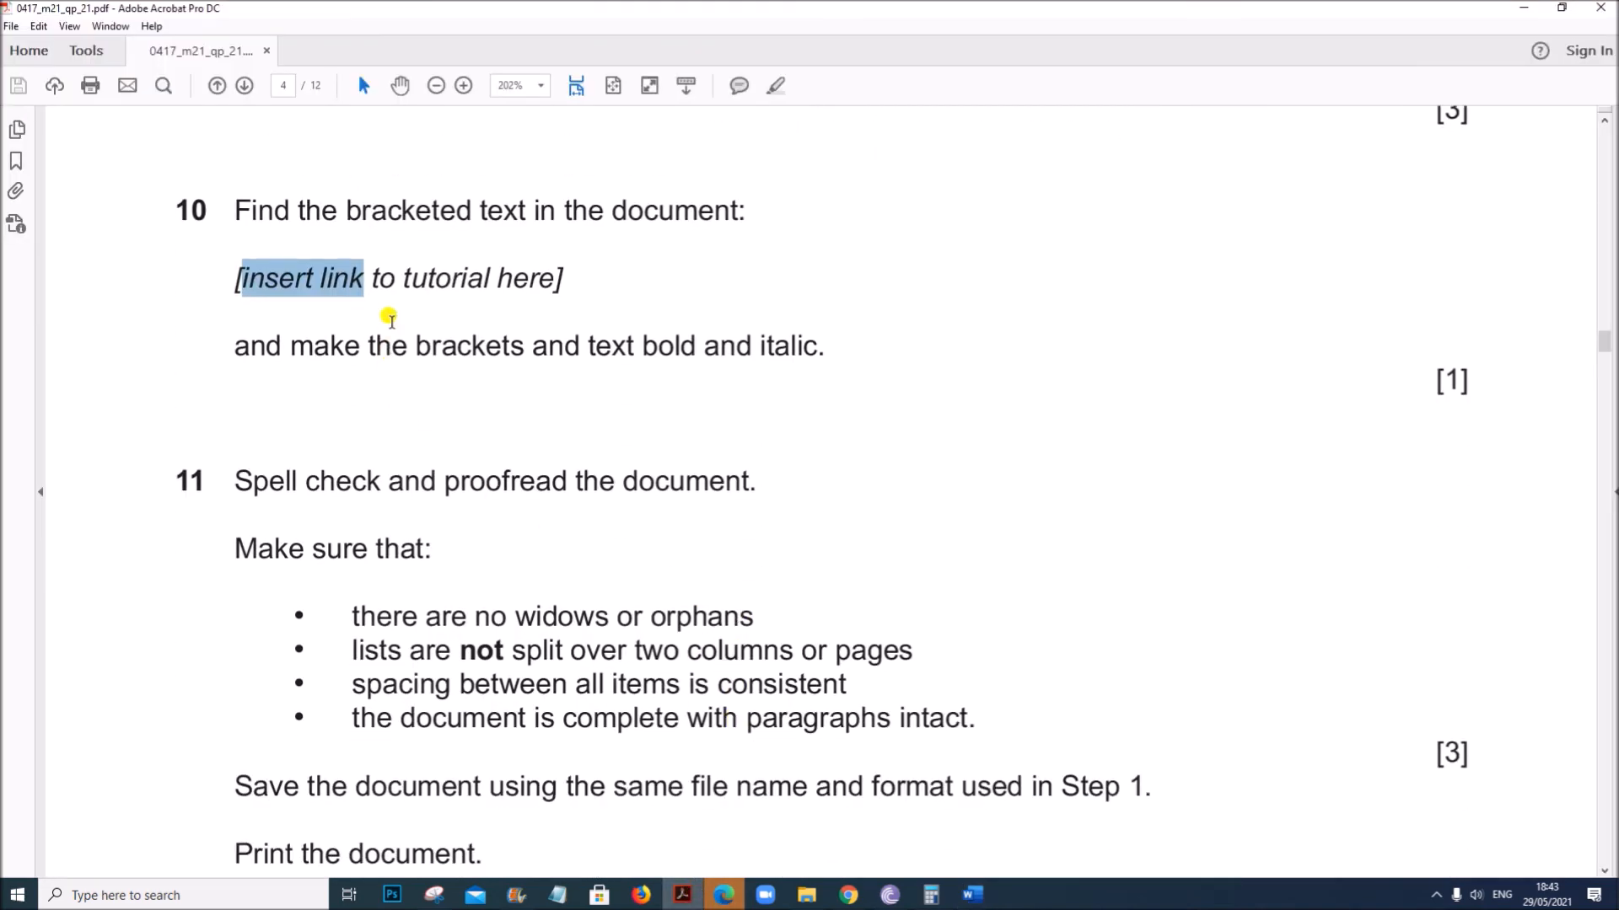
click(387, 317)
drag(239, 482, 758, 492)
mouse_move(967, 899)
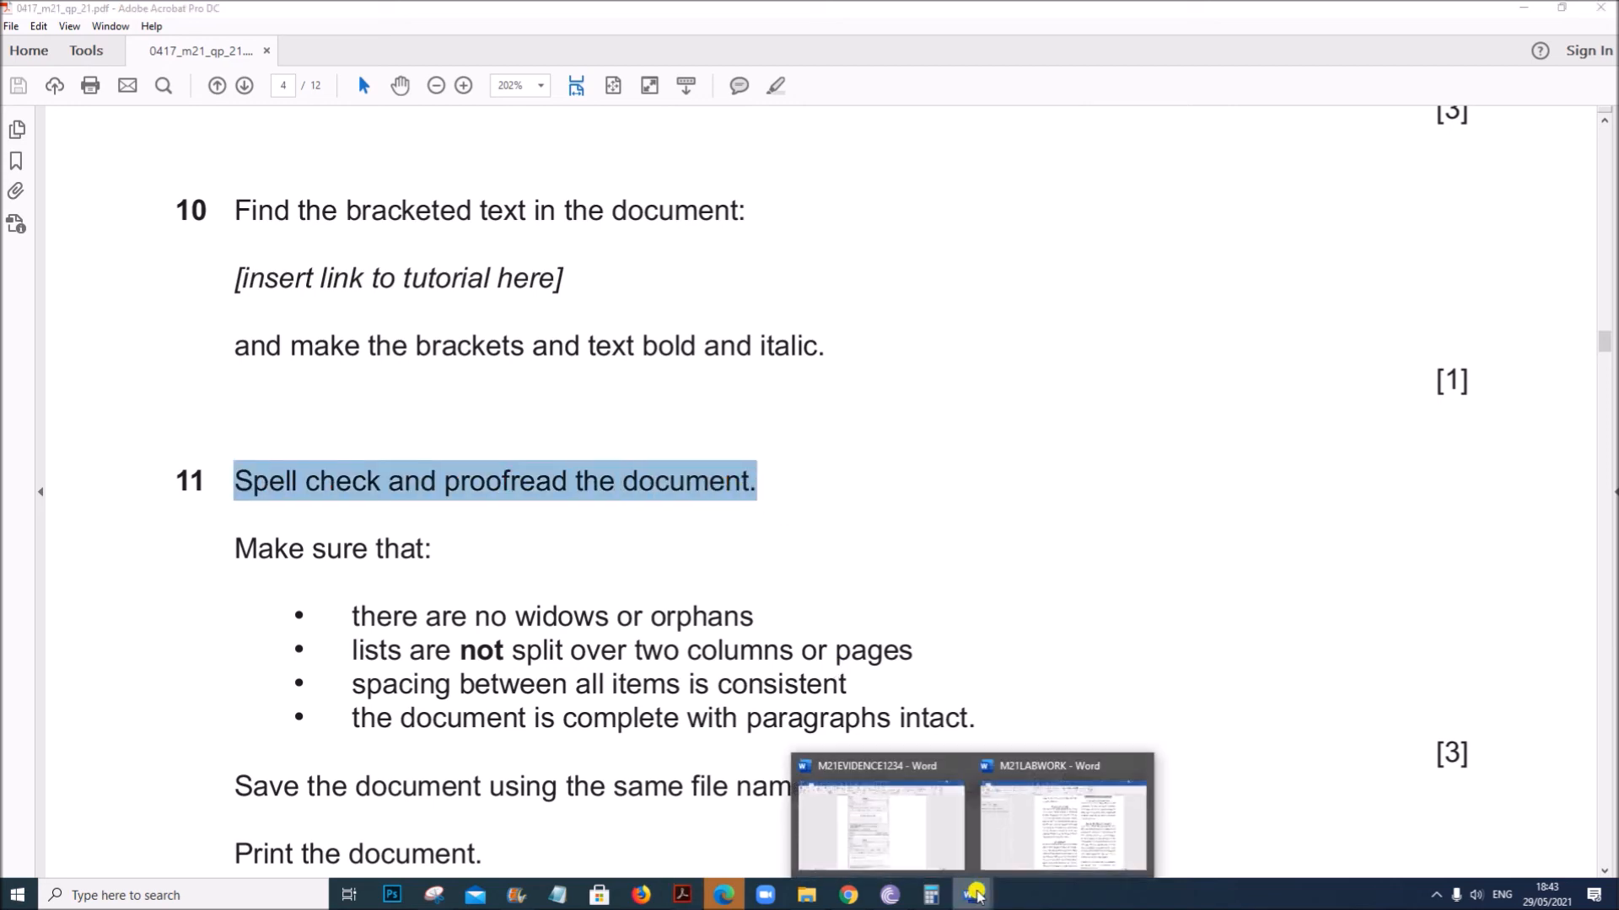
click(1062, 822)
Close the navigation pane and place the cursor before the title "TAWARA PHYSICS PRACTICAL WORKSHOPS" on the first page.
scroll(751, 528, up, 8)
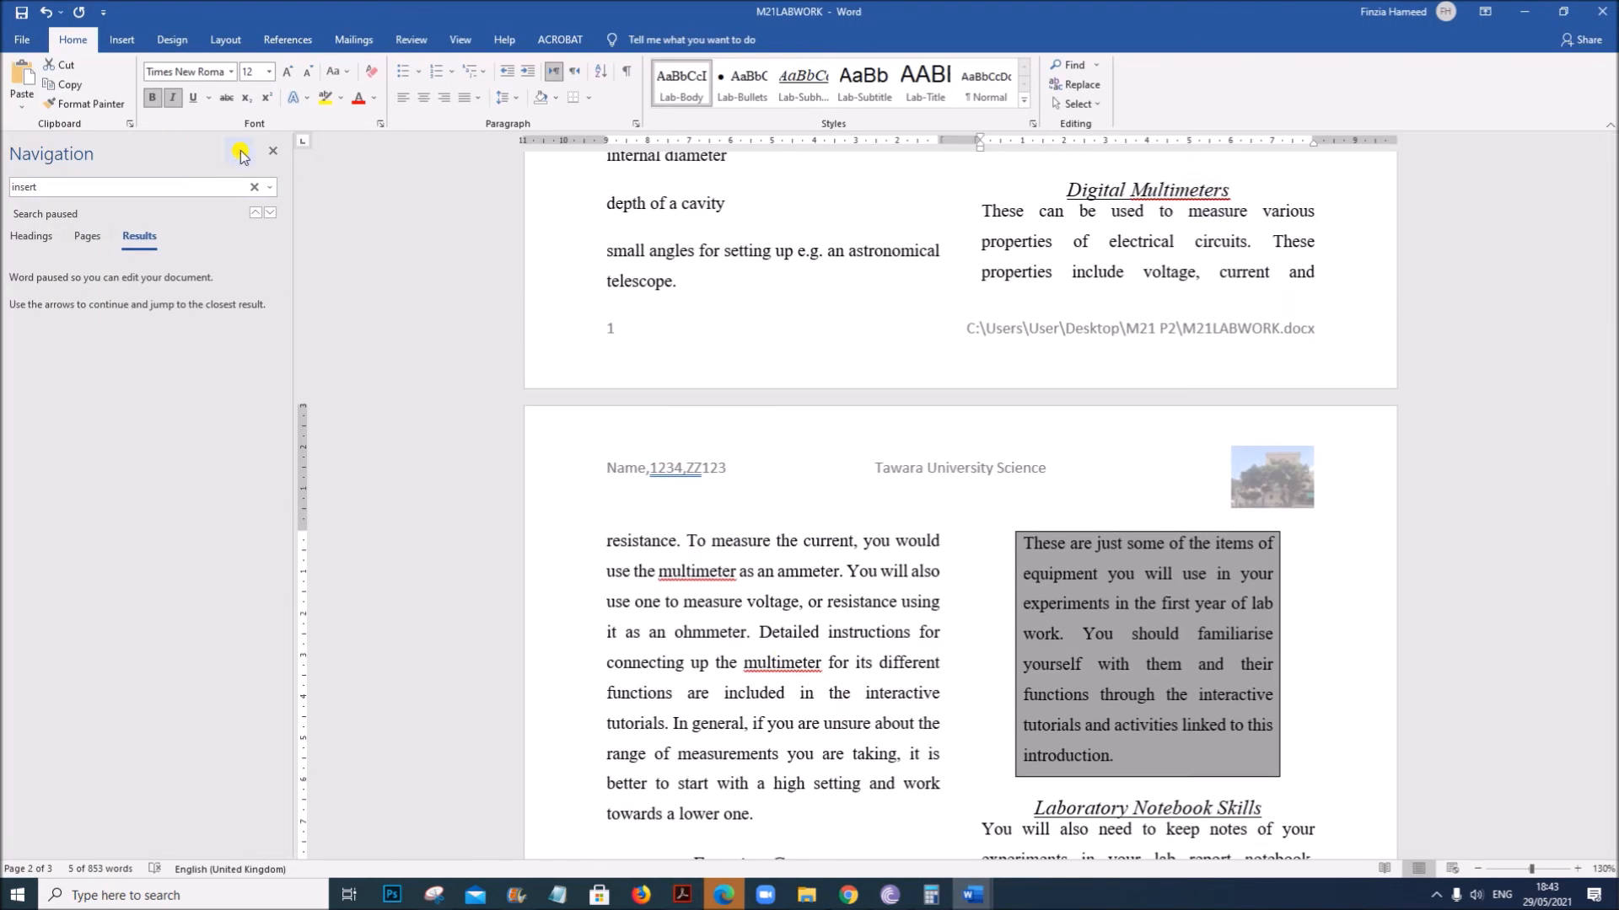
click(272, 151)
scroll(779, 637, up, 3)
scroll(793, 648, up, 9)
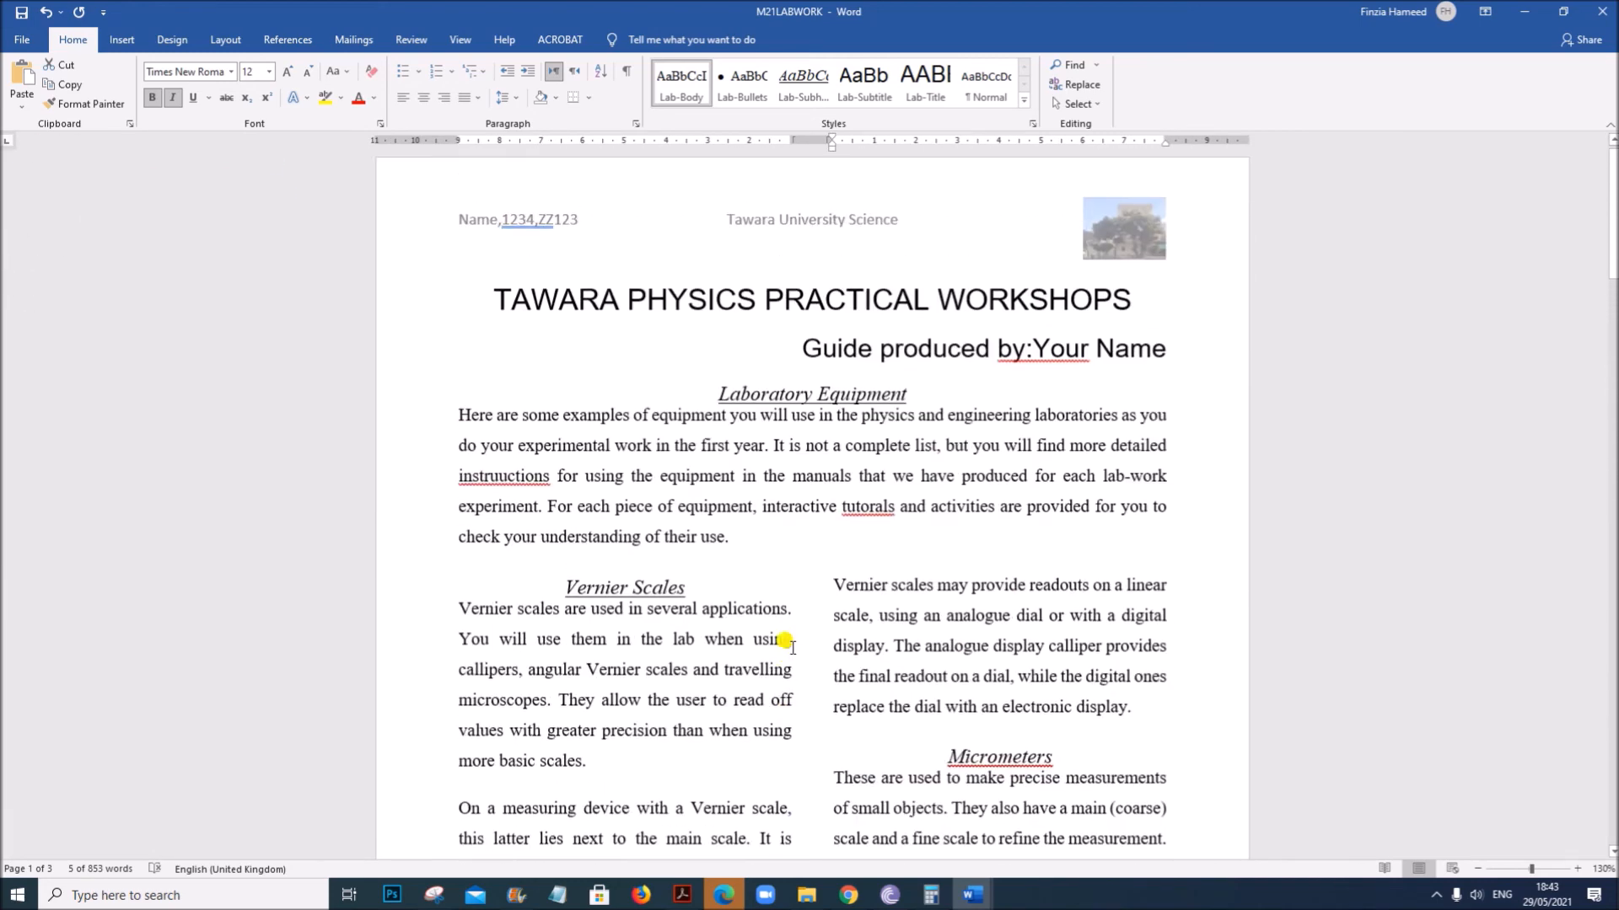
click(492, 311)
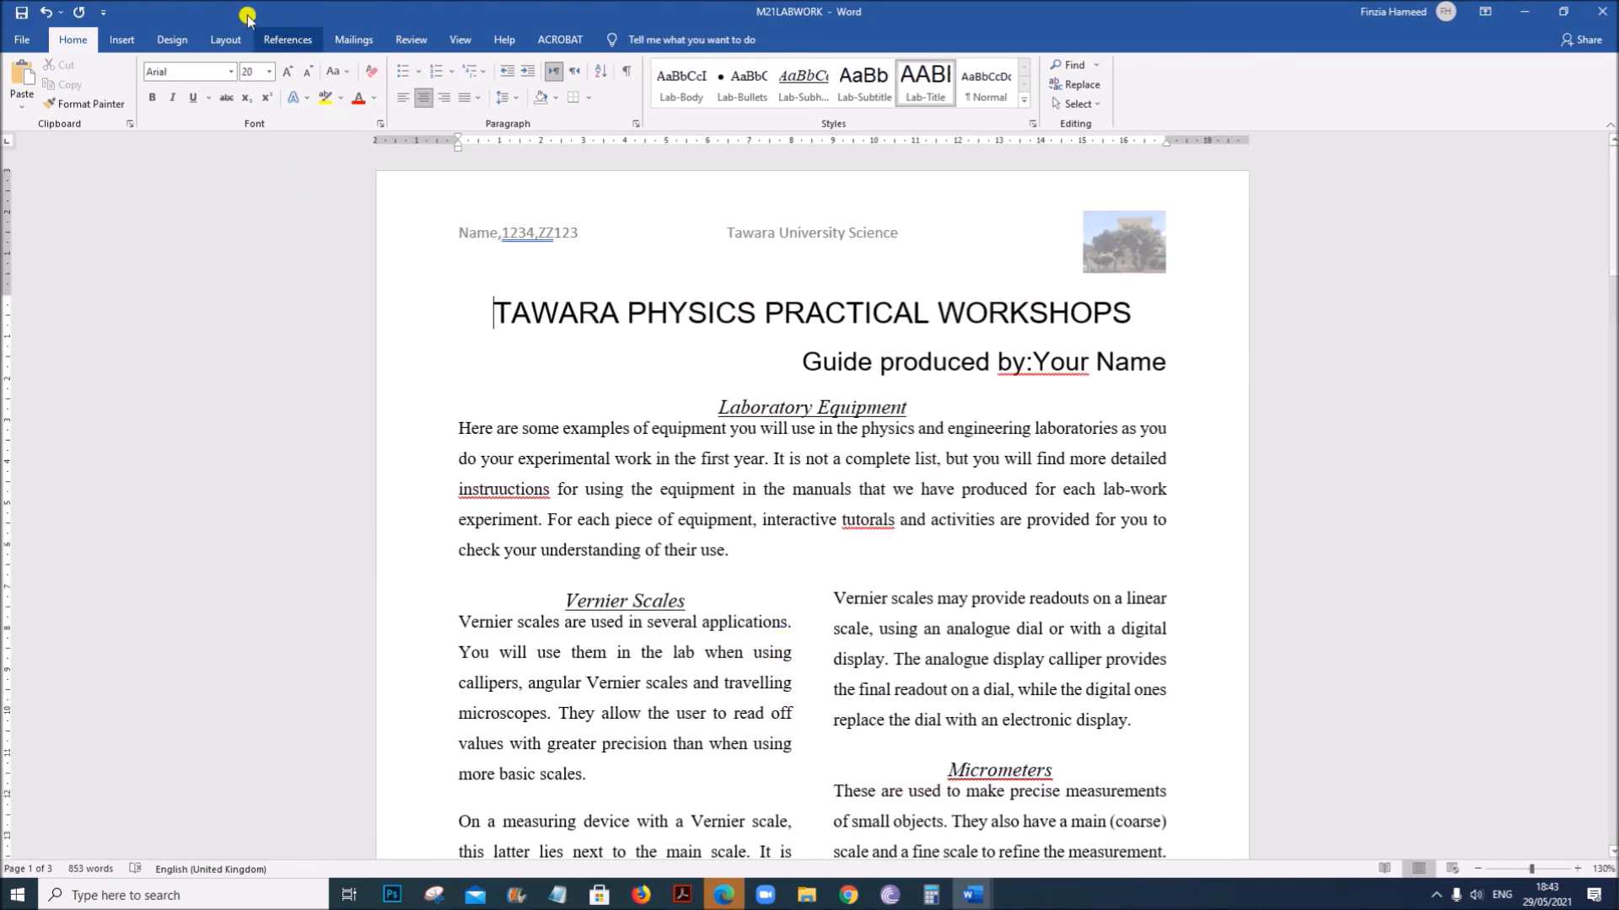
Spell check the document from the title, accepting the corrections "by: Your", "instructions" and "tutorials".
click(413, 40)
click(28, 84)
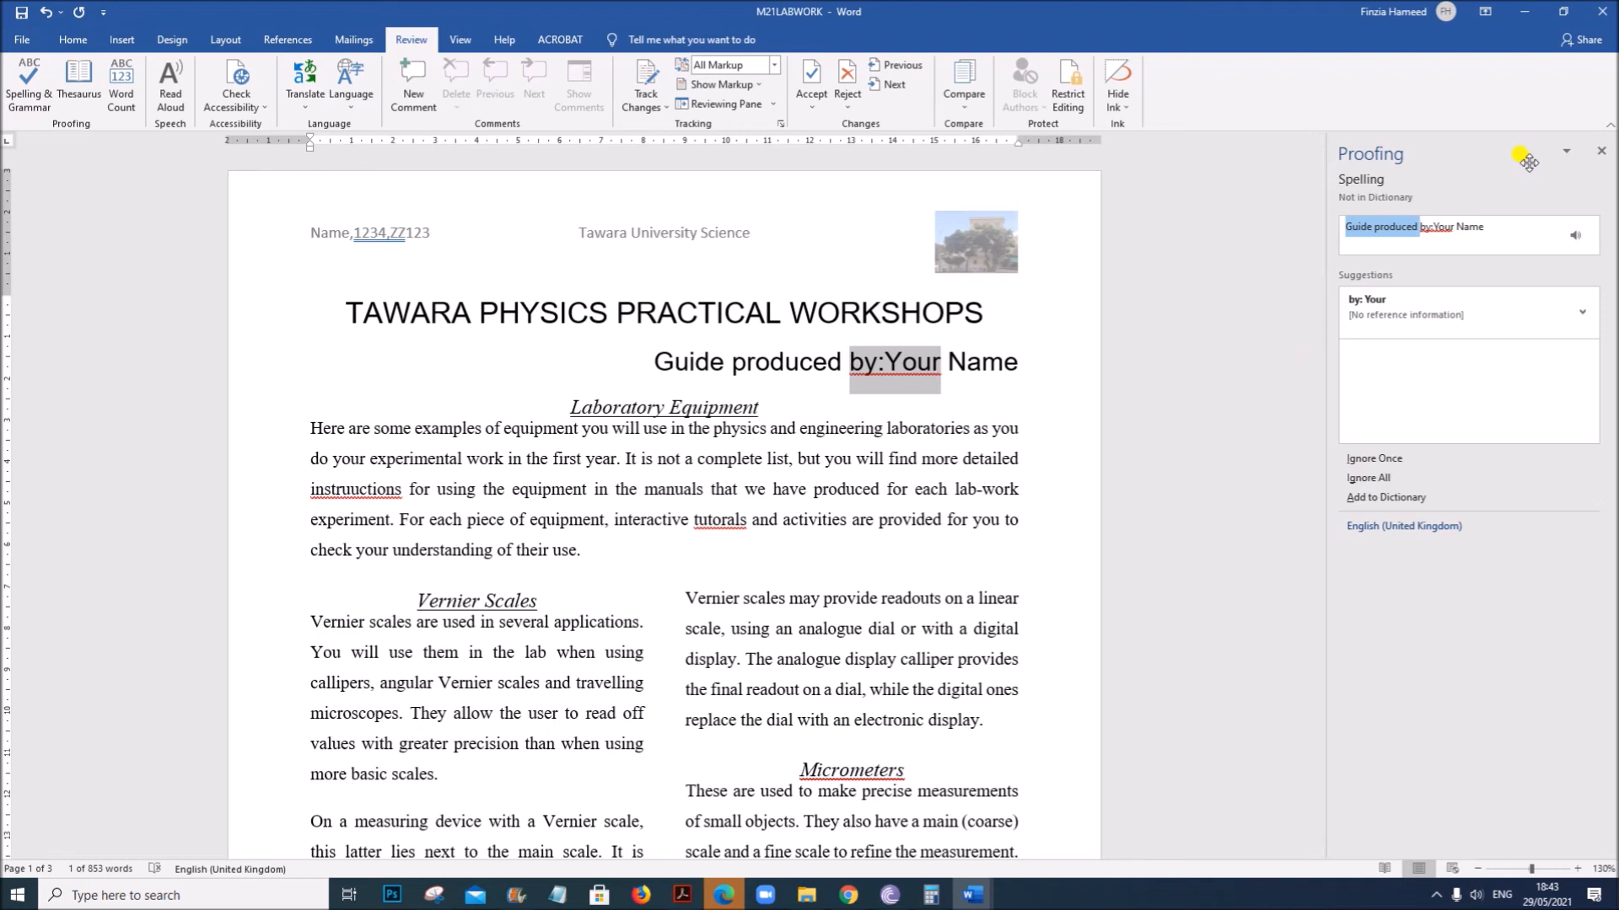
click(1372, 317)
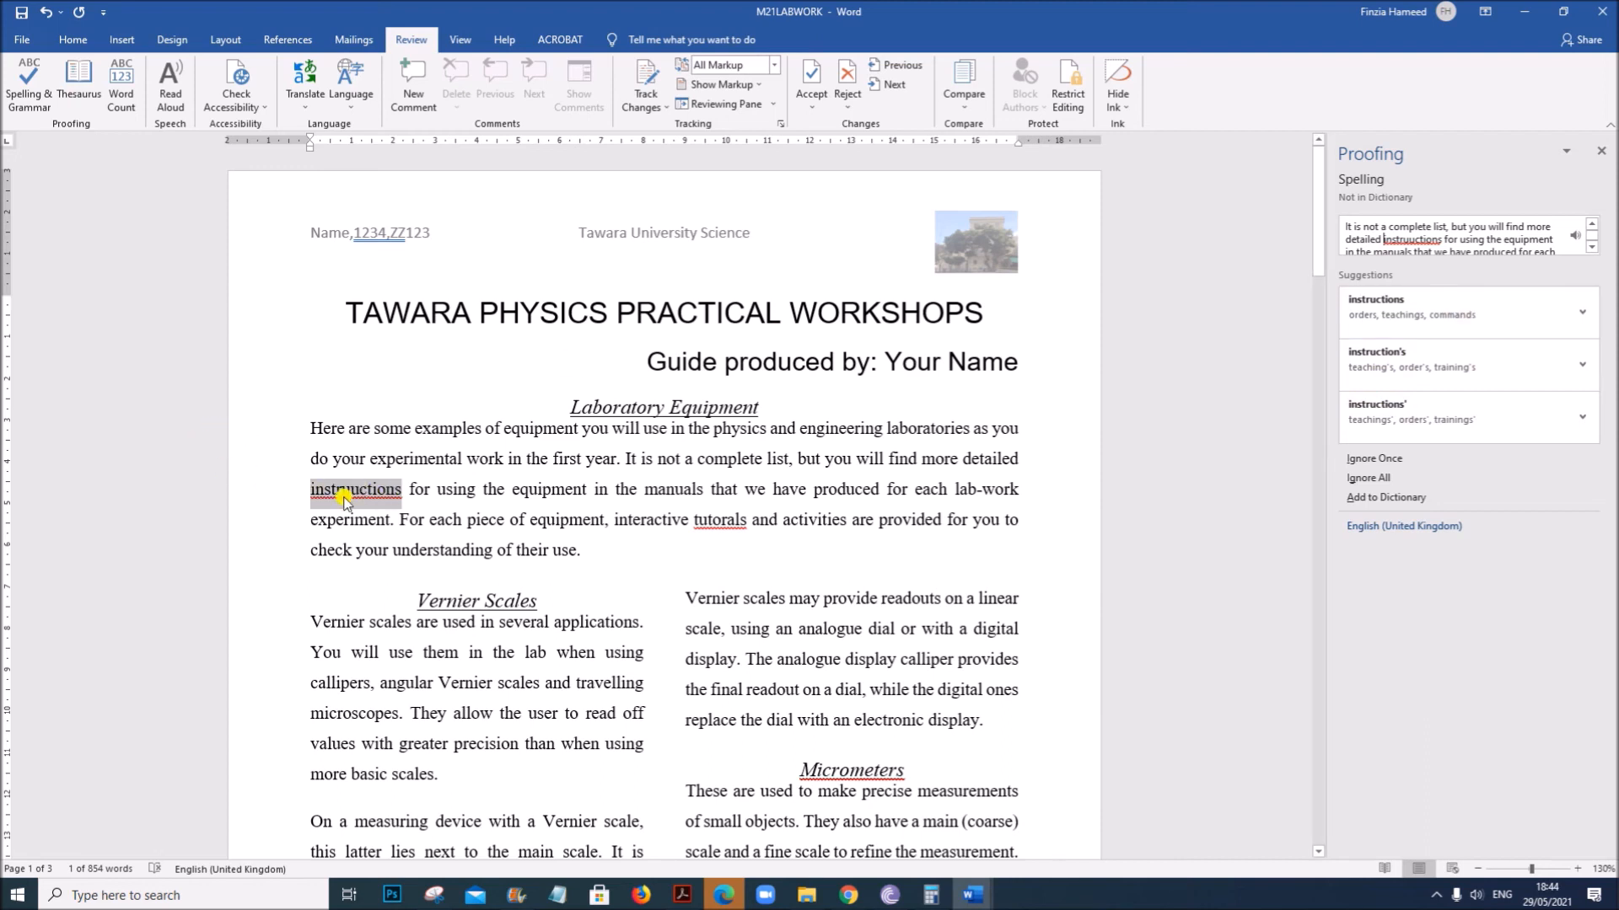
click(1377, 318)
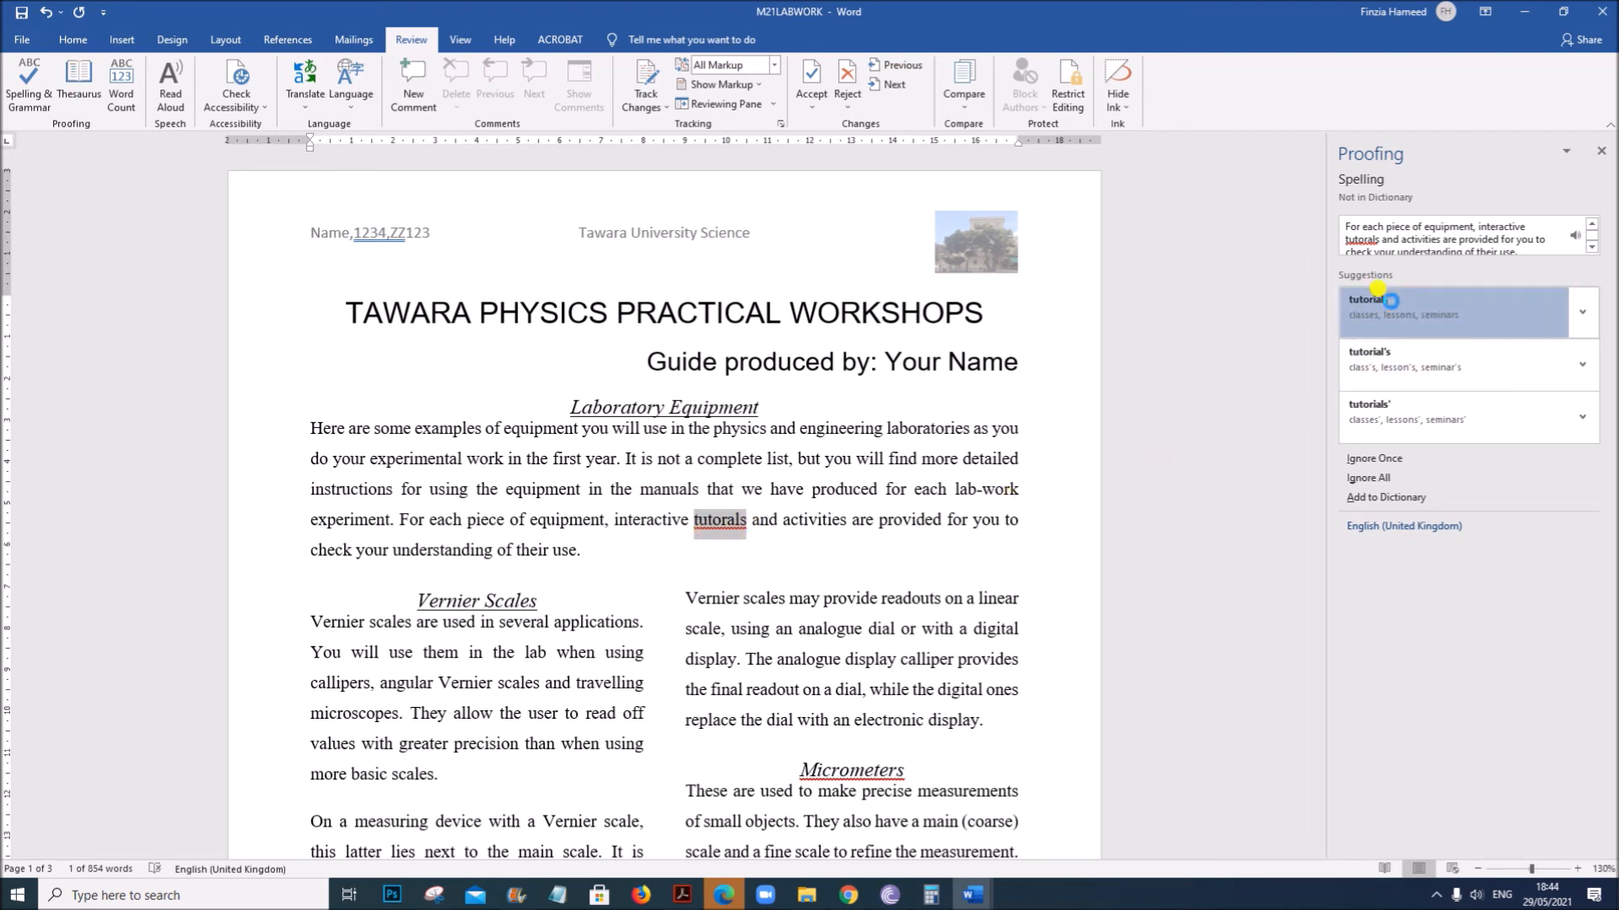
click(1379, 312)
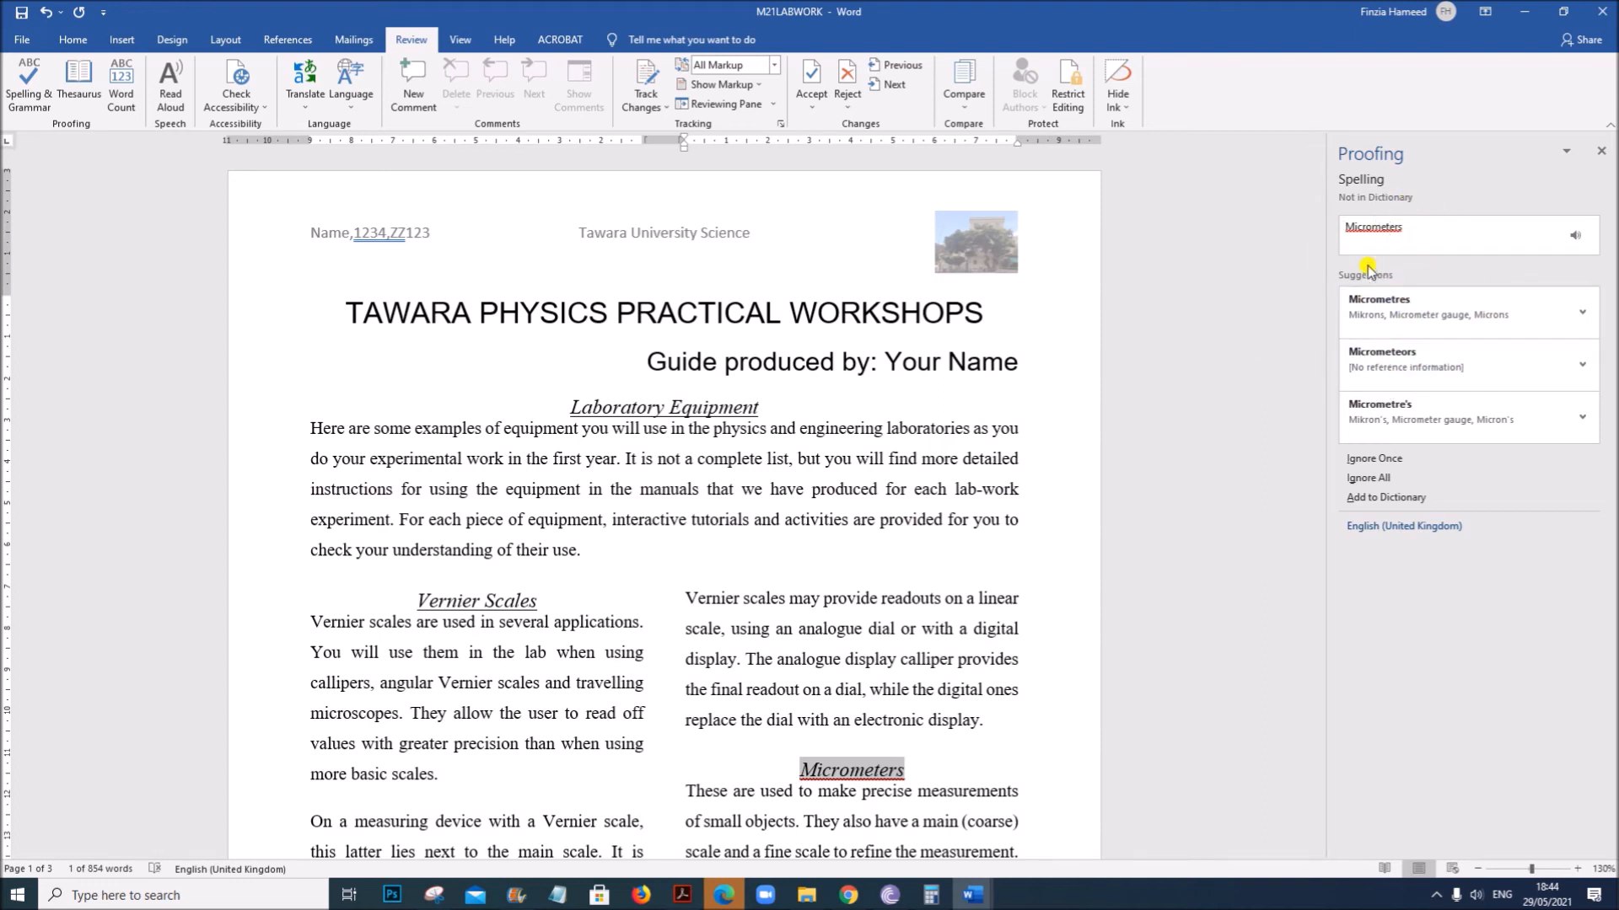
Finish the spell check, ignoring all occurrences of "Micrometers", "micrometer" and the other flagged words, and ignoring the header's comma spacing once.
click(1376, 478)
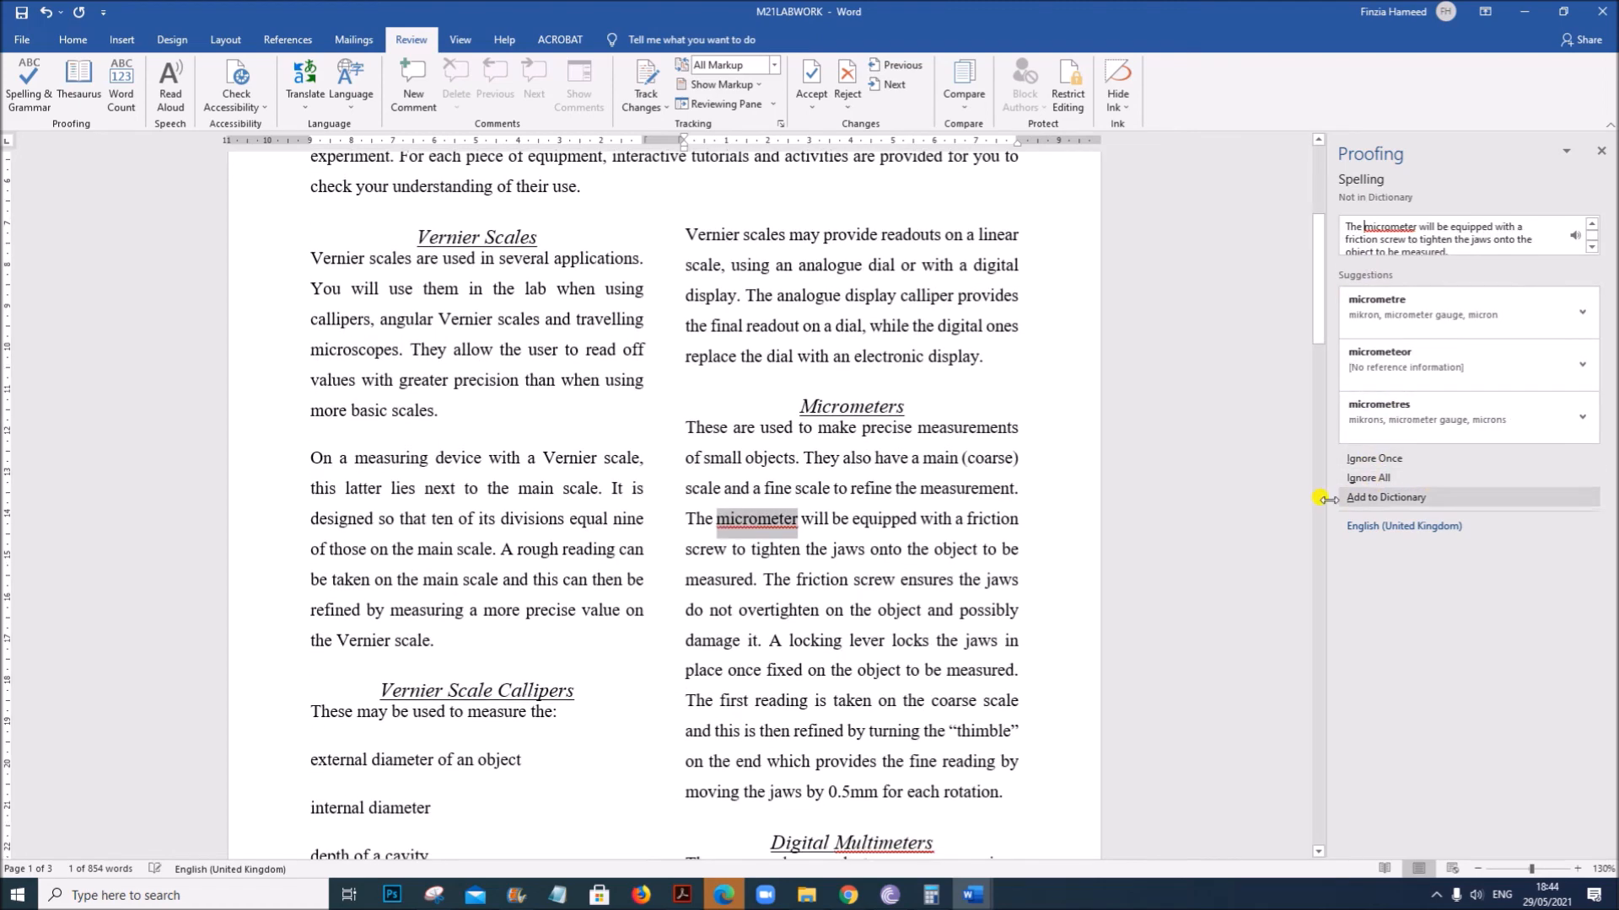
click(1375, 478)
click(1371, 479)
click(1382, 478)
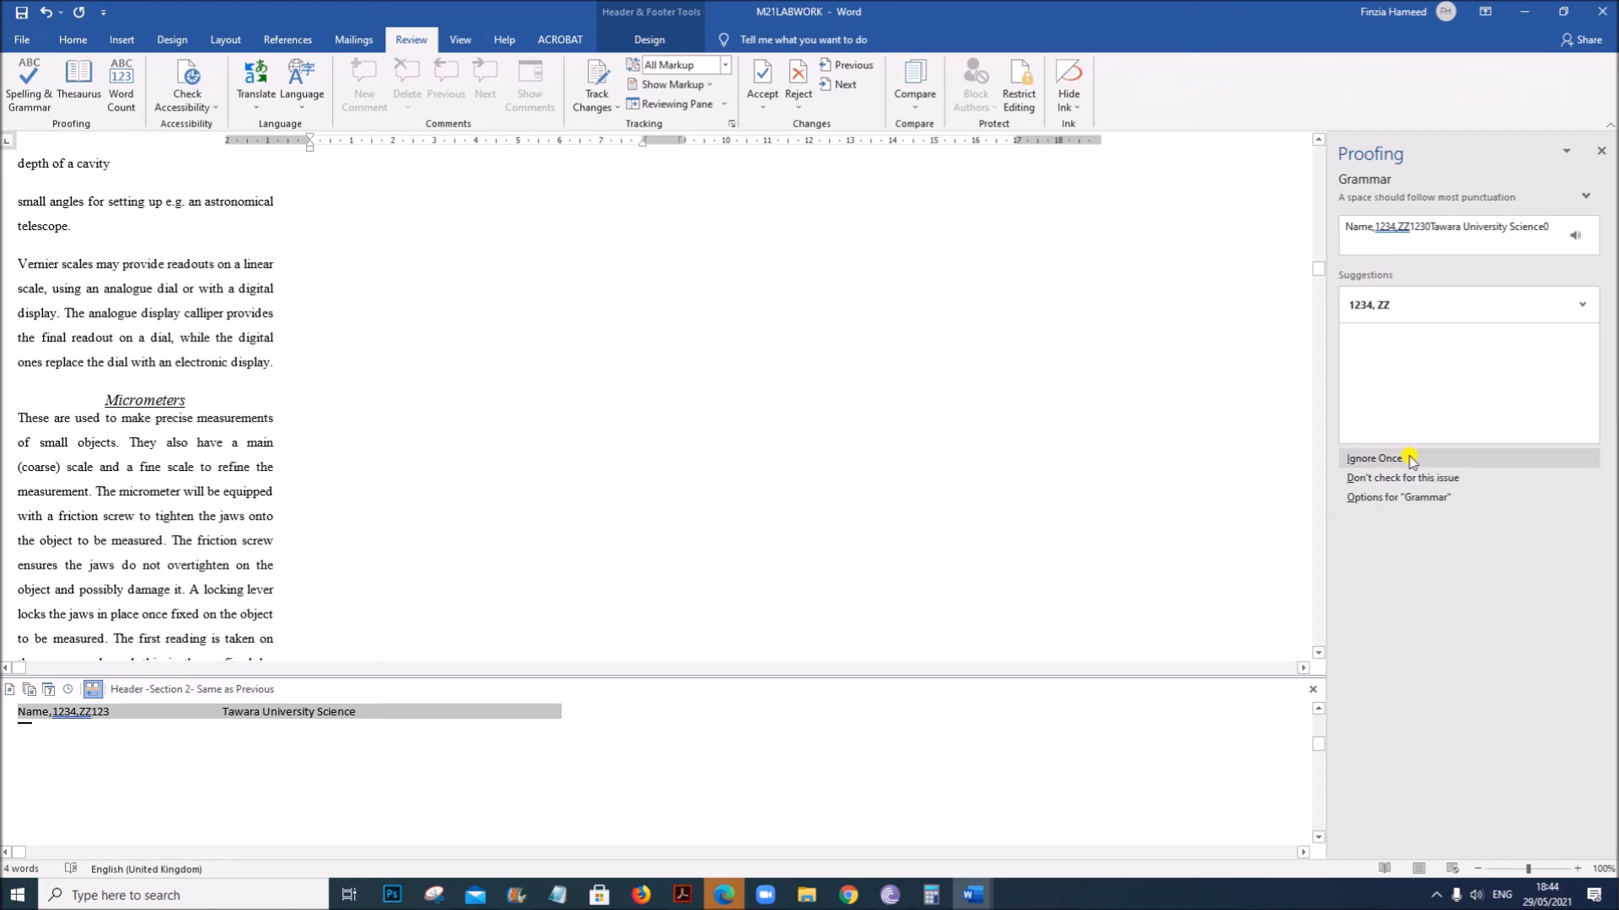
click(1372, 459)
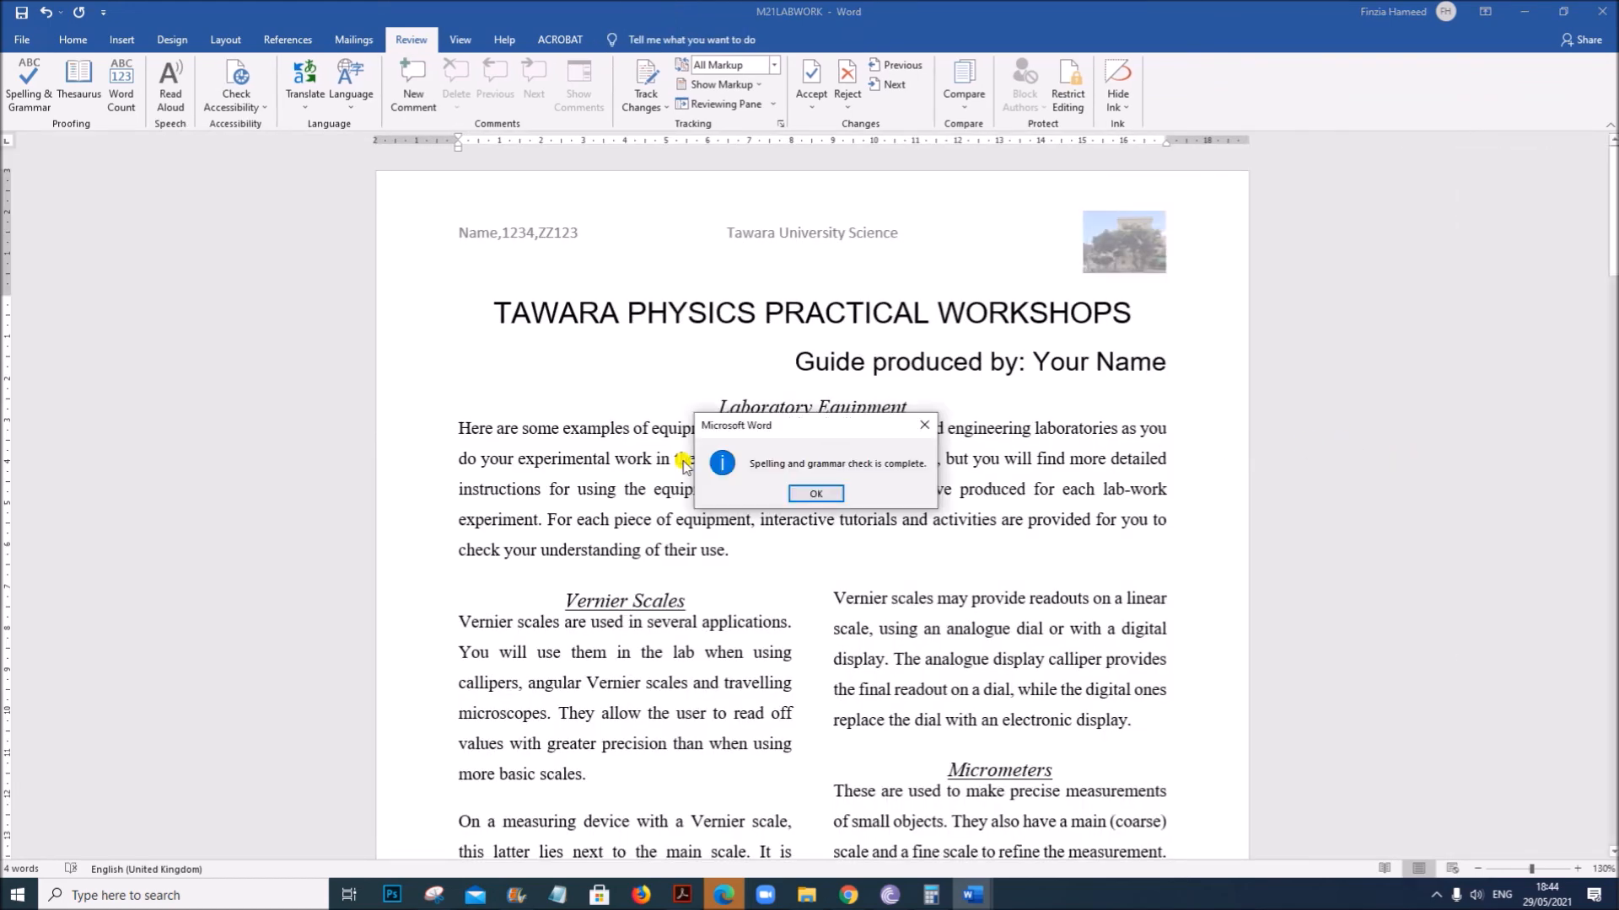
click(826, 494)
Proofread M21LABWORK from the first to the last page, looking over its text, columns and bulleted list.
scroll(918, 795, down, 10)
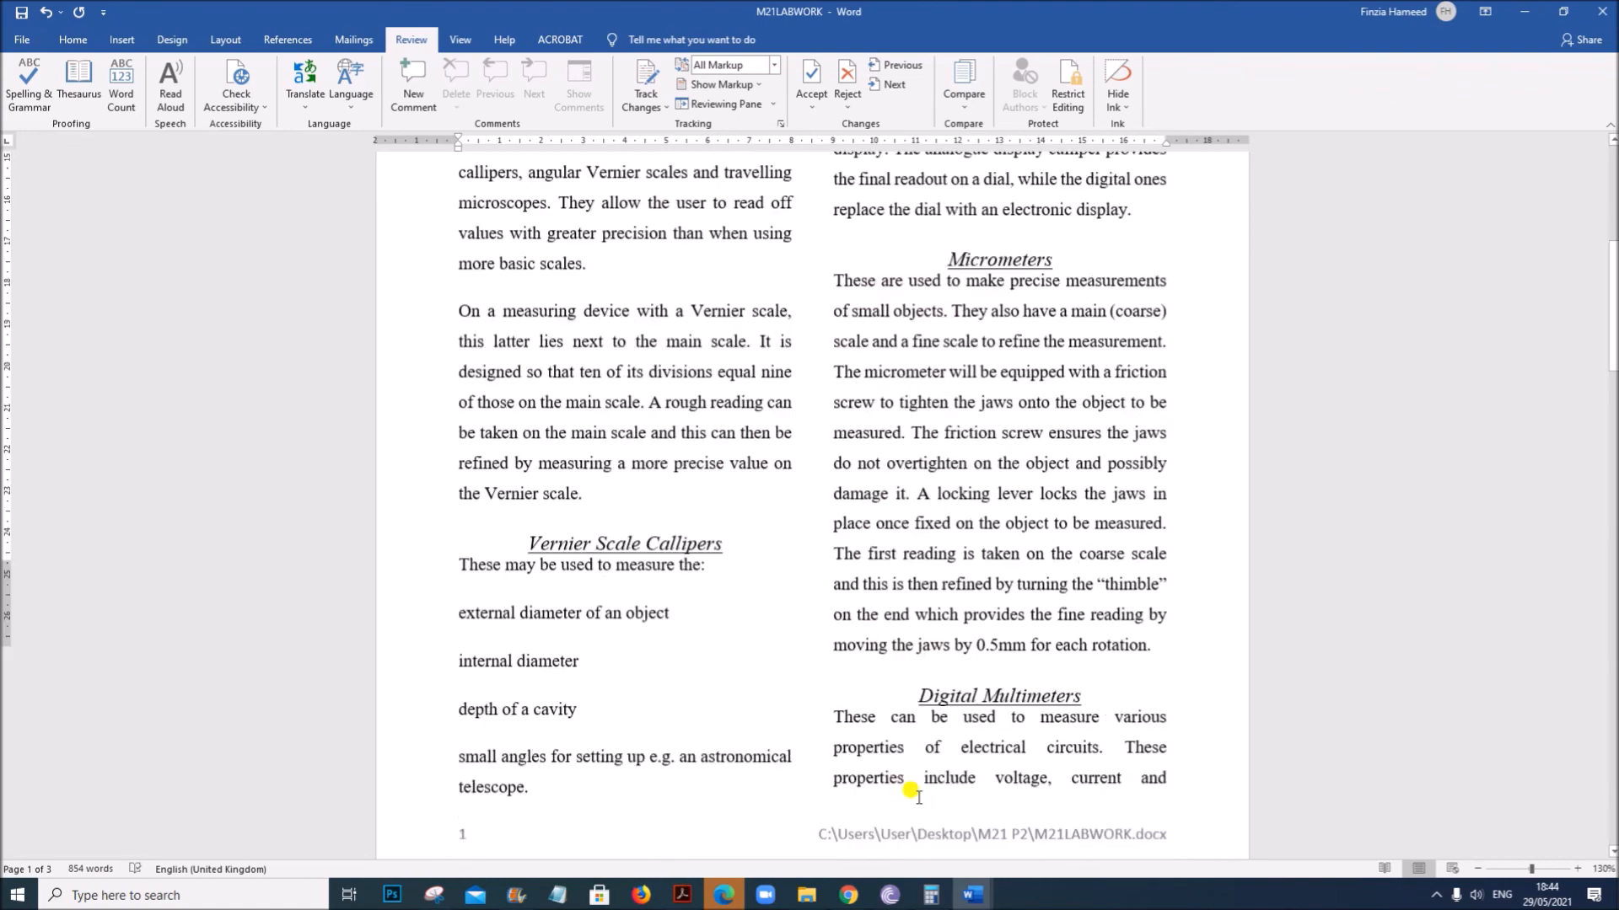
scroll(917, 795, down, 1)
scroll(917, 793, up, 3)
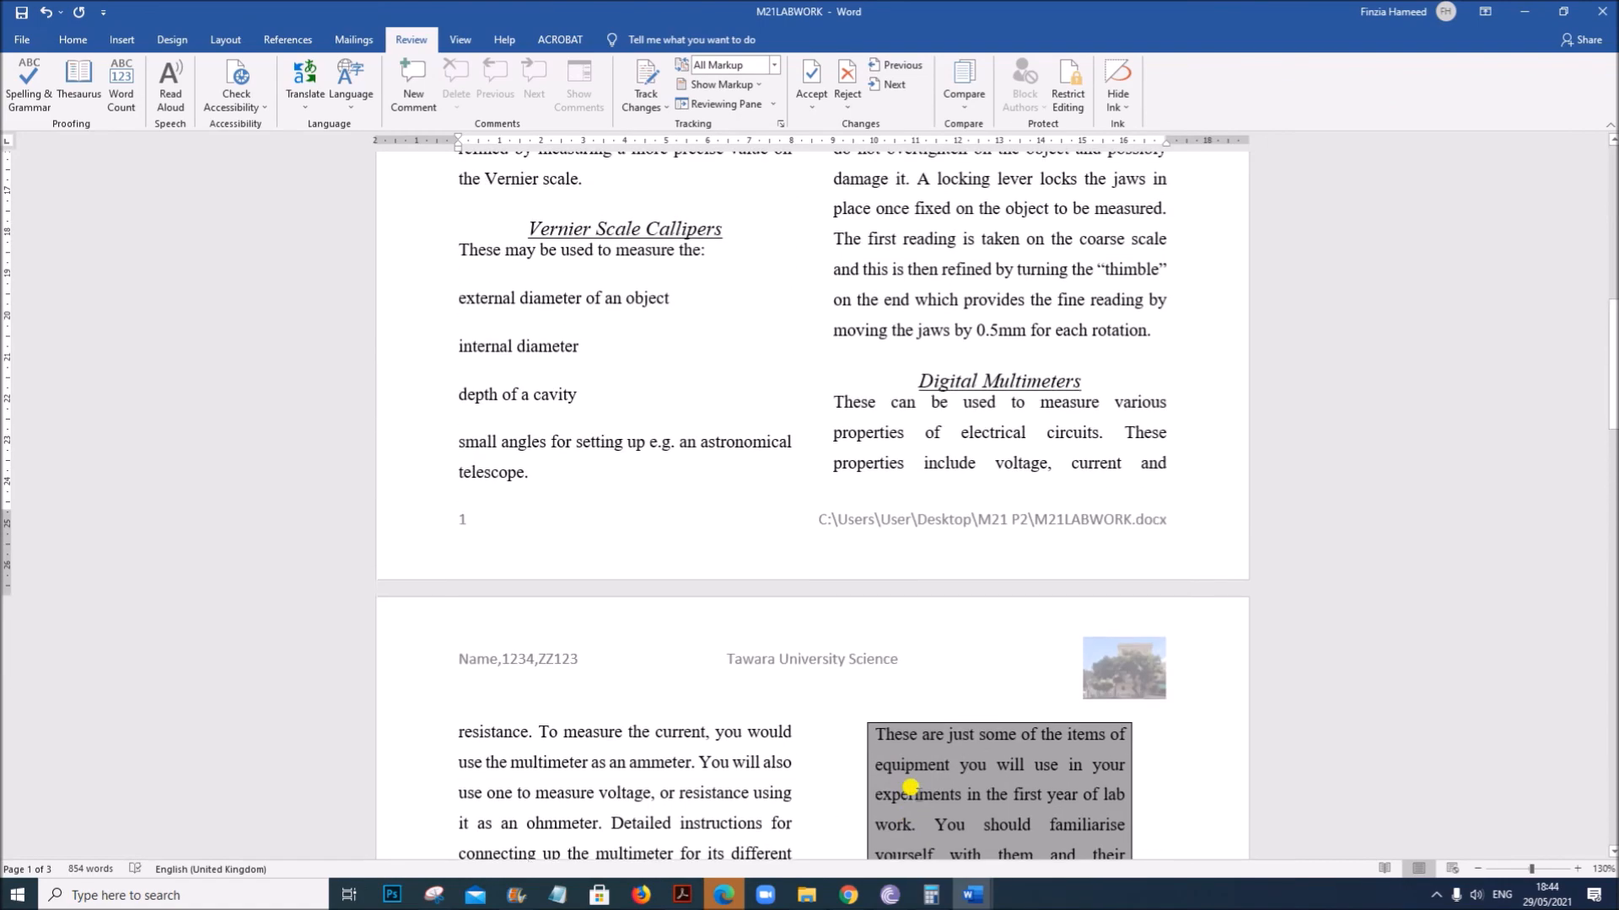
scroll(915, 788, down, 13)
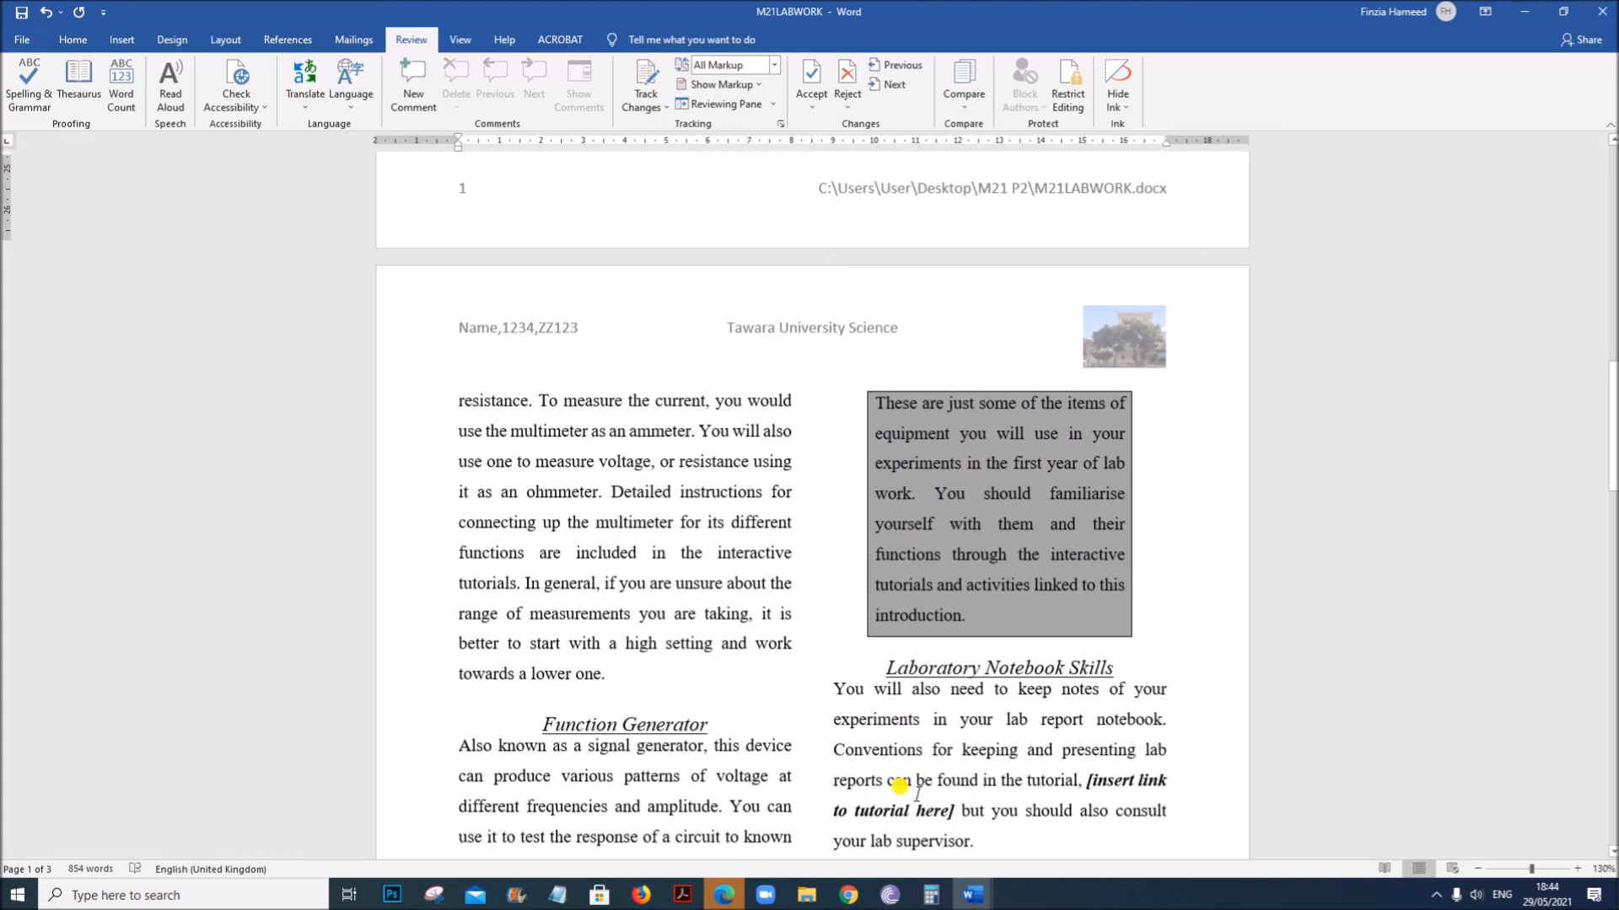
scroll(917, 799, down, 4)
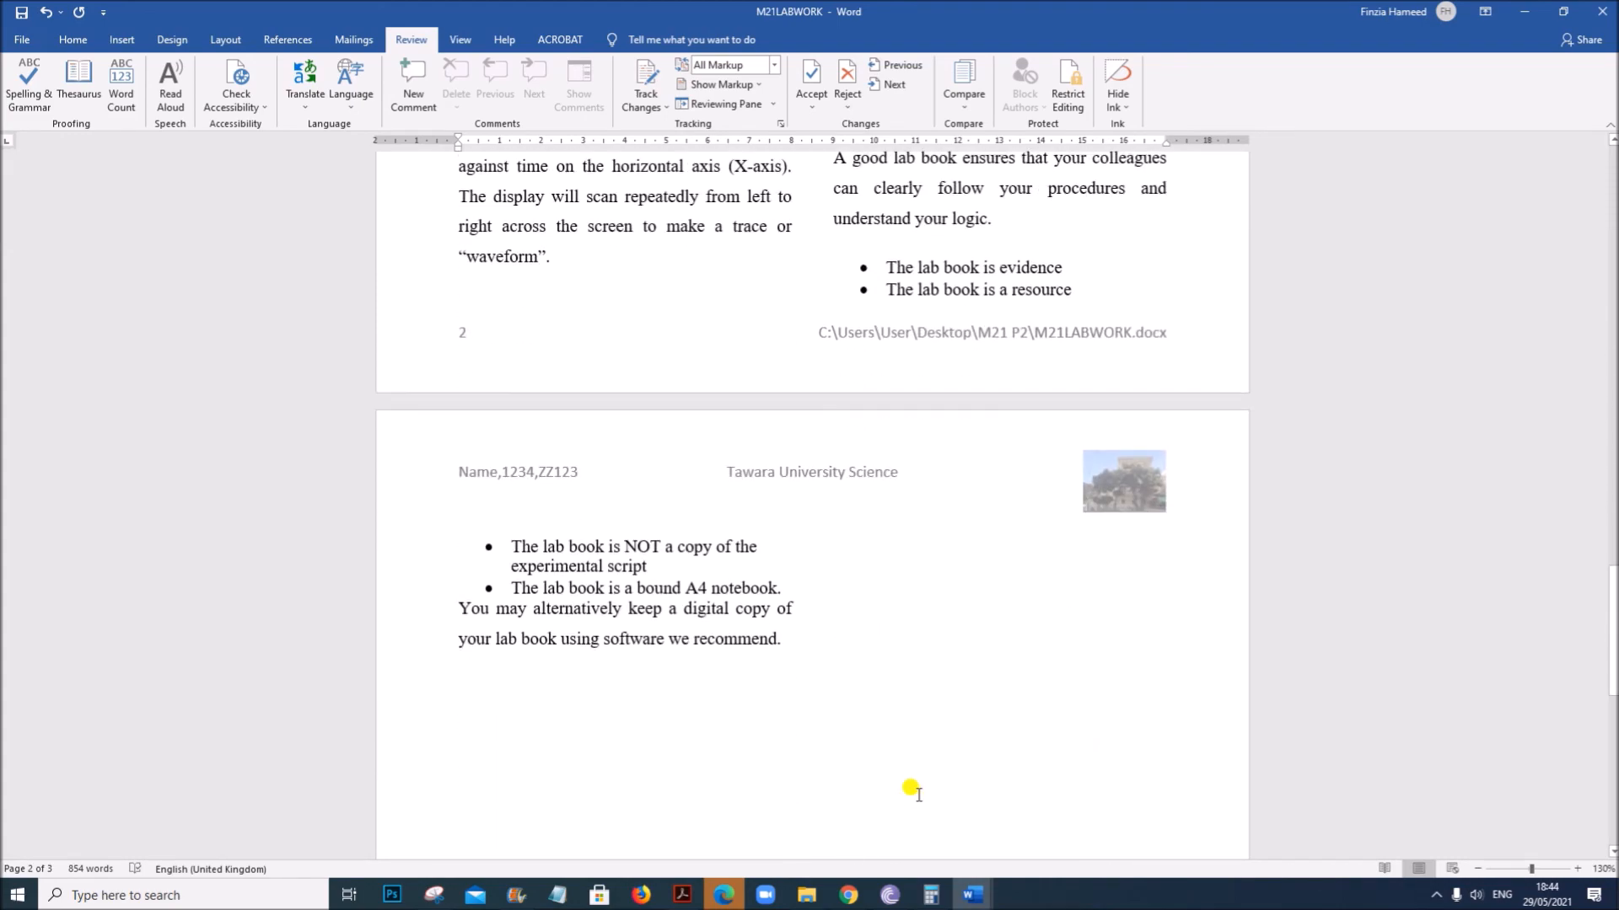
scroll(917, 792, down, 2)
scroll(917, 792, up, 5)
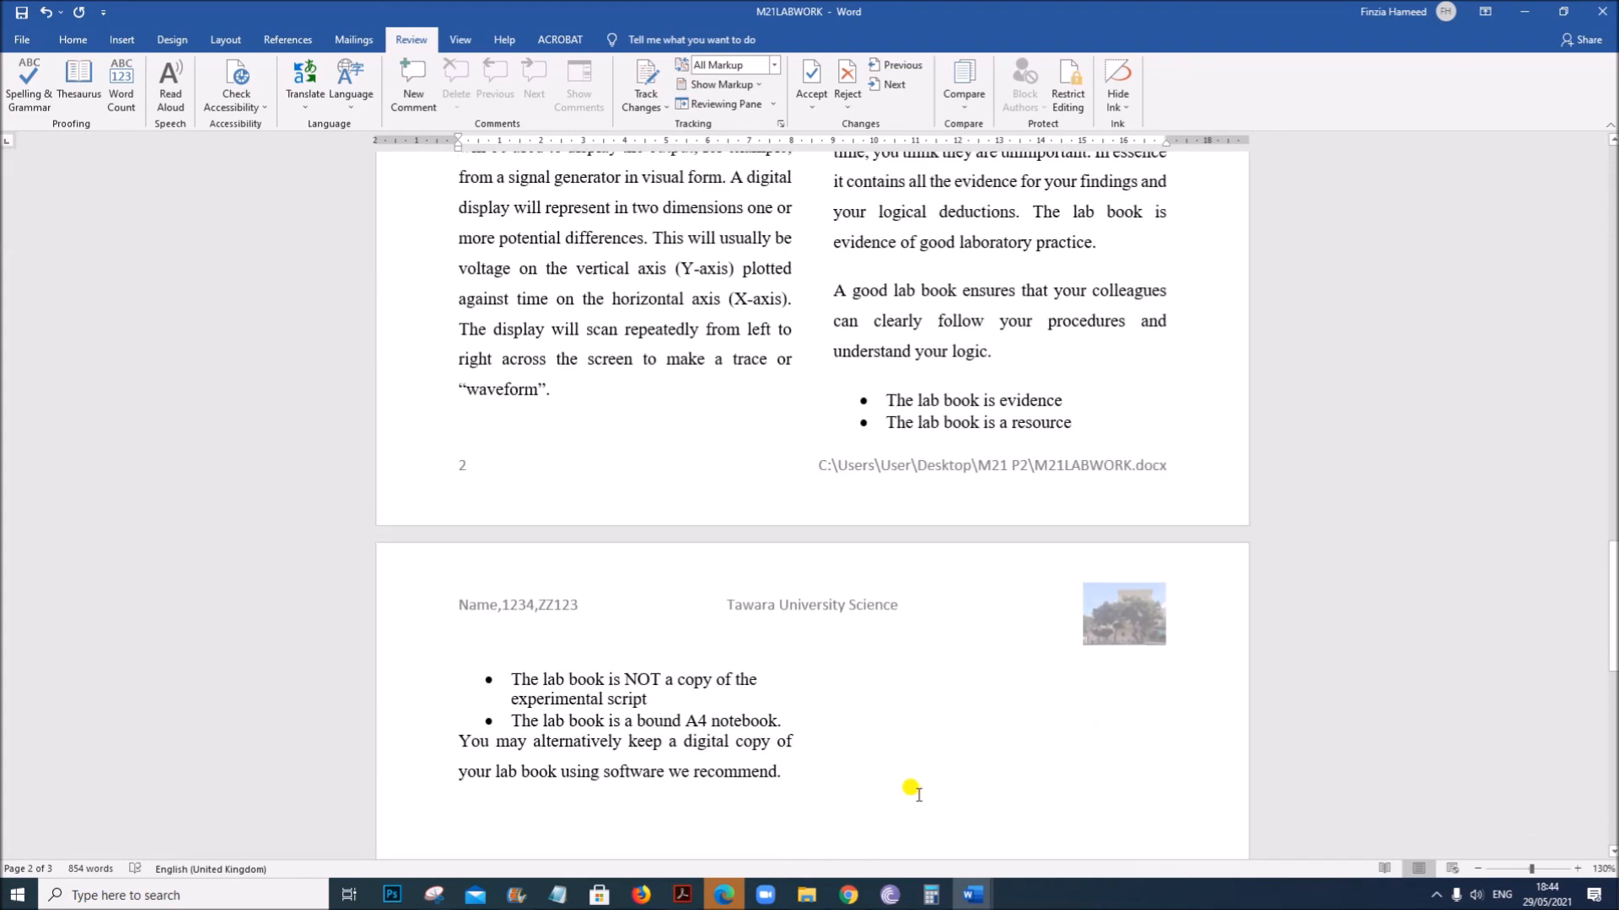
scroll(911, 789, up, 11)
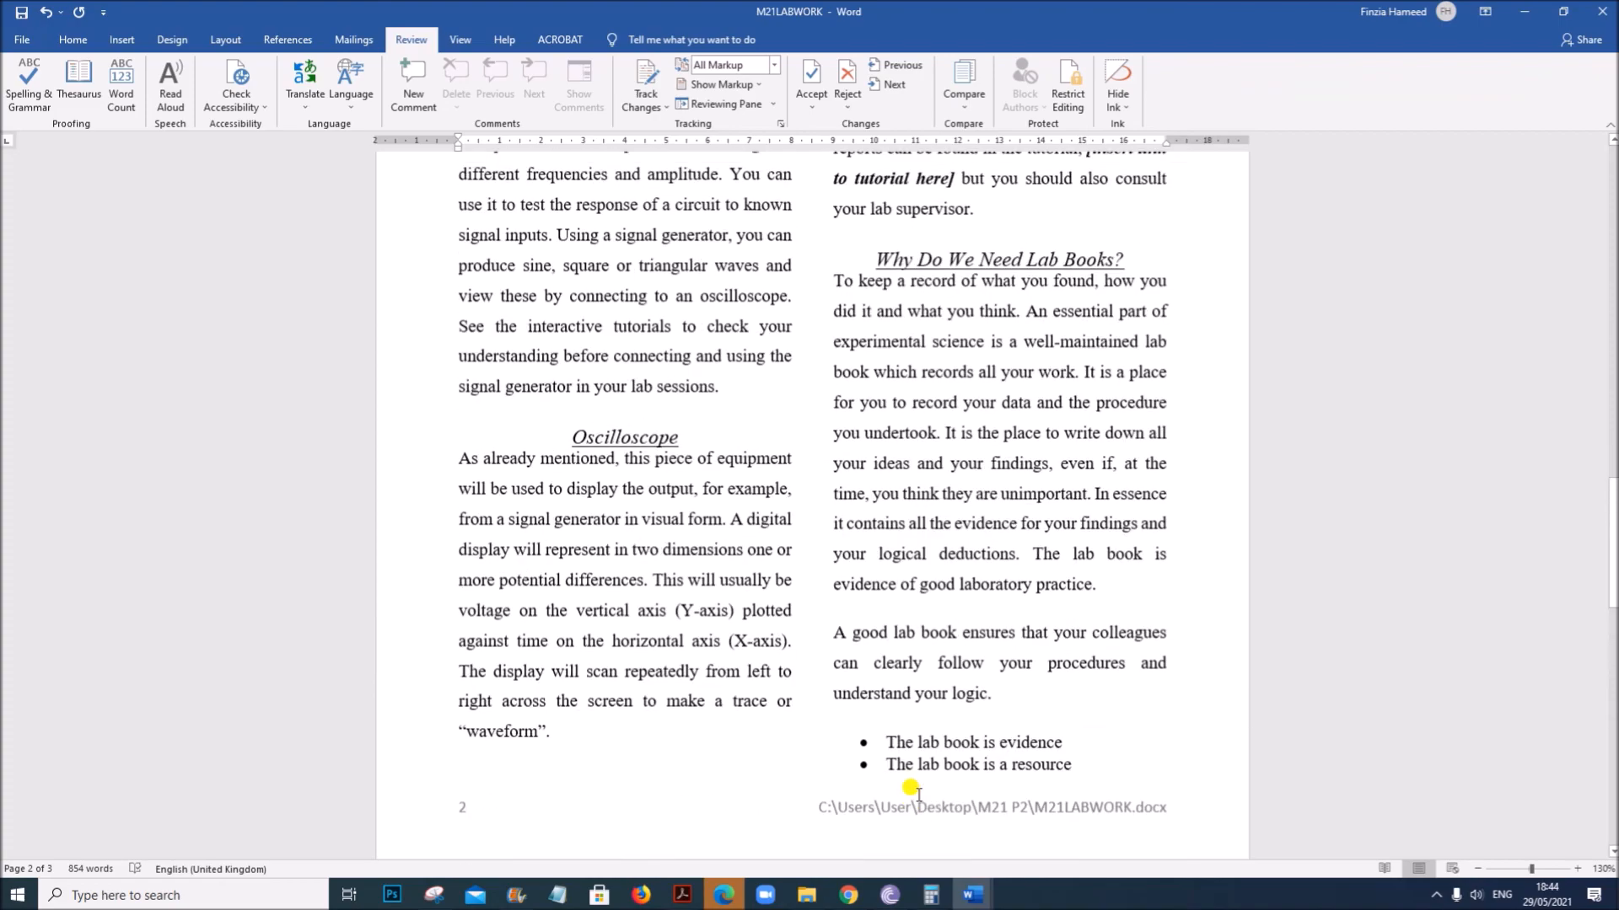
scroll(911, 790, up, 13)
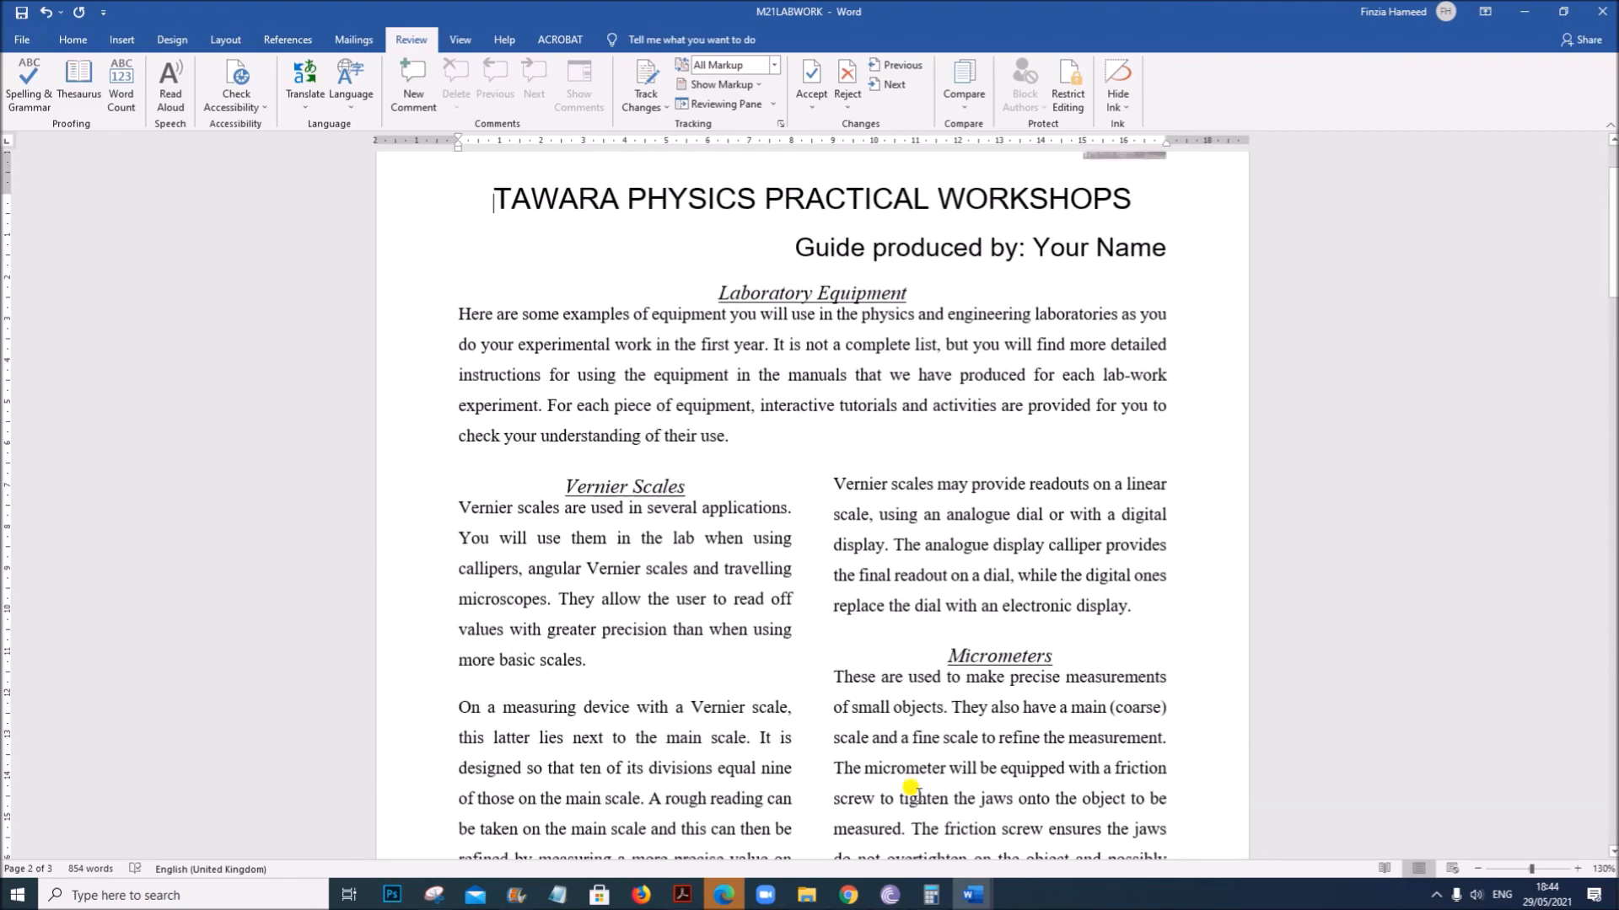
scroll(911, 790, down, 9)
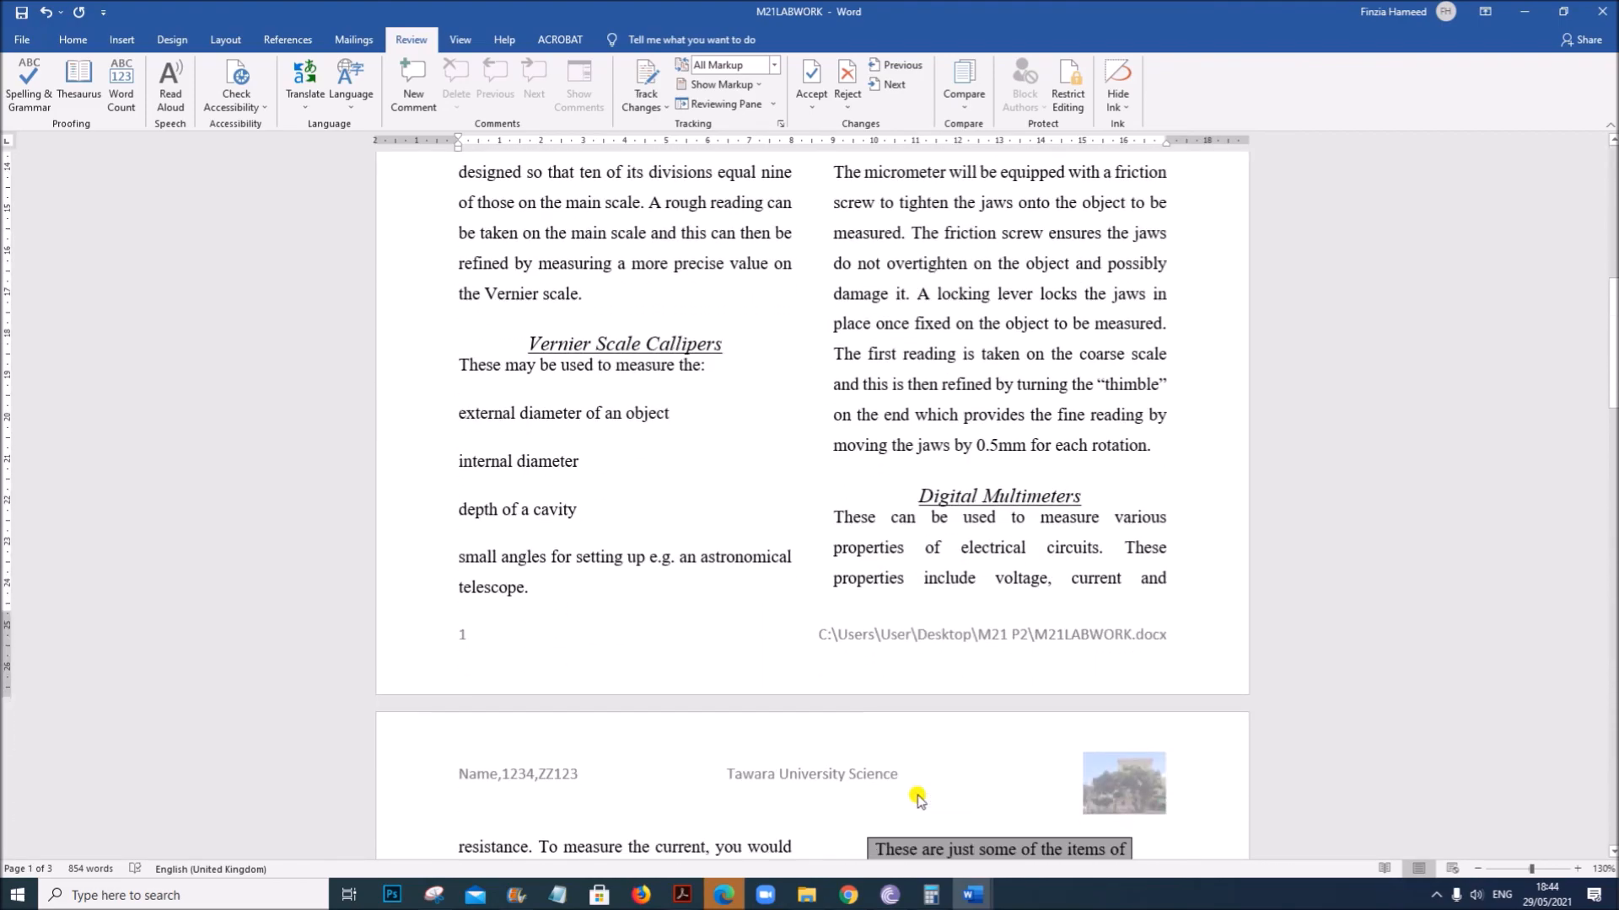
Compare M21LABWORK with question 11's requirements in the exam paper on widows, orphans, split lists, consistent spacing and intact paragraphs.
click(683, 894)
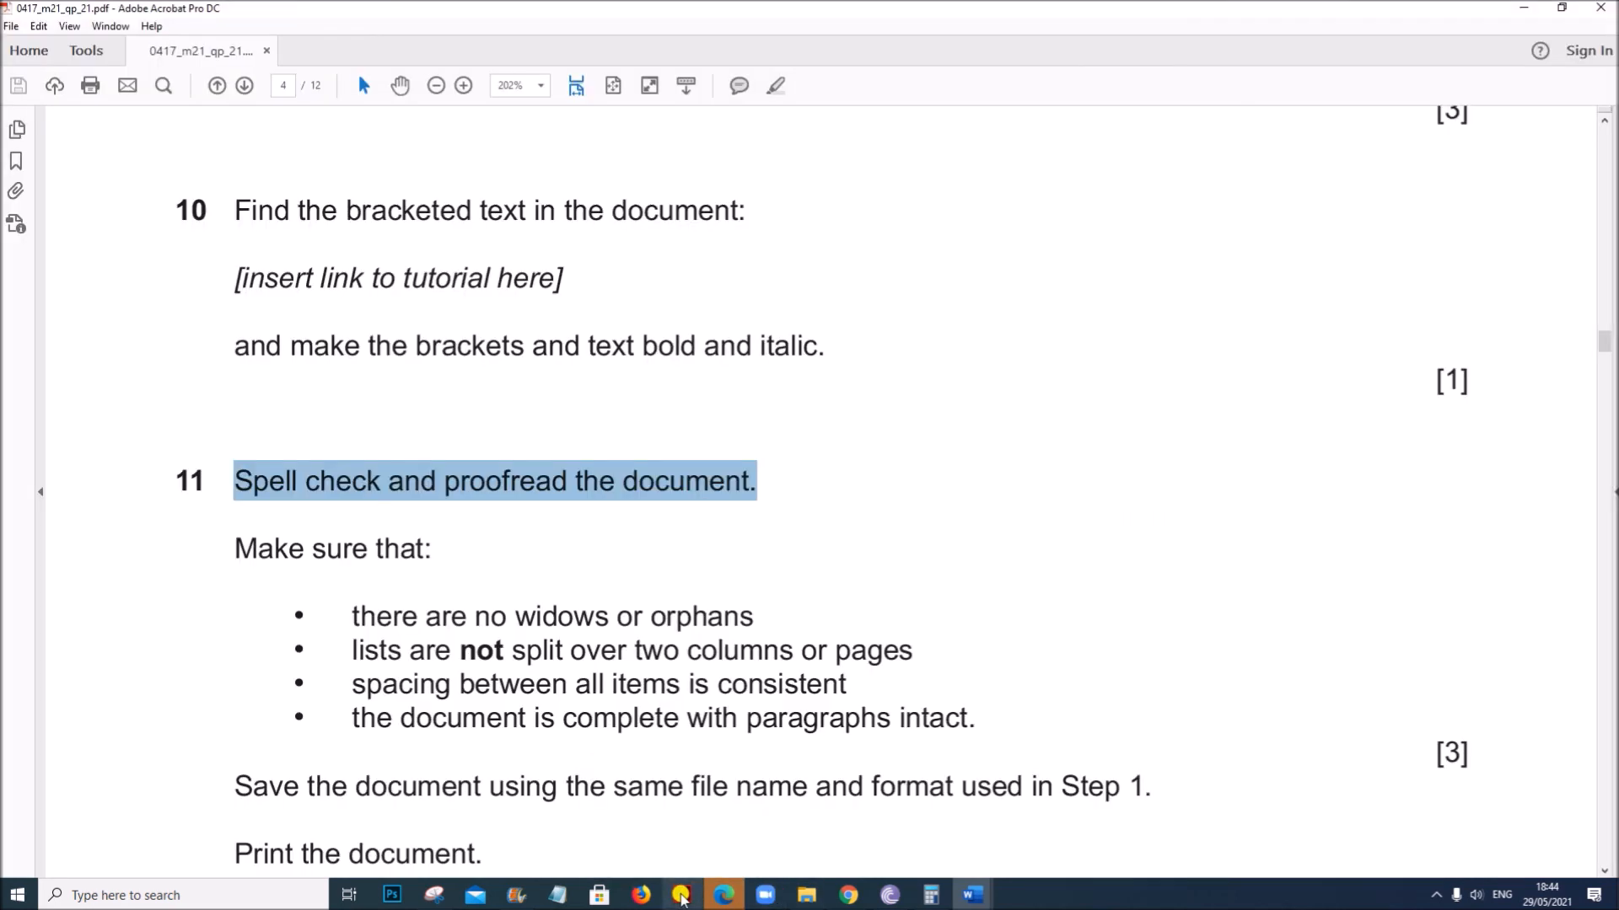
scroll(746, 653, down, 1)
scroll(747, 654, down, 2)
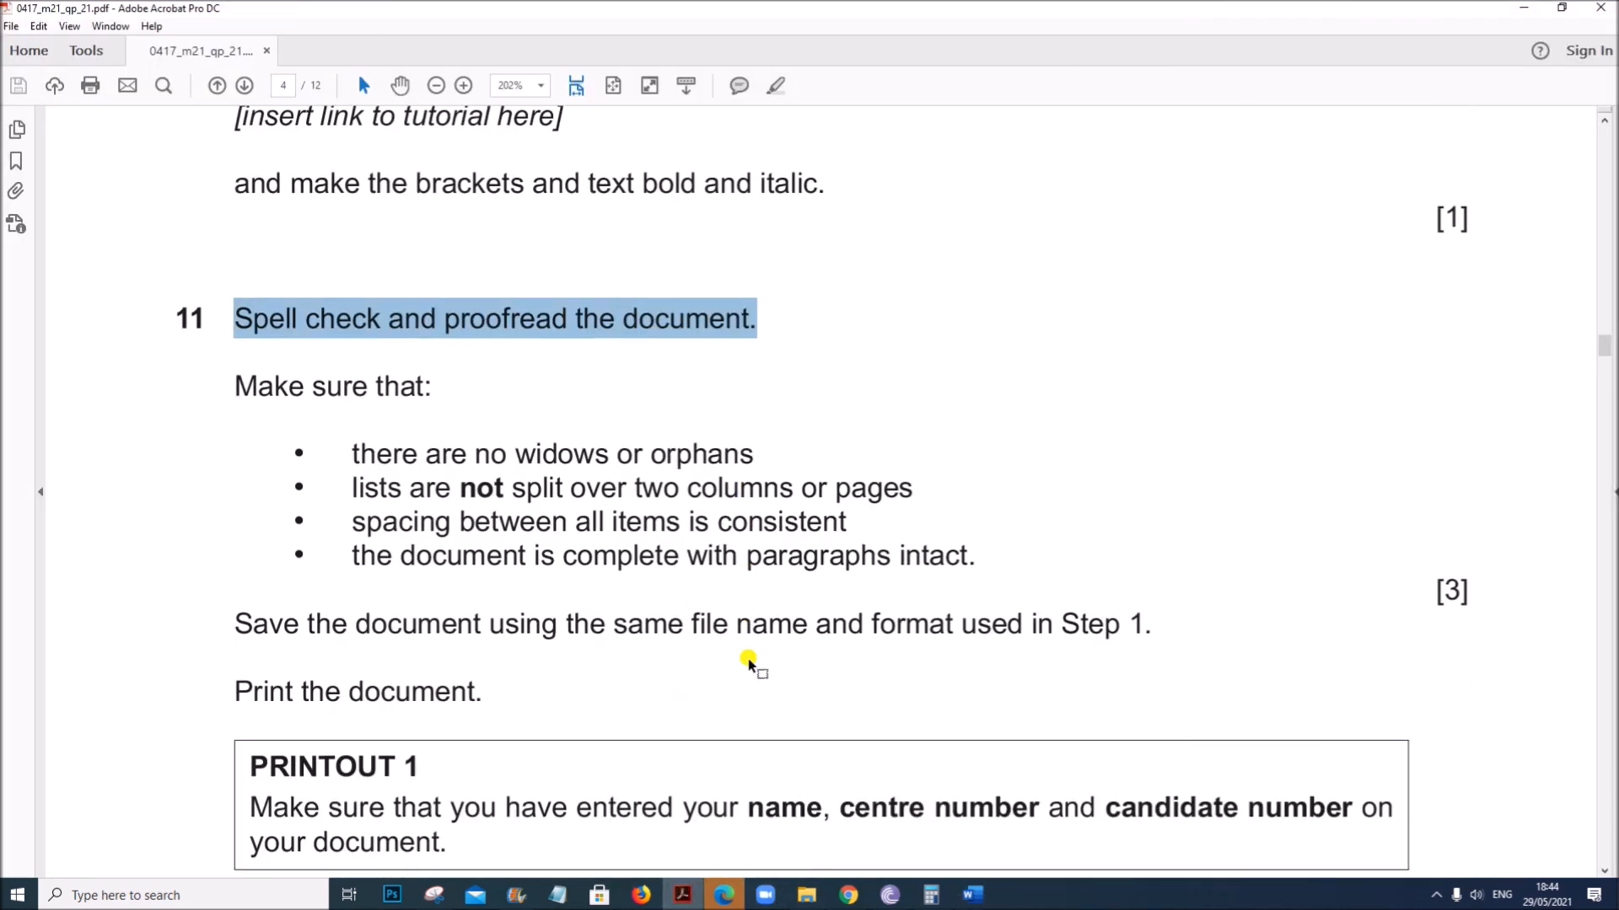
scroll(748, 664, down, 2)
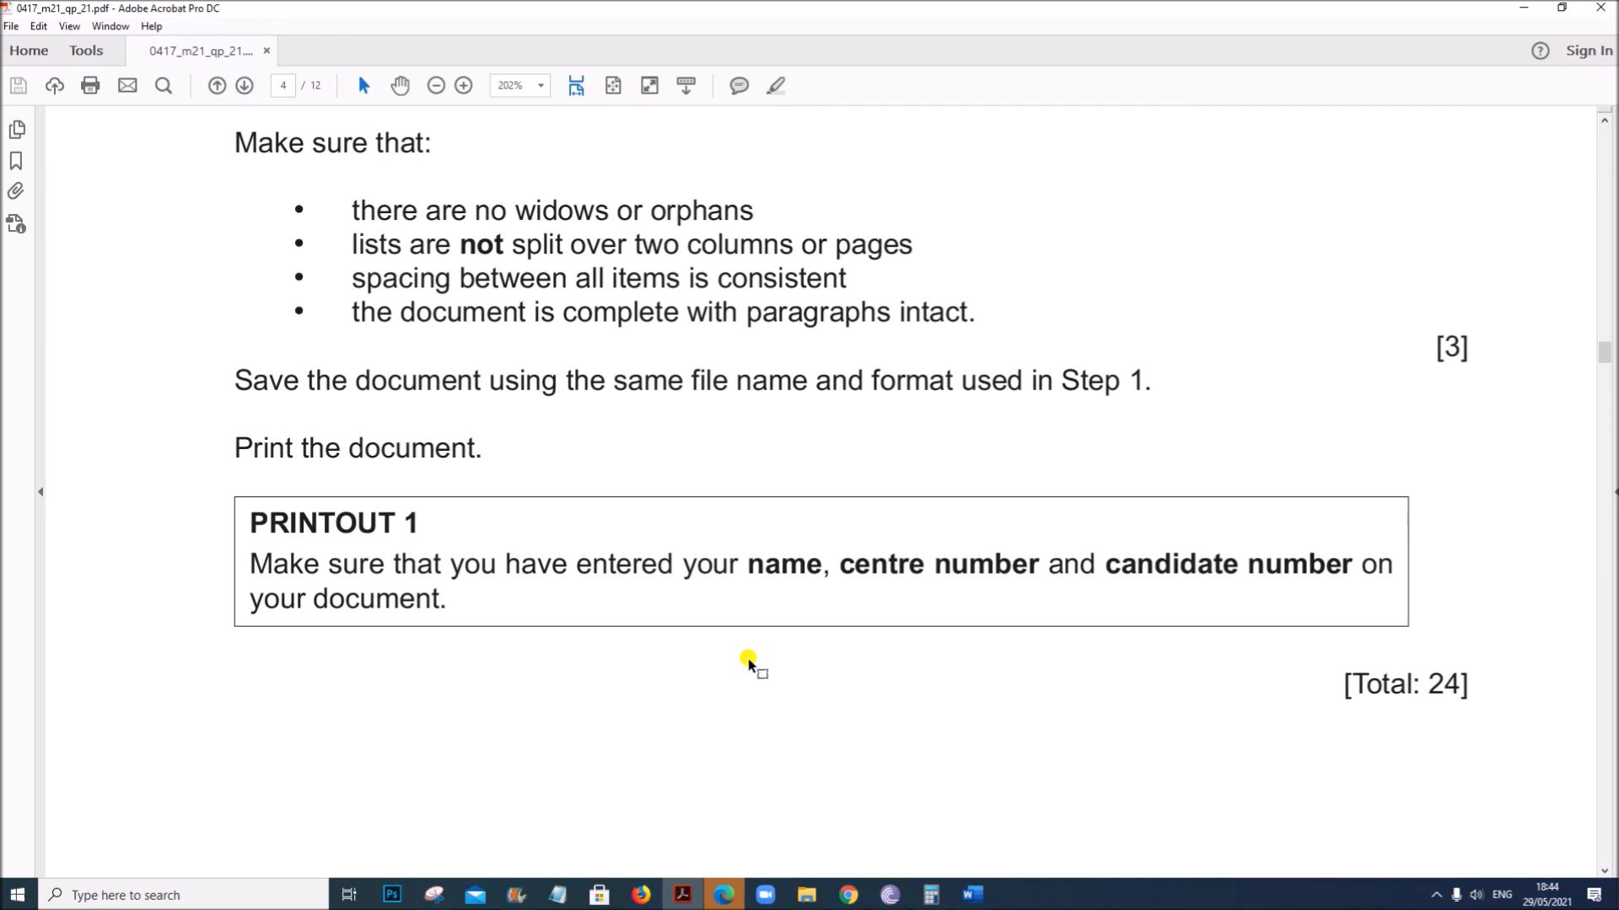
click(970, 895)
click(1006, 797)
scroll(1005, 797, down, 7)
scroll(1006, 797, down, 10)
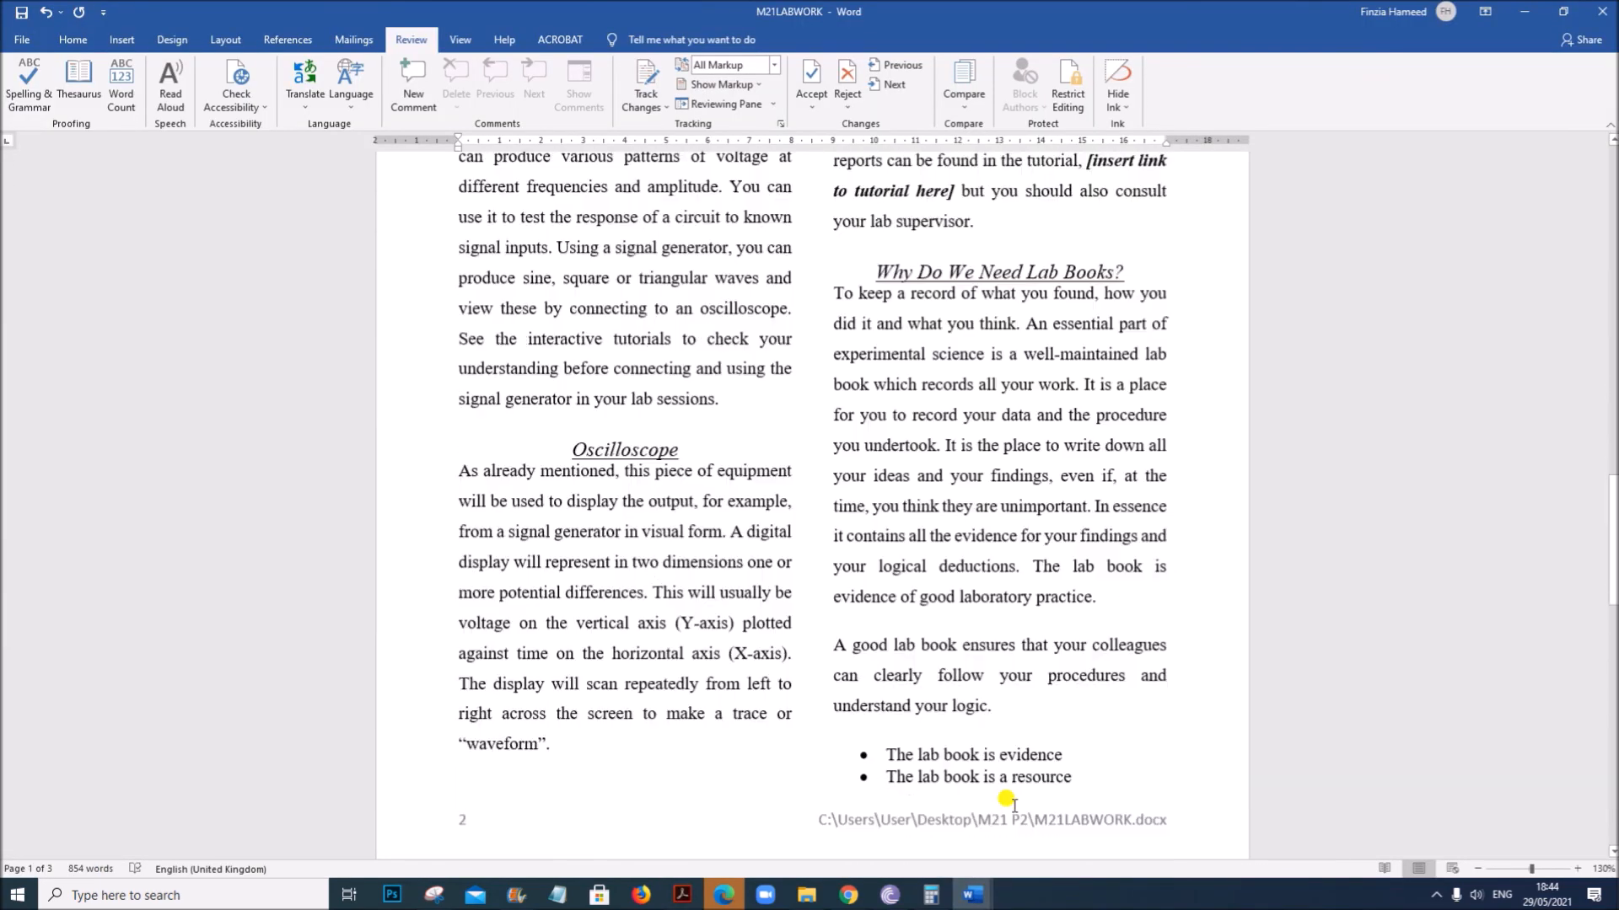
click(682, 896)
scroll(708, 683, up, 2)
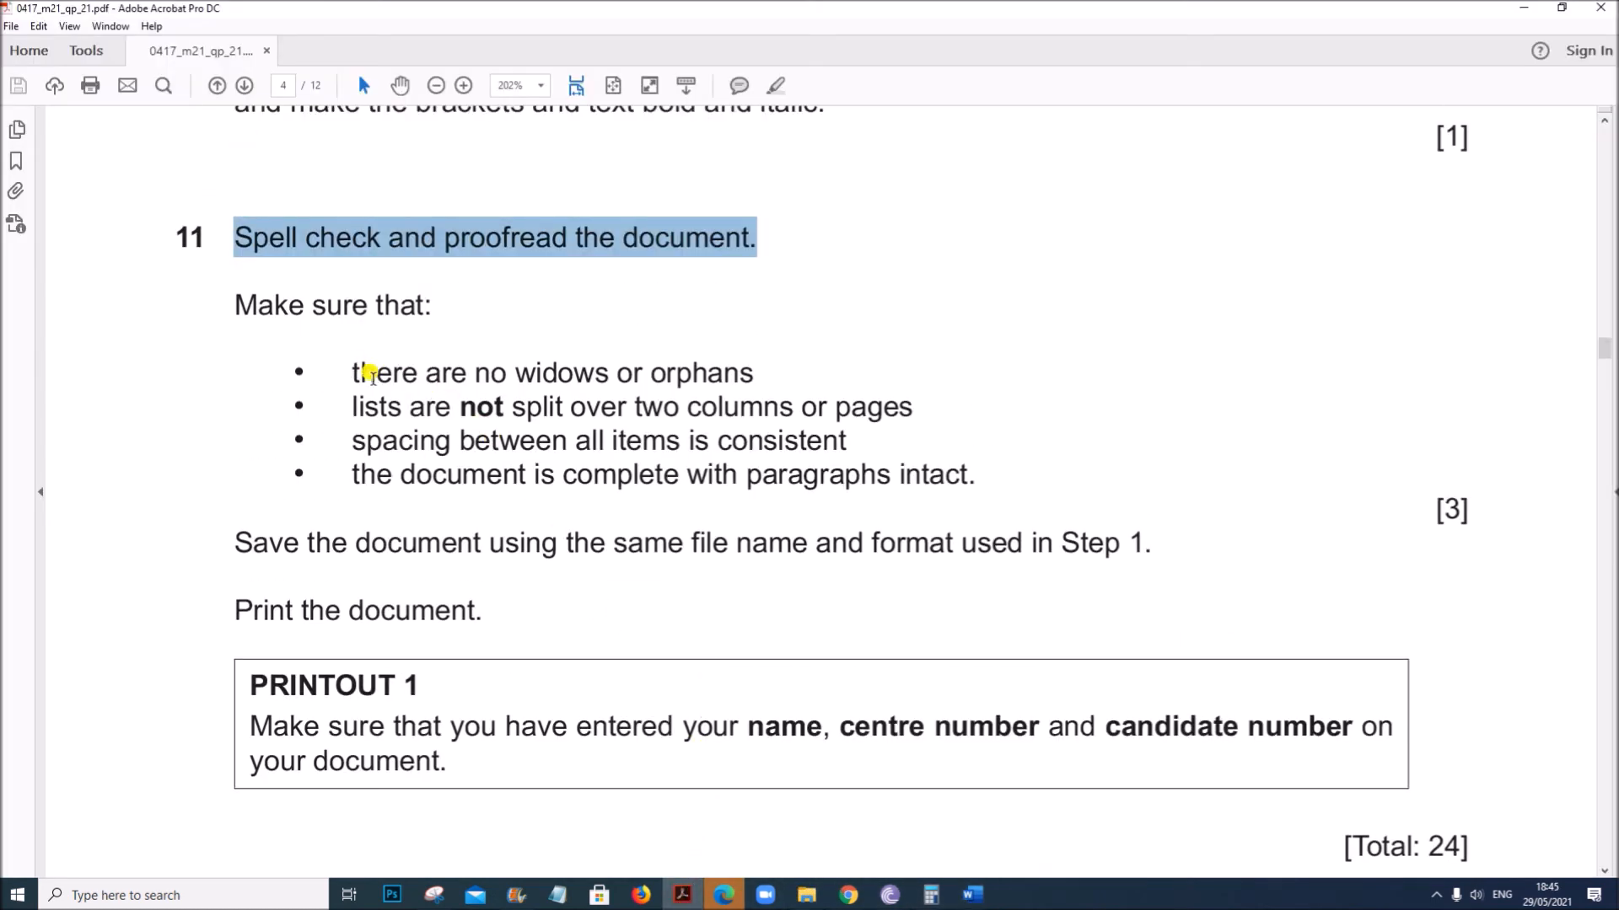
drag(352, 408, 987, 478)
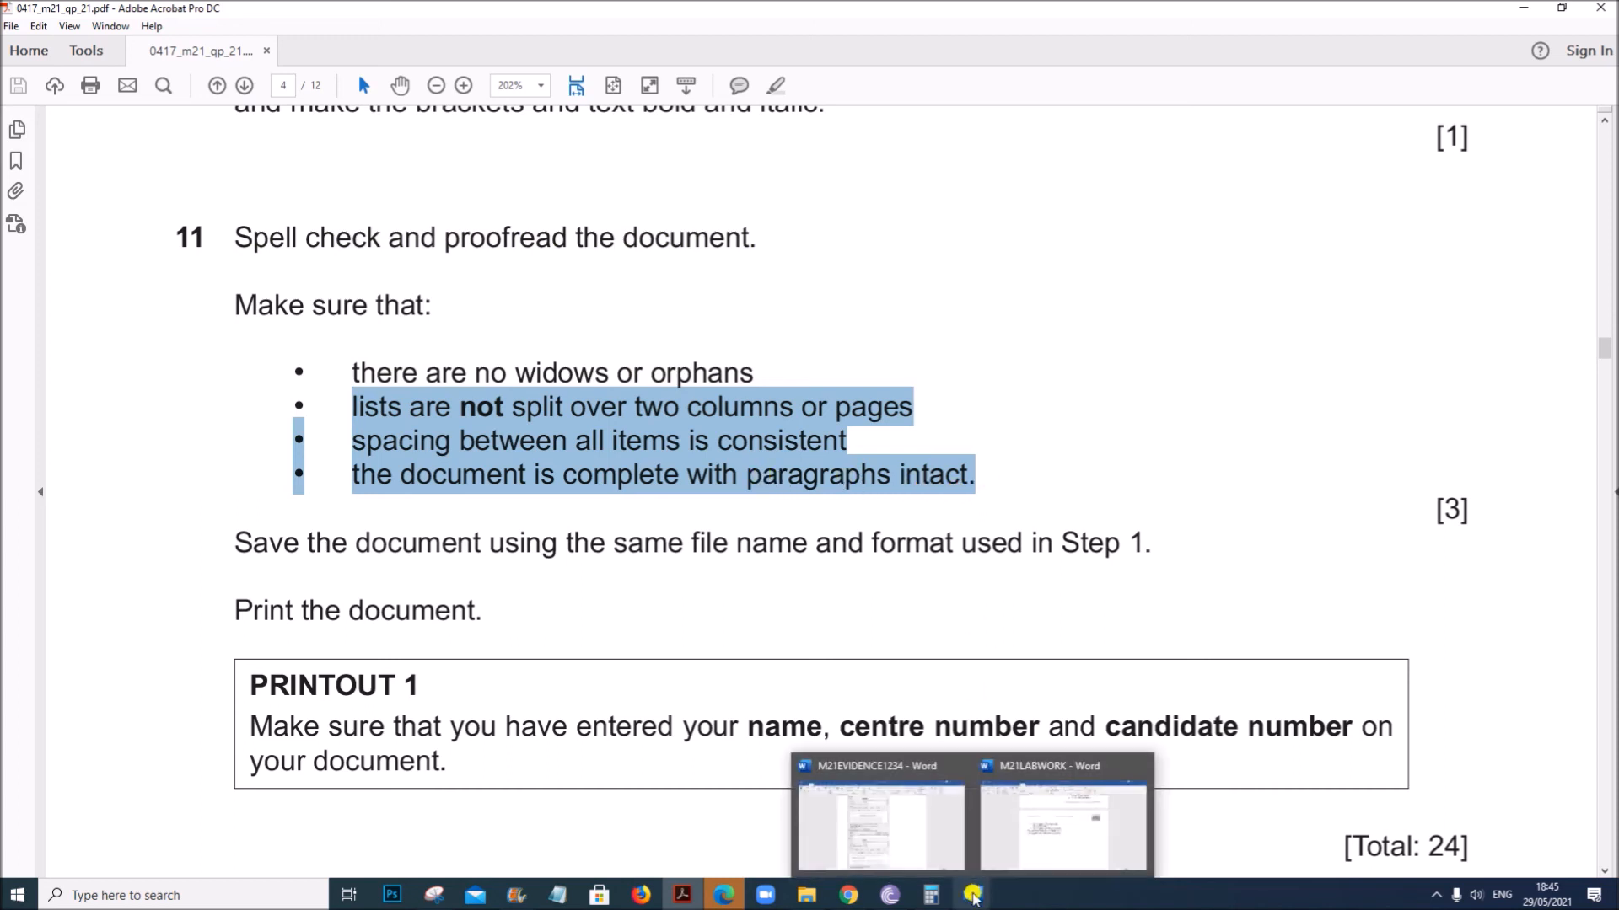
Return to M21LABWORK and examine all pages for widows, orphans and lists split over columns or pages.
click(972, 895)
click(993, 846)
scroll(1038, 770, up, 6)
scroll(1041, 774, down, 6)
scroll(1038, 769, up, 12)
scroll(1045, 776, down, 4)
scroll(1046, 774, down, 6)
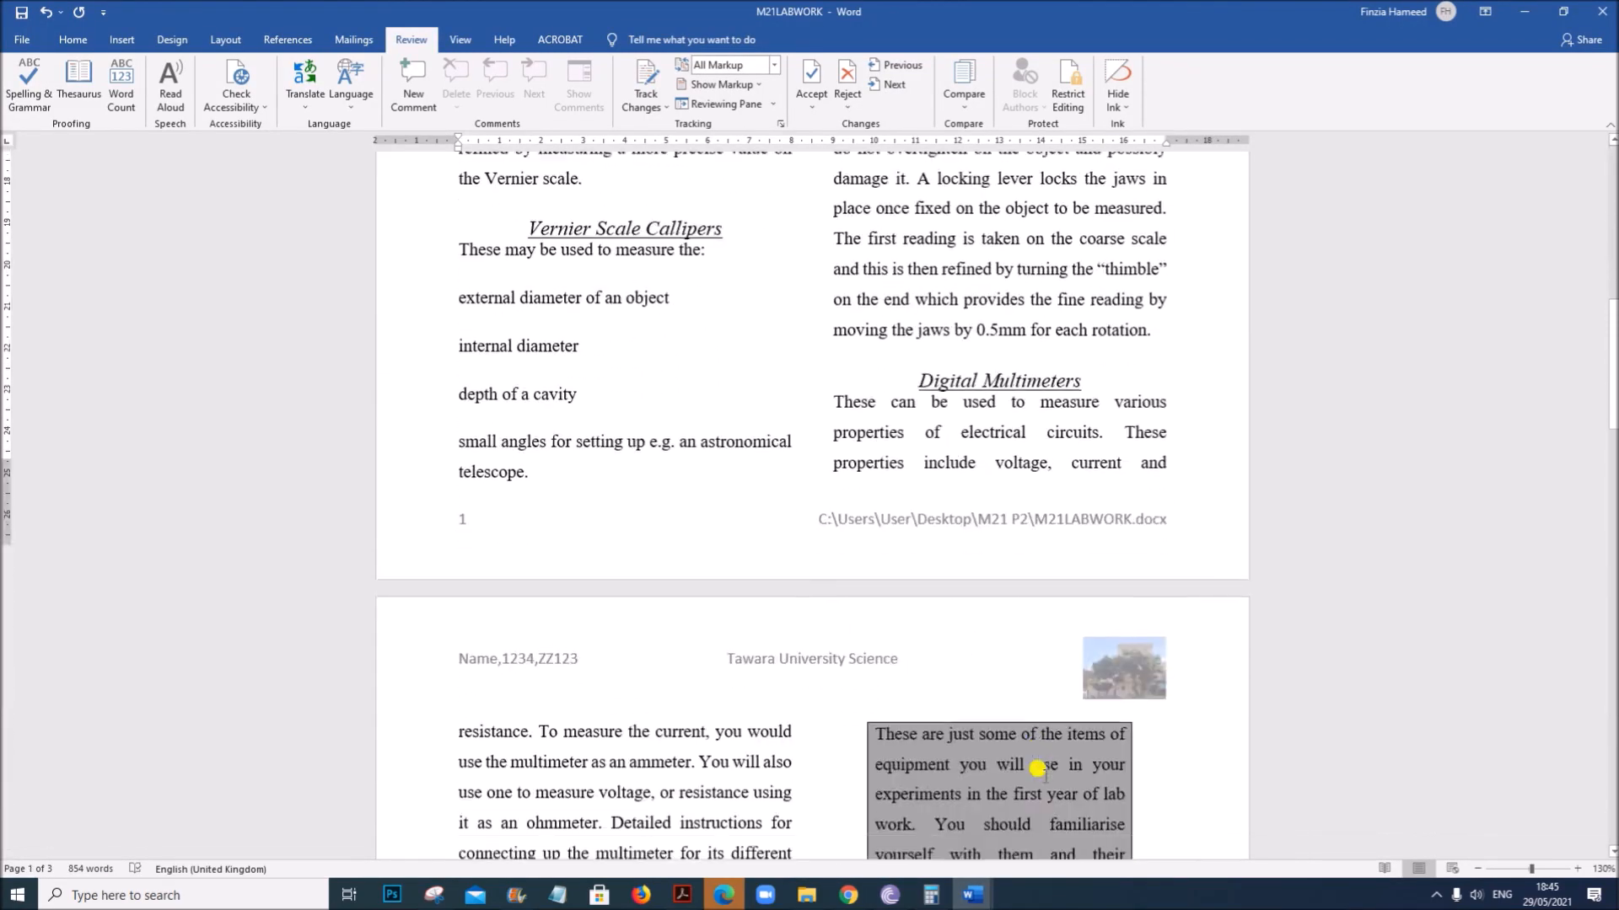
scroll(1046, 774, up, 3)
scroll(1038, 770, up, 1)
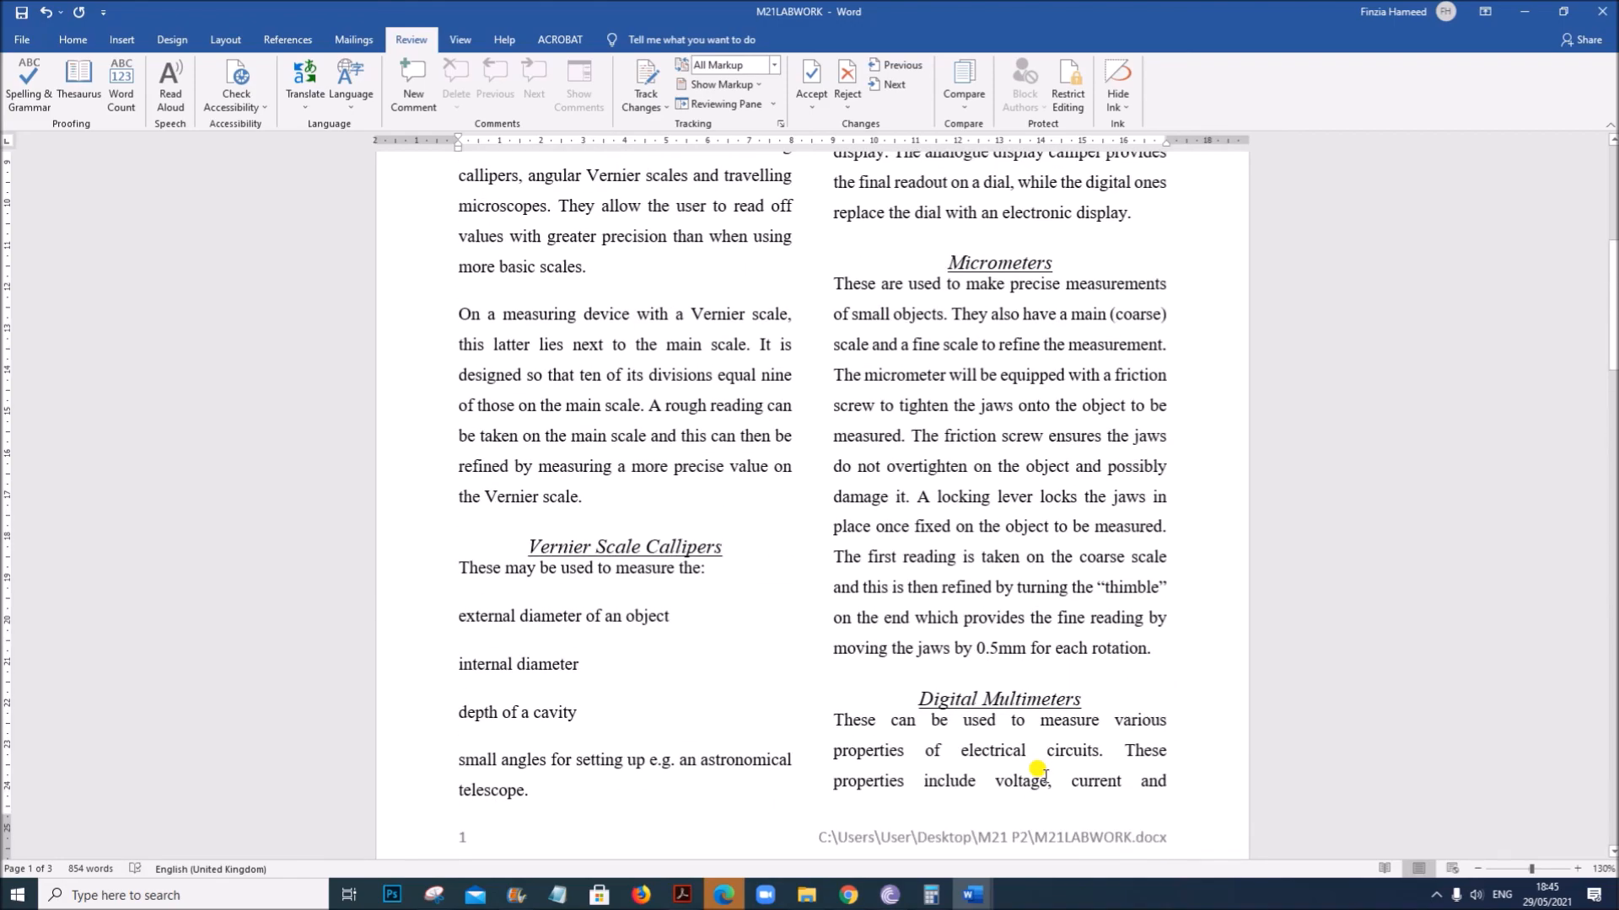
scroll(1037, 769, up, 6)
scroll(1038, 770, down, 10)
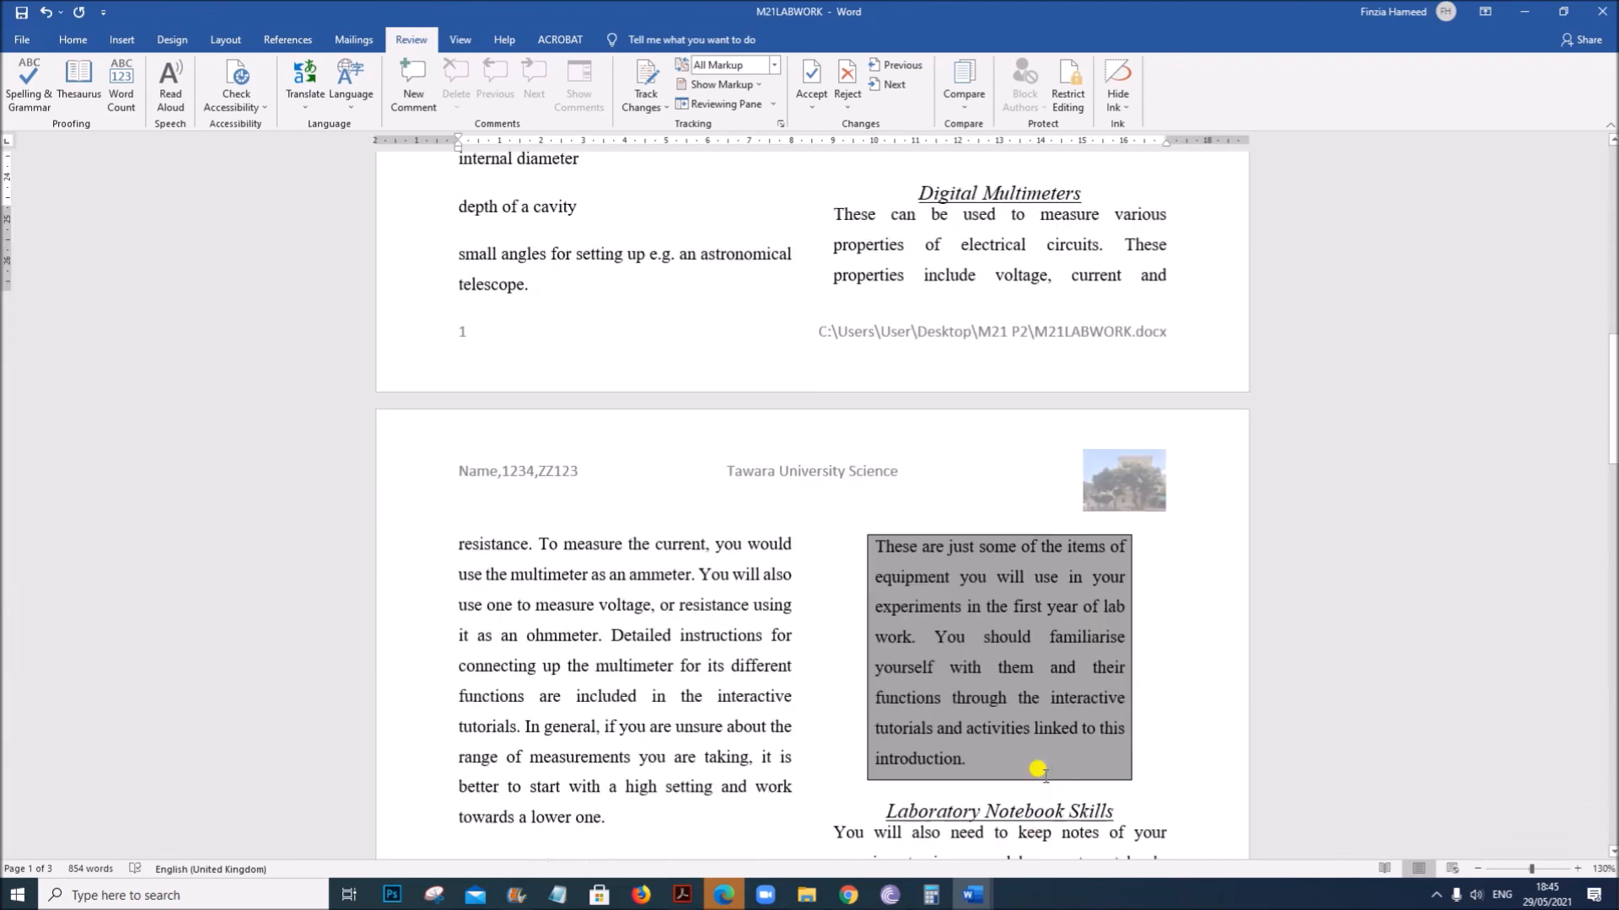
scroll(1038, 769, down, 6)
scroll(1037, 769, down, 5)
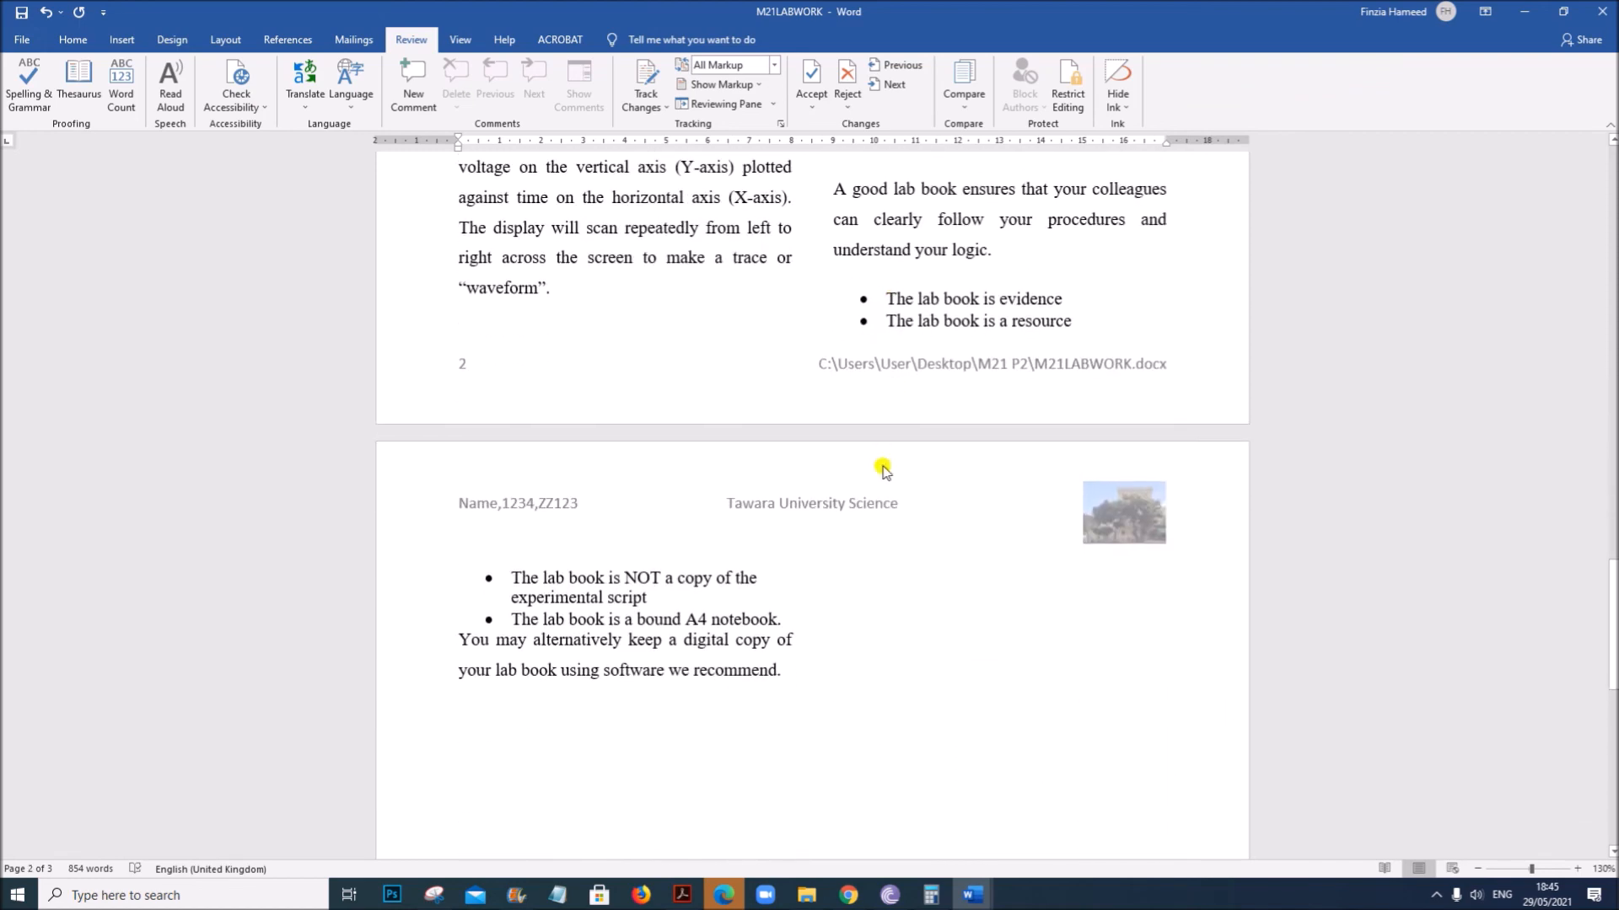
Insert a page break before the paragraph "A good lab book ensures that your colleagues" and review the resulting page layout.
scroll(822, 506, up, 2)
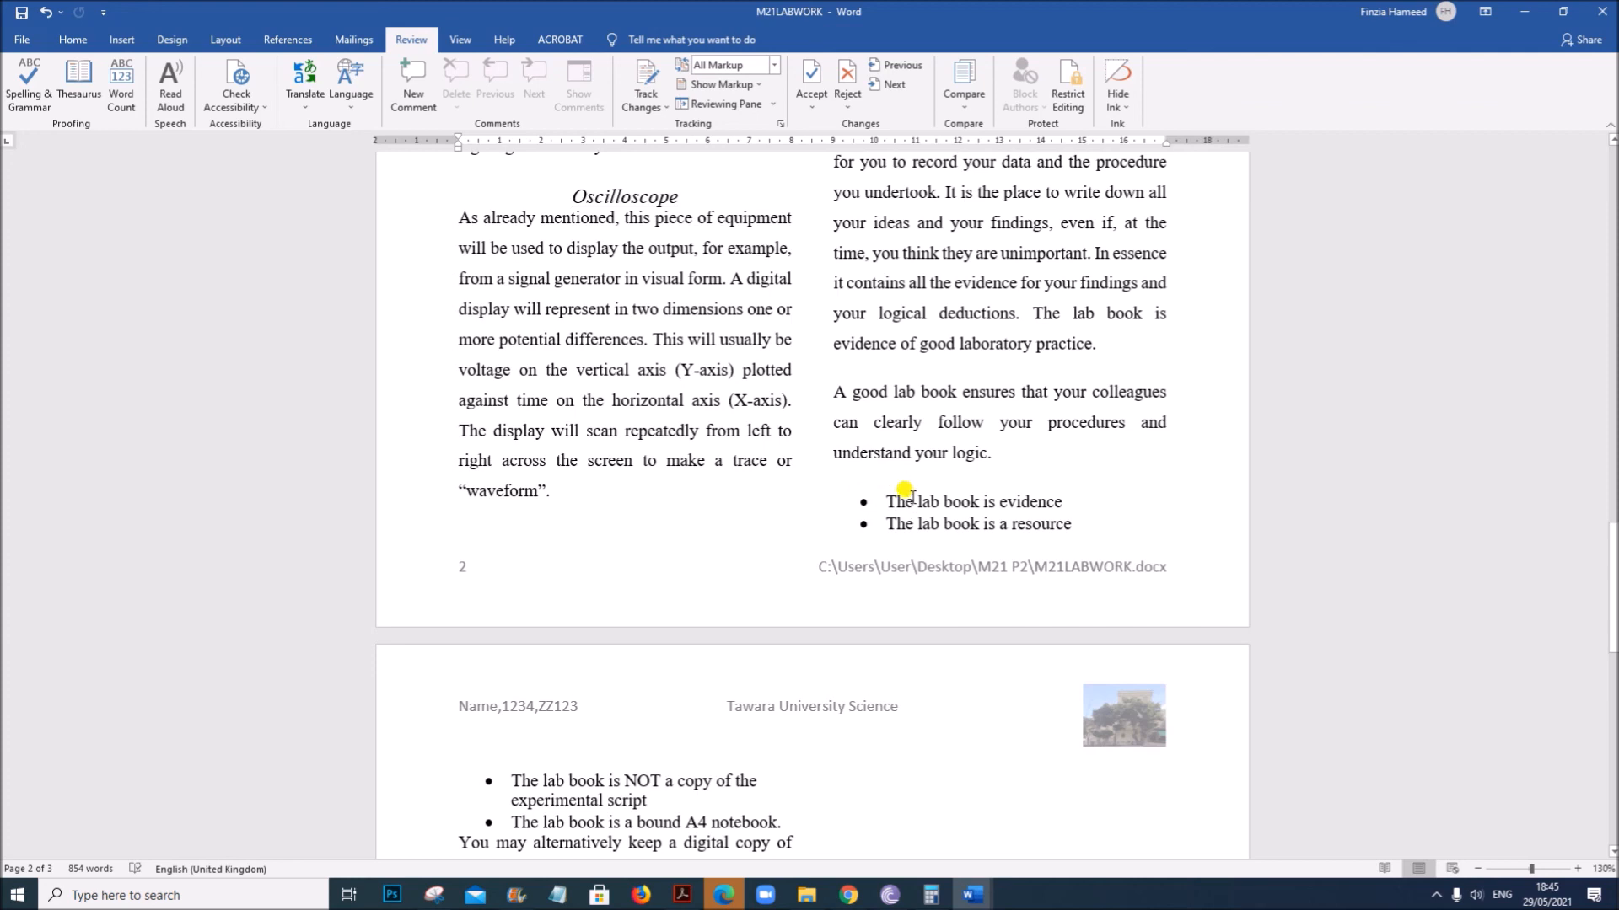
click(833, 391)
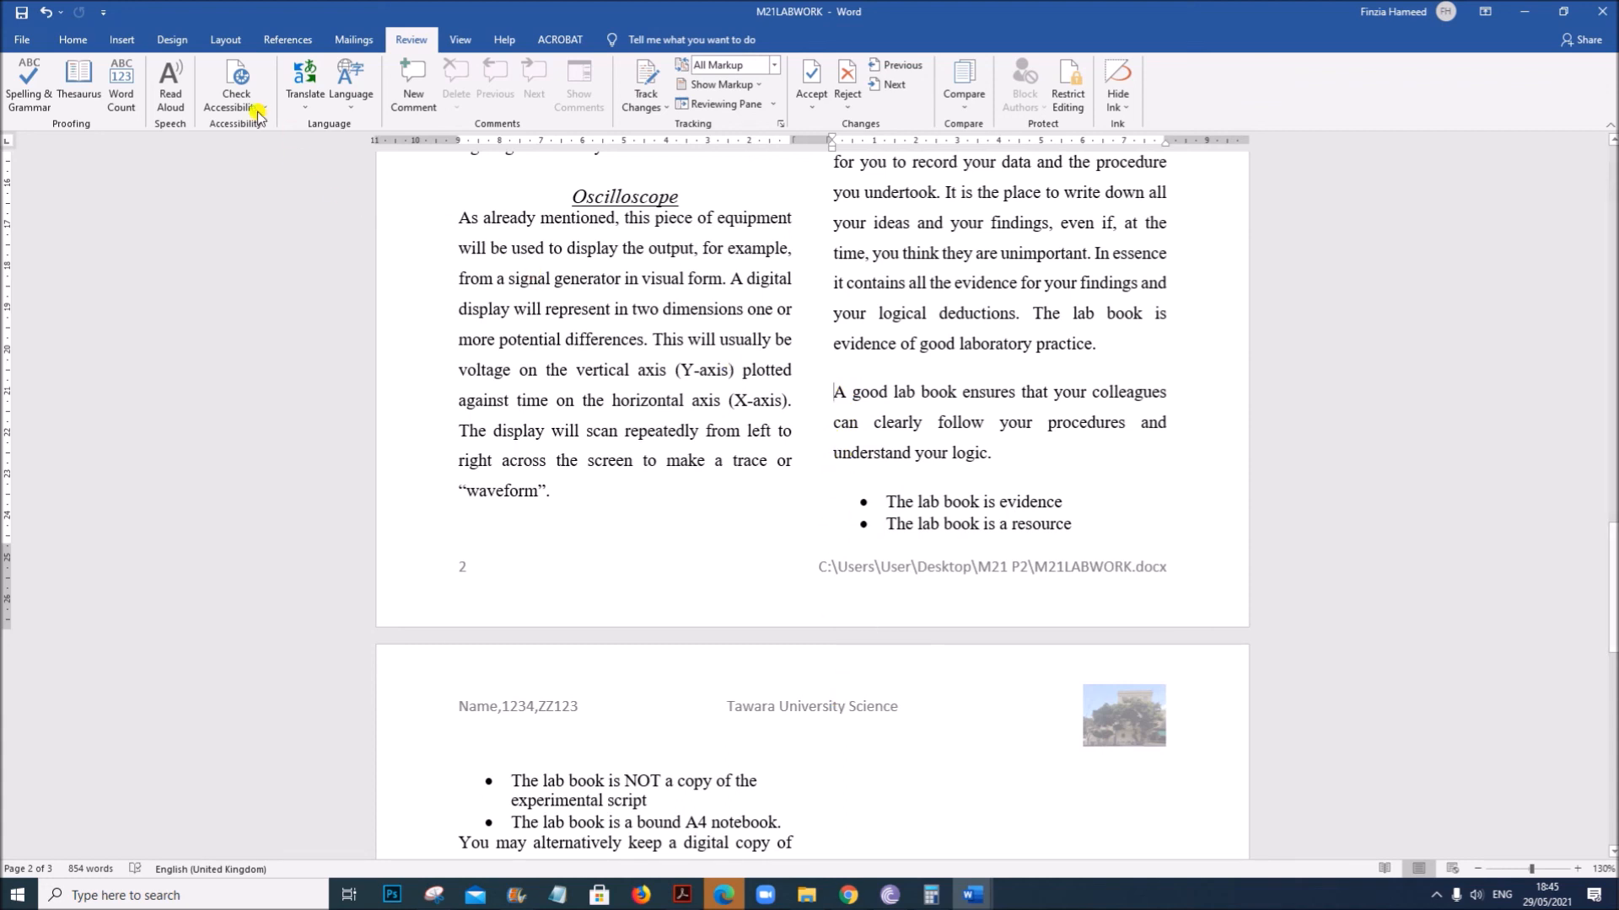
click(122, 41)
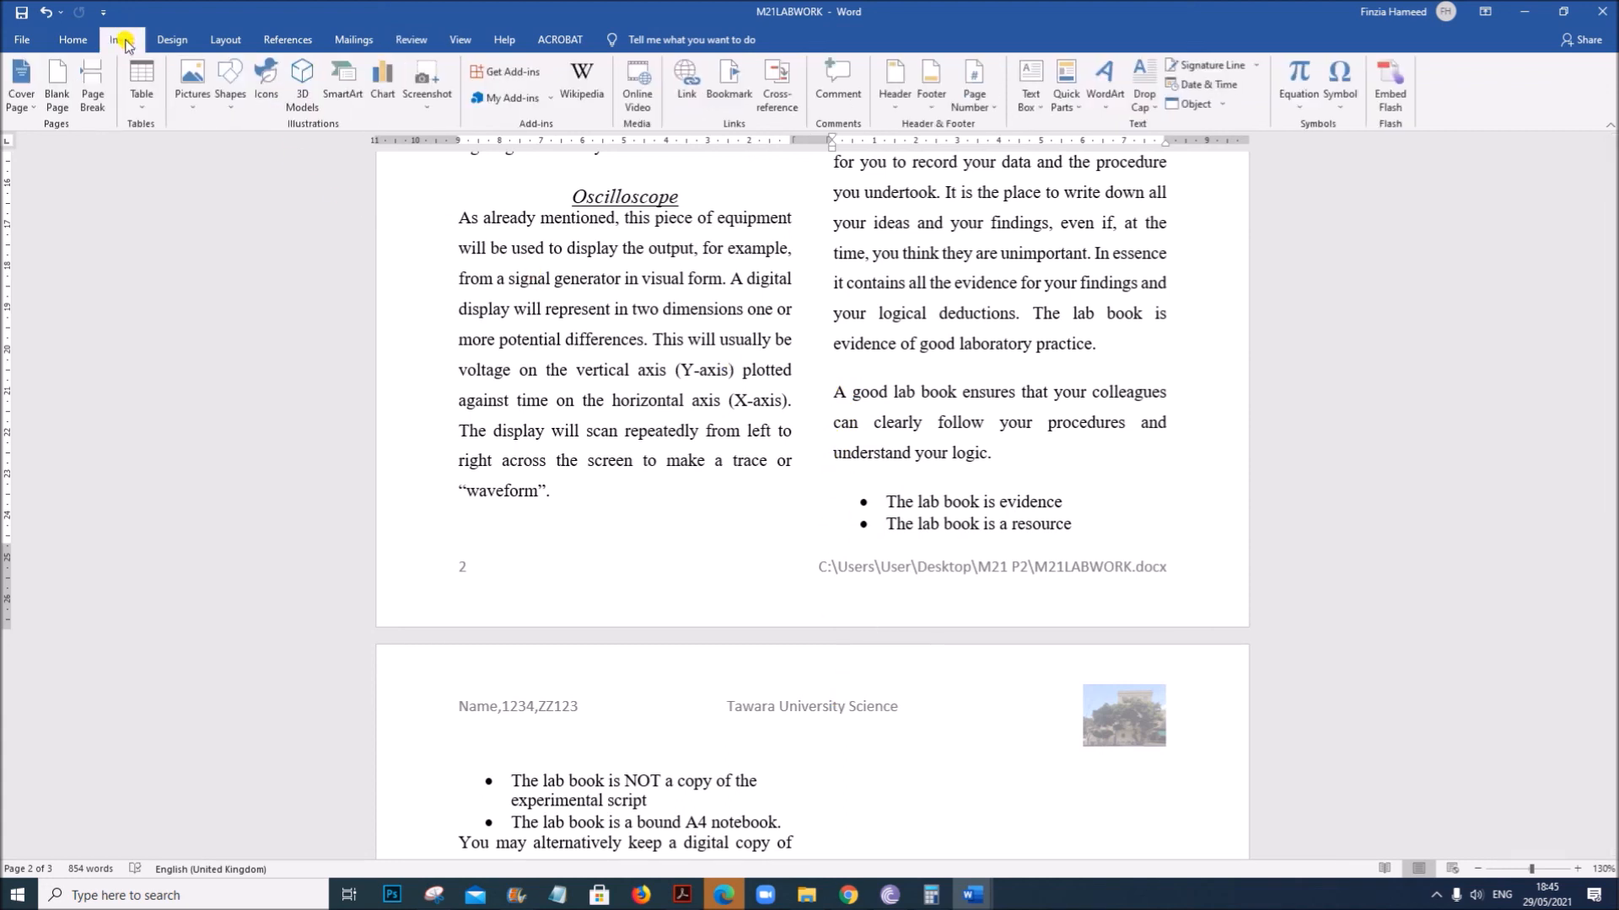
click(90, 101)
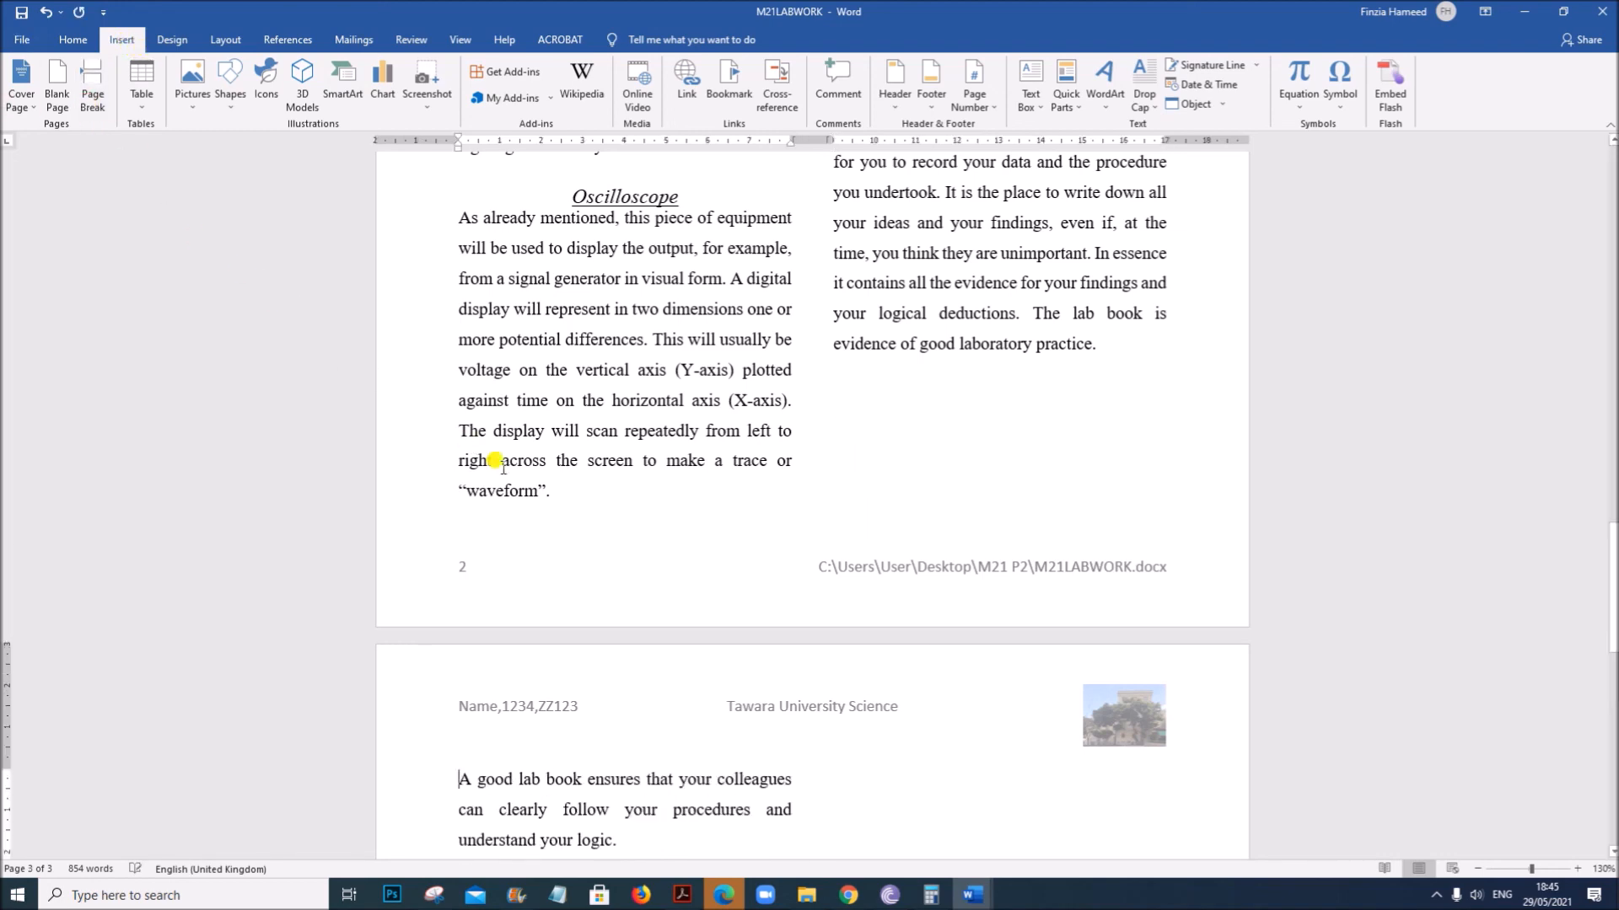
scroll(624, 678, down, 3)
scroll(624, 679, down, 3)
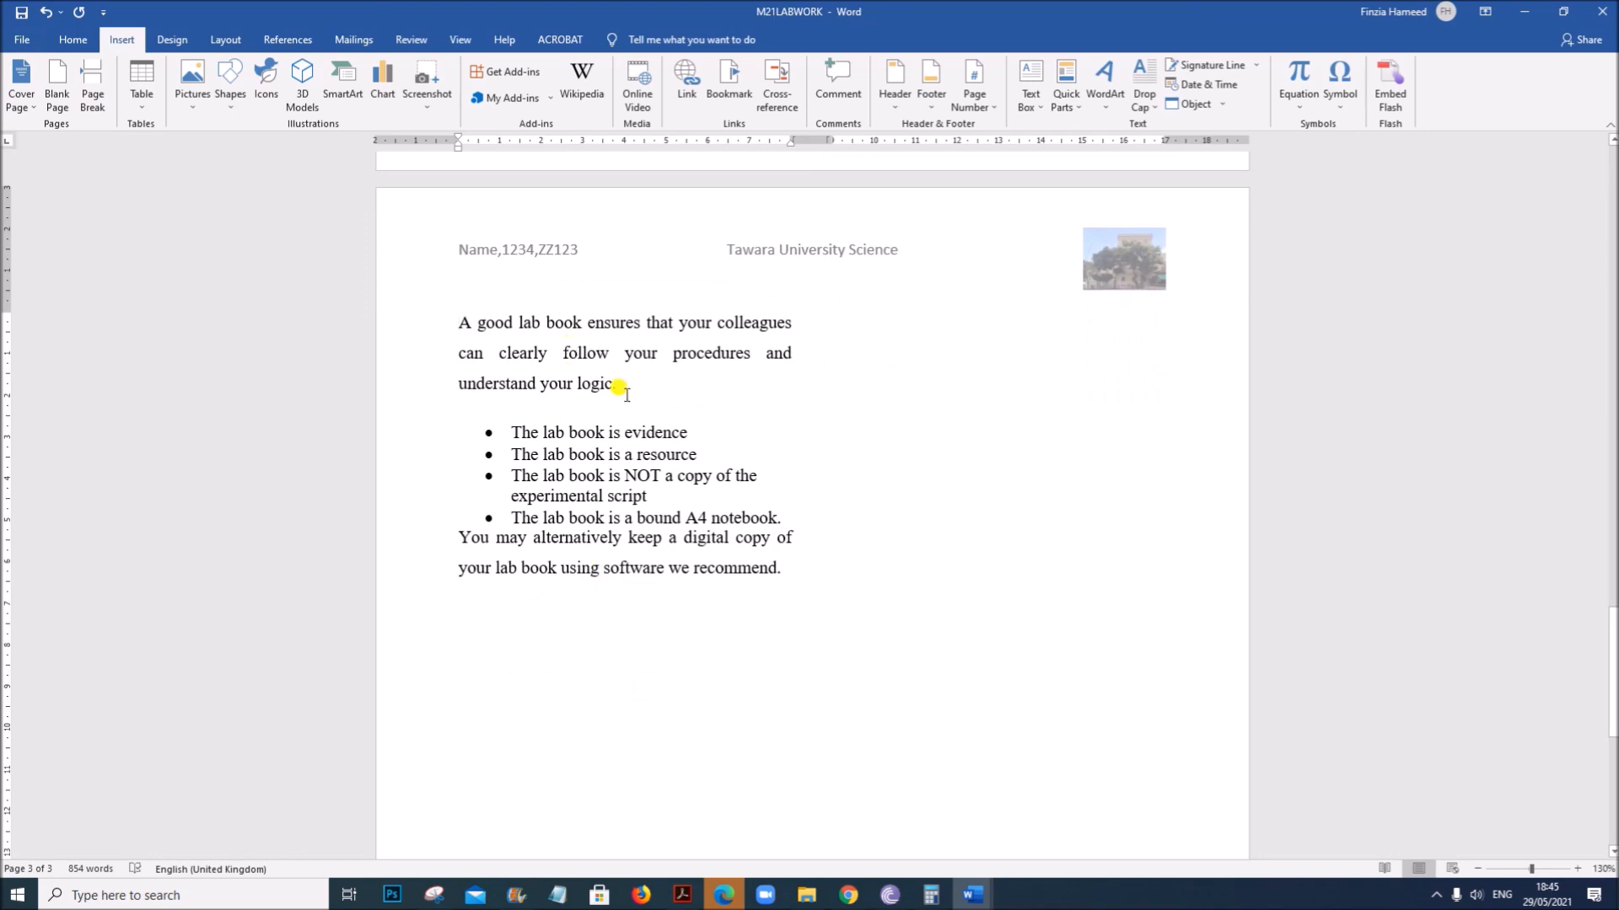
scroll(714, 653, up, 10)
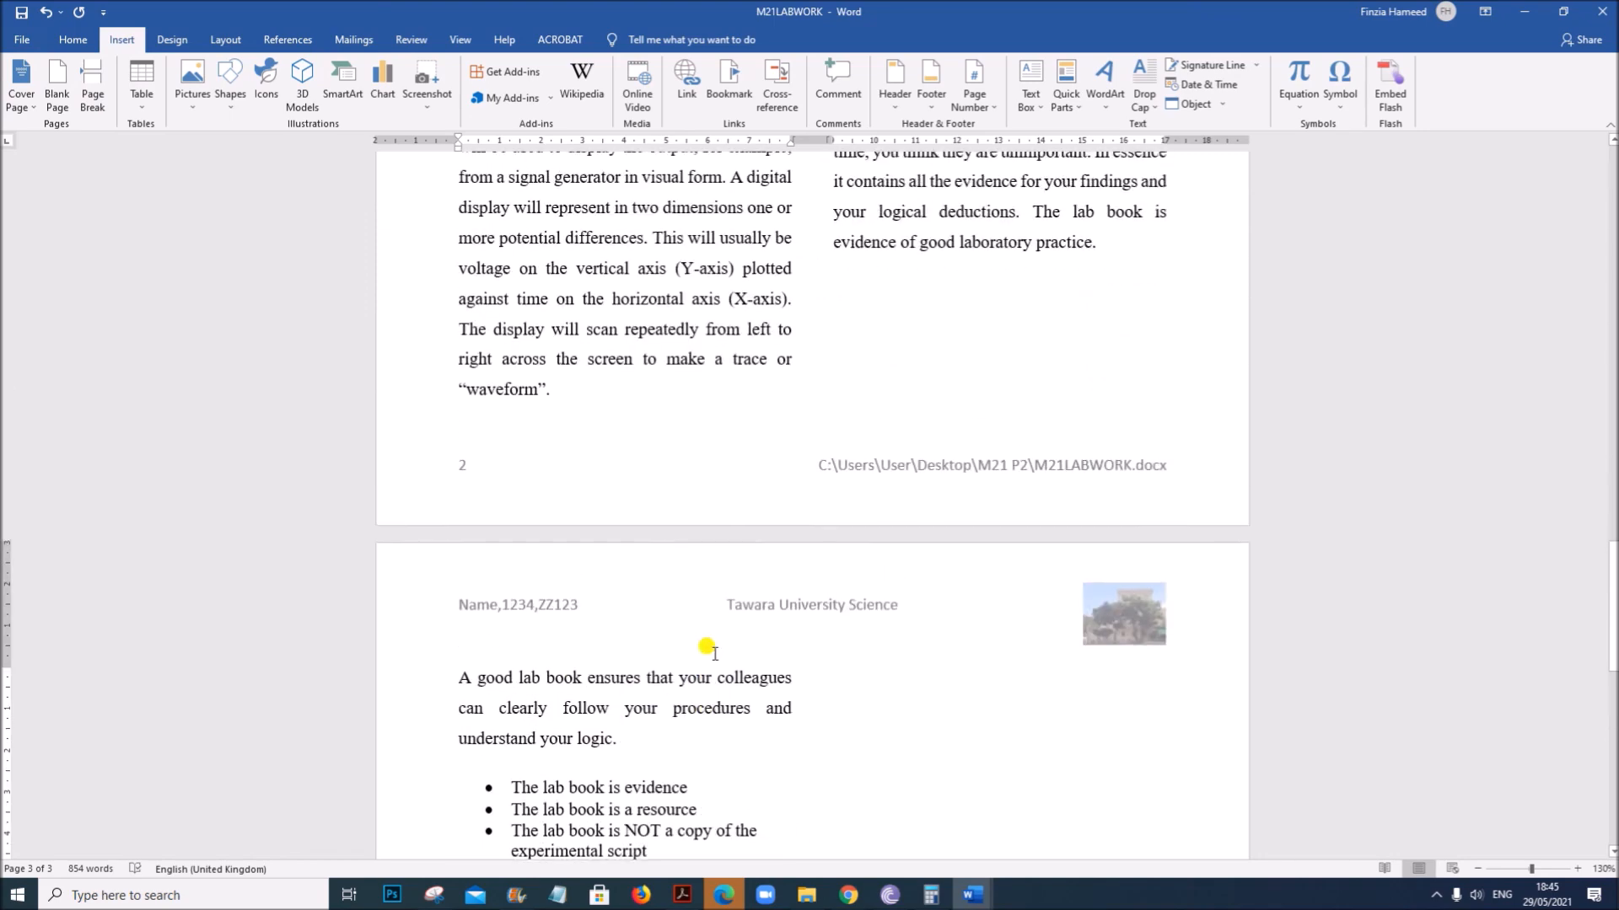
scroll(705, 650, down, 9)
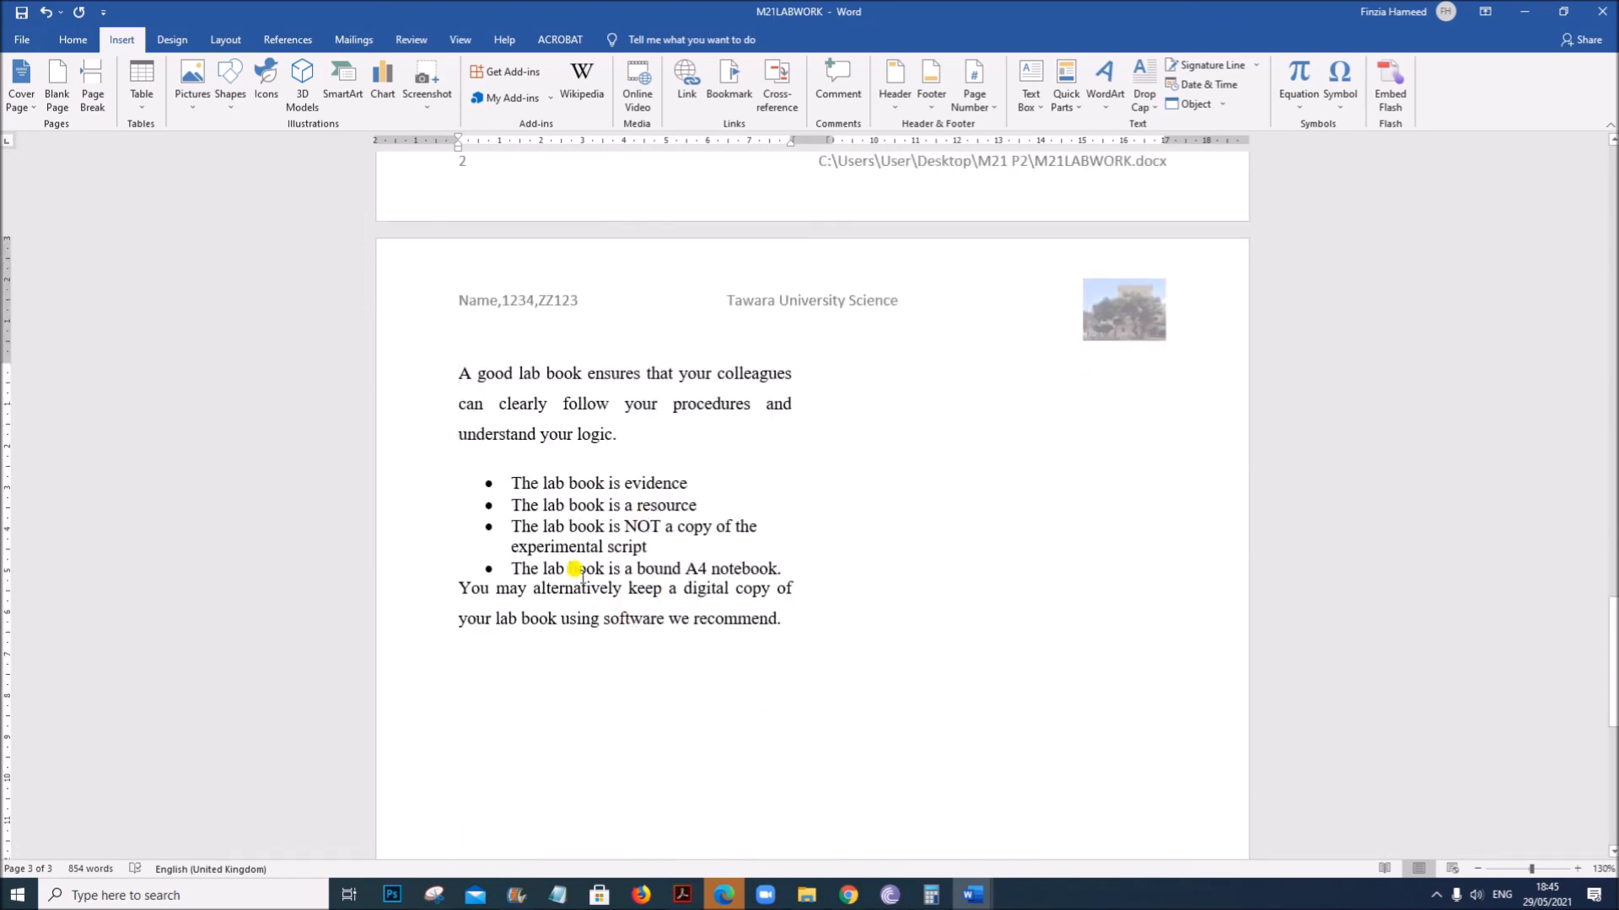
scroll(697, 625, up, 20)
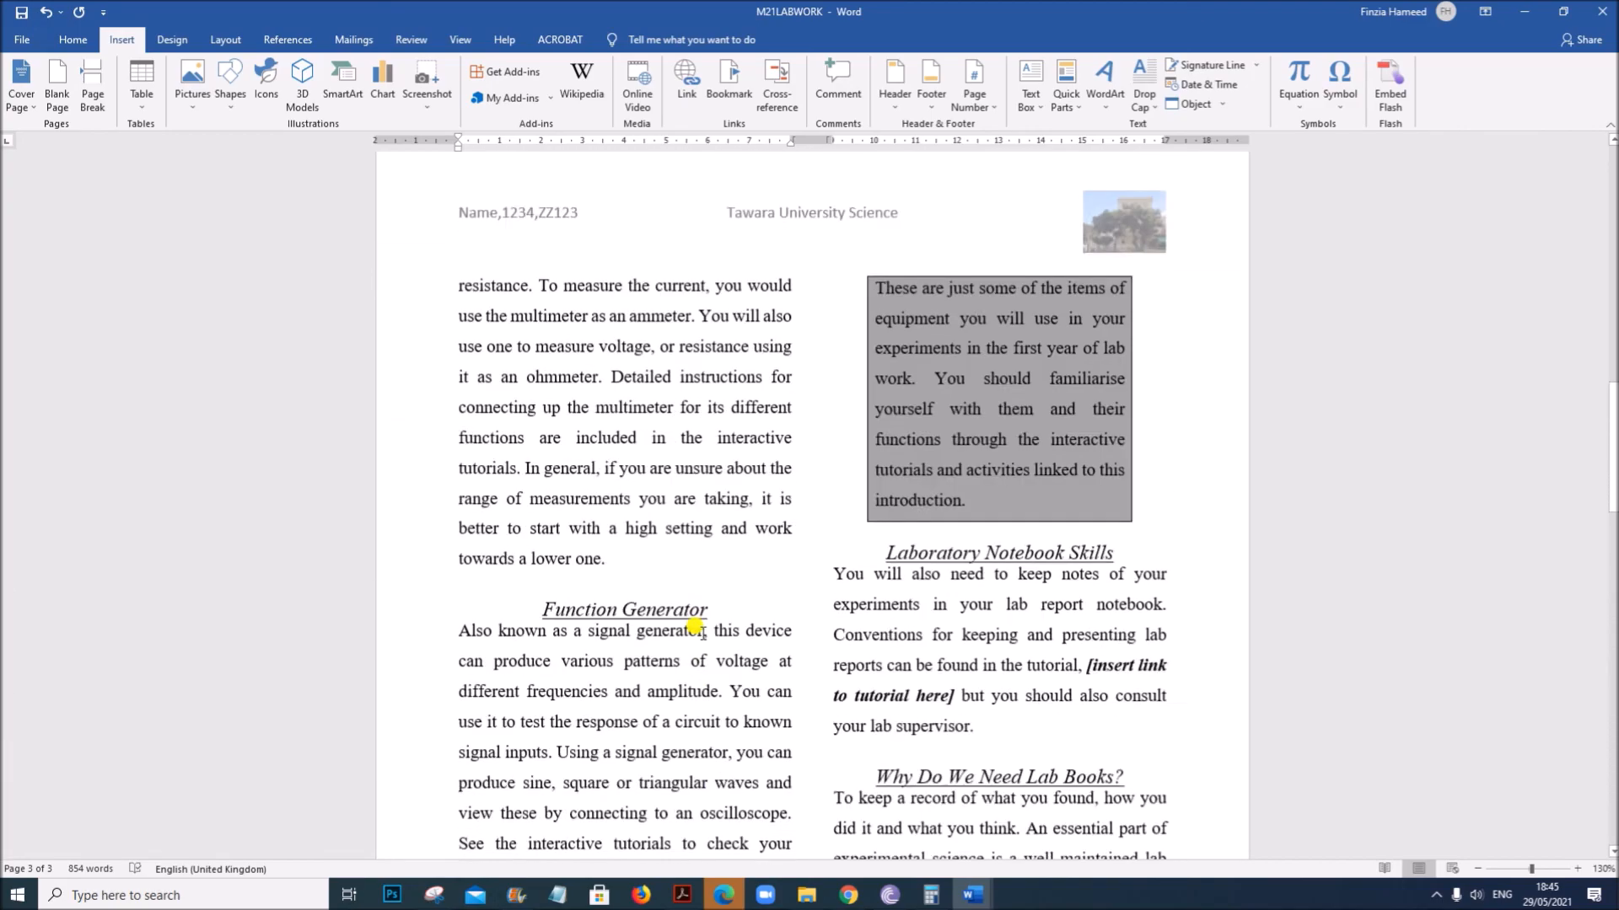
scroll(687, 641, down, 20)
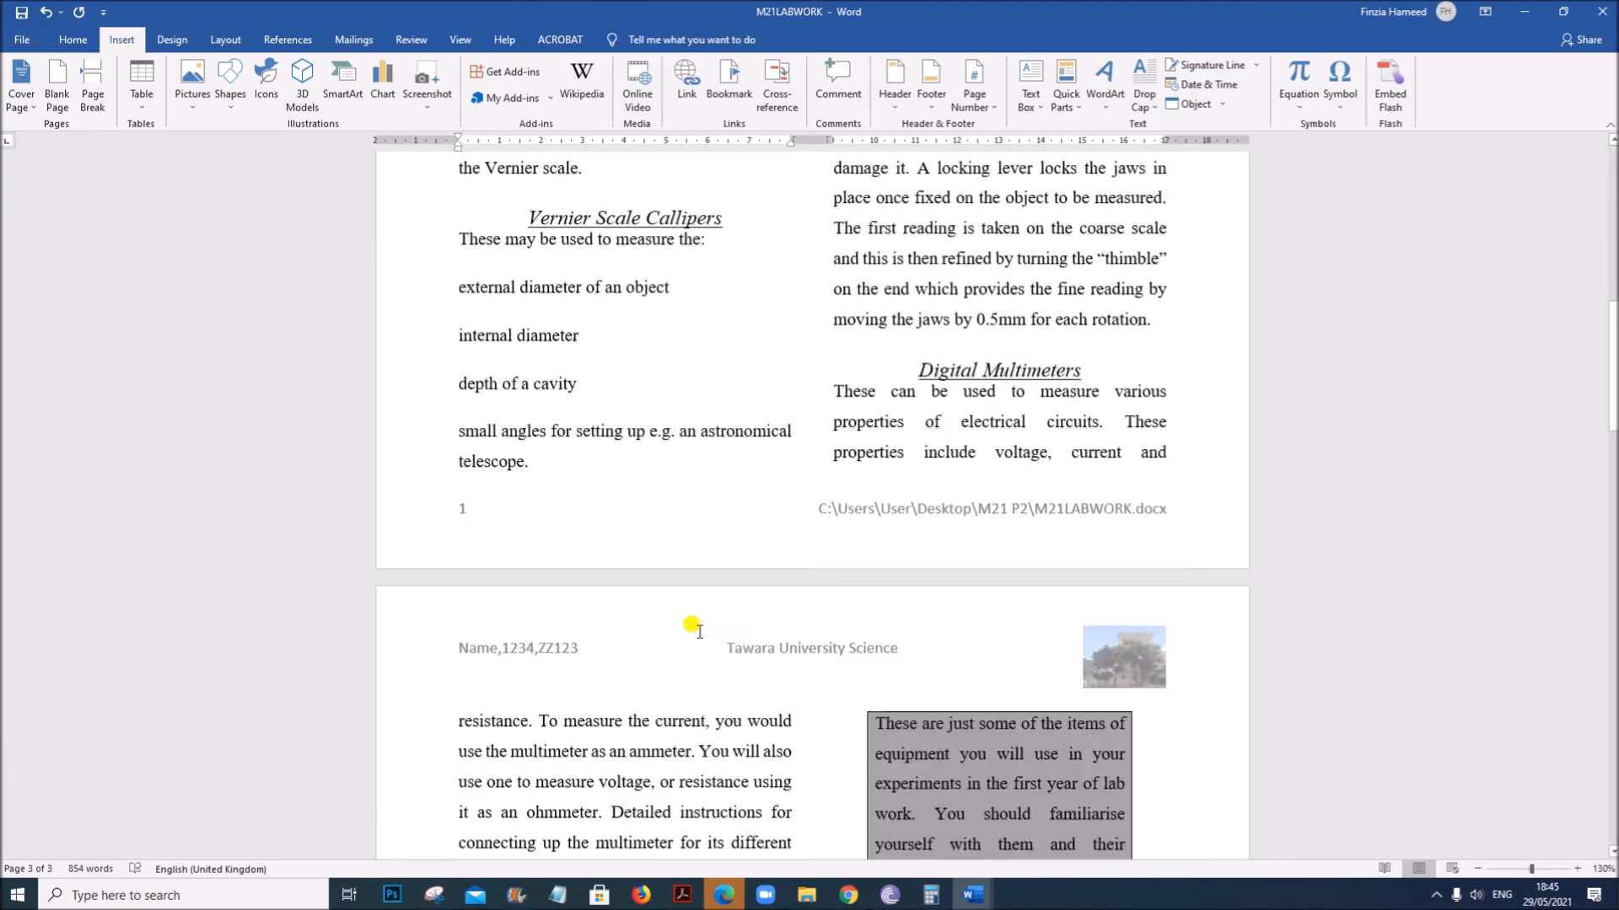
Check question 11's save instruction in the exam paper and save M21LABWORK under the same file name and format.
click(682, 895)
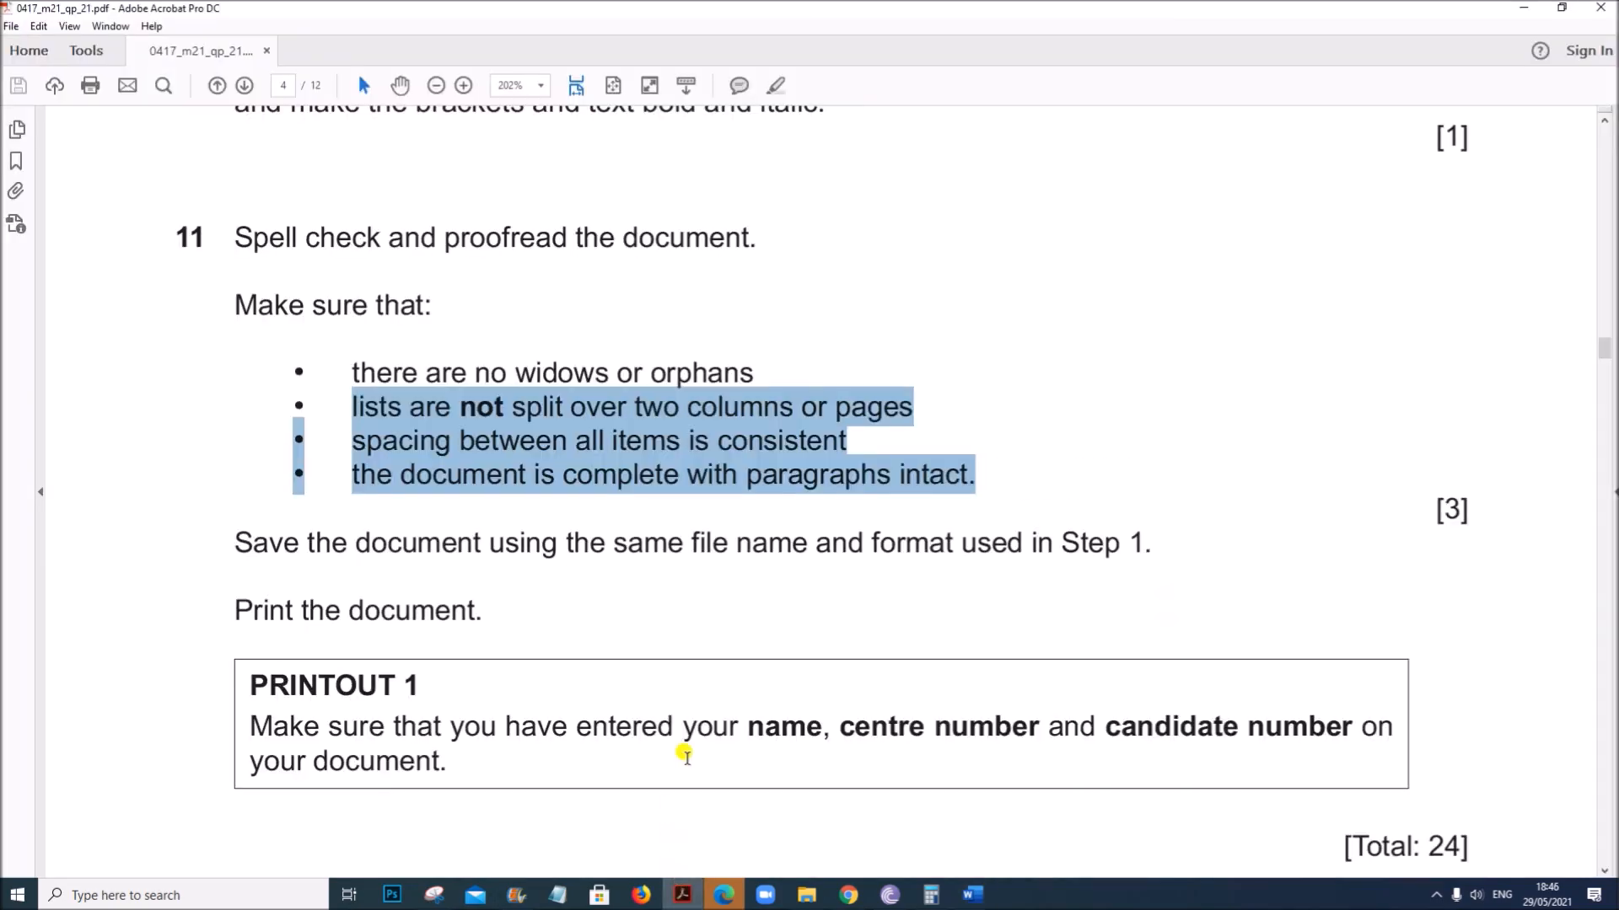
scroll(522, 742, down, 4)
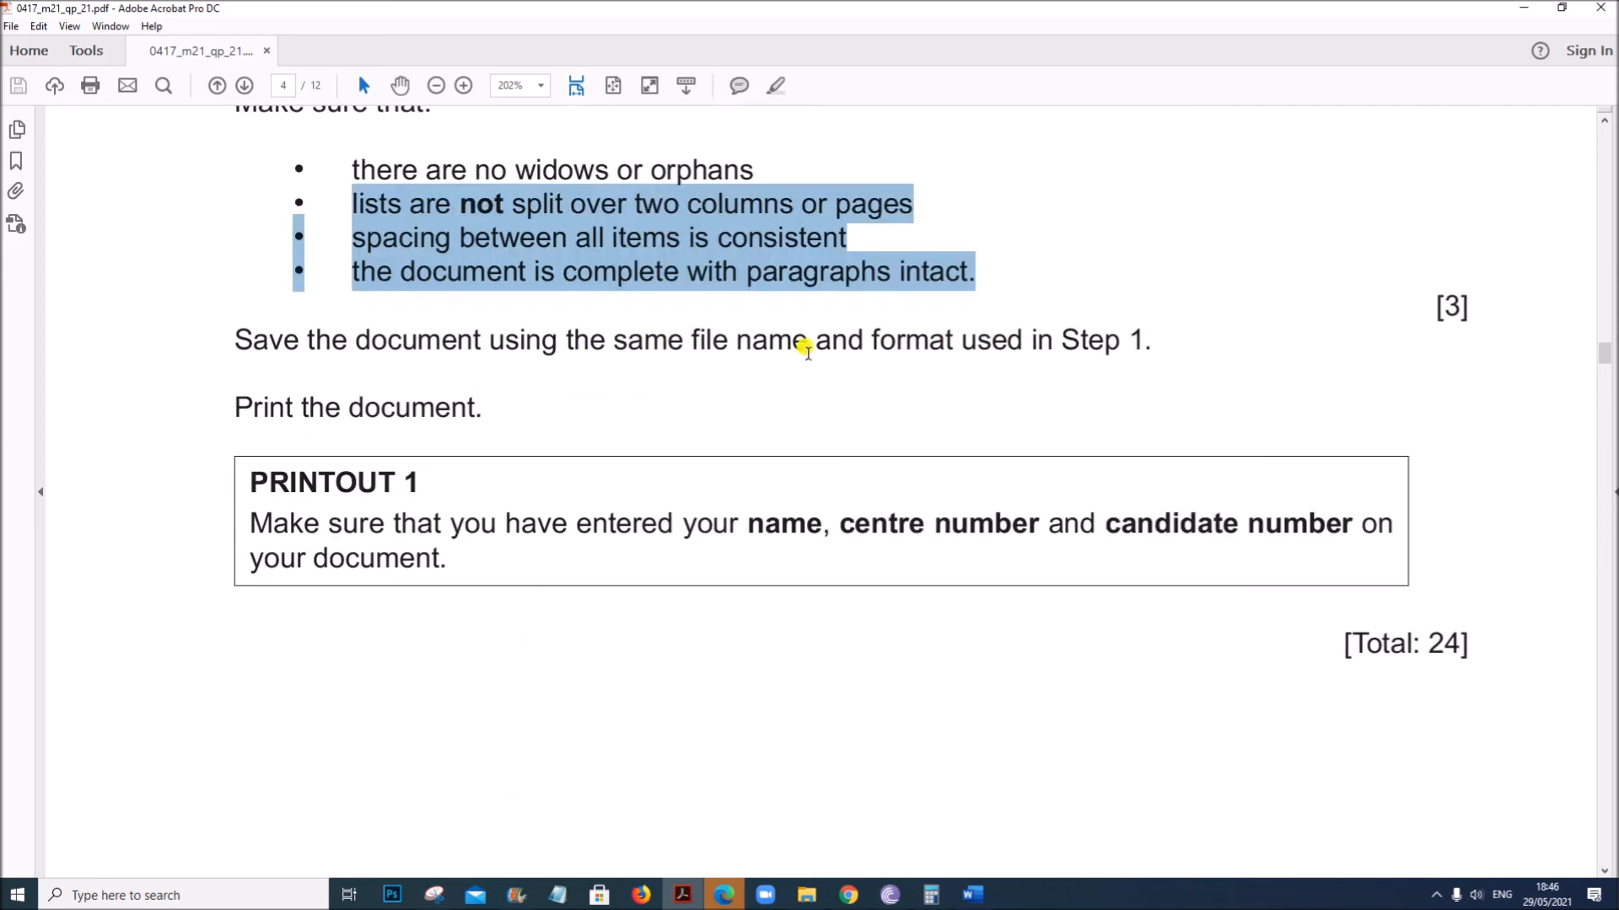
click(972, 894)
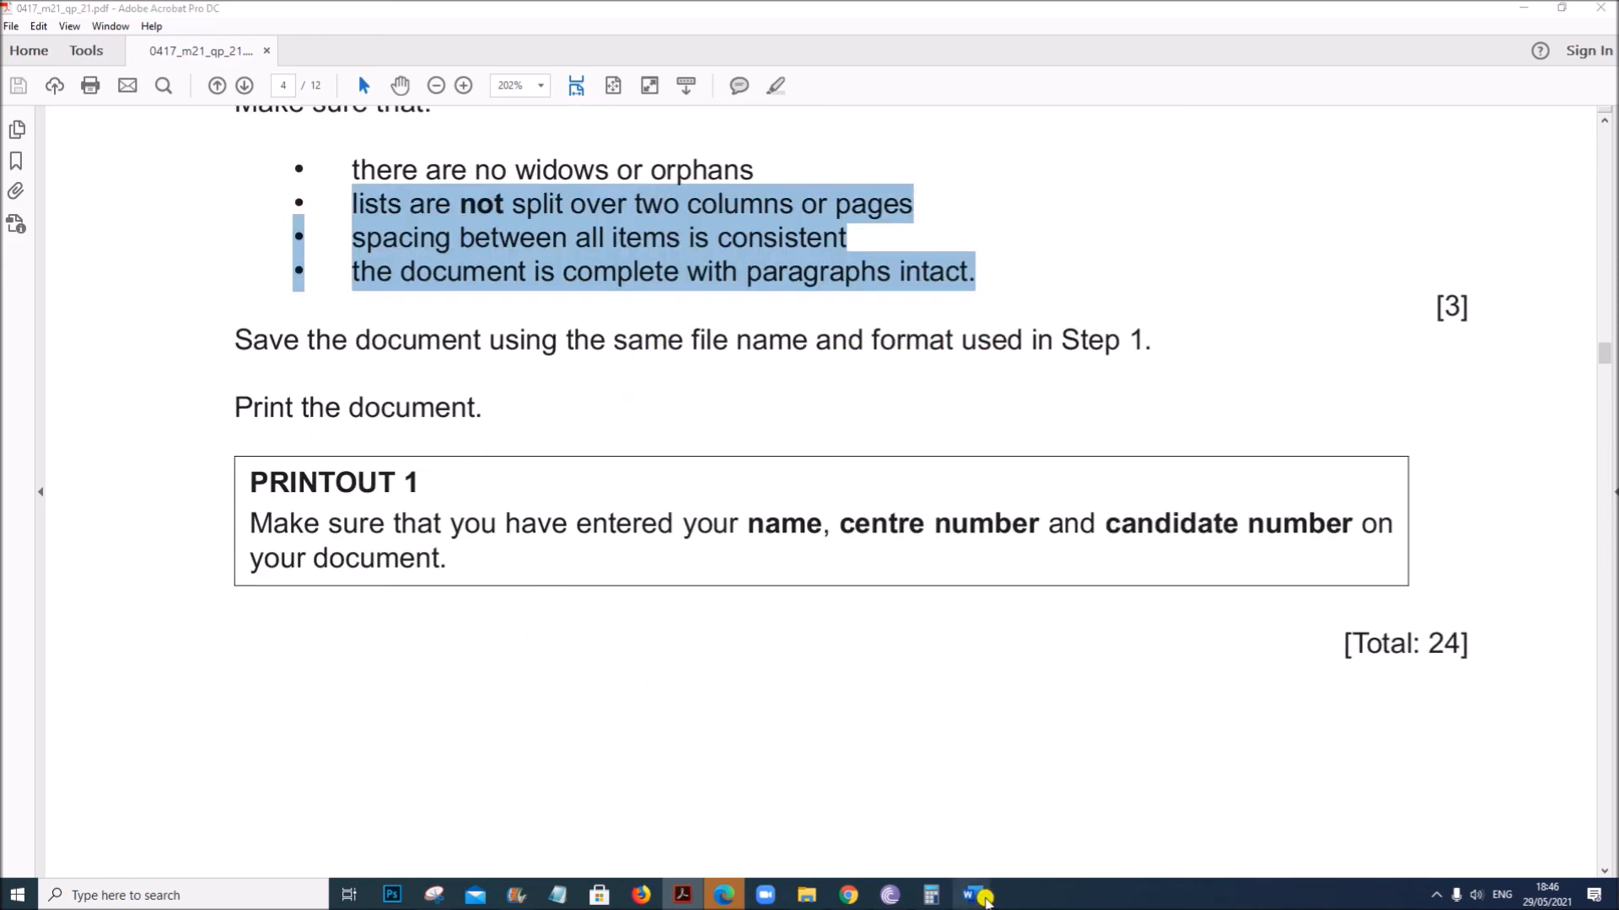
click(1046, 819)
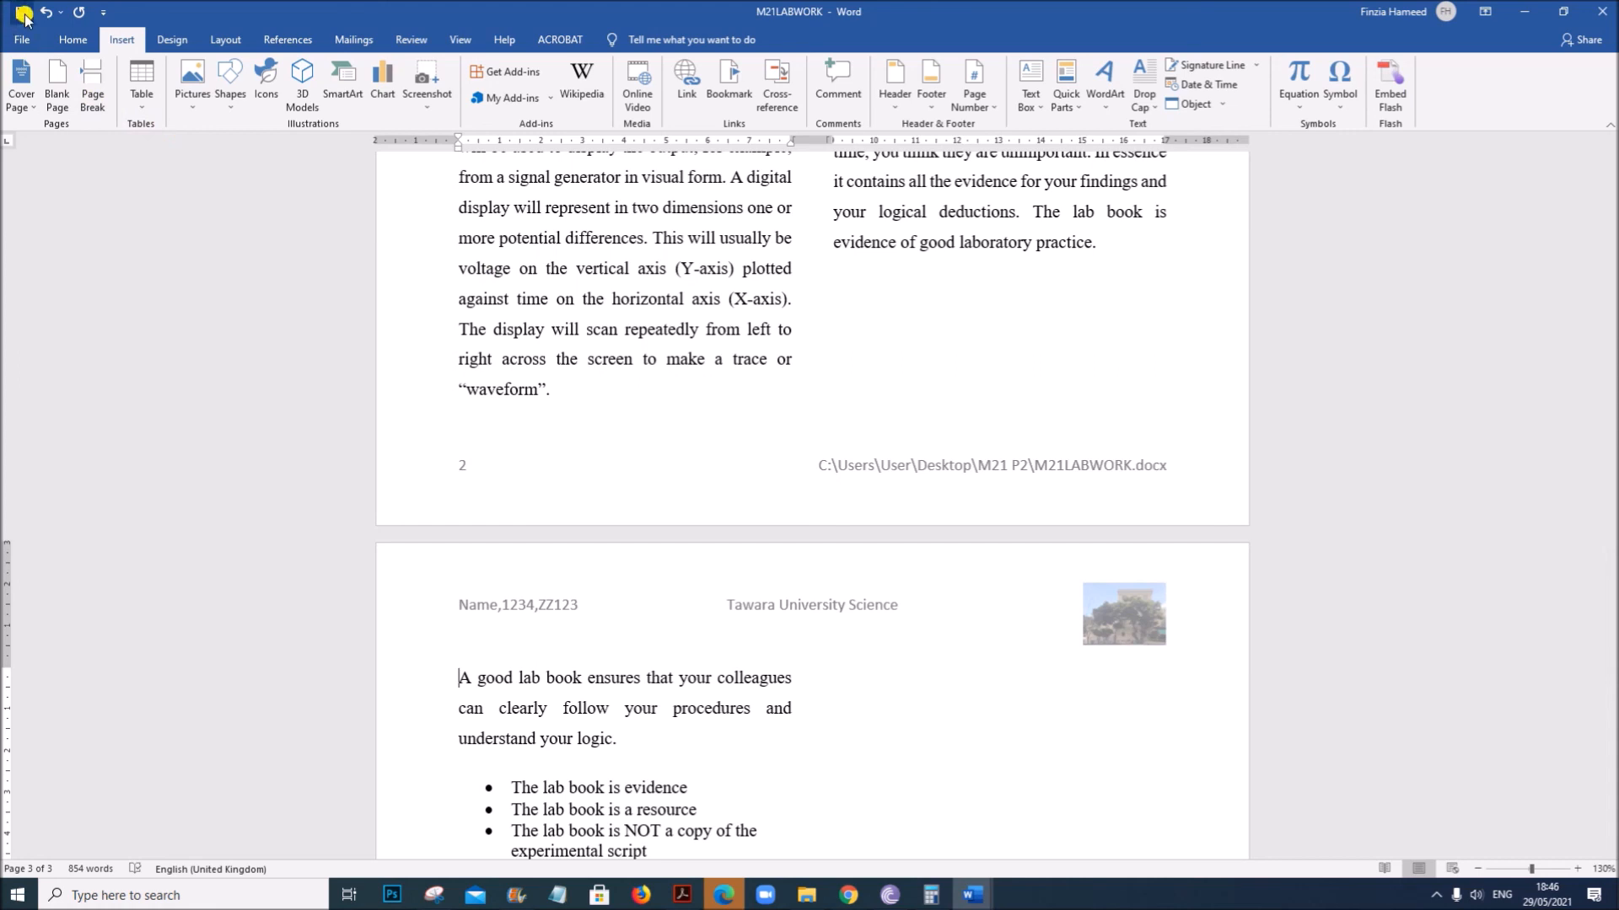
Read the print instruction and Printout 1 note in the exam paper, and continue to question 12 of Task 3 – Database.
click(682, 894)
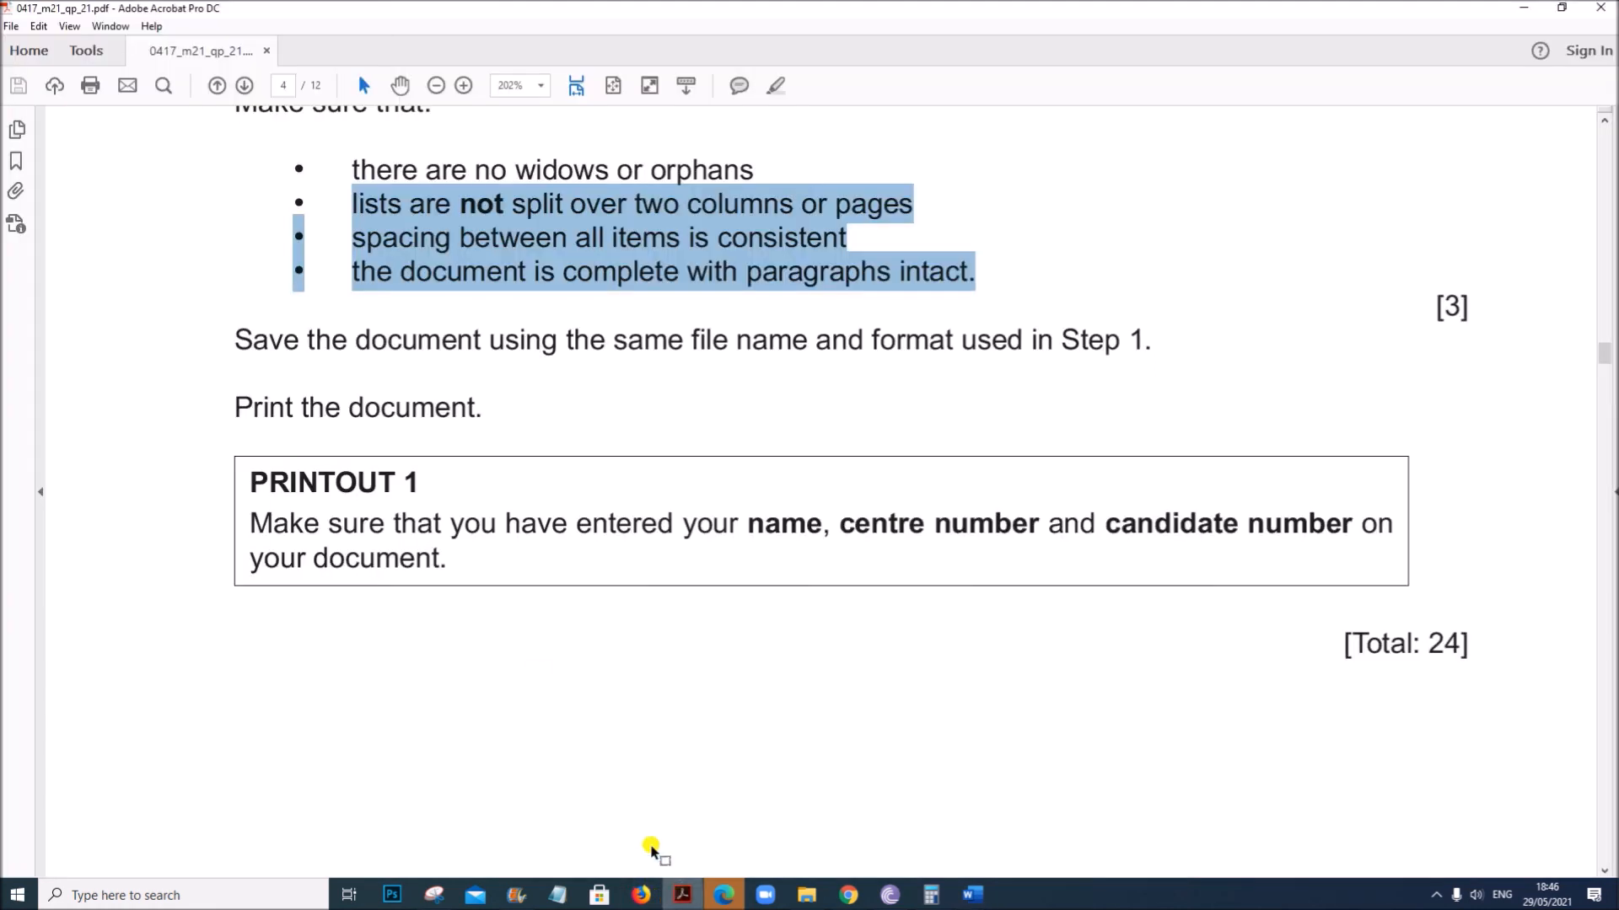
drag(236, 406, 473, 387)
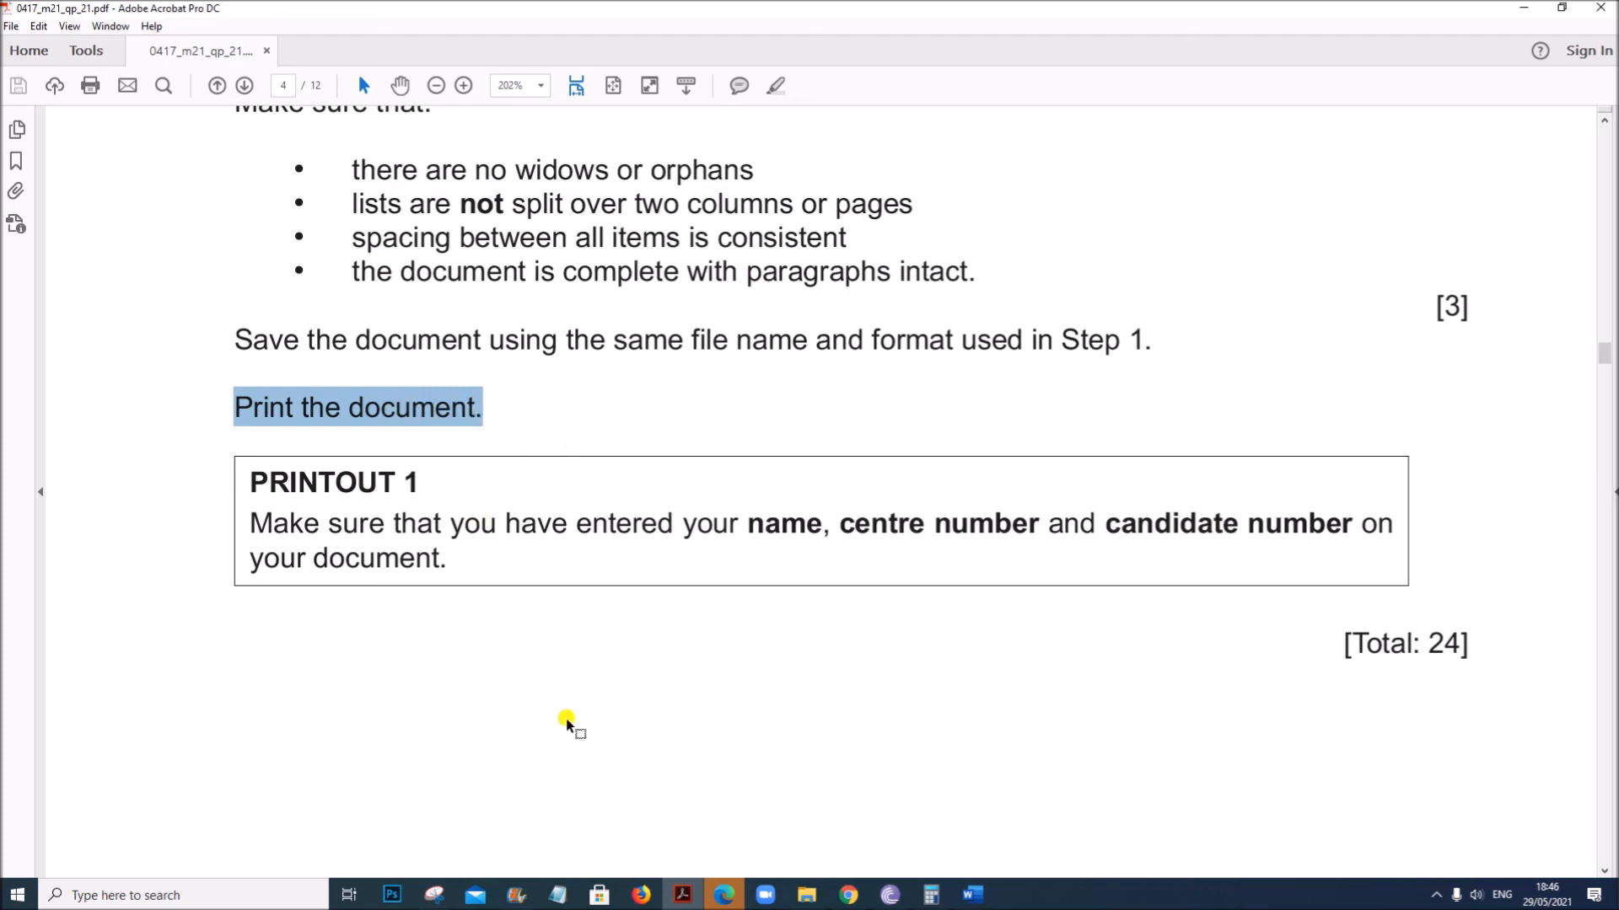
scroll(741, 664, down, 3)
scroll(741, 663, up, 3)
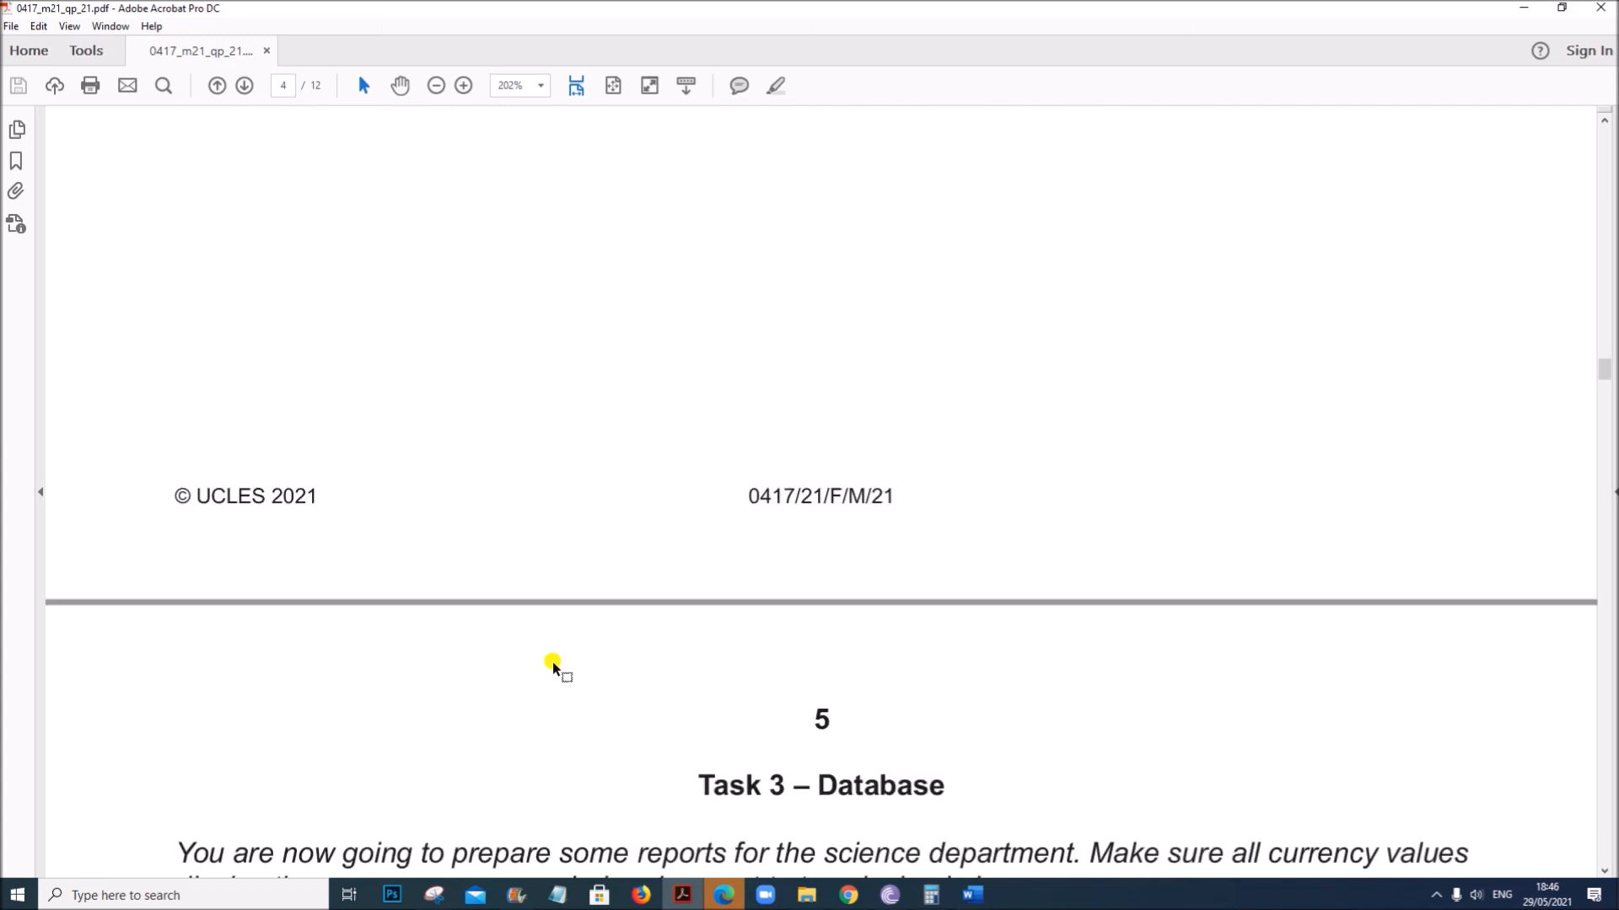
scroll(553, 666, down, 3)
scroll(553, 676, up, 3)
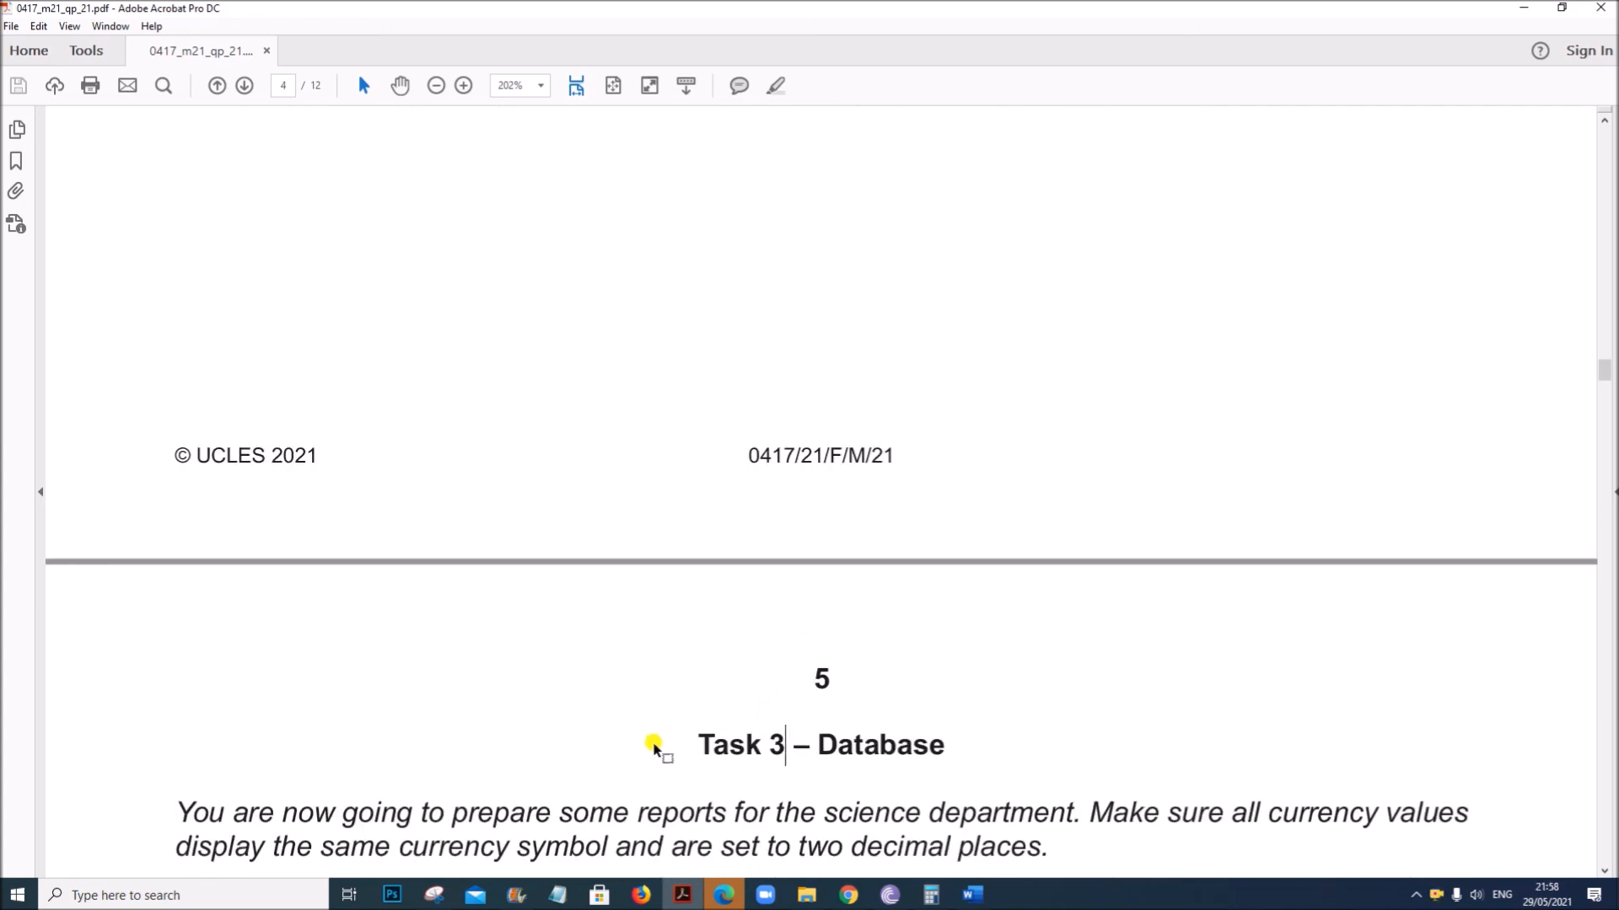
scroll(751, 722, down, 3)
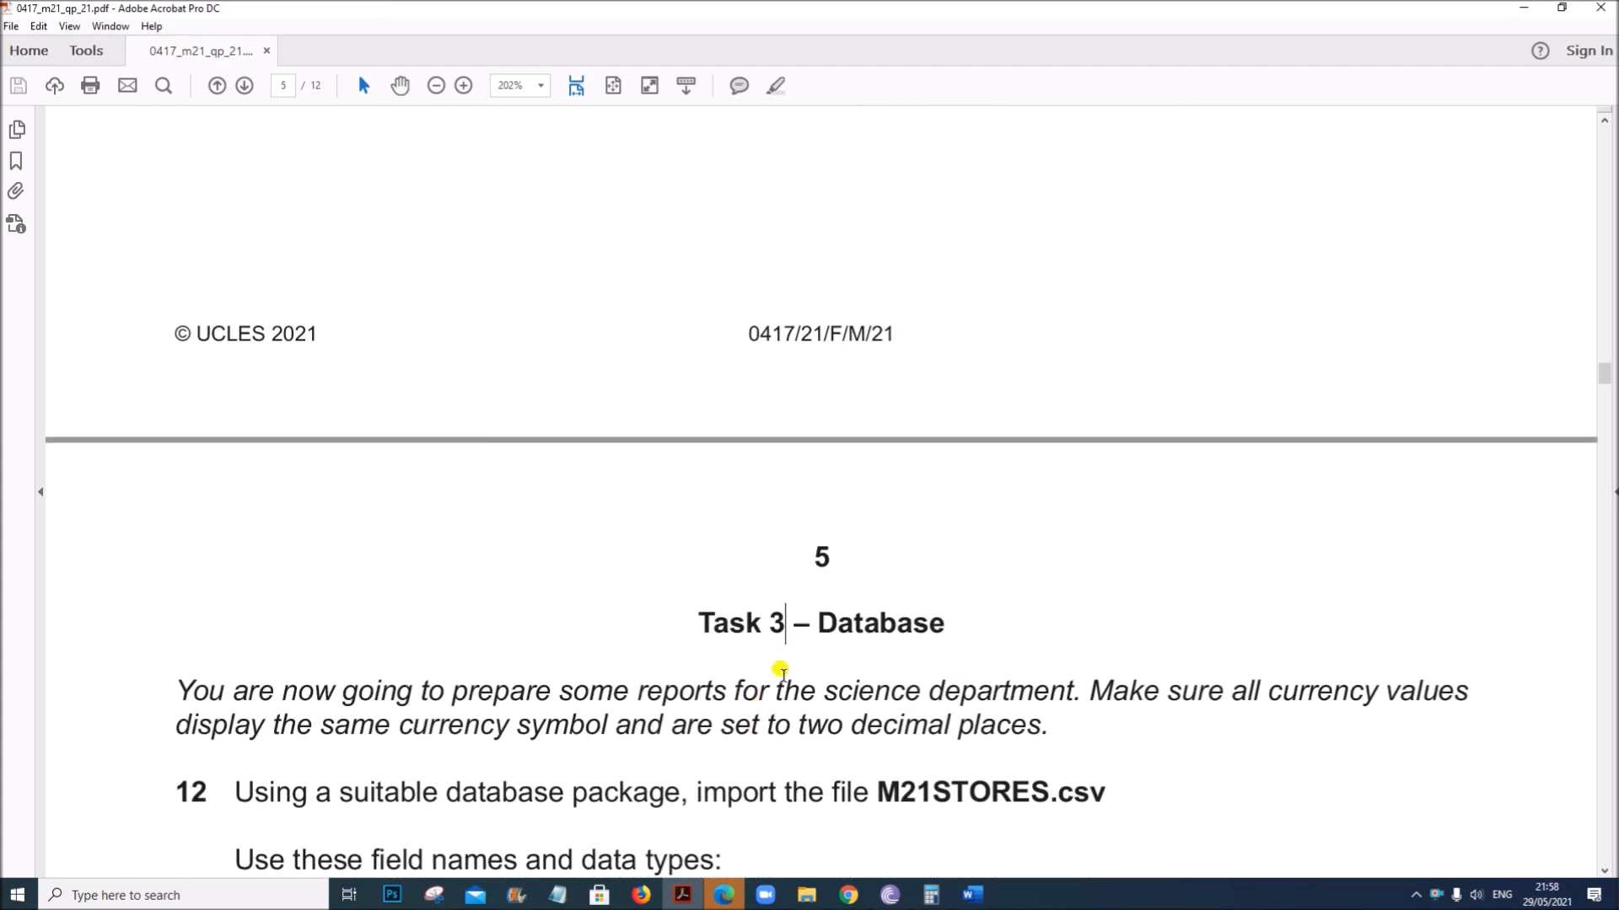